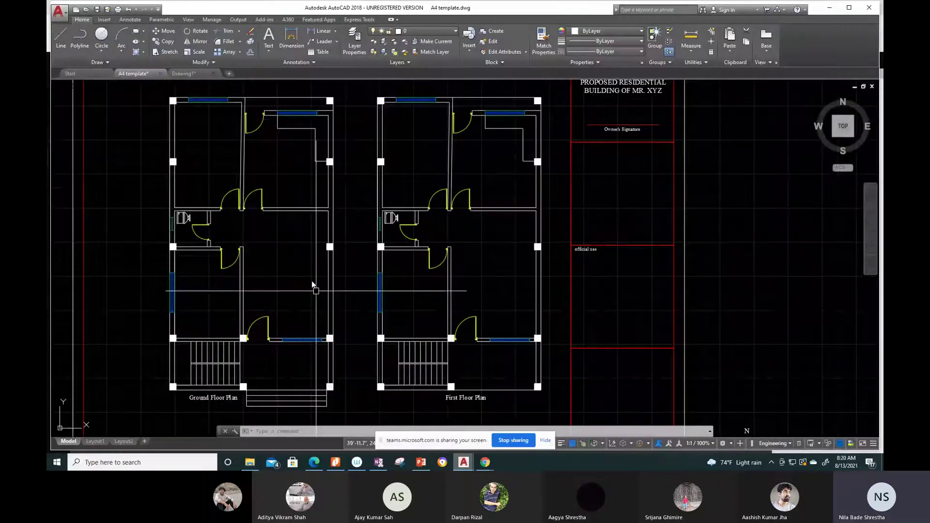
Step: Pan and zoom until the Ground Floor Plan stairs and entrance fill the viewport
middle_click_drag(303, 257, 351, 206)
mouse_move(292, 196)
middle_mouse_down()
mouse_move(370, 220)
mouse_move(413, 268)
middle_mouse_up()
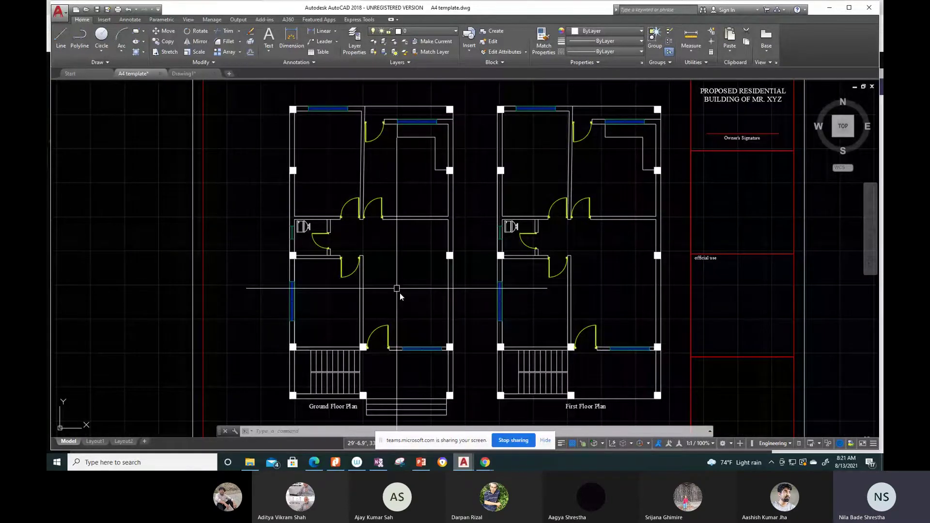
mouse_move(400, 293)
middle_mouse_down()
mouse_move(409, 180)
mouse_move(385, 221)
middle_mouse_up()
scroll(443, 271, "down", 1)
scroll(435, 272, "down", 2)
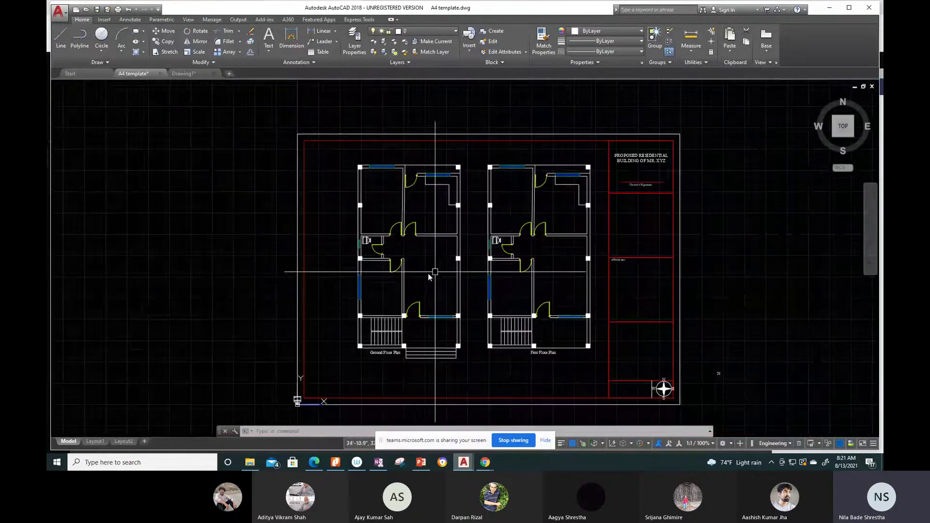
middle_click_drag(401, 281, 351, 251)
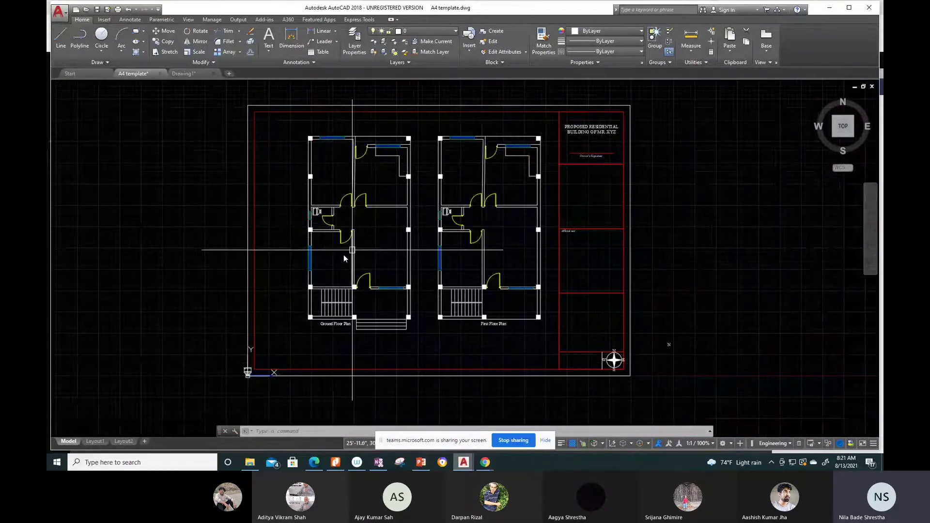
scroll(344, 257, "up", 3)
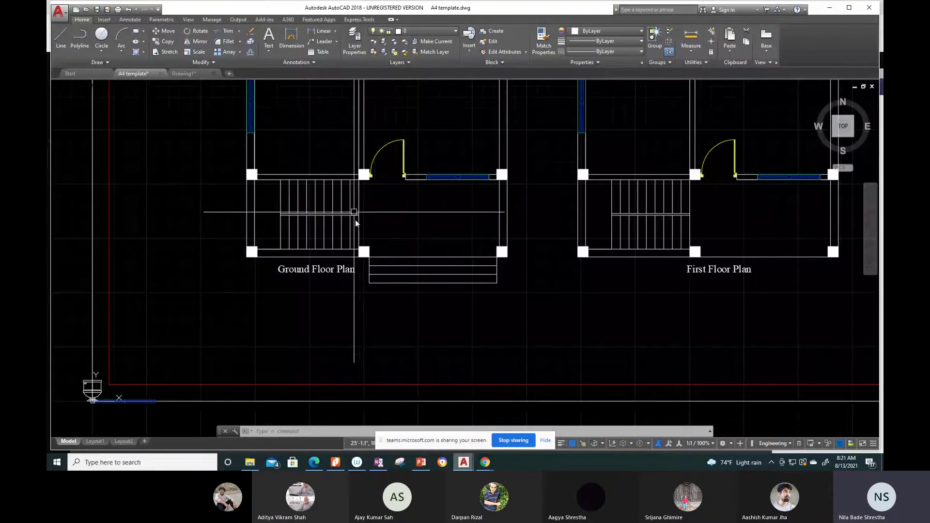
scroll(310, 313, "down", 3)
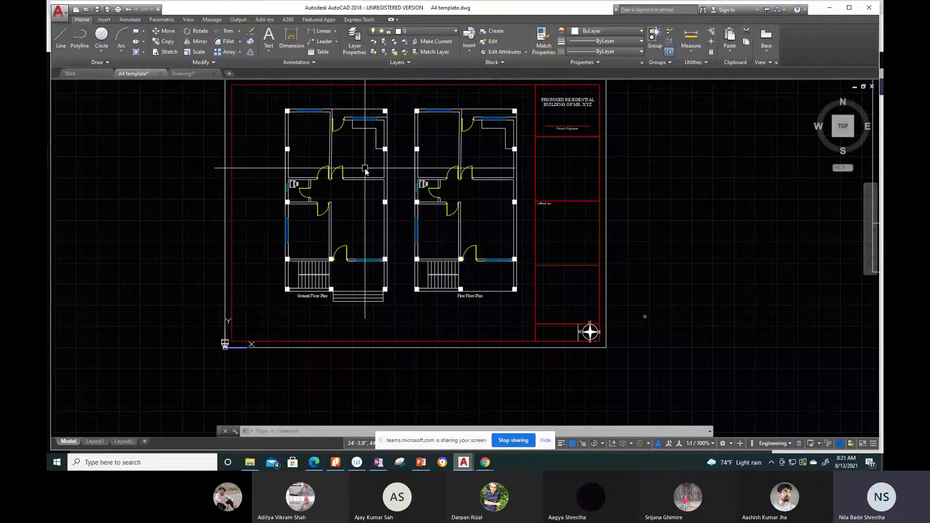
middle_click_drag(330, 214, 374, 226)
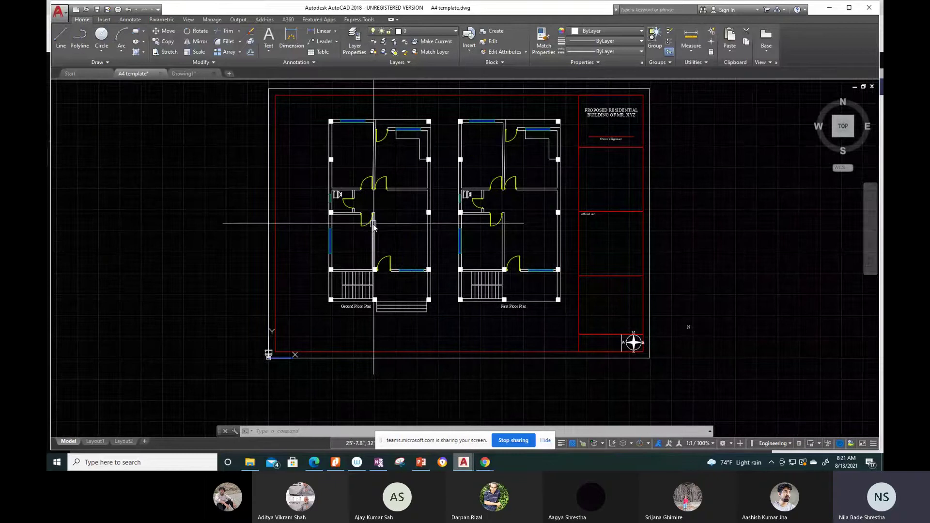
scroll(343, 213, "up", 2)
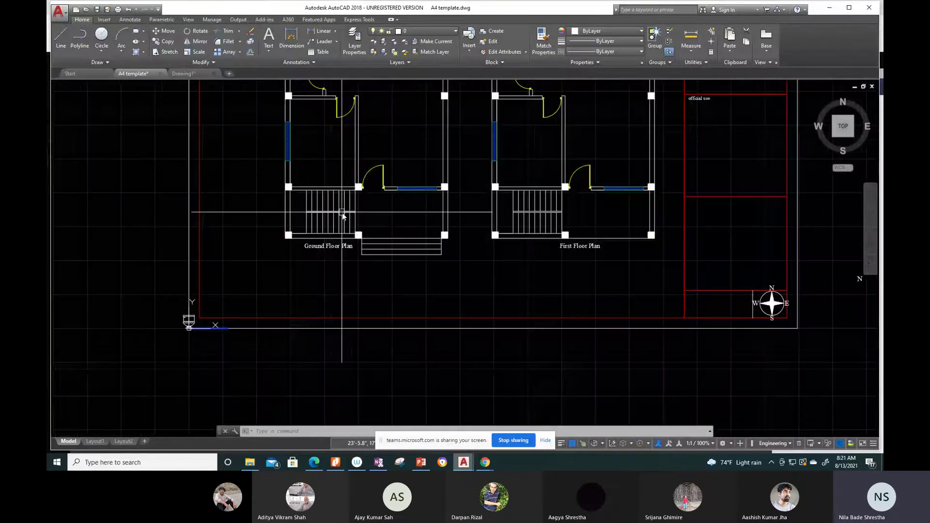
scroll(342, 213, "up", 2)
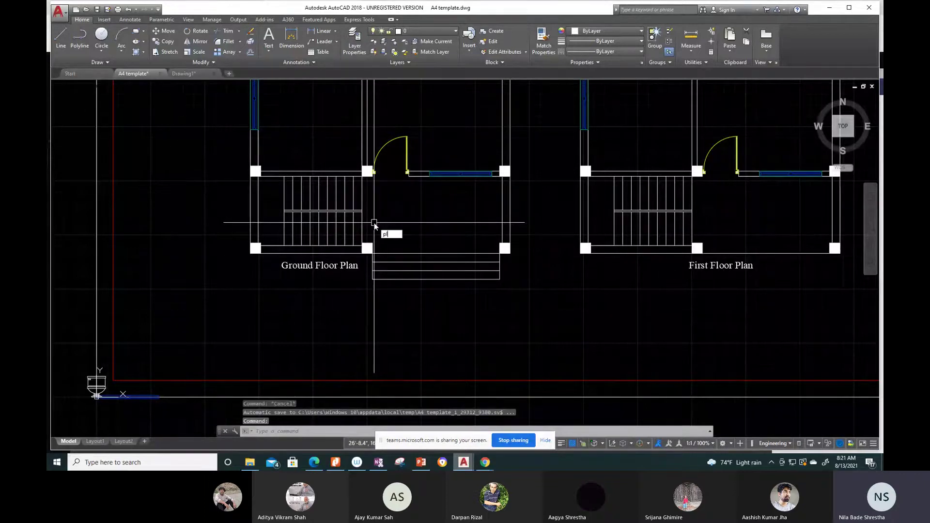
Step: Draw a PL polyline along the lower flight, across the landing and along the upper flight
type("pl")
key("Return")
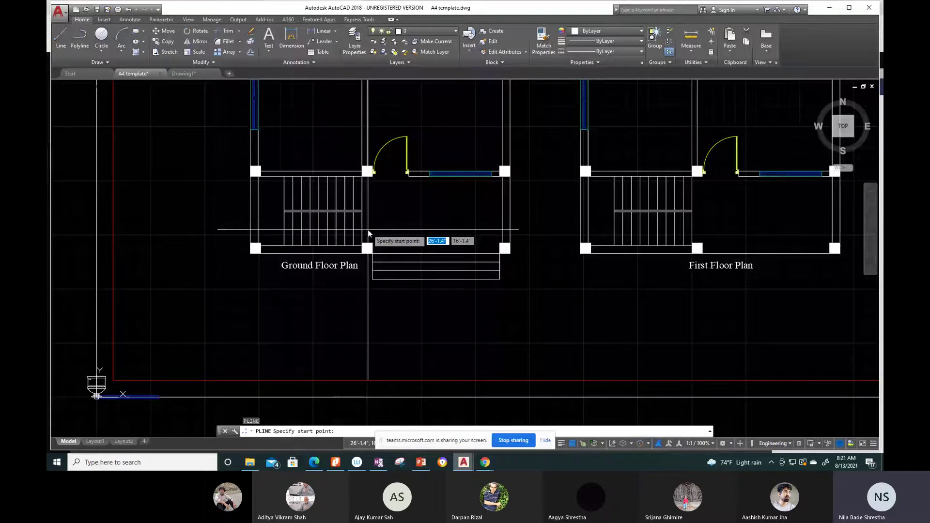
left_click(368, 230)
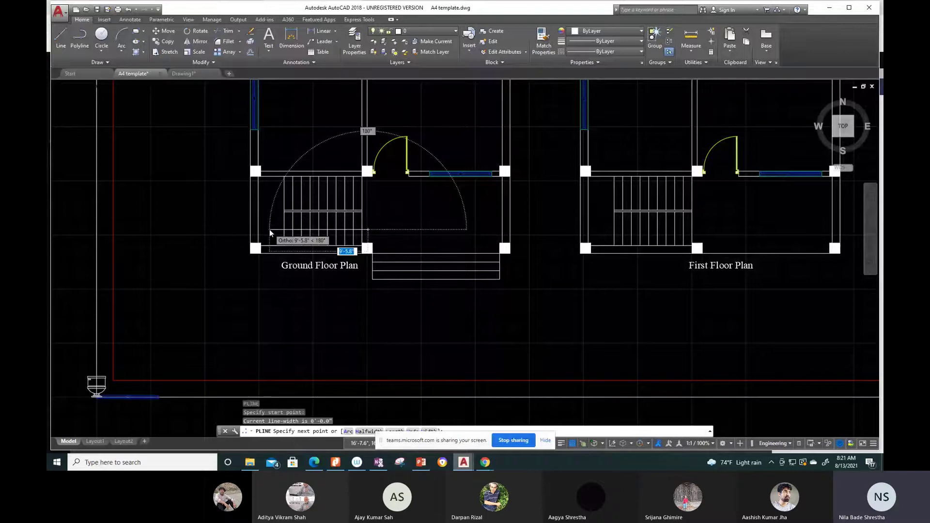
scroll(270, 229, "up", 4)
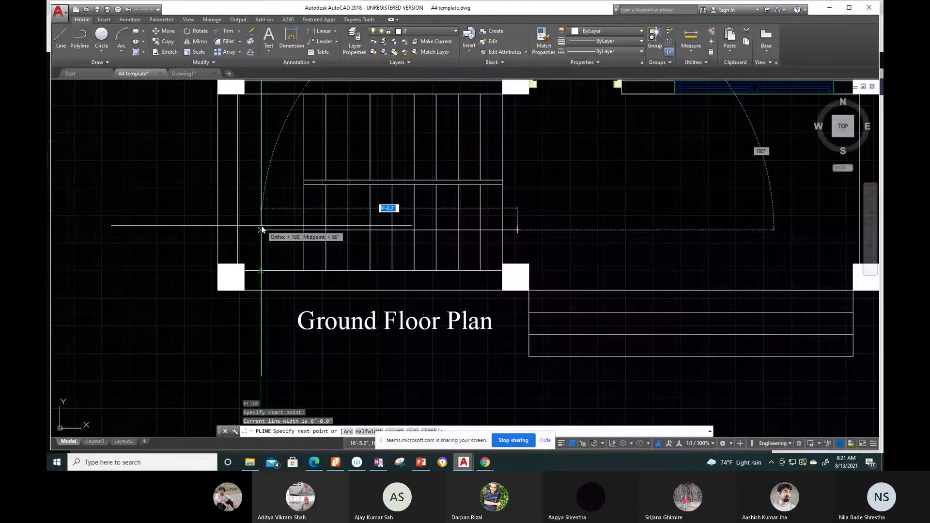
left_click(261, 135)
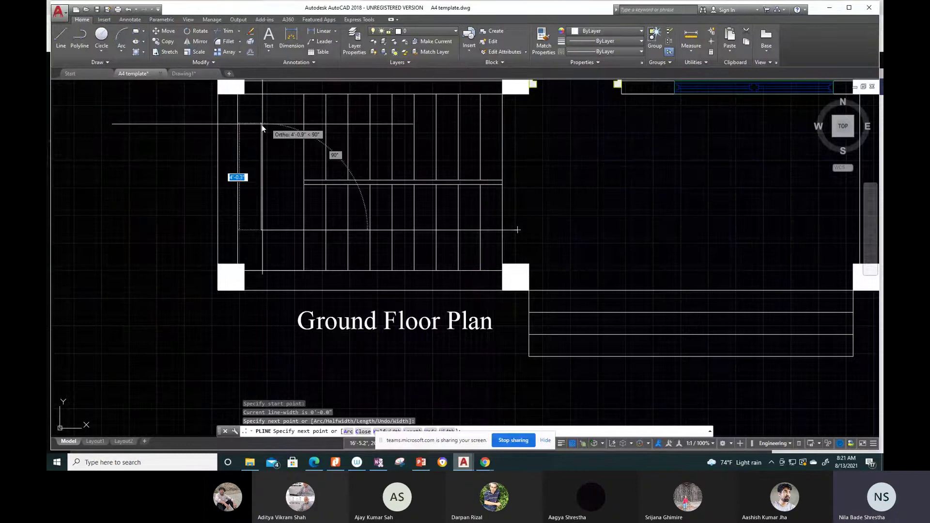
left_click(262, 124)
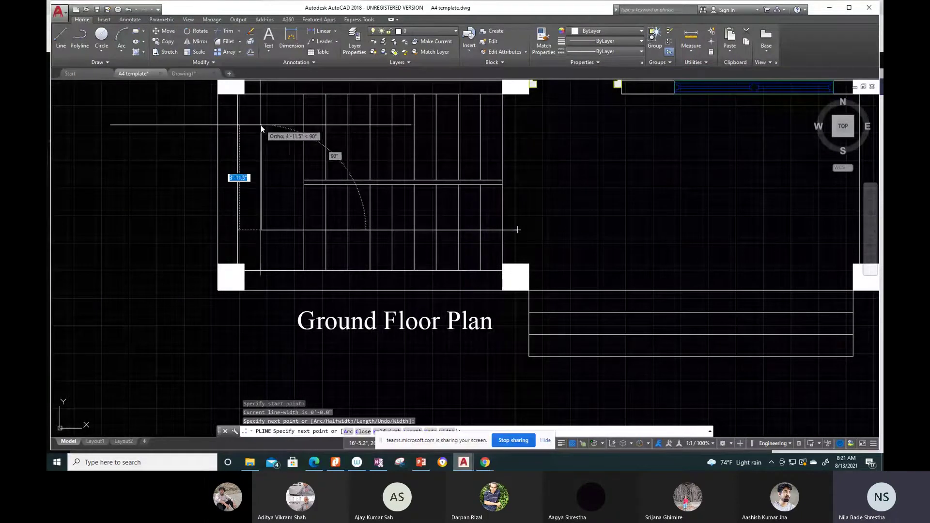
left_click(423, 124)
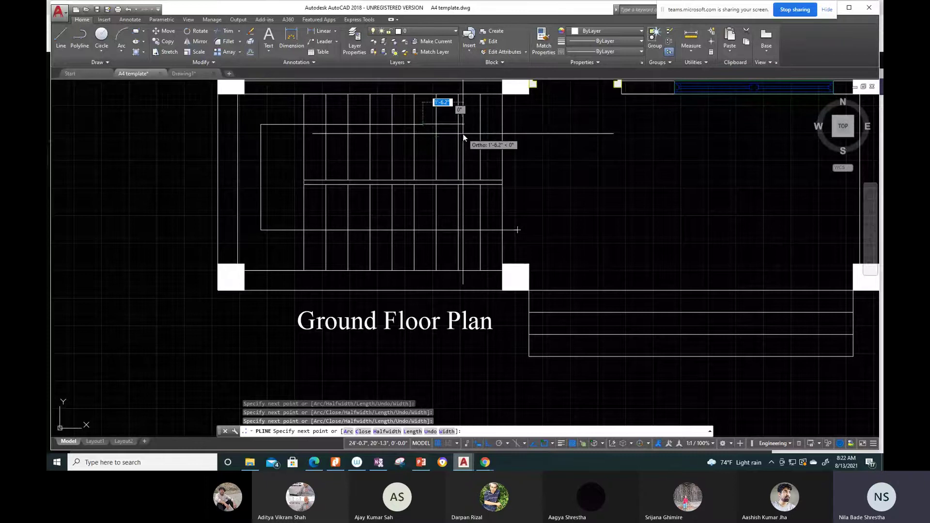
Step: End the polyline with a right-pointing arrowhead tapering to width 0
type("w")
key("Return")
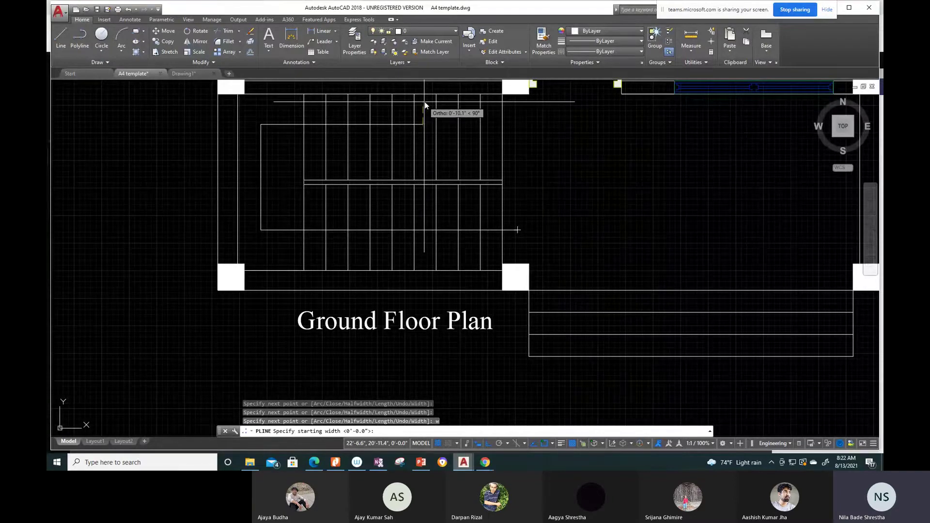
left_click(426, 99)
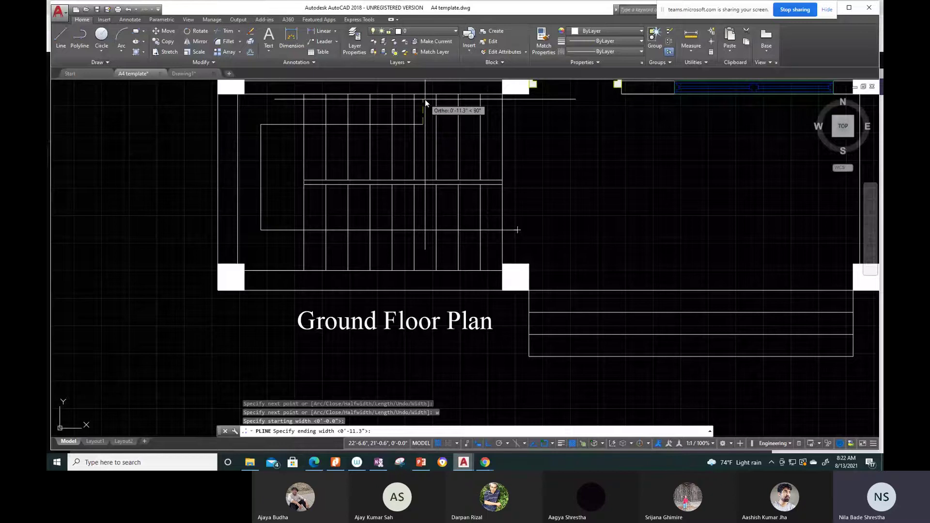
type("0")
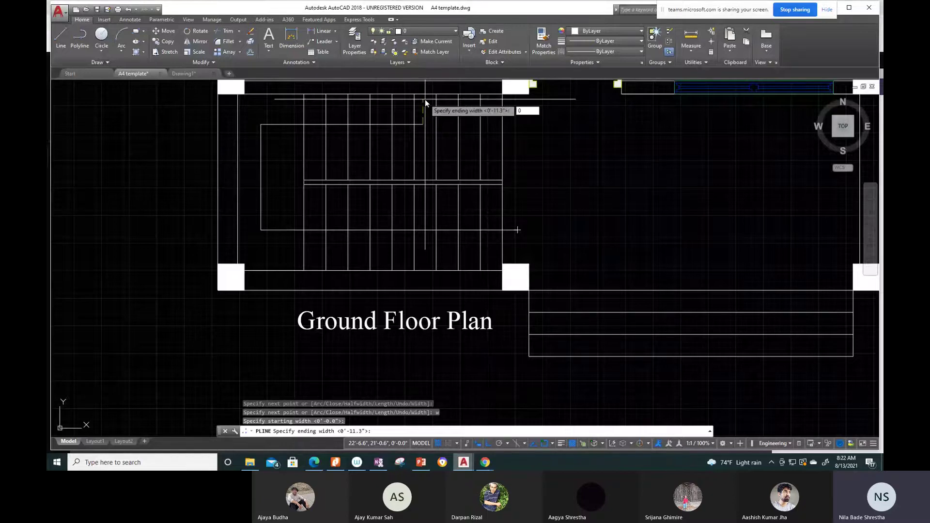
key("Return")
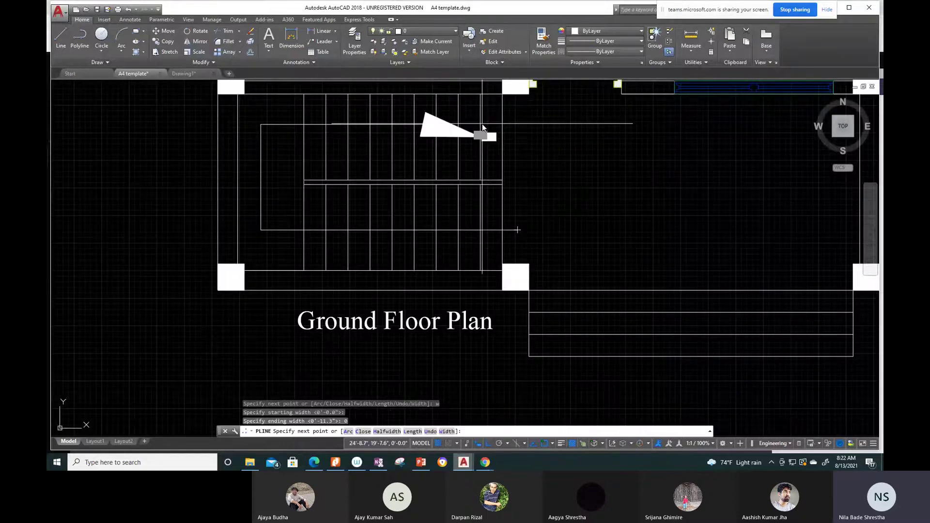
key("ctrl+z")
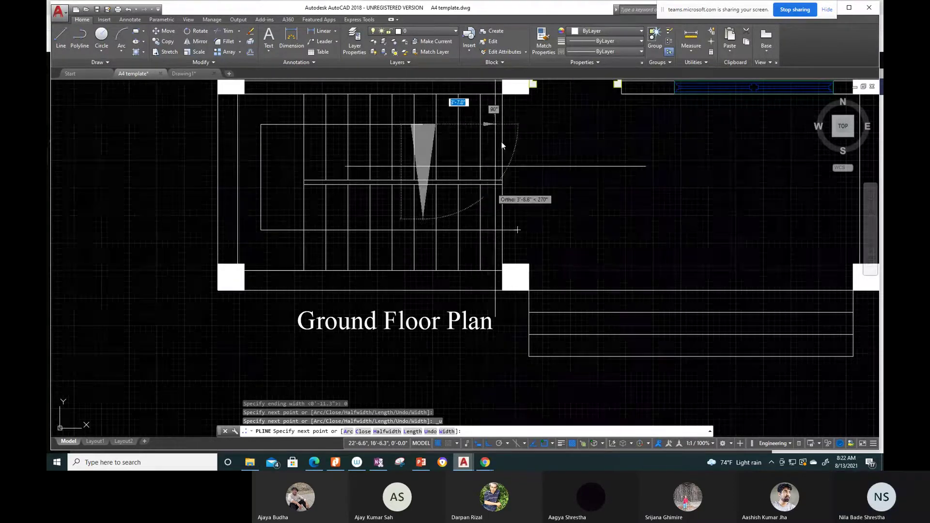
left_click(490, 127)
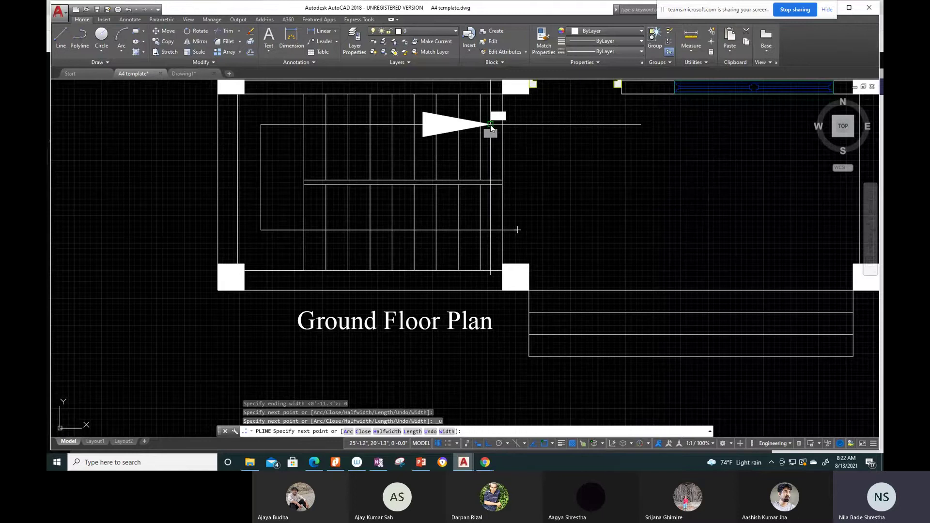
key("Escape")
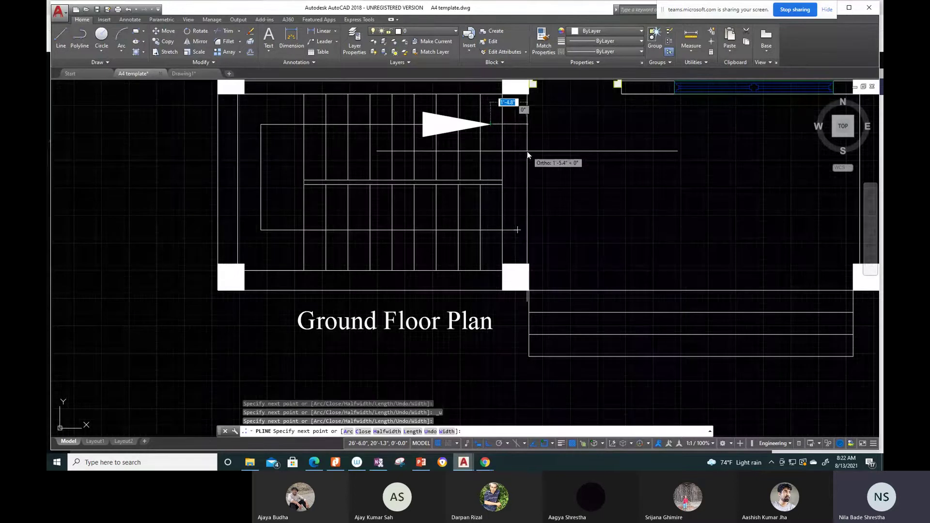
scroll(527, 151, "down", 2)
middle_click_drag(528, 151, 450, 263)
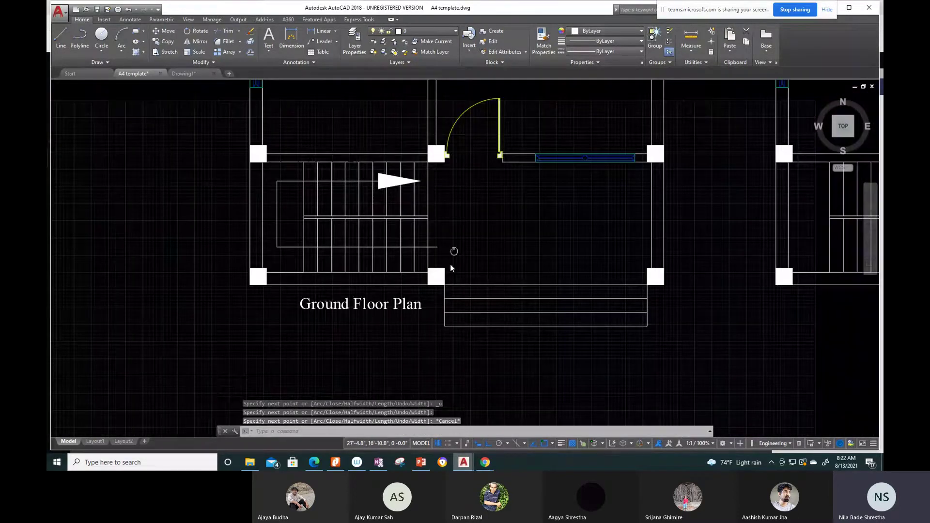
middle_click_drag(450, 264, 440, 313)
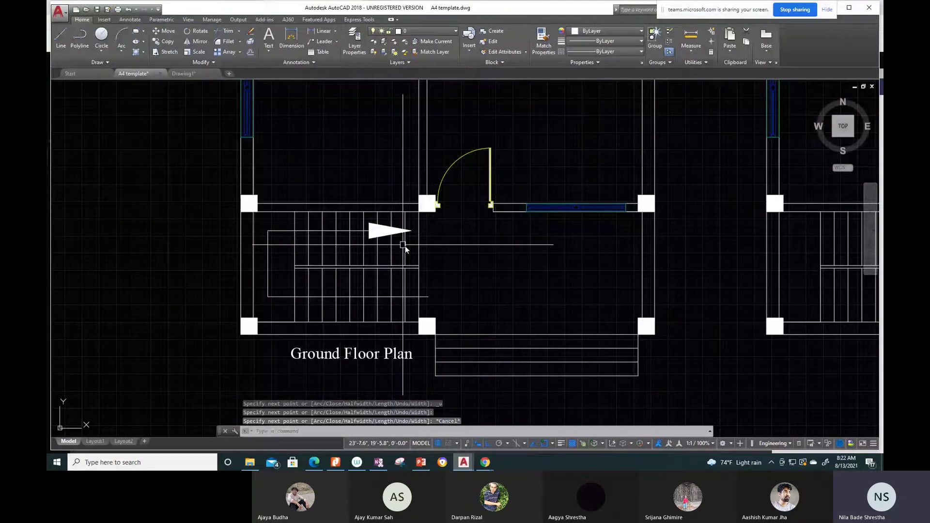
Step: Zoom extents, then zoom and pan so both floor plans and the stair arrow are visible
middle_click(435, 290)
middle_click(435, 291)
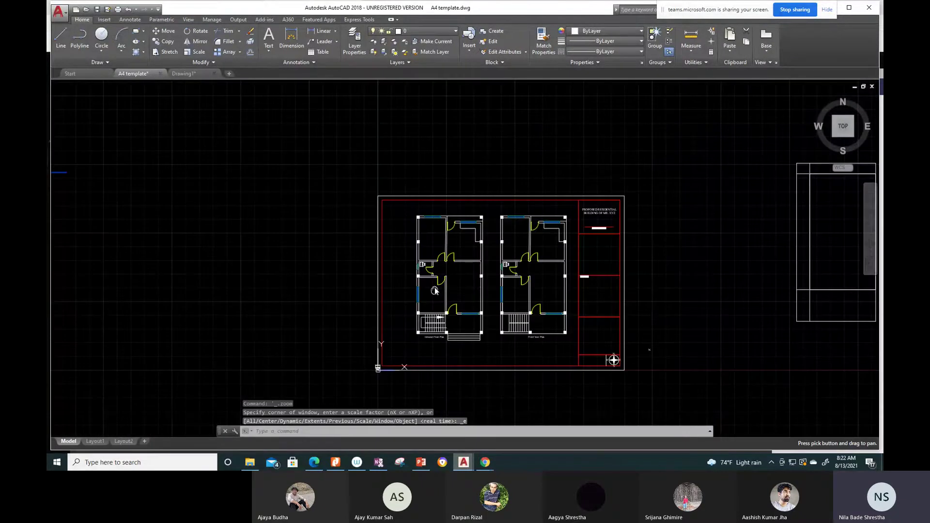
scroll(435, 290, "up", 4)
key("Escape")
key("Escape")
middle_click_drag(443, 283, 419, 187)
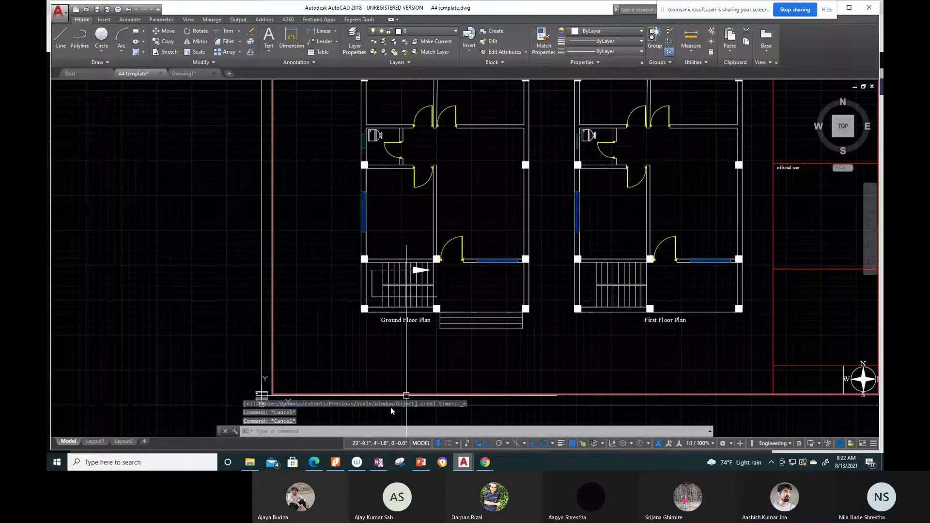
key("Escape")
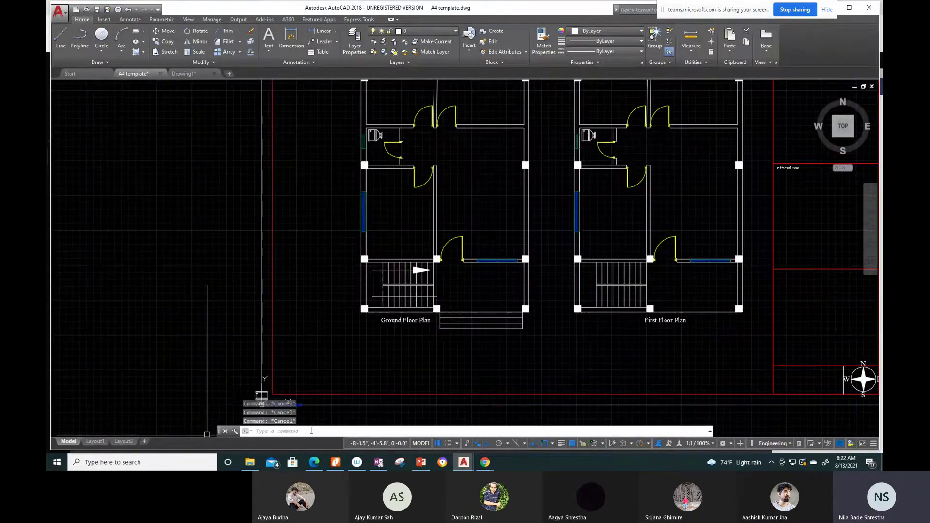
left_click(311, 431)
Step: Open DesignCenter with DC, return it to its home folder and show the folder tree
type("d")
type("c")
key("Return")
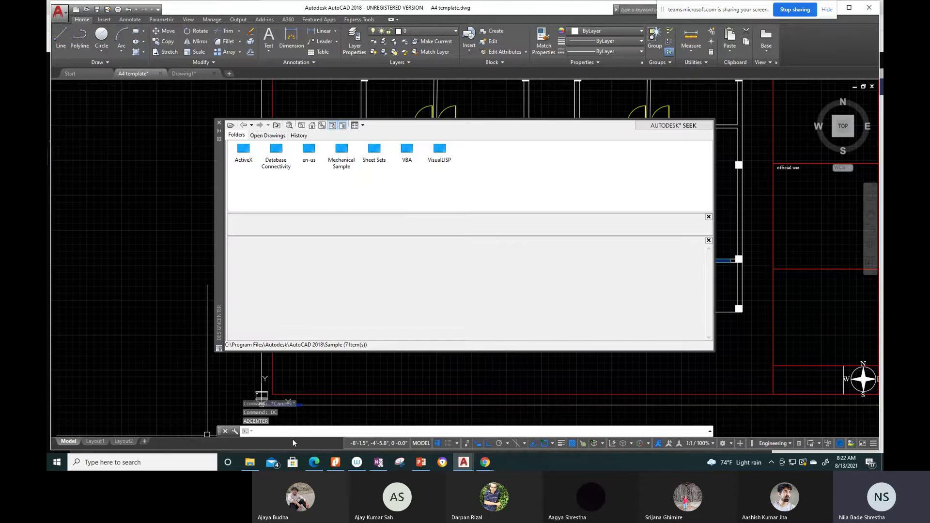
left_click(232, 126)
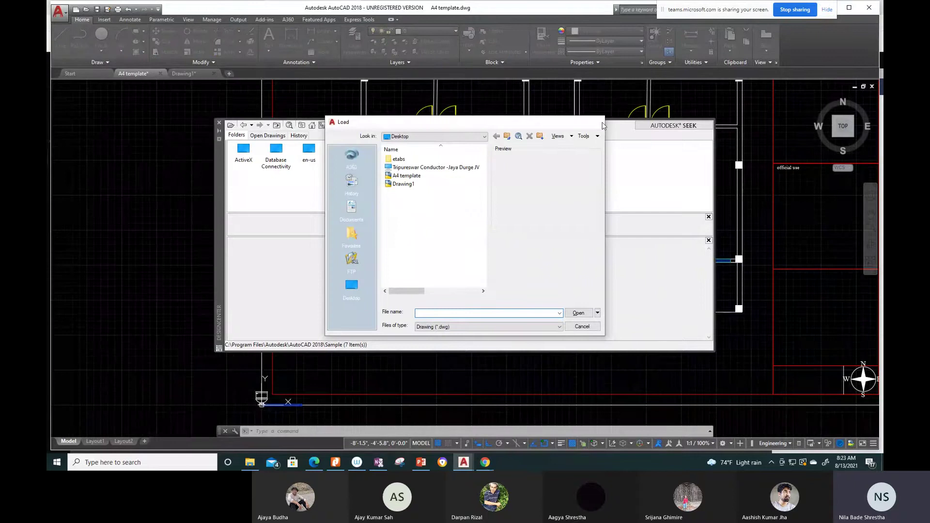
left_click(599, 122)
left_click(232, 126)
left_click(598, 121)
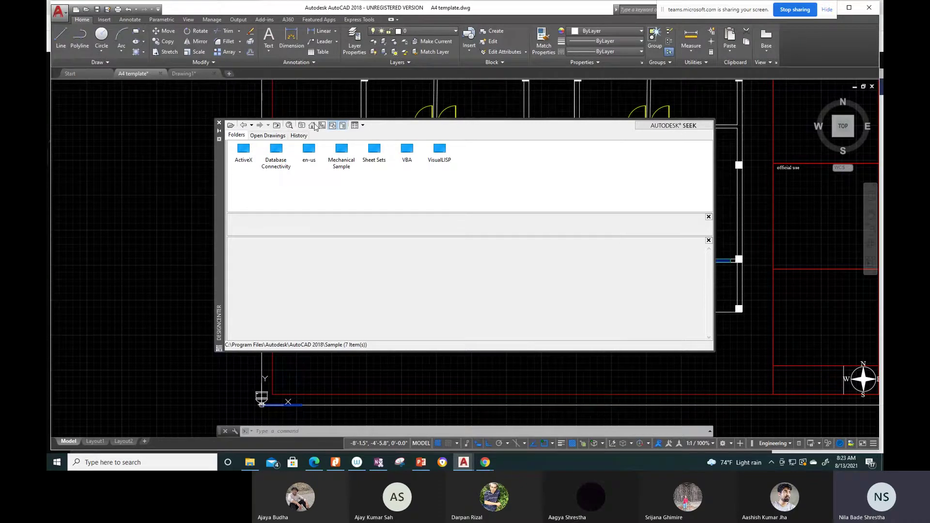
left_click(311, 125)
left_click(323, 126)
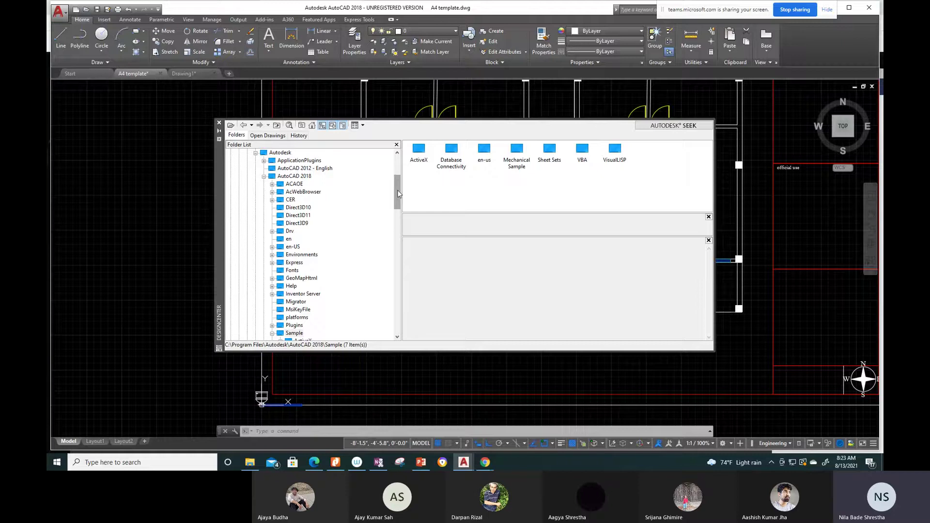
Step: Browse the DesignCenter folder tree, expanding CER and opening its img subfolder
left_click_drag(398, 193, 398, 263)
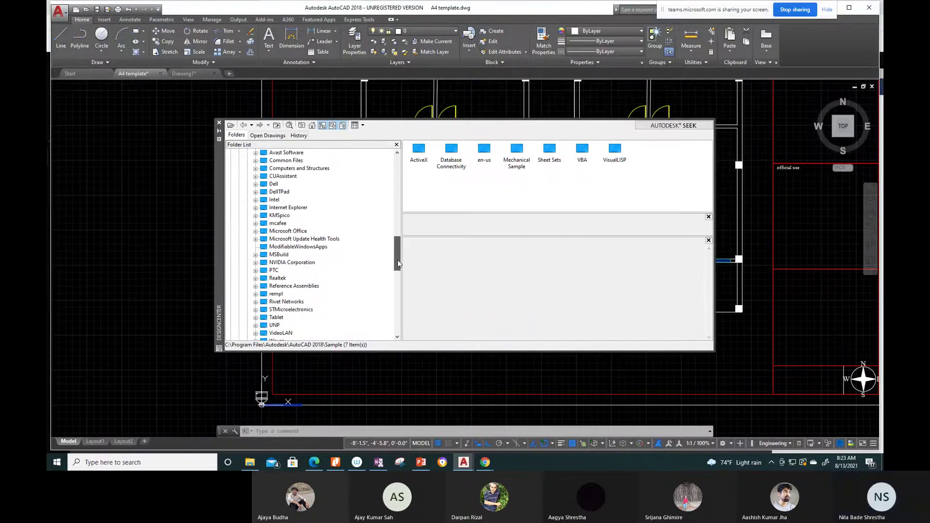
left_click_drag(398, 263, 388, 327)
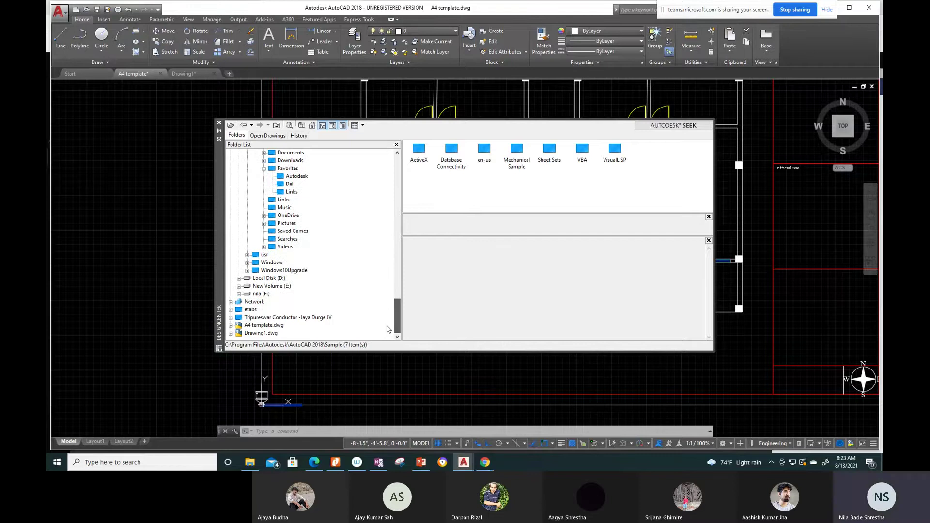
scroll(385, 300, "up", 7)
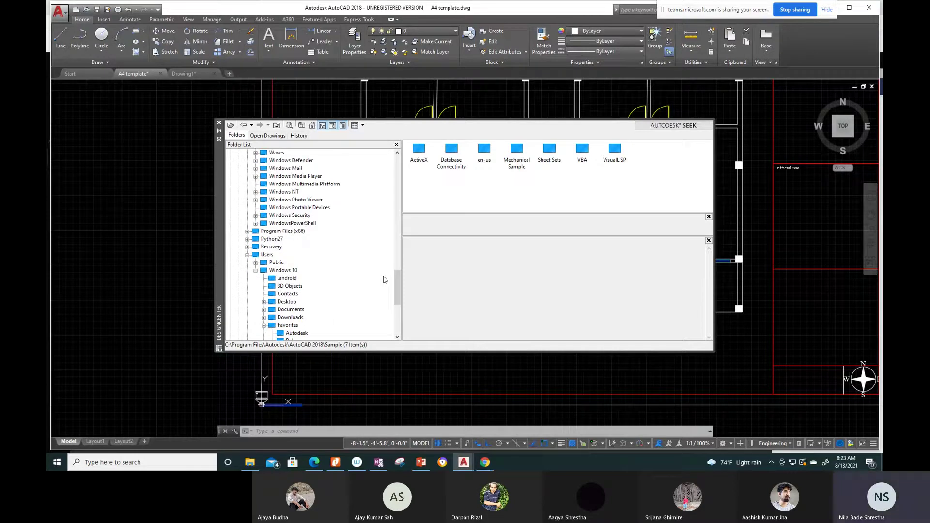
left_click_drag(397, 289, 402, 263)
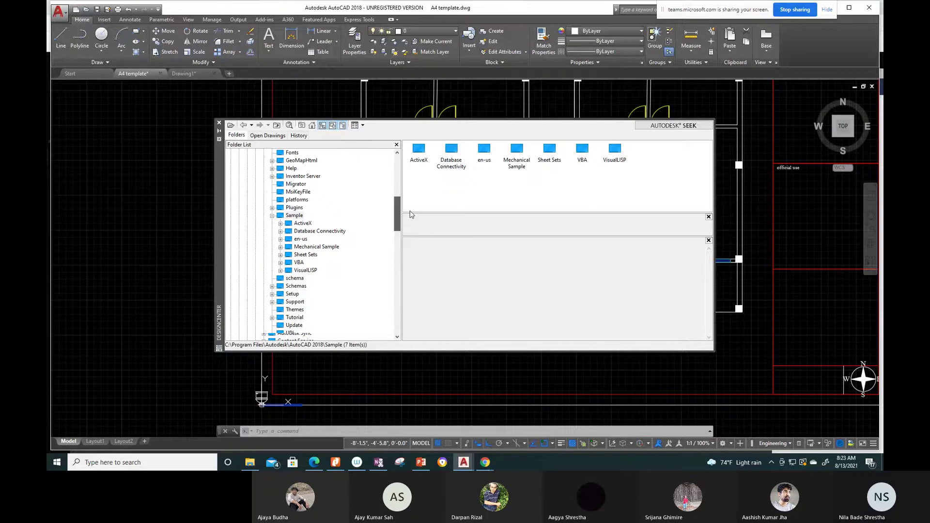
left_click_drag(402, 263, 398, 175)
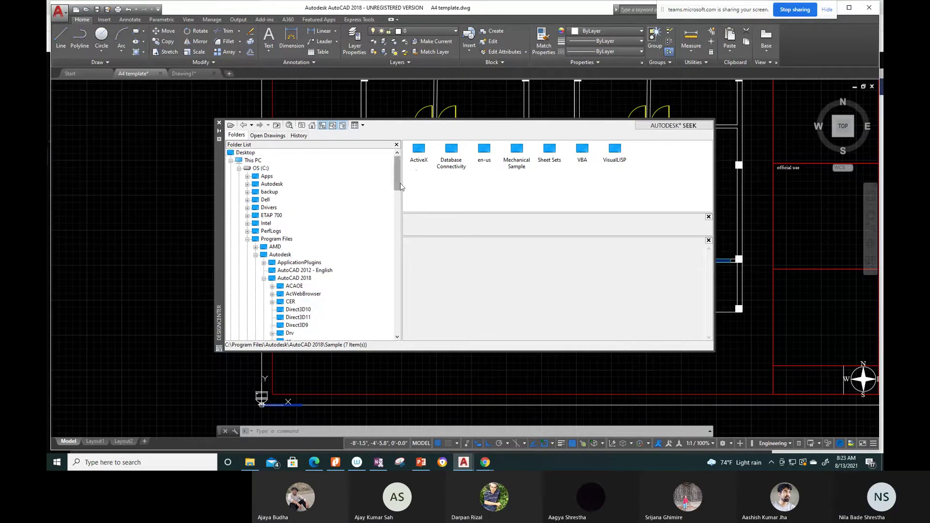
scroll(306, 235, "down", 3)
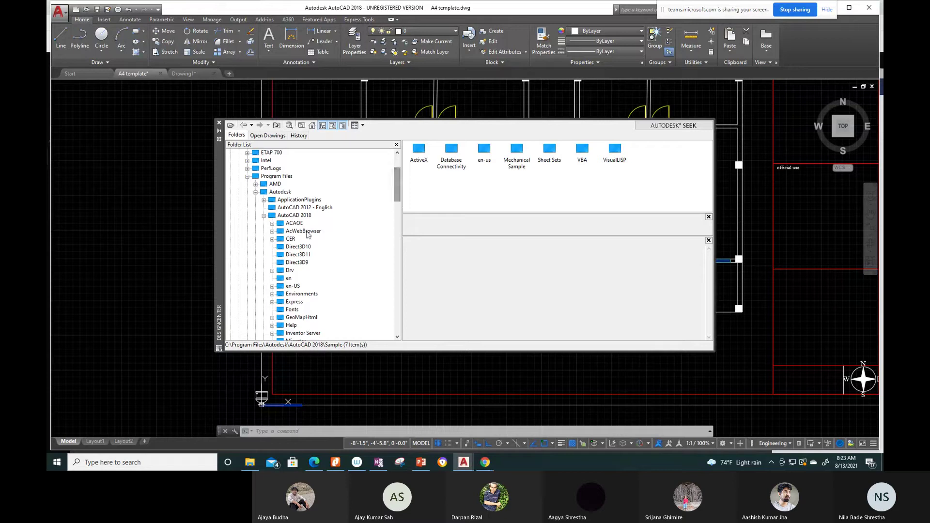
left_click(272, 240)
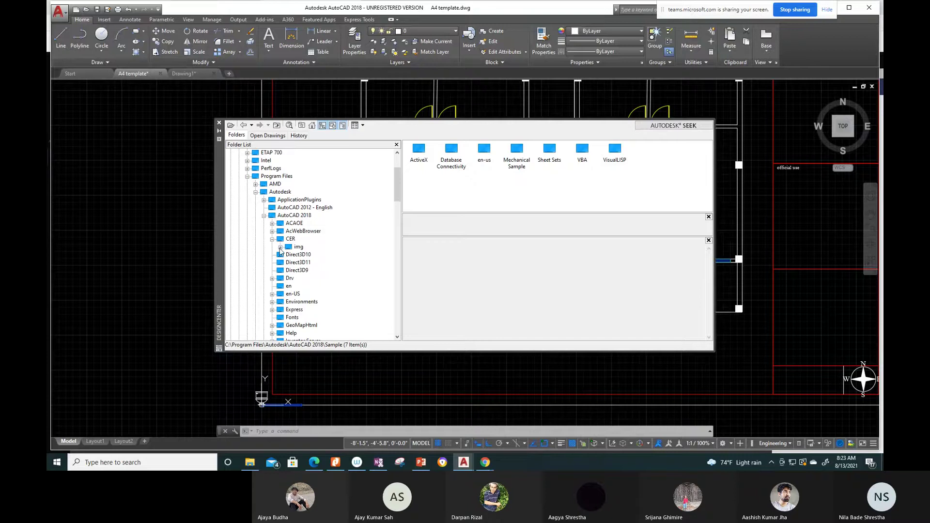
left_click(297, 248)
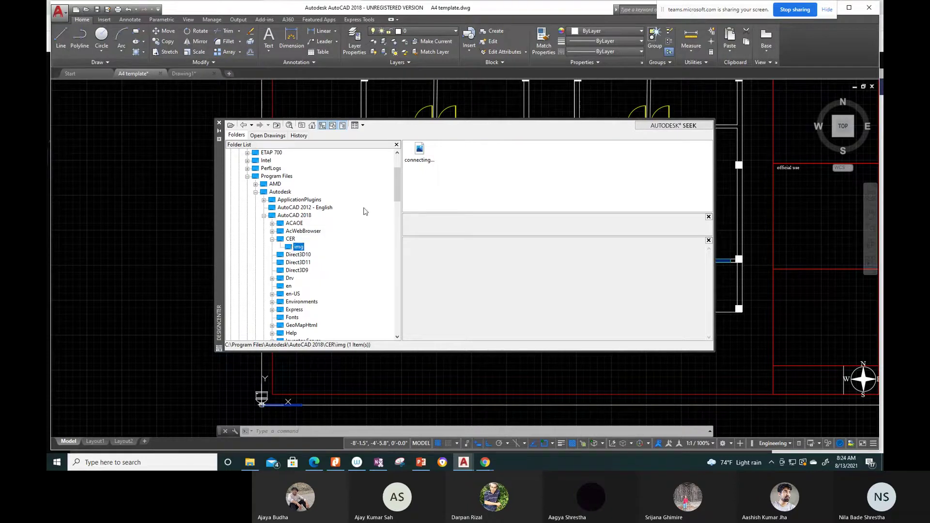
scroll(394, 182, "down", 1)
left_click_drag(394, 183, 401, 251)
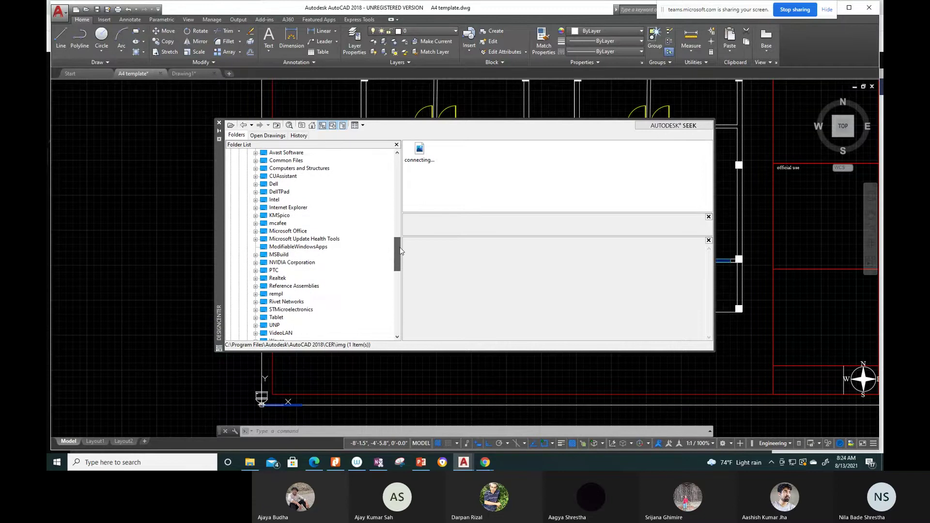
left_click_drag(400, 275, 395, 312)
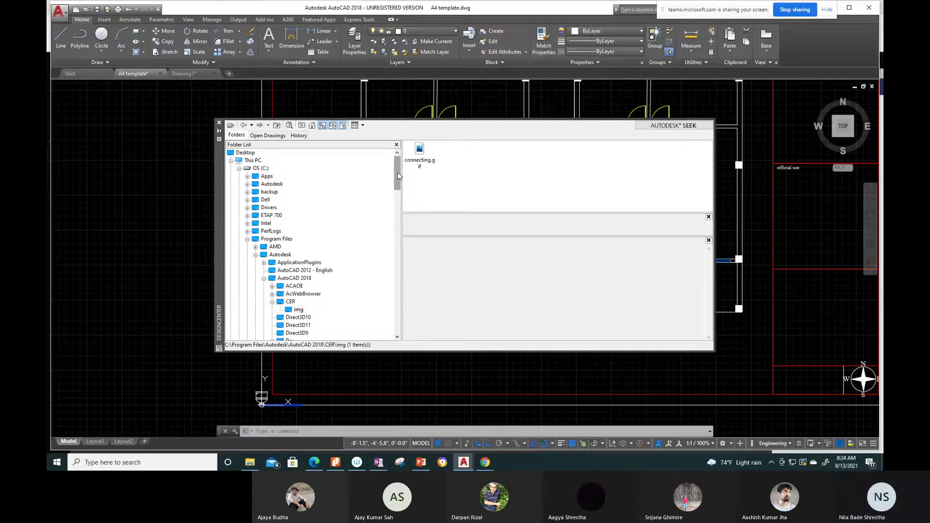
left_click_drag(398, 175, 396, 208)
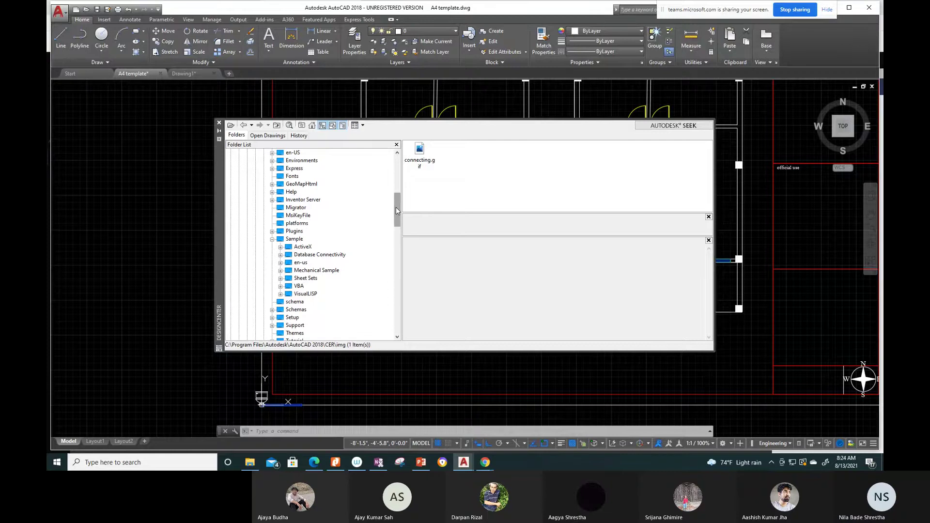
left_click_drag(397, 210, 400, 318)
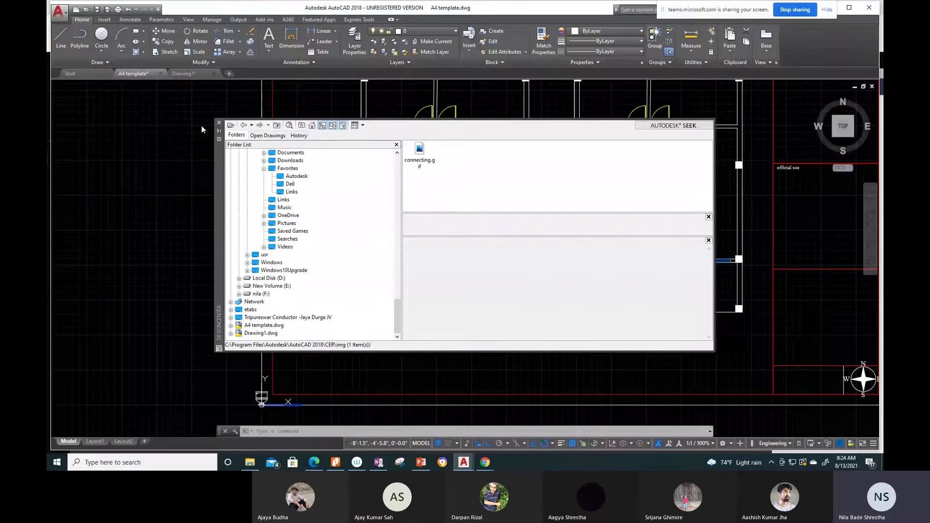
Step: Close DesignCenter and reopen it with ADC
left_click(219, 122)
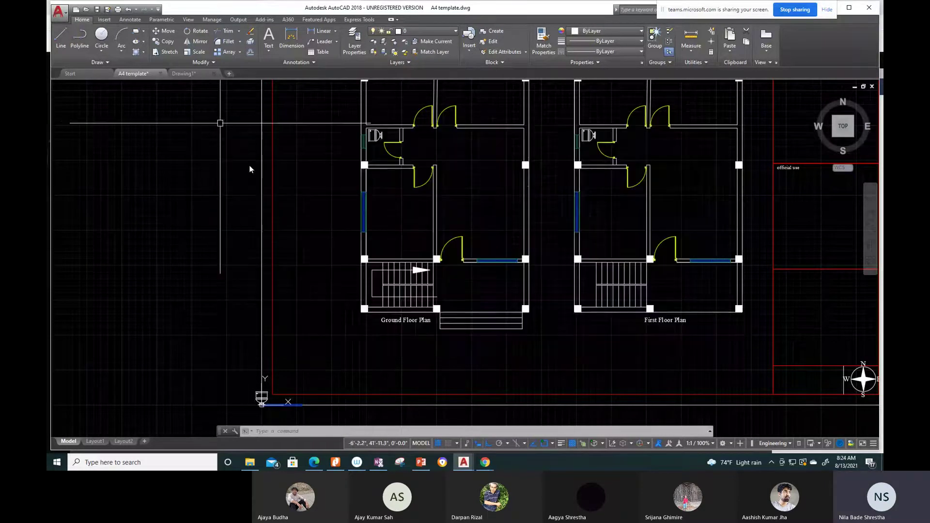
left_click(339, 431)
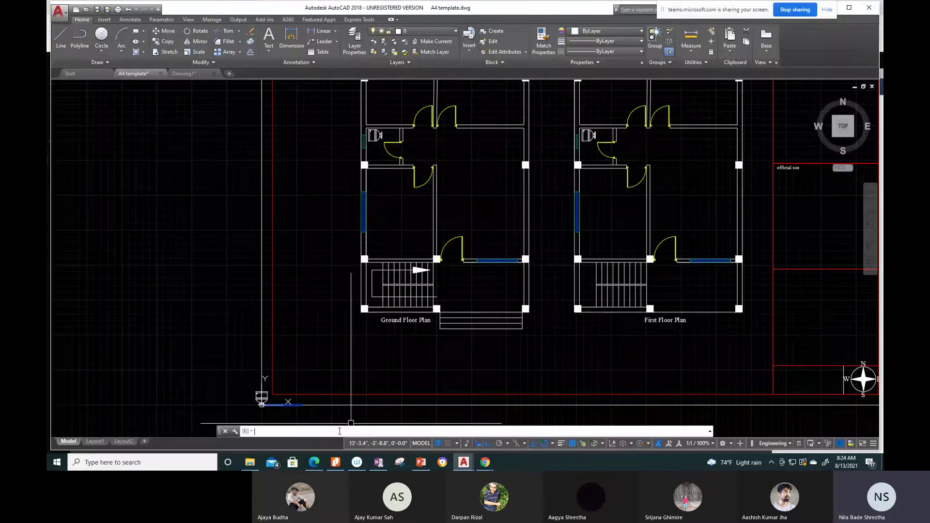
type("adc")
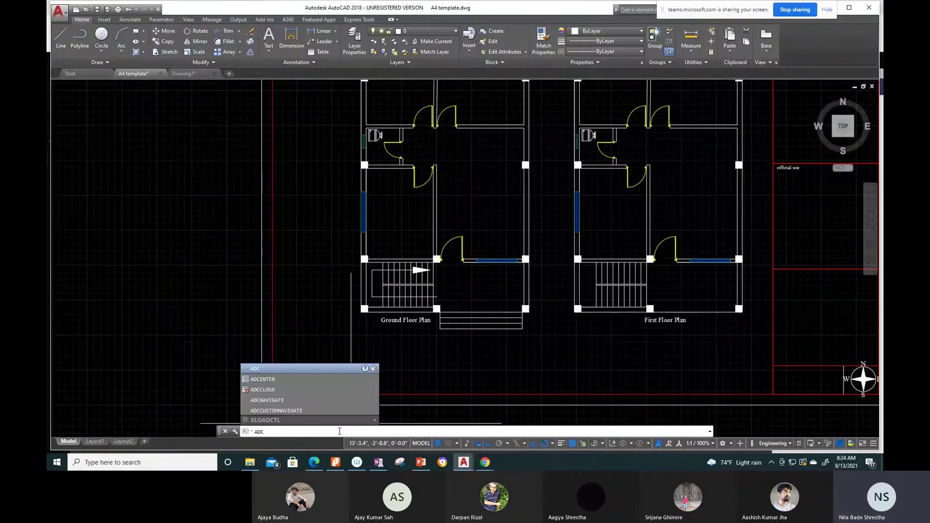
key("Return")
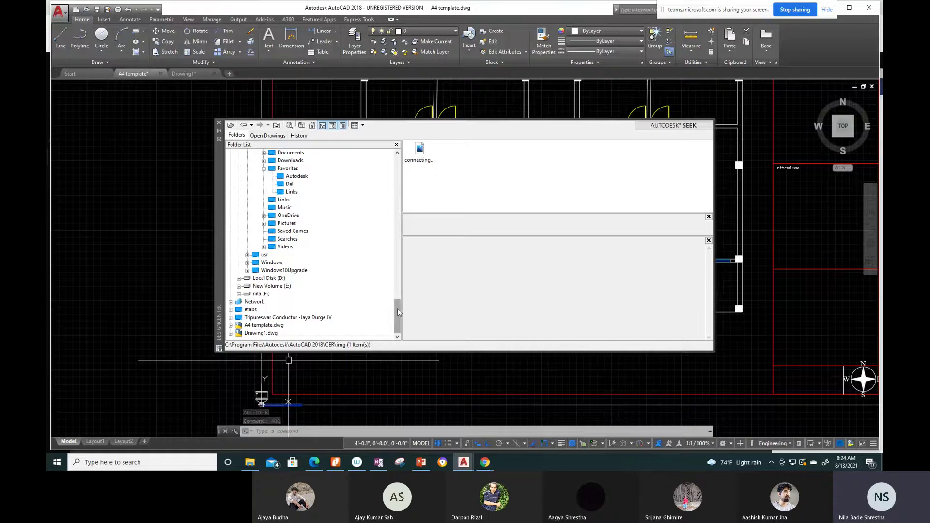
Step: Scroll to the CER folder under Program Files > Autodesk > AutoCAD 2018 and show its contents
mouse_move(398, 312)
left_mouse_down()
mouse_move(401, 218)
mouse_move(388, 181)
left_mouse_up()
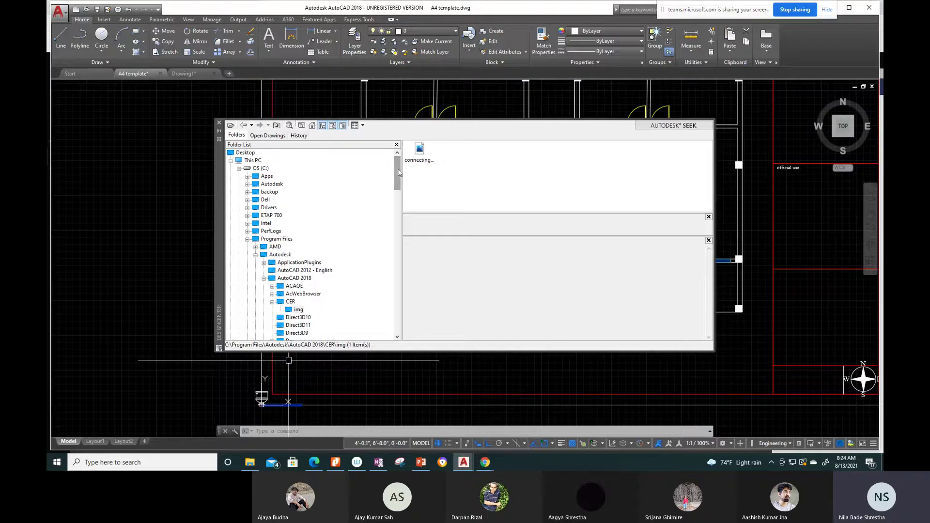
left_click_drag(398, 168, 407, 219)
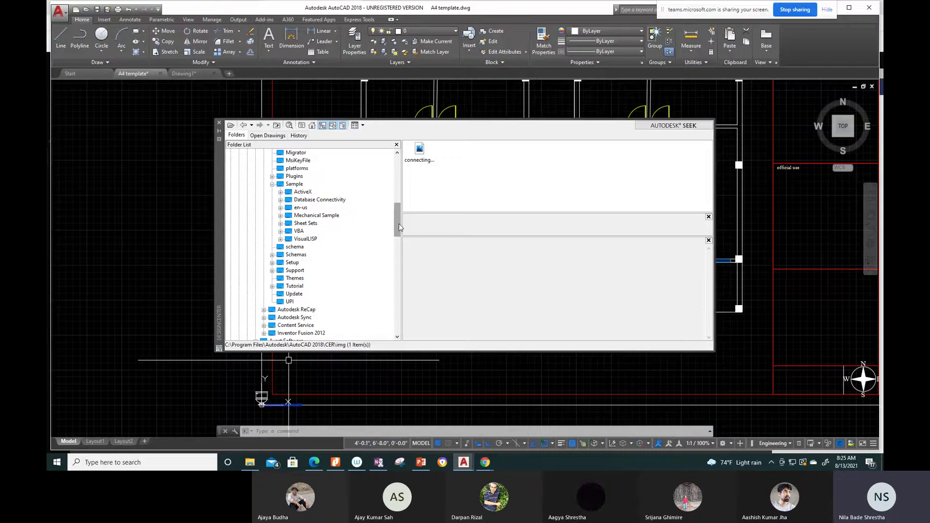
left_click_drag(399, 223, 404, 251)
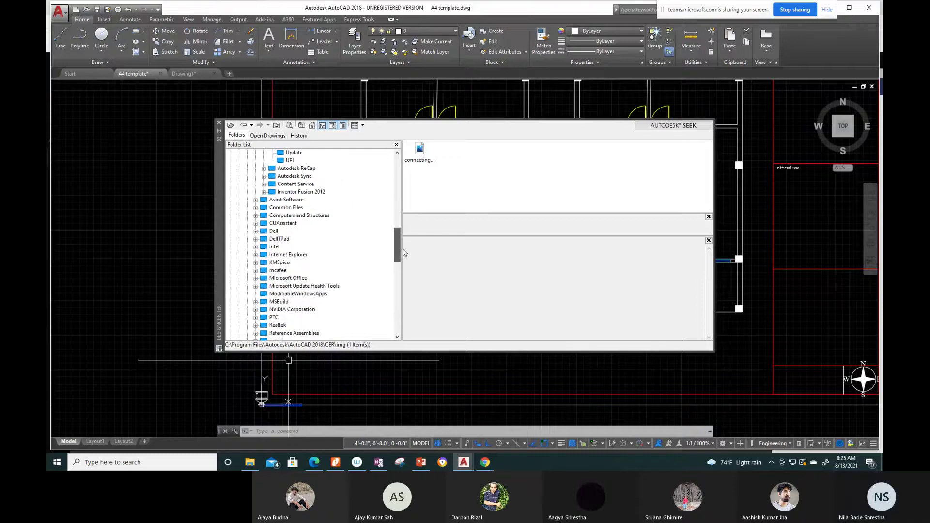
left_click_drag(404, 251, 405, 265)
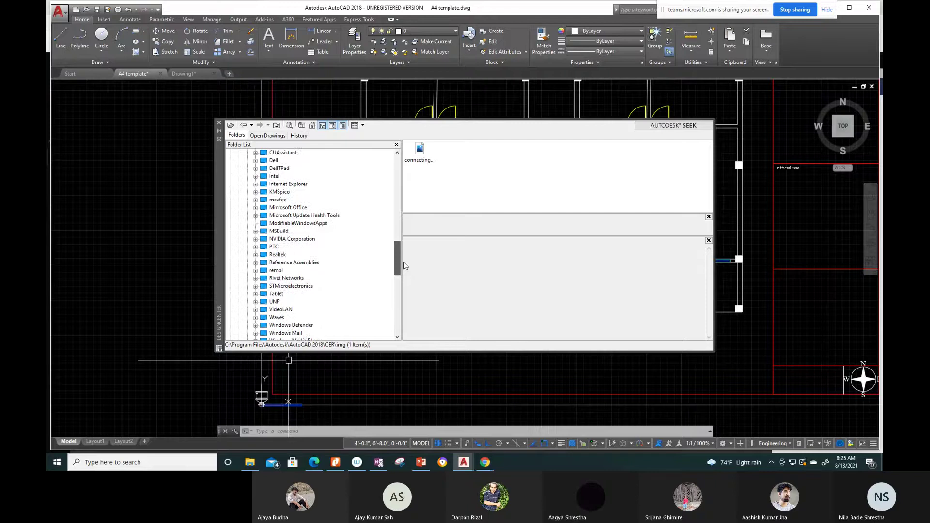
mouse_move(405, 265)
left_mouse_down()
mouse_move(408, 319)
mouse_move(408, 298)
left_mouse_up()
scroll(408, 298, "up", 3)
scroll(320, 252, "up", 2)
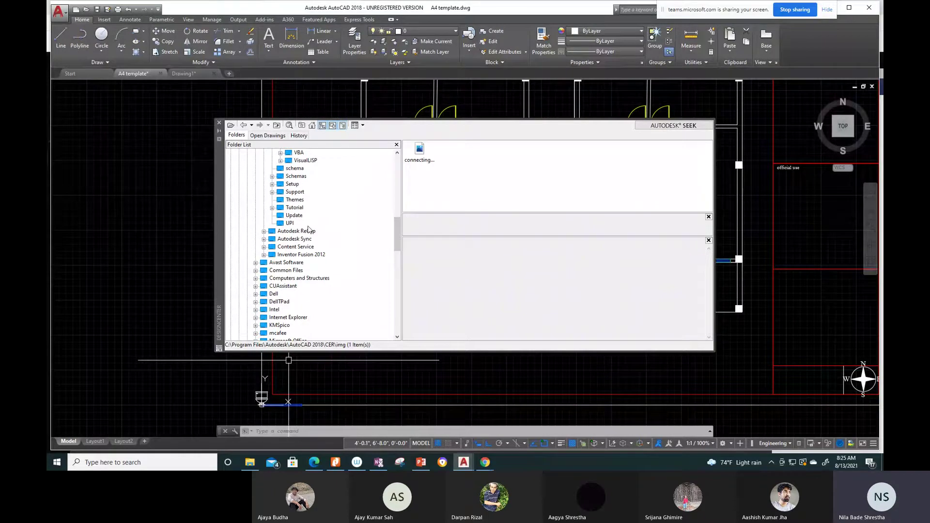
left_click_drag(398, 233, 401, 213)
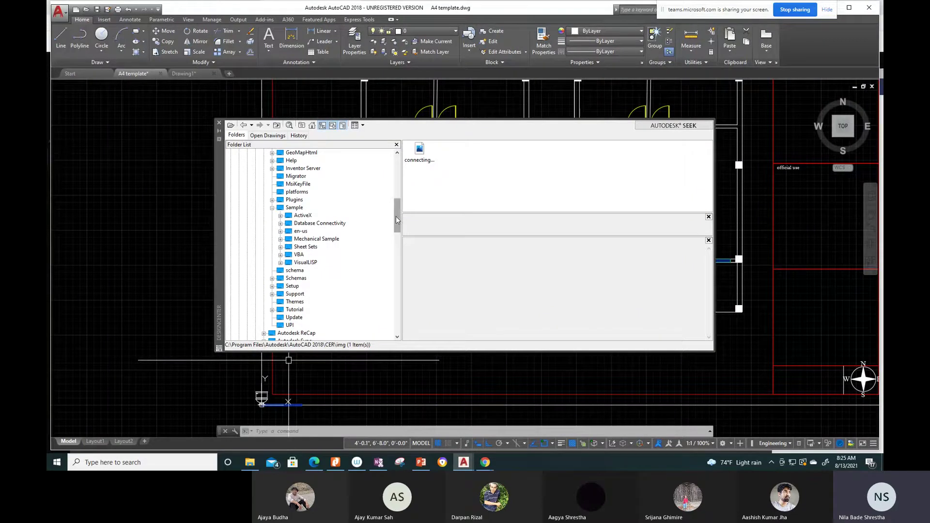
left_click_drag(397, 217, 396, 211)
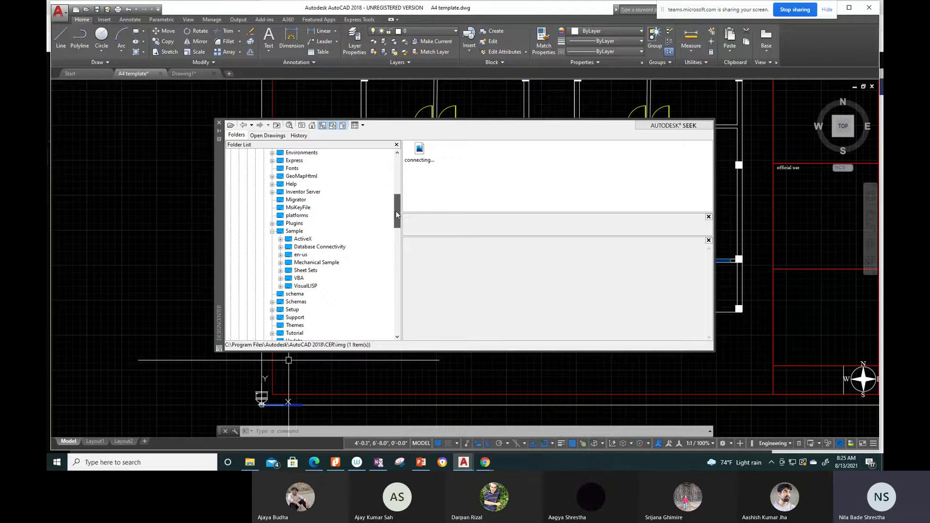
scroll(396, 211, "up", 1)
scroll(396, 211, "up", 1)
left_click_drag(396, 208, 395, 197)
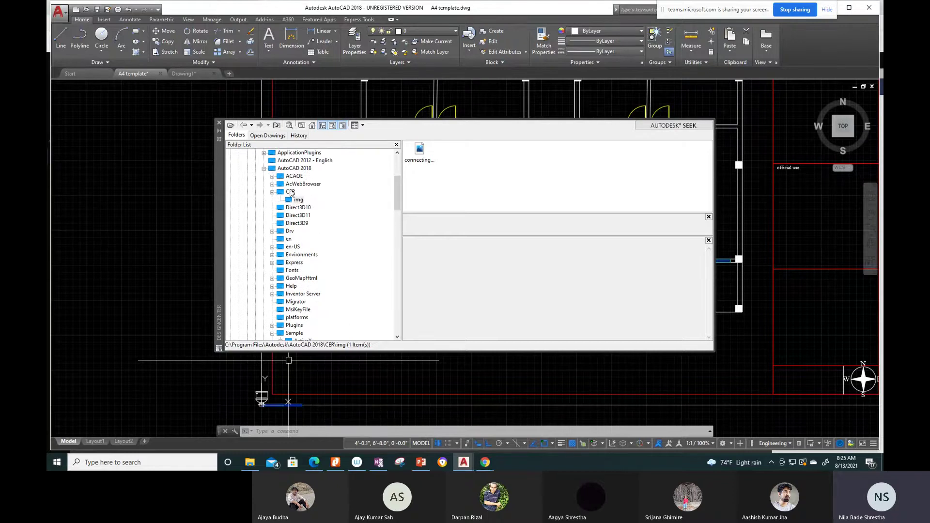
double_click(291, 192)
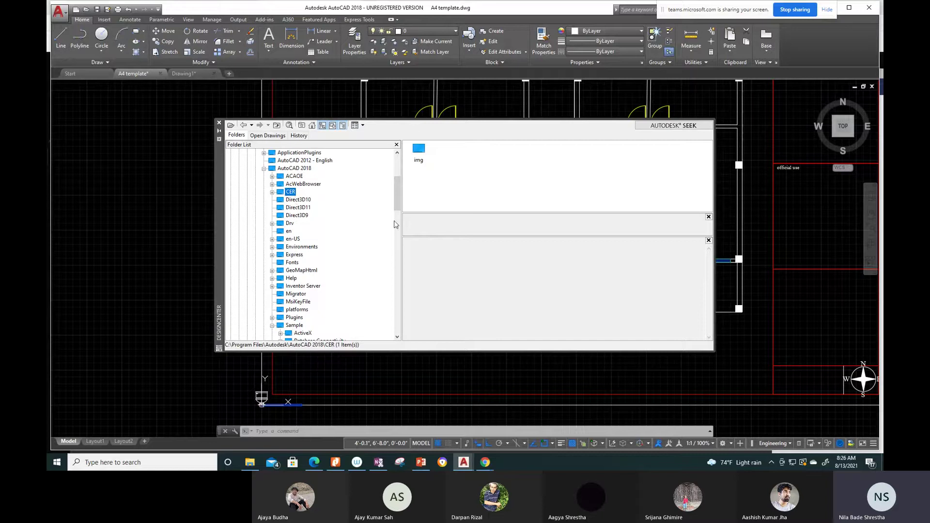
Step: Close DesignCenter and zoom out until the full A4 sheet with both plans shows
left_click(220, 124)
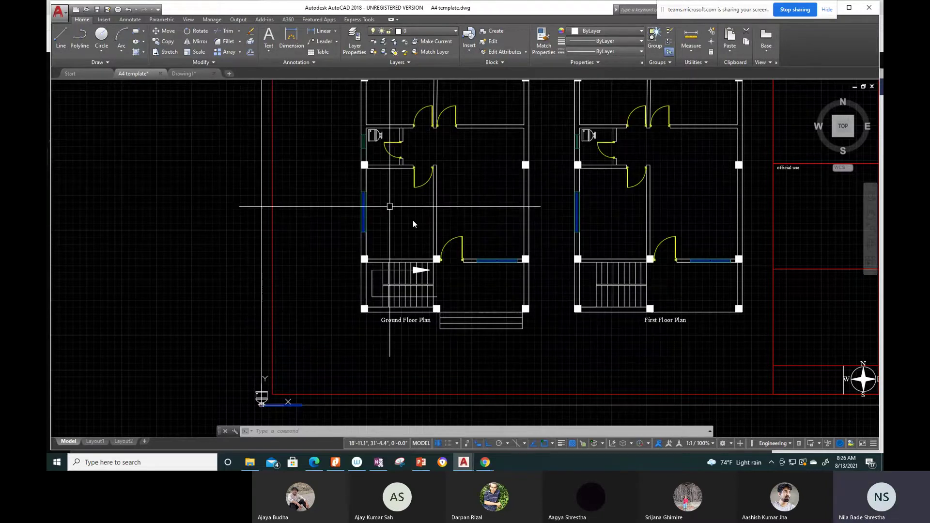
scroll(453, 219, "down", 2)
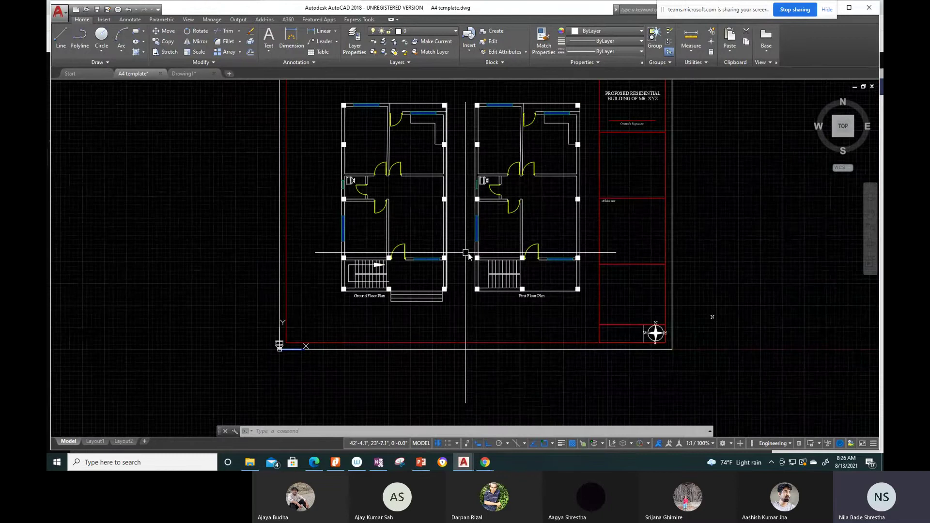
scroll(486, 222, "up", 4)
scroll(472, 242, "down", 2)
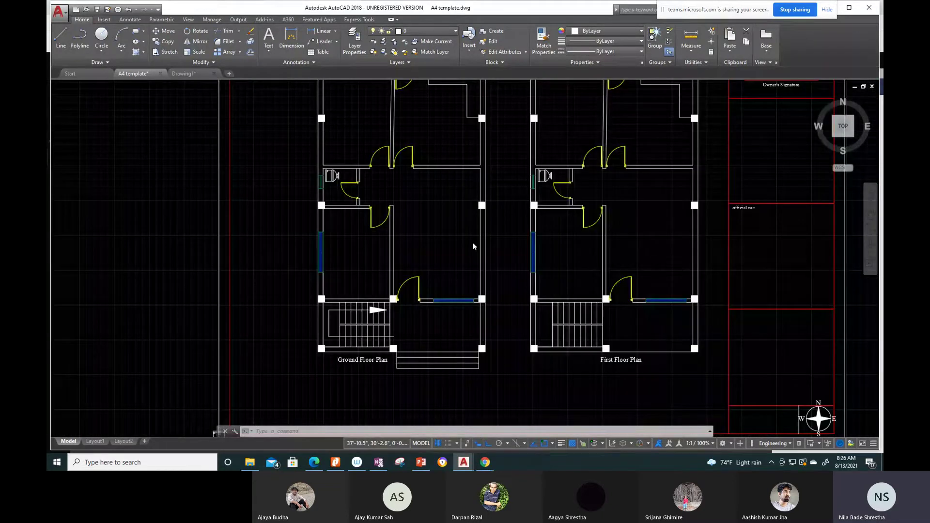
scroll(472, 242, "down", 2)
scroll(653, 359, "down", 1)
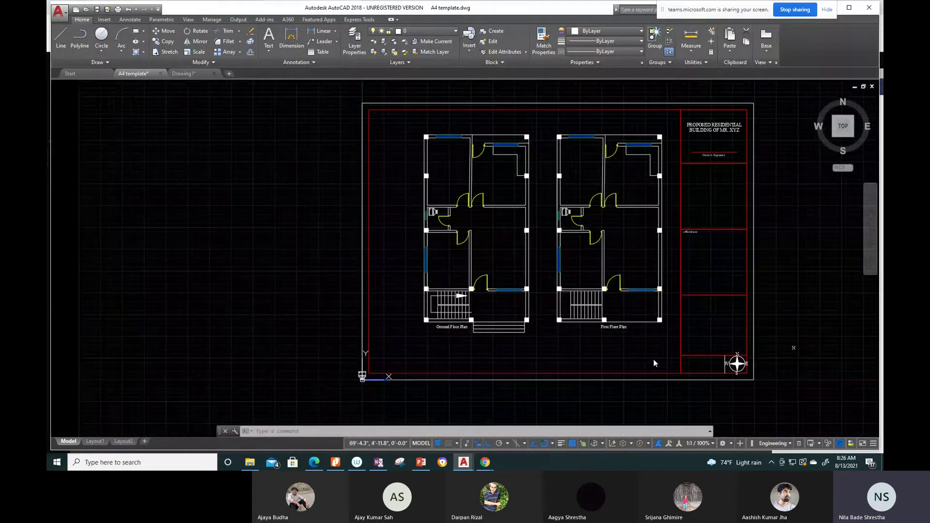
scroll(612, 341, "up", 1)
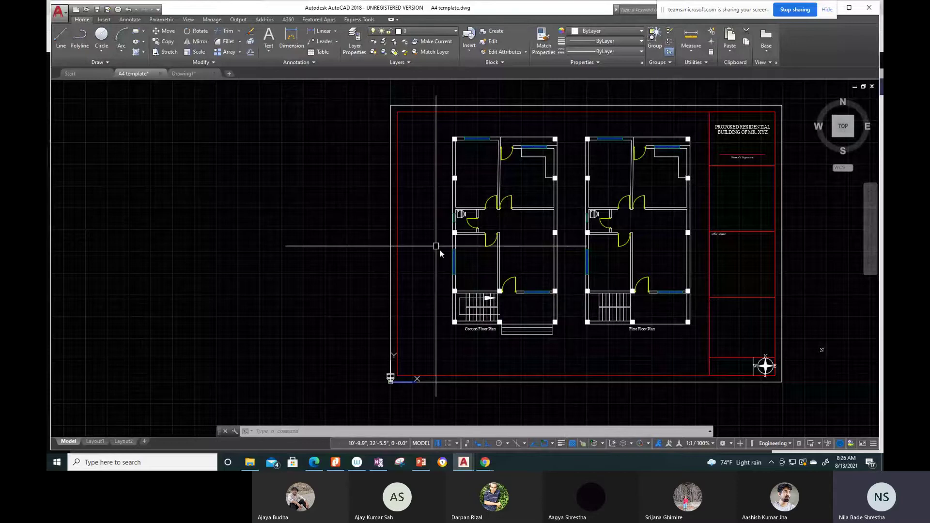
scroll(543, 335, "up", 4)
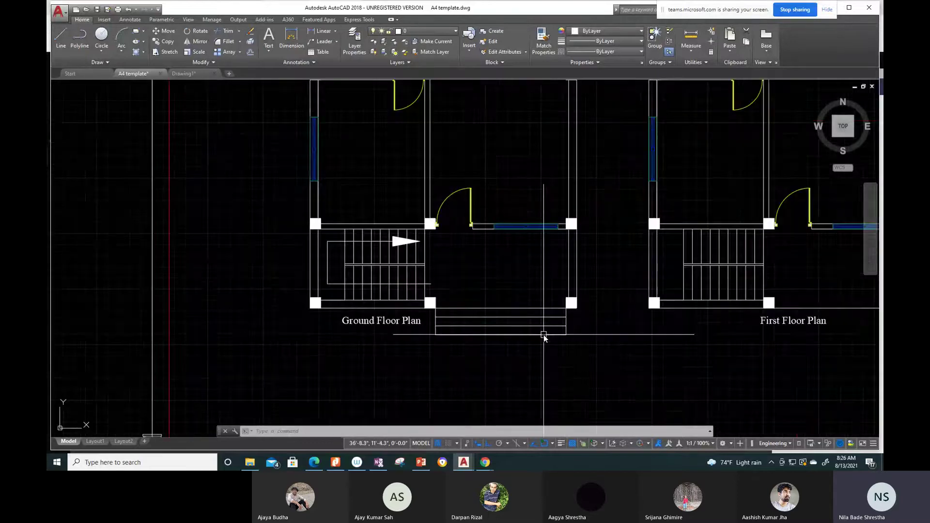
scroll(544, 335, "down", 2)
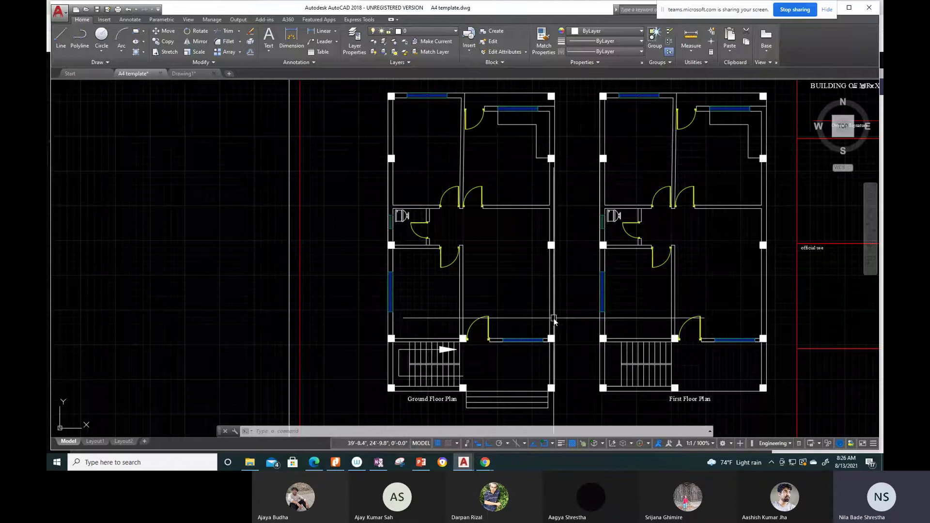
scroll(553, 319, "down", 2)
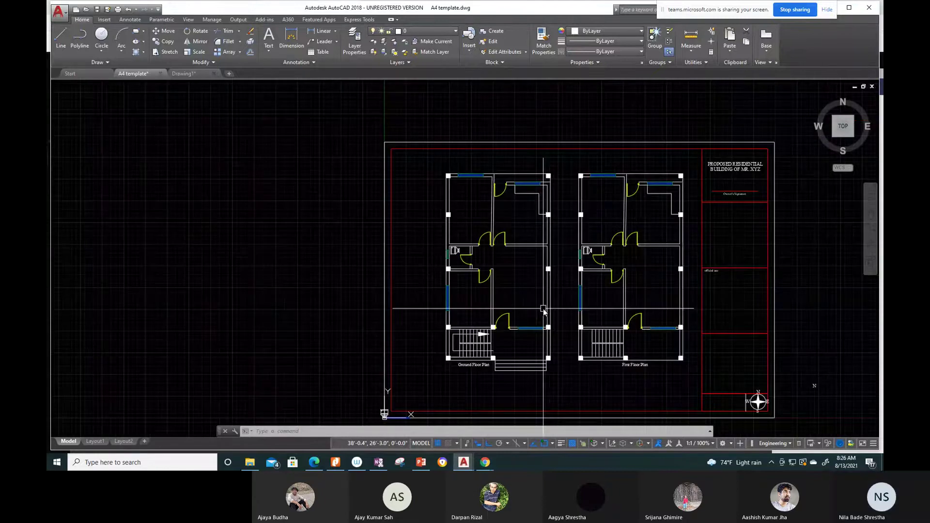
Step: Copy the Ground Floor Plan from its corner, with Ortho off, to empty space left of the sheet
left_click(483, 206)
key("Return")
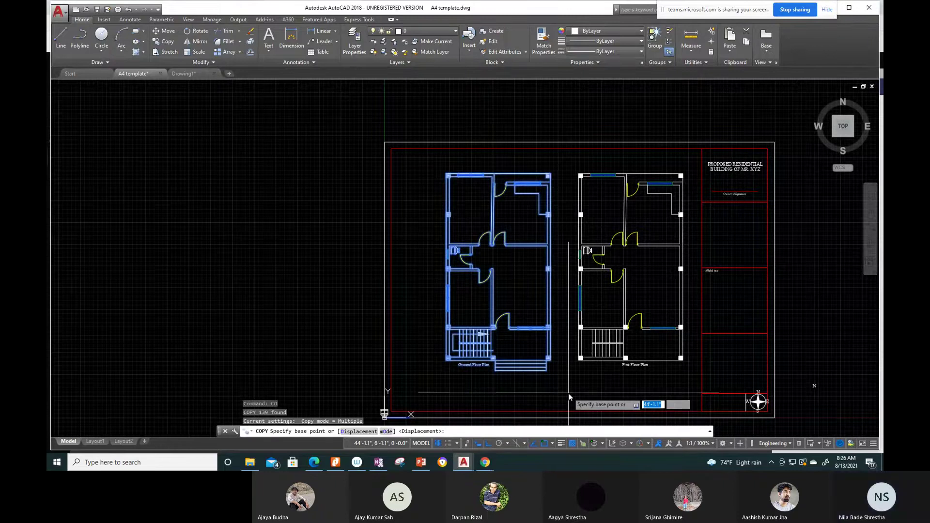
scroll(549, 390, "up", 4)
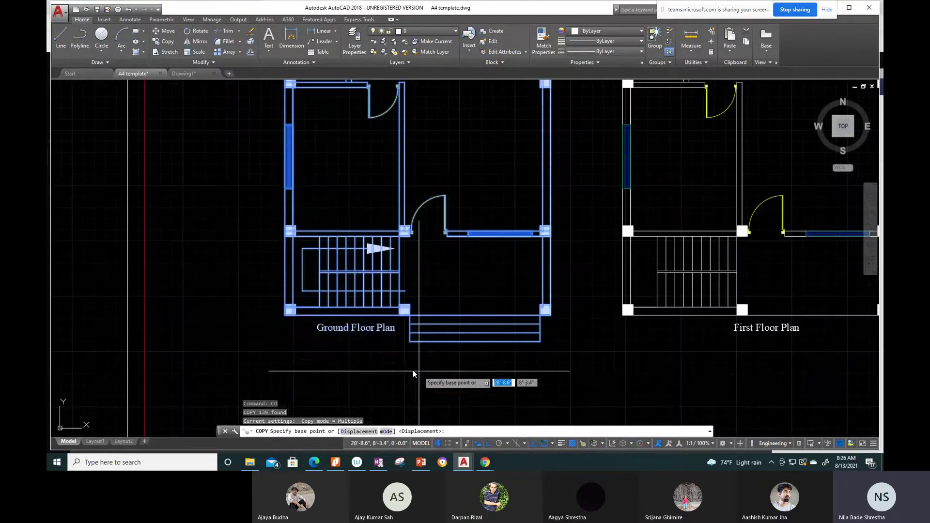
left_click(281, 317)
scroll(259, 329, "down", 3)
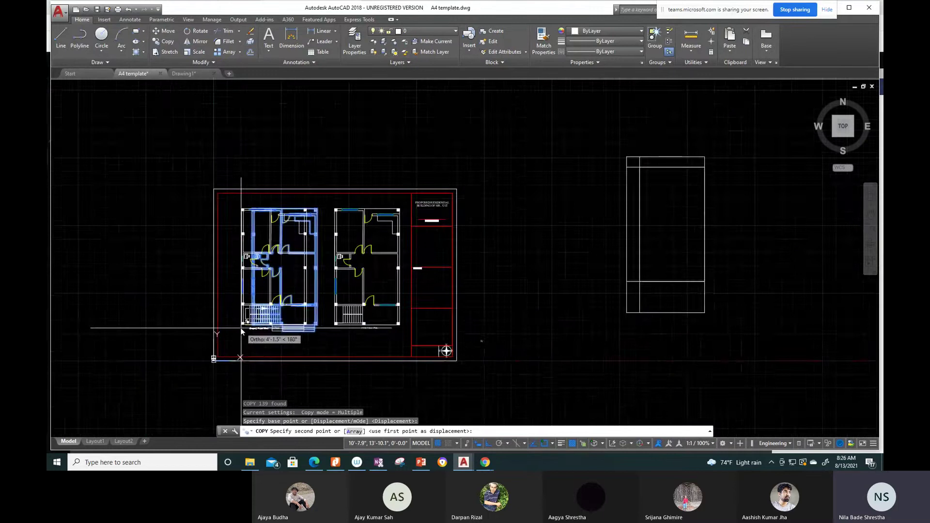
scroll(244, 297, "down", 4)
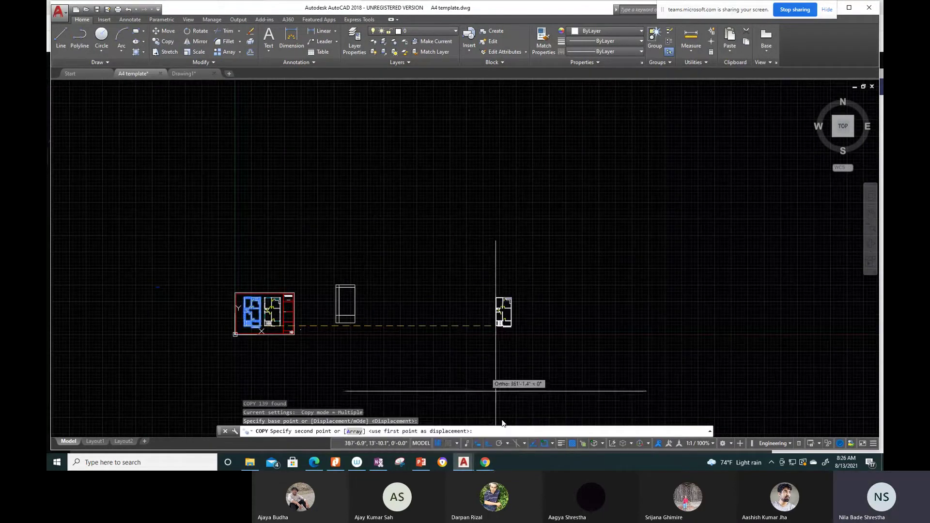
left_click(487, 444)
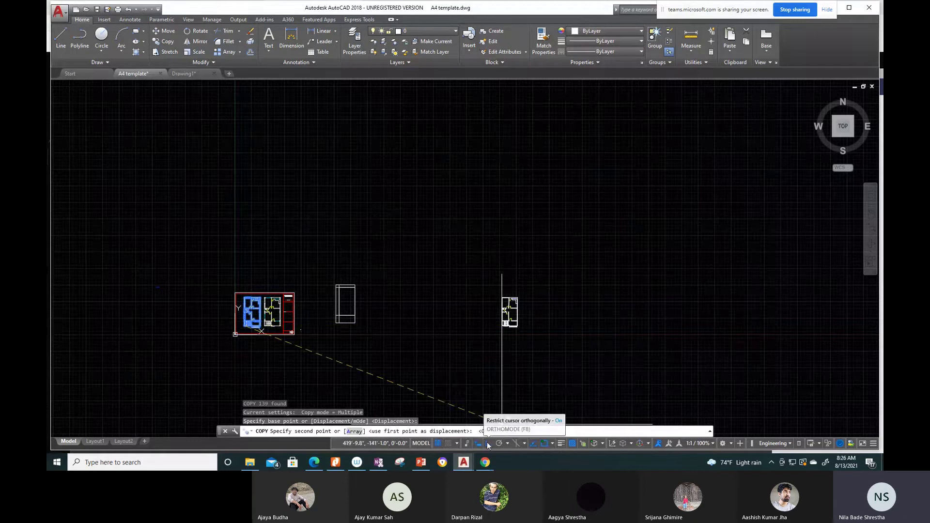
scroll(188, 326, "up", 1)
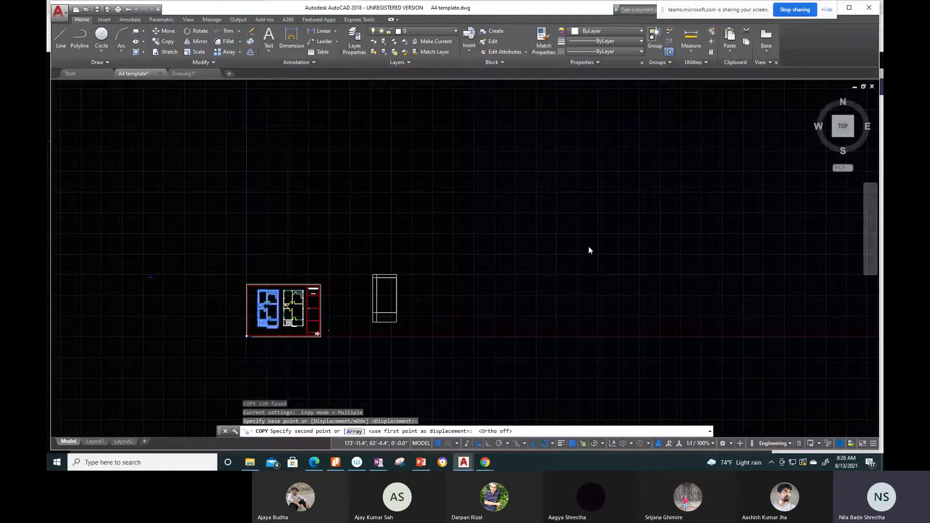
middle_click(589, 247)
middle_click(589, 247)
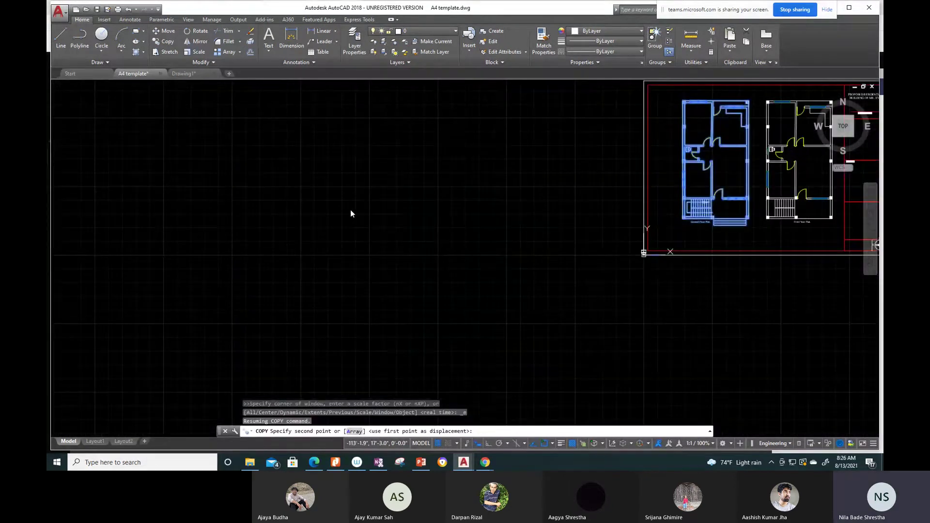
middle_click_drag(350, 210, 93, 312)
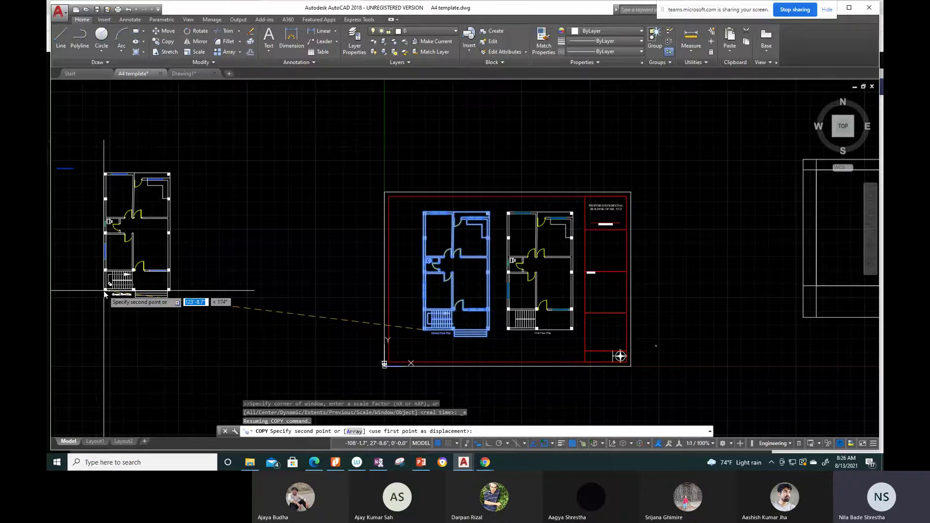
left_click(107, 309)
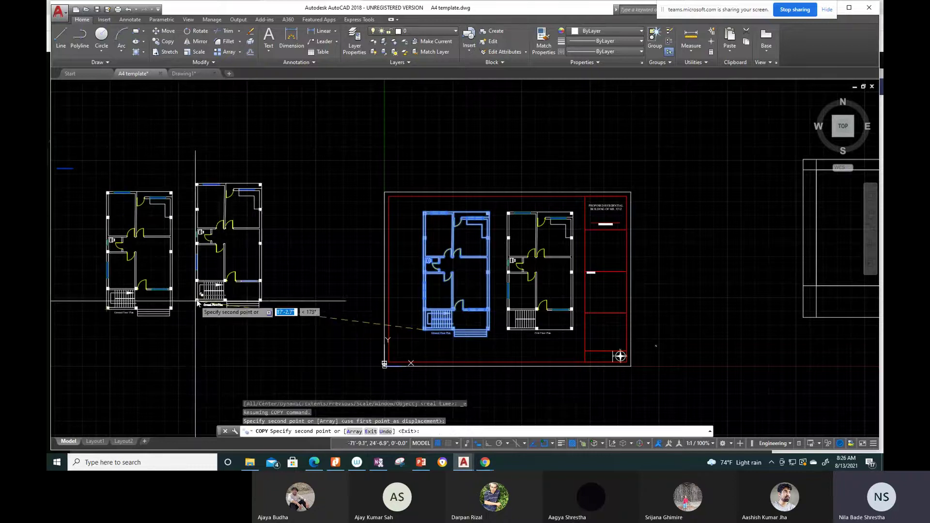
key("Escape")
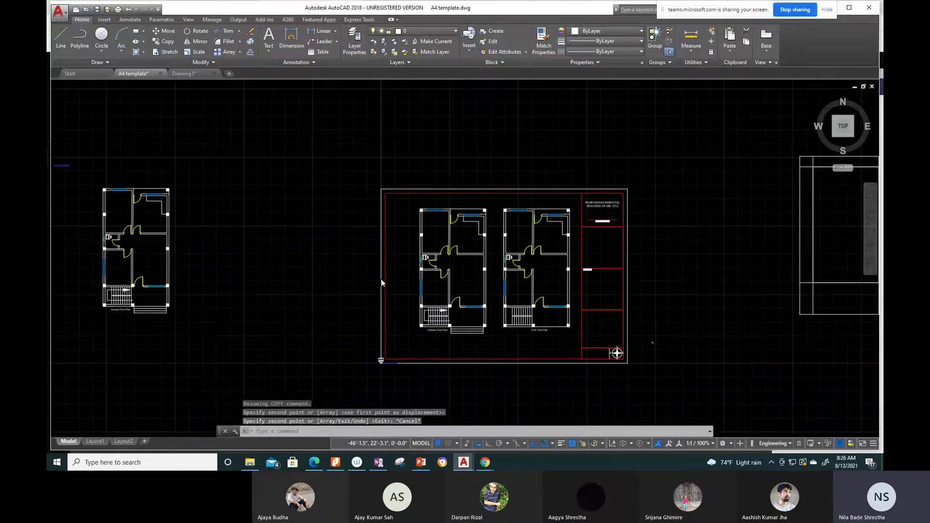
Step: Frame the copied Ground Floor Plan beside the sheet with its top edge in view
scroll(538, 334, "up", 4)
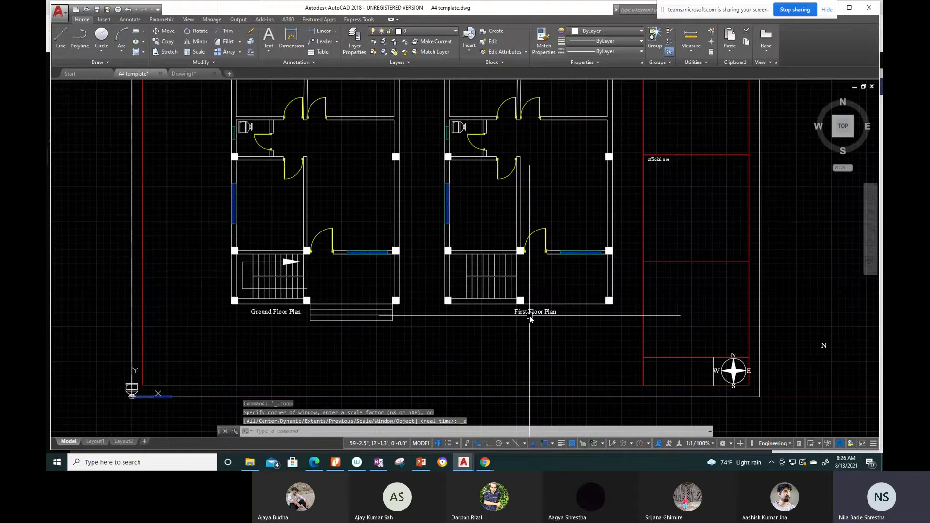
scroll(539, 334, "down", 4)
middle_click_drag(352, 310, 441, 292)
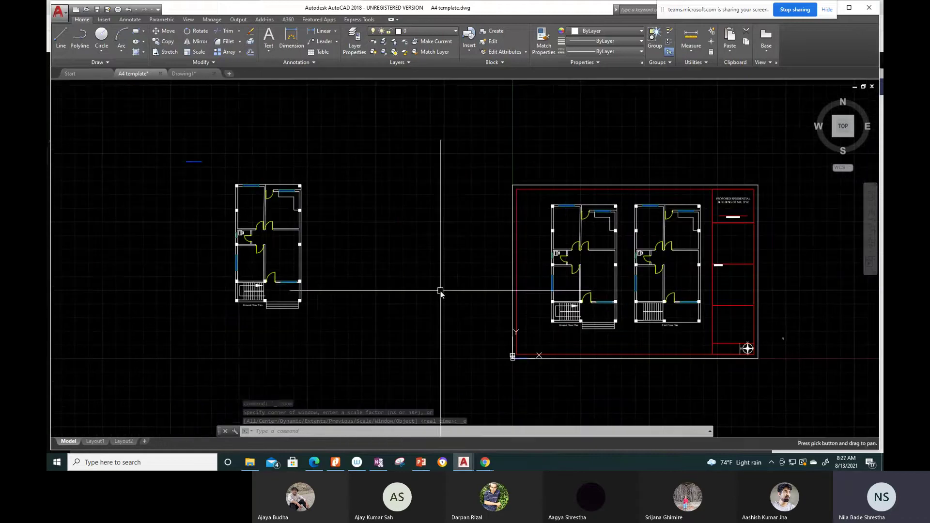
scroll(245, 270, "up", 4)
scroll(291, 313, "down", 6)
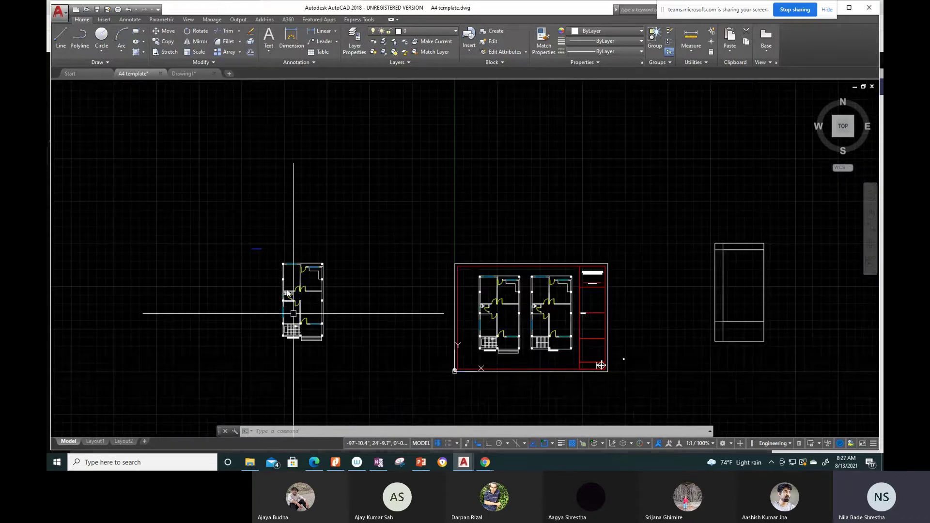
scroll(282, 271, "up", 4)
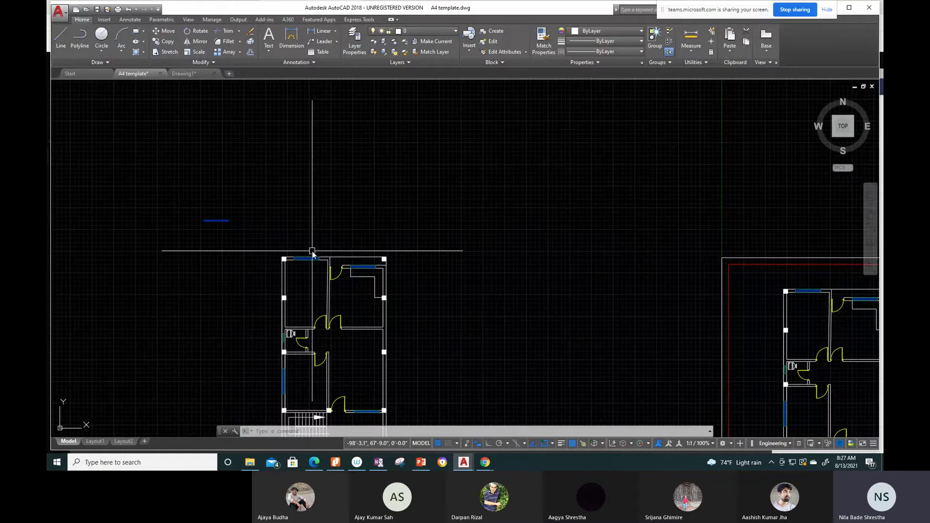
middle_click_drag(312, 251, 312, 137)
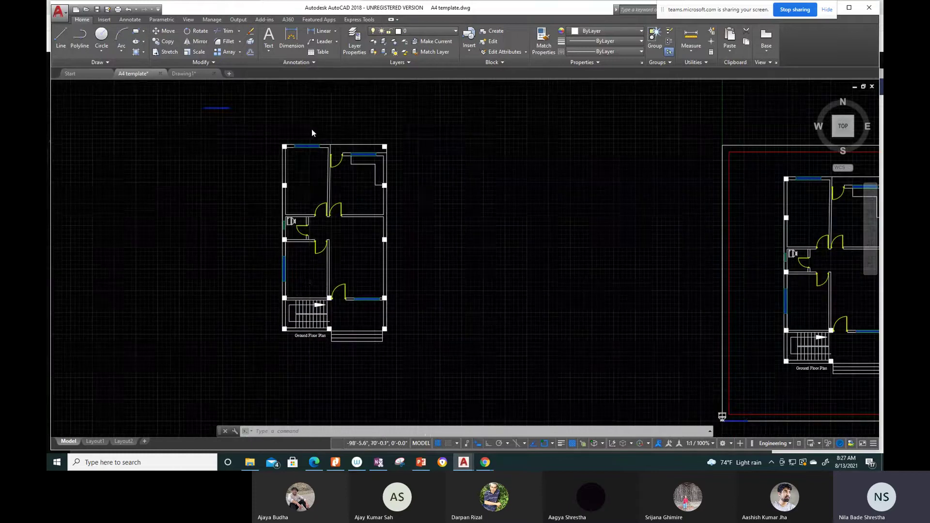
scroll(312, 133, "up", 2)
middle_click_drag(305, 169, 303, 150)
Step: Start a CO copy of the First Floor Plan, window-selecting it and using its corner as base point
scroll(304, 150, "down", 4)
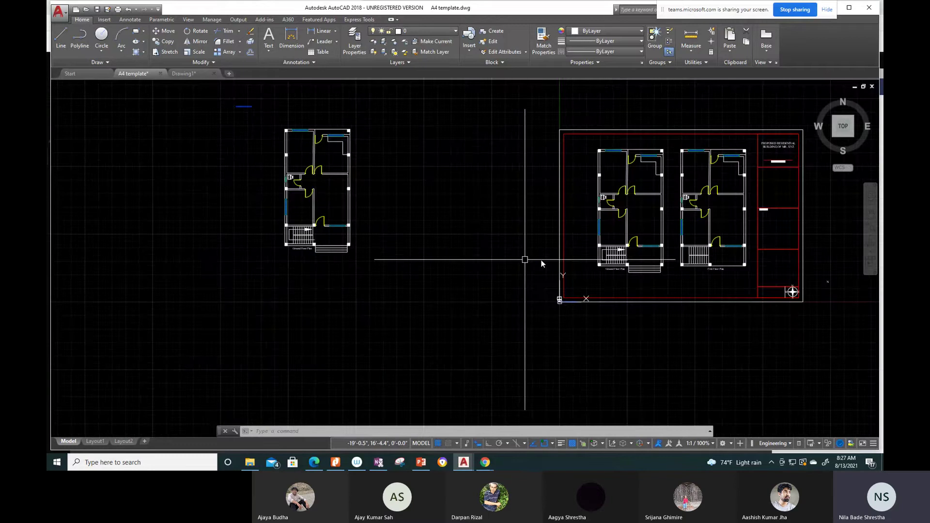
type("co")
key("Return")
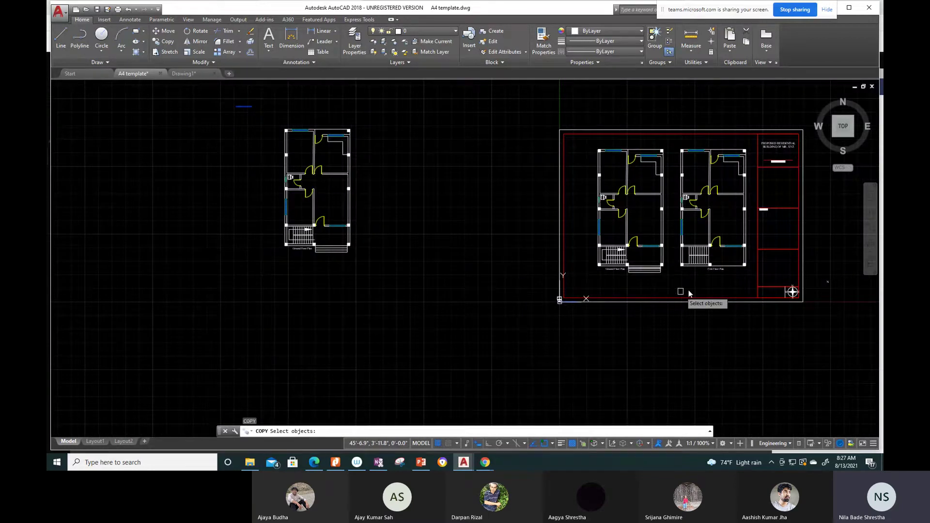
scroll(757, 280, "up", 2)
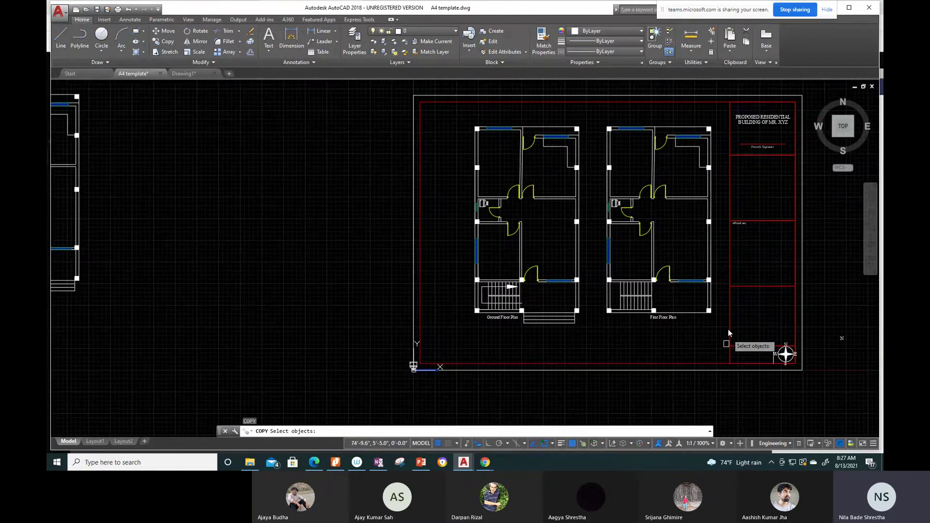
left_click(719, 332)
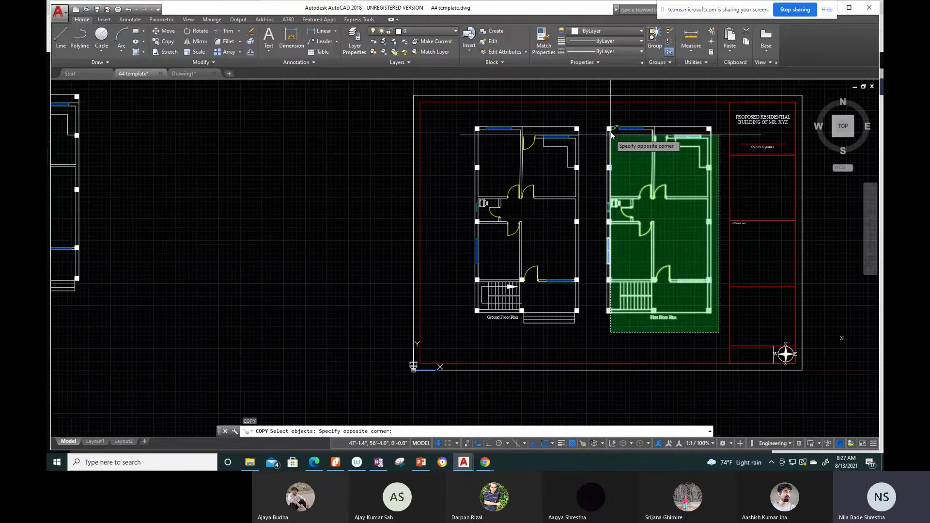
left_click(611, 134)
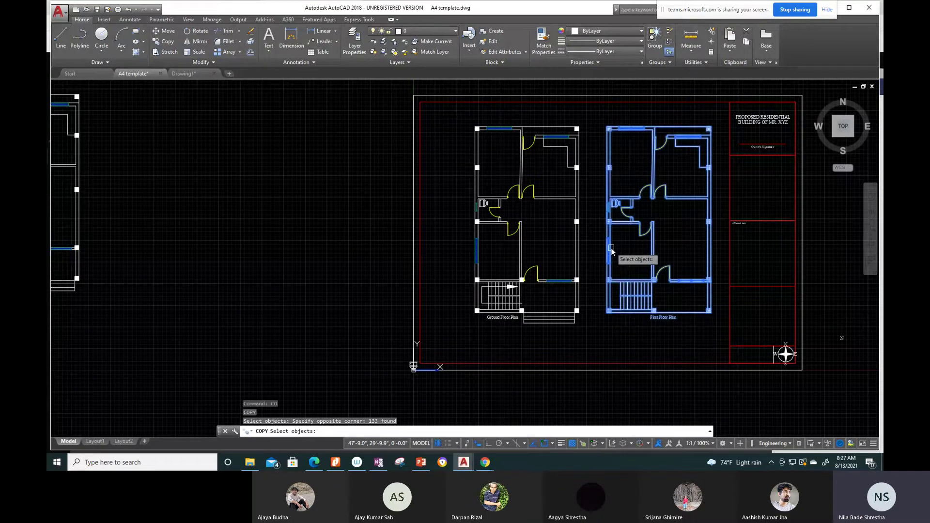
key("Return")
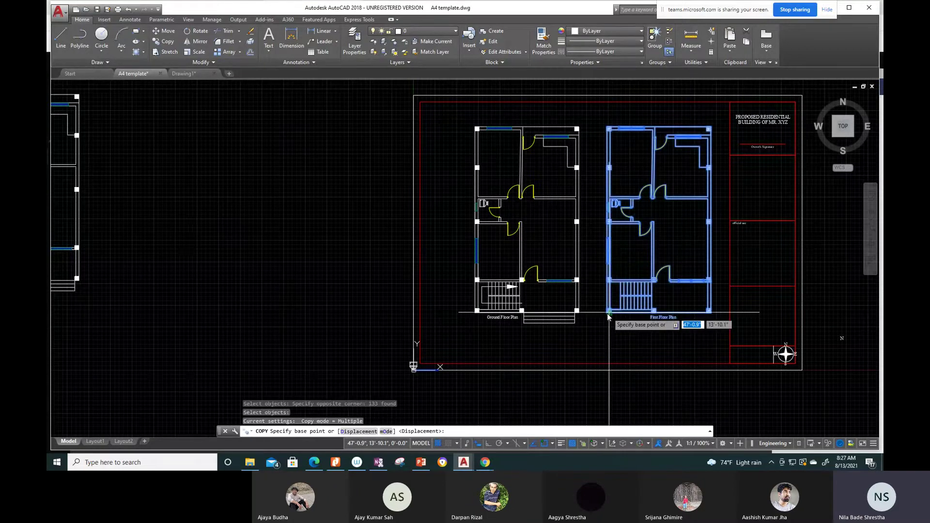
scroll(606, 313, "up", 5)
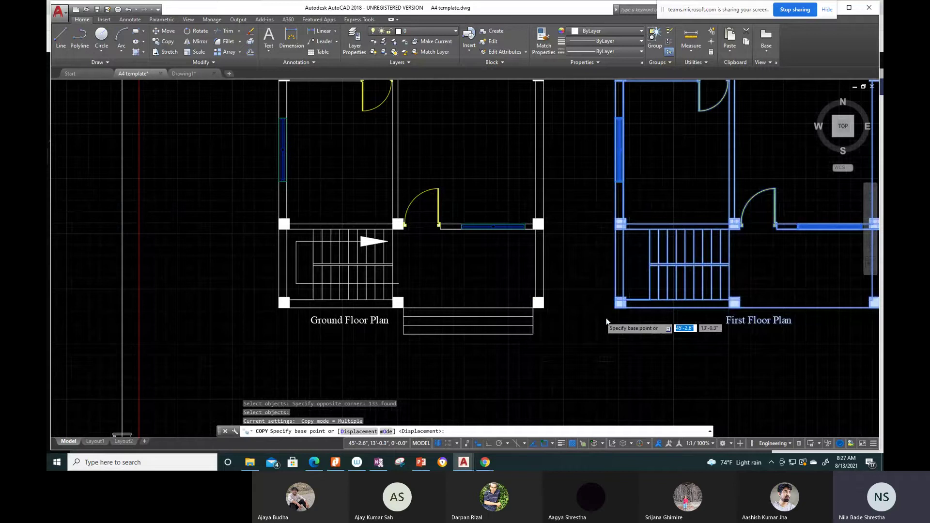
left_click(623, 301)
Step: Place the First Floor Plan copy on top of the Ground Floor Plan copy left of the sheet
scroll(623, 301, "down", 8)
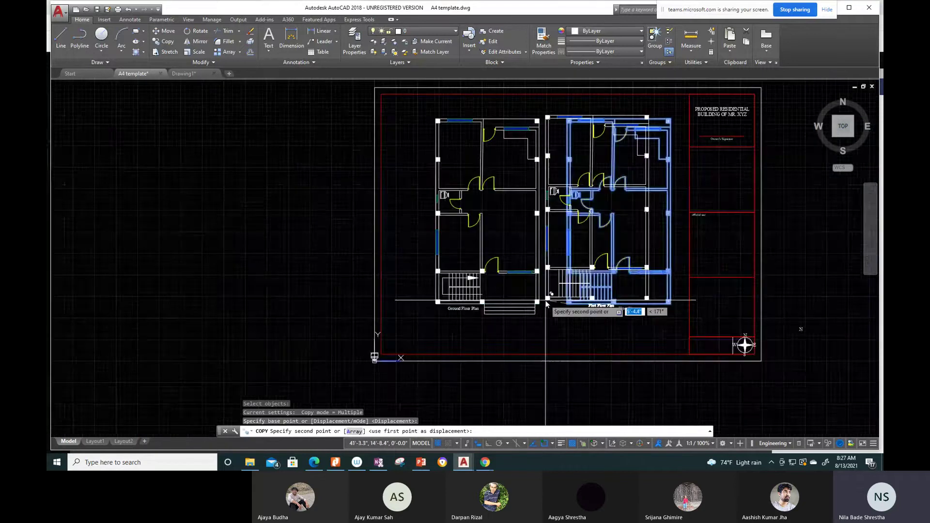
scroll(385, 228, "up", 8)
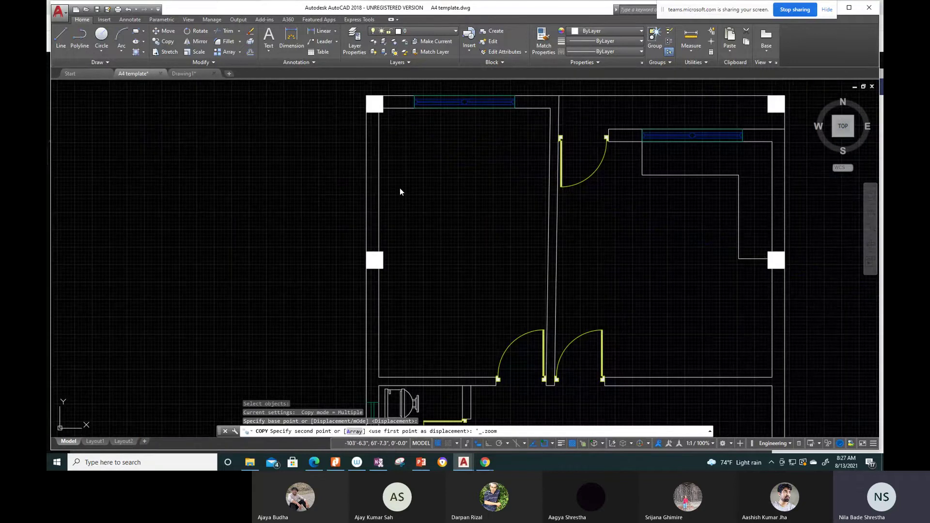
middle_click(426, 359)
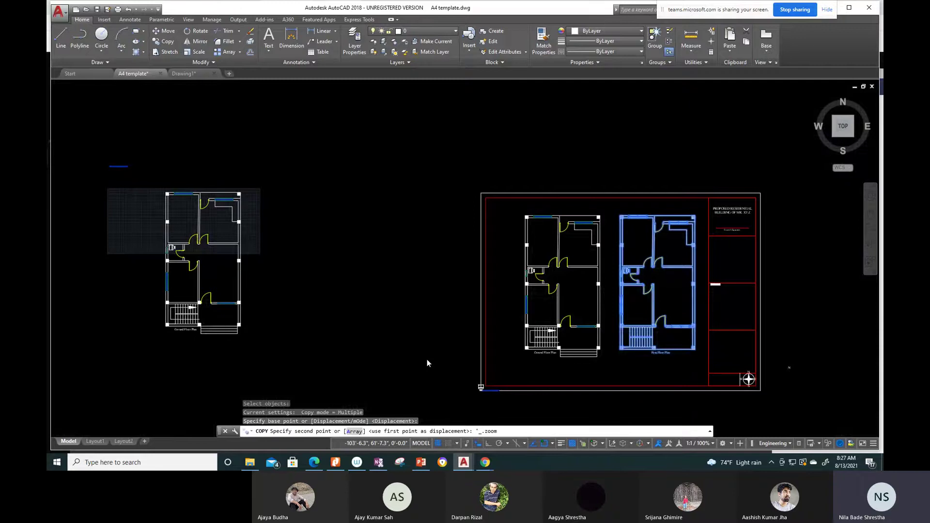
scroll(325, 187, "up", 10)
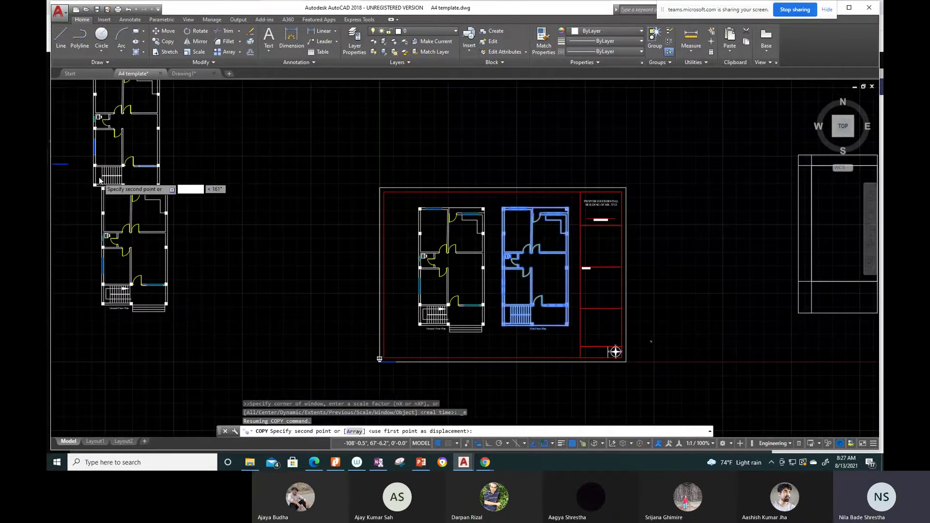
scroll(99, 177, "up", 5)
scroll(126, 221, "up", 2)
scroll(125, 221, "up", 5)
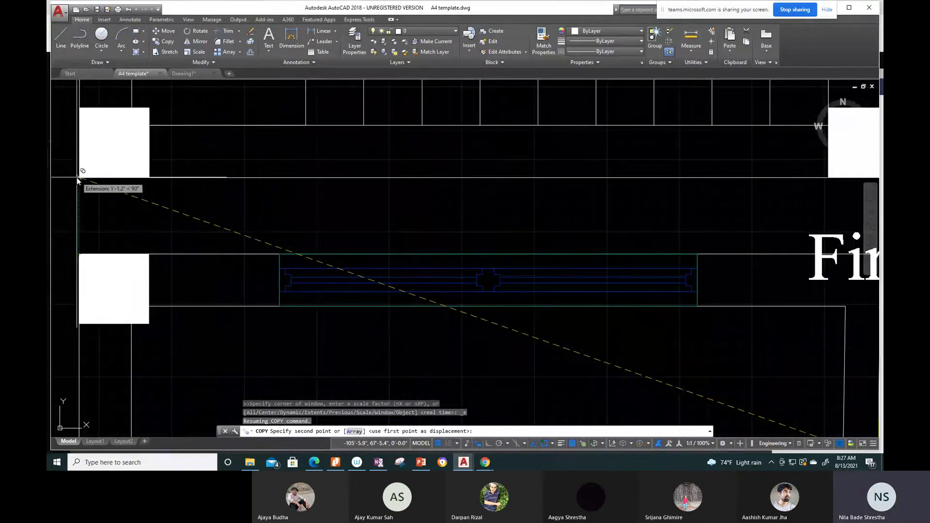
left_click(76, 177)
key("Escape")
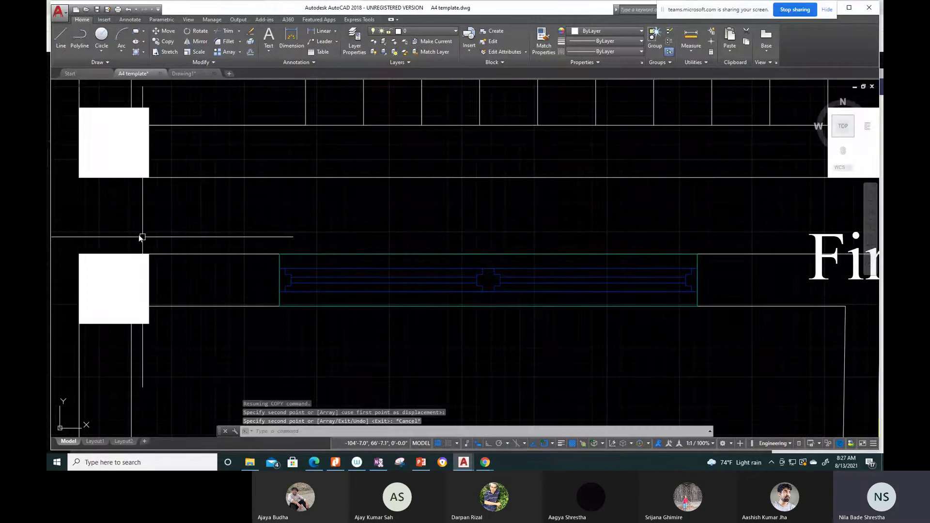
Step: Undo the last zoom and the previous floor plan copy
scroll(151, 242, "down", 3)
scroll(219, 307, "down", 2)
scroll(266, 247, "down", 4)
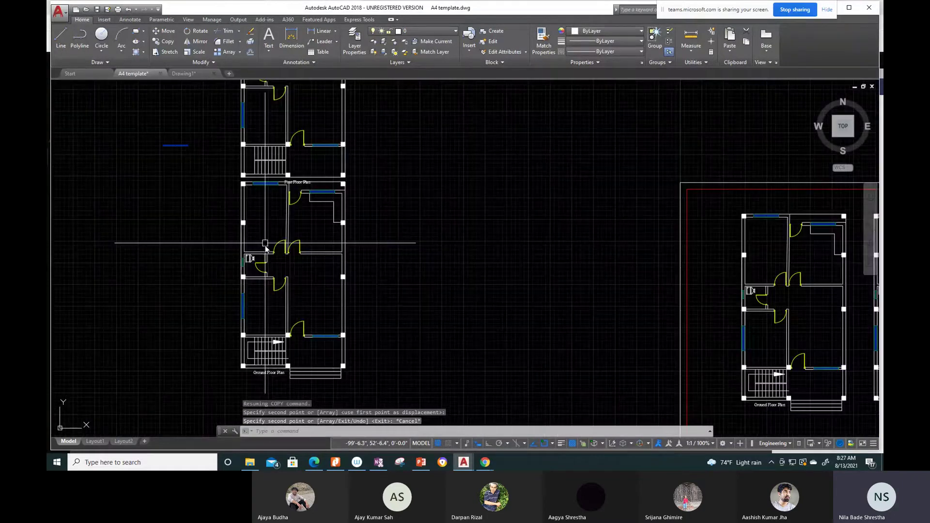
mouse_move(265, 247)
middle_mouse_down()
mouse_move(277, 290)
mouse_move(318, 224)
mouse_move(282, 354)
mouse_move(284, 299)
middle_mouse_up()
scroll(281, 203, "up", 6)
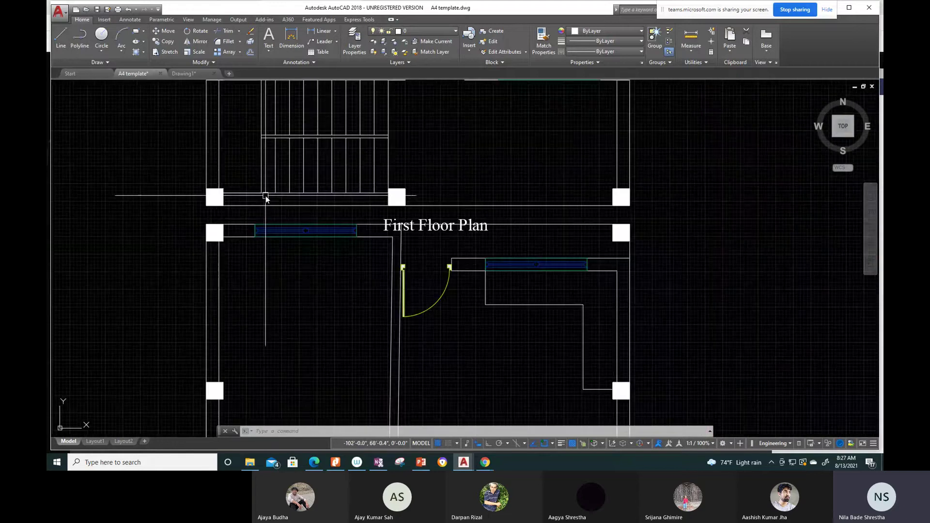
scroll(225, 218, "up", 2)
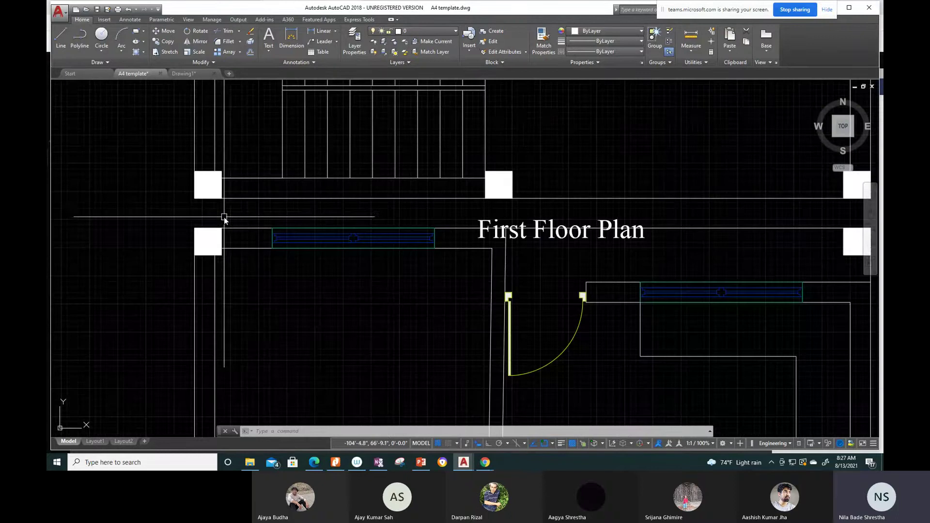
scroll(228, 214, "down", 1)
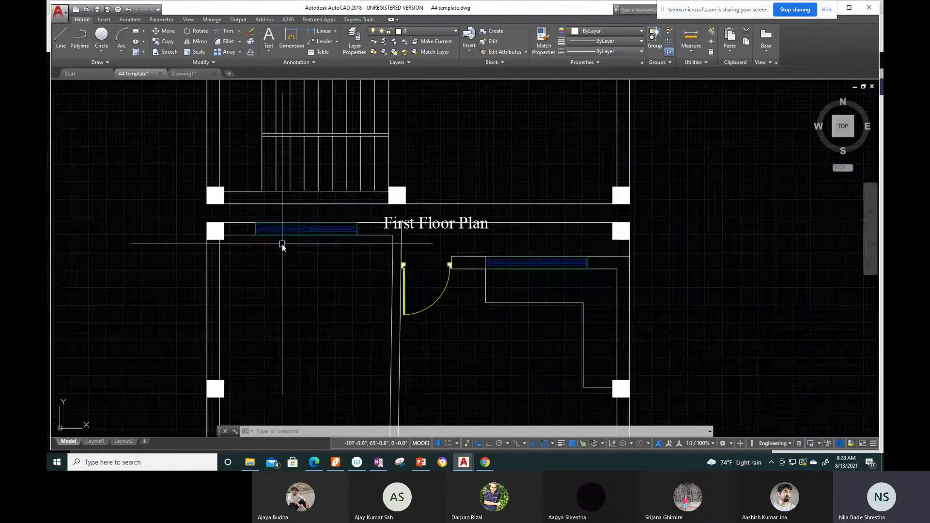
scroll(294, 224, "down", 4)
scroll(264, 118, "up", 10)
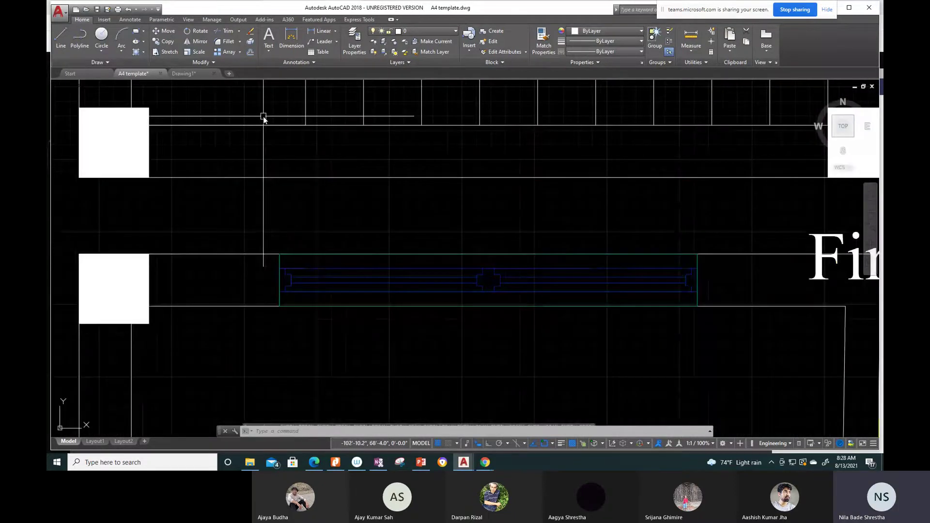
scroll(286, 169, "down", 6)
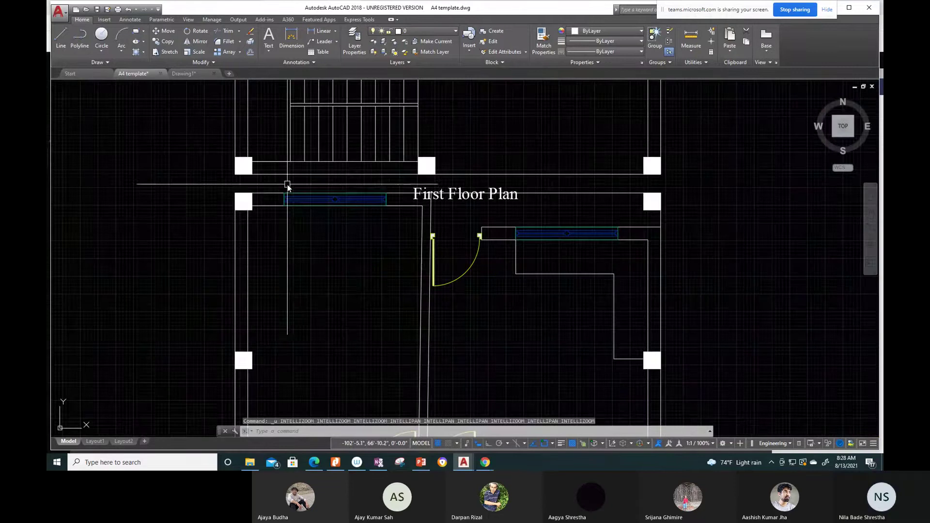
key("ctrl+z")
key("ctrl+z")
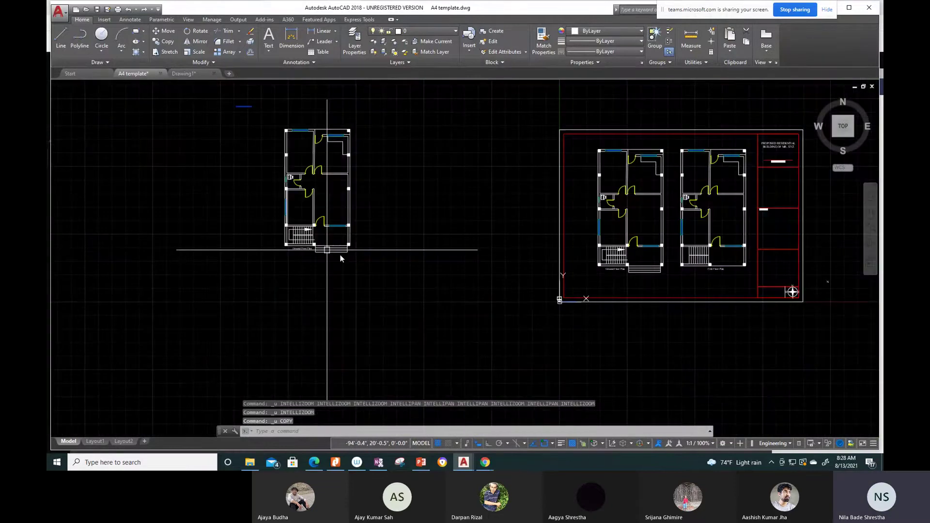
Step: Bring the two floor plans on the sheet into view and start a new CO copy
middle_click_drag(678, 280, 679, 279)
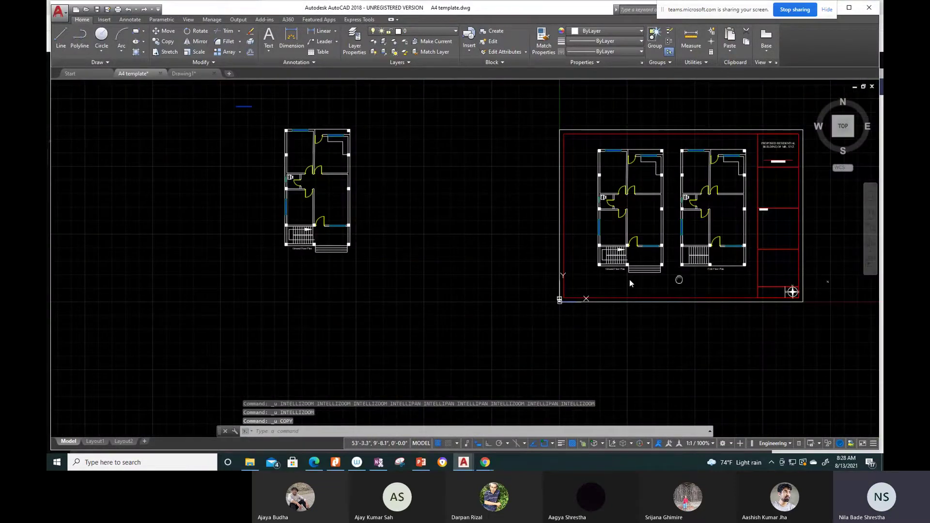
scroll(629, 284, "up", 4)
mouse_move(613, 266)
middle_mouse_down()
mouse_move(569, 363)
mouse_move(563, 404)
middle_mouse_up()
type("co")
key("Return")
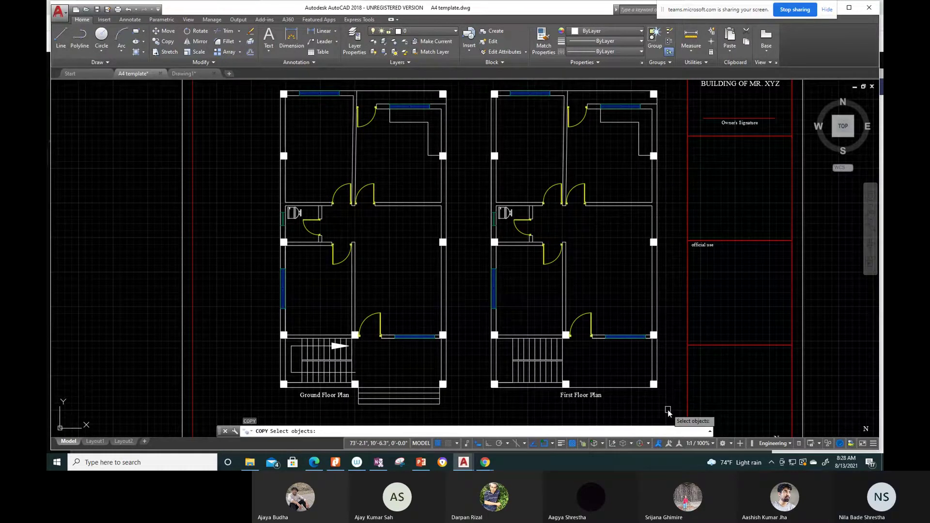
Step: Copy the First Floor Plan from its lower-left corner to a spot above the Ground Floor Plan
left_click(668, 409)
left_click(475, 89)
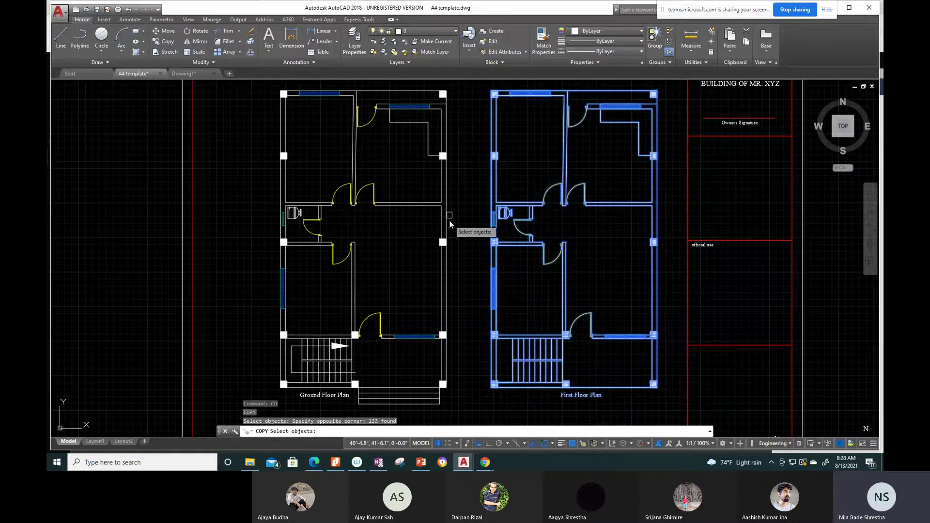
key("Return")
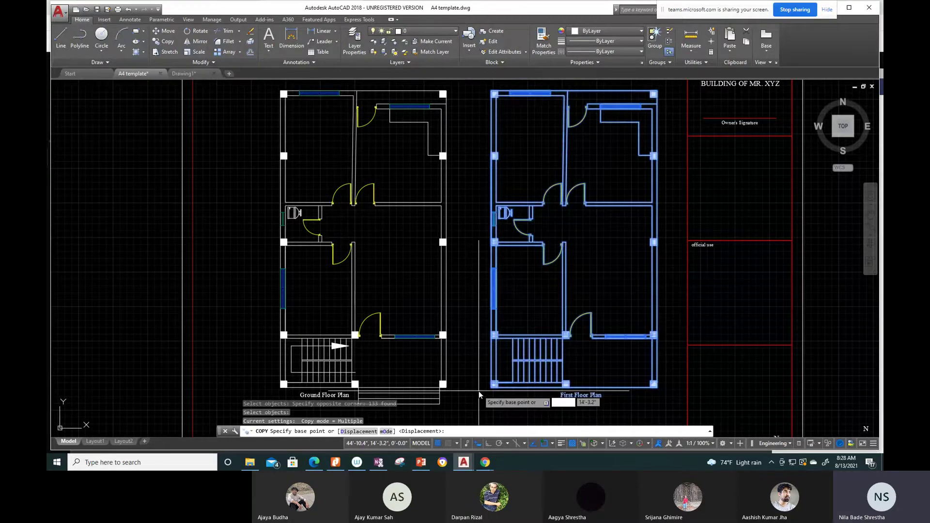
scroll(495, 386, "up", 5)
left_click(485, 362)
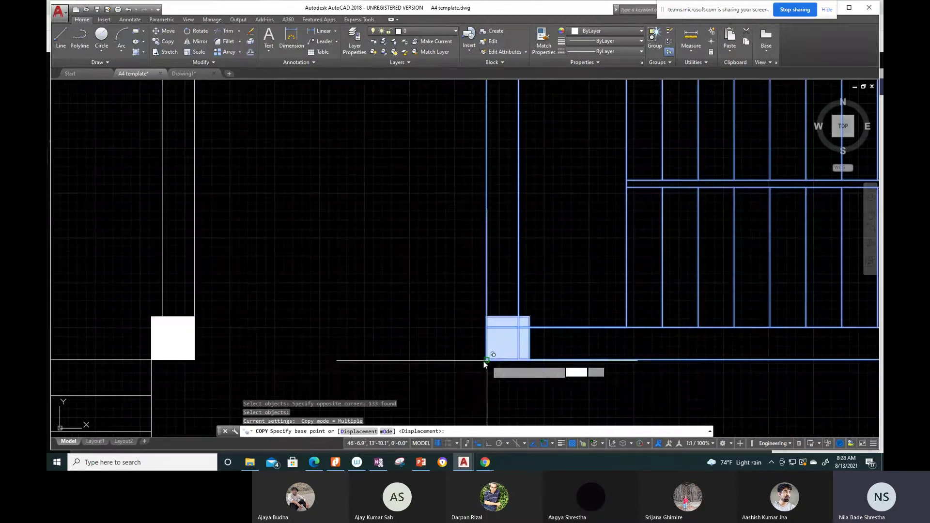
scroll(483, 361, "down", 5)
scroll(422, 350, "down", 3)
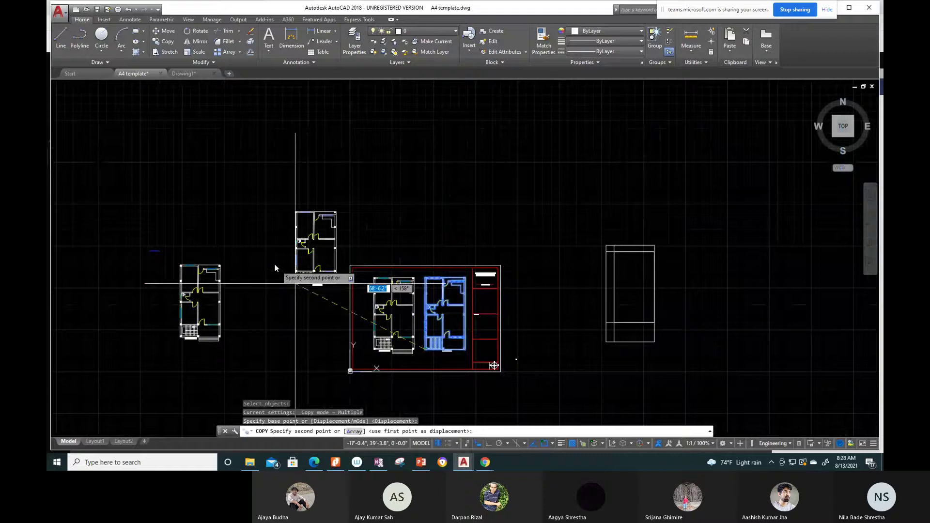
scroll(295, 283, "up", 5)
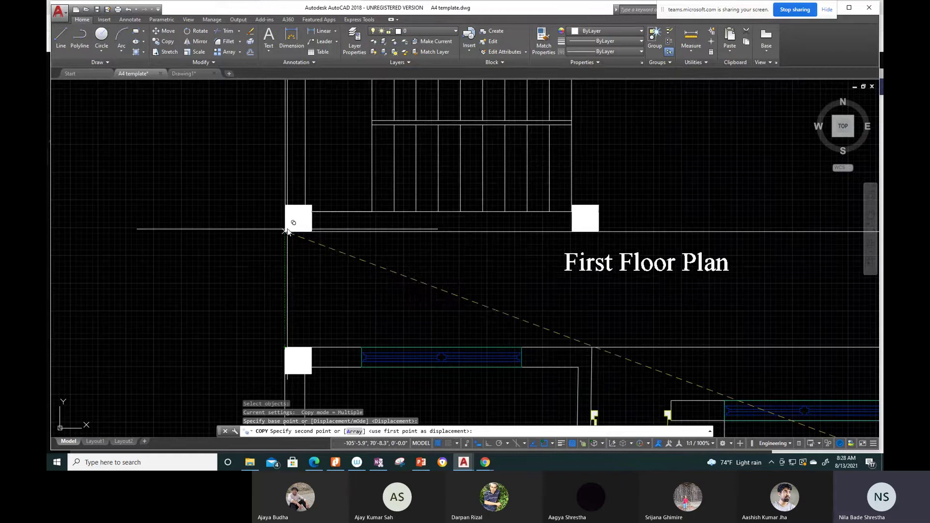
left_click(286, 231)
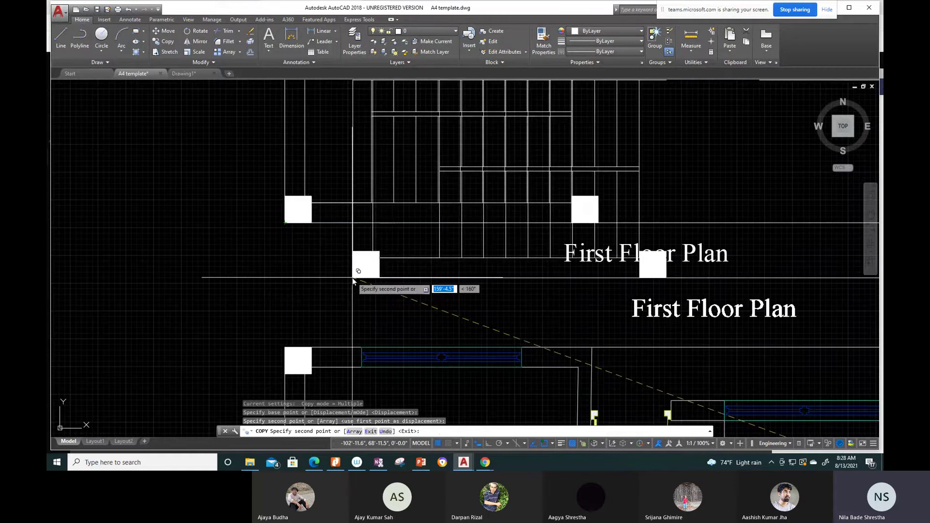
key("Escape")
Step: Centre the view on the stacked plans, then switch to the Teams meeting in Chrome
scroll(353, 277, "down", 2)
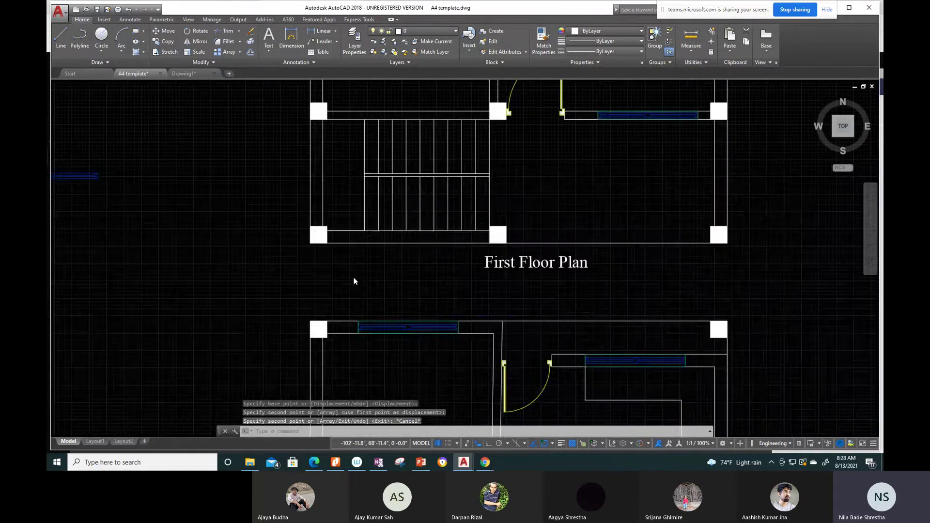
scroll(377, 307, "down", 3)
scroll(377, 308, "up", 2)
scroll(398, 292, "down", 2)
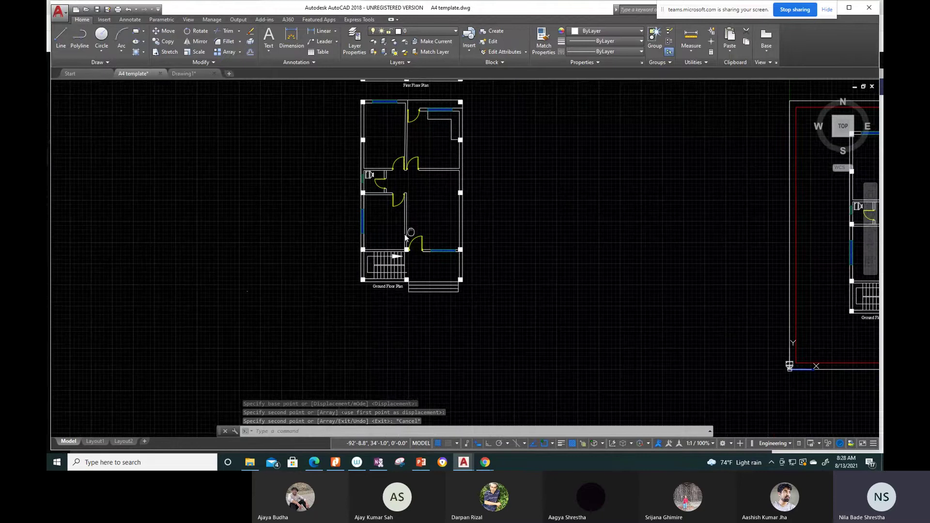
middle_click_drag(399, 292, 391, 386)
scroll(370, 254, "up", 1)
scroll(332, 219, "up", 3)
scroll(332, 219, "up", 4)
middle_click_drag(359, 297, 373, 152)
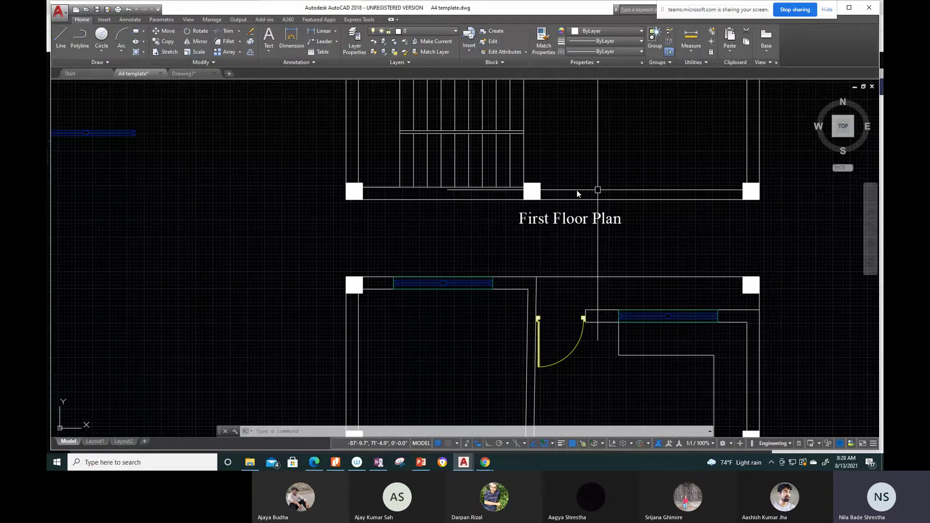
scroll(442, 237, "down", 4)
middle_click_drag(443, 238, 384, 262)
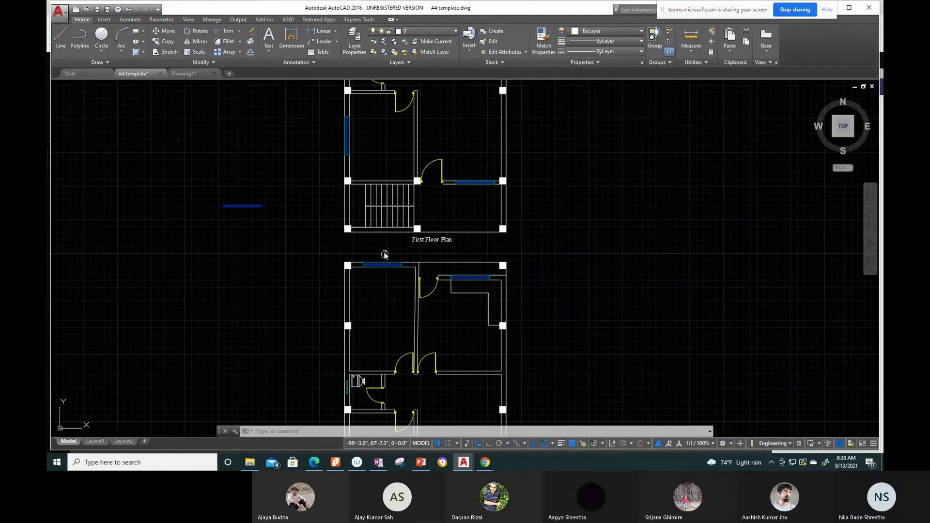
middle_click_drag(384, 255, 404, 182)
left_click(485, 462)
mouse_move(463, 462)
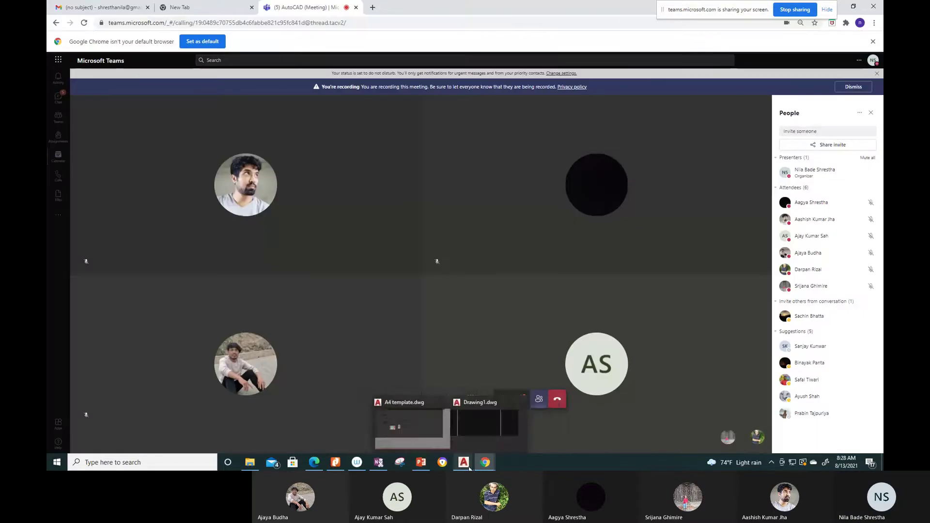
Step: Return to AutoCAD and bring the Ground Floor Plan into view
left_click(434, 434)
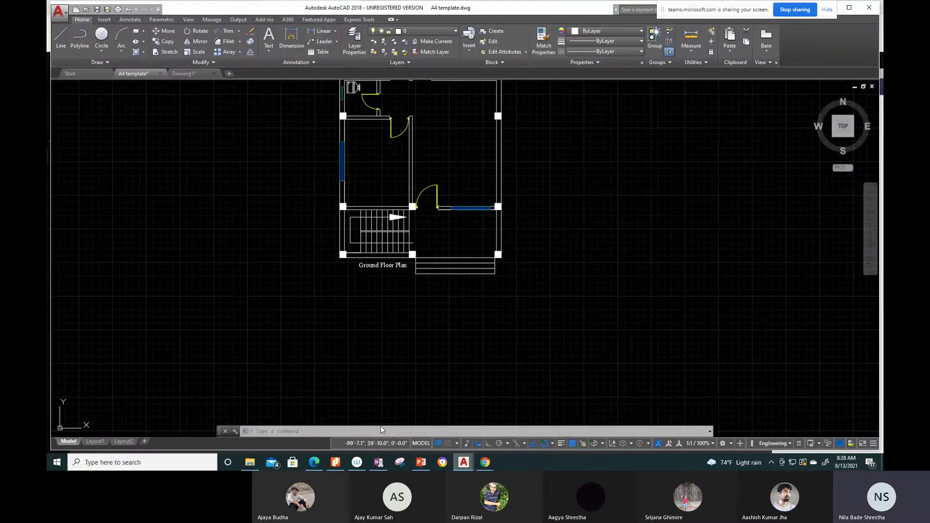
mouse_move(393, 304)
middle_mouse_down()
mouse_move(416, 344)
mouse_move(417, 421)
middle_mouse_up()
middle_click_drag(397, 320, 397, 95)
scroll(398, 280, "up", 2)
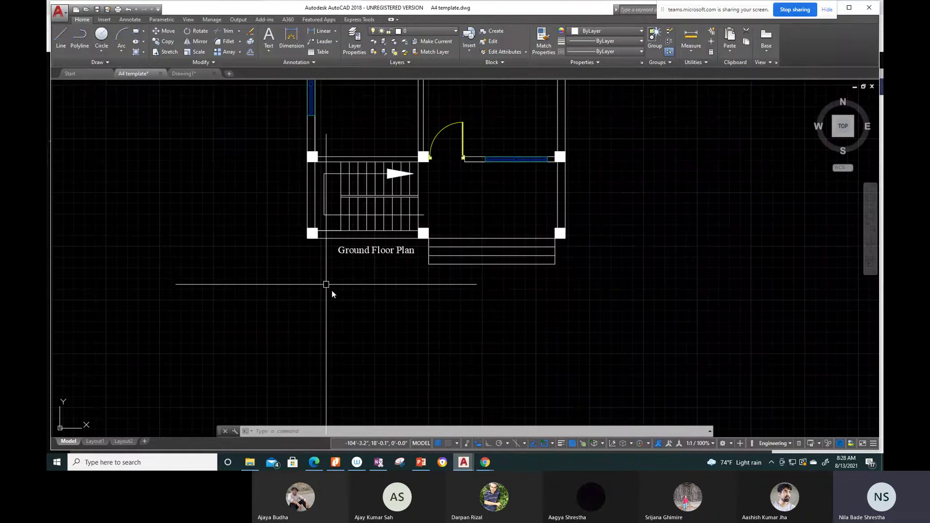
middle_click_drag(340, 271, 343, 237)
key("Escape")
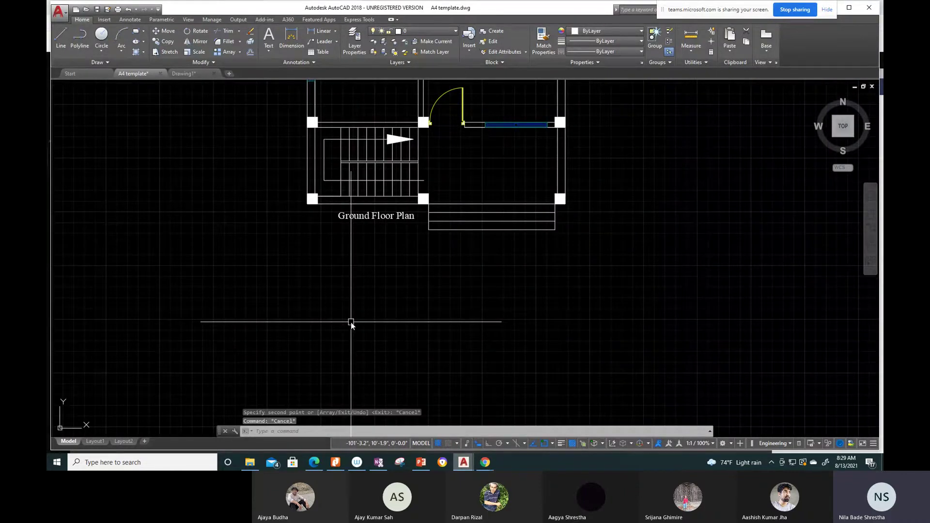
Step: Draw vertical XLINEs through the plan's left edge and right column corner
type("XL")
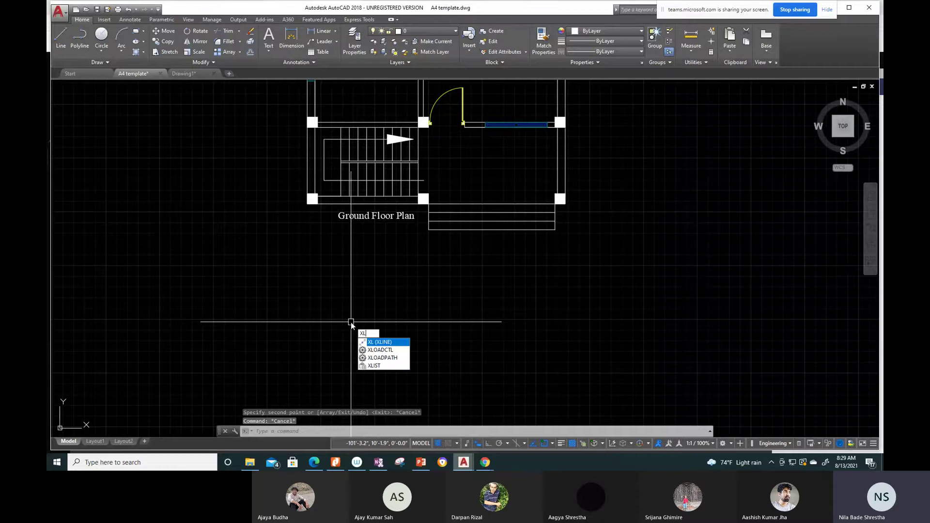
key("Return")
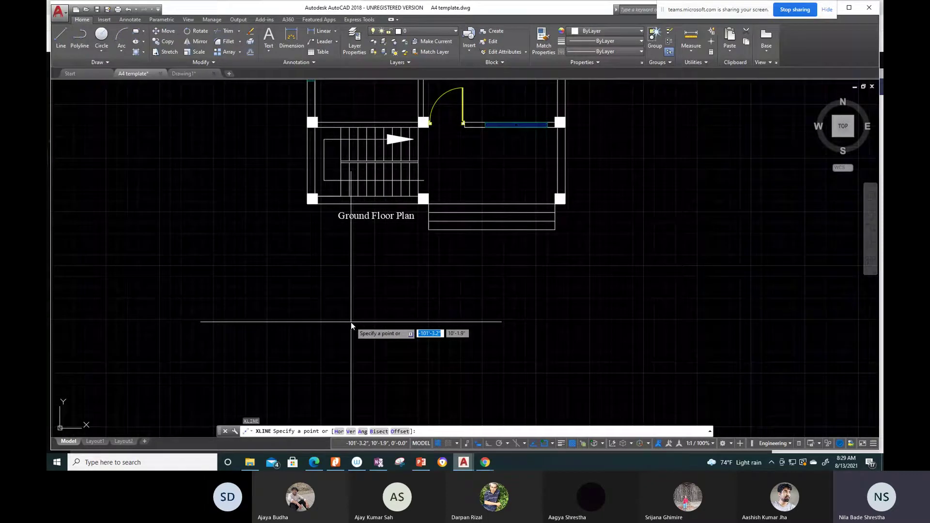
type("v")
key("Return")
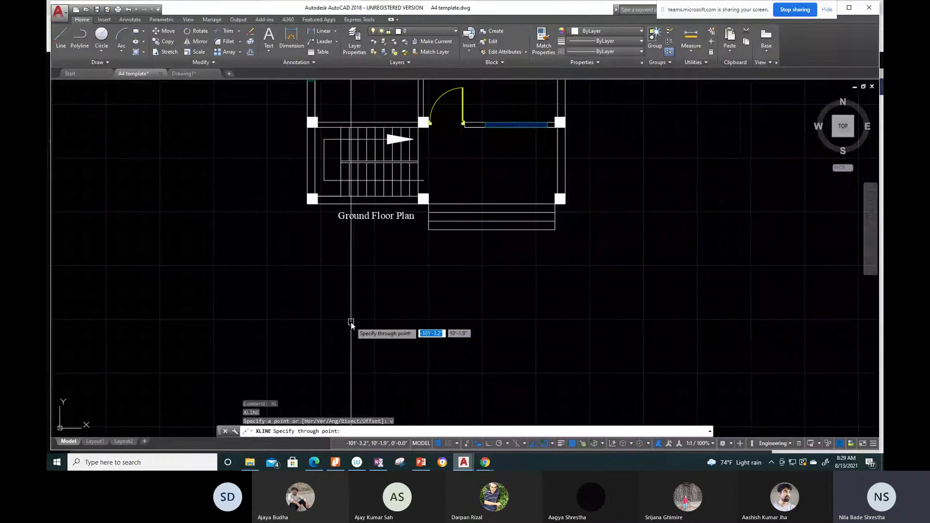
left_click(306, 208)
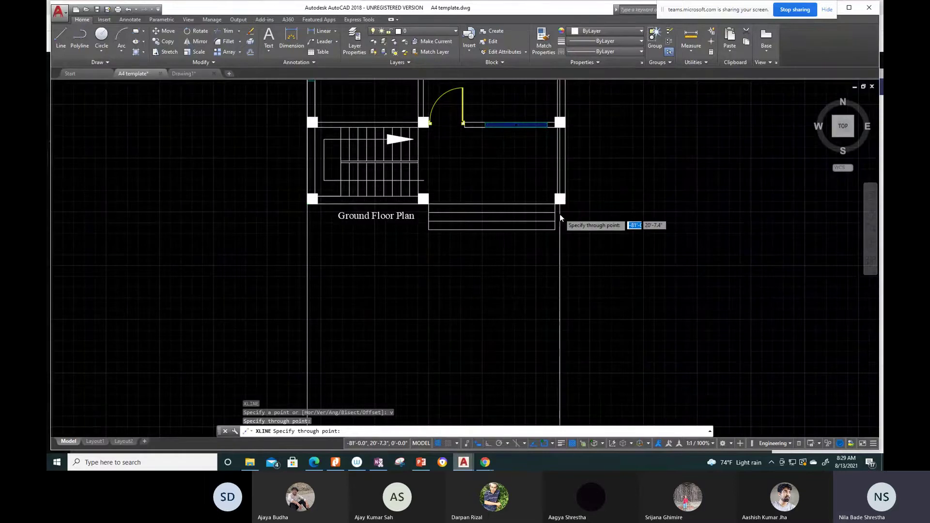
scroll(562, 213, "up", 2)
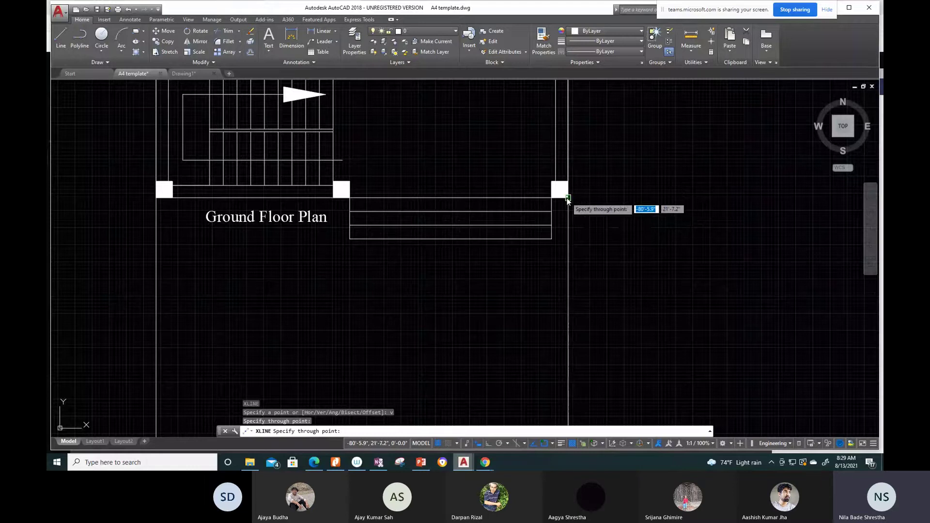
left_click(567, 199)
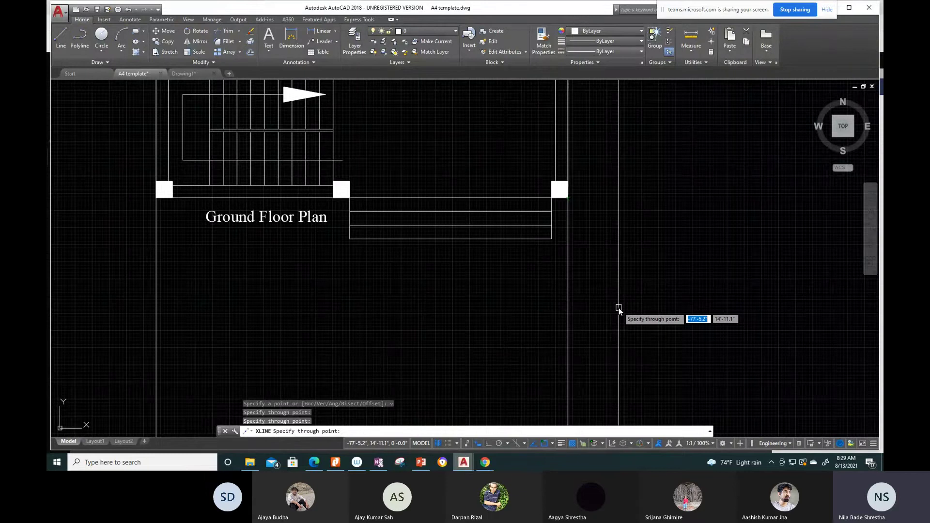
key("Escape")
scroll(618, 307, "down", 5)
middle_click_drag(619, 307, 416, 125)
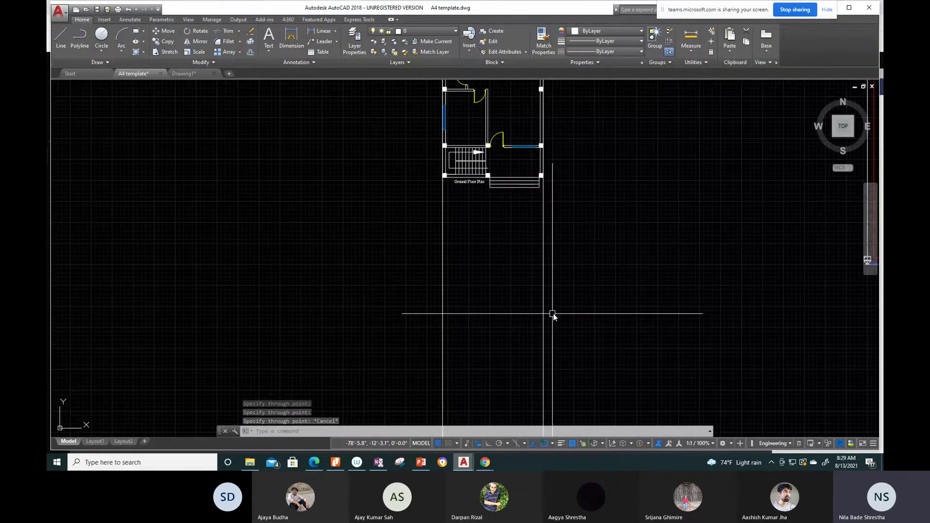
left_click(354, 35)
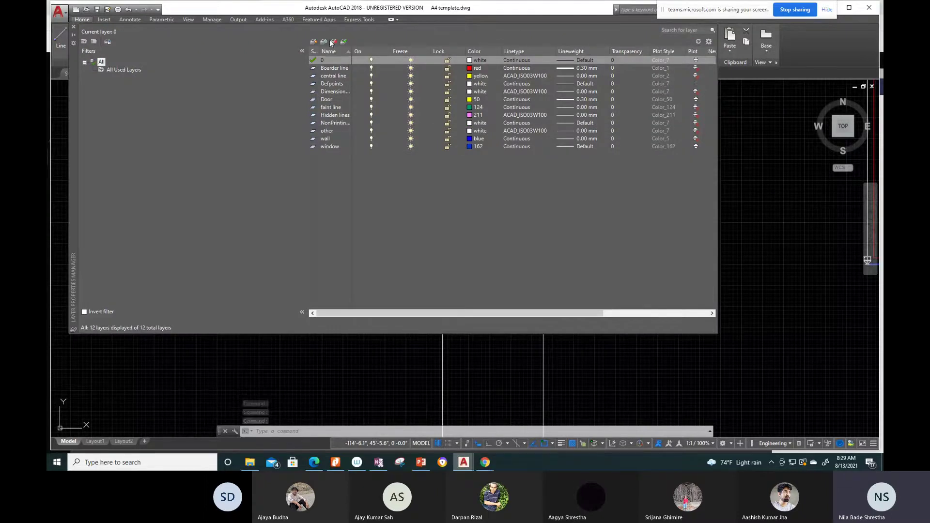
Step: Create a new layer 'xl' with pink colour 221 and close the layer settings
left_click(313, 42)
type("x")
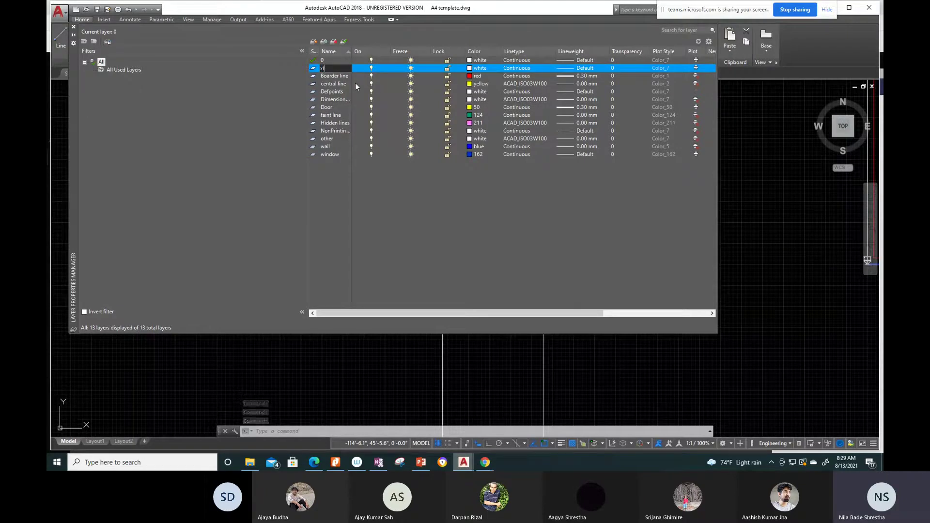
left_click(469, 69)
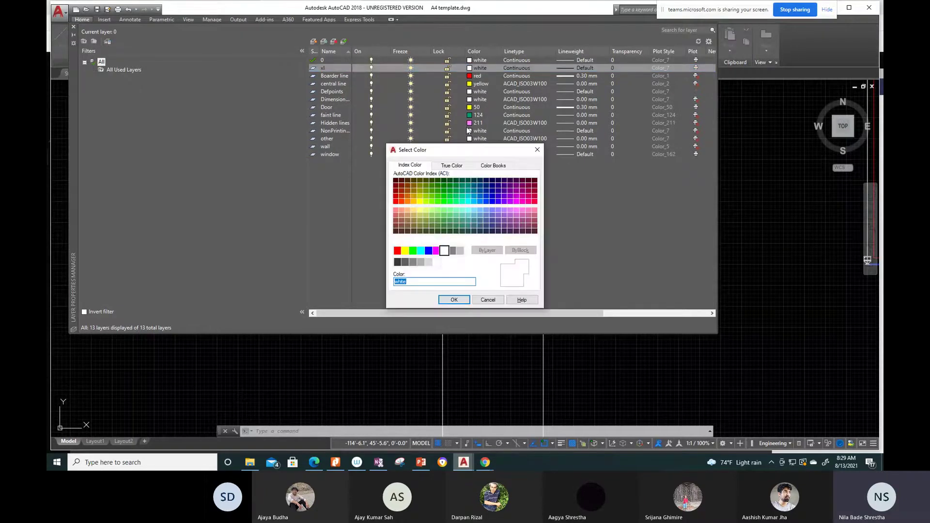
left_click(522, 210)
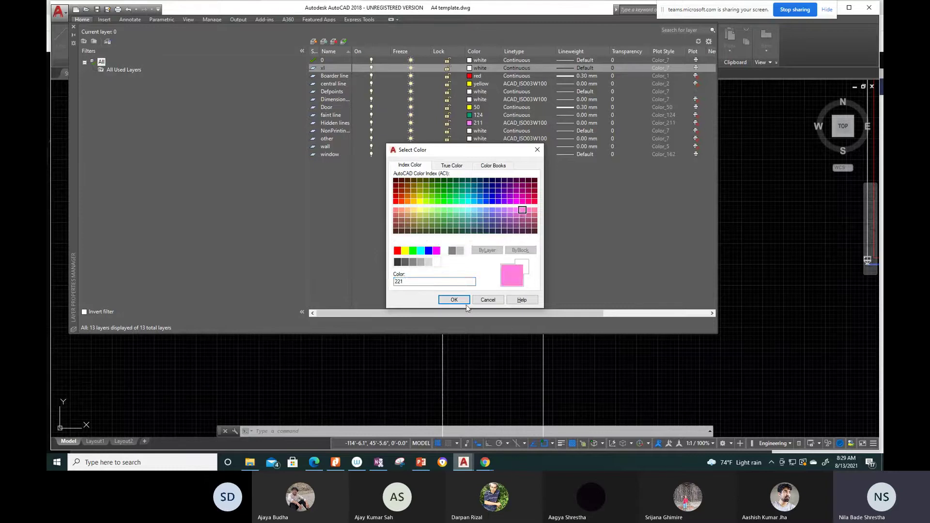
left_click(466, 304)
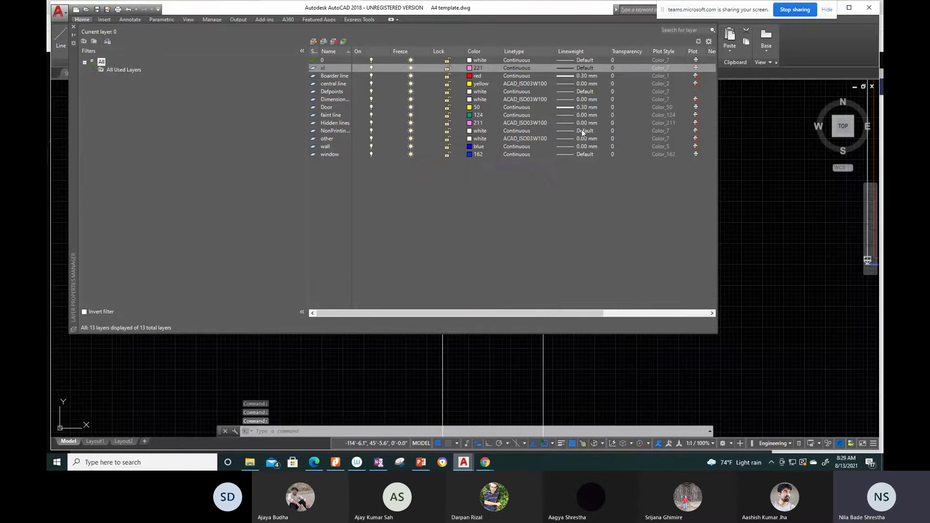
left_click(73, 27)
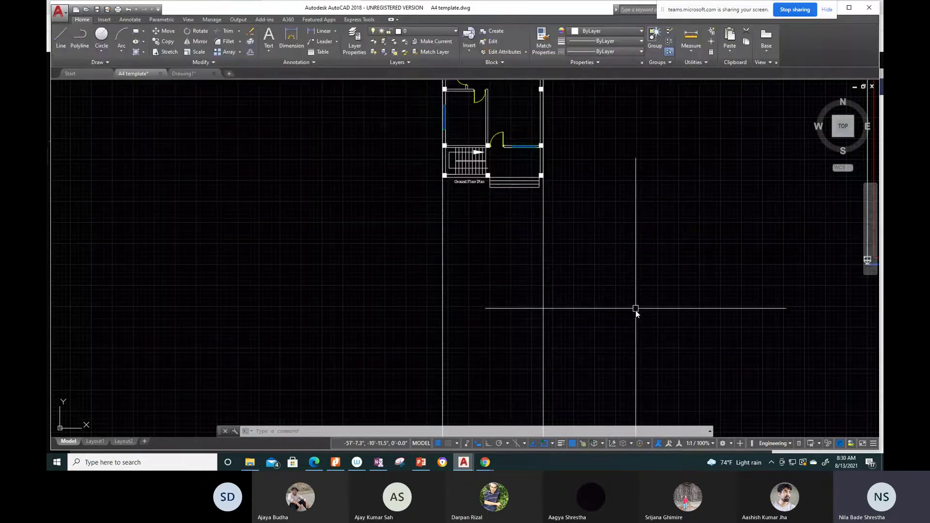
Step: Move the two vertical construction lines onto the Hidden lines layer
left_click_drag(636, 309, 363, 212)
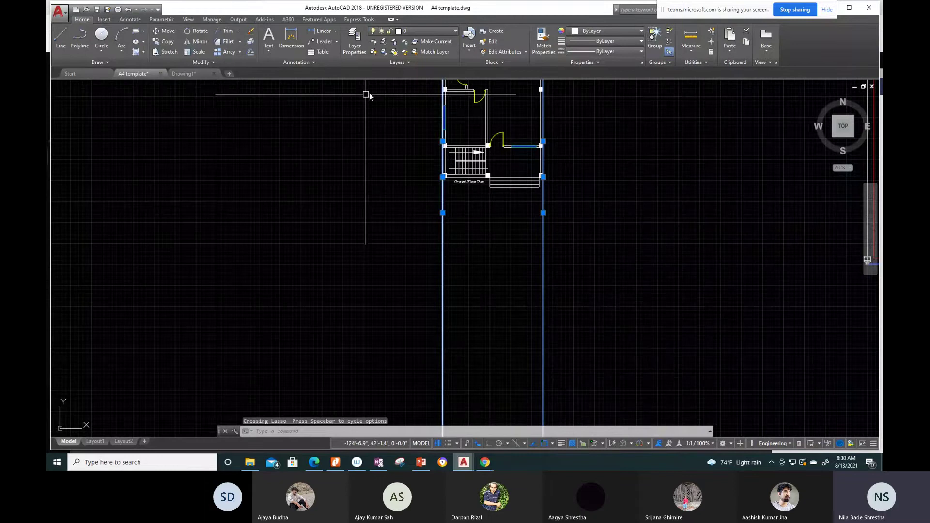
left_click(452, 31)
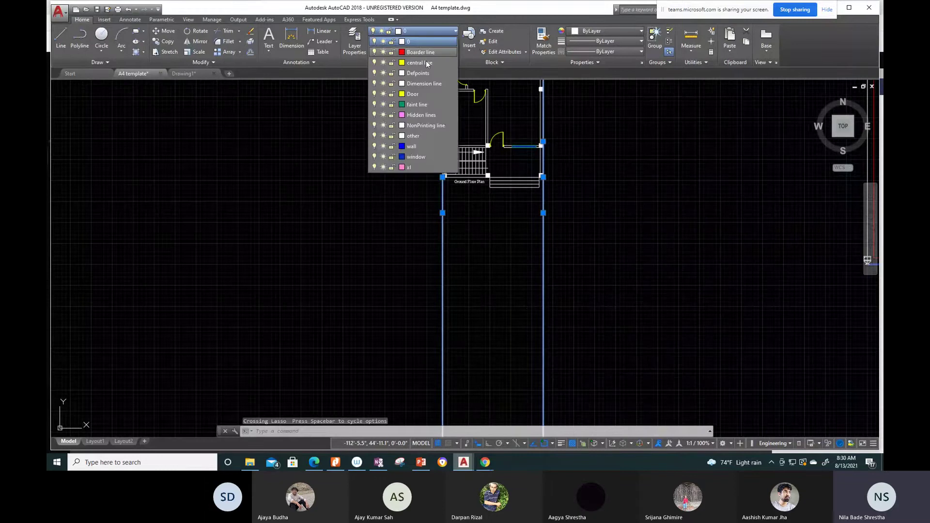
left_click(412, 117)
key("Escape")
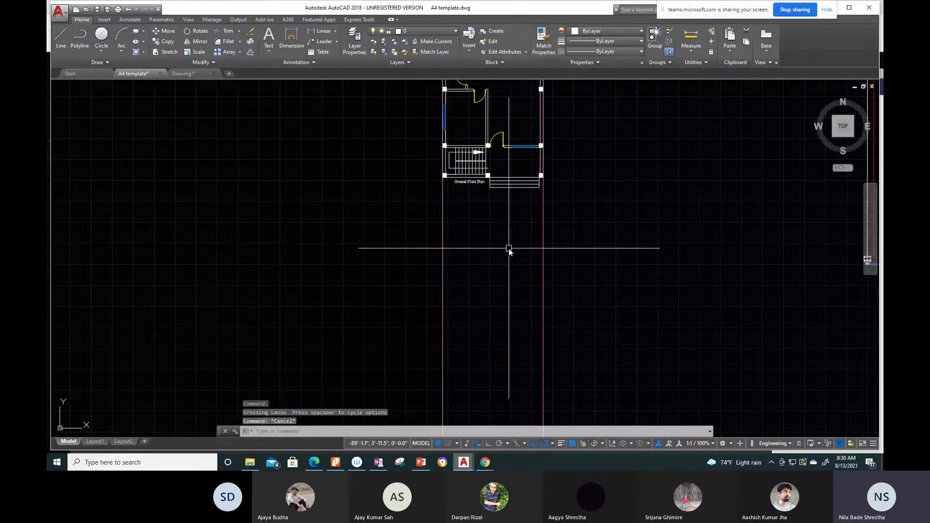
scroll(575, 274, "down", 2)
middle_click_drag(556, 284, 484, 251)
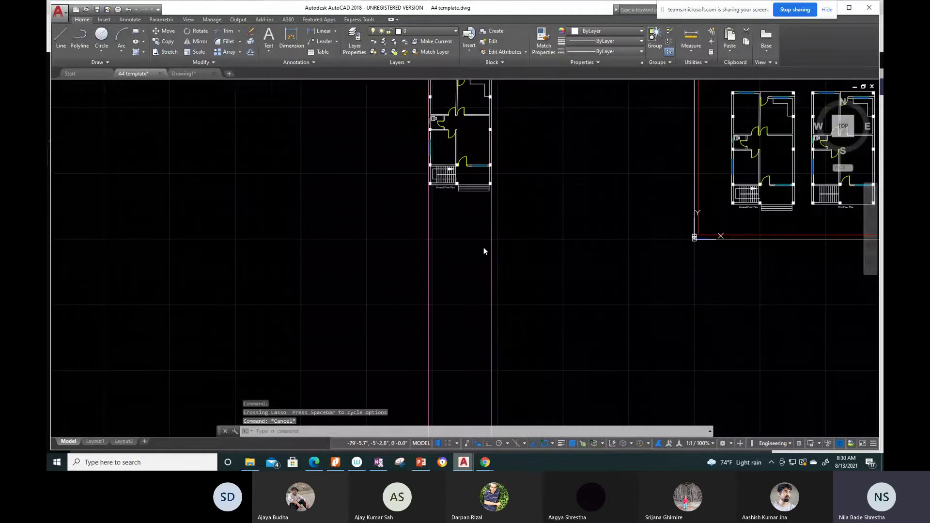
scroll(470, 257, "up", 3)
scroll(409, 209, "down", 3)
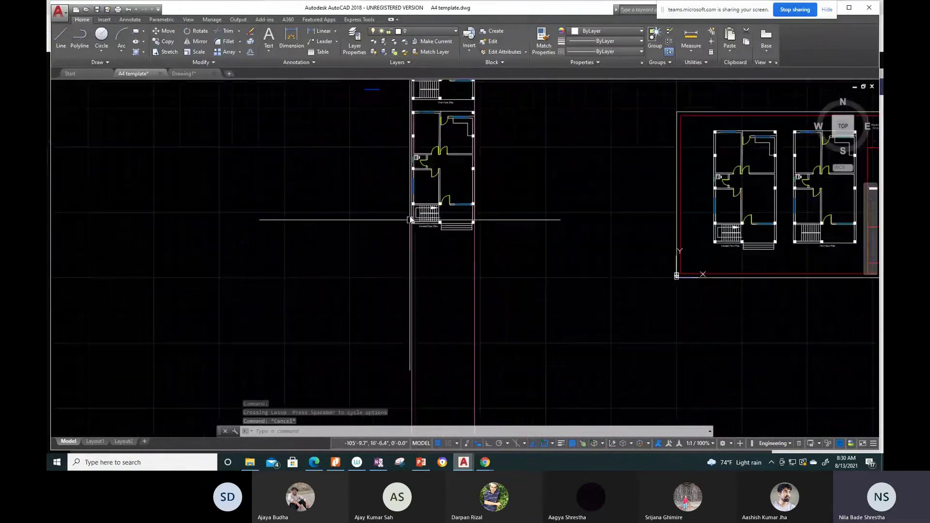
scroll(409, 209, "up", 4)
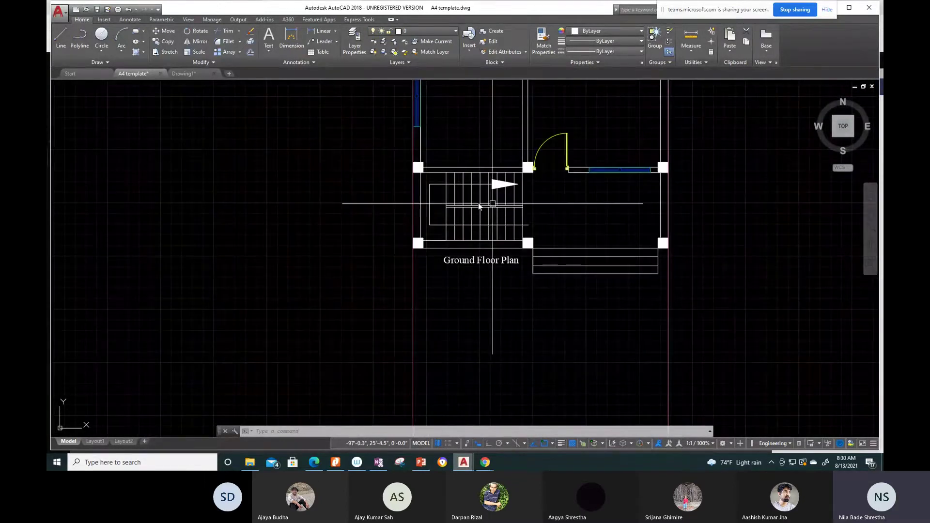
middle_click_drag(492, 354, 444, 306)
scroll(440, 249, "up", 3)
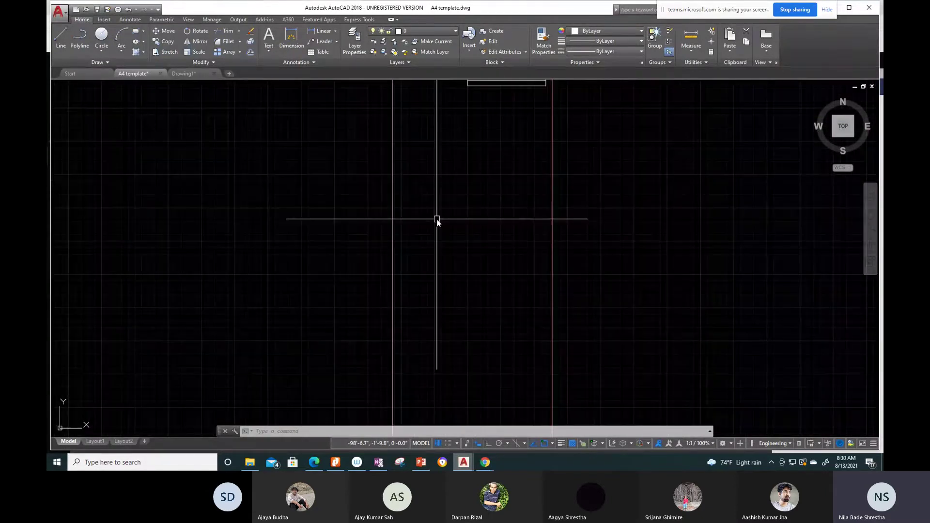
scroll(437, 219, "down", 2)
middle_click_drag(438, 329, 406, 274)
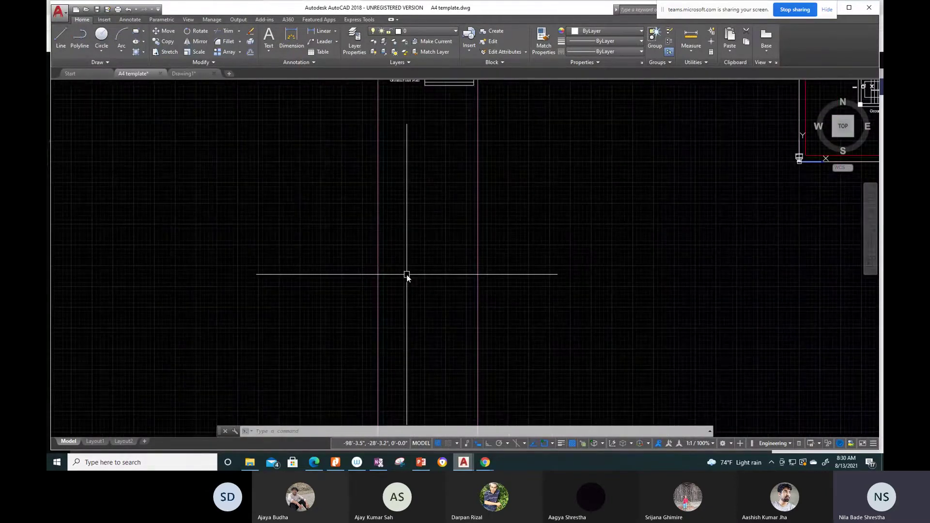
Step: Draw a horizontal line with Ortho on, crossing both pink lines below the plan
key("Escape")
key("Escape")
type("l")
key("Return")
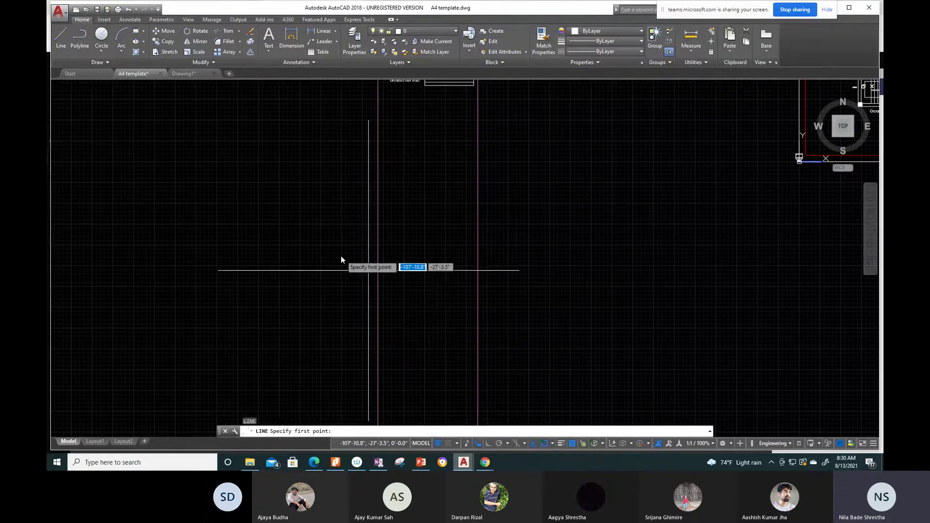
left_click(354, 282)
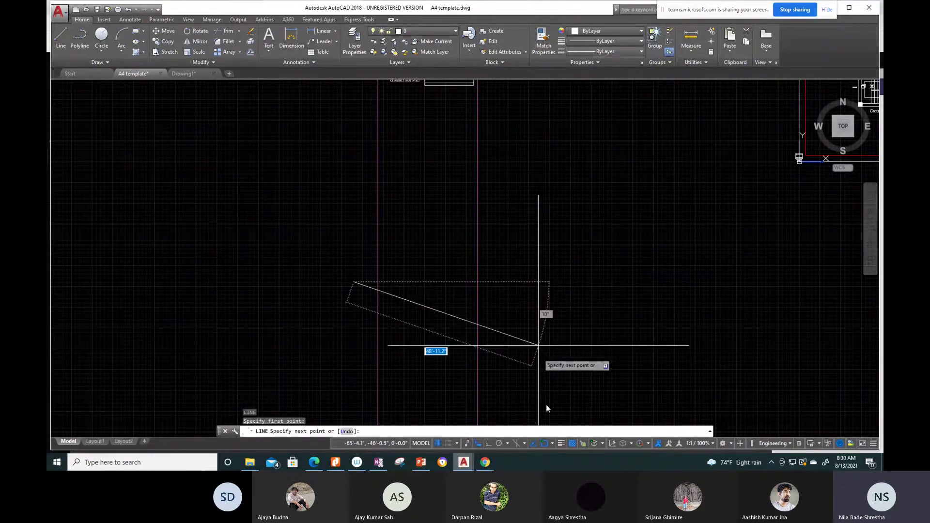
key("F8")
left_click(523, 310)
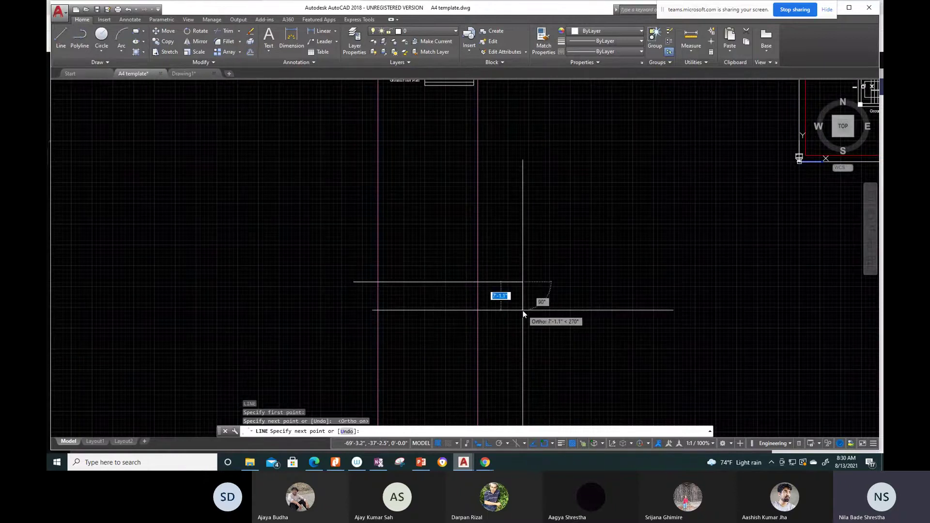
key("Escape")
scroll(425, 280, "up", 2)
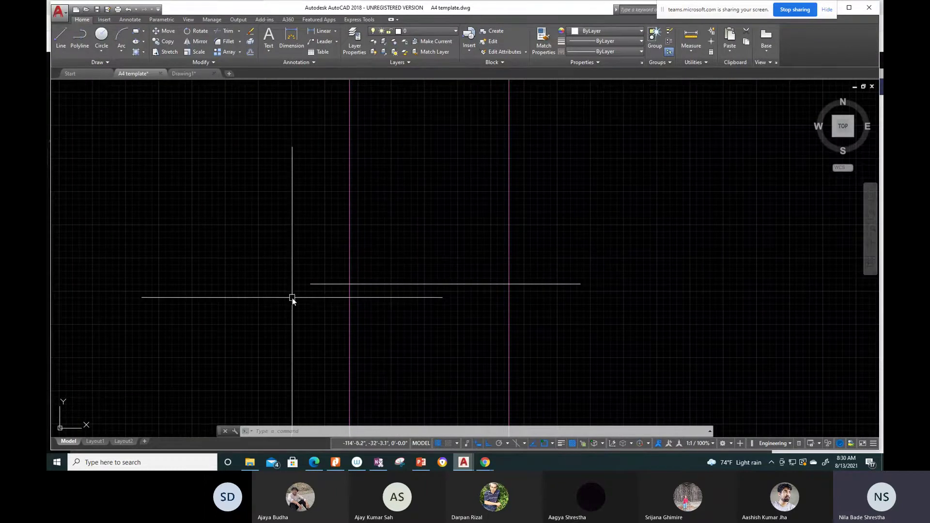
Step: Trim the line's overhanging ends and stray segments outside the pink lines
type("TR")
key("Return")
key("Return")
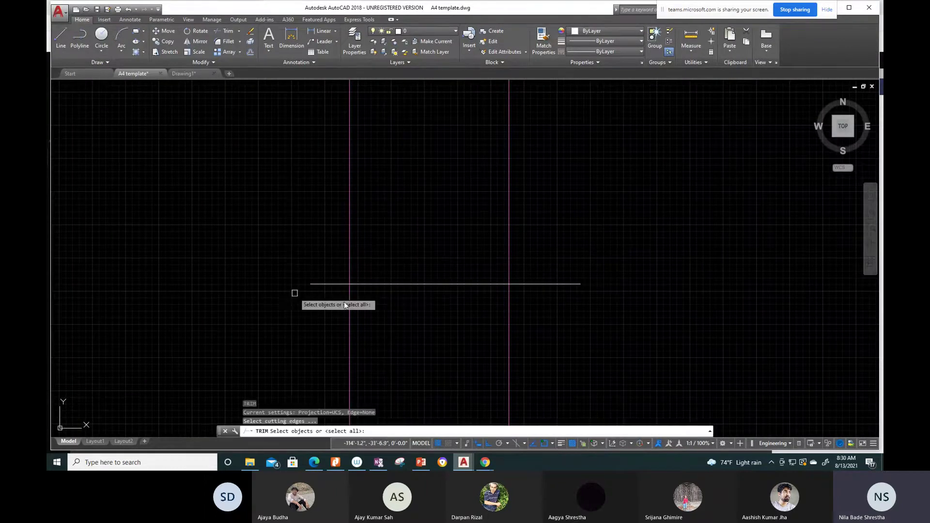
left_click(335, 301)
left_click(320, 249)
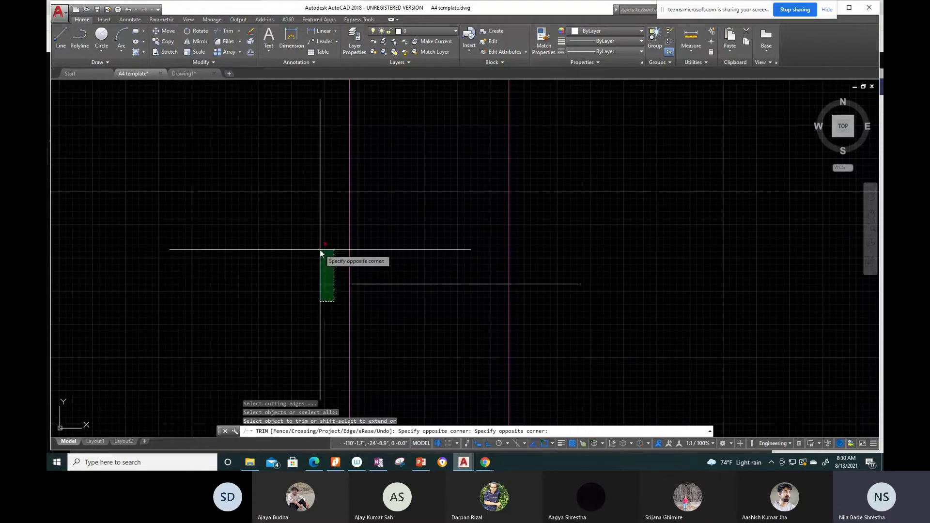
left_click(320, 249)
left_click(542, 316)
left_click(555, 273)
key("Escape")
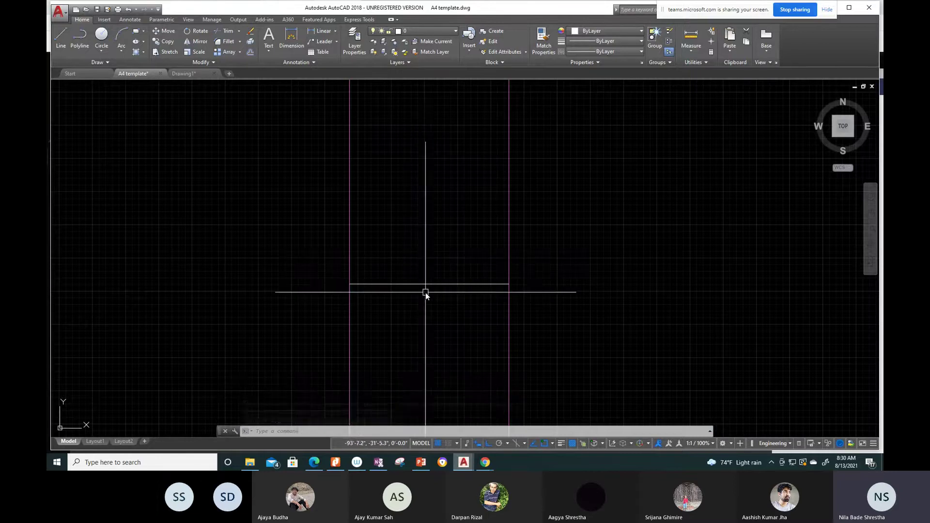
Step: Offset the horizontal line 2' to make a parallel line
type("o")
key("Return")
type("2'")
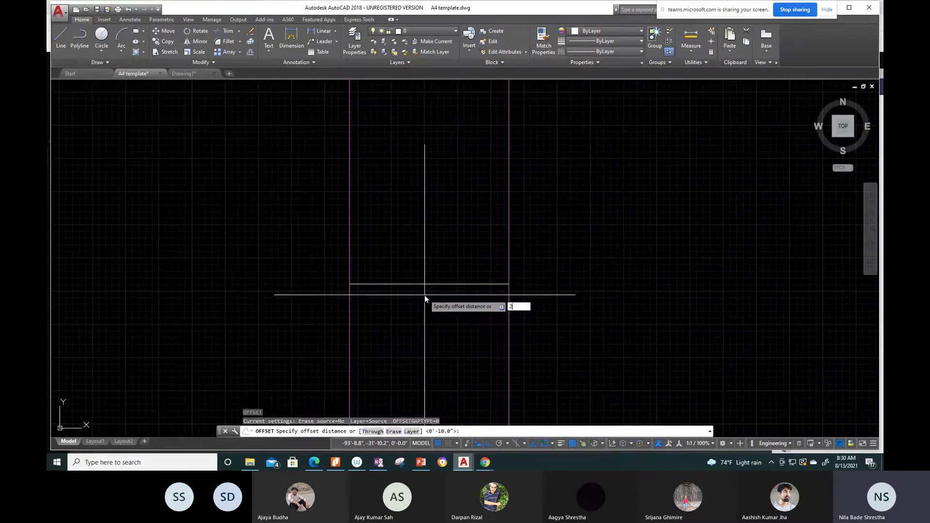
key("Return")
left_click(425, 285)
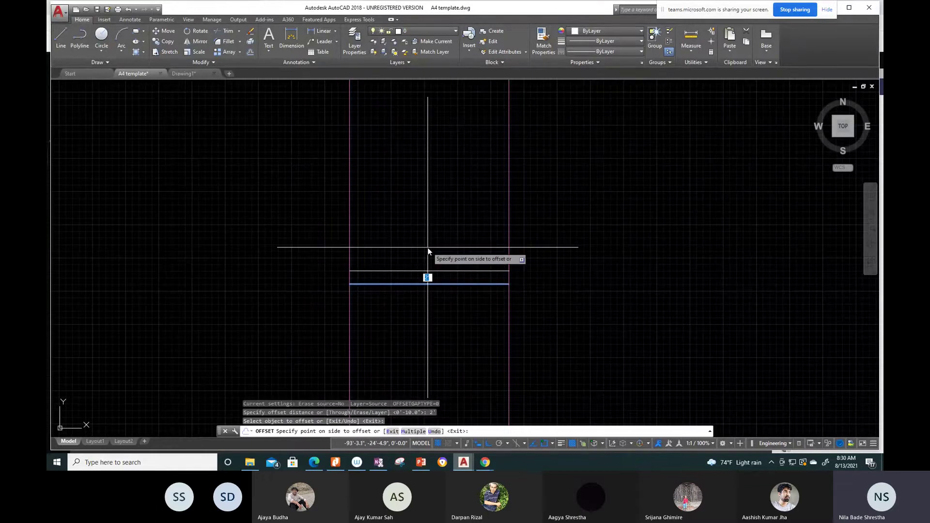
left_click(425, 267)
scroll(418, 281, "up", 2)
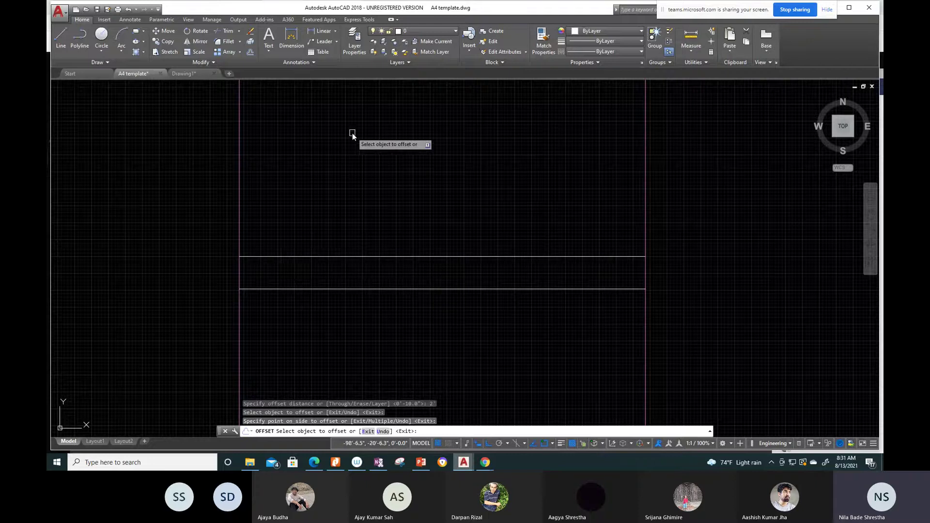
middle_click_drag(354, 132, 321, 210)
scroll(318, 252, "down", 2)
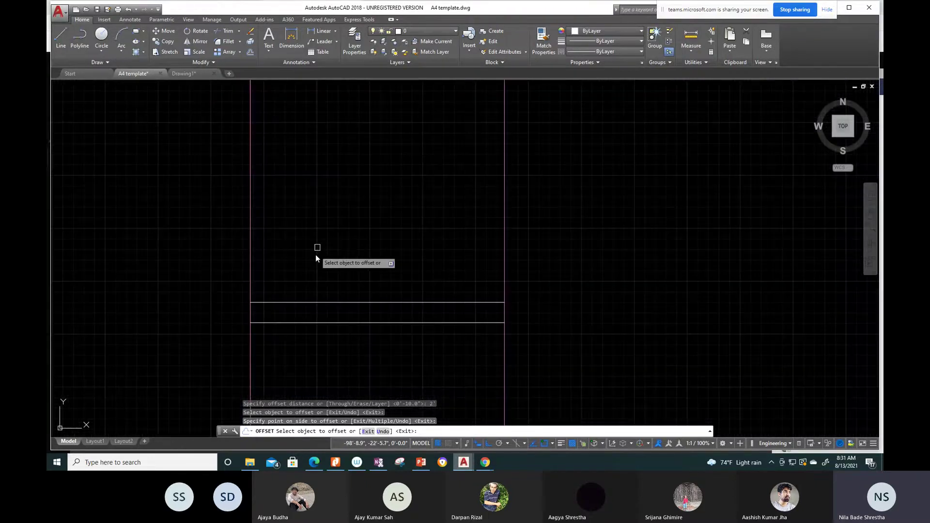
key("Escape")
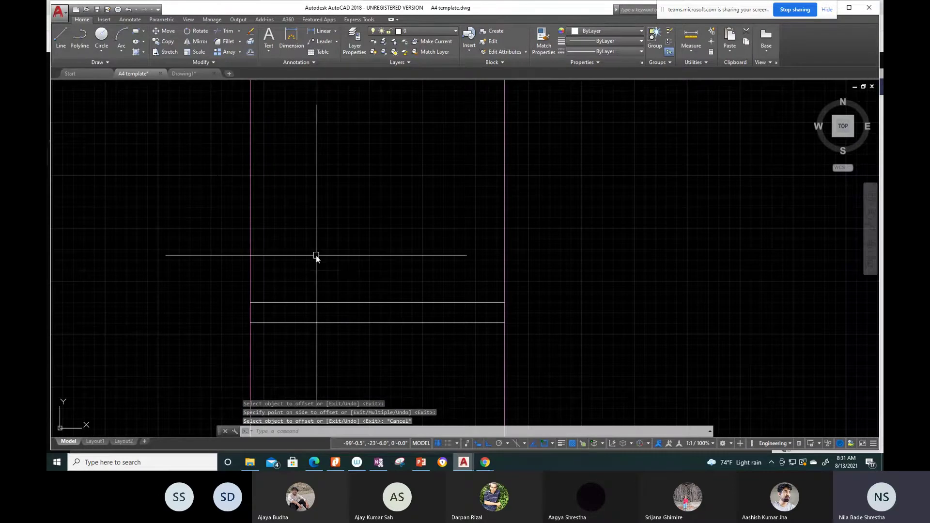
type("o")
Step: Add two more horizontal lines, each offset 10' above the current top line
key("Return")
type("10'")
key("Return")
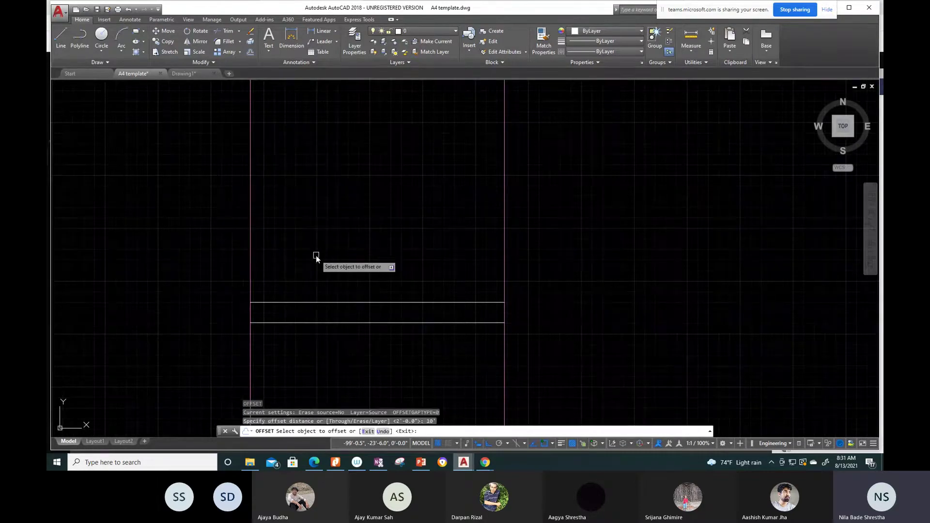
left_click(342, 301)
left_click(355, 222)
key("Escape")
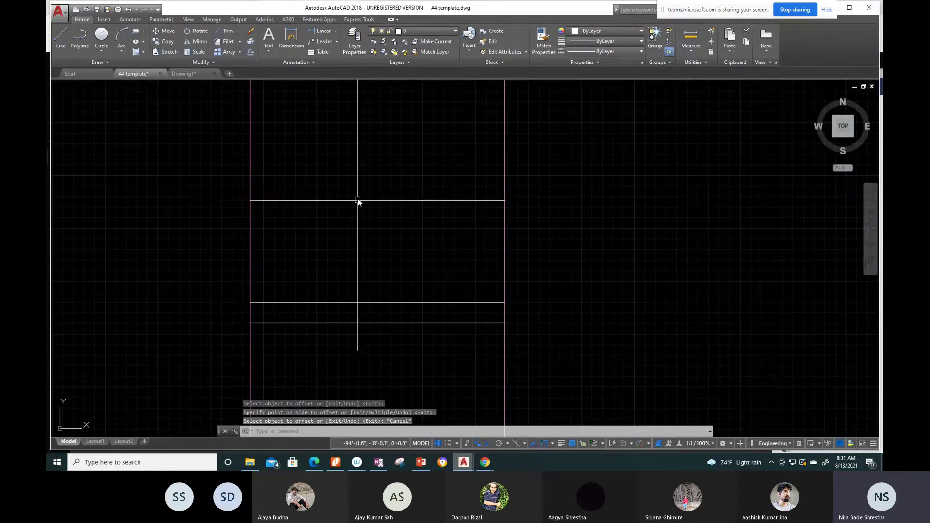
middle_click_drag(353, 218, 344, 293)
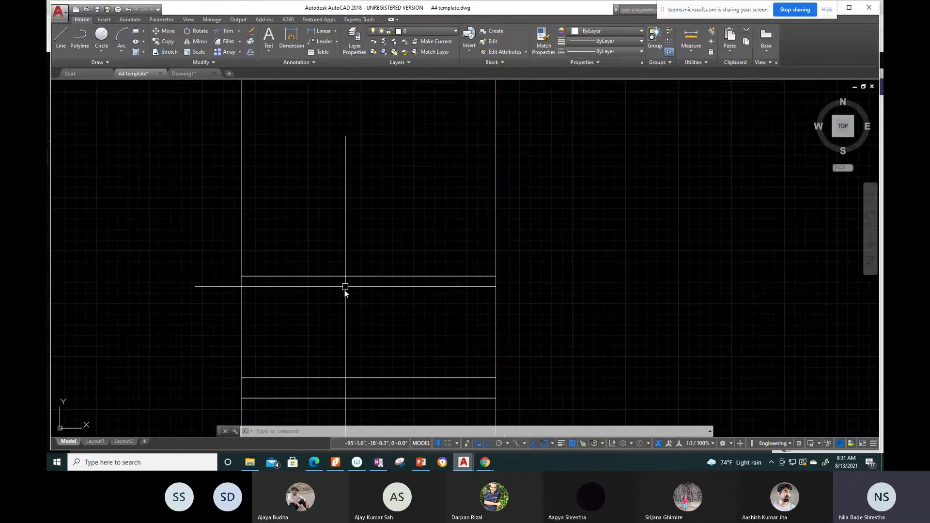
type("o")
key("Return")
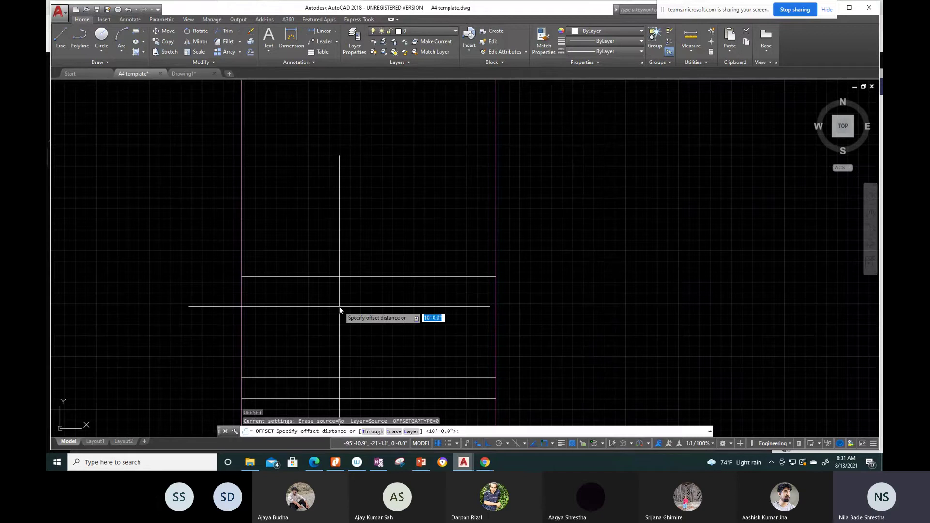
type("10")
key("Return")
left_click(414, 276)
left_click(415, 209)
middle_click_drag(363, 197, 363, 280)
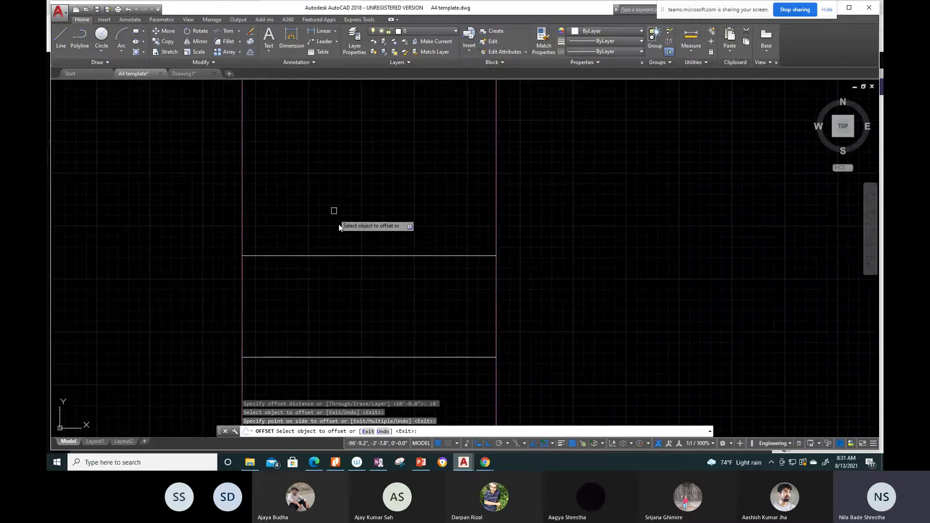
Step: Offset a frame horizontal line 8' upward to add a fifth parallel line
scroll(344, 229, "down", 4)
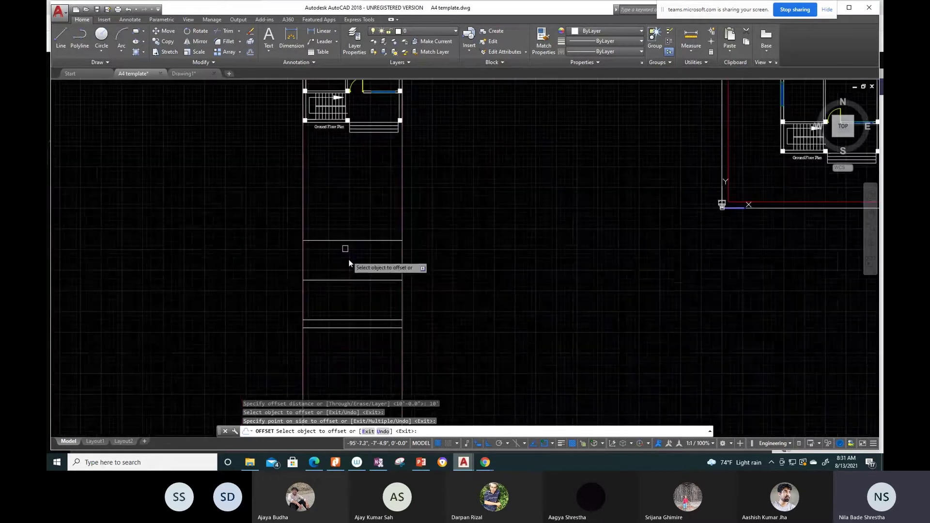
scroll(348, 262, "down", 3)
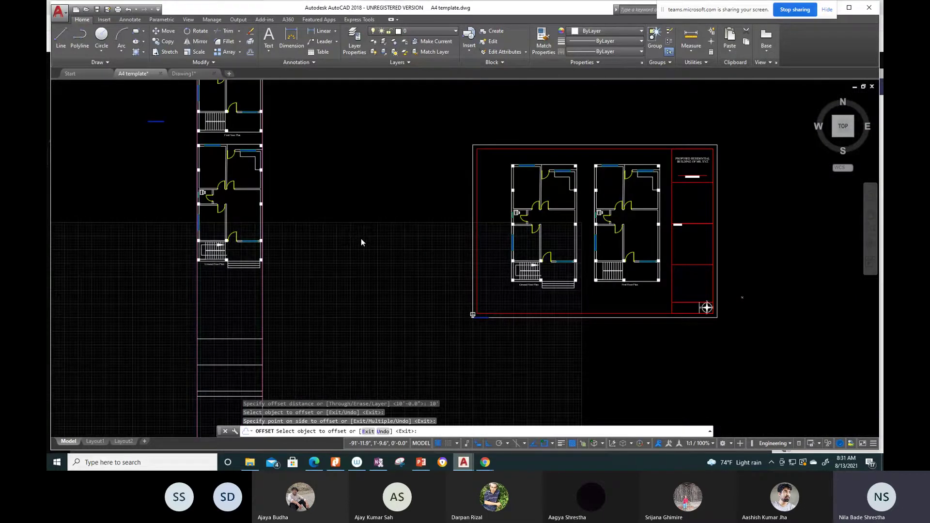
middle_click(362, 240)
middle_click(362, 240)
middle_click_drag(145, 291, 321, 257)
scroll(322, 256, "up", 3)
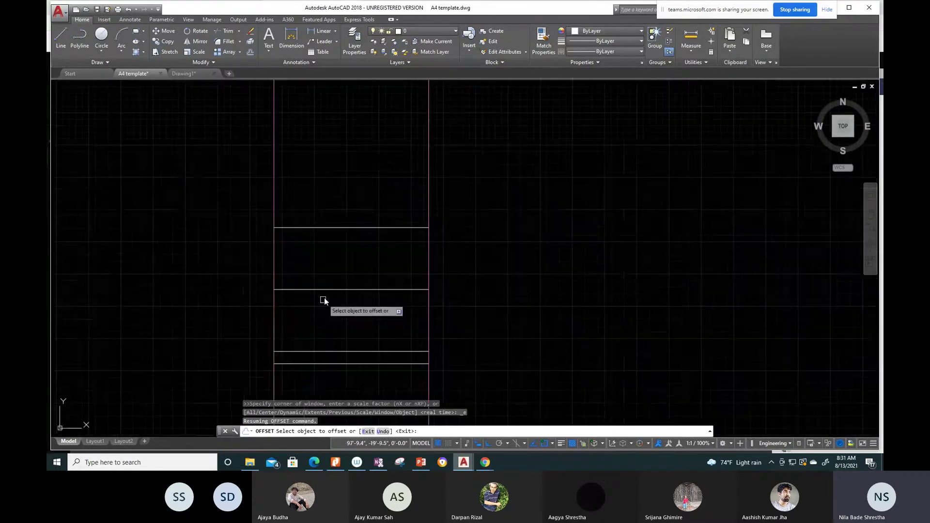
scroll(319, 213, "down", 4)
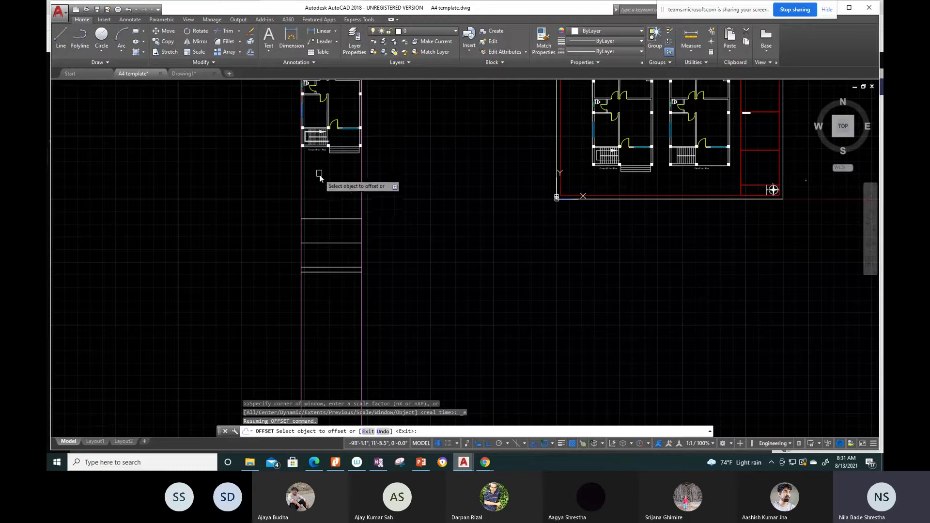
scroll(316, 221, "up", 4)
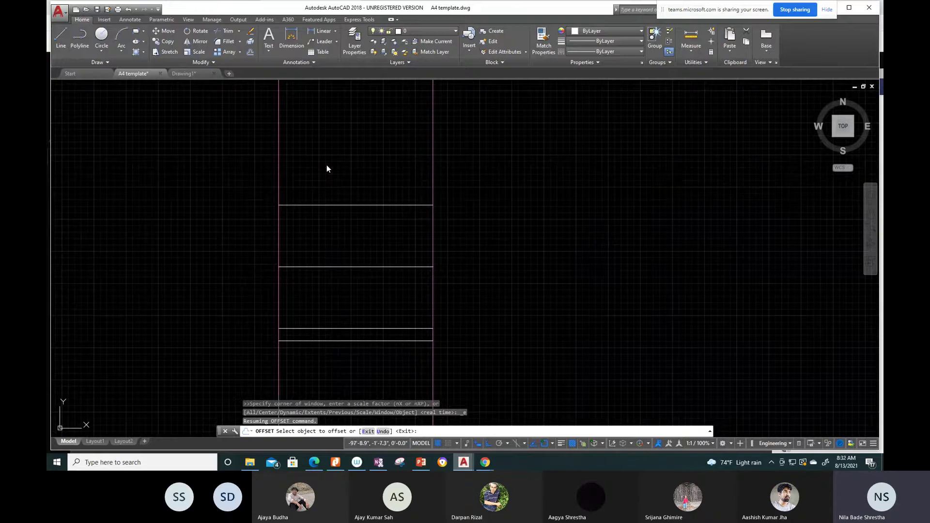
key("Escape")
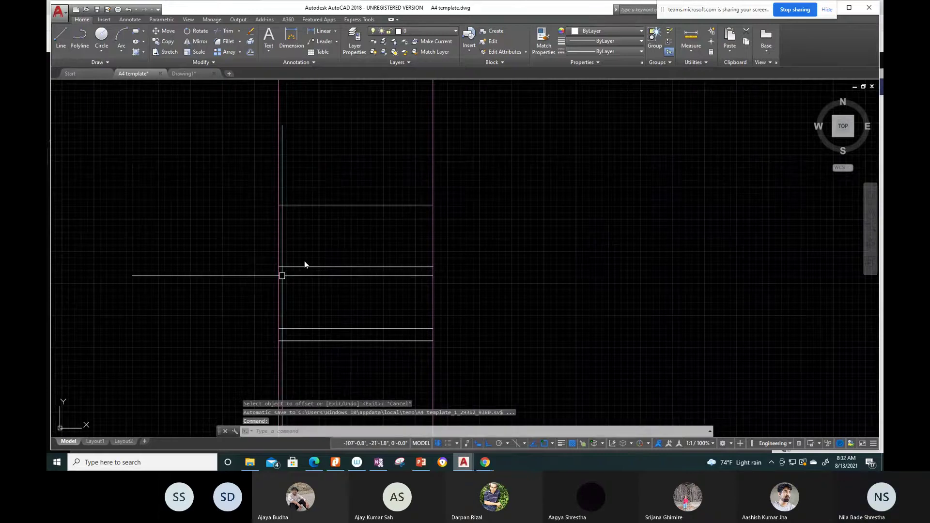
key("Return")
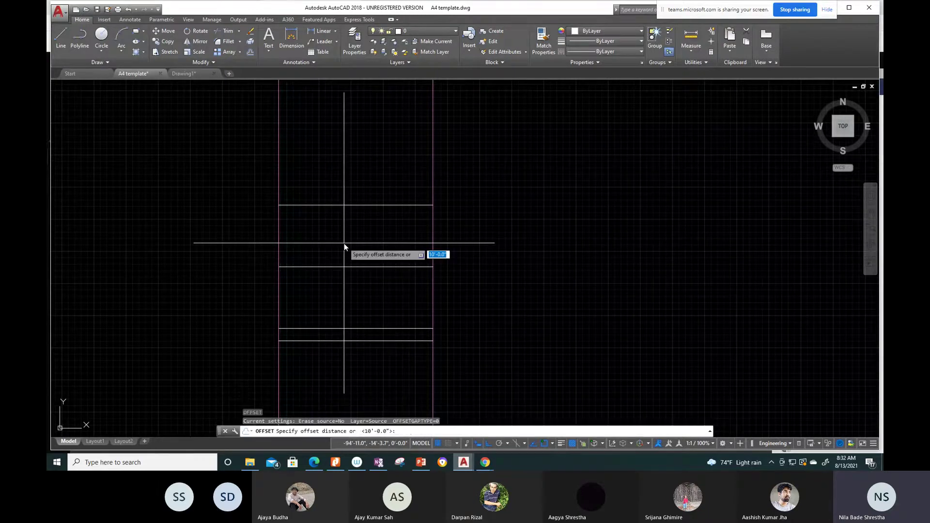
type("8")
key("Return")
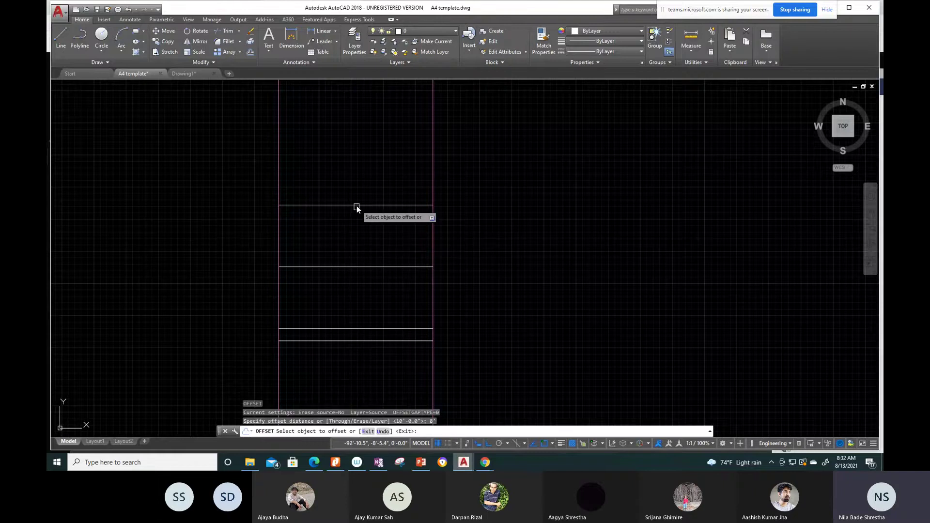
left_click(357, 205)
left_click(353, 167)
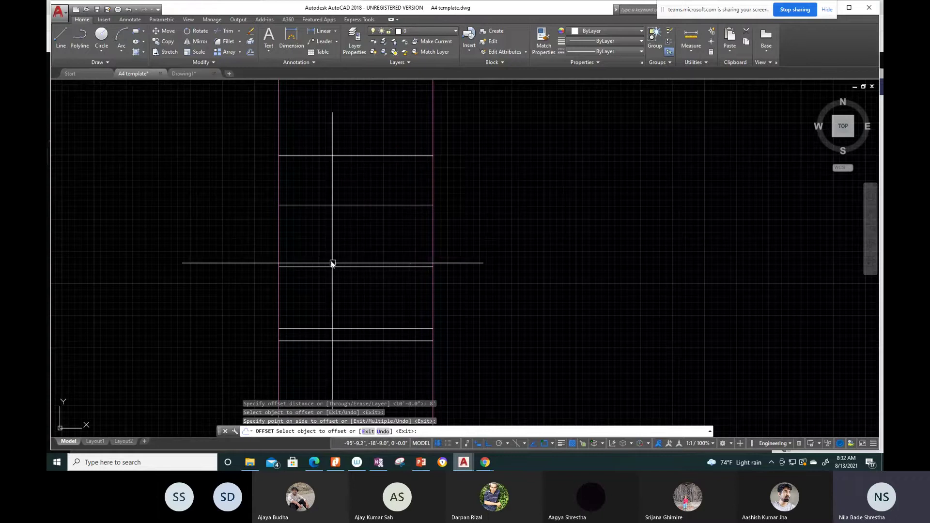
key("Escape")
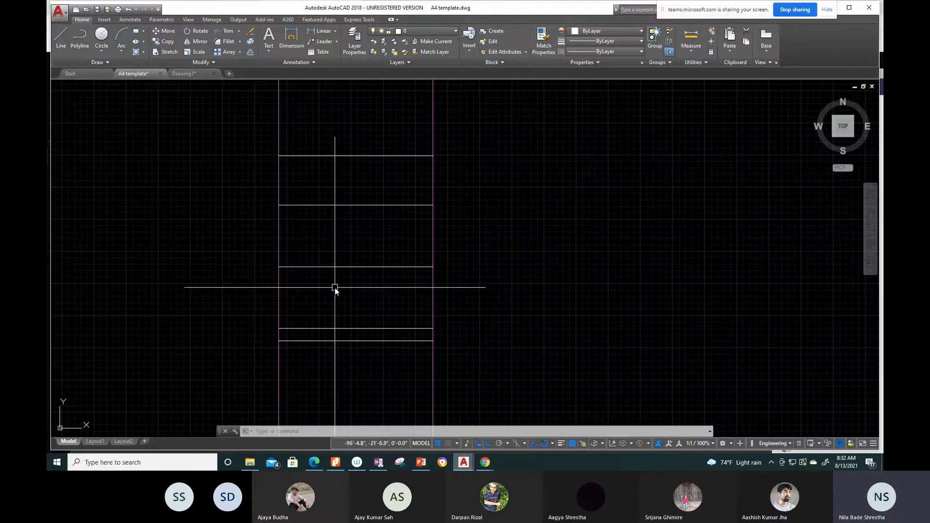
scroll(335, 288, "up", 4)
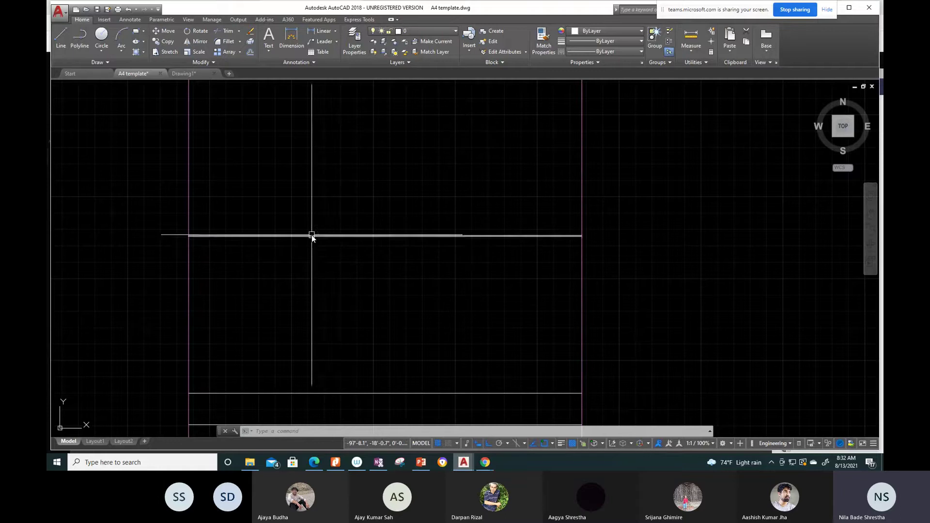
Step: Offset three frame horizontal lines 6 below each to double them
type("o")
key("Return")
type("6")
key("Return")
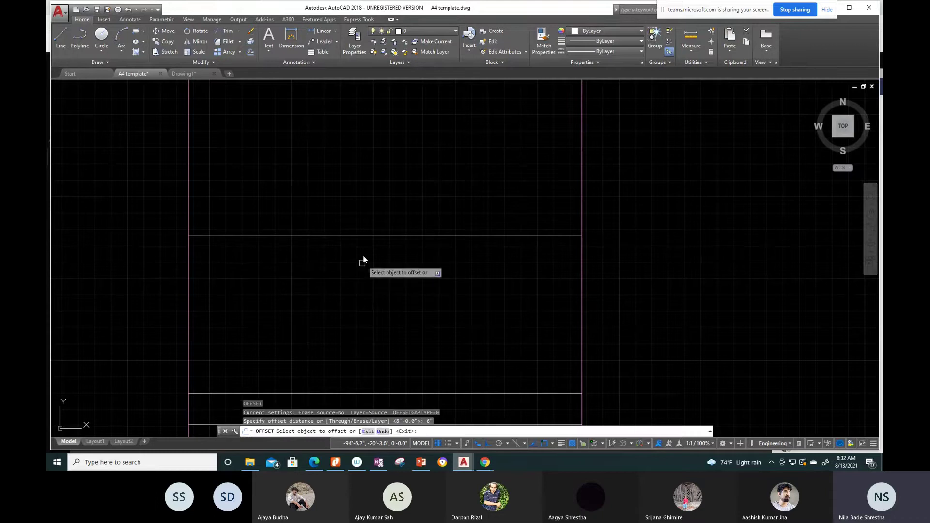
left_click(362, 238)
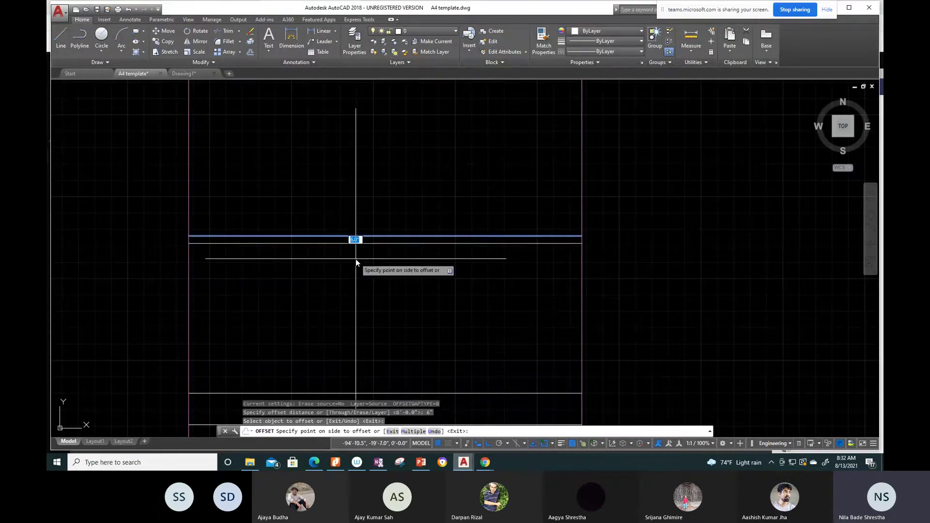
left_click(356, 263)
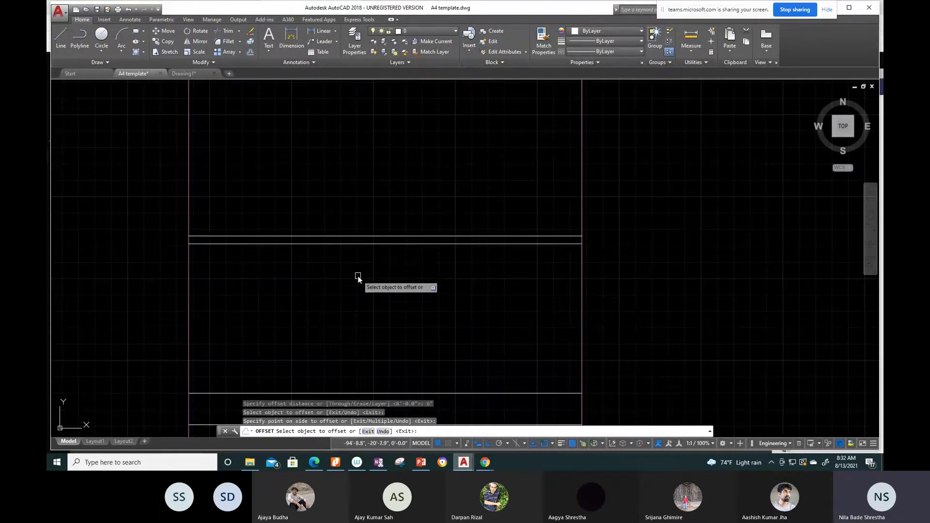
scroll(358, 252, "down", 4)
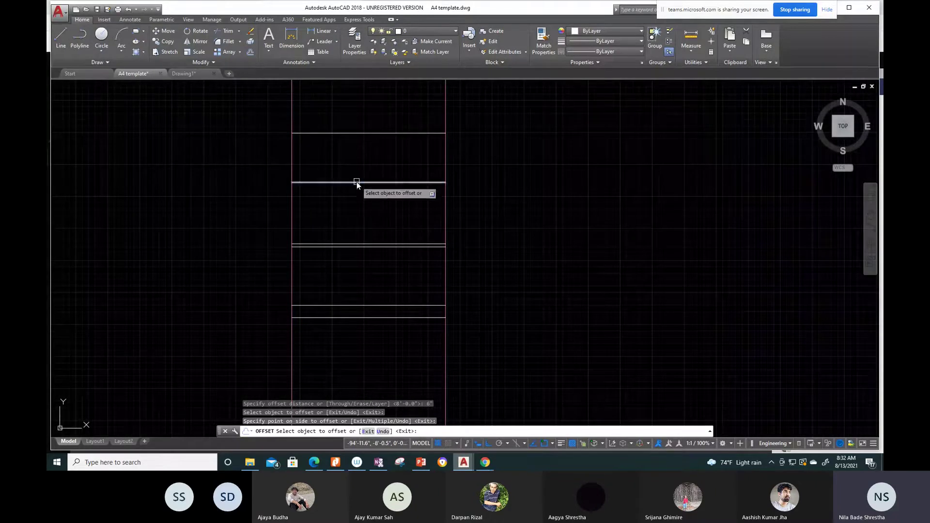
left_click(357, 182)
left_click(364, 195)
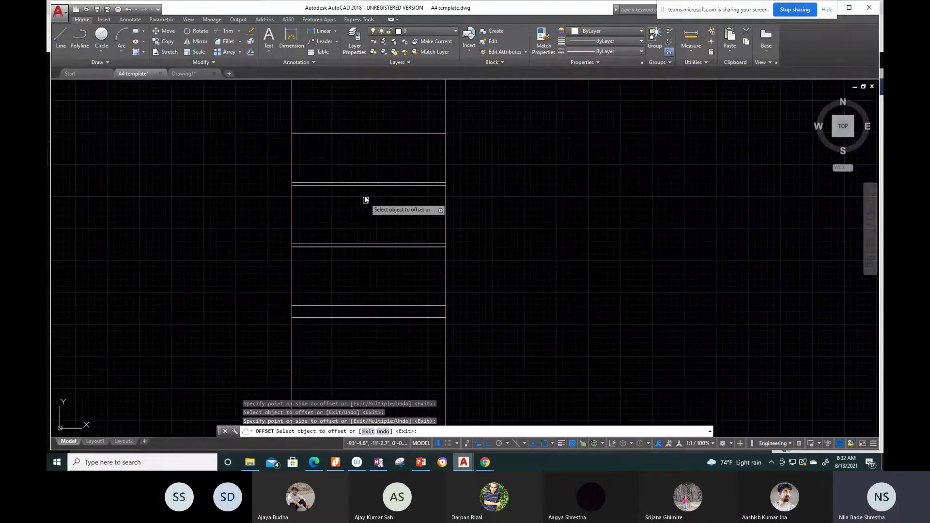
left_click(365, 132)
left_click(370, 158)
key("Escape")
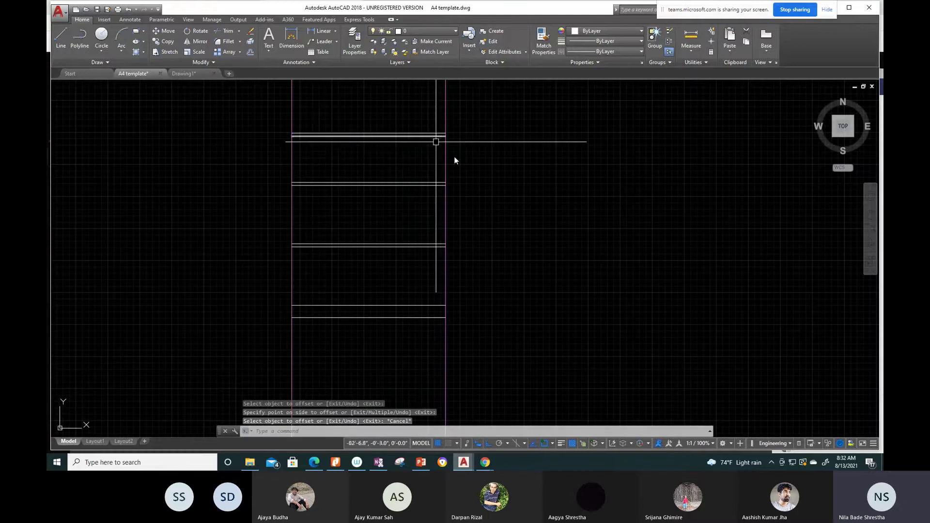
Step: Zoom and pan to check the doubled lines below the Ground Floor Plan
scroll(428, 184, "up", 3)
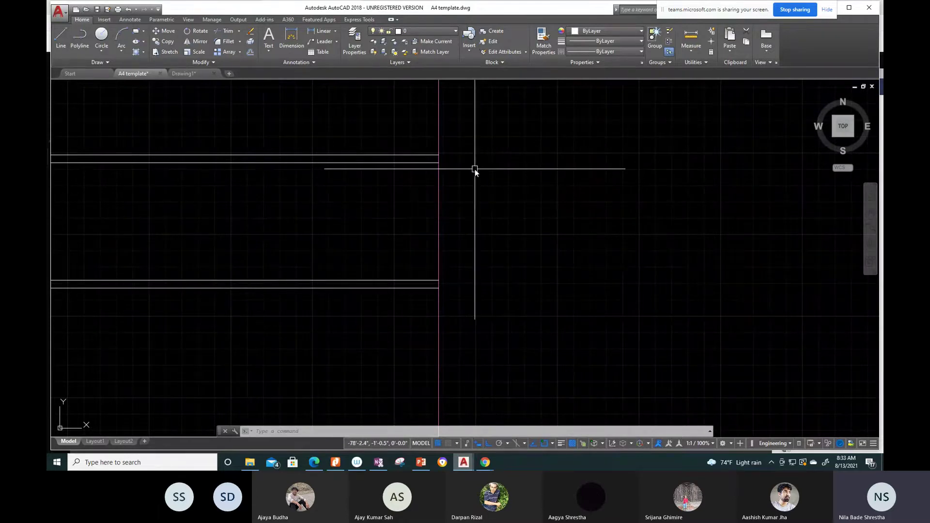
scroll(391, 204, "down", 2)
mouse_move(386, 205)
middle_mouse_down()
mouse_move(418, 212)
mouse_move(430, 244)
middle_mouse_up()
scroll(434, 249, "down", 3)
type("ZOOR")
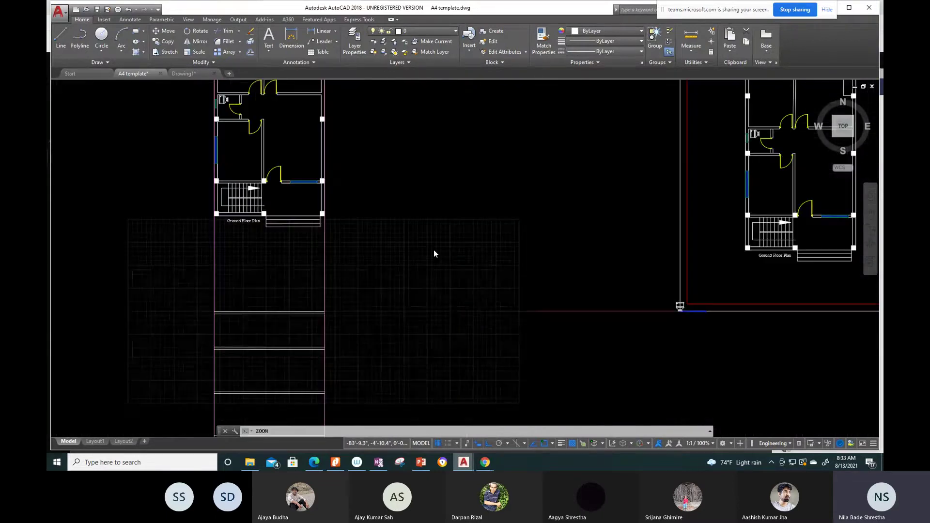
middle_click(286, 297)
middle_click(286, 296)
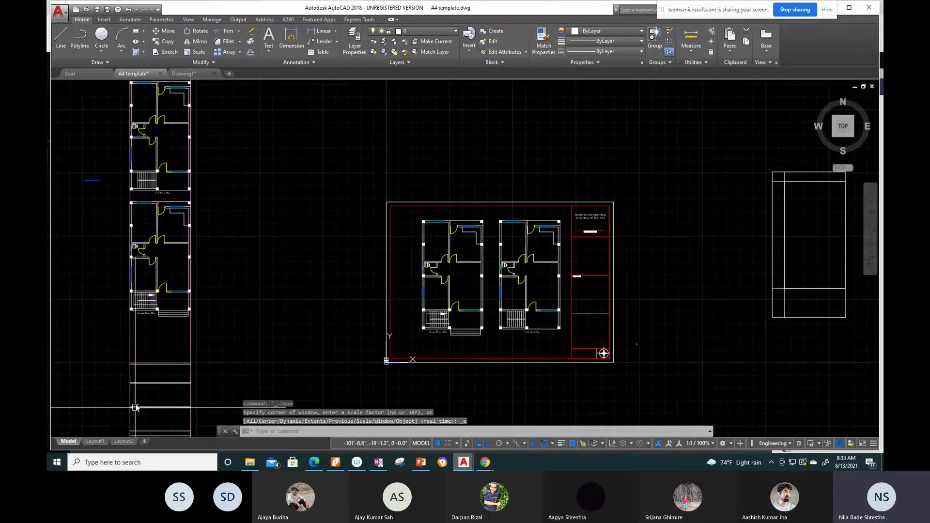
scroll(138, 401, "up", 4)
scroll(138, 401, "up", 2)
scroll(295, 291, "up", 2)
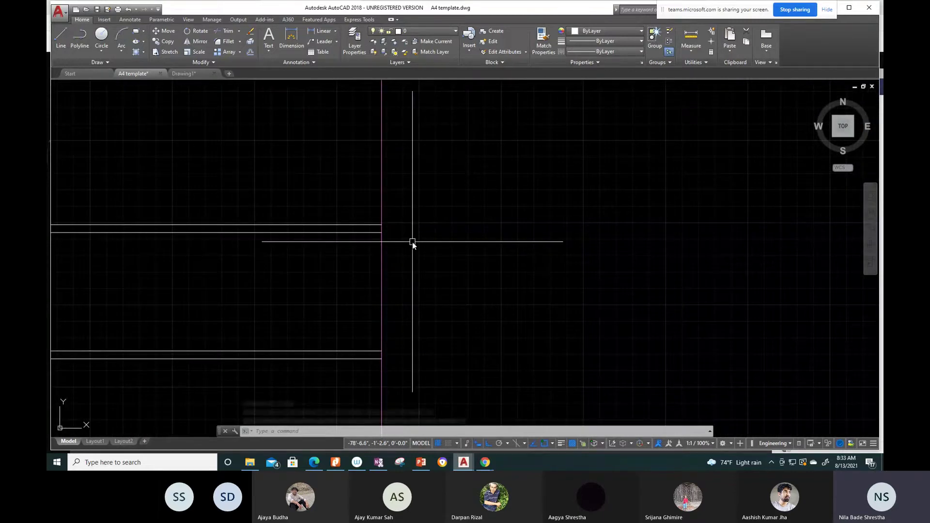
scroll(345, 245, "up", 2)
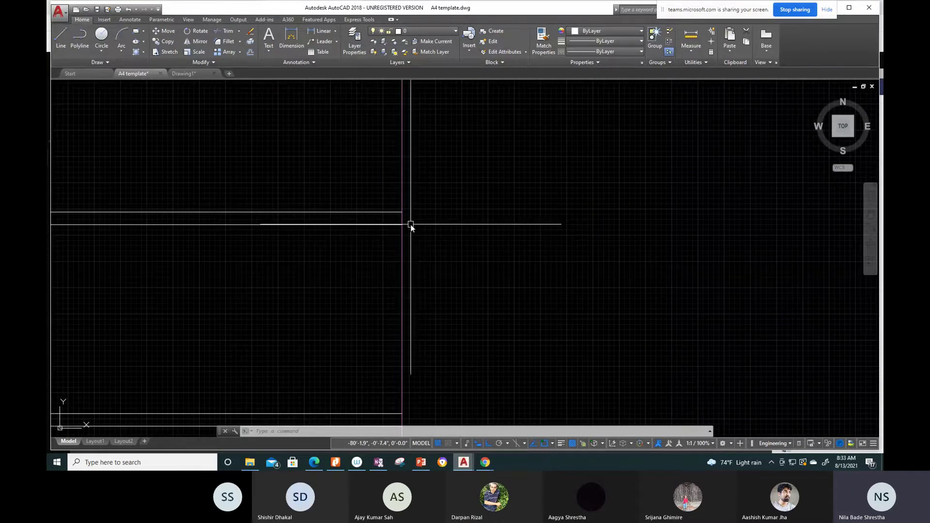
scroll(399, 222, "down", 2)
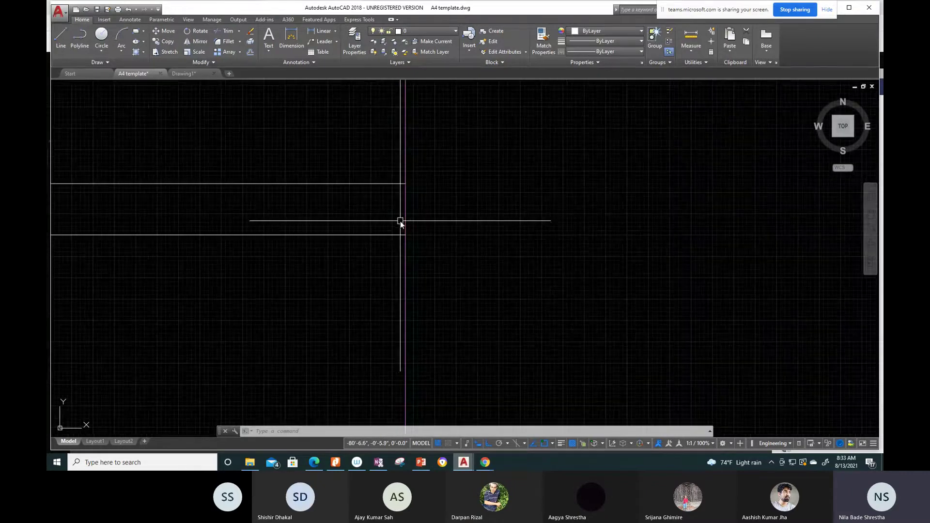
scroll(403, 214, "up", 2)
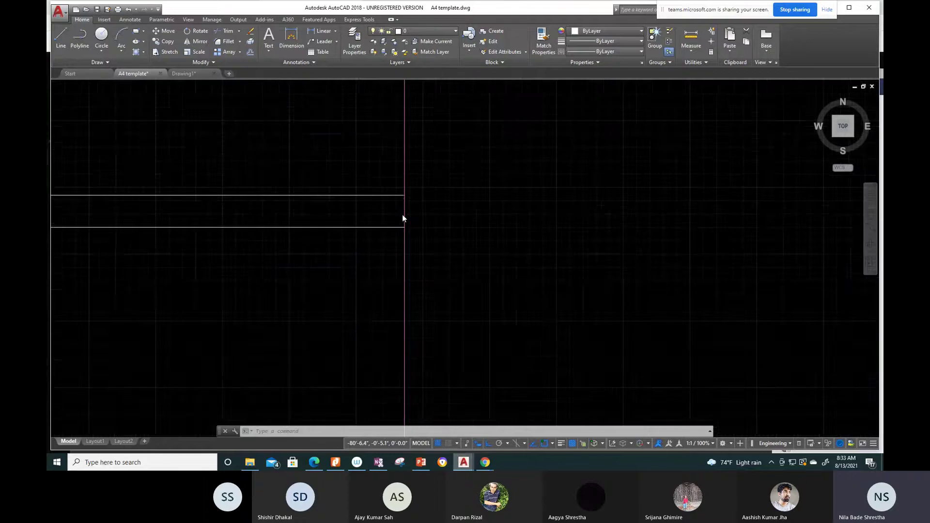
scroll(402, 214, "down", 5)
middle_click_drag(364, 170, 374, 153)
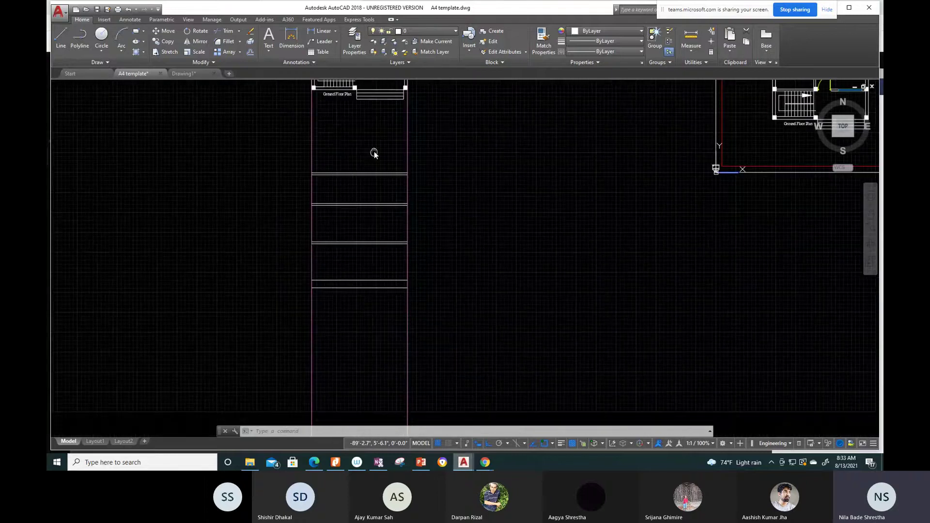
scroll(387, 156, "up", 4)
Step: Trim the side construction lines that run above the frame's top edge
type("tr")
key("Return")
key("Return")
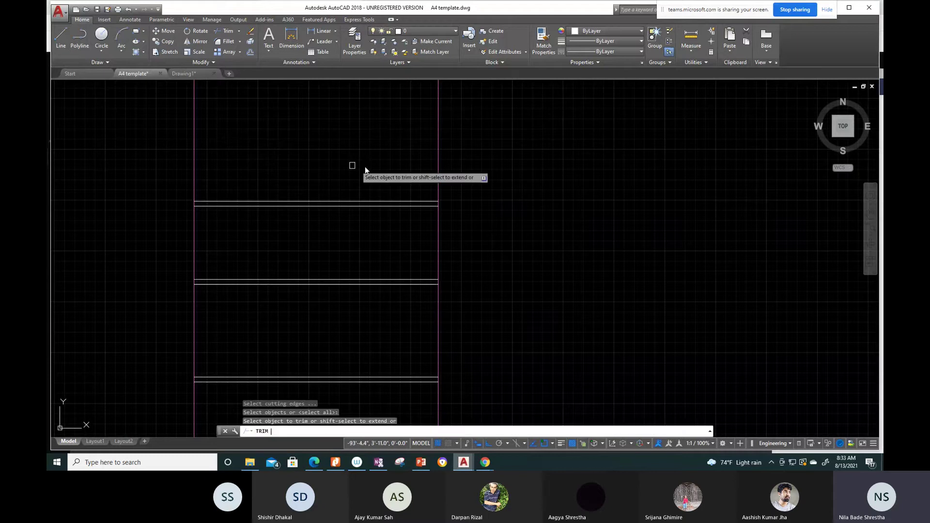
left_click_drag(489, 178, 185, 111)
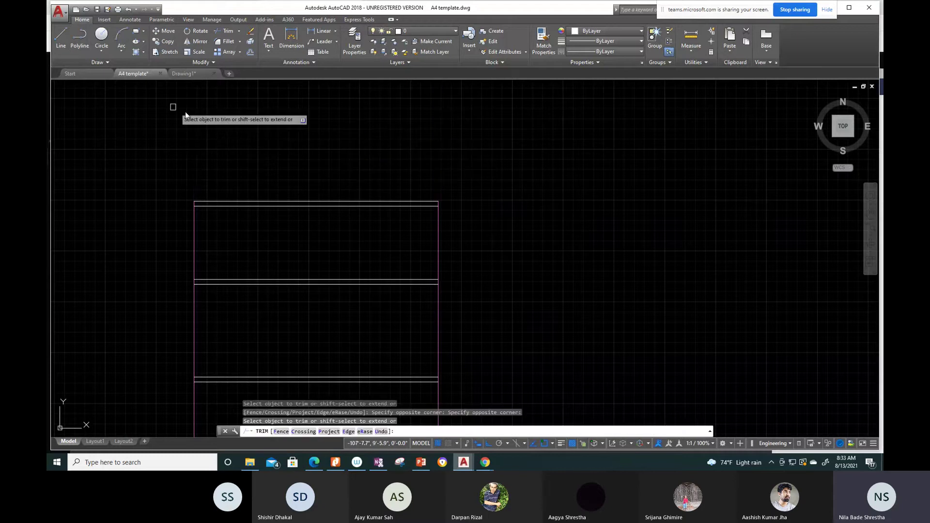
key("Escape")
Step: Trim the remaining long vertical and horizontal lines with a crossing window so the frame closes cleanly
scroll(324, 252, "down", 1)
scroll(347, 237, "down", 1)
middle_click_drag(347, 237, 339, 146)
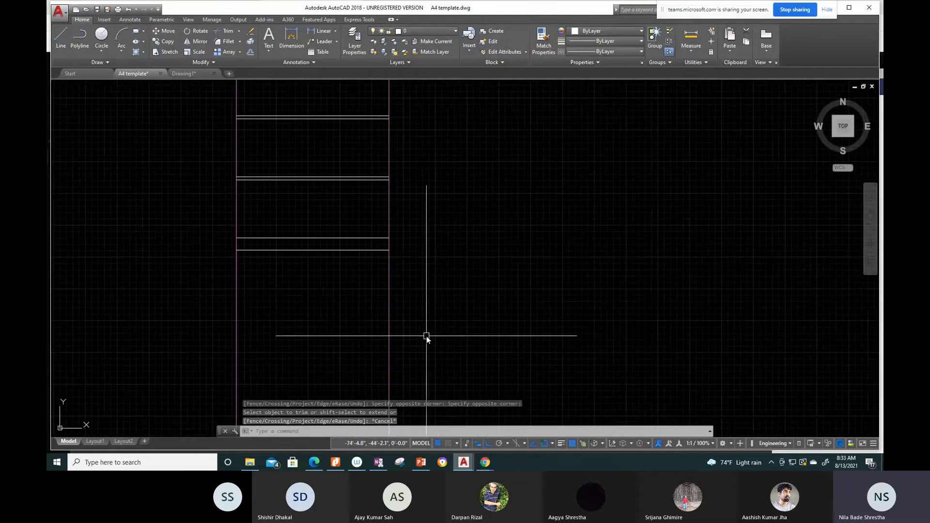
type("tr")
key("Return")
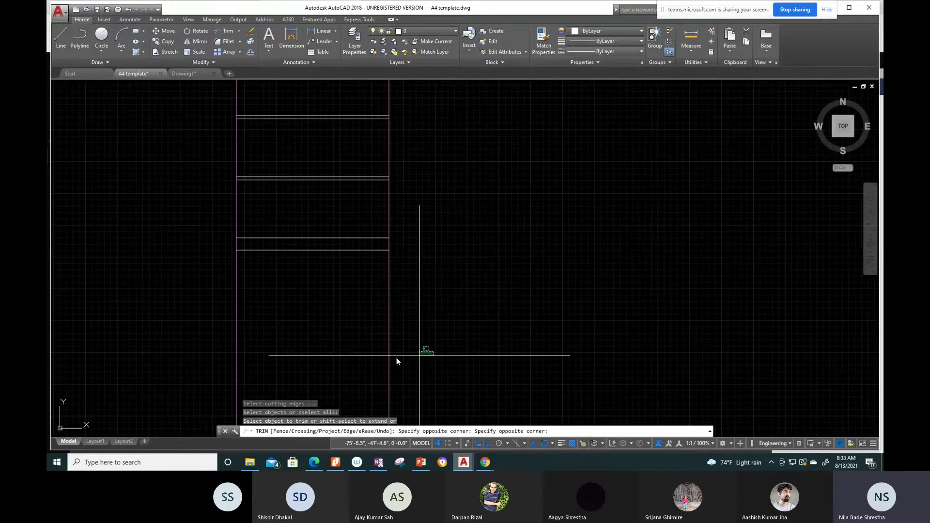
left_click(433, 351)
left_click(179, 306)
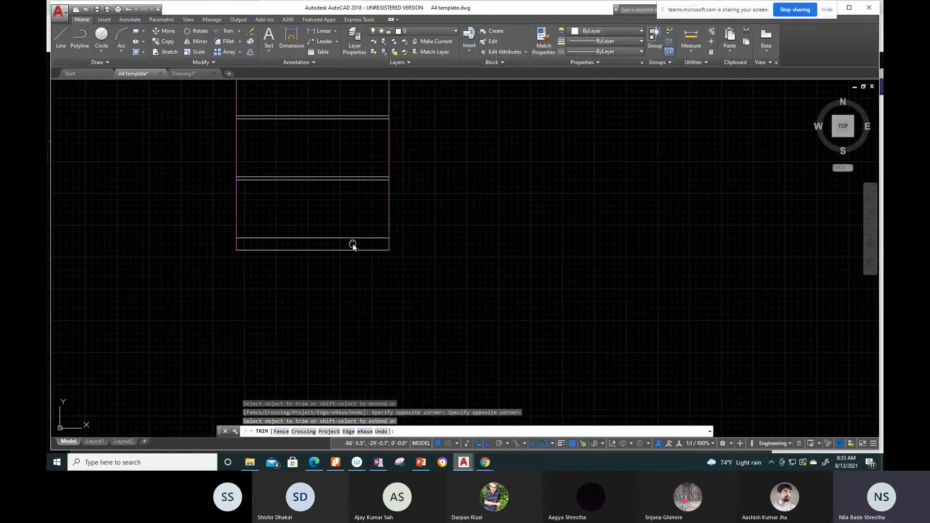
middle_click_drag(390, 152, 373, 247)
scroll(369, 230, "up", 2)
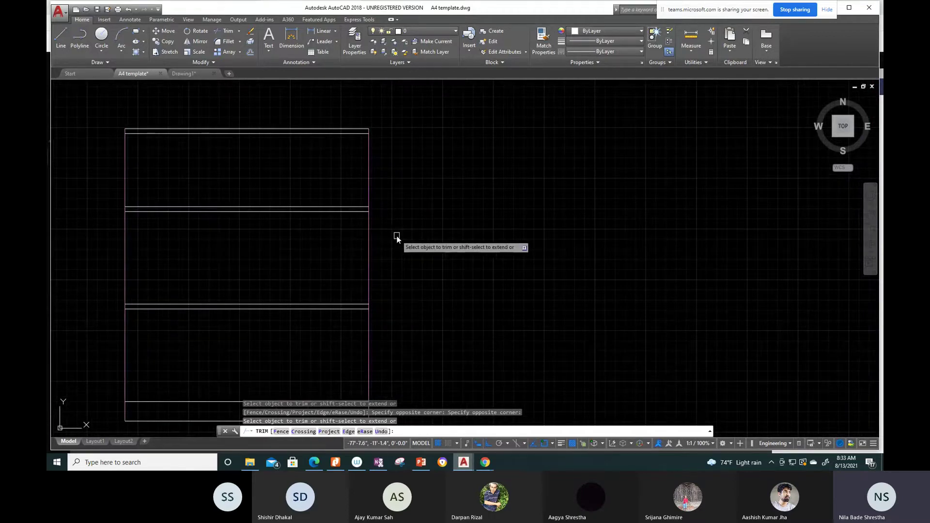
key("Escape")
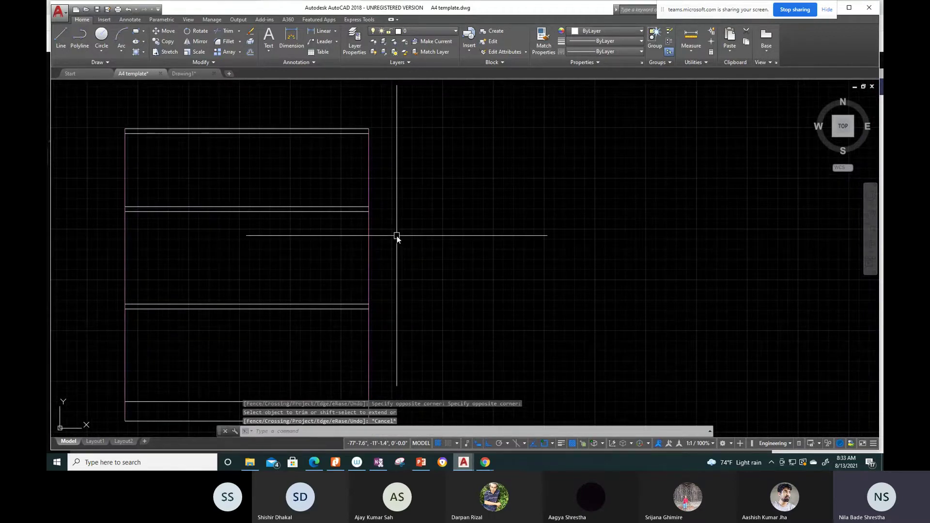
Step: Offset the frame's right and left side lines outward by 2
type("o")
key("Return")
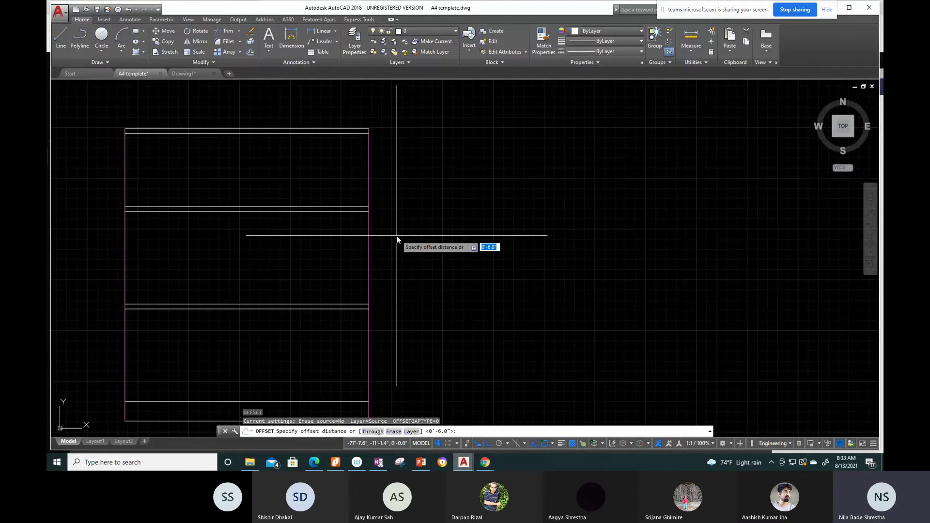
type("2")
key("Return")
left_click(365, 237)
left_click(380, 231)
left_click(123, 250)
left_click(104, 251)
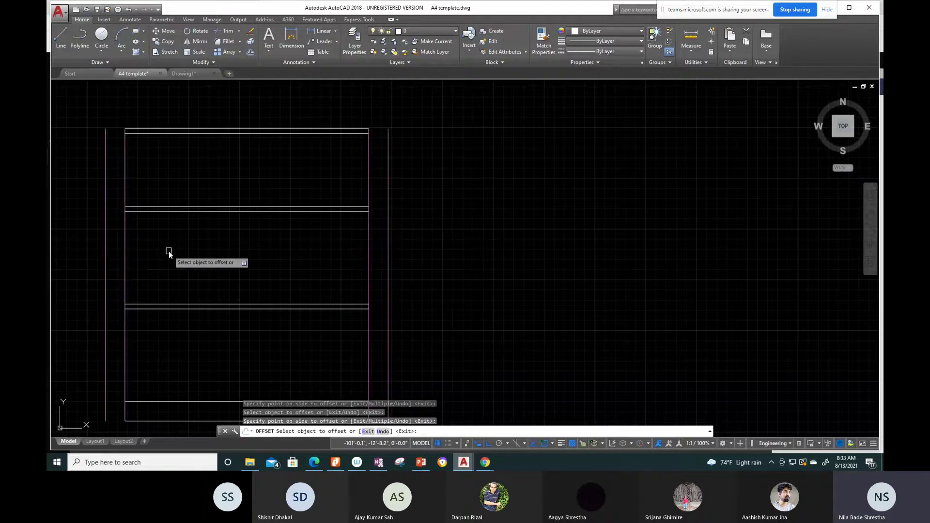
key("Escape")
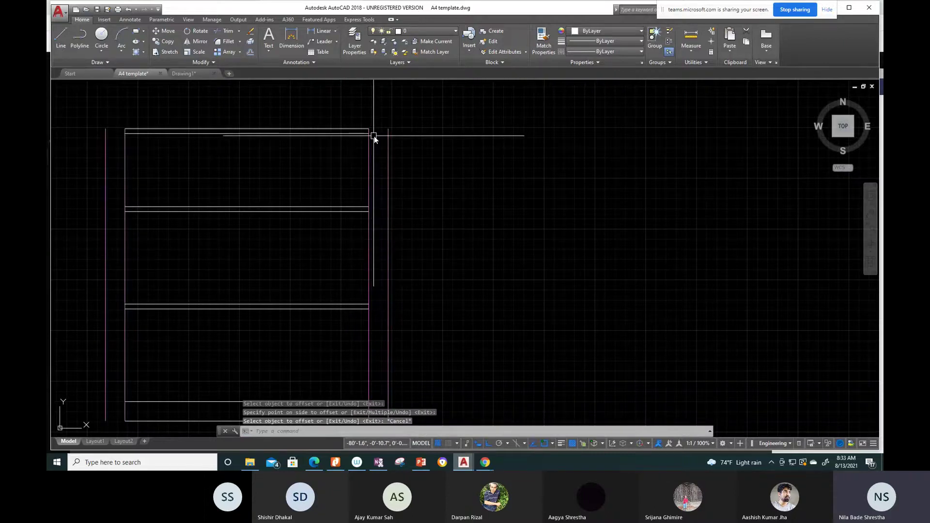
key("Escape")
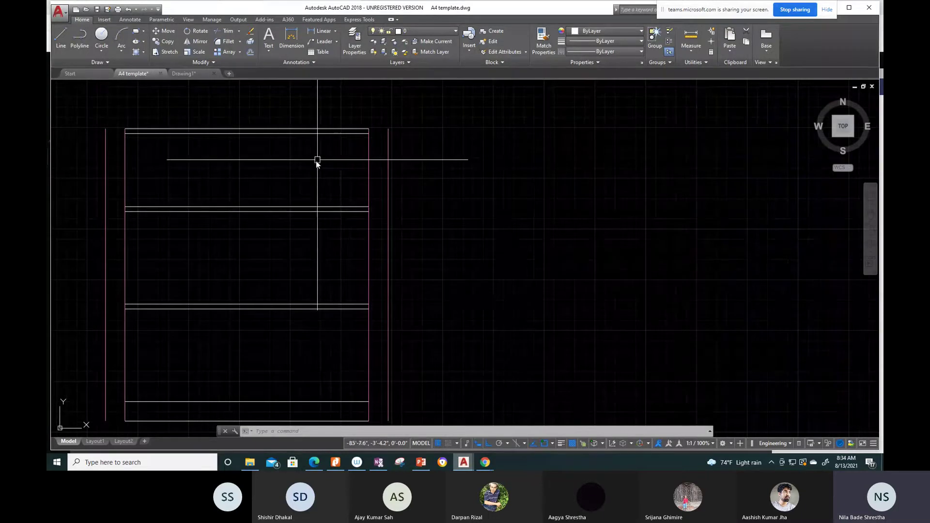
Step: Extend the frame's four horizontal lines right to the new outer vertical line, using TR
type("TR")
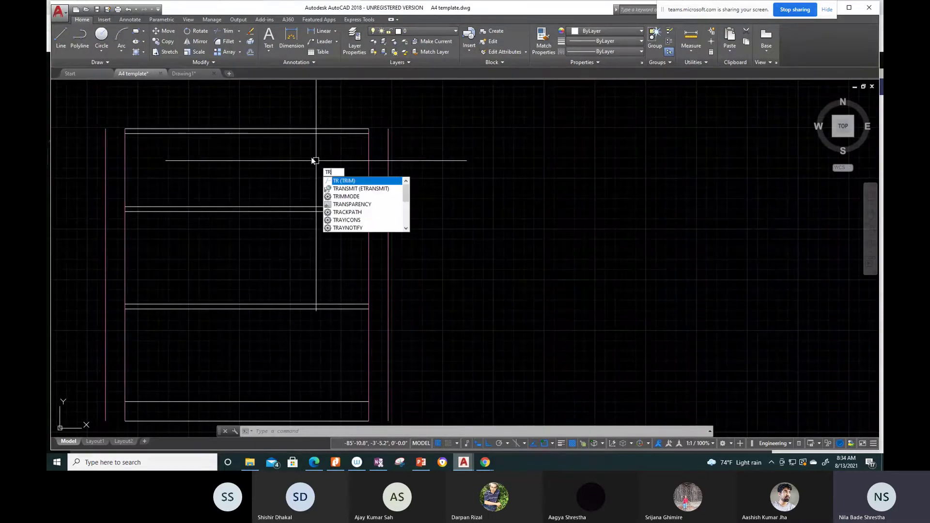
key("Return")
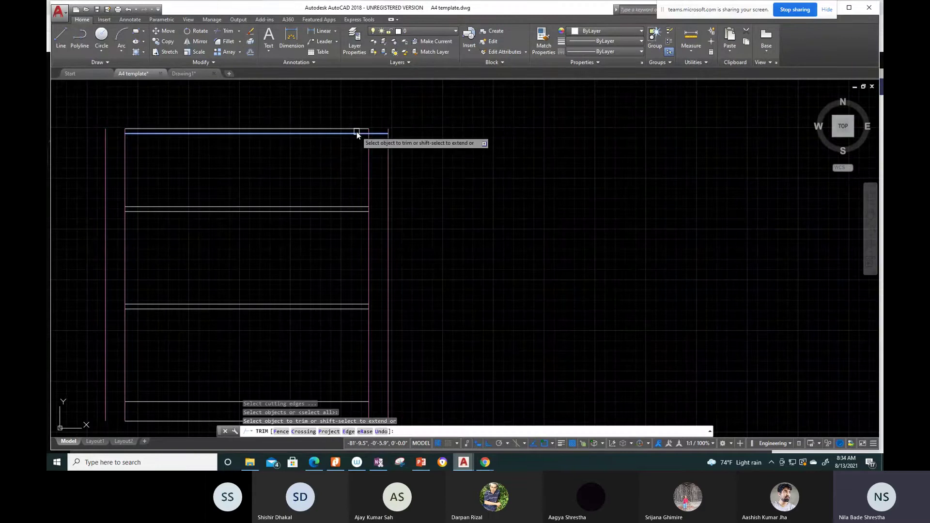
left_click(359, 134, "shift")
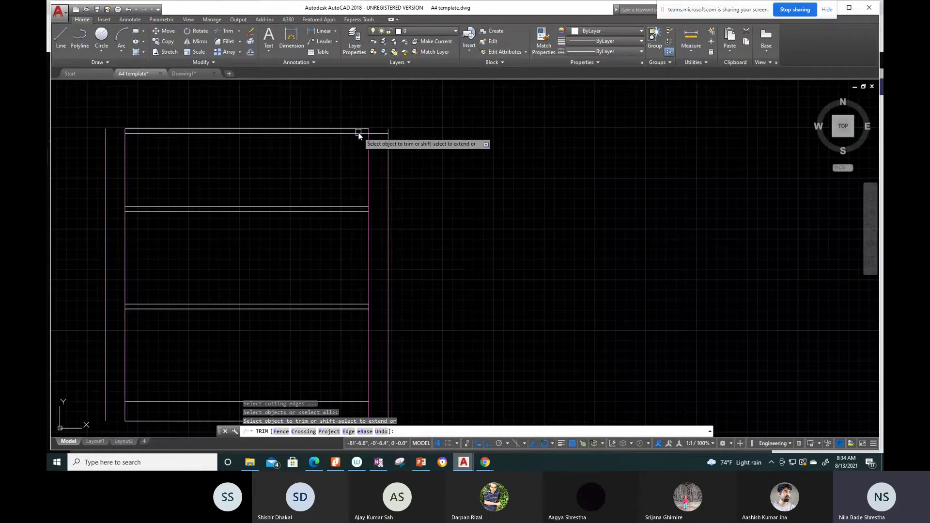
left_click(358, 132, "shift")
left_click(361, 210, "shift")
left_click(360, 205, "shift")
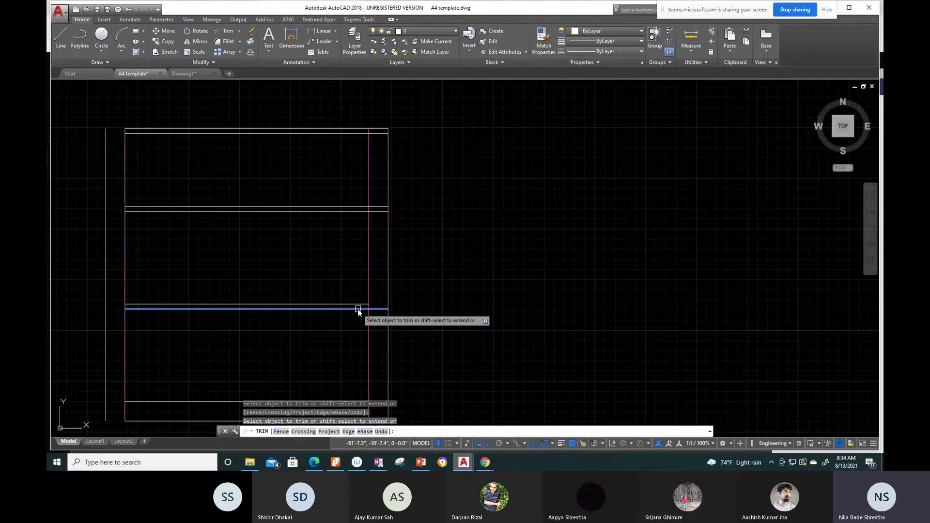
left_click(358, 318, "shift")
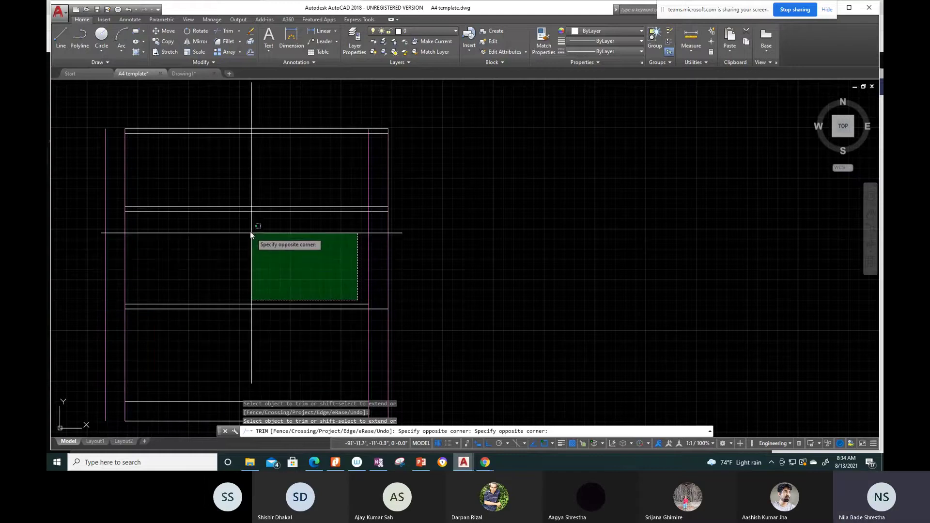
key("Escape")
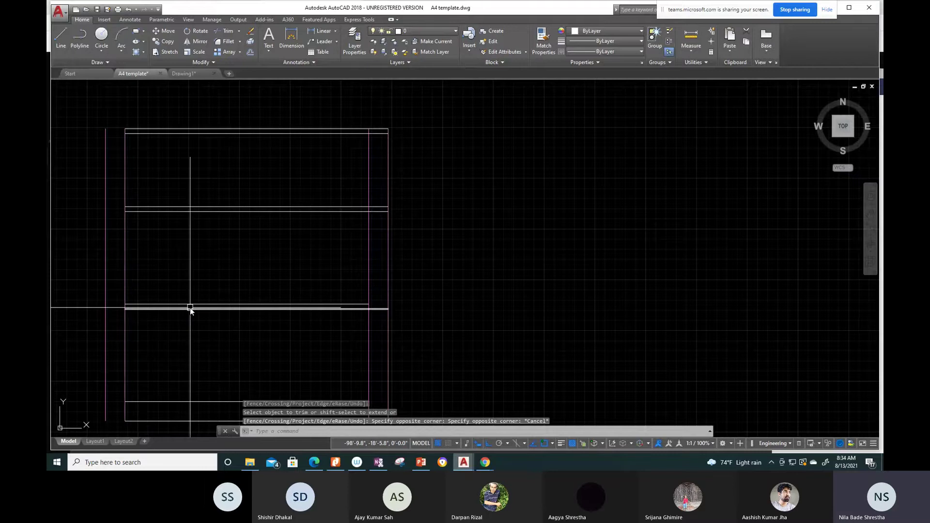
Step: Extend the four horizontal lines left to the outer left line, then select both outer vertical lines
key("Escape")
type("ex")
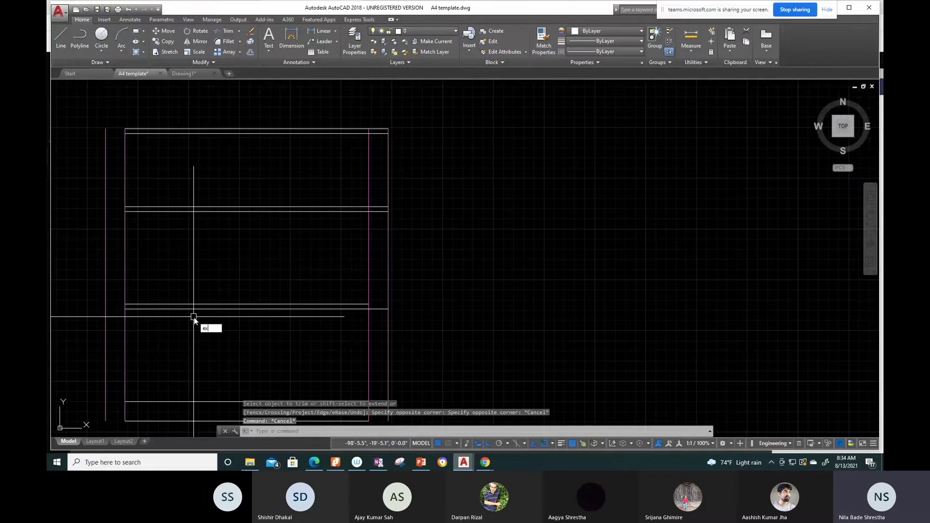
key("Return")
key("Return")
left_click(135, 309)
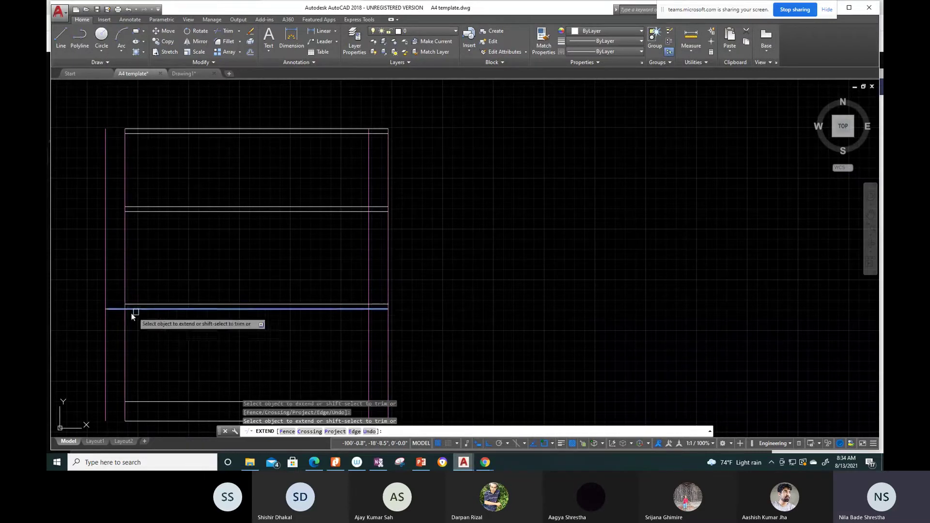
left_click(138, 305)
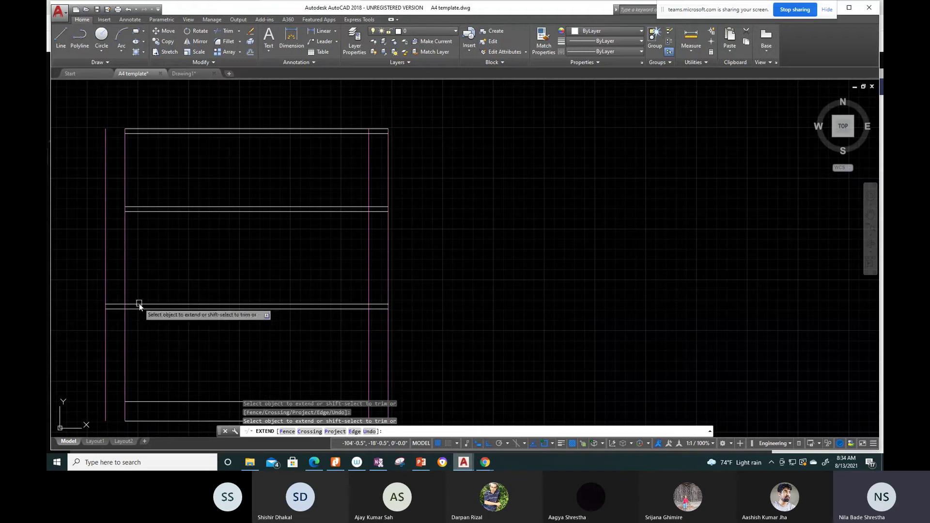
left_click(154, 213)
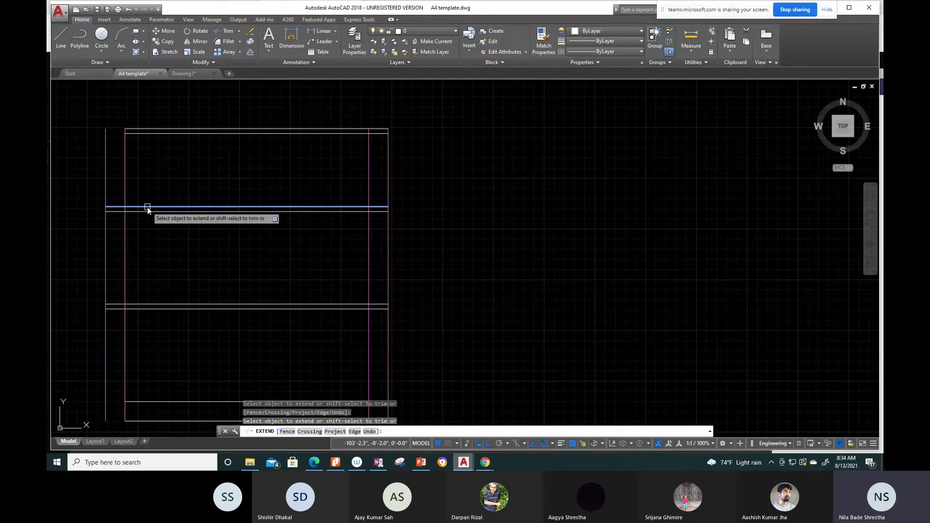
left_click(147, 207)
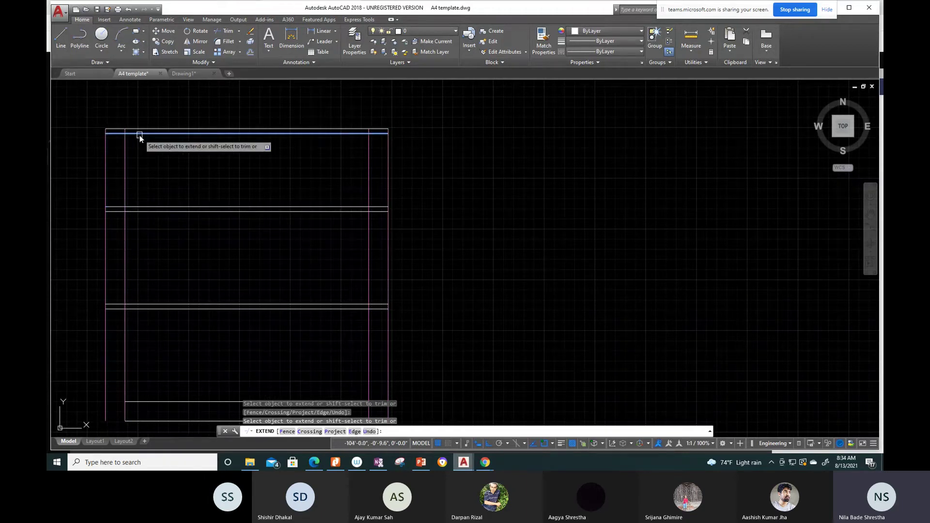
key("Escape")
left_click(106, 245)
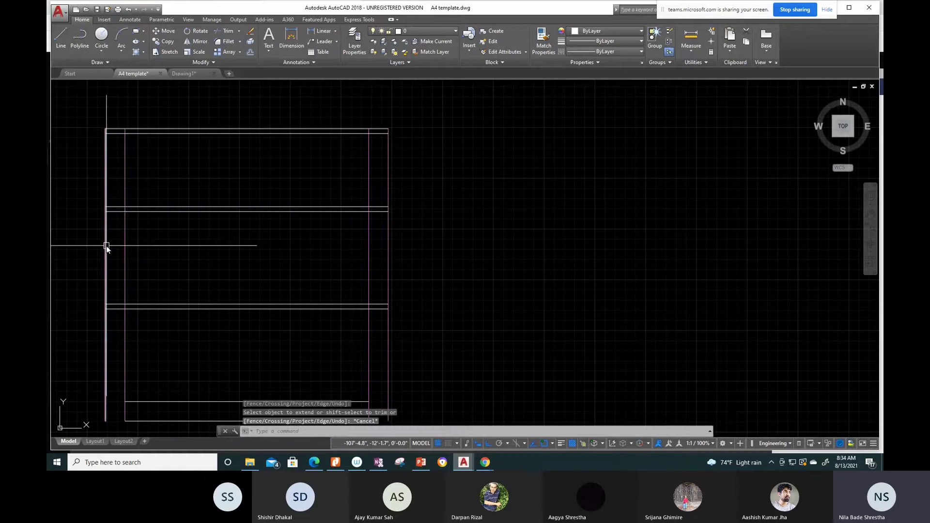
left_click(388, 266)
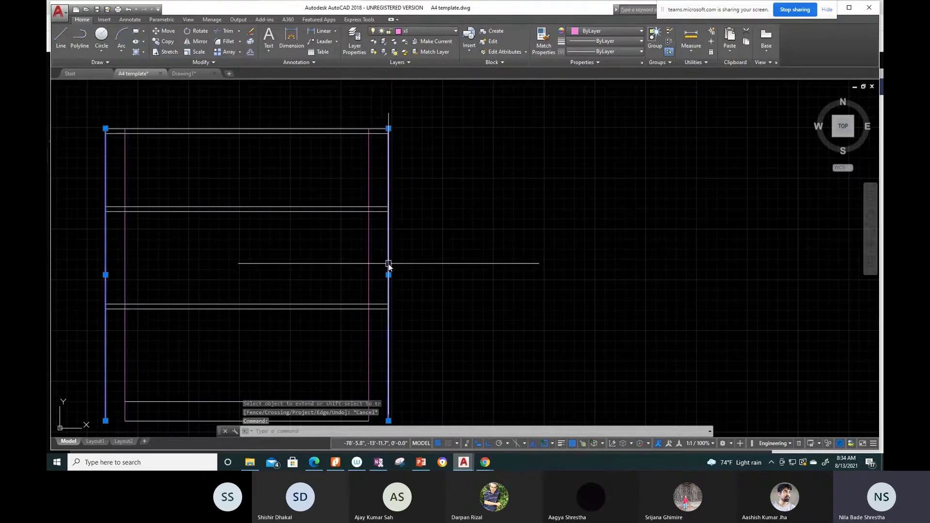
Step: Erase the two outer vertical construction lines
key("Delete")
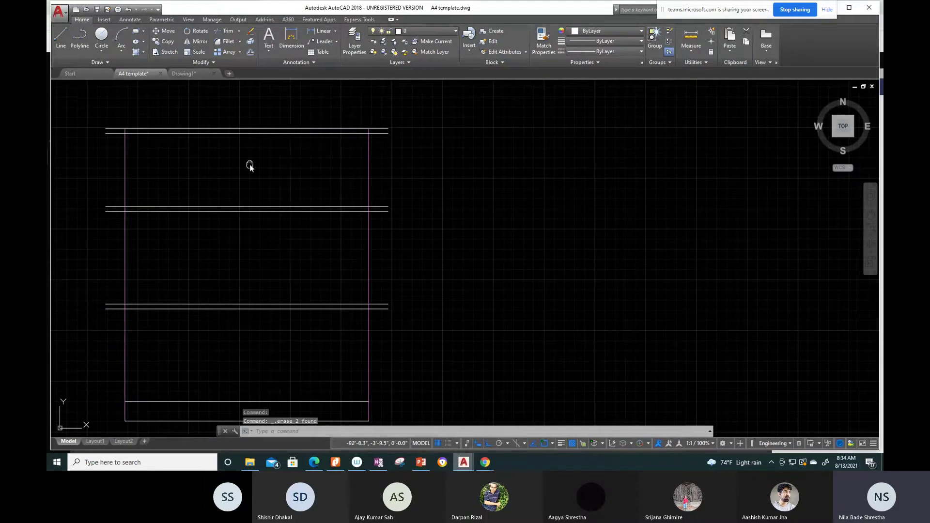
middle_click_drag(238, 165, 295, 174)
scroll(202, 138, "up", 2)
scroll(125, 154, "up", 4)
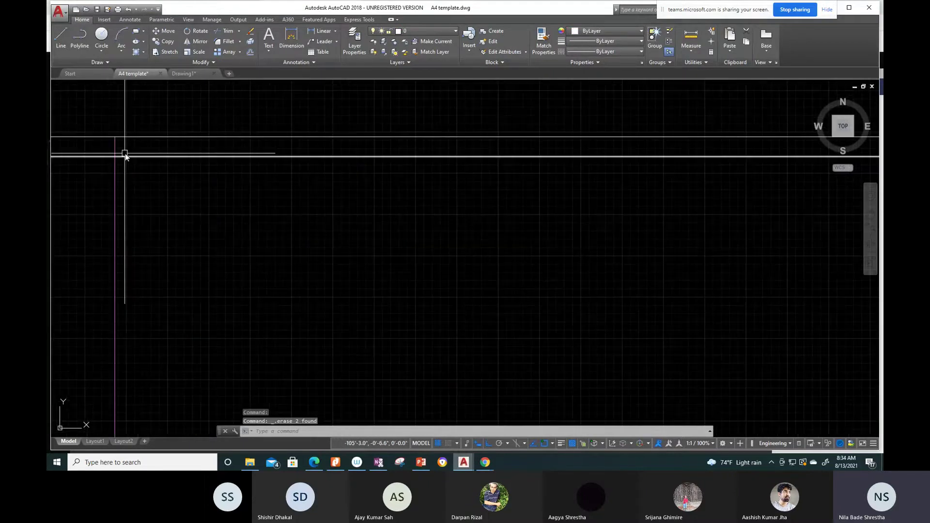
middle_click_drag(125, 154, 196, 163)
scroll(196, 163, "down", 2)
Step: Start a trim pass by window-selecting cutting edges near the frame's top
type("tr")
key("Return")
key("Return")
scroll(189, 188, "up", 1)
left_click(187, 185)
left_click(157, 184)
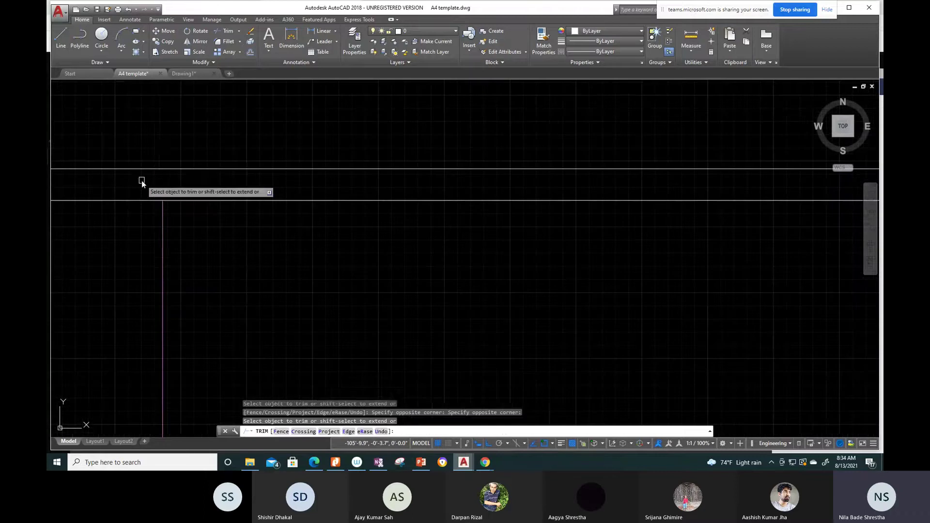
scroll(168, 190, "down", 5)
scroll(418, 193, "up", 6)
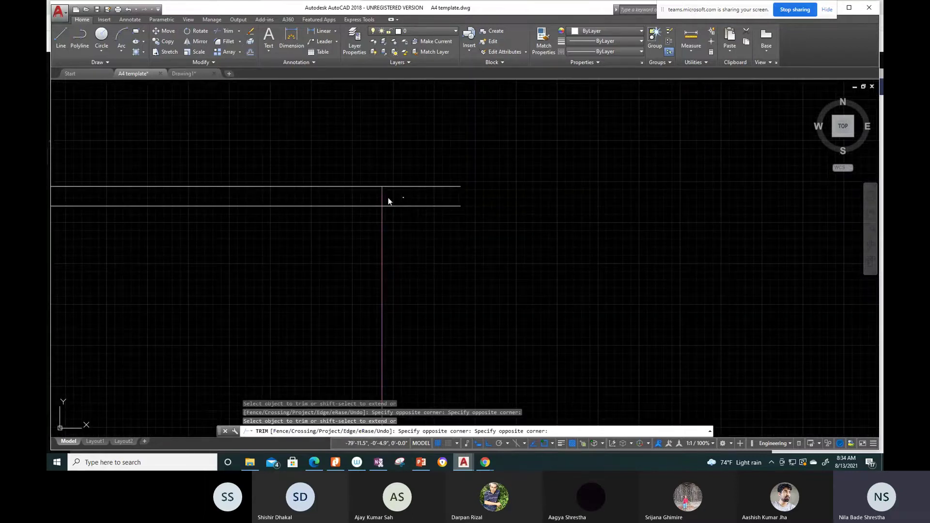
scroll(388, 201, "down", 3)
scroll(316, 258, "down", 3)
Step: Trim the vertical segment between the doubled band lines and end the trim
left_click(234, 252)
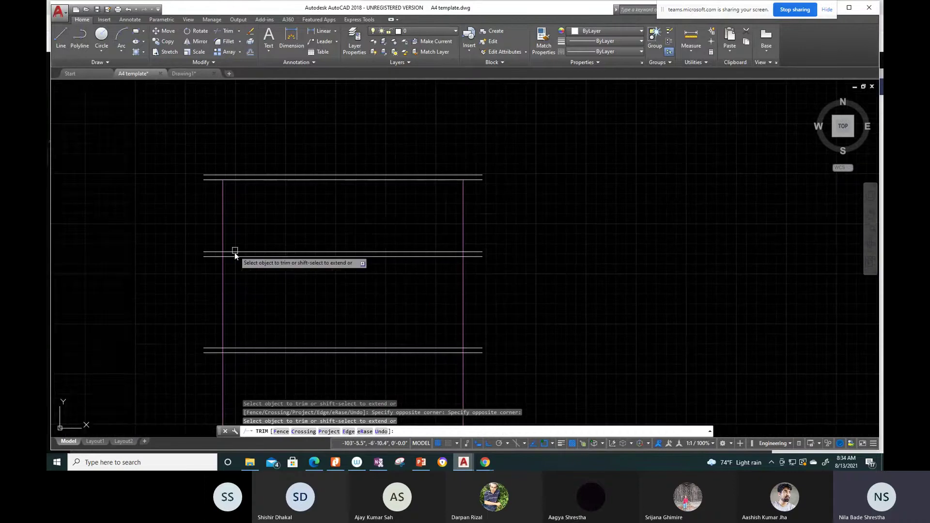
scroll(201, 249, "up", 6)
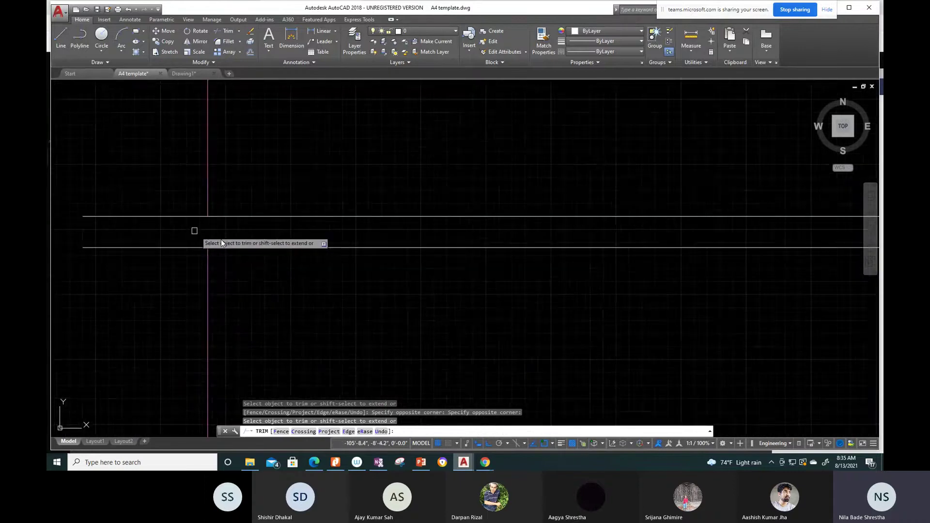
scroll(269, 245, "down", 7)
left_click(268, 245)
scroll(390, 260, "up", 7)
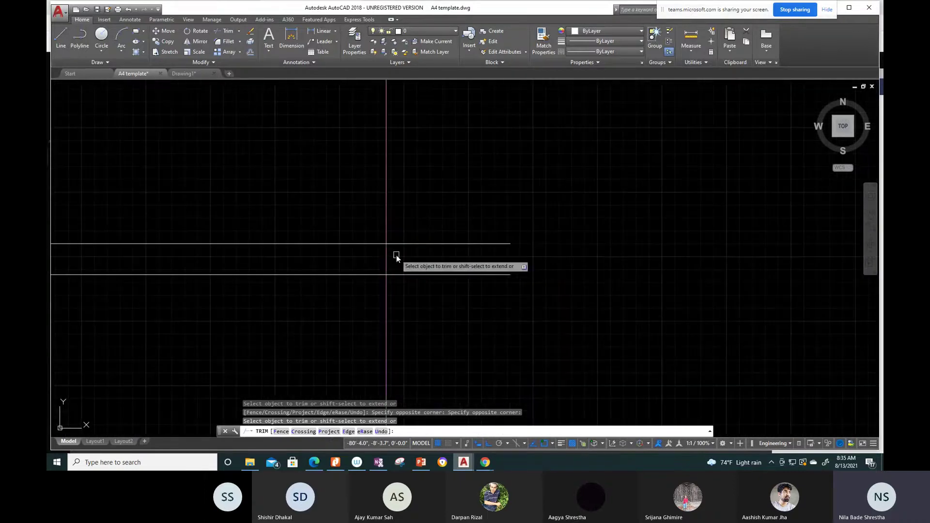
left_click(391, 260)
scroll(354, 293, "down", 5)
scroll(354, 289, "down", 2)
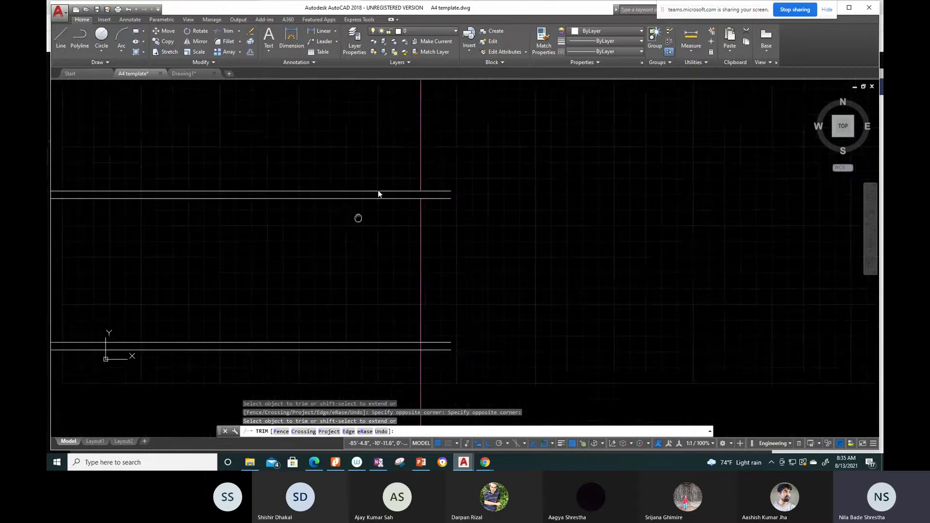
scroll(324, 247, "up", 2)
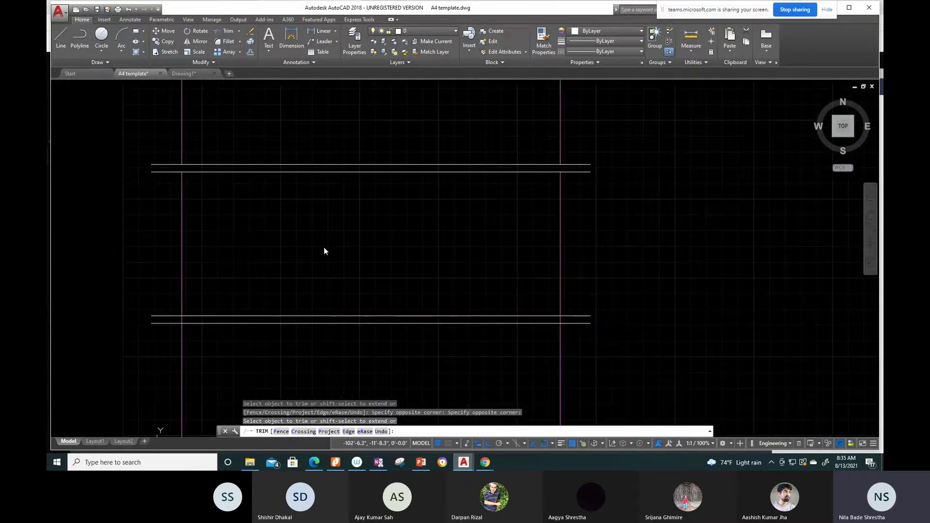
scroll(323, 247, "down", 2)
scroll(248, 266, "up", 2)
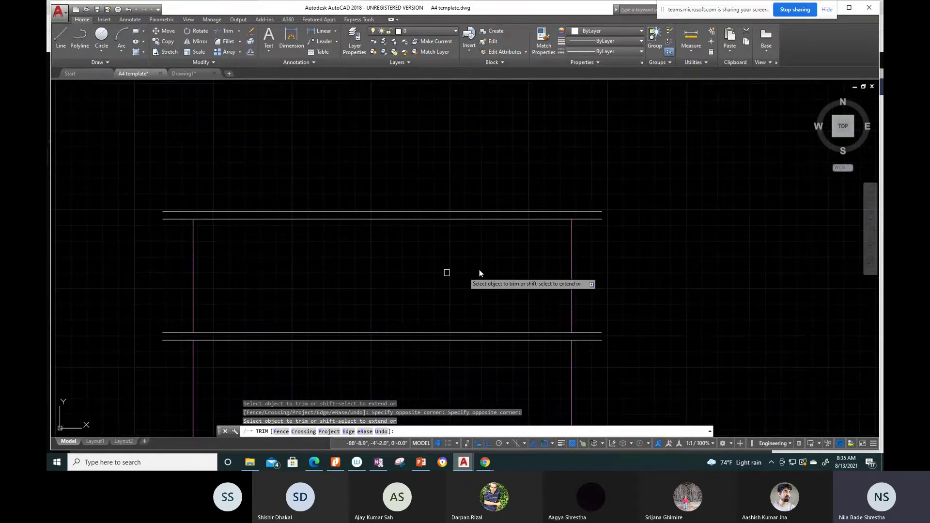
middle_click_drag(589, 278, 638, 239)
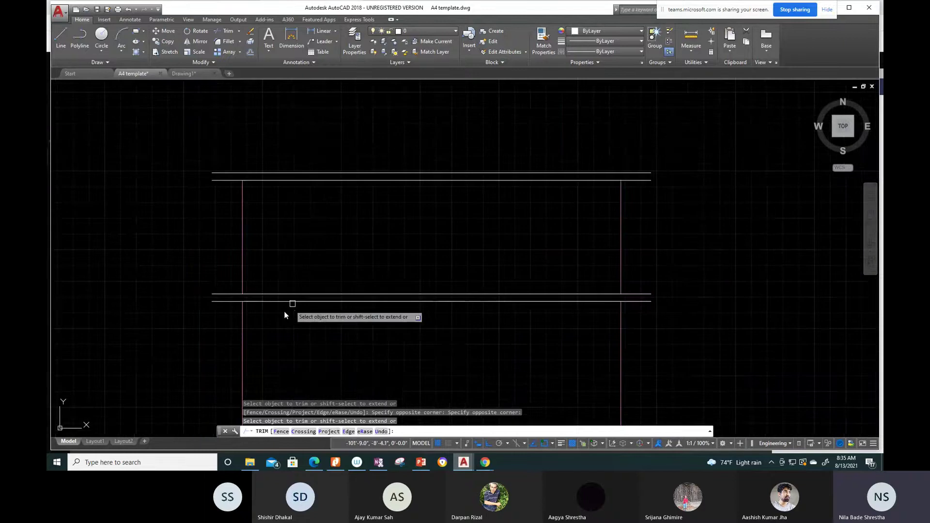
key("Escape")
Step: Attempt short vertical closing lines at the frame's top corners, cancelling each
type("l")
key("Return")
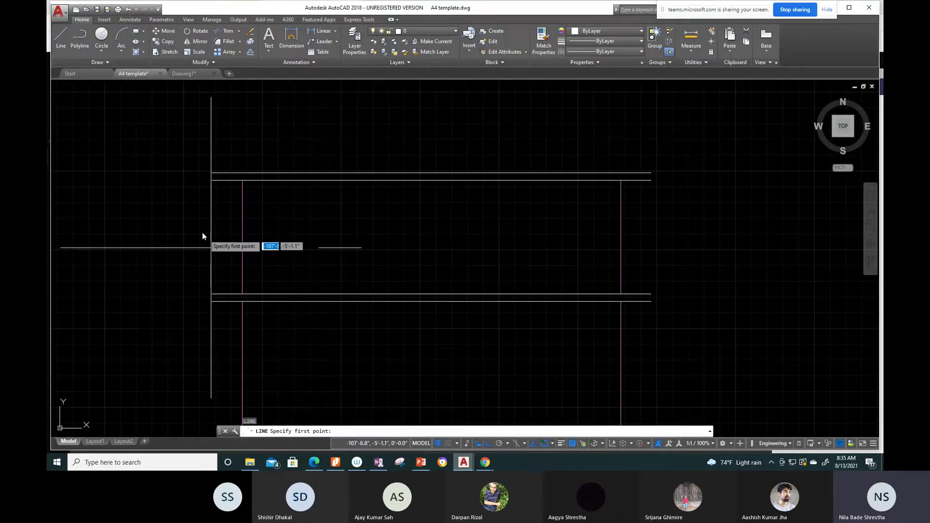
scroll(202, 180, "up", 2)
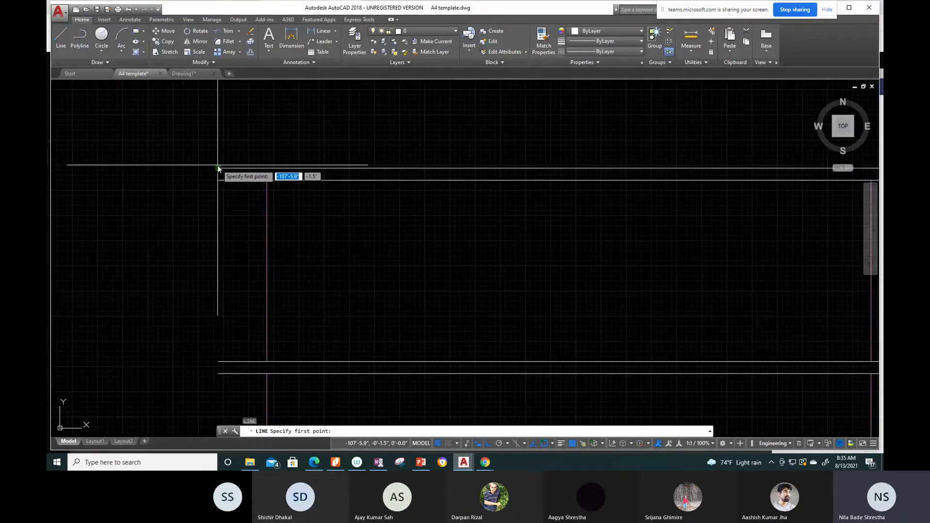
left_click(217, 165)
key("Escape")
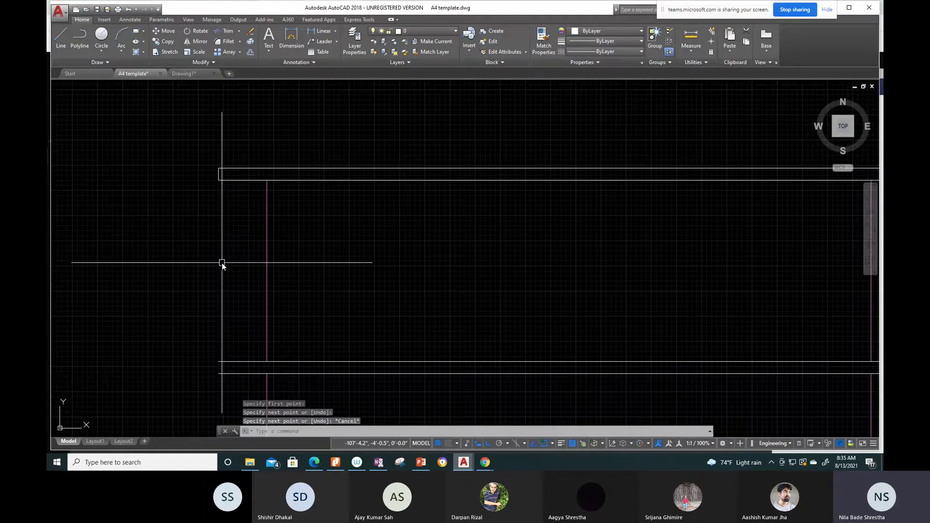
scroll(222, 264, "down", 3)
scroll(482, 220, "up", 4)
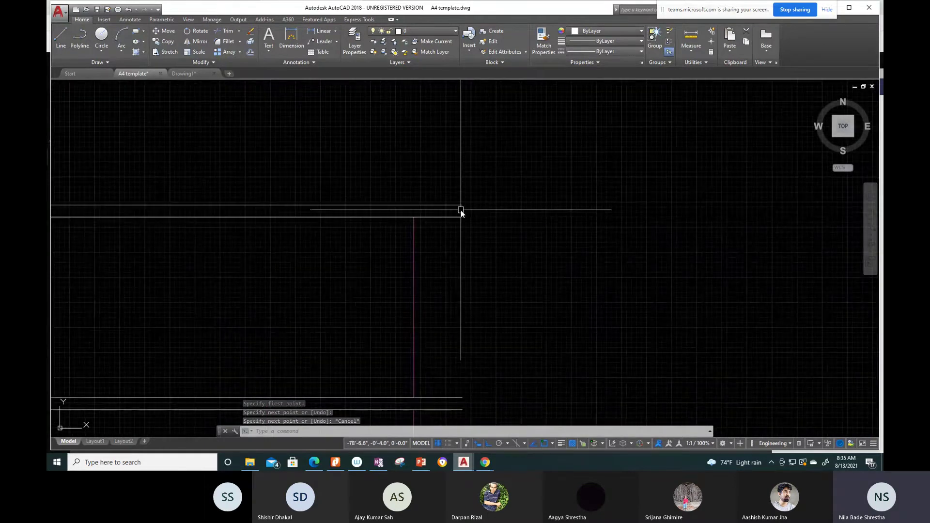
key("Return")
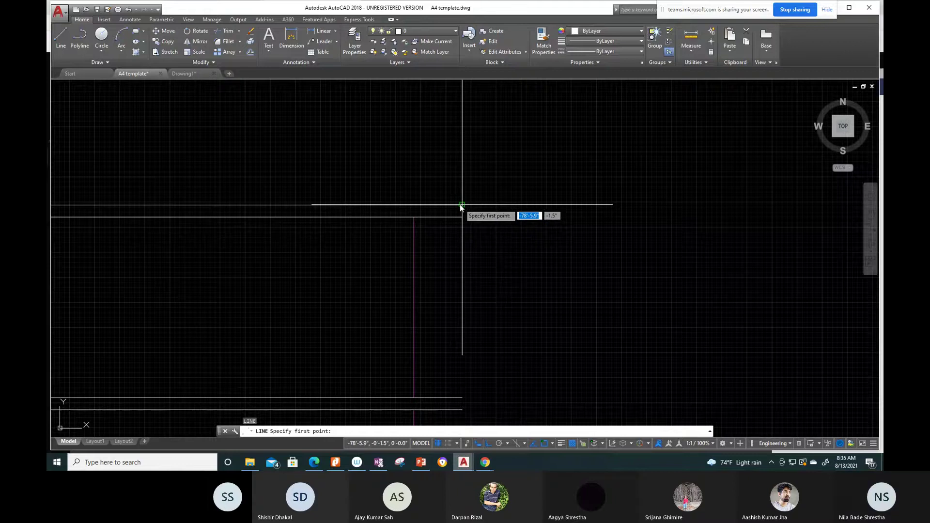
left_click(461, 205)
left_click(462, 218)
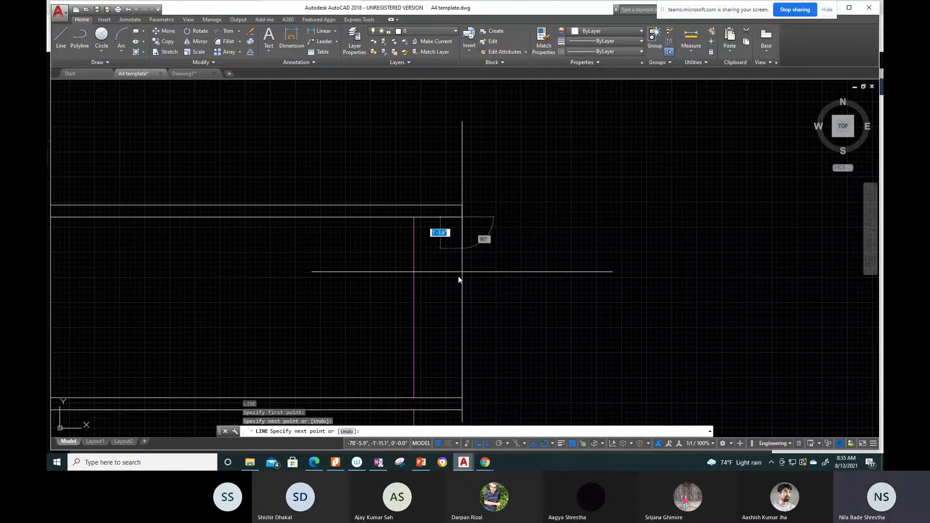
key("Escape")
scroll(407, 194, "down", 5)
scroll(301, 281, "up", 5)
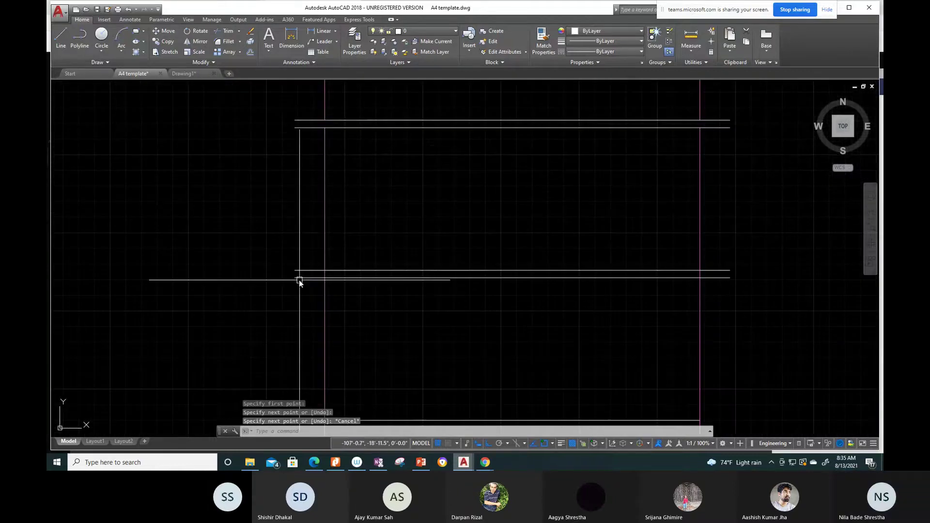
Step: Try a short vertical closing segment down from a band endpoint, then another at the upper band
key("space")
scroll(297, 271, "up", 2)
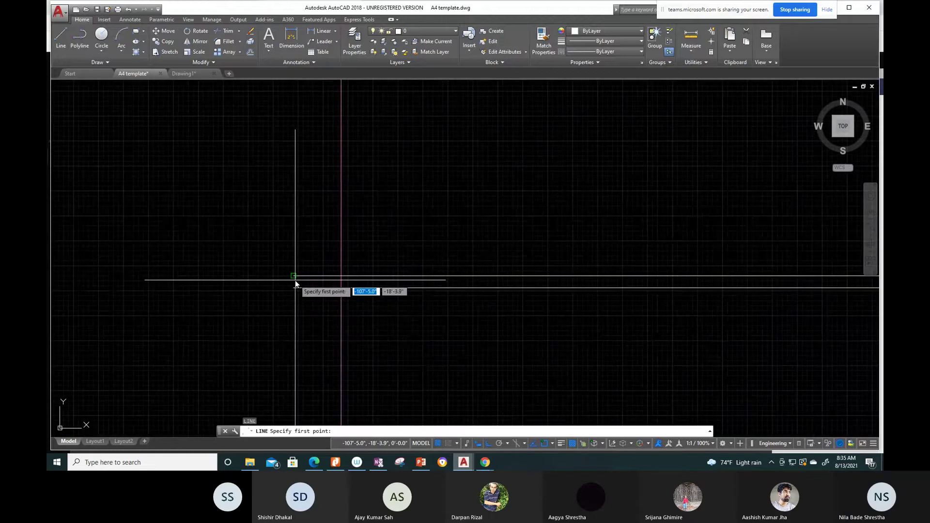
left_click(294, 280)
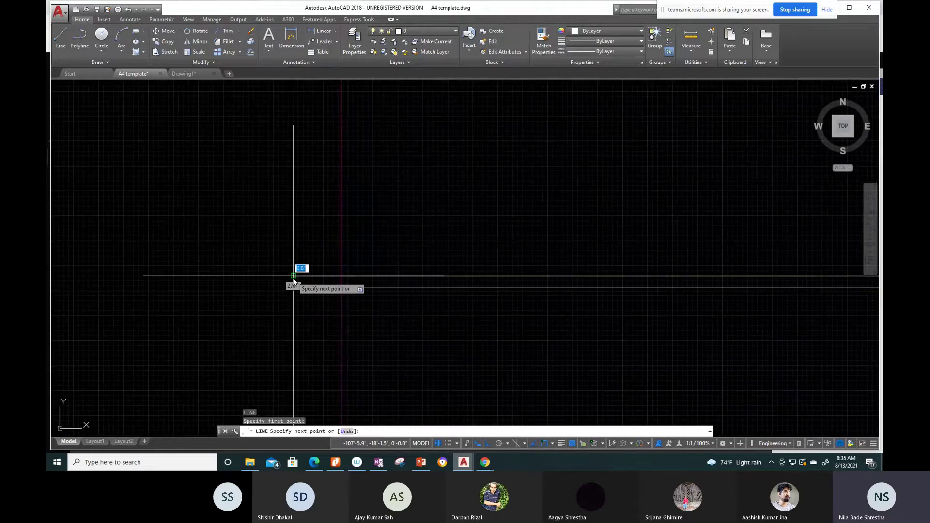
left_click(293, 287)
key("Escape")
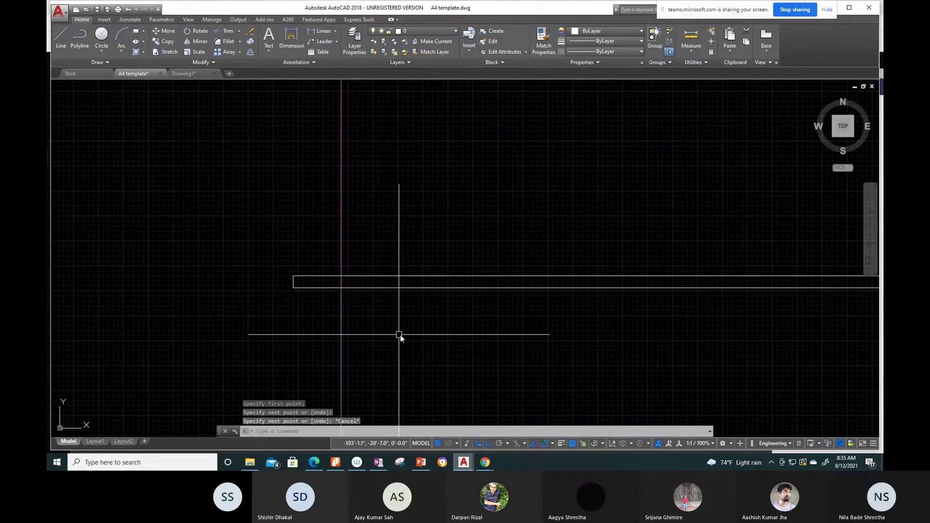
scroll(400, 335, "down", 3)
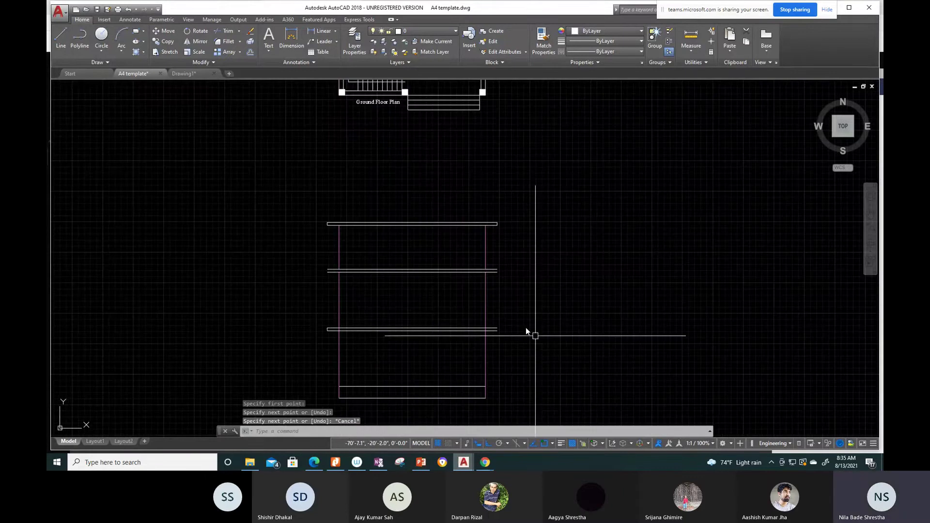
scroll(528, 329, "up", 5)
key("Return")
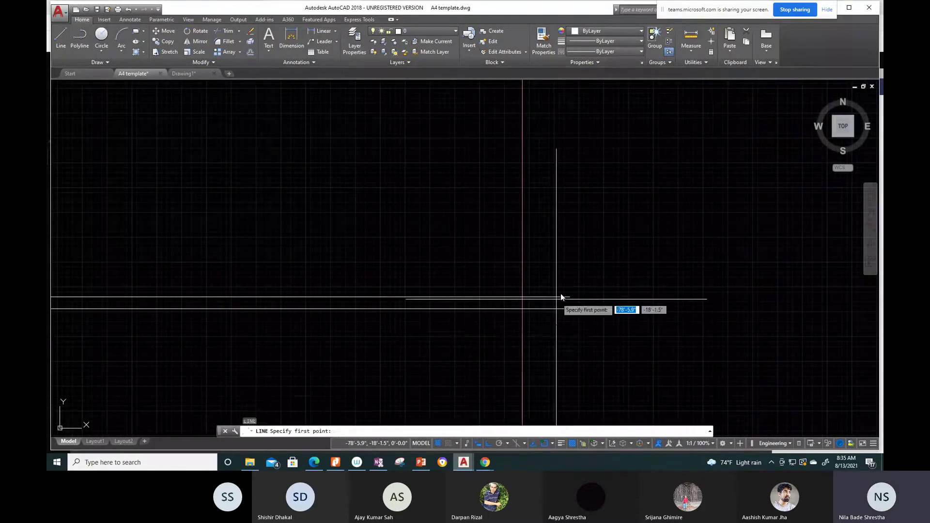
scroll(560, 293, "up", 2)
left_click(573, 302)
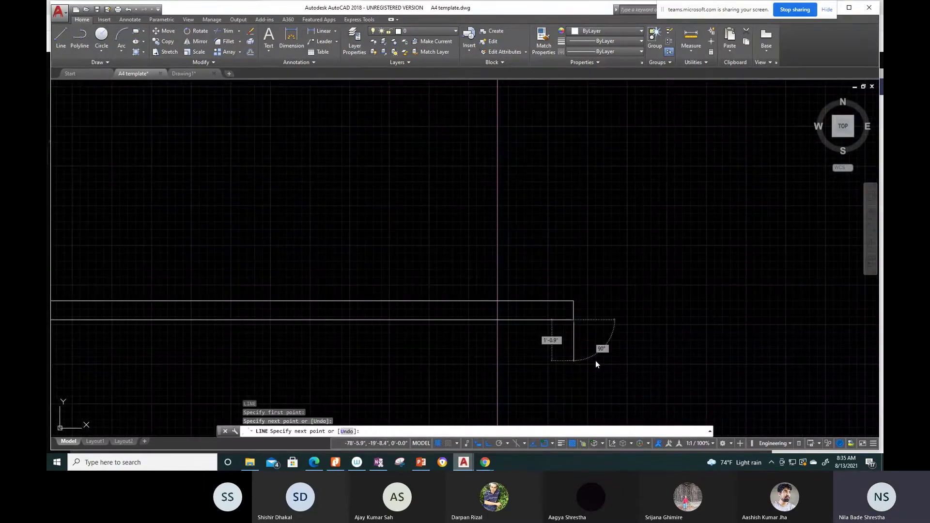
key("Escape")
scroll(521, 207, "down", 6)
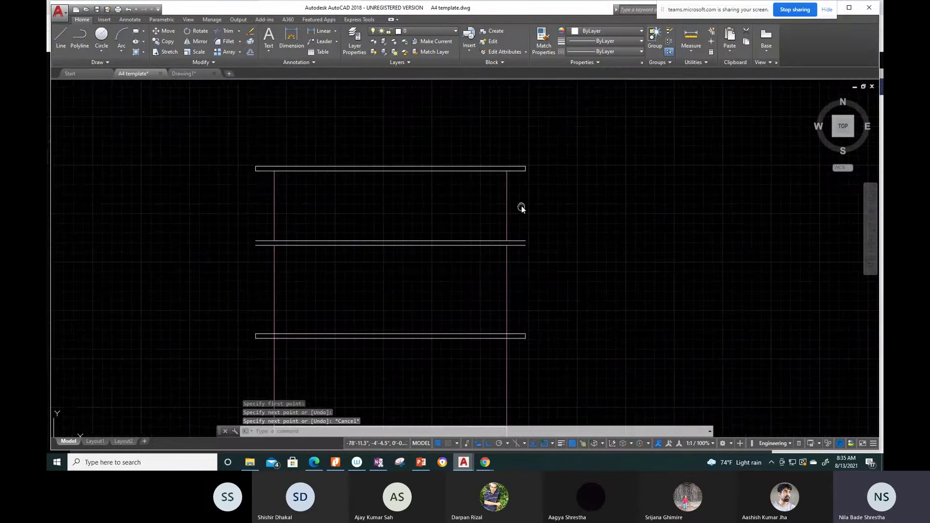
scroll(531, 284, "up", 6)
Step: Try closing lines at the bands' upper and left ends, cancelling without adding any
type("l")
key("Return")
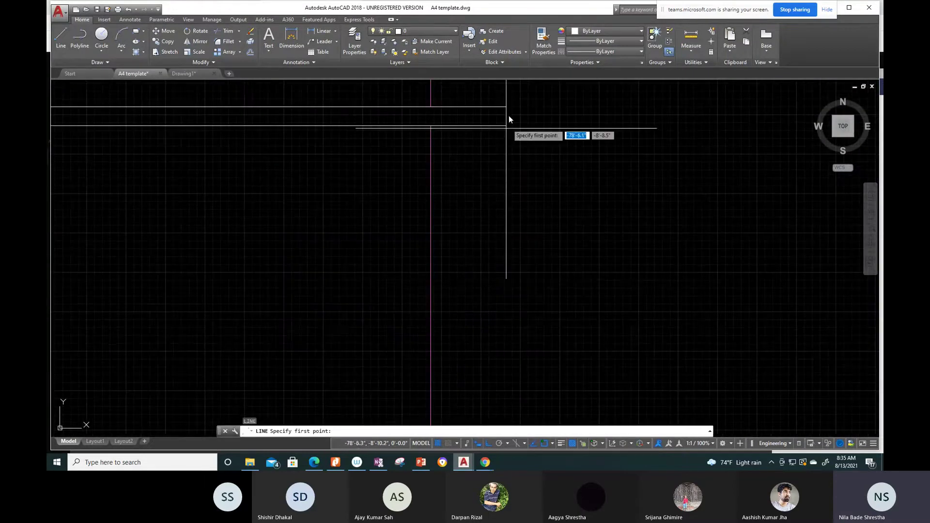
left_click(508, 108)
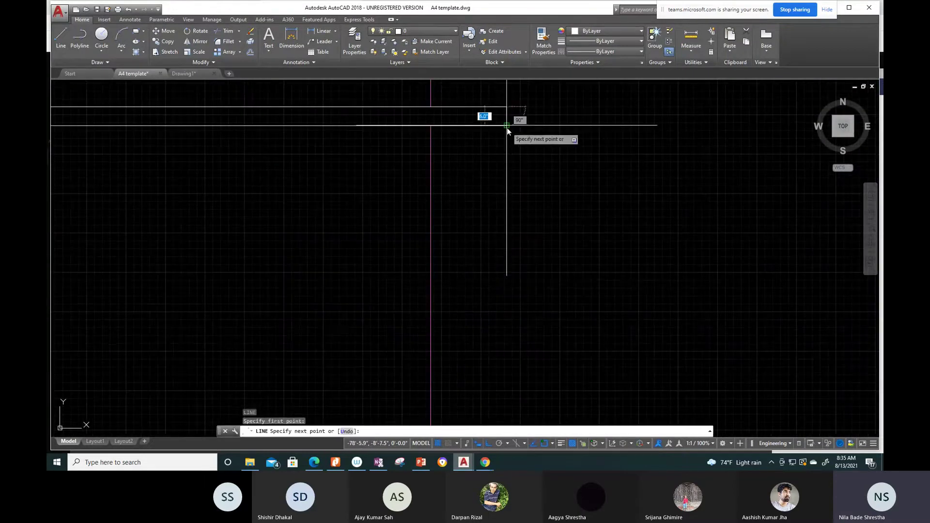
key("Escape")
middle_click_drag(391, 201, 494, 219)
scroll(494, 220, "down", 3)
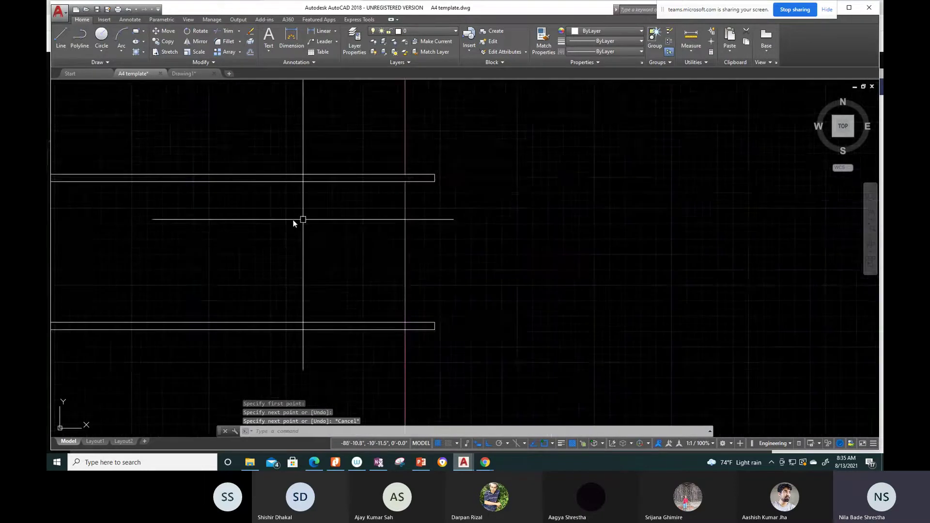
middle_click_drag(305, 218, 328, 239)
key("Return")
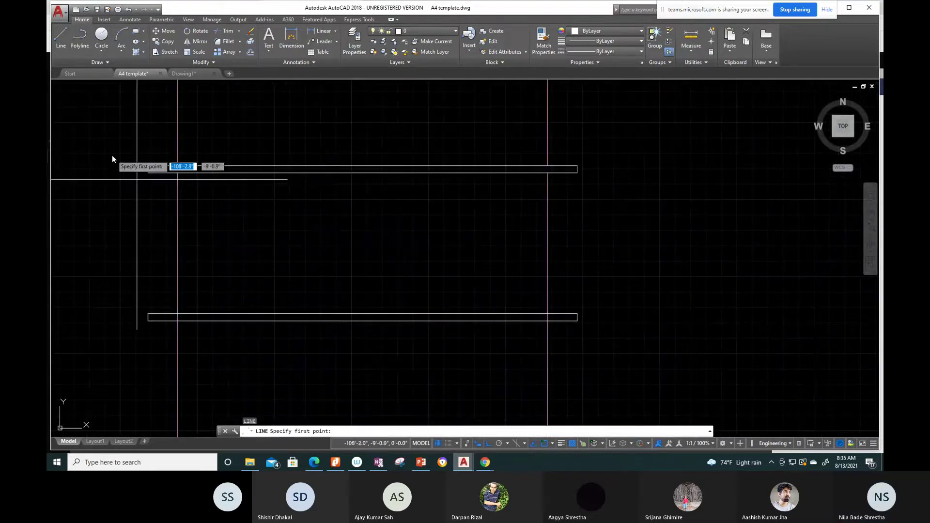
scroll(155, 170, "up", 3)
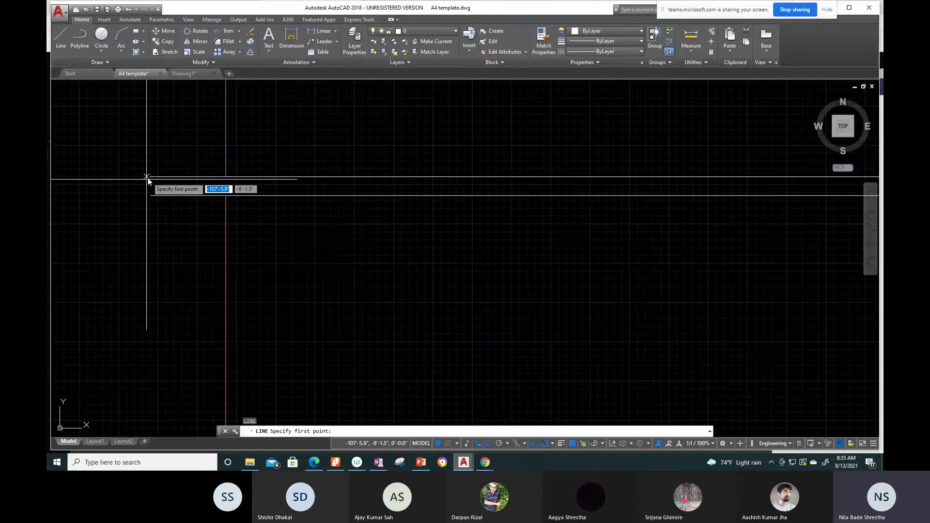
left_click(148, 178)
key("Escape")
key("Return")
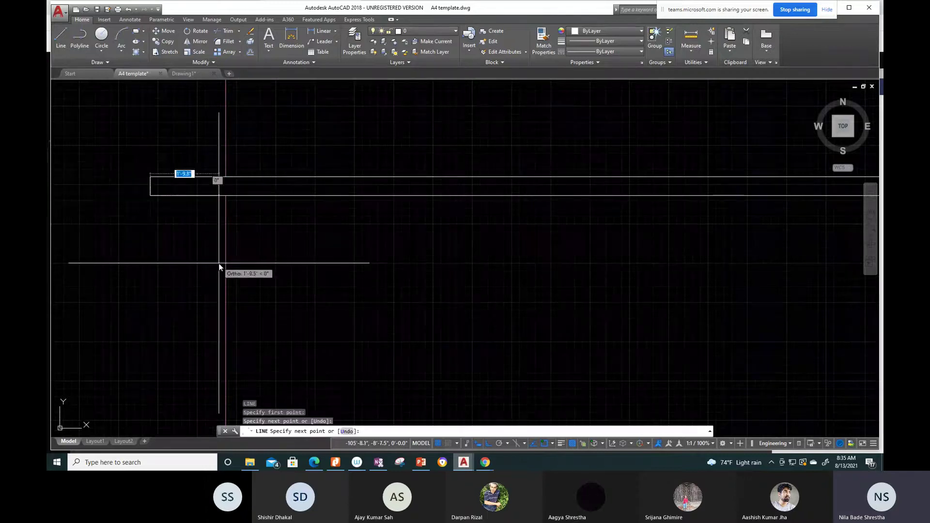
key("Escape")
scroll(287, 306, "down", 4)
scroll(280, 237, "down", 3)
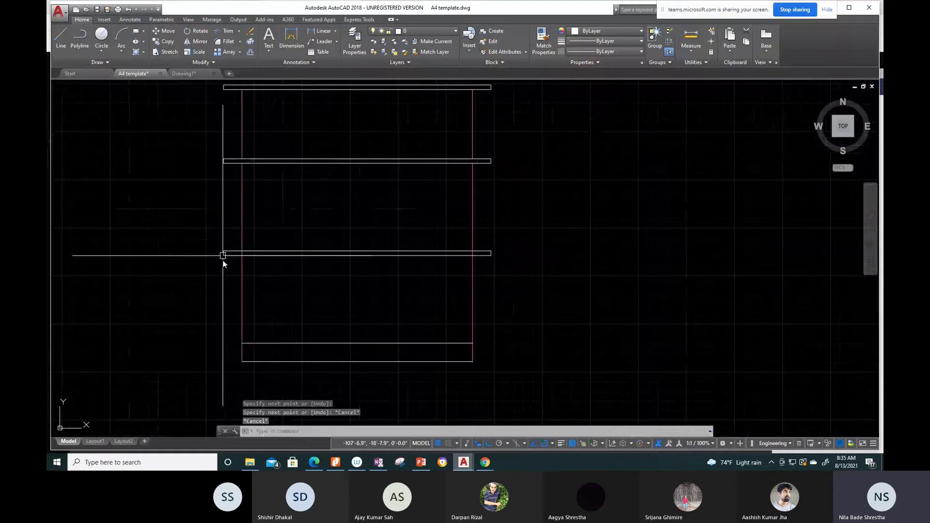
Step: Start trimming the construction frame and begin selecting its overhanging lines
scroll(223, 255, "up", 5)
type("tr")
key("Return")
key("Return")
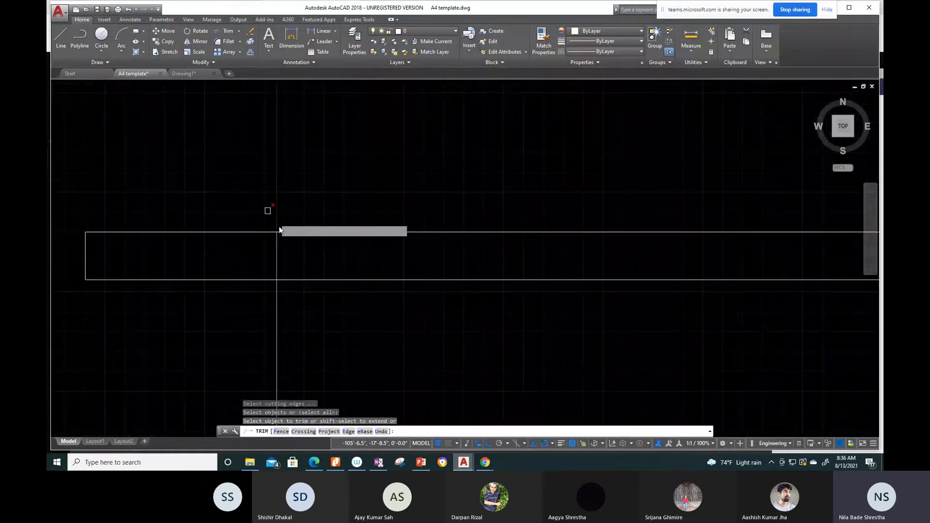
scroll(269, 256, "down", 3)
scroll(350, 283, "down", 2)
middle_click_drag(351, 284, 473, 264)
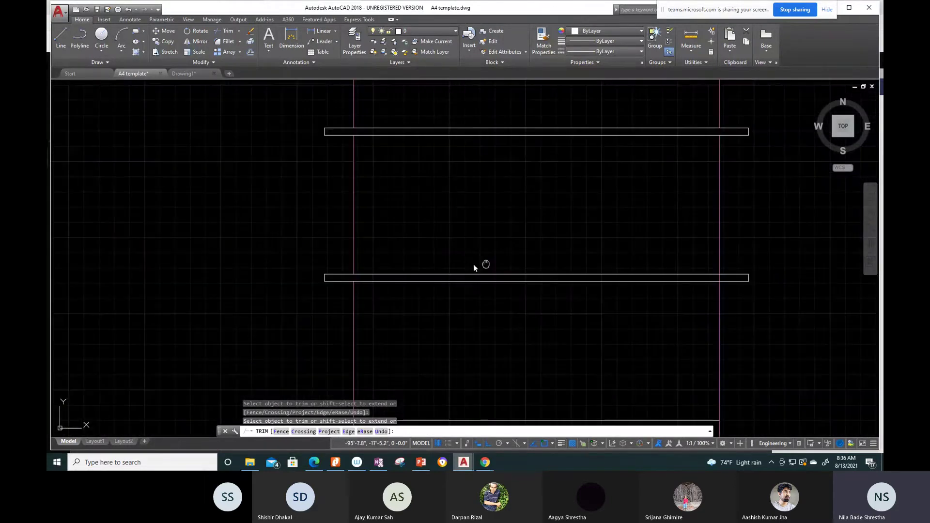
scroll(519, 280, "up", 3)
left_click(766, 314)
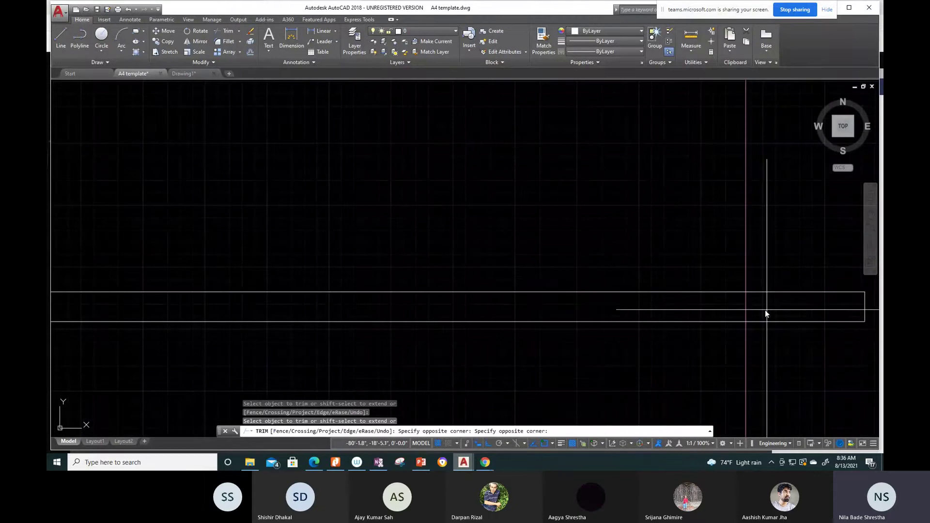
Step: Survey the frame rectangles below the Ground Floor Plan, then cancel the trim unchanged
scroll(671, 320, "down", 8)
middle_click_drag(664, 324, 697, 198)
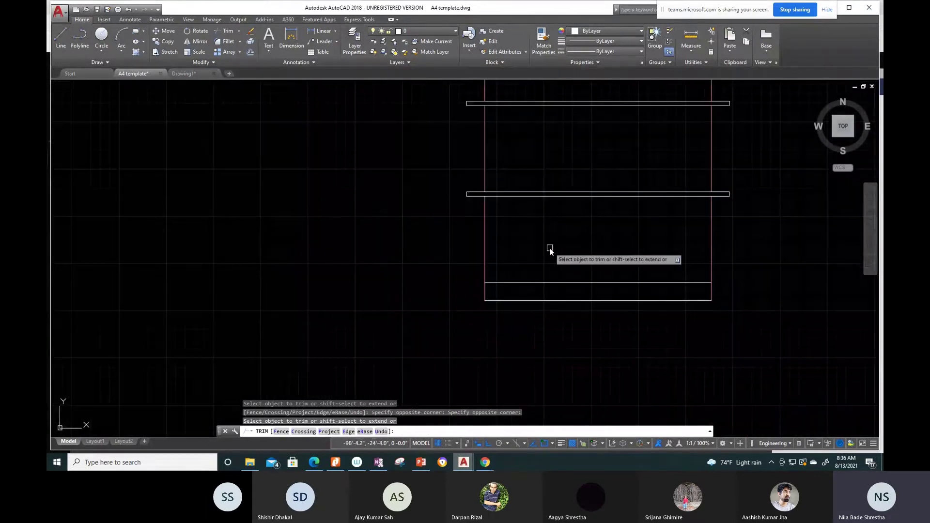
mouse_move(550, 249)
middle_mouse_down()
mouse_move(510, 287)
mouse_move(416, 258)
middle_mouse_up()
scroll(394, 272, "down", 2)
scroll(397, 245, "down", 2)
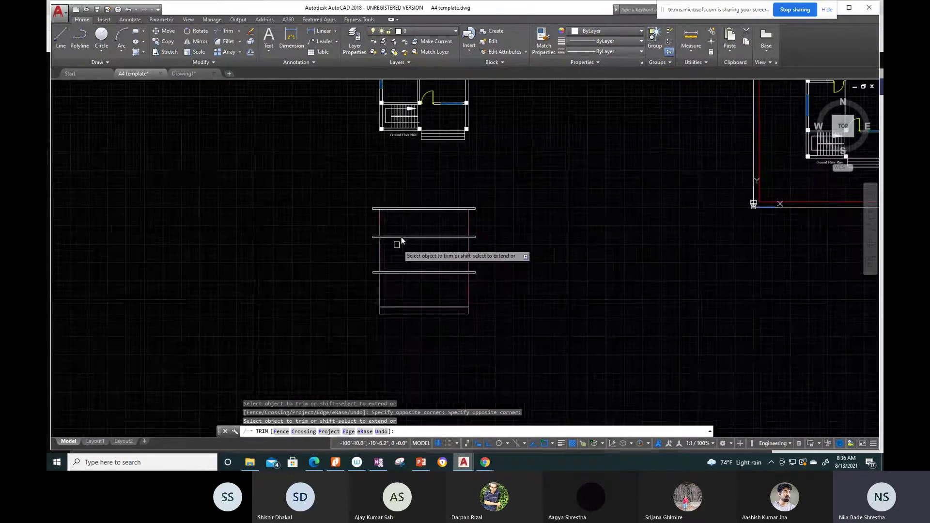
scroll(406, 138, "up", 2)
scroll(409, 183, "up", 1)
scroll(429, 94, "up", 3)
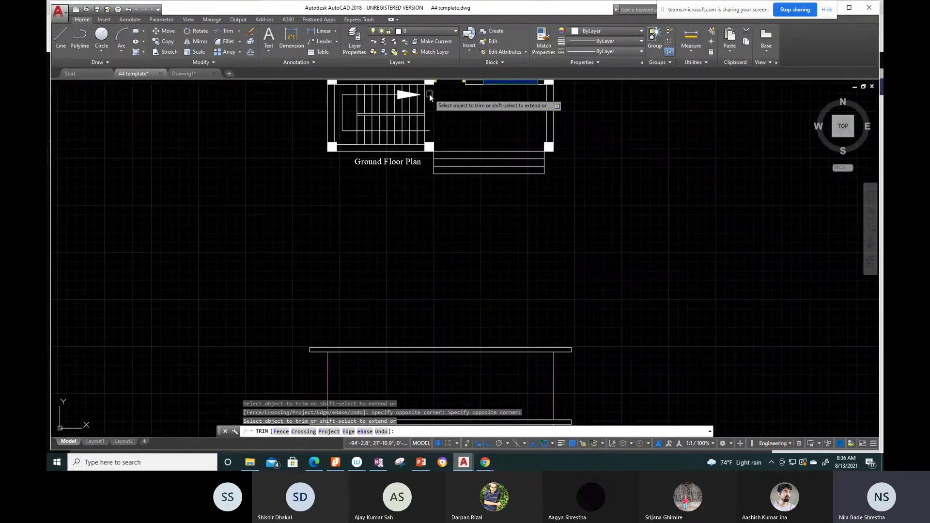
middle_click_drag(429, 94, 422, 149)
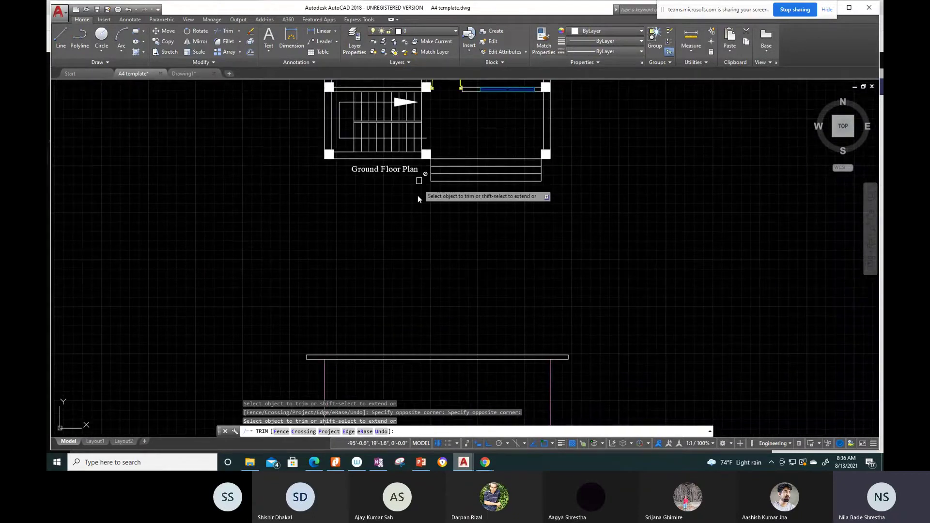
mouse_move(417, 269)
middle_mouse_down()
mouse_move(417, 249)
mouse_move(415, 260)
middle_mouse_up()
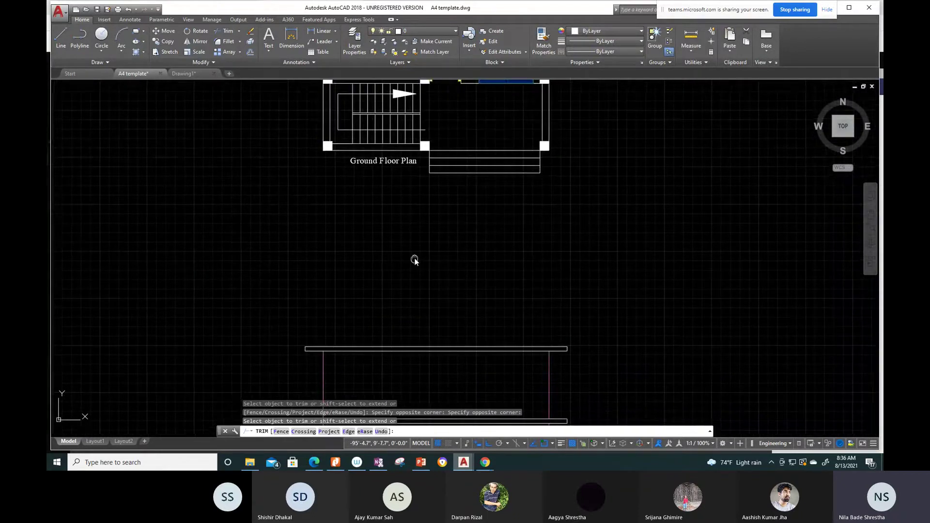
key("Escape")
scroll(402, 253, "down", 2)
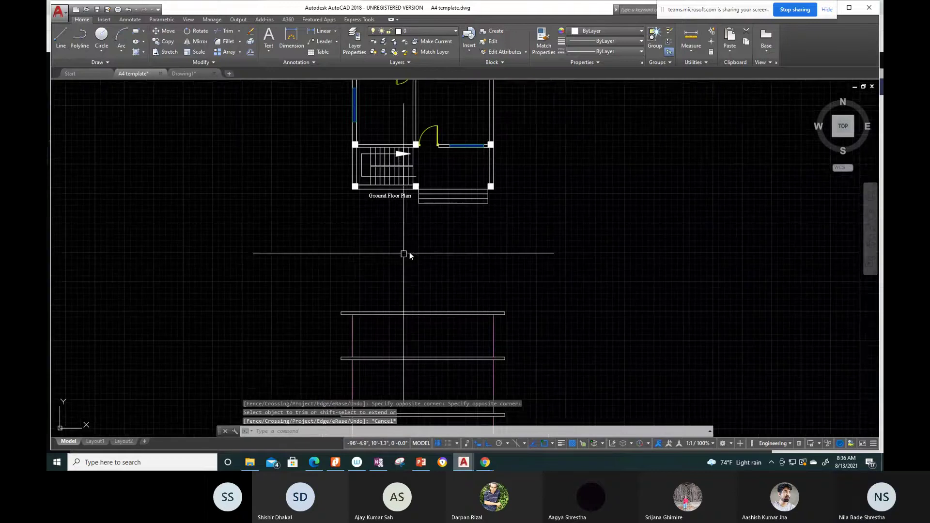
middle_click_drag(409, 252, 389, 248)
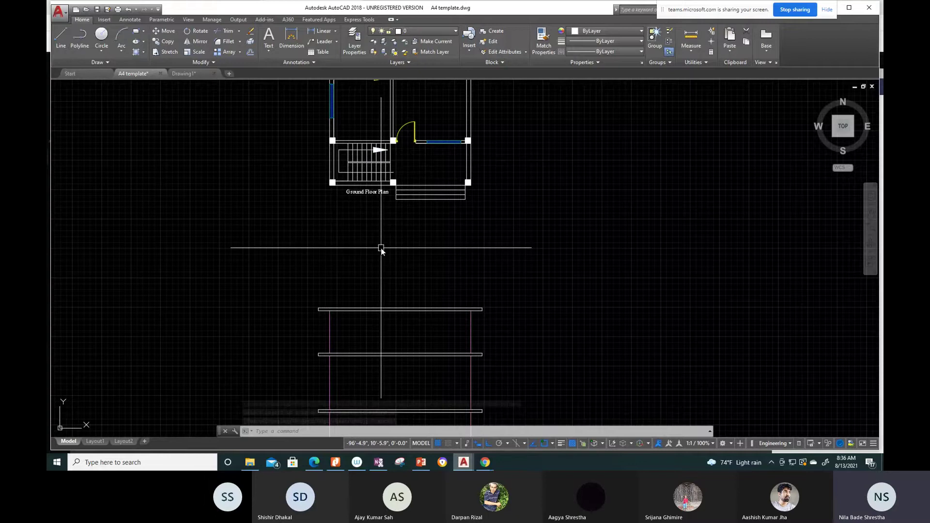
Step: Make xl the current layer from the Layers dropdown, cancelling the pending vertical xline
type("xl")
key("Return")
scroll(381, 249, "up", 4)
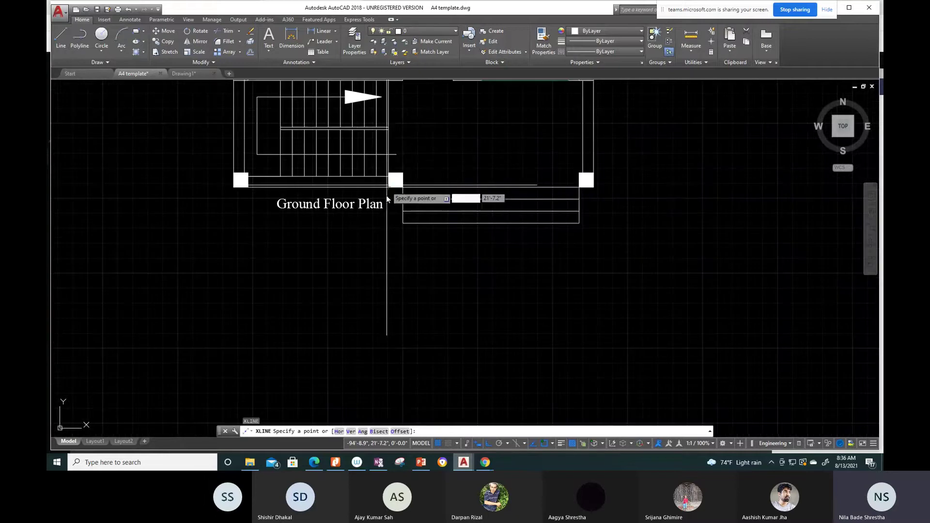
type("v")
key("Return")
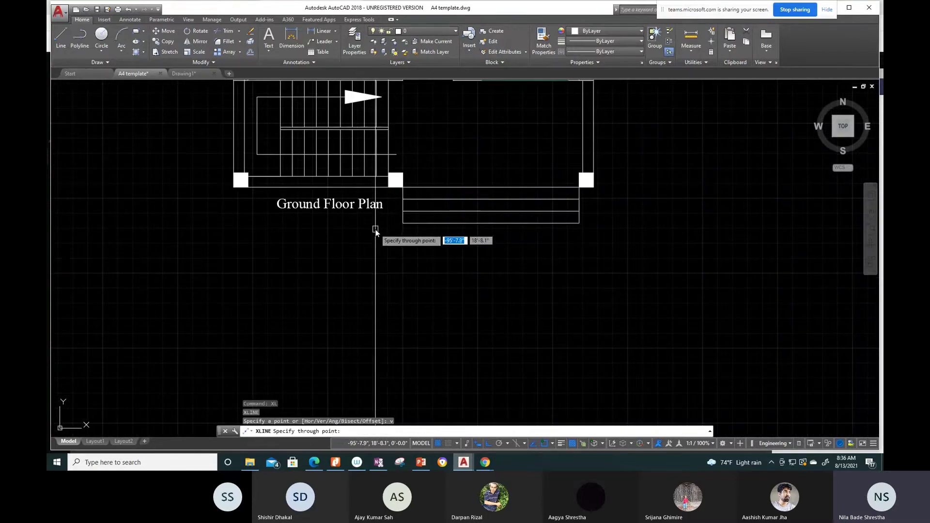
left_click(455, 29)
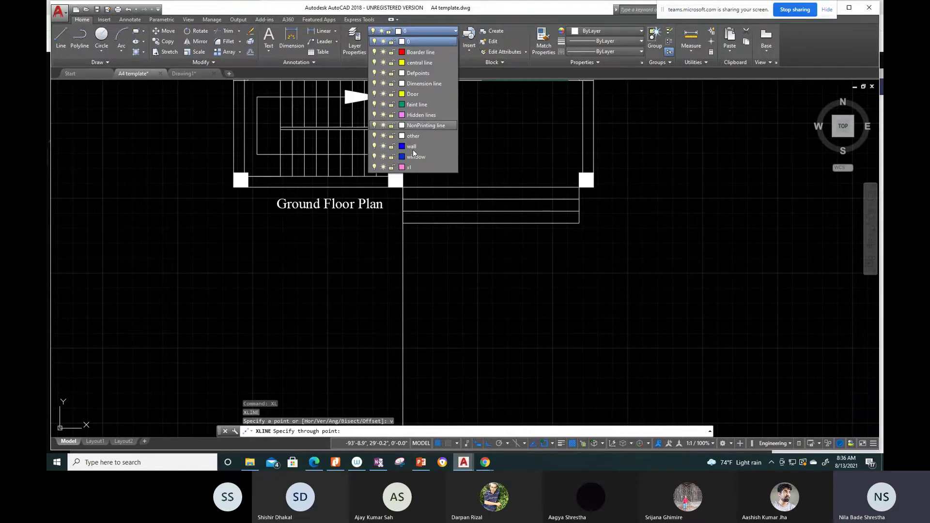
left_click(409, 167)
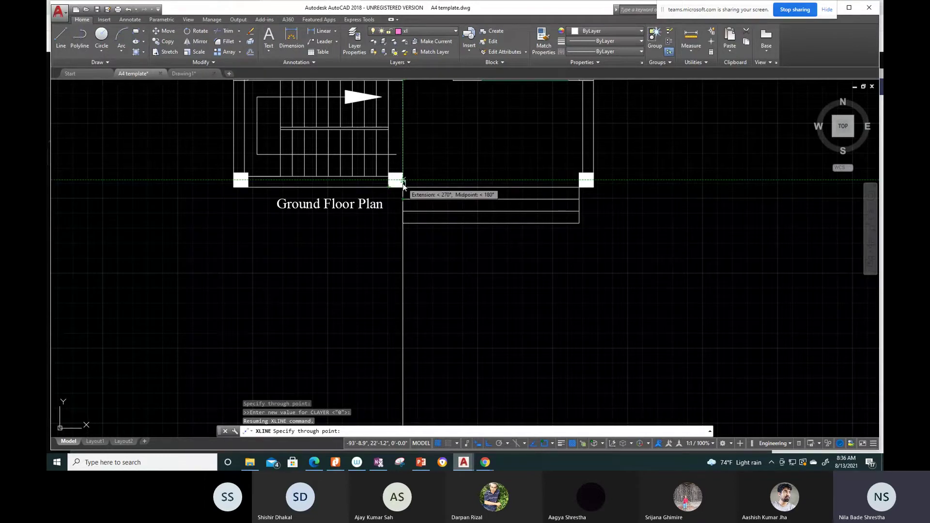
key("Escape")
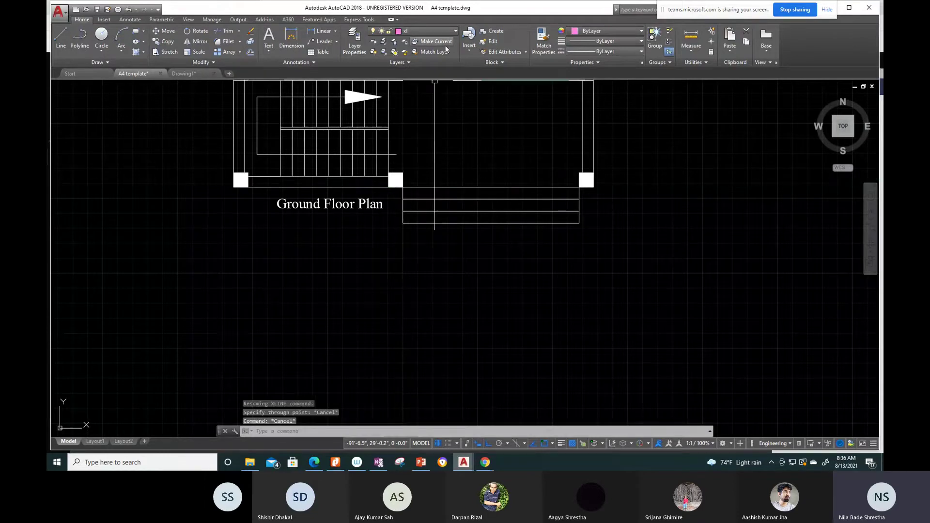
Step: Drop a vertical xline from the Ground Floor Plan's column corner down through the frame
key("Return")
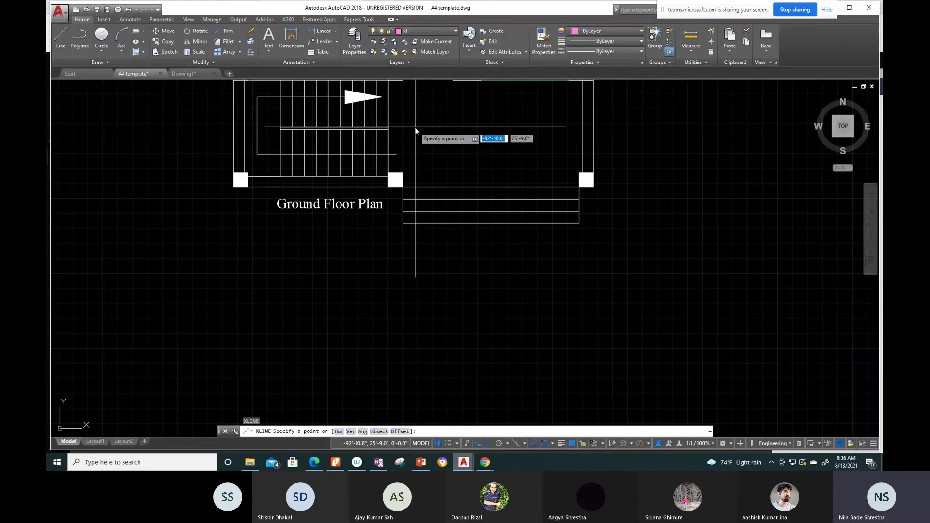
type("v")
key("Return")
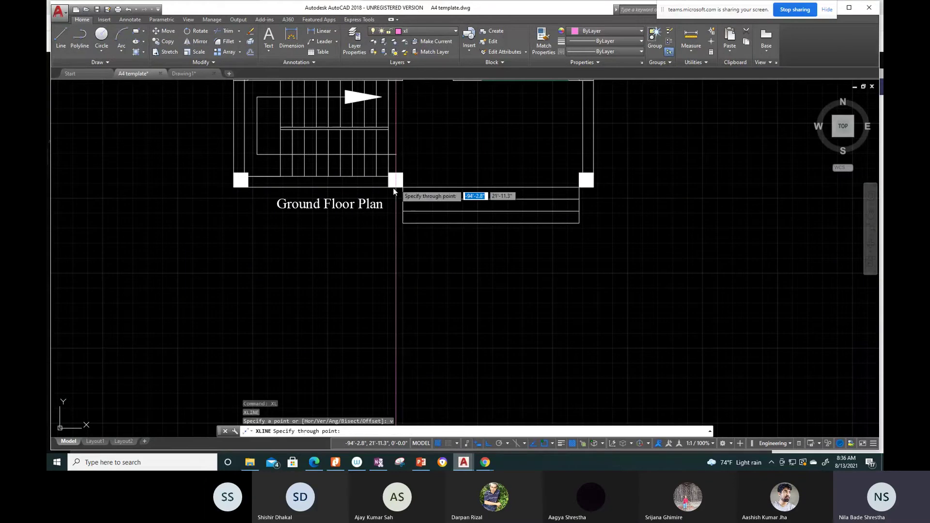
left_click(389, 188)
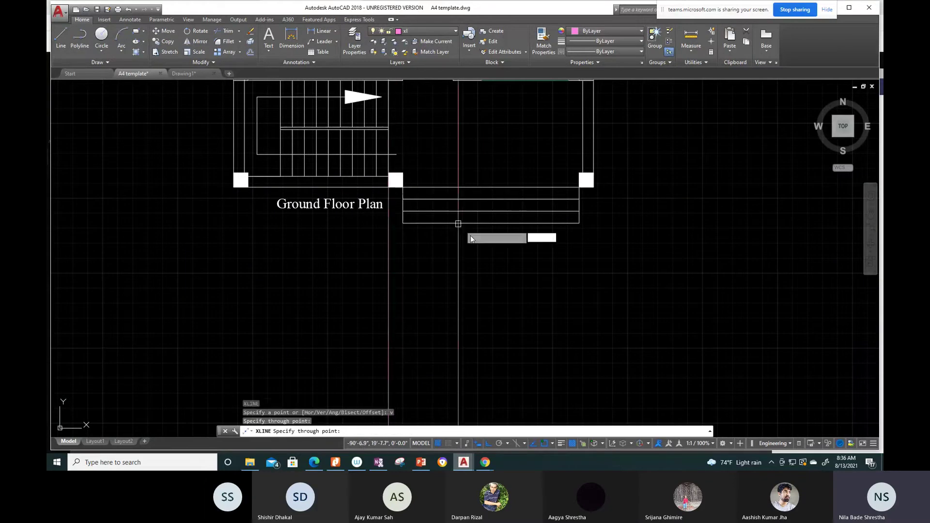
key("Escape")
scroll(434, 240, "down", 5)
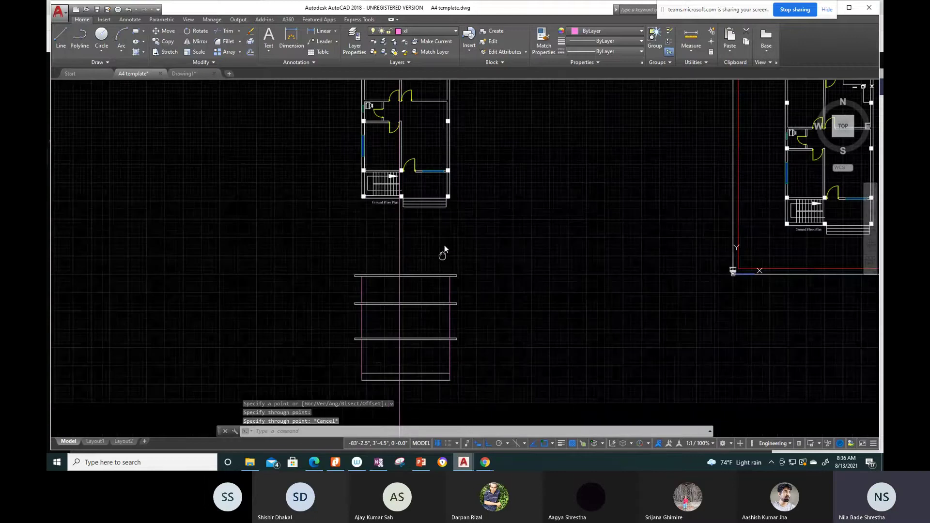
middle_click_drag(443, 249, 490, 253)
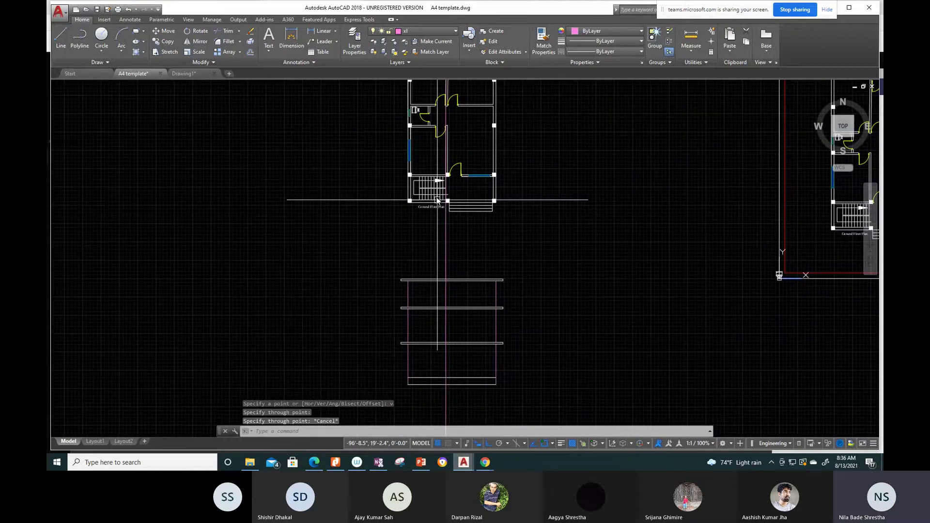
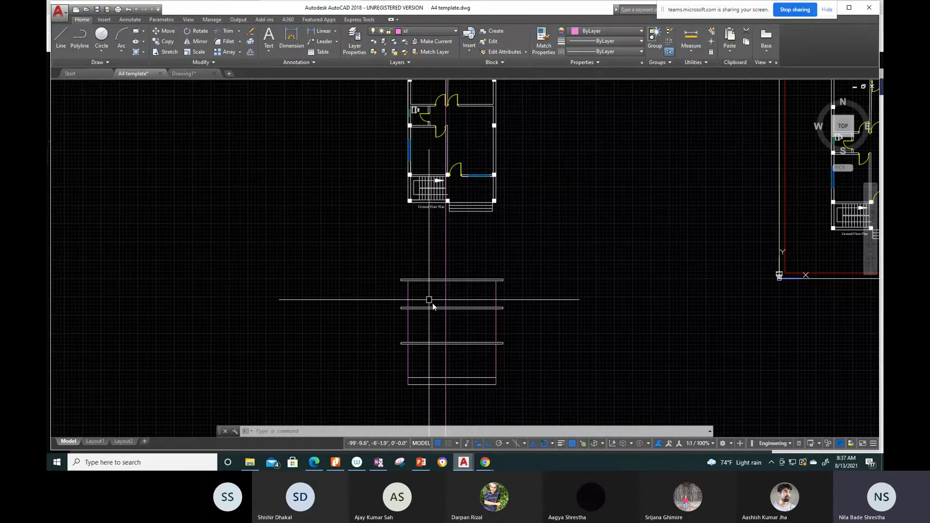
Step: Trim the lower and middle slab lines between the left wall and centre line
scroll(431, 334, "up", 4)
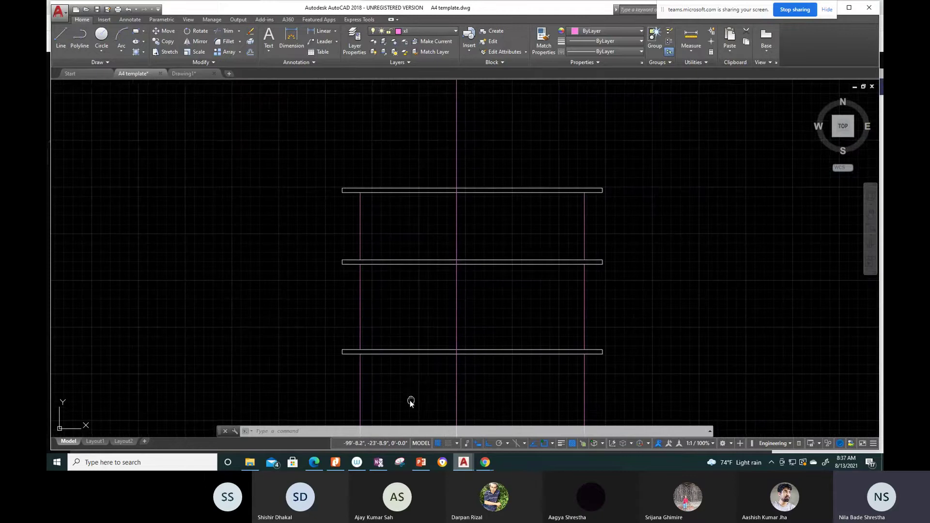
middle_click_drag(409, 400, 401, 351)
middle_click_drag(399, 183, 395, 272)
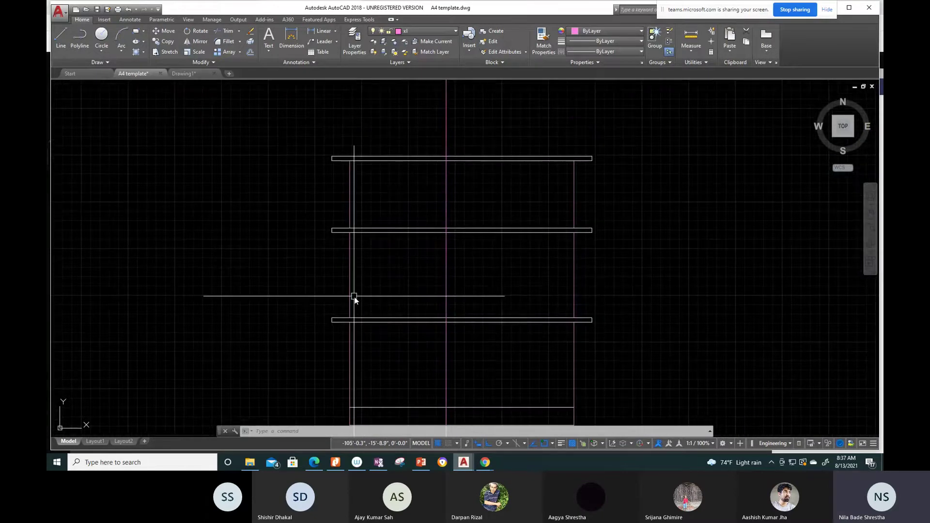
key("Escape")
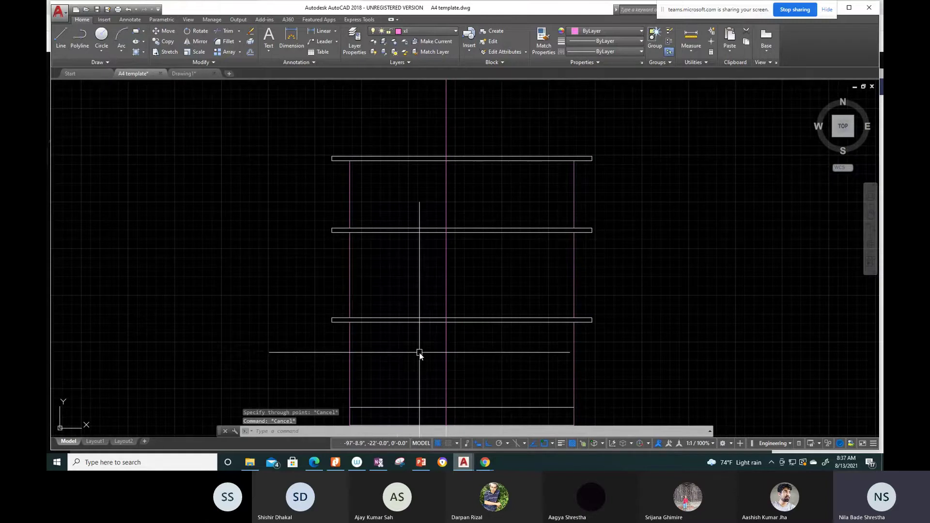
type("tr")
key("Return")
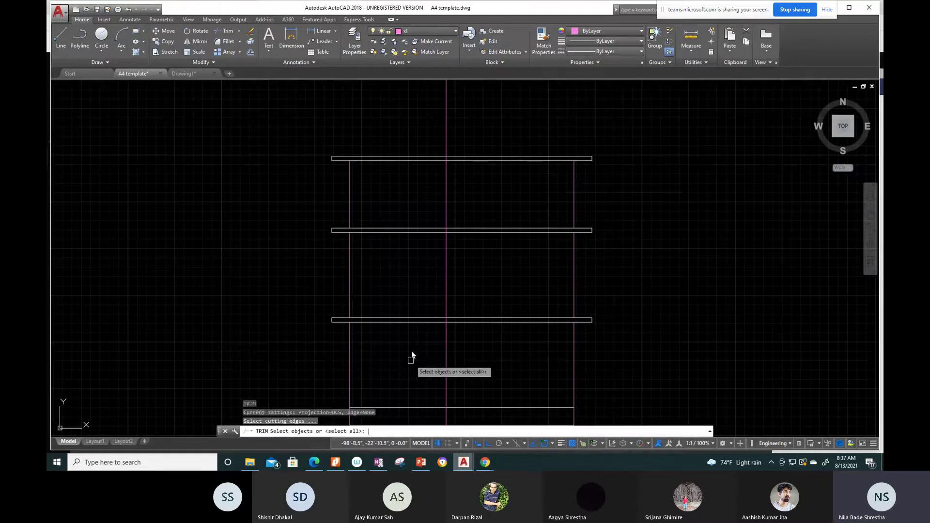
key("Return")
left_click(429, 355)
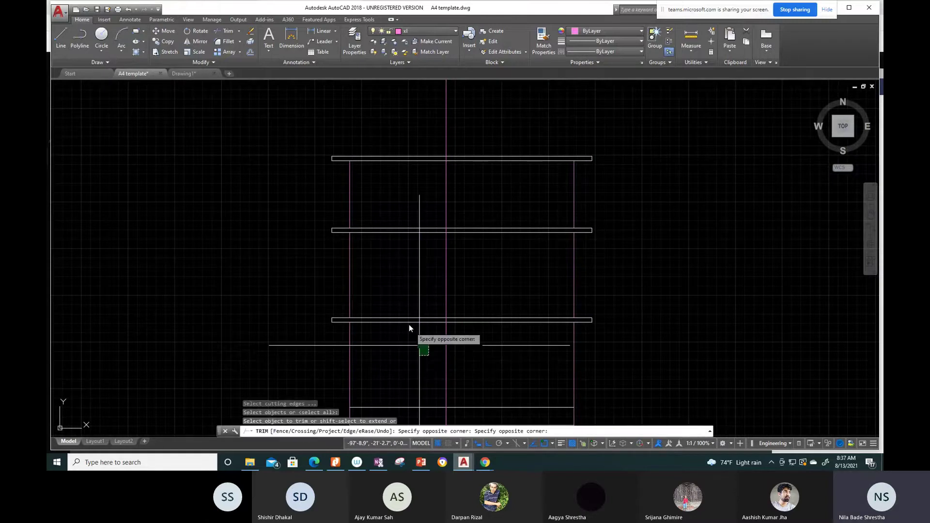
left_click(387, 312)
left_click(430, 257)
left_click(389, 226)
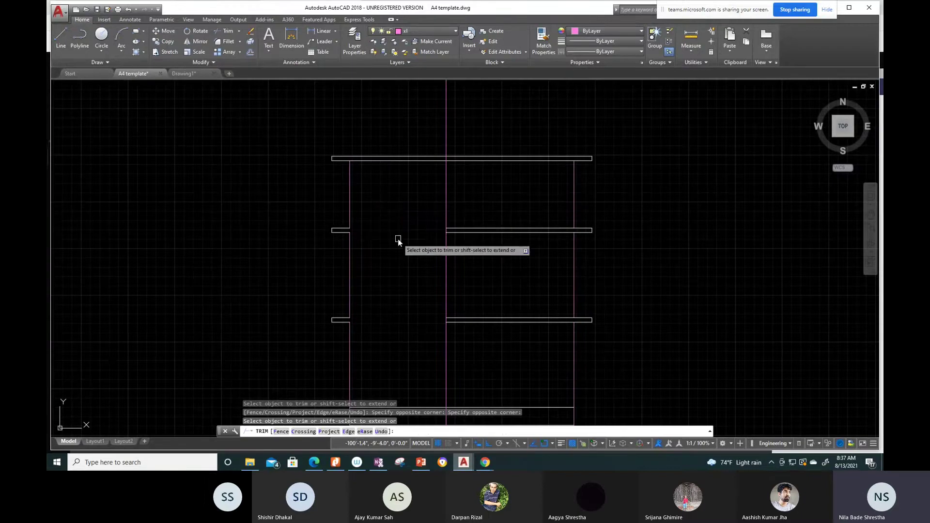
Step: Pan across the floor plans and section to check the trimmed slabs
scroll(398, 240, "down", 4)
middle_click_drag(397, 271, 363, 319)
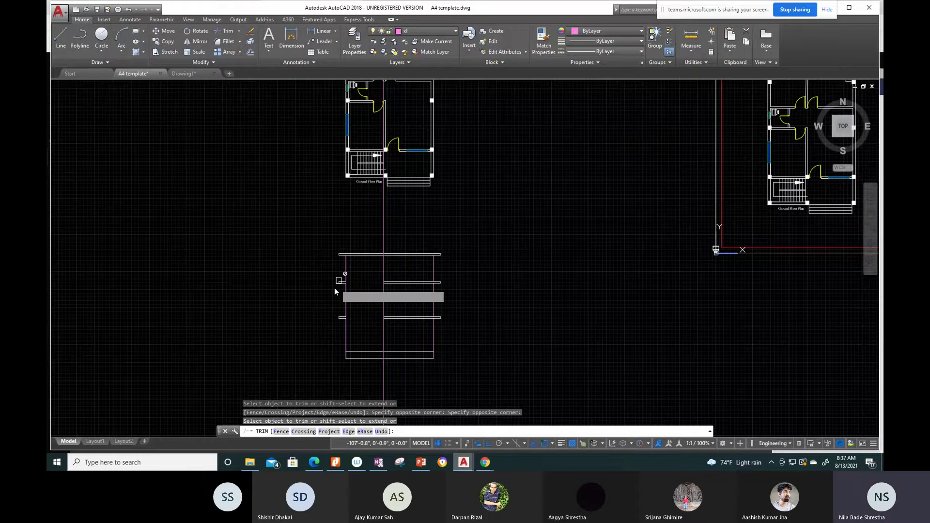
middle_click_drag(345, 189, 359, 225)
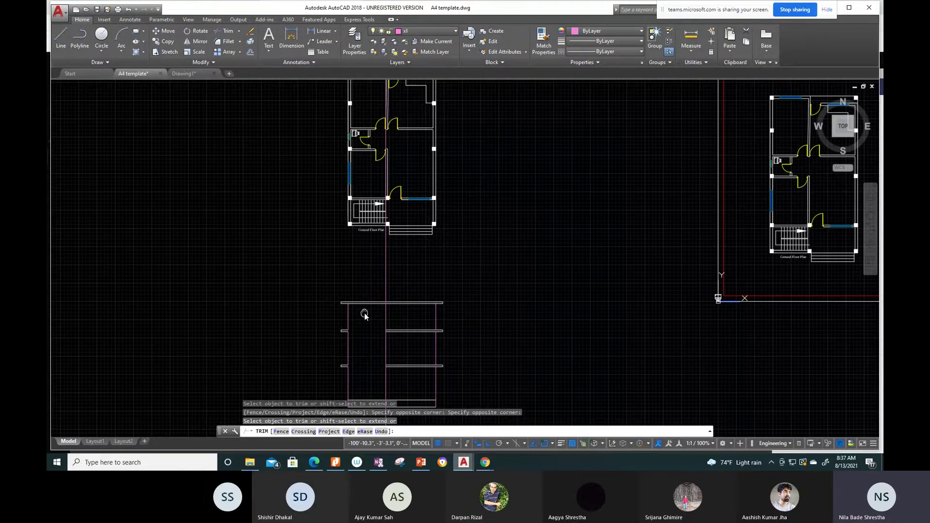
middle_click_drag(364, 313, 364, 276)
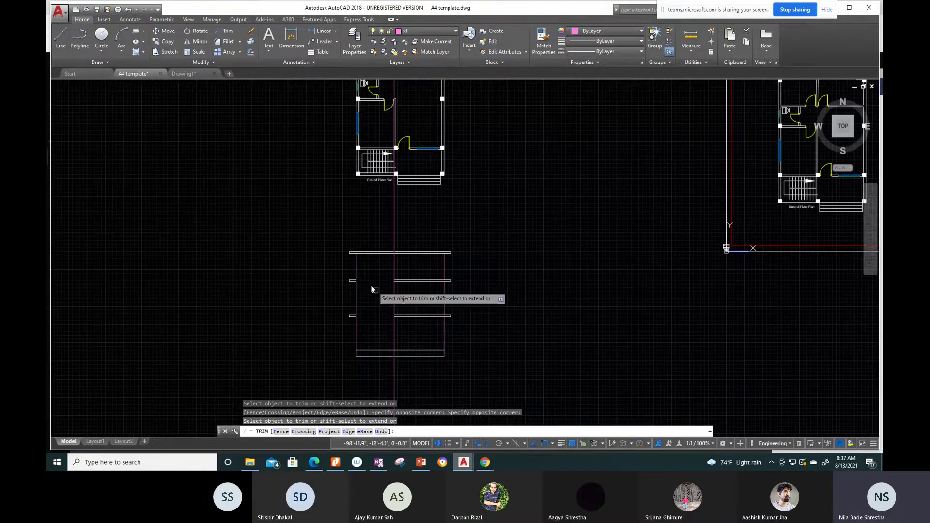
mouse_move(411, 327)
middle_mouse_down()
mouse_move(362, 329)
mouse_move(353, 290)
middle_mouse_up()
key("Escape")
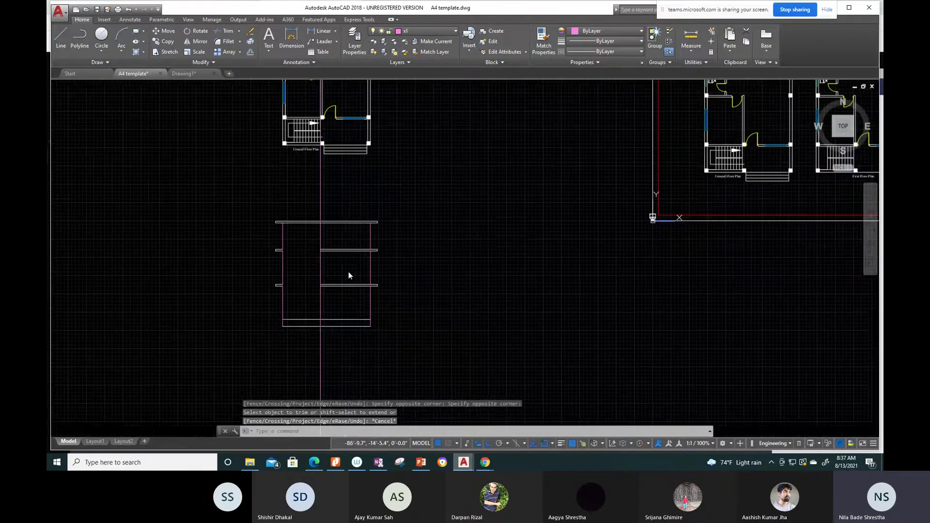
scroll(338, 230, "up", 2)
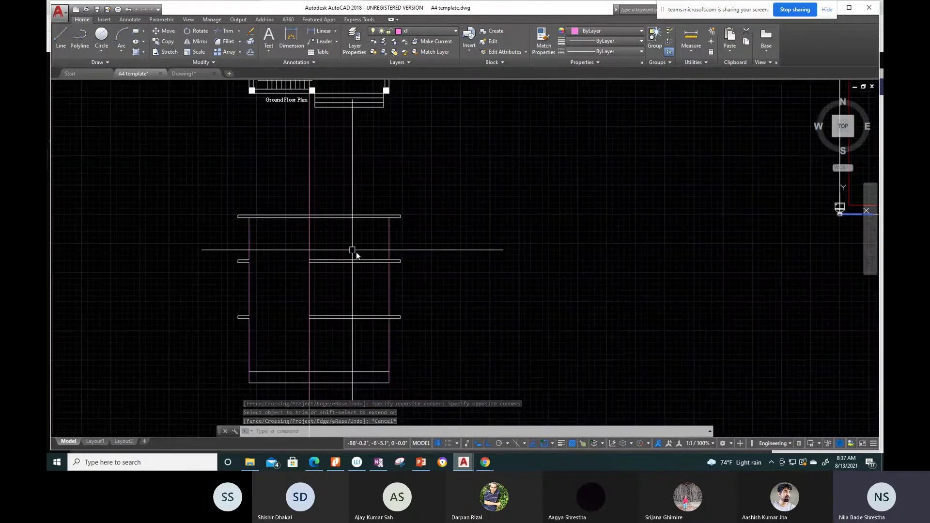
middle_click_drag(351, 244, 336, 196)
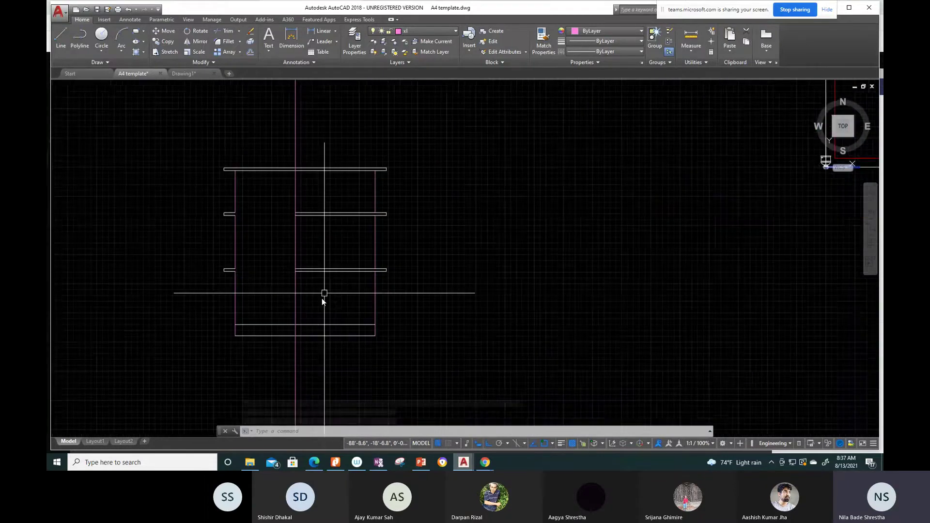
scroll(323, 299, "down", 4)
scroll(312, 194, "up", 4)
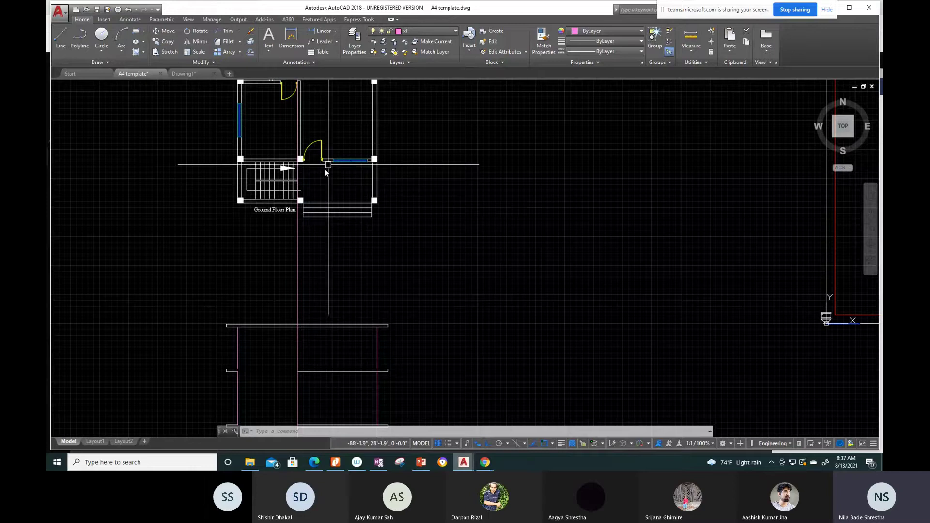
mouse_move(350, 183)
middle_mouse_down()
mouse_move(350, 136)
mouse_move(345, 198)
mouse_move(347, 87)
middle_mouse_up()
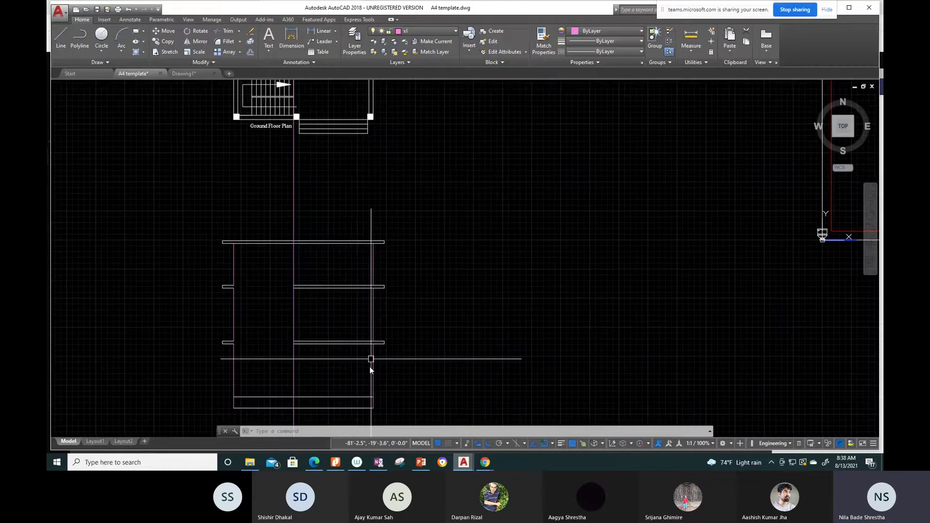
middle_click_drag(320, 390, 315, 285)
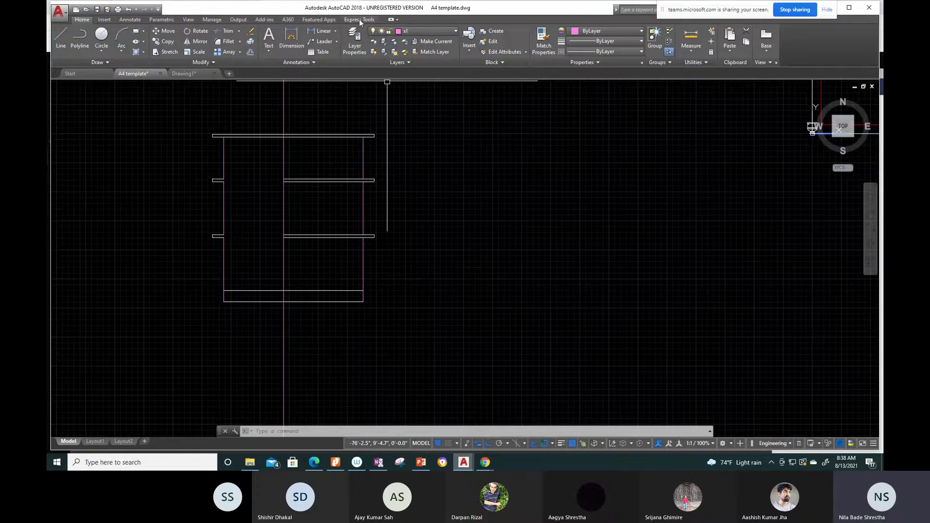
scroll(395, 185, "down", 4)
mouse_move(394, 185)
middle_mouse_down()
mouse_move(394, 228)
mouse_move(410, 284)
middle_mouse_up()
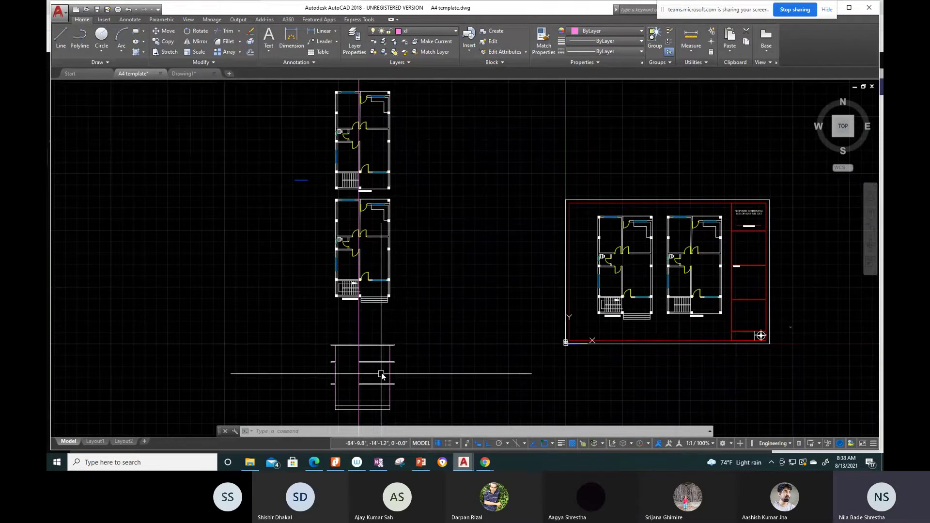
scroll(376, 353, "up", 2)
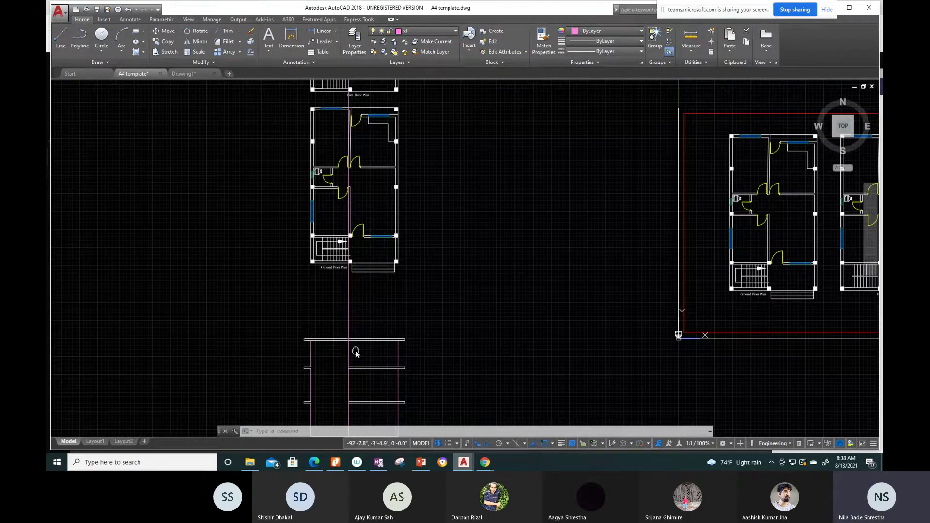
middle_click_drag(356, 353, 364, 282)
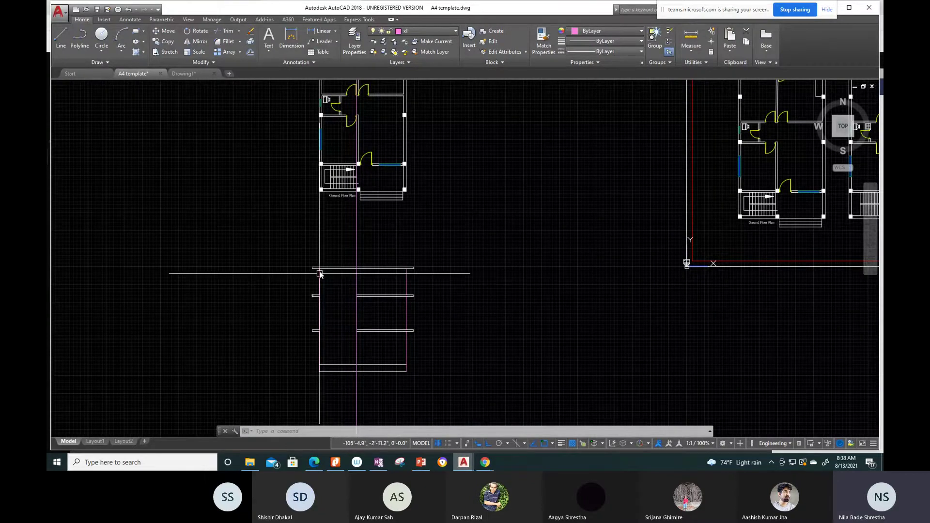
scroll(319, 267, "up", 4)
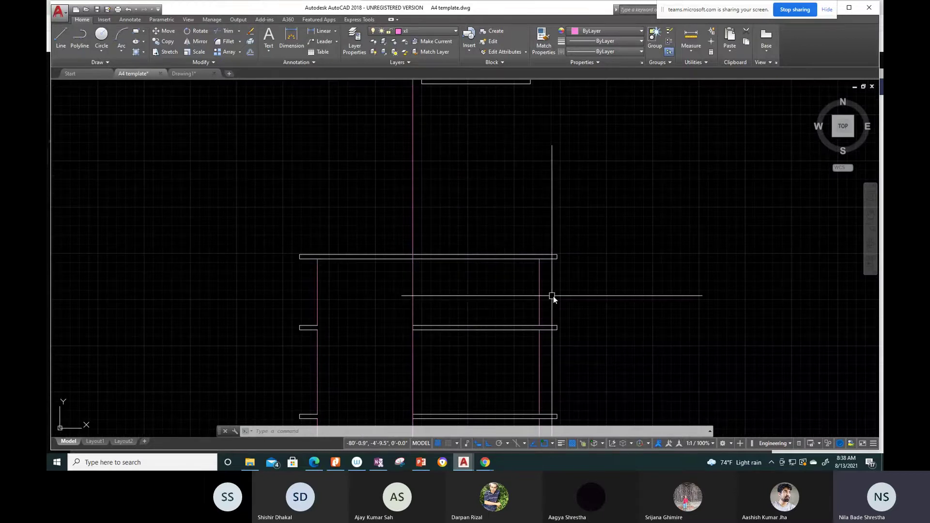
Step: Delete the right wall line segment between the top two slabs
type("tr")
key("Return")
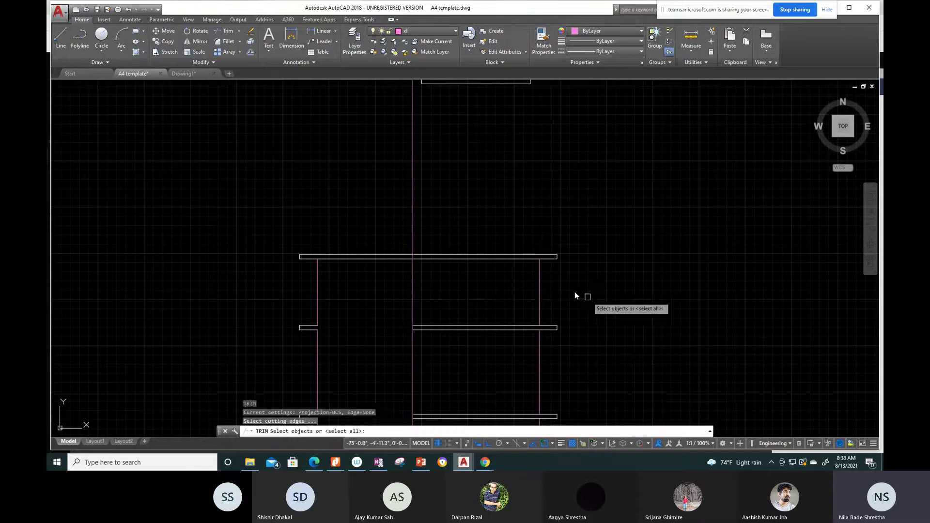
key("Return")
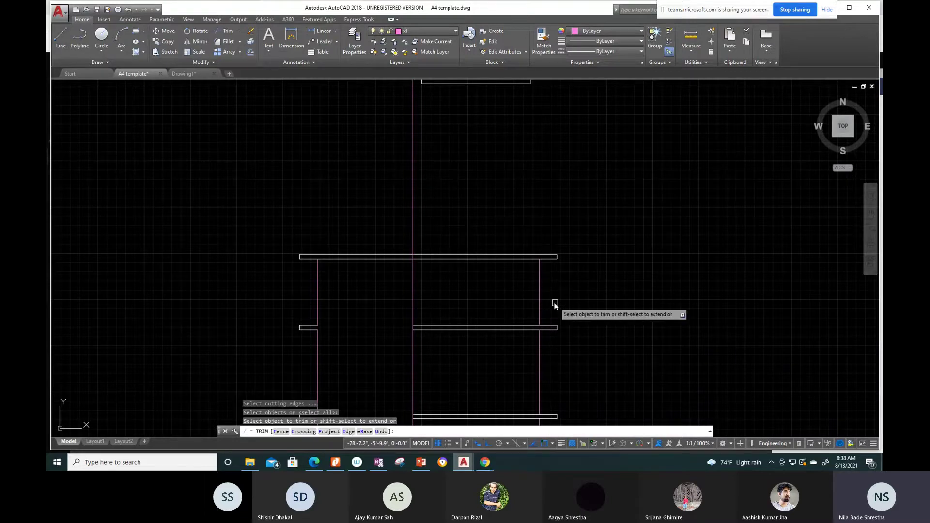
key("Escape")
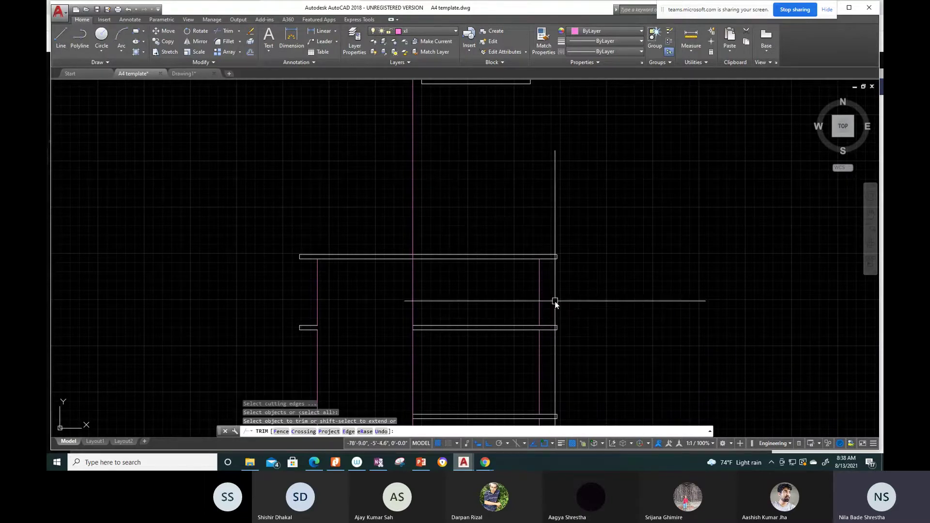
left_click(538, 300)
key("Delete")
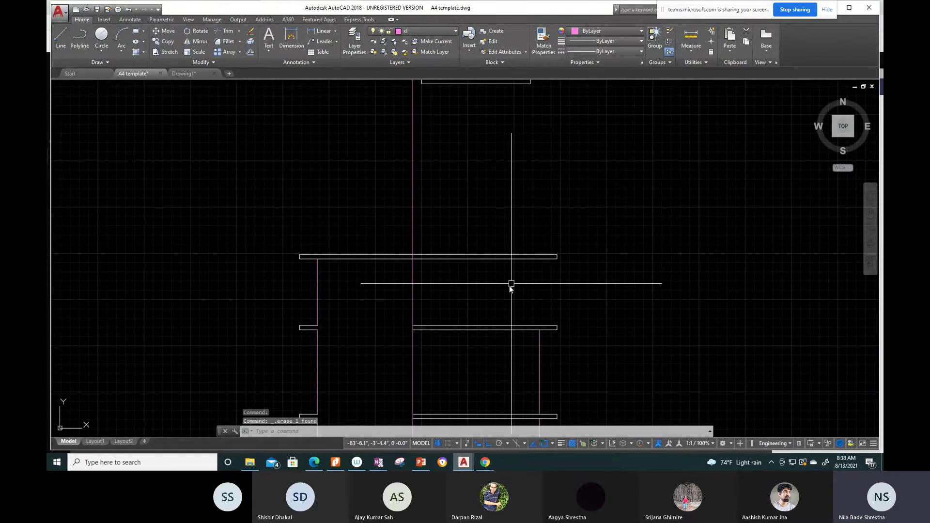
type("tr")
Step: Trim away the right part of the top slab right of centre
key("Return")
key("Return")
left_click(523, 281)
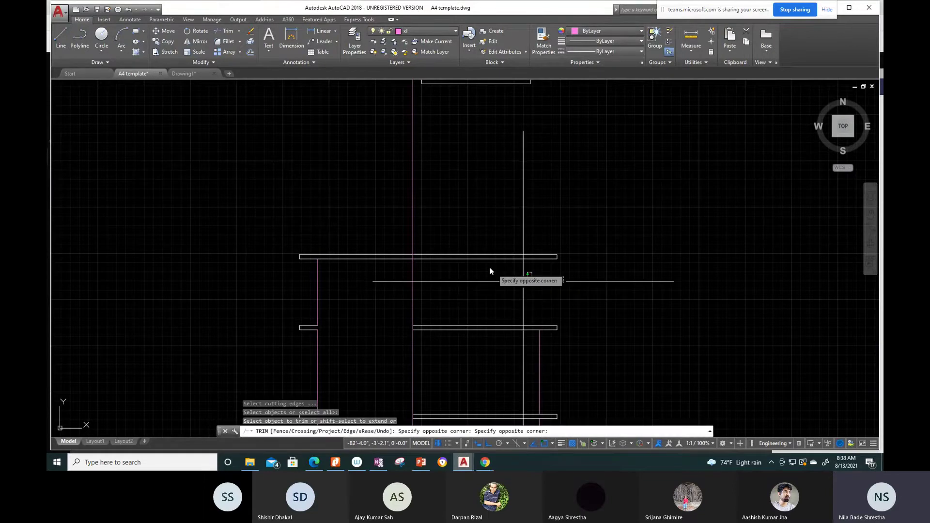
left_click(460, 229)
key("Escape")
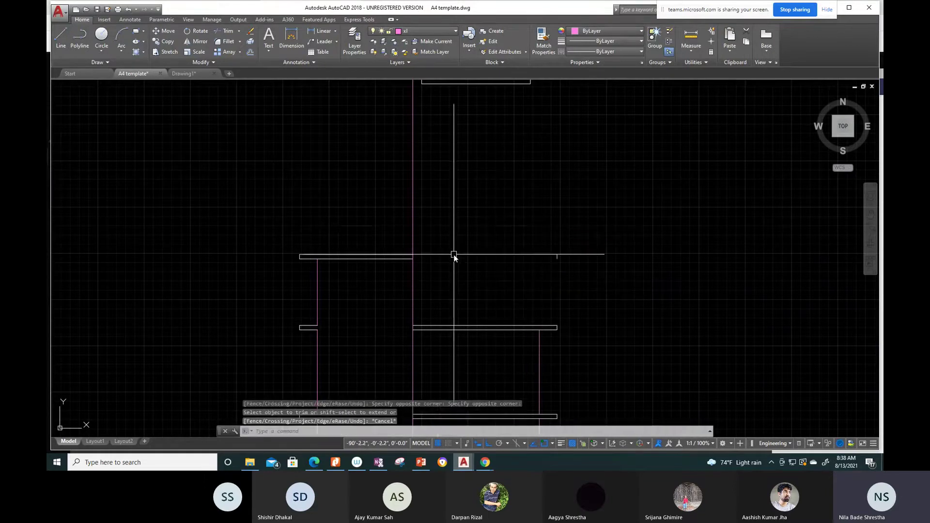
scroll(460, 260, "down", 4)
scroll(467, 263, "up", 2)
scroll(412, 238, "up", 4)
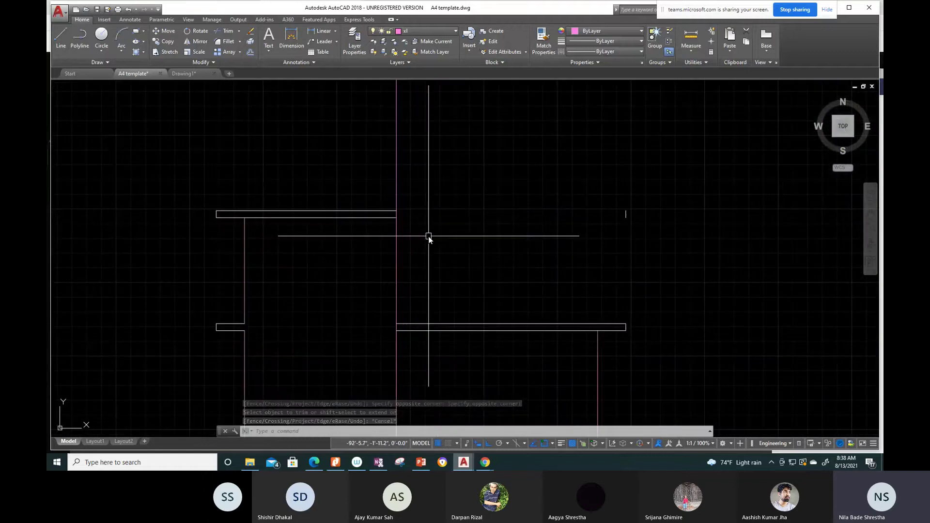
key("Escape")
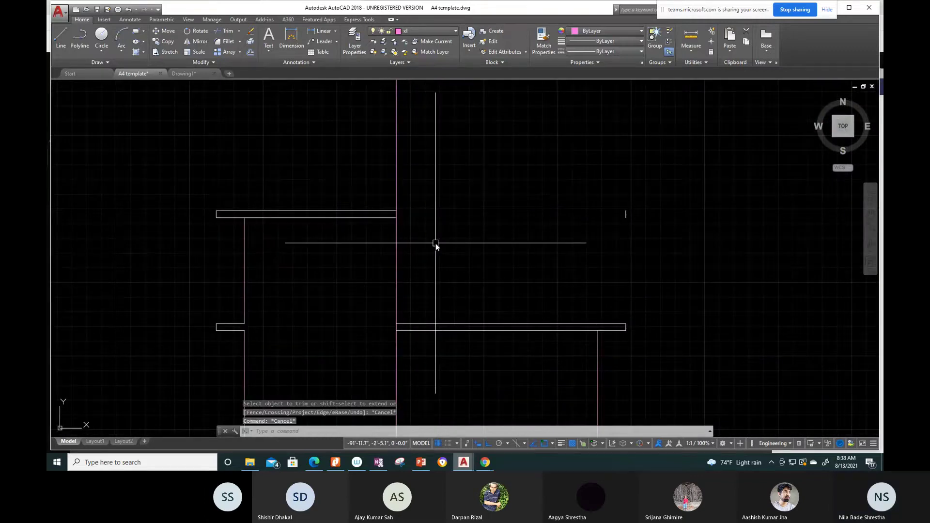
Step: Offset the pink line 2' to the right
type("o")
key("Return")
type("2'")
key("Return")
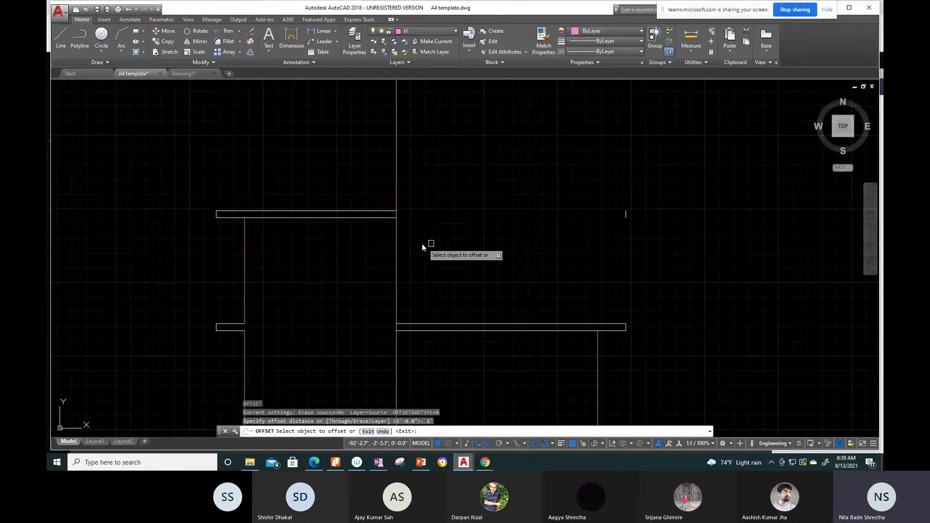
left_click(397, 246)
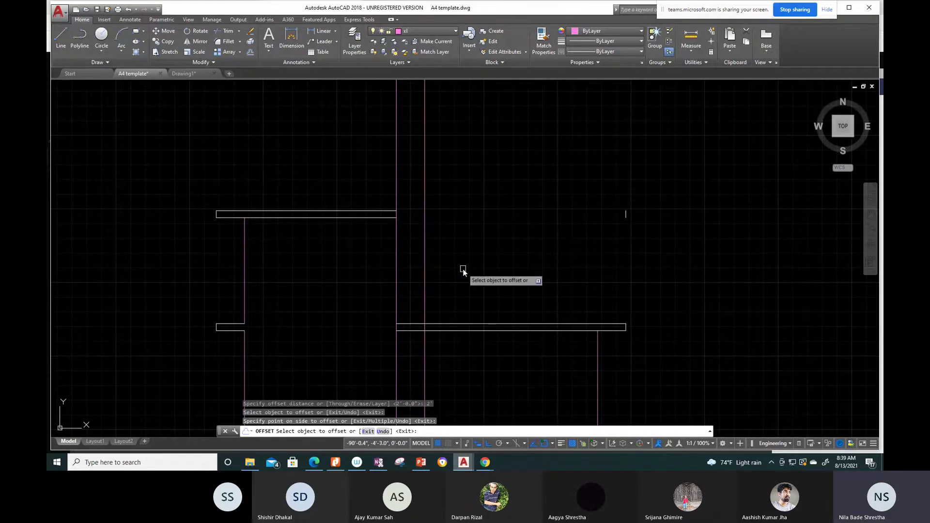
key("Escape")
Step: Extend the upper slab's top and bottom lines to the wall line
type("ex")
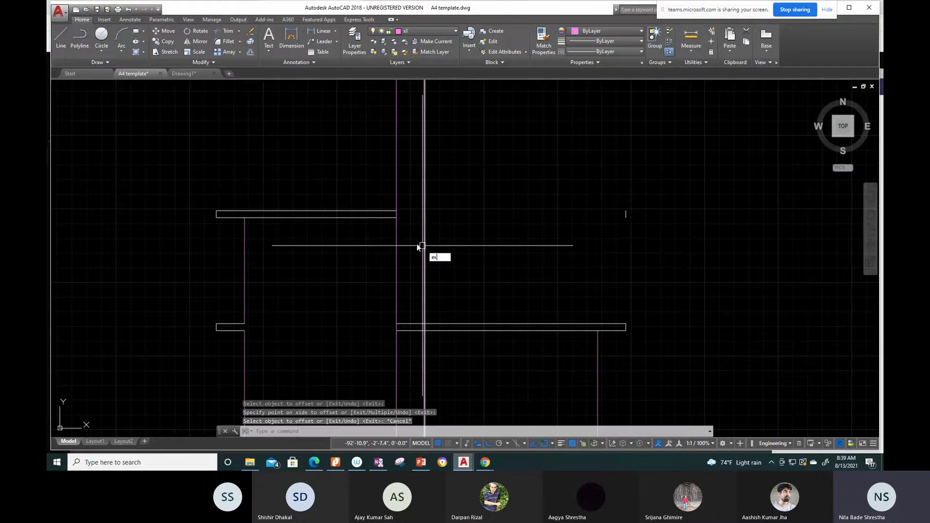
key("Return")
left_click(371, 210)
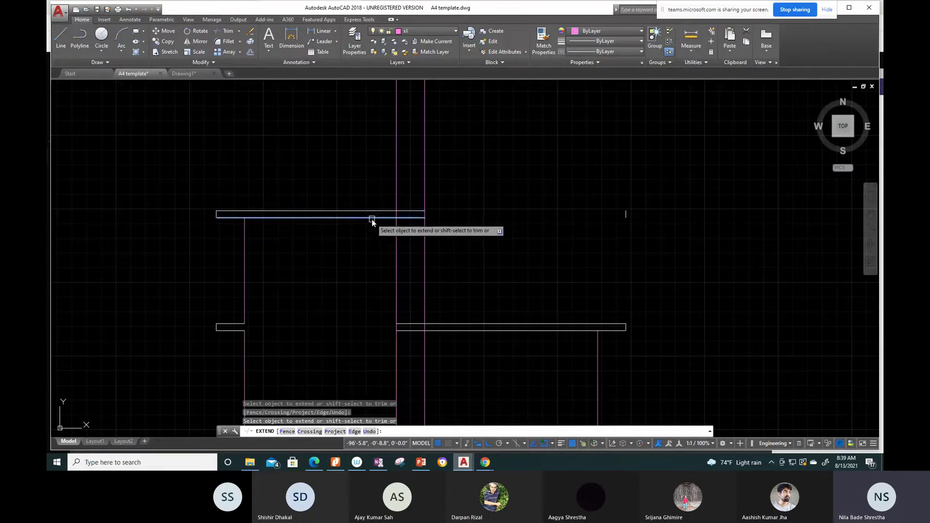
left_click(372, 219)
key("Escape")
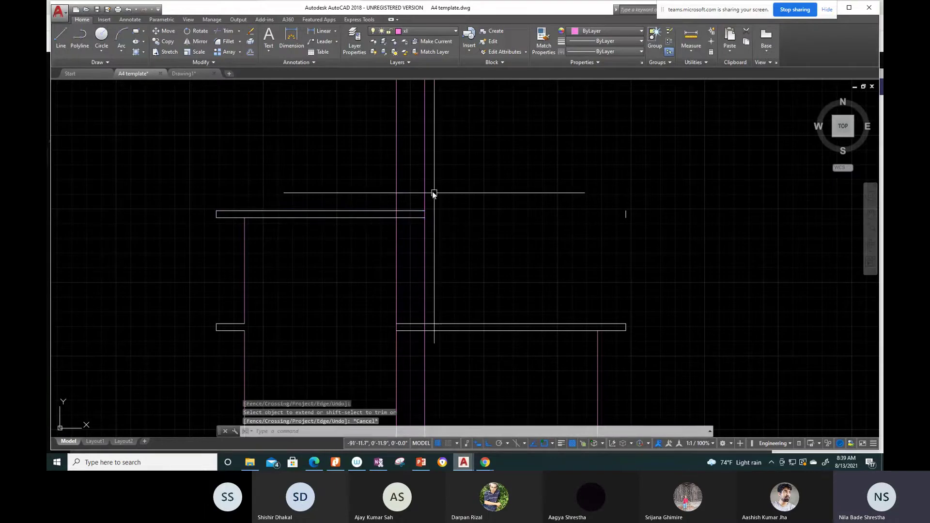
Step: Erase the leftover vertical construction line
left_click(424, 192)
key("Delete")
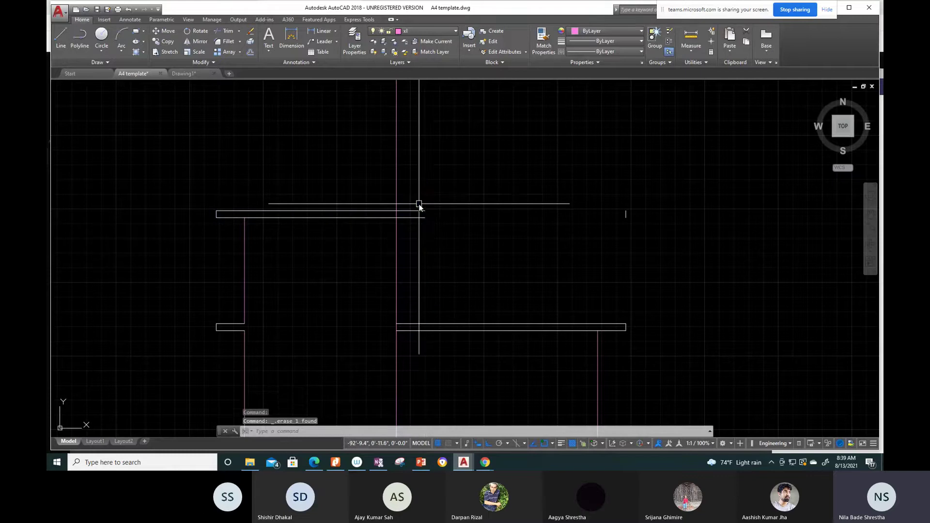
scroll(411, 192, "down", 5)
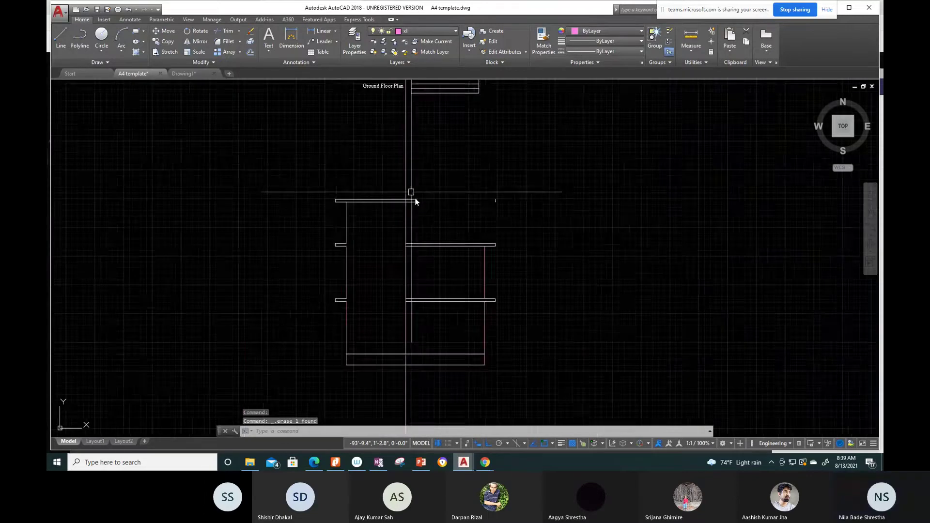
scroll(399, 238, "up", 3)
Step: Trim the excess vertical segments between the slab lines
type("tr")
key("Return")
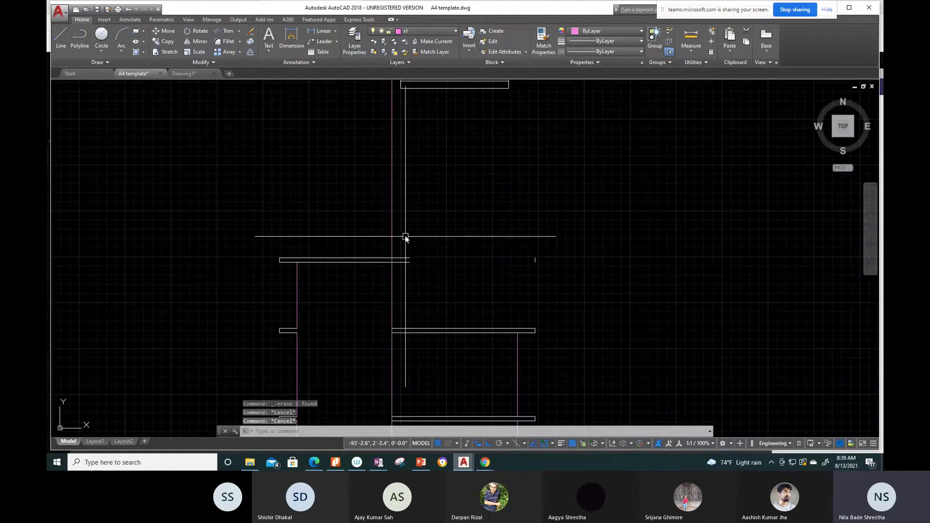
key("Return")
left_click(403, 225)
left_click(383, 226)
left_click(403, 226)
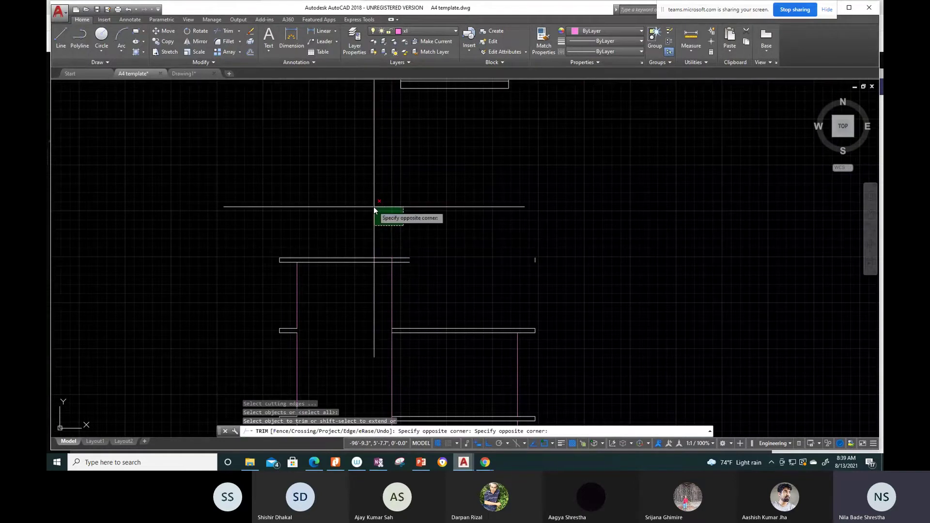
left_click(373, 207)
scroll(401, 268, "up", 8)
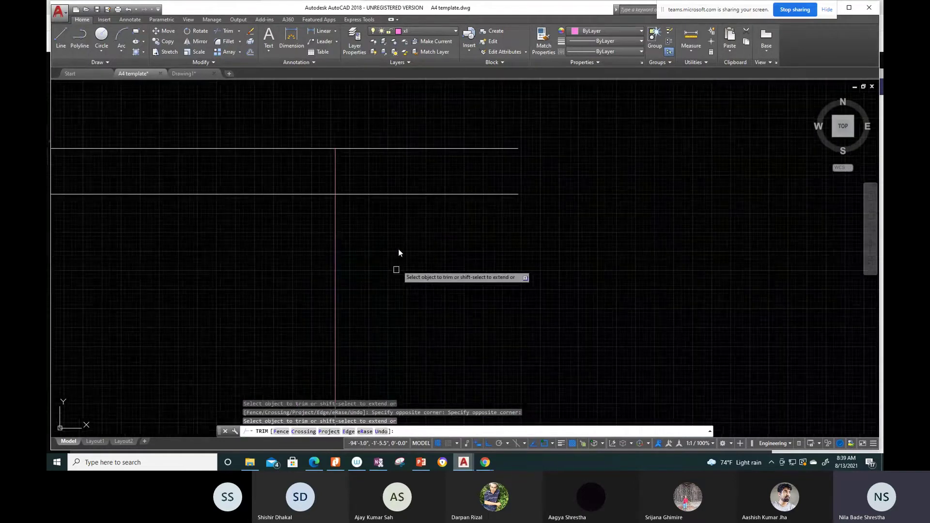
left_click(348, 176)
left_click(322, 168)
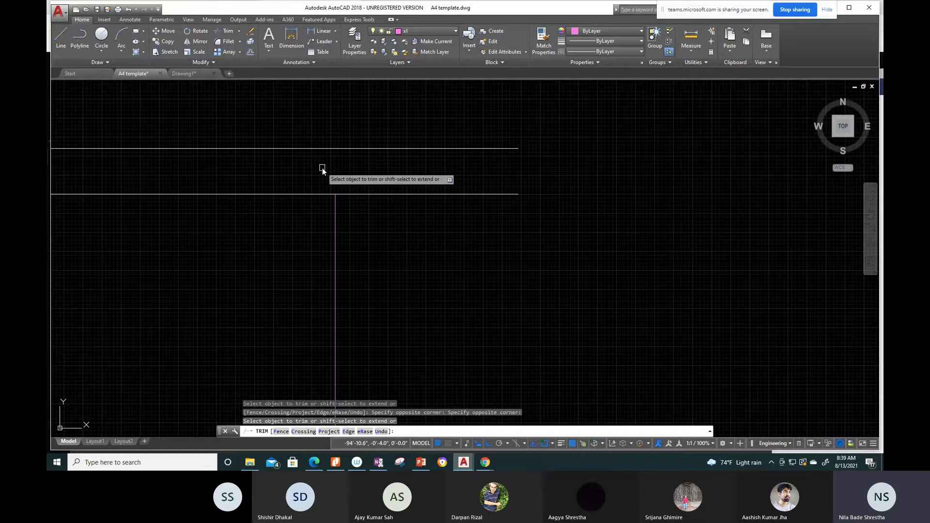
key("Escape")
scroll(419, 211, "down", 5)
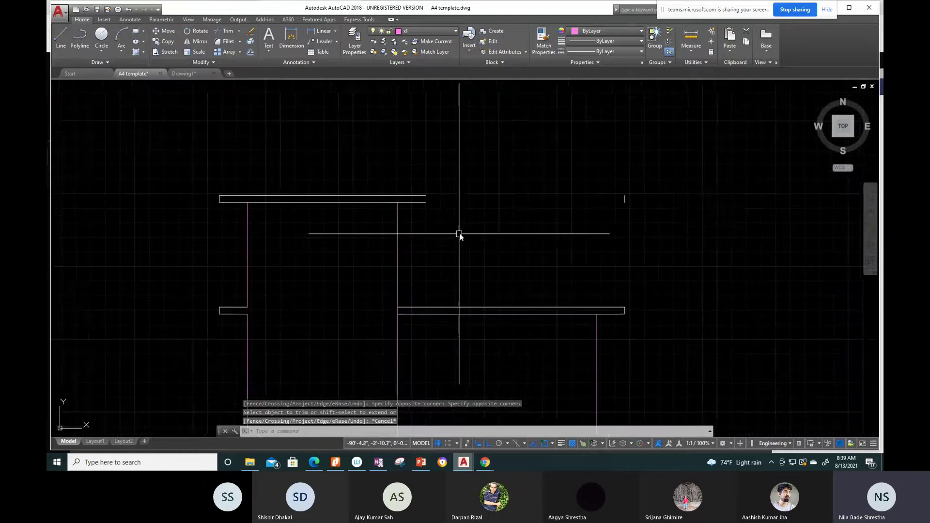
scroll(455, 228, "up", 5)
Step: Draw a vertical line closing the upper slab's end
type("l")
key("Return")
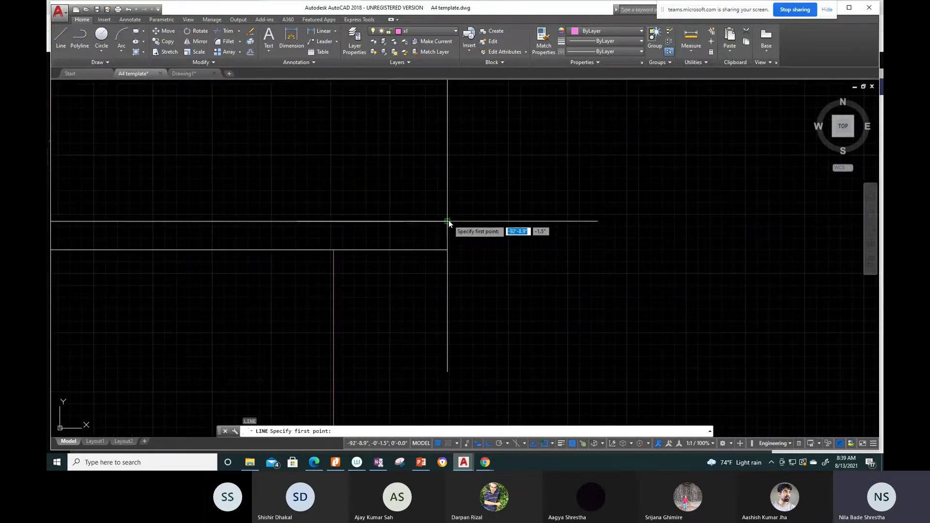
left_click(448, 221)
left_click(448, 245)
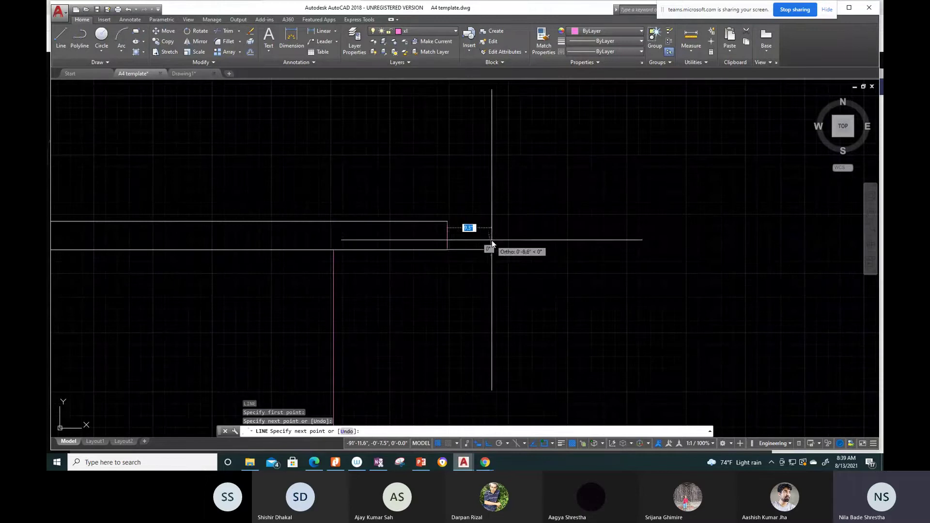
scroll(478, 240, "down", 5)
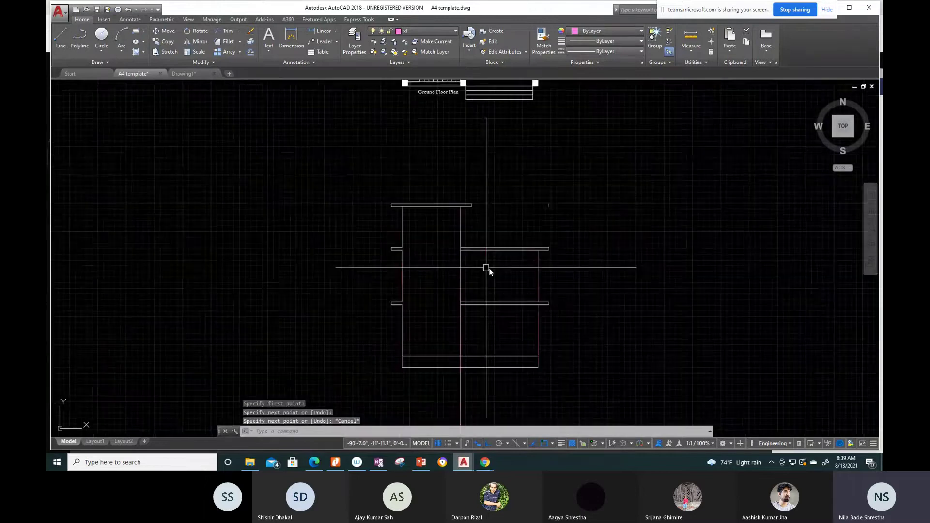
middle_click_drag(486, 268, 407, 271)
key("Escape")
middle_click_drag(366, 373, 370, 331)
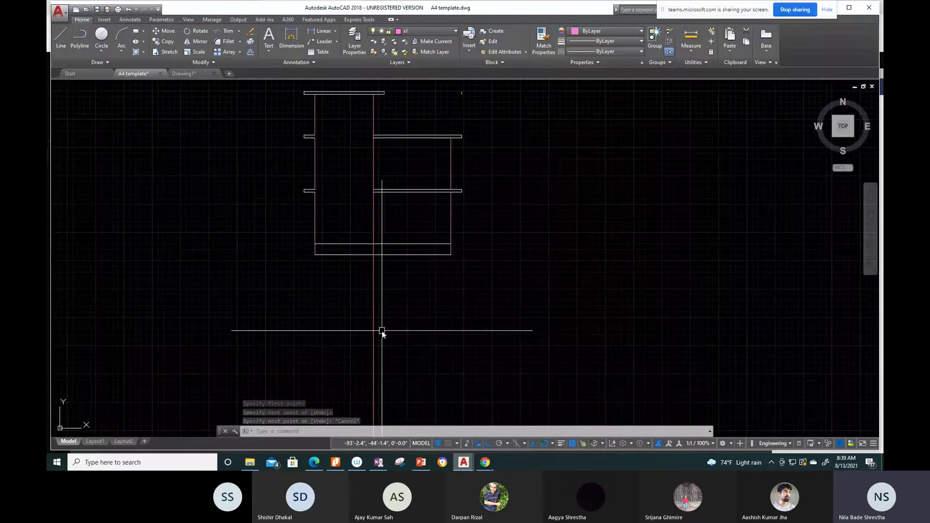
Step: Navigate the view down to the plinth corner, abandoning an unused trim
type("tr")
key("space")
key("space")
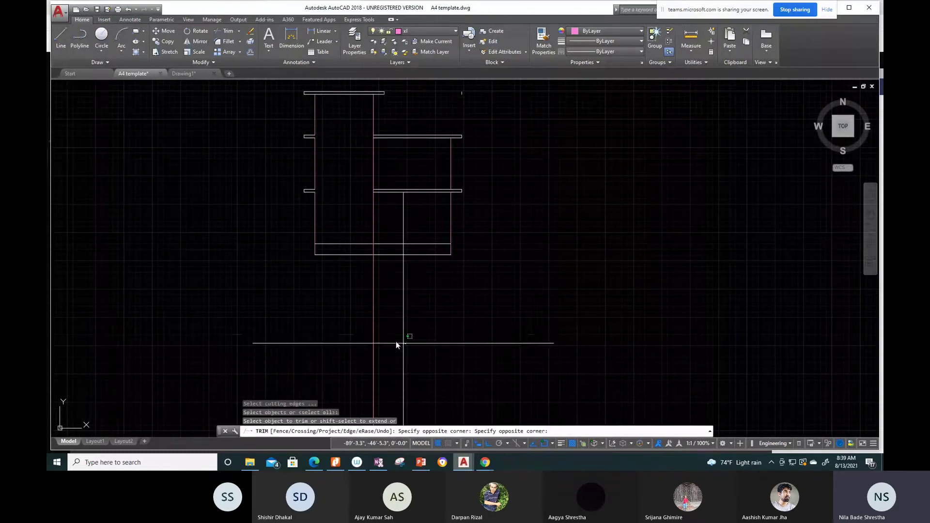
scroll(358, 260, "up", 4)
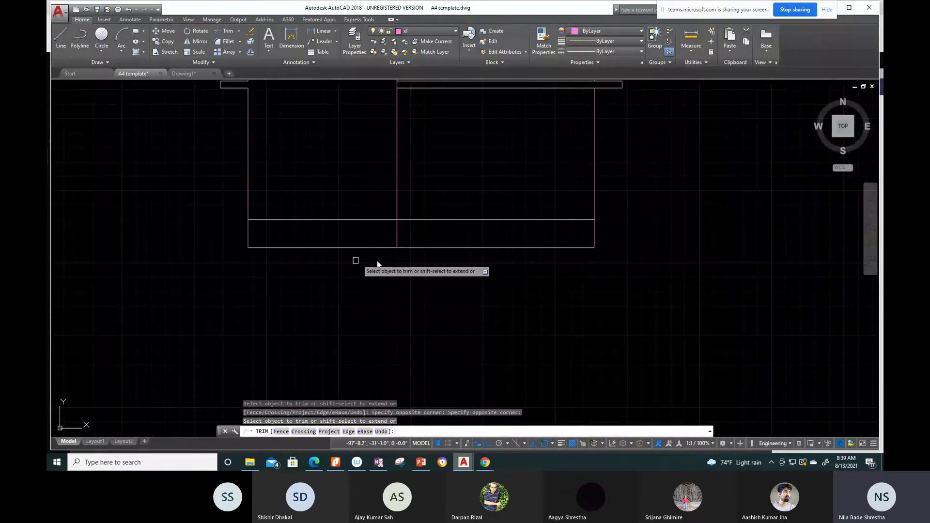
key("Escape")
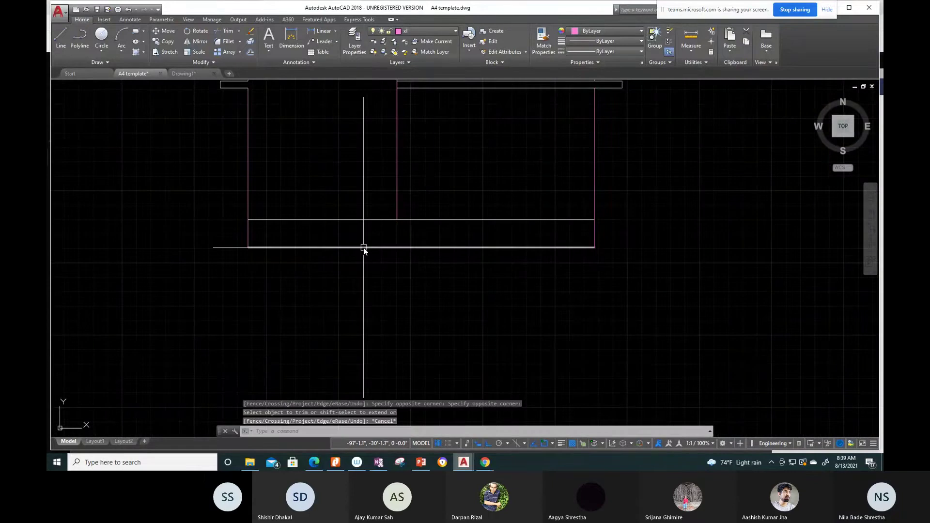
scroll(364, 248, "down", 2)
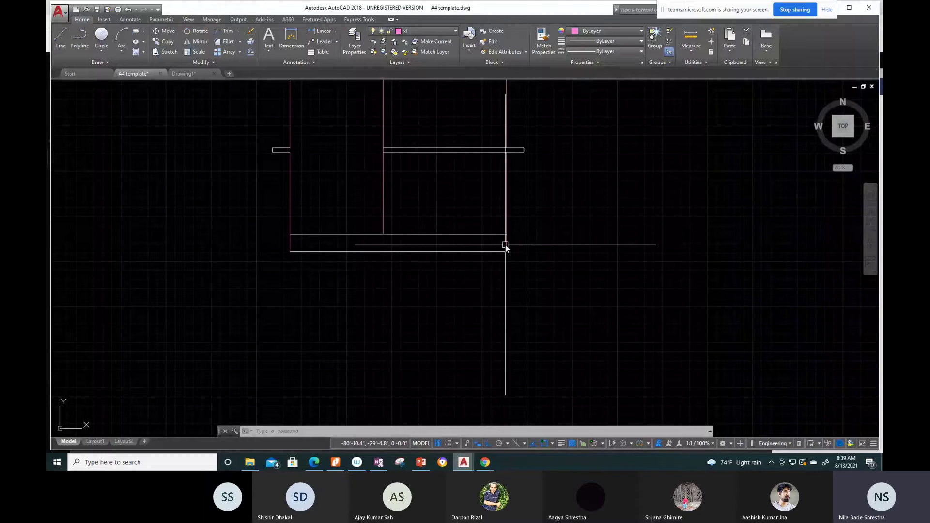
scroll(505, 246, "down", 2)
scroll(507, 228, "down", 2)
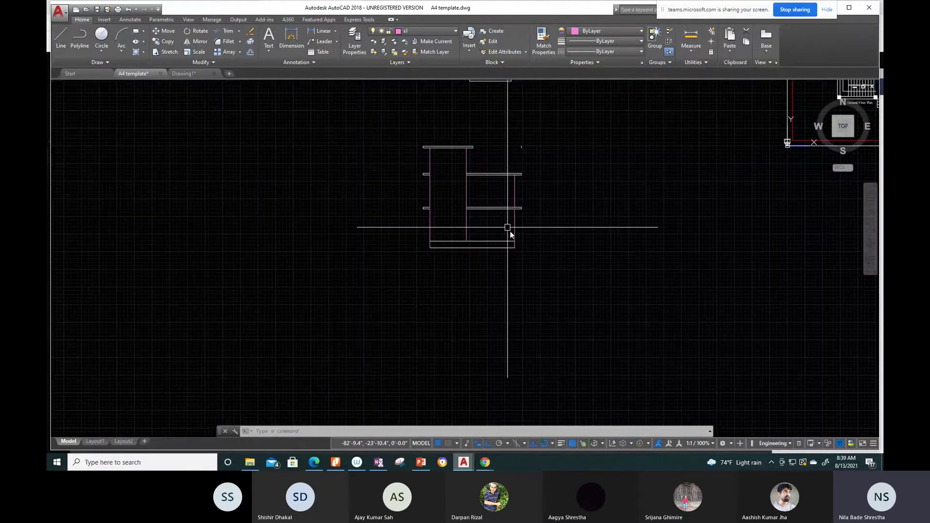
scroll(507, 227, "up", 2)
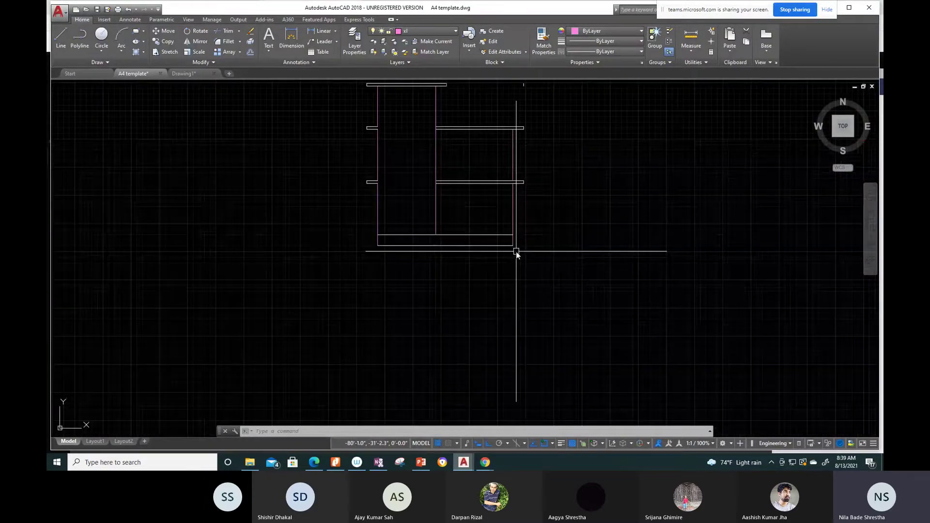
mouse_move(488, 223)
middle_mouse_down()
mouse_move(430, 244)
mouse_move(391, 230)
middle_mouse_up()
scroll(405, 256, "up", 4)
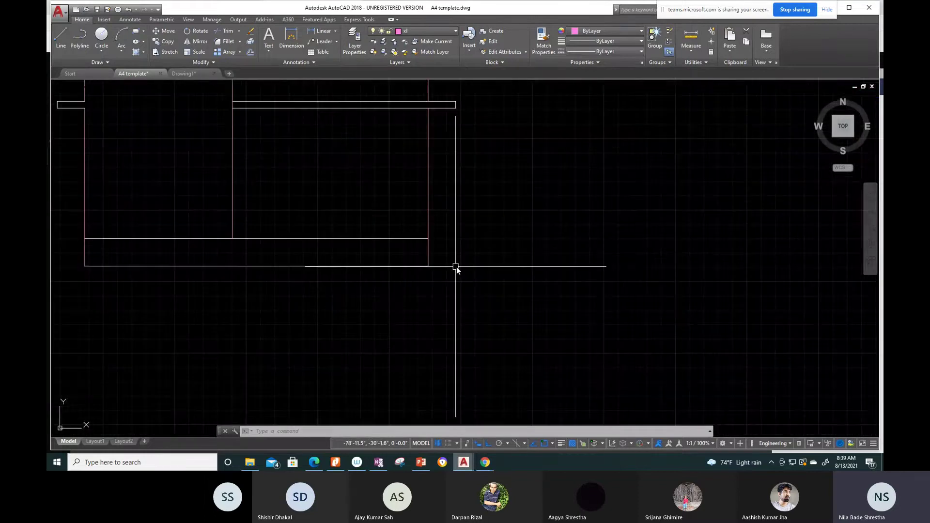
Step: Start a 2'-0" offset of the right wall line, then cancel it
type("o")
key("Return")
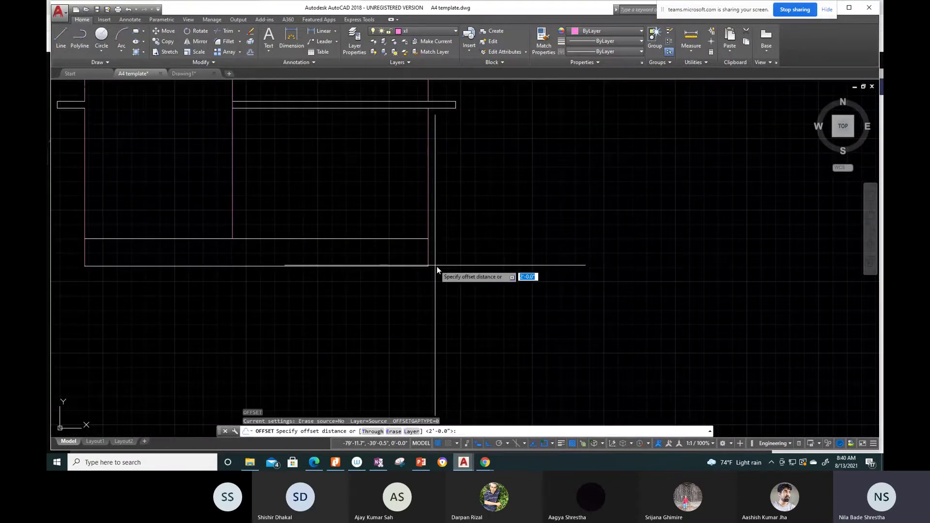
key("Return")
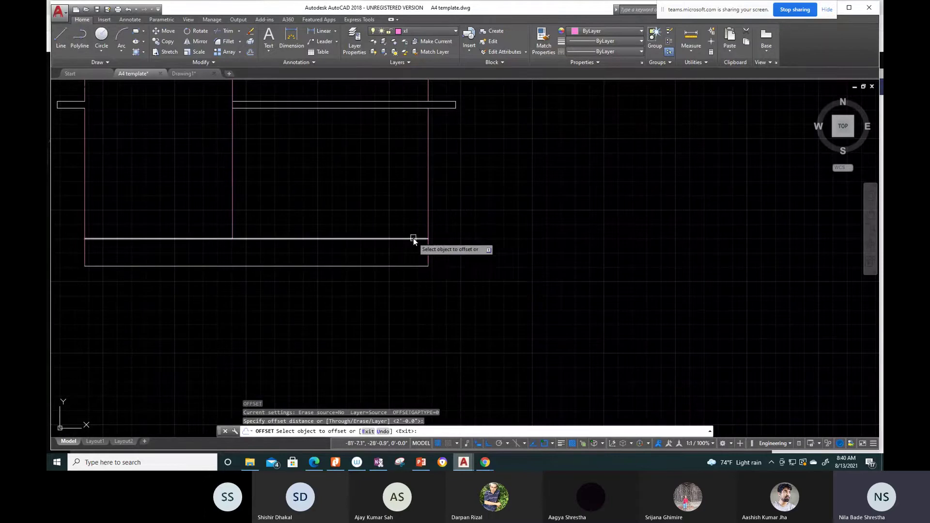
left_click(428, 250)
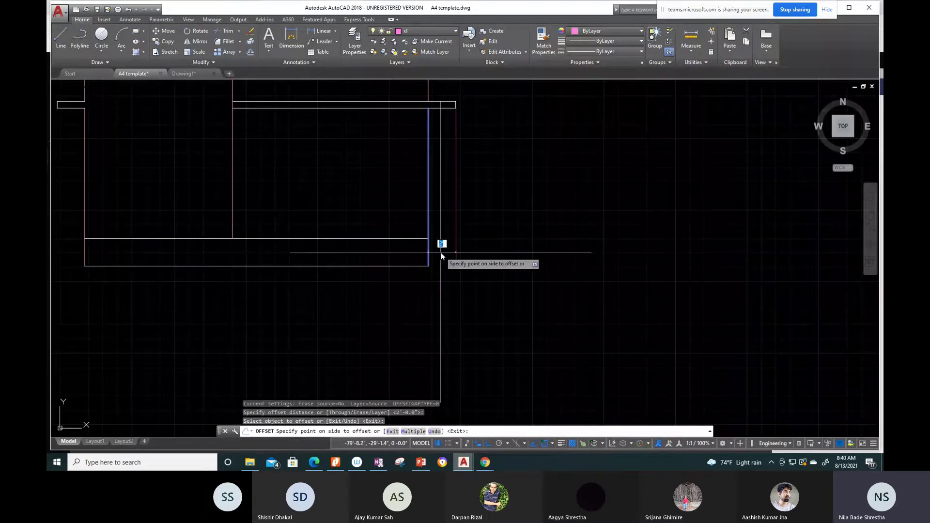
key("Escape")
scroll(441, 256, "down", 2)
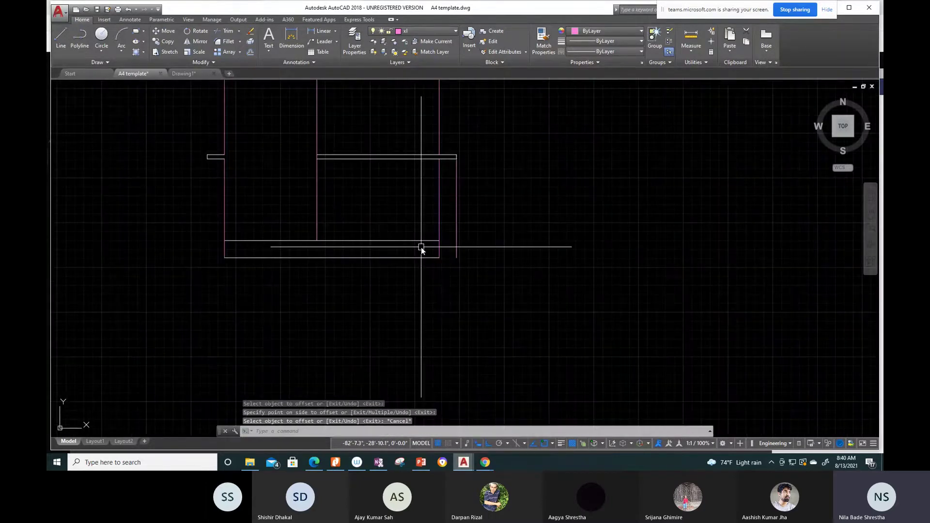
left_click(224, 218)
key("Escape")
key("Escape")
Step: Offset the left wall line 2'-0" outward as a temporary boundary
type("o")
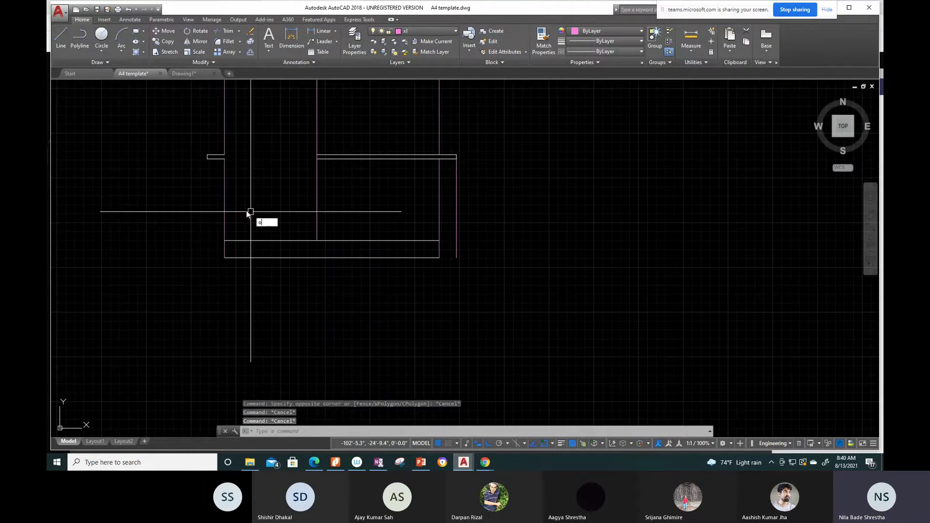
key("Return")
key("Return")
left_click(224, 201)
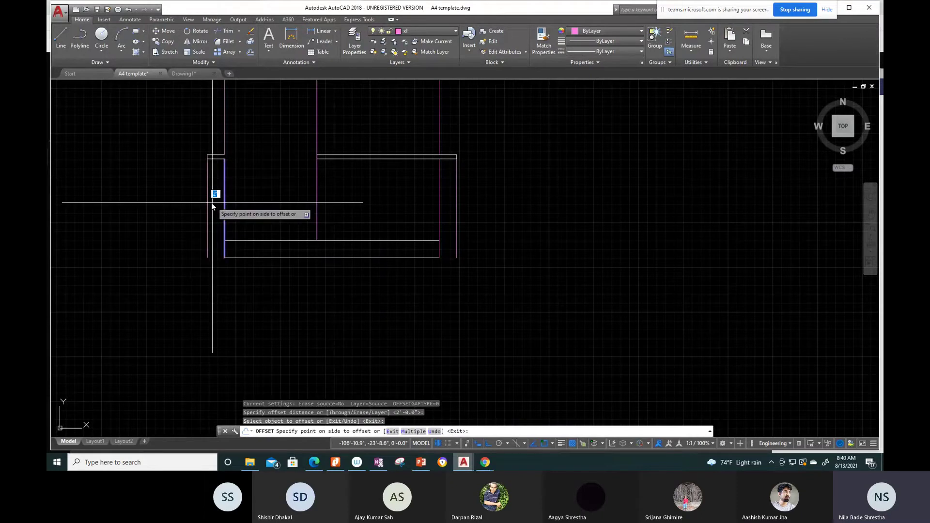
left_click(211, 205)
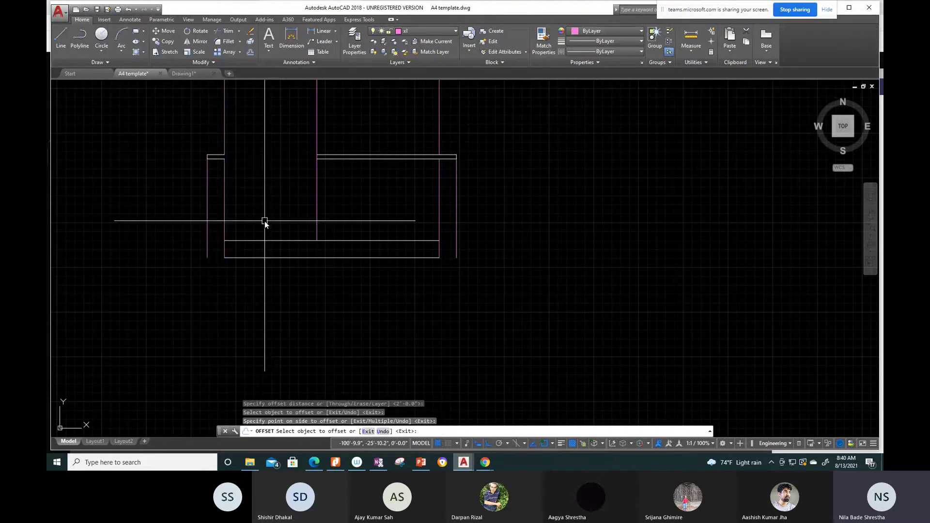
key("Escape")
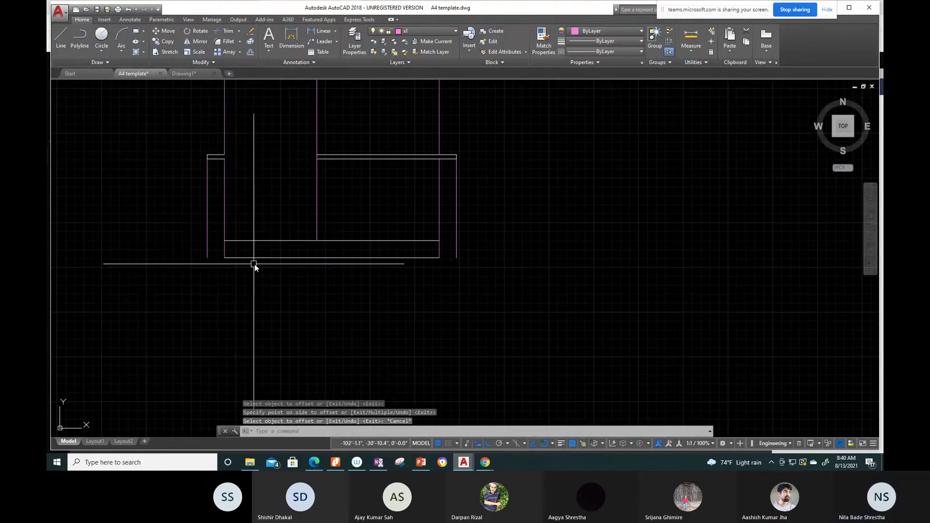
Step: Extend both lower horizontal lines to that boundary, then erase the boundary line
type("ex")
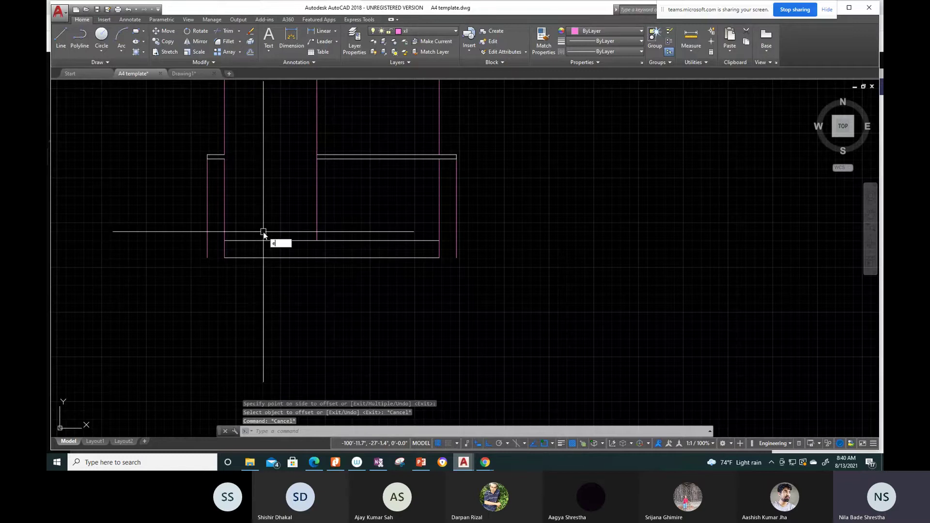
key("Return")
key("Return")
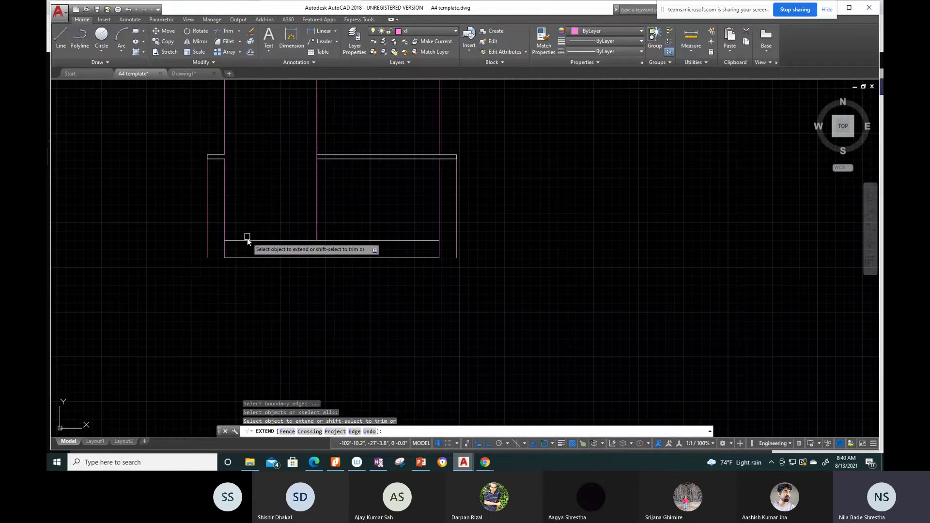
left_click(249, 241)
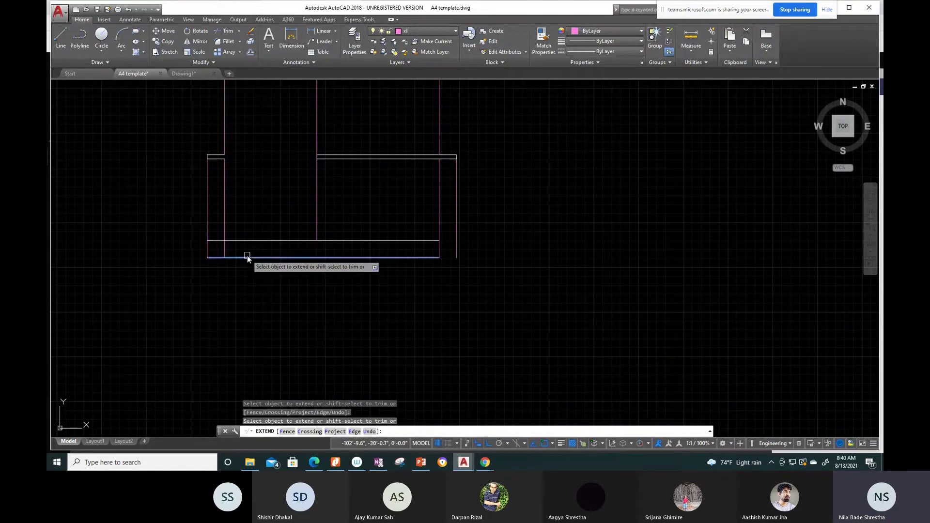
left_click(247, 256)
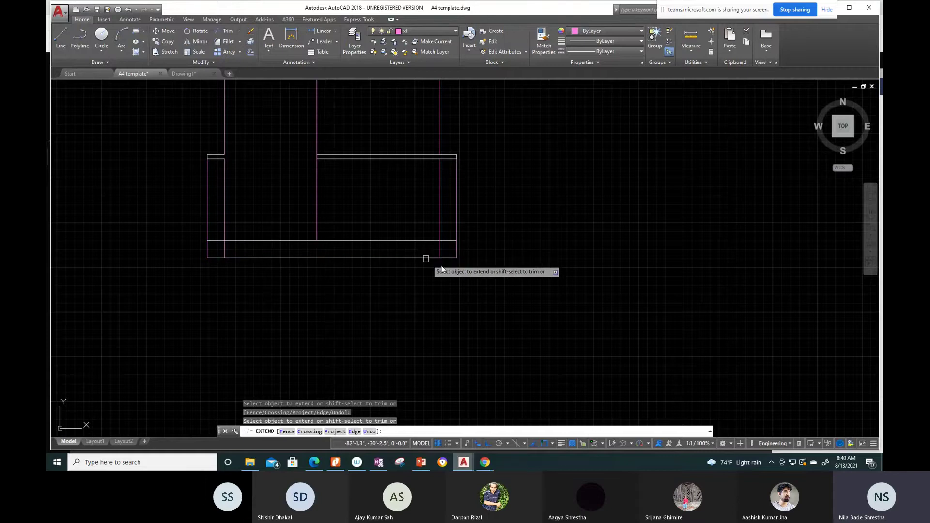
key("Escape")
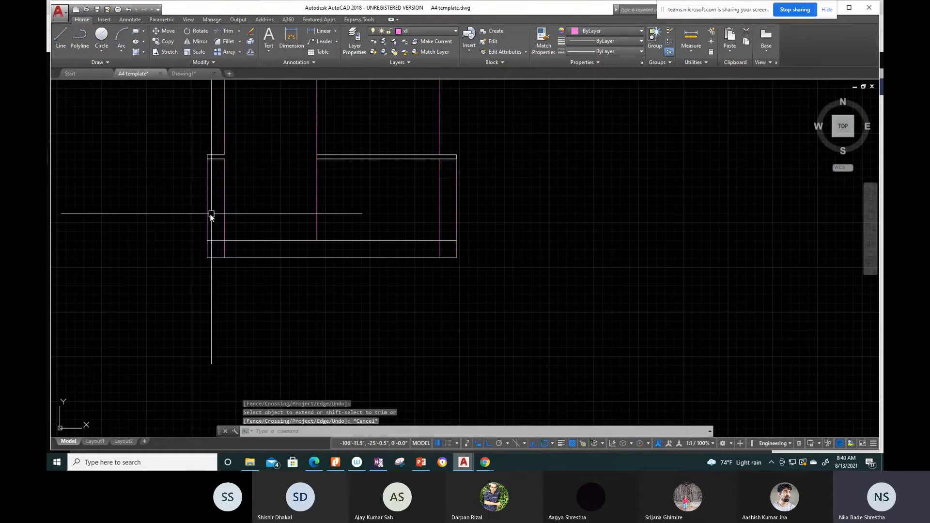
left_click(208, 212)
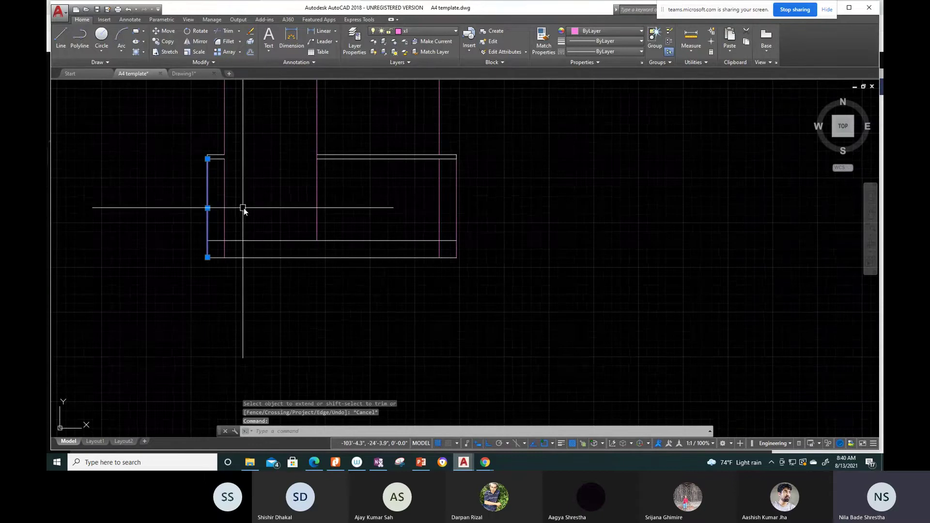
key("Delete")
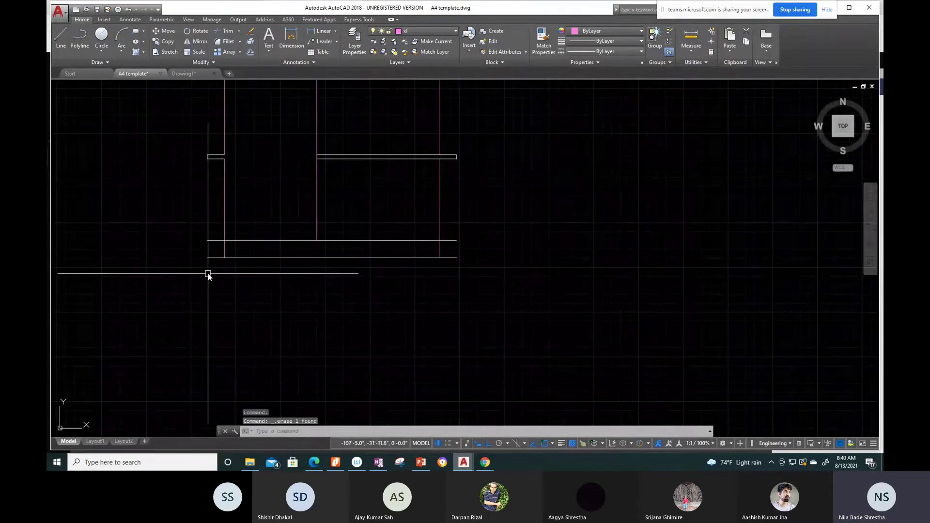
Step: Trim the overhanging line pieces at both ends of the plinth
scroll(208, 274, "up", 2)
type("tr")
key("Return")
left_click(243, 232)
left_click(220, 234)
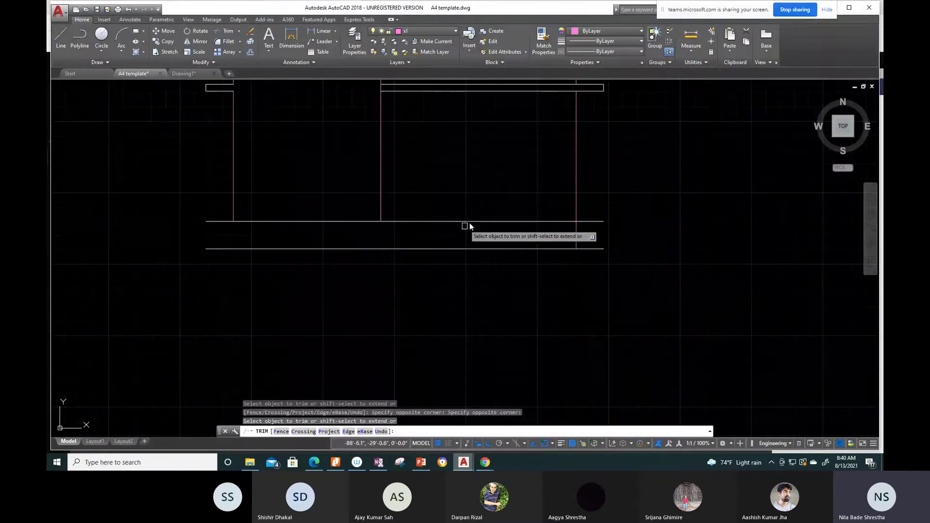
left_click(593, 231)
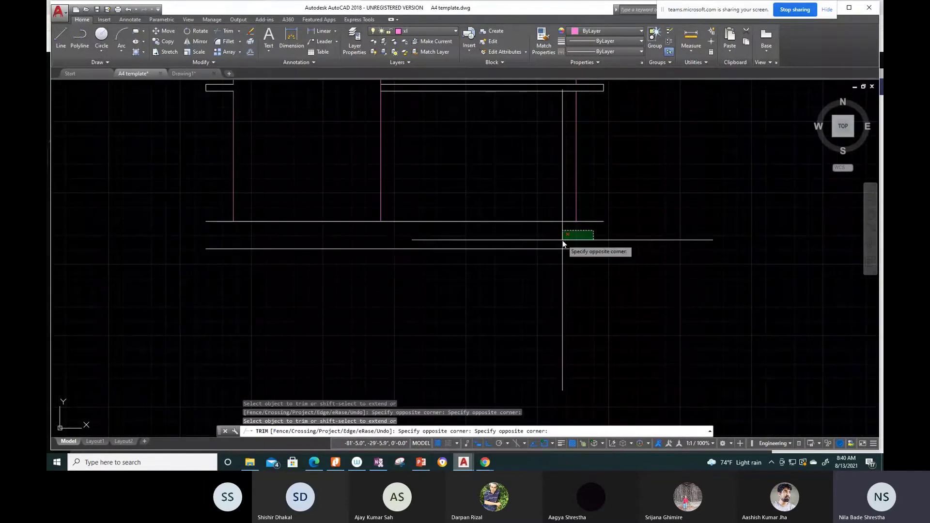
left_click(563, 244)
key("Escape")
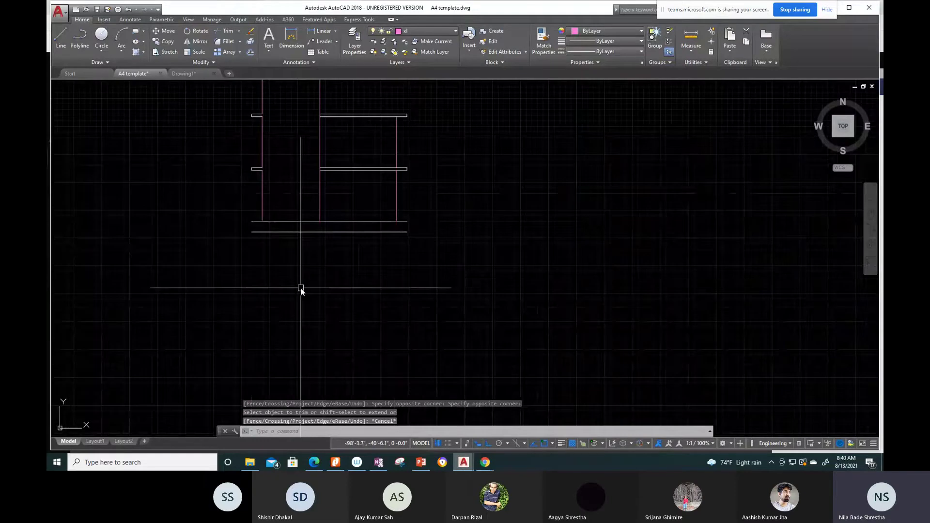
Step: Draw vertical lines closing the plinth's left and right ends
type("l")
key("Return")
middle_click_drag(237, 237, 251, 231)
left_click(253, 209)
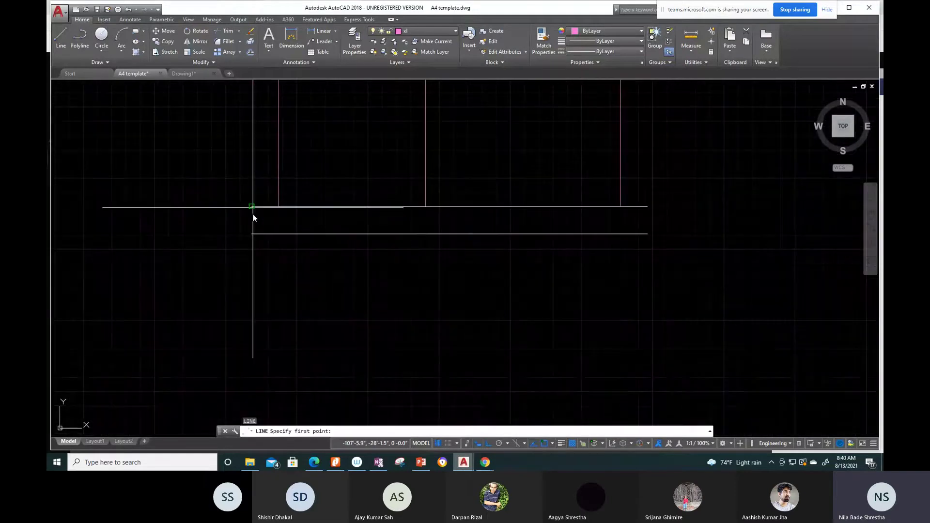
left_click(253, 234)
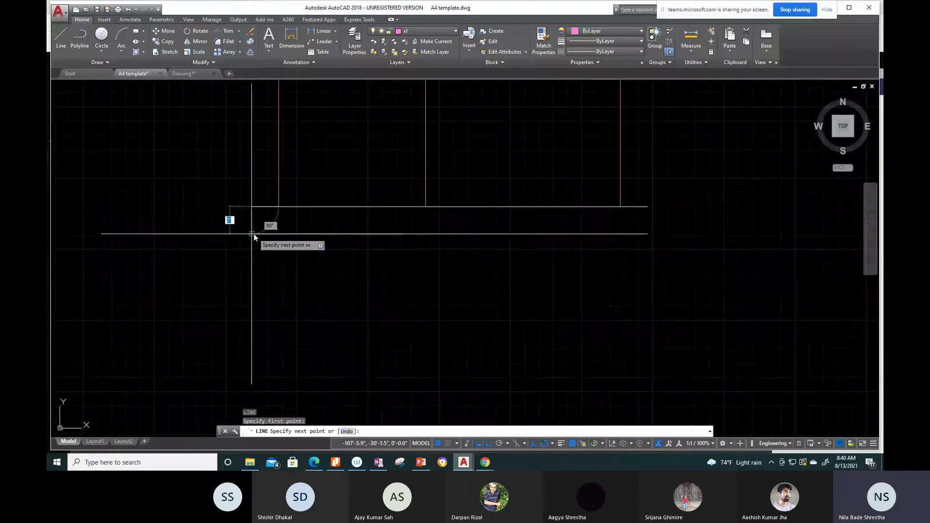
key("Escape")
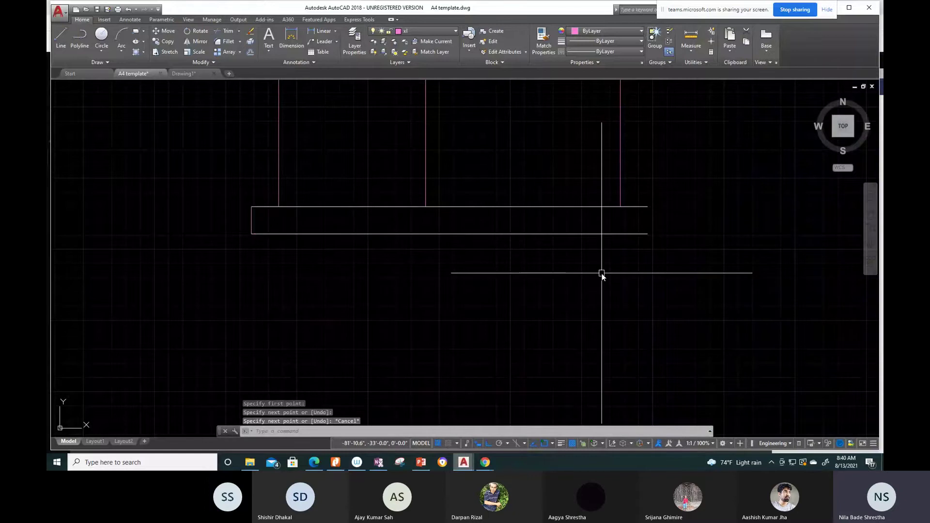
key("space")
left_click(647, 207)
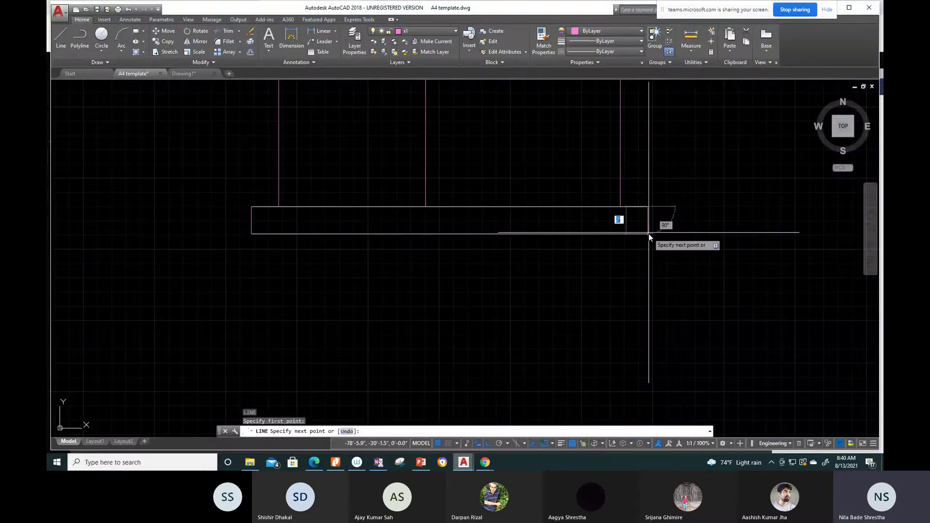
left_click(649, 234)
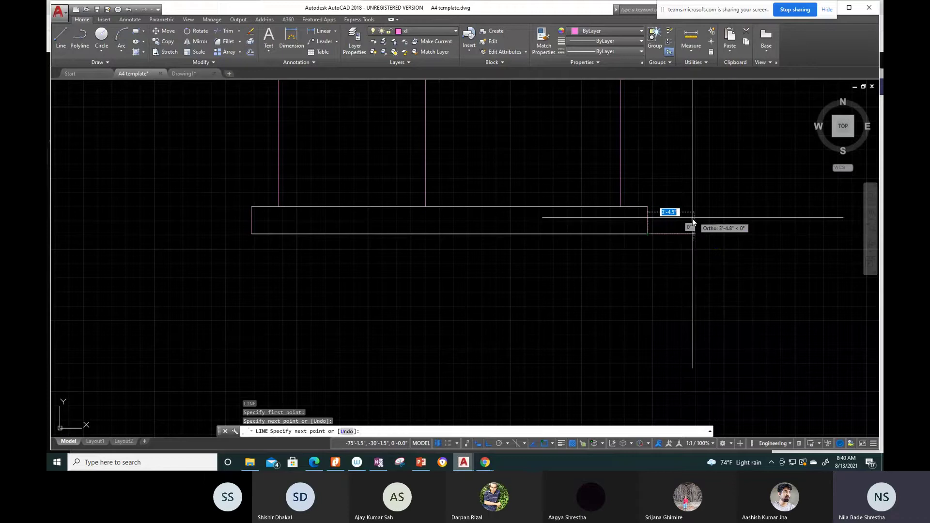
key("Escape")
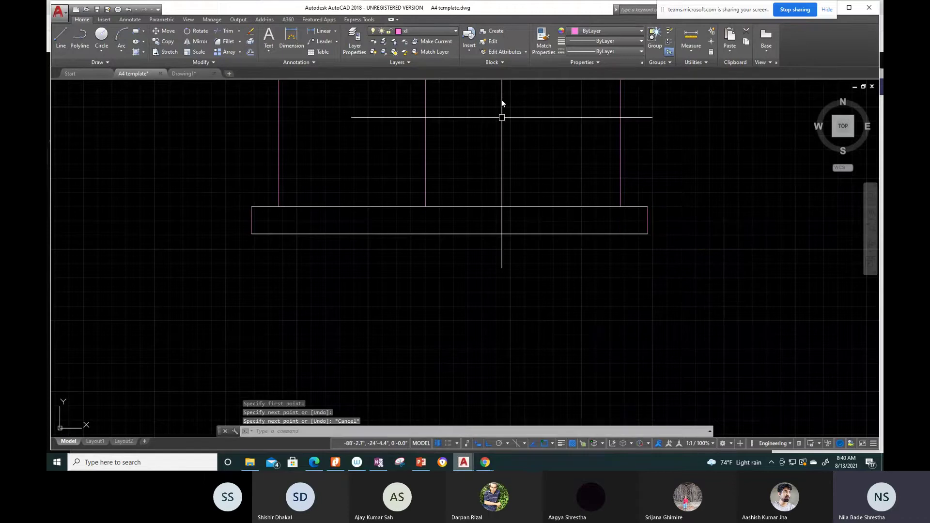
left_click(420, 30)
left_click(352, 33)
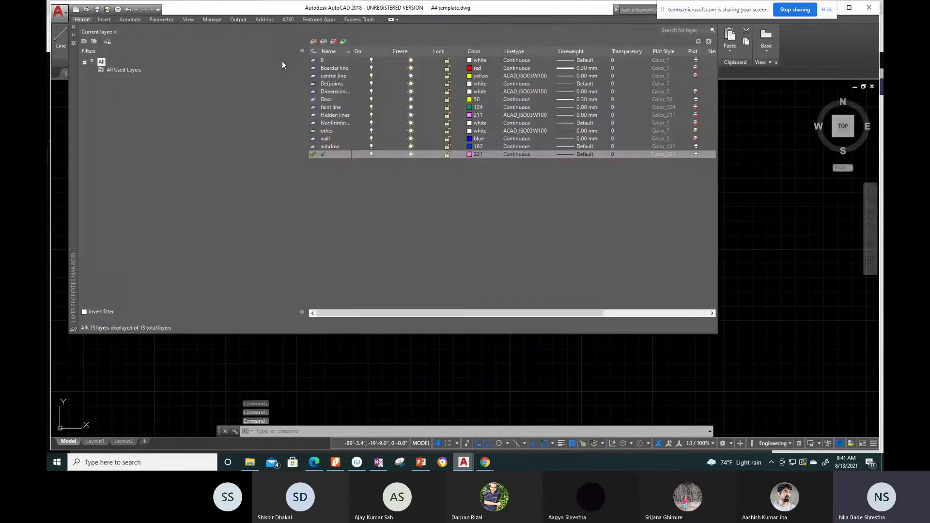
Step: Create a layer named 'verandah' with colour index 242
left_click(314, 42)
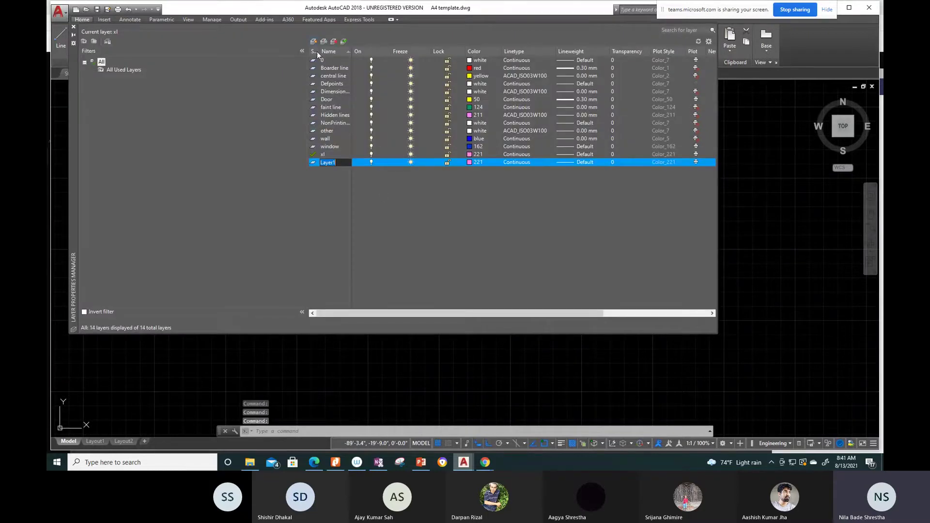
type("ver")
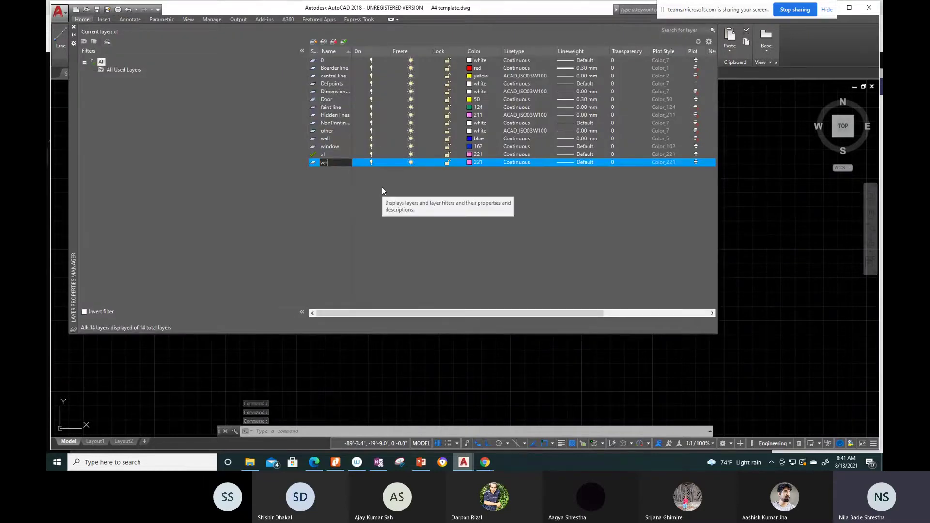
type("andah")
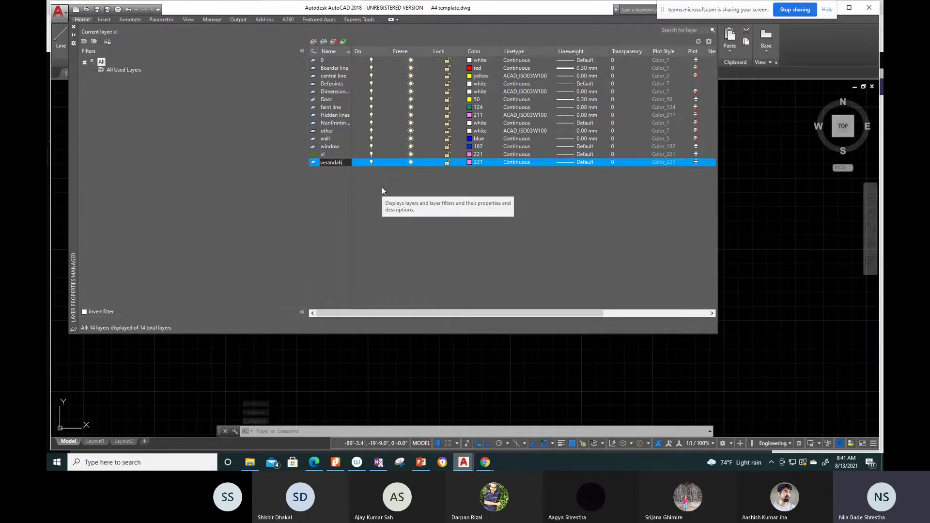
left_click(471, 163)
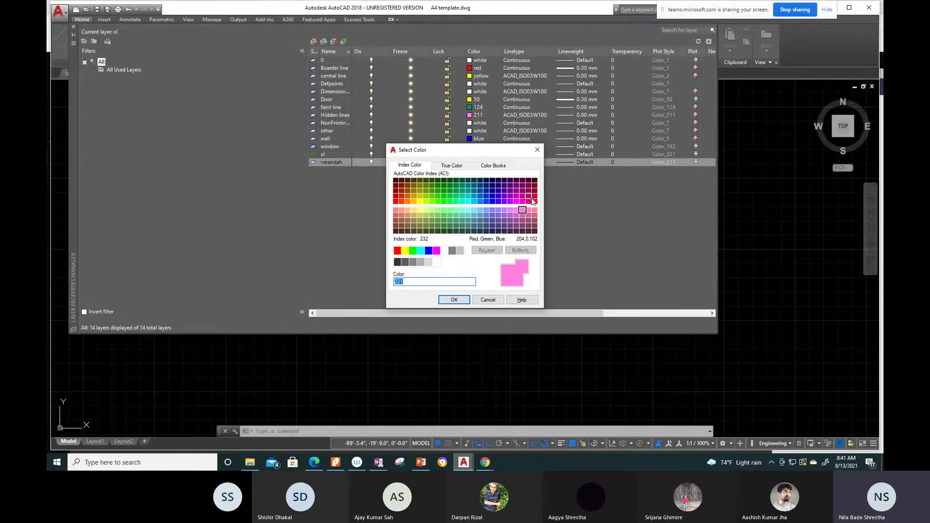
left_click(534, 196)
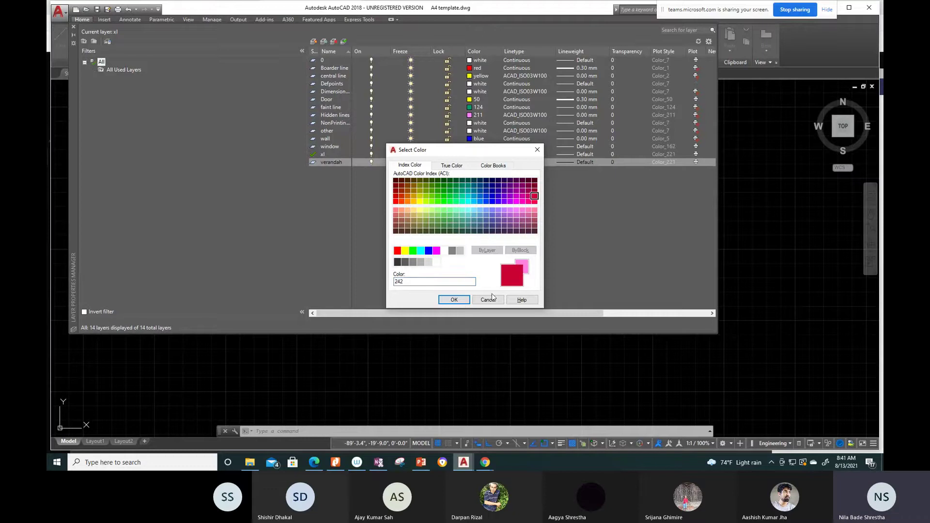
left_click(454, 301)
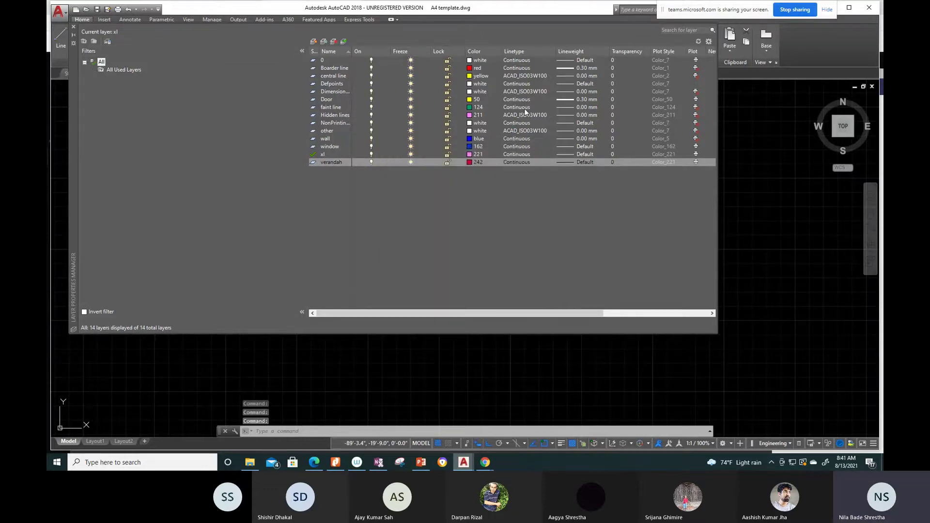
left_click(73, 27)
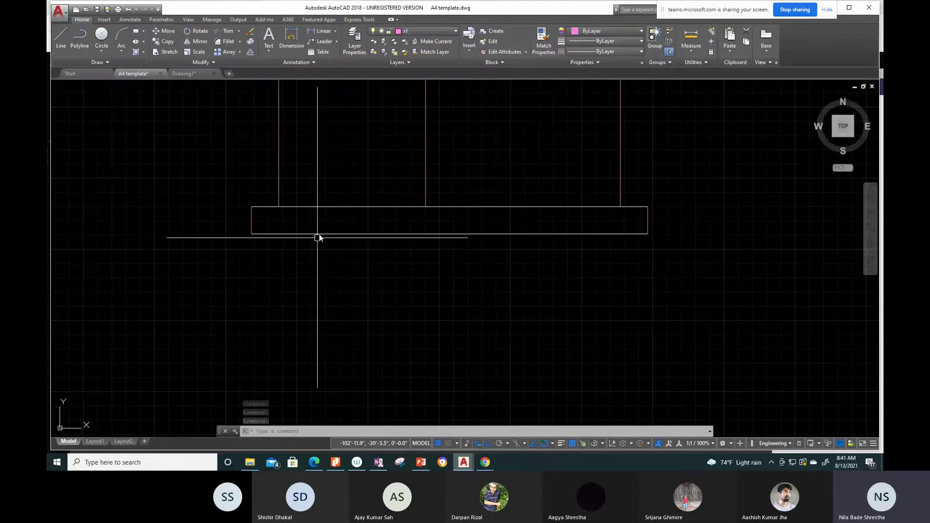
Step: Make verandah the current layer
scroll(512, 222, "down", 4)
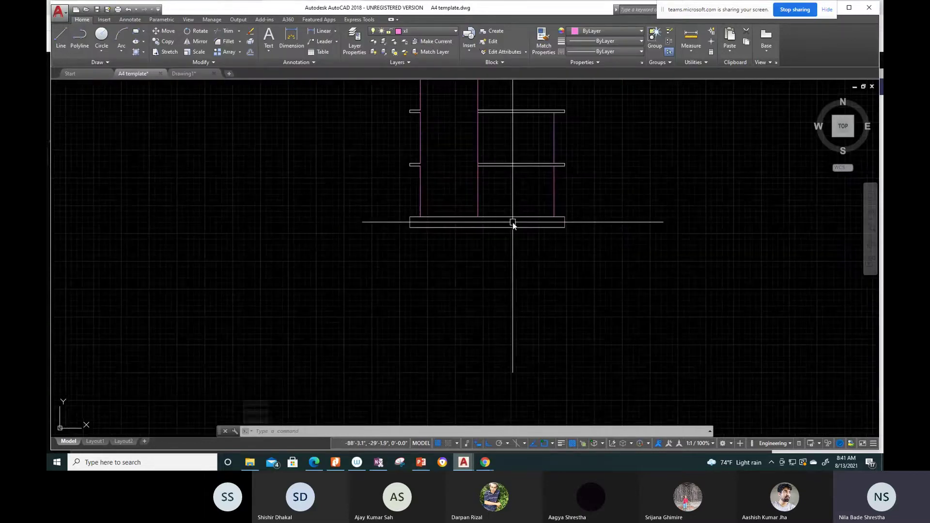
scroll(513, 222, "up", 2)
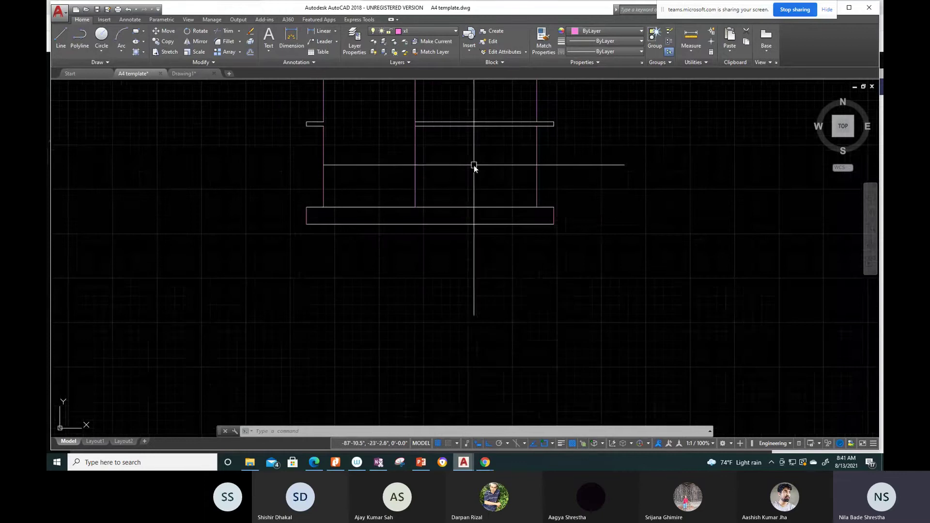
middle_click_drag(475, 170, 468, 214)
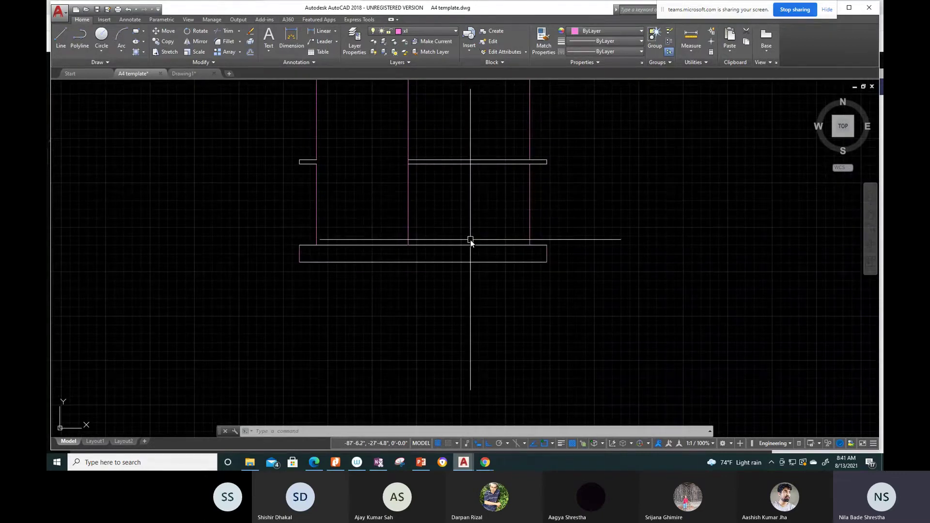
type("l")
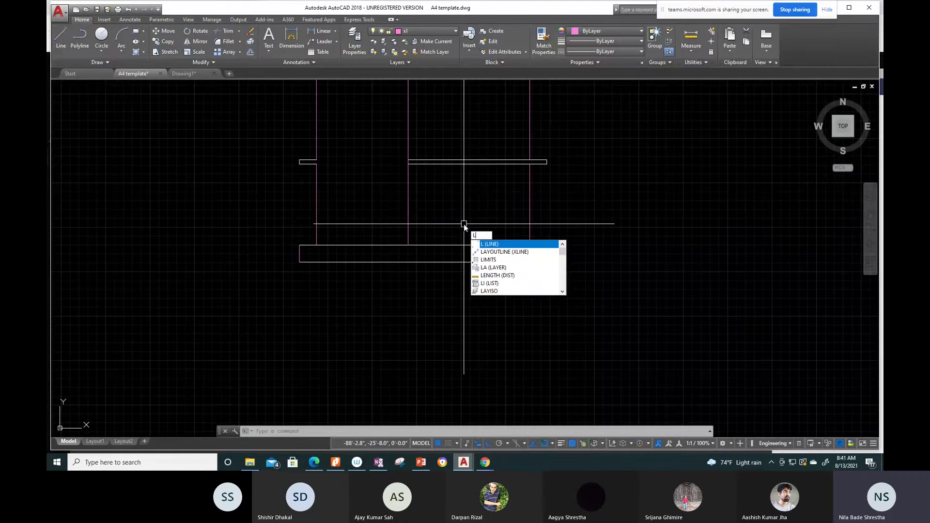
key("Escape")
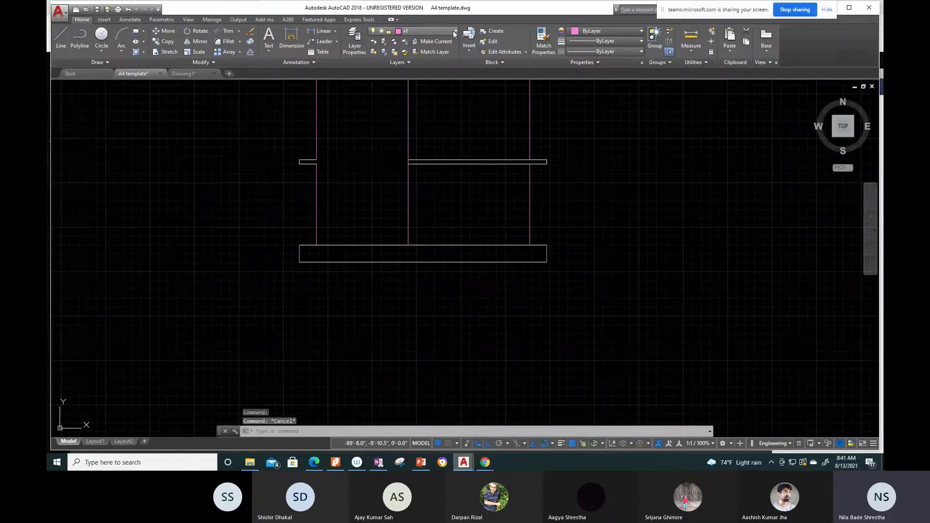
left_click(453, 32)
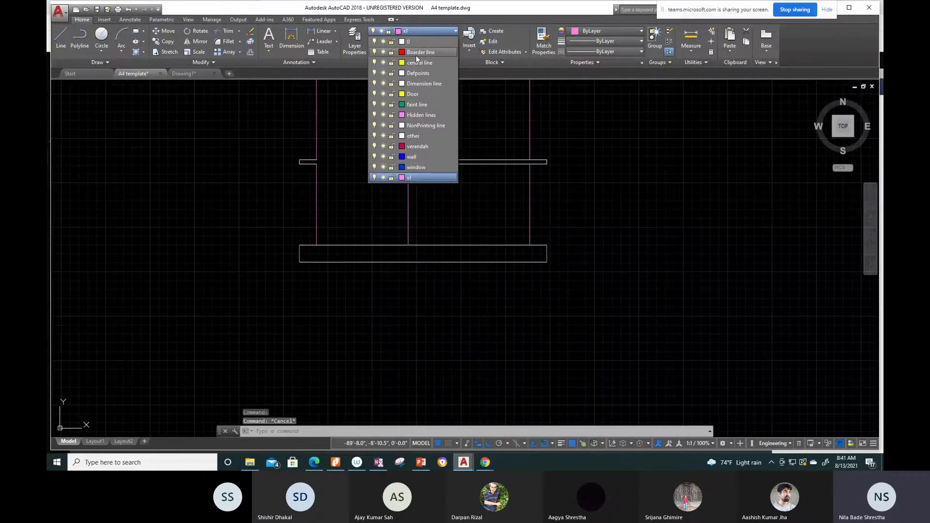
left_click(418, 147)
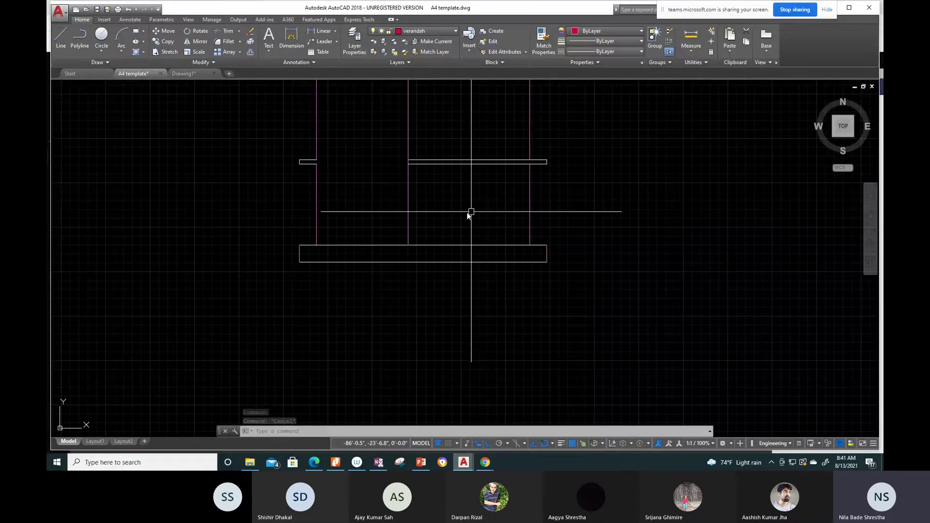
Step: Draw a red floor line along the top of the plinth
type("l")
key("Return")
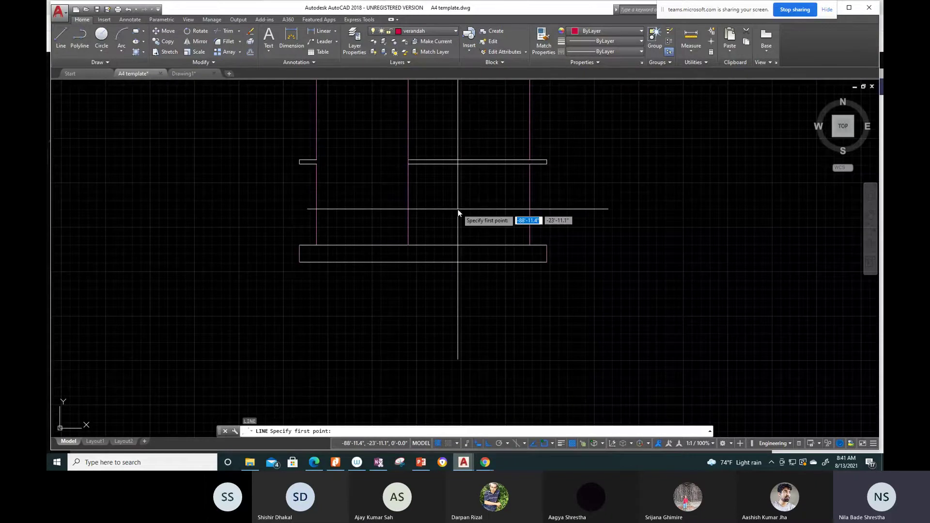
left_click(408, 245)
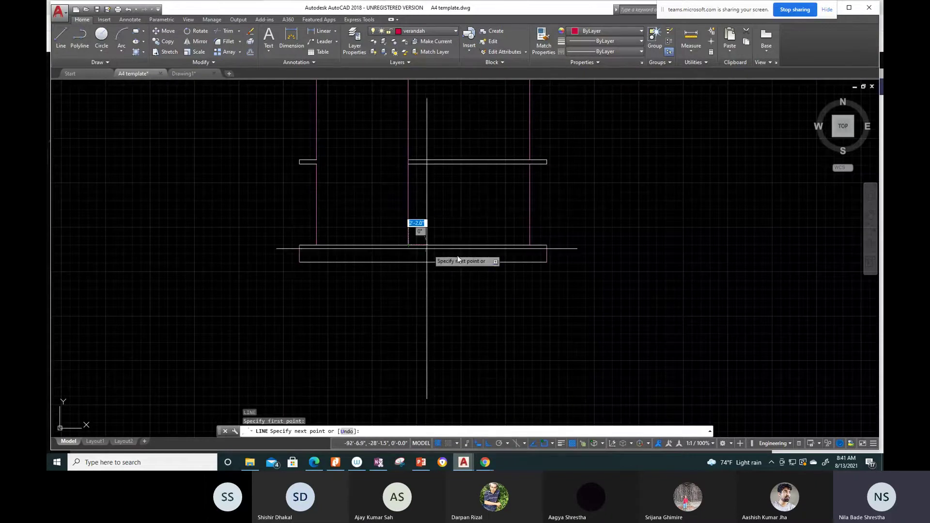
left_click(530, 245)
key("Escape")
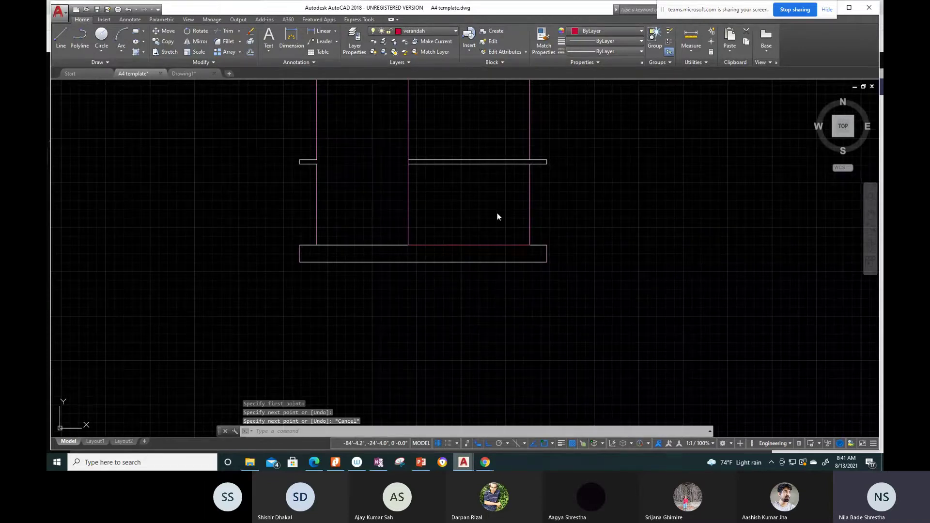
Step: Offset the plinth floor line 3 inches upward
type("o")
key("Return")
type("3")
key("Return")
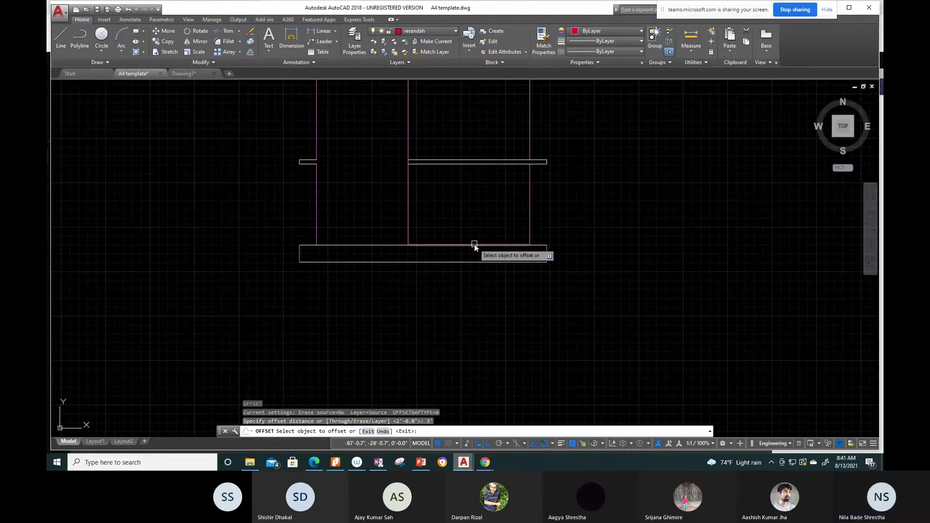
left_click(475, 245)
left_click(477, 213)
middle_click_drag(469, 181, 469, 261)
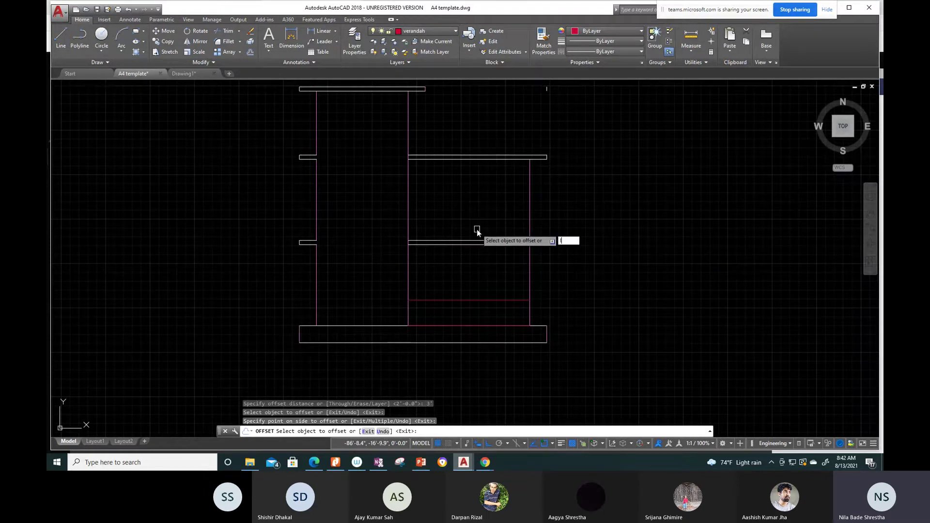
key("Escape")
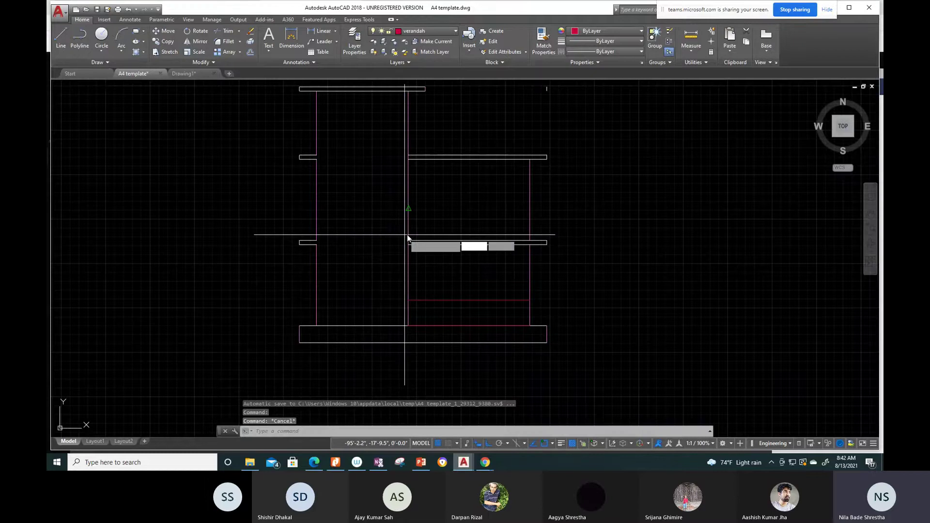
Step: Draw another red floor line along the slab to the wall intersection
scroll(407, 234, "up", 5)
key("l")
key("Return")
left_click(387, 275)
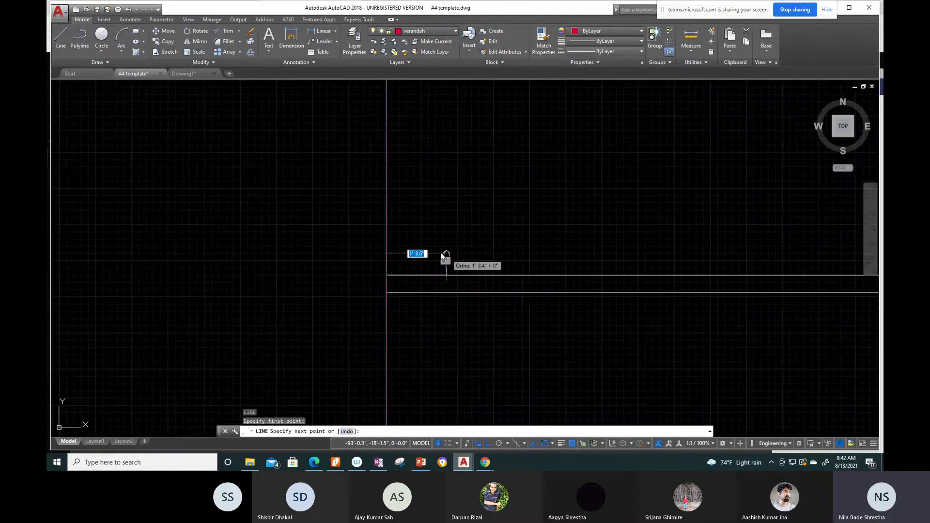
middle_click_drag(445, 254, 380, 239)
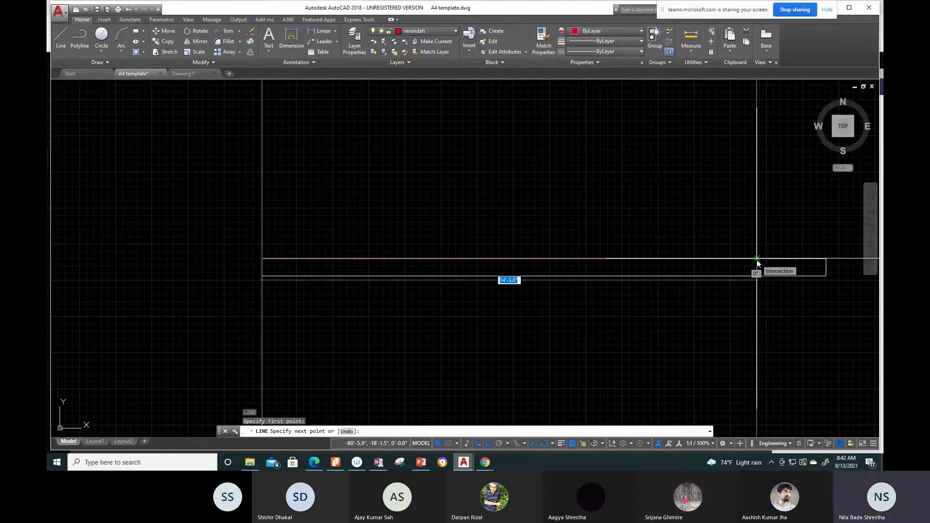
left_click(756, 259)
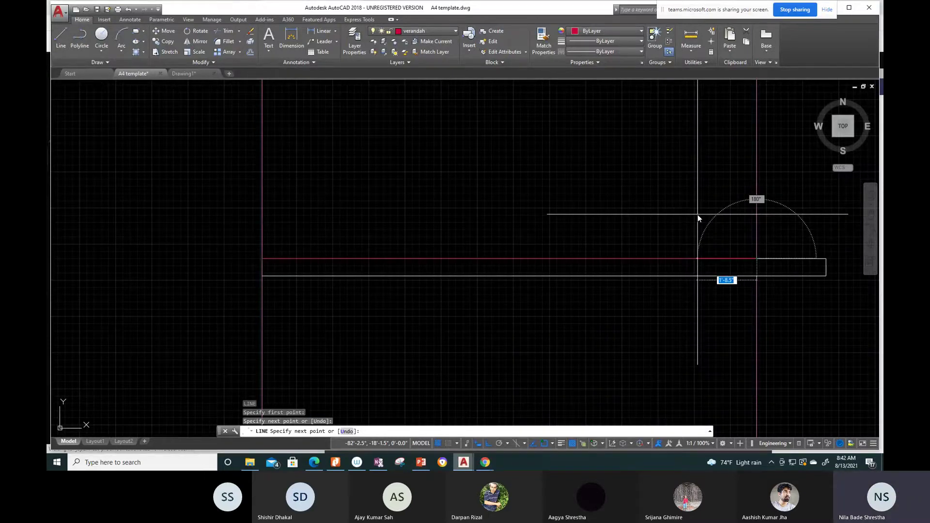
key("Escape")
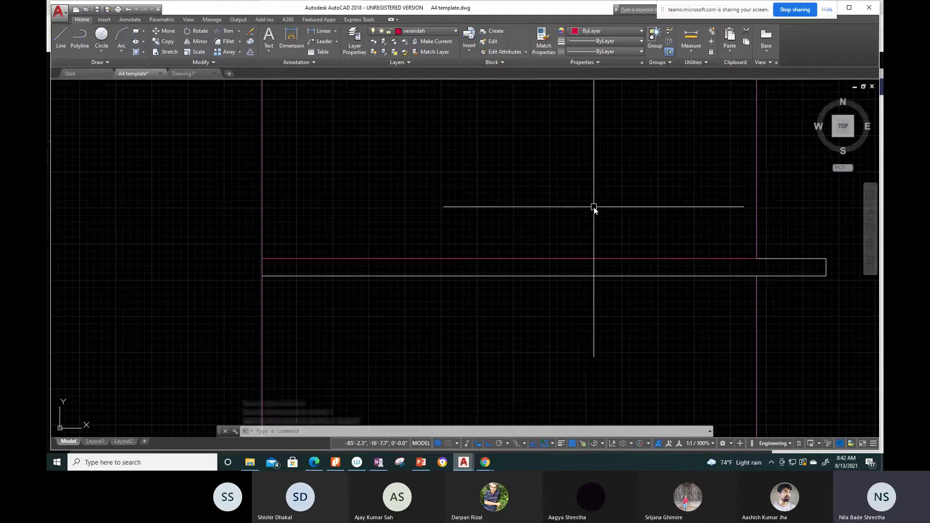
Step: Offset the red floor line 3' upward
type("o")
key("Return")
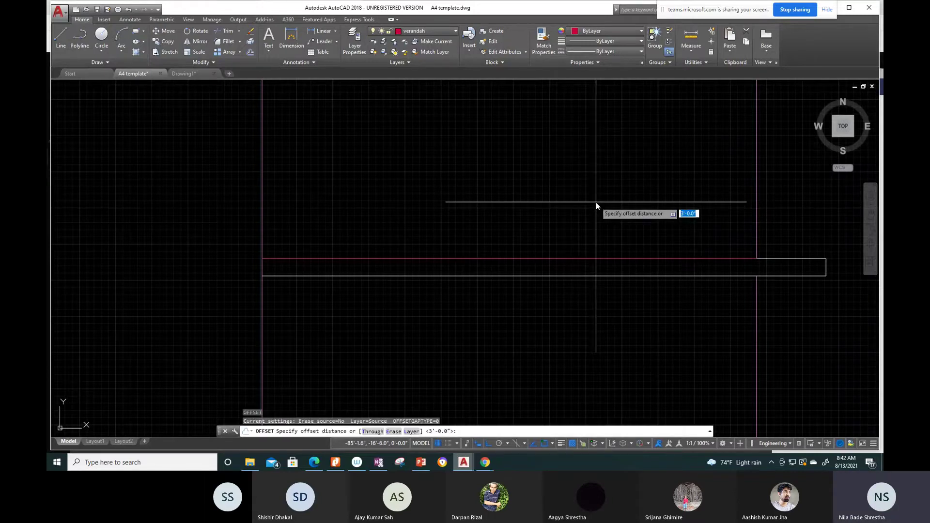
type("3'")
key("Return")
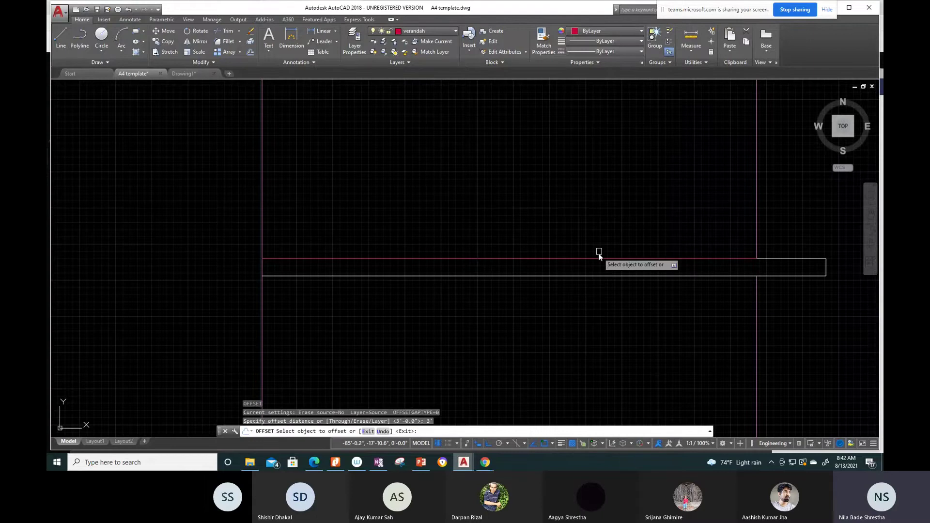
left_click(597, 257)
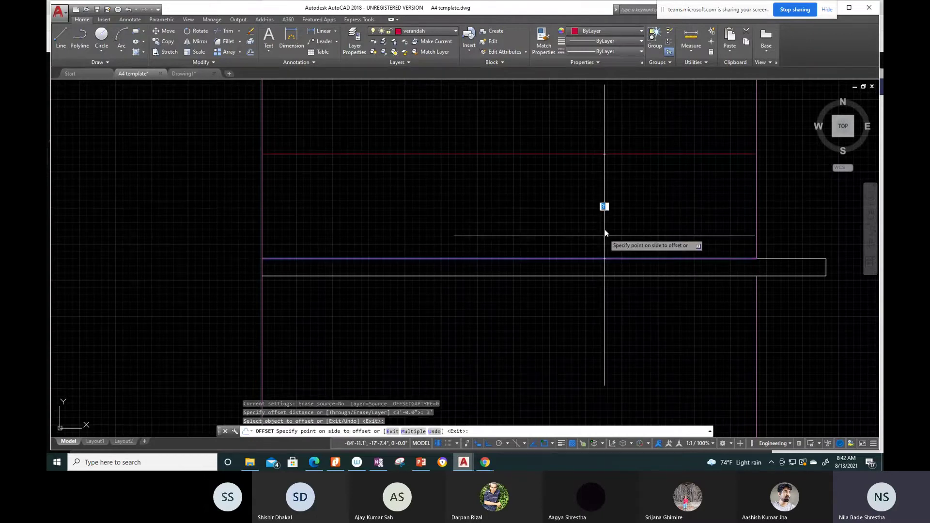
left_click(605, 231)
scroll(604, 223, "down", 5)
scroll(596, 193, "up", 2)
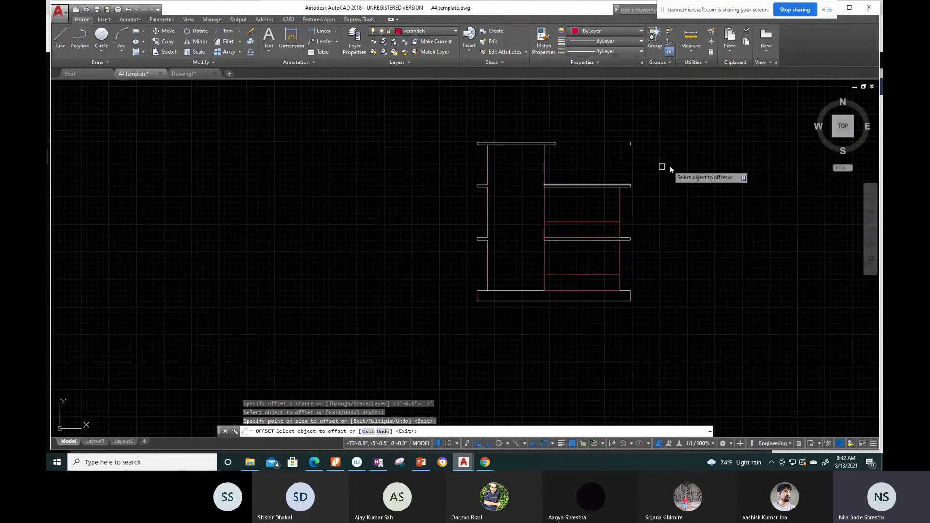
scroll(616, 183, "up", 2)
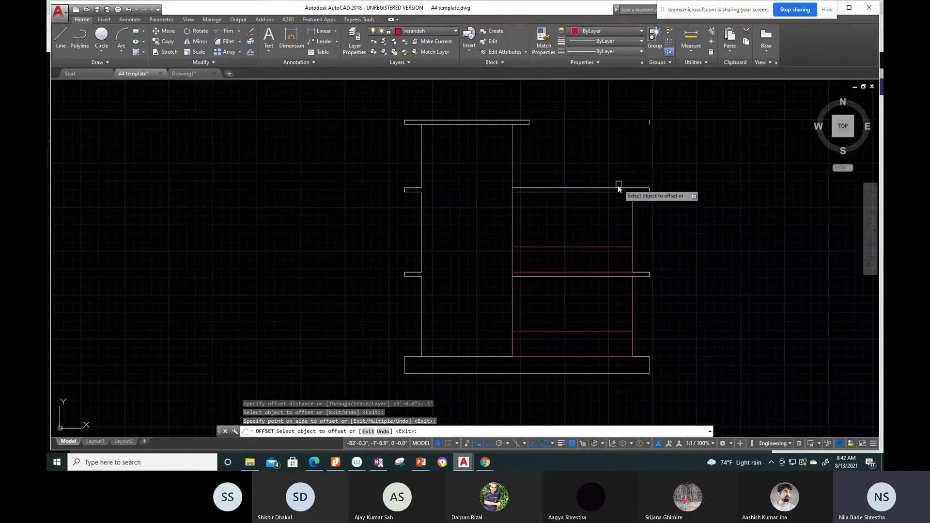
key("Escape")
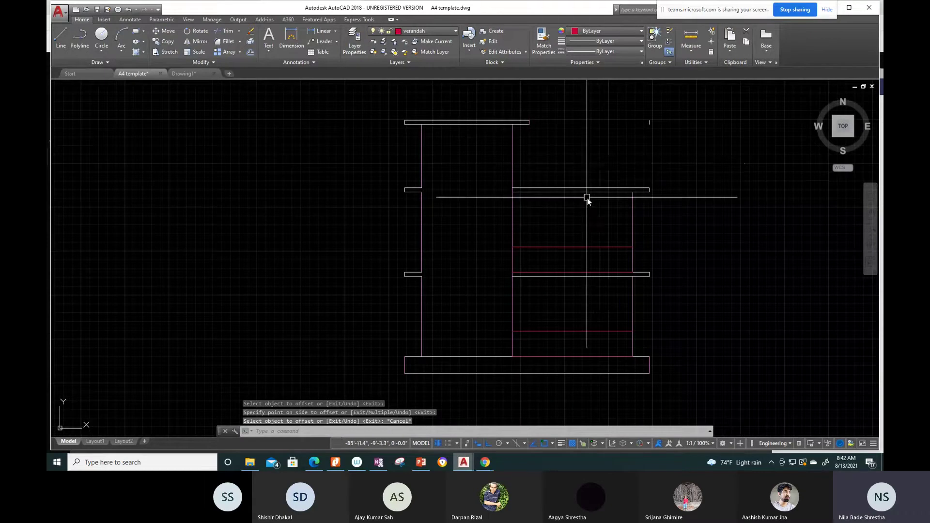
Step: Offset the upper right roof slab line 3 upward for the parapet top
key("Return")
type("3")
key("Return")
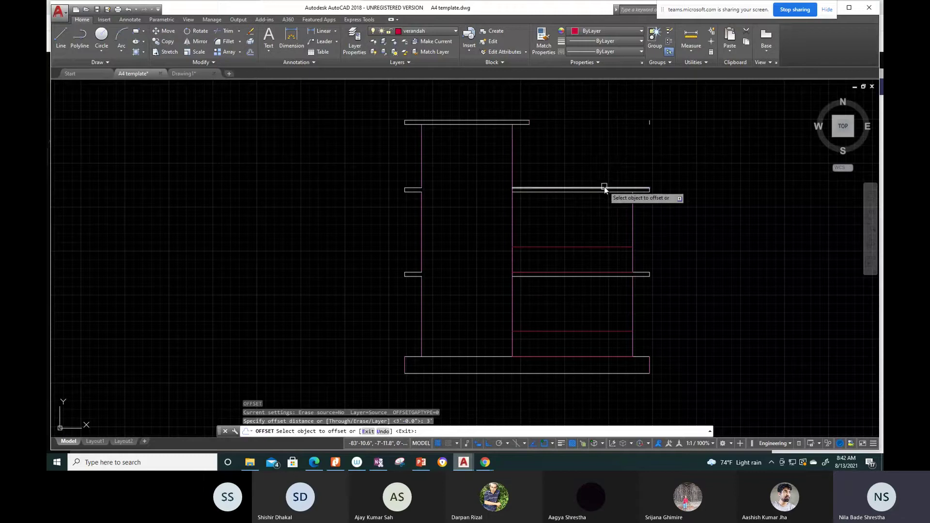
left_click(605, 189)
left_click(609, 169)
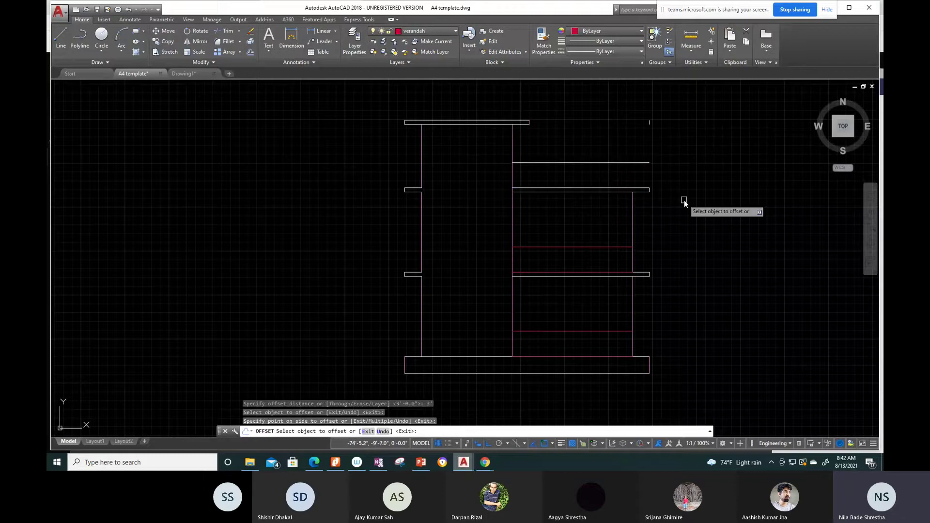
key("Escape")
Step: Draw a vertical line from the parapet top's right end down to the slab
type("l")
key("Return")
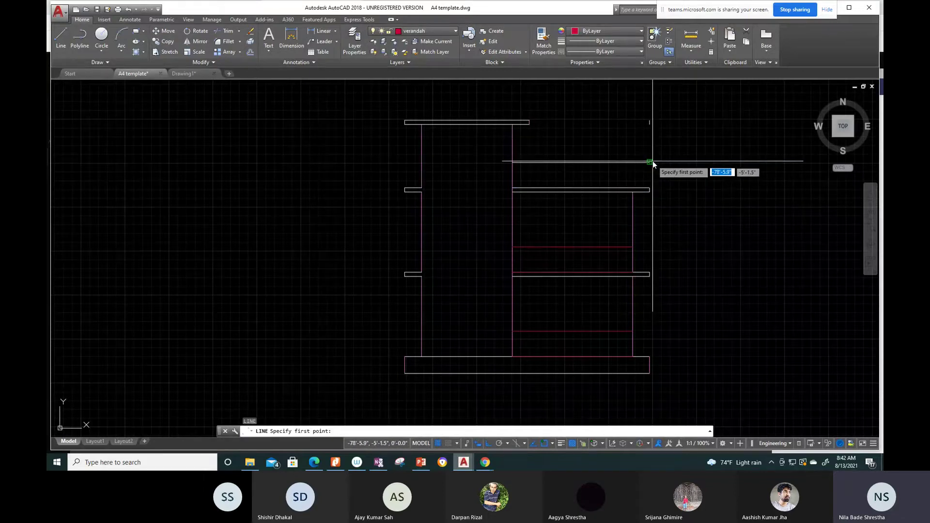
left_click(653, 161)
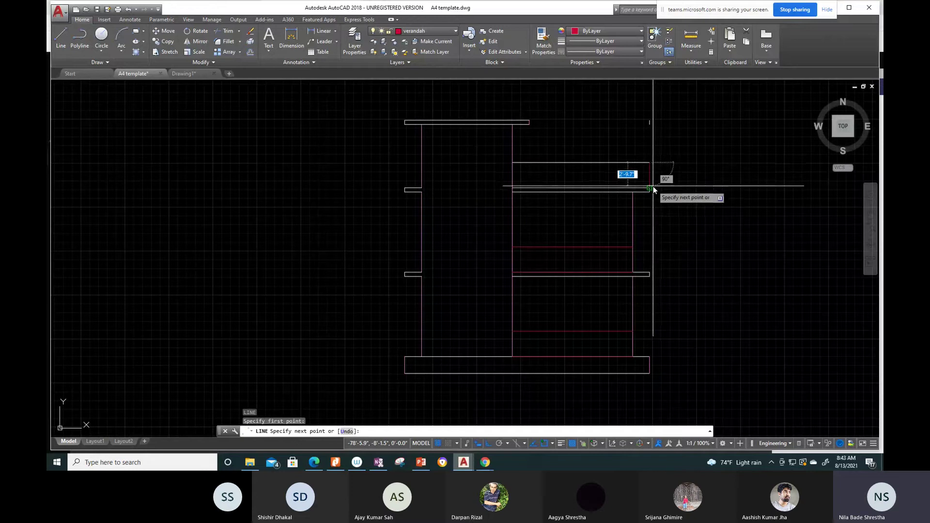
left_click(653, 188)
key("Escape")
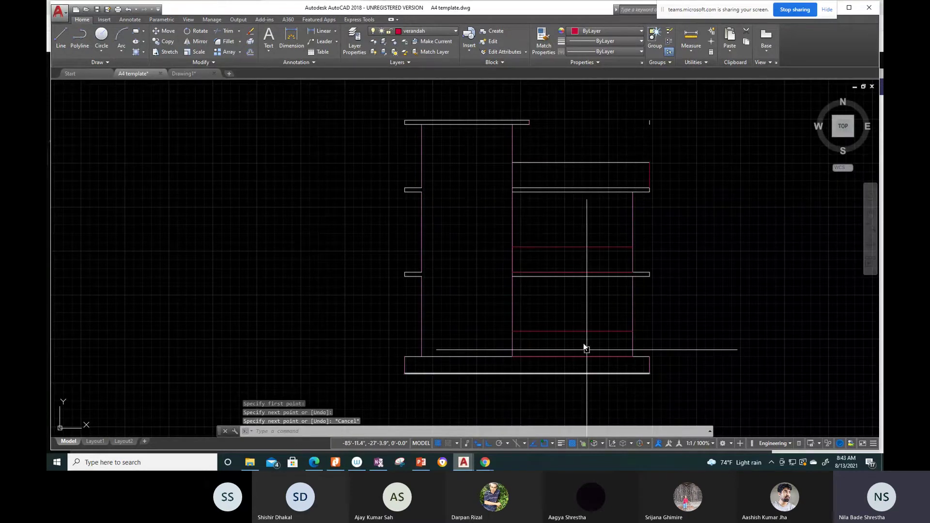
scroll(570, 274, "up", 1)
scroll(569, 274, "up", 1)
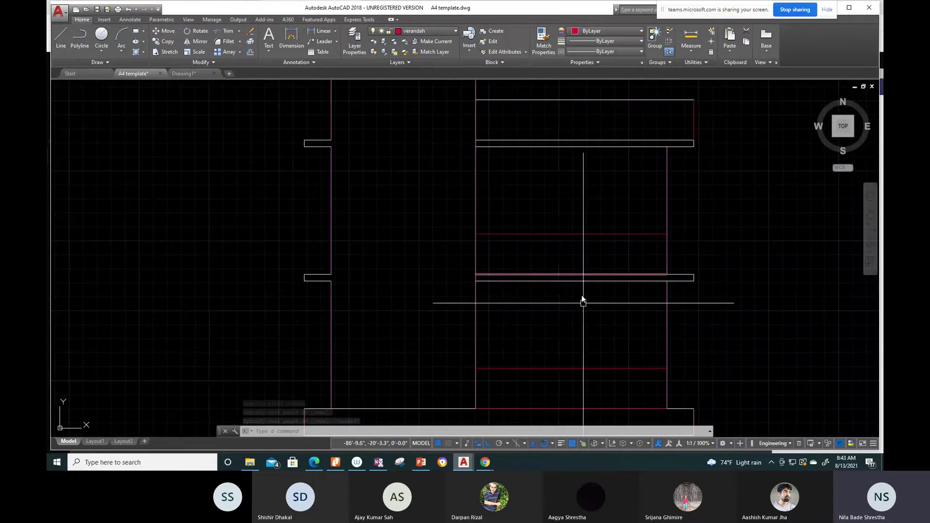
middle_click_drag(581, 295, 579, 341)
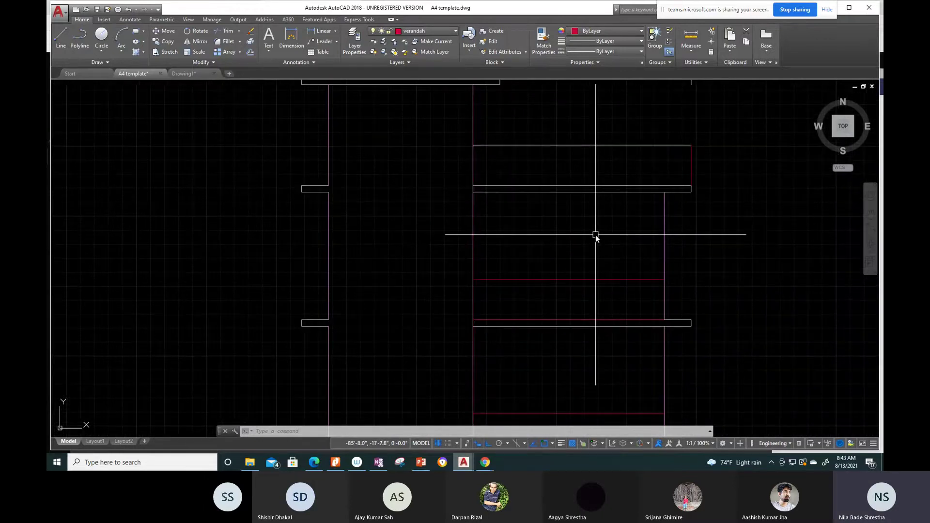
type("ma")
key("Return")
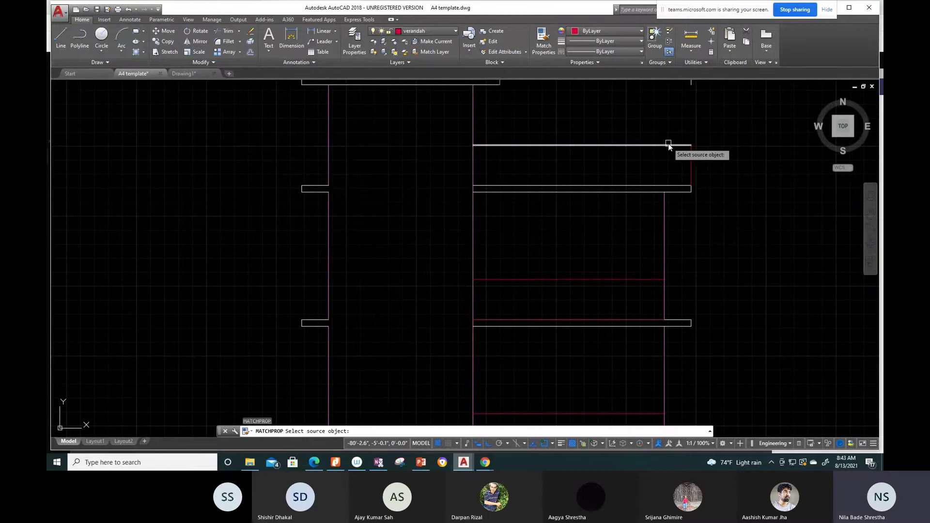
Step: Match the parapet's right edge and top line to the red floor line's properties
left_click(667, 144)
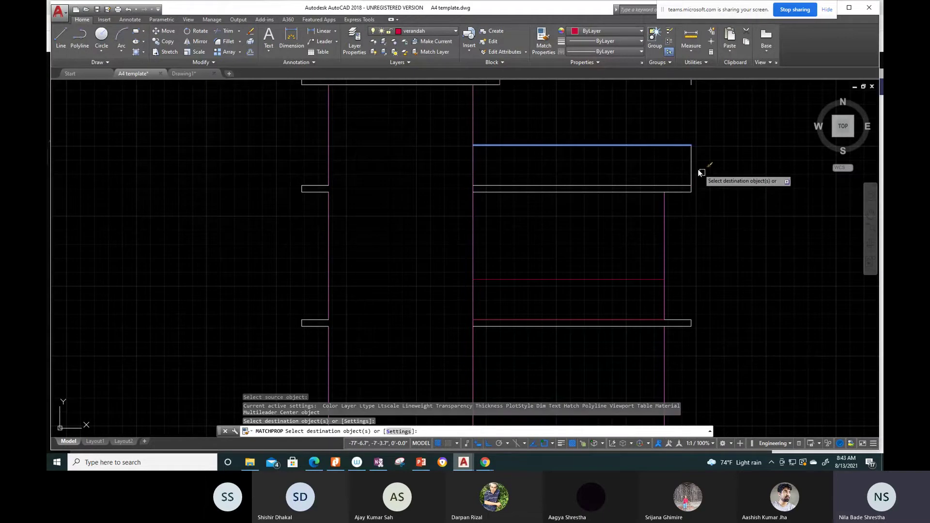
key("Escape")
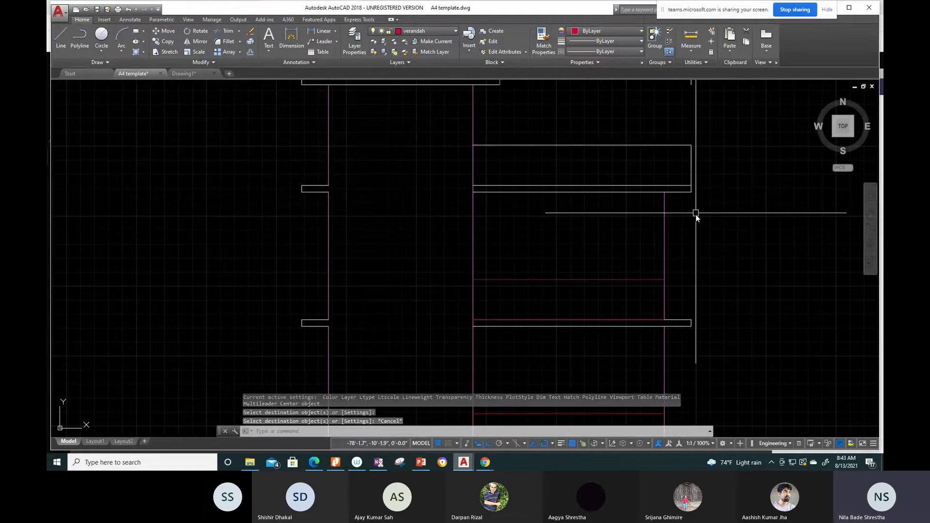
type("MA")
key("Return")
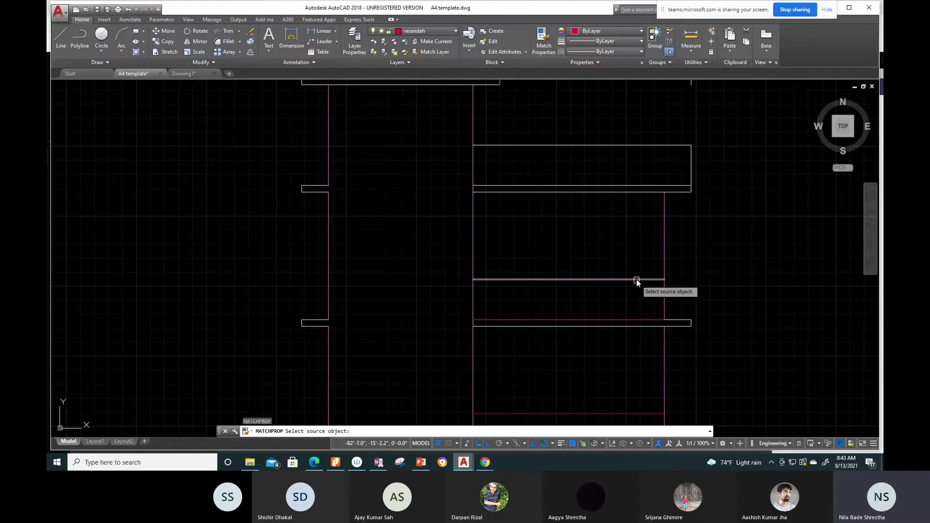
left_click(638, 279)
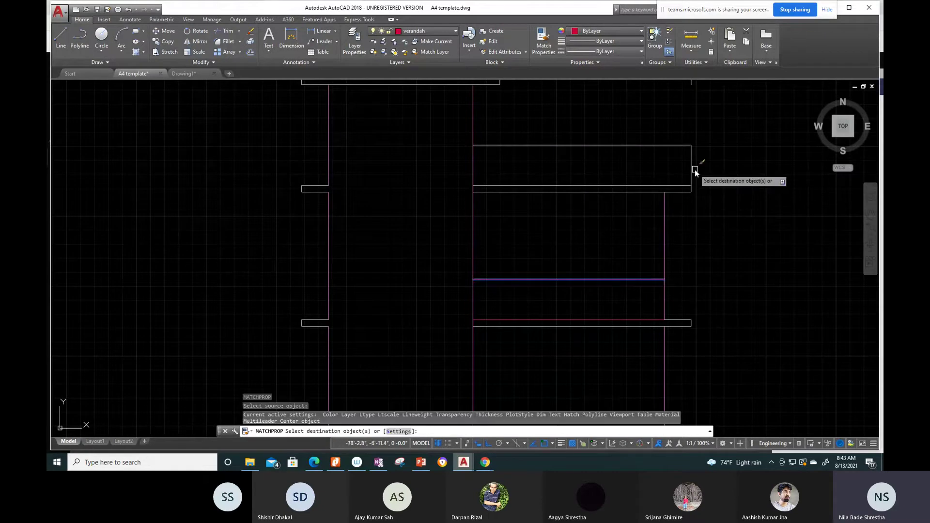
left_click(691, 165)
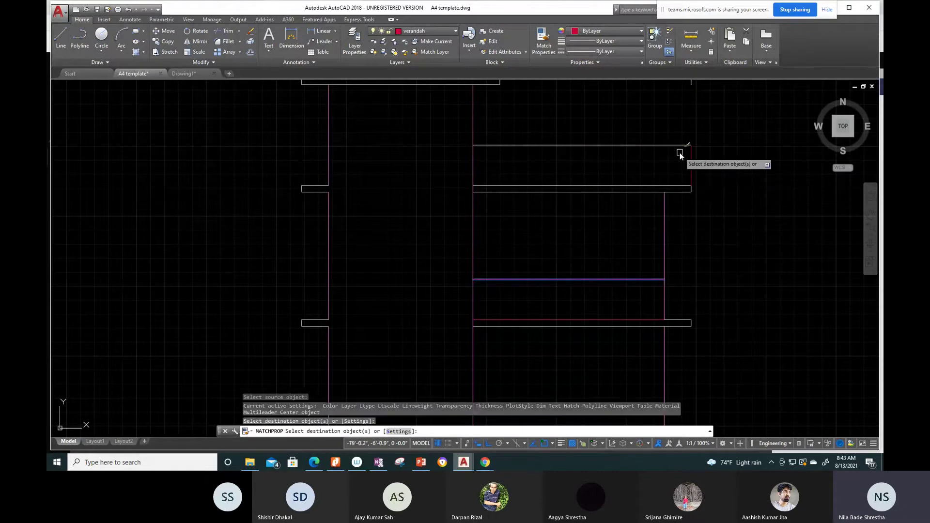
left_click(680, 145)
key("Escape")
scroll(713, 249, "down", 4)
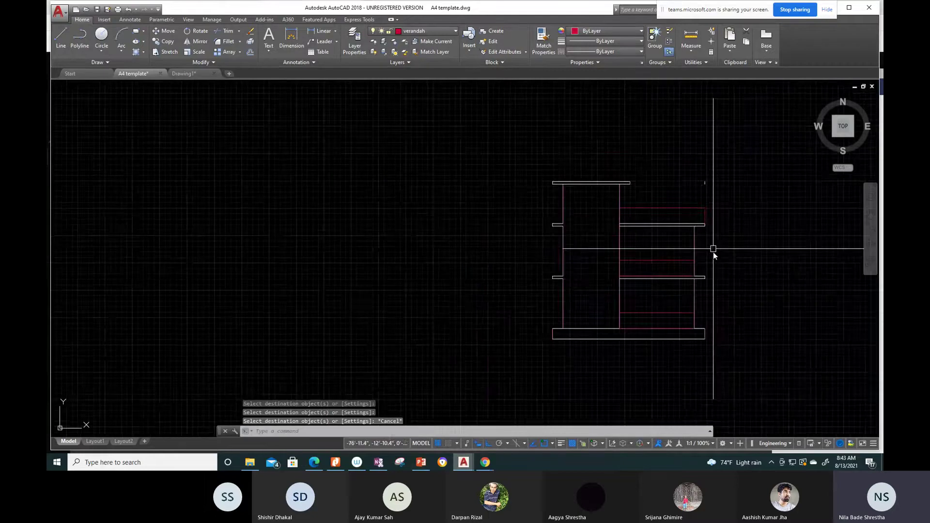
scroll(571, 245, "up", 4)
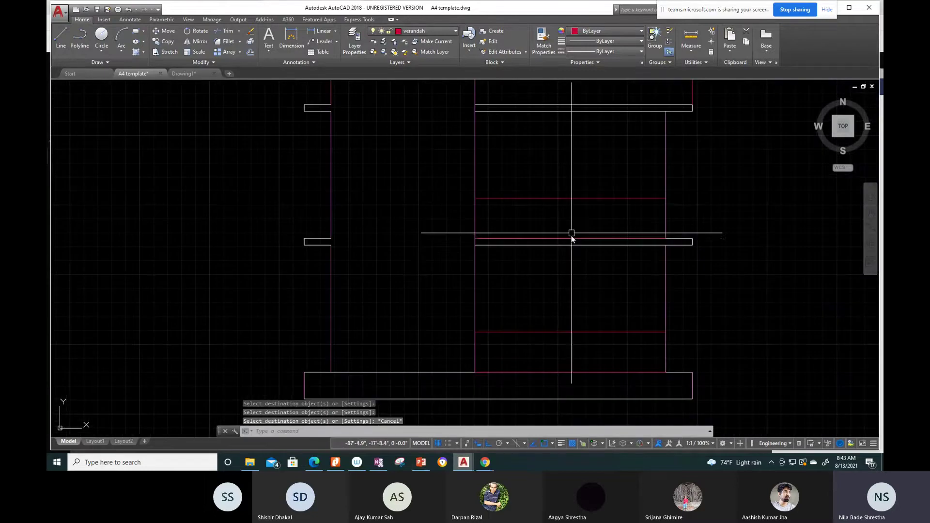
Step: Match the plinth outline to the properties of a picked section line
key("Escape")
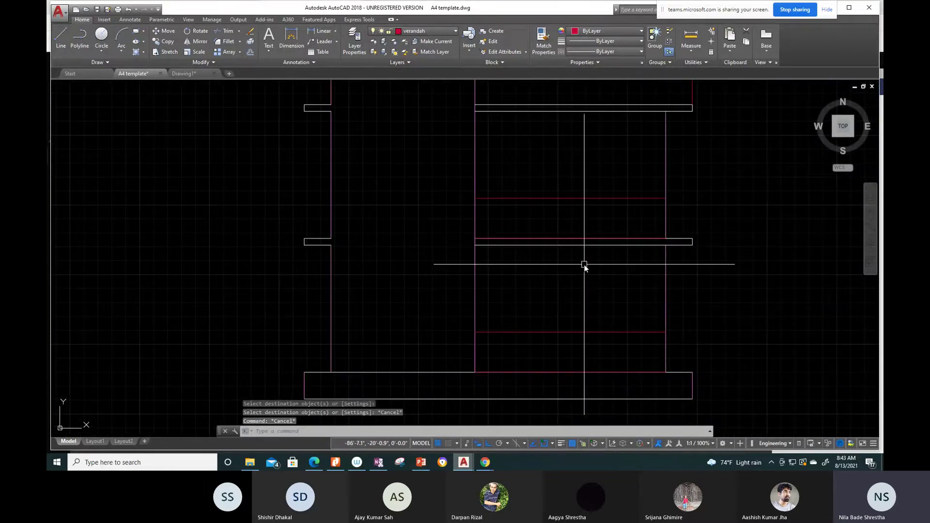
key("Return")
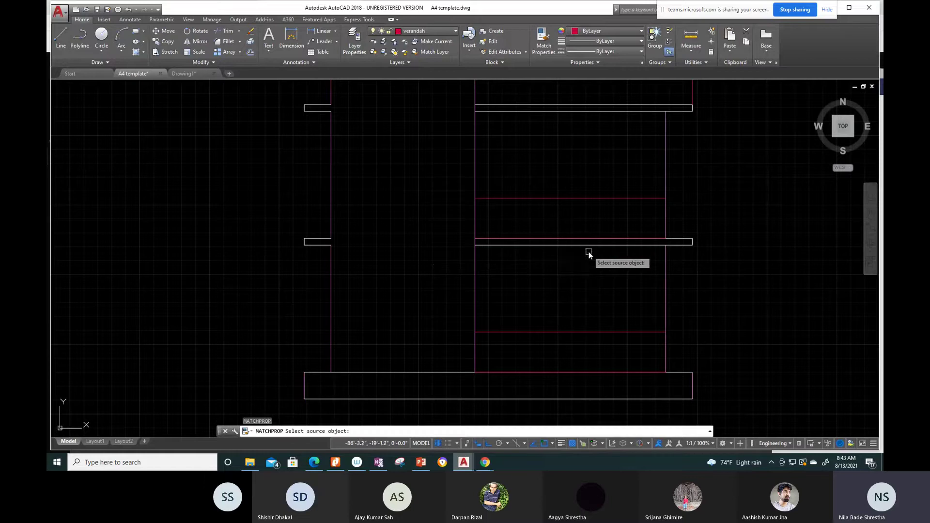
left_click(588, 245)
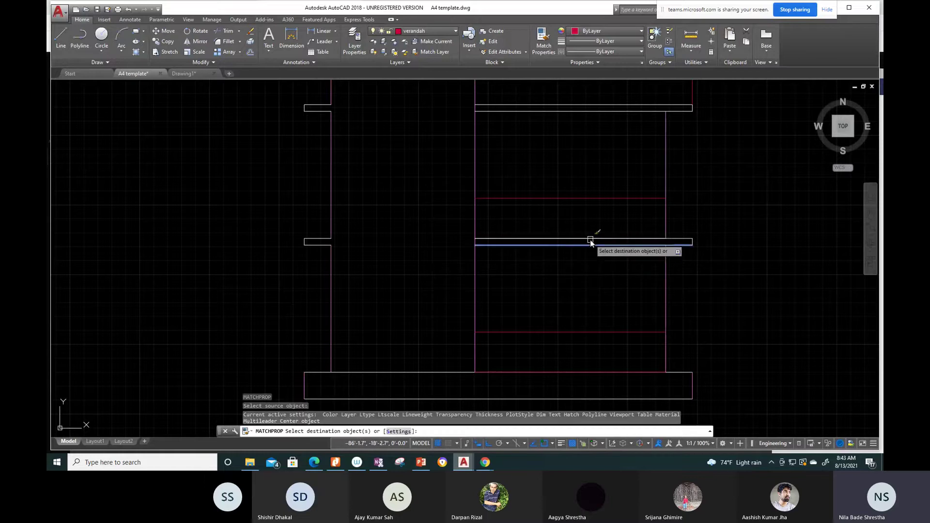
middle_click_drag(591, 242, 595, 181)
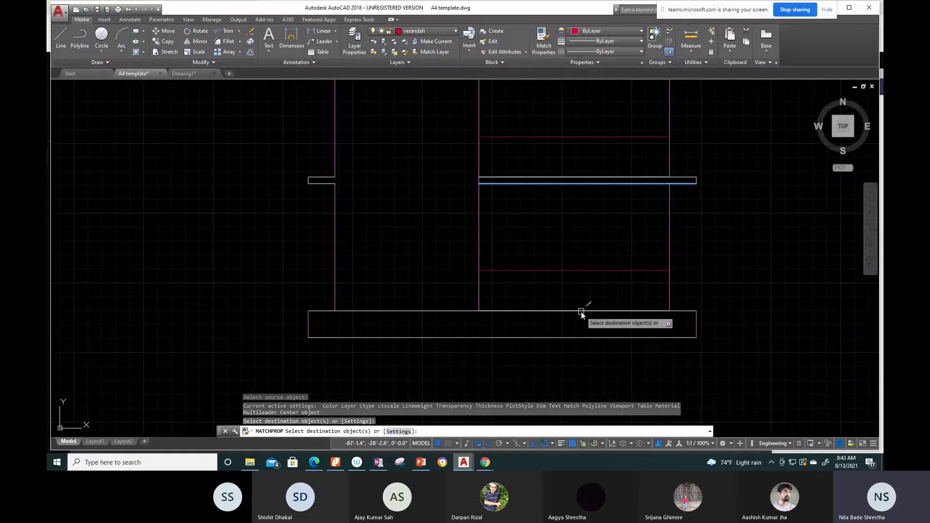
left_click(581, 312)
key("Escape")
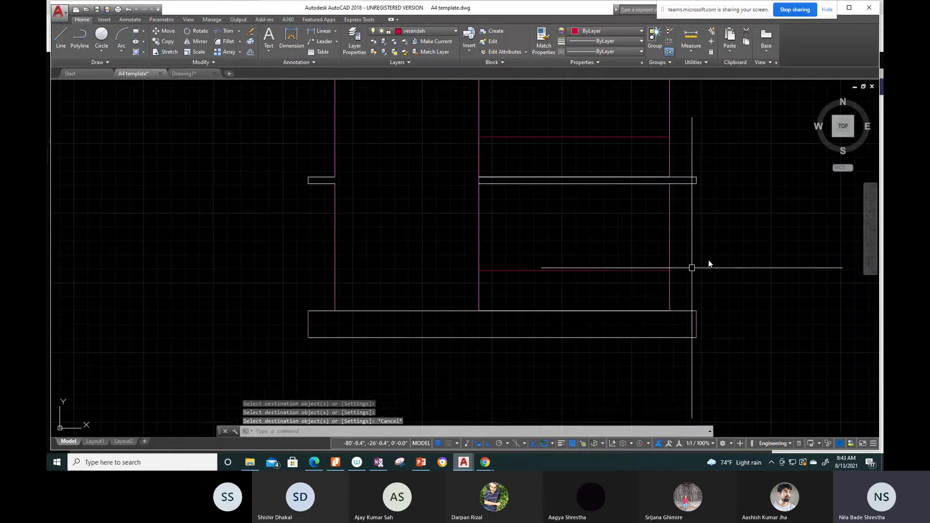
scroll(708, 260, "down", 4)
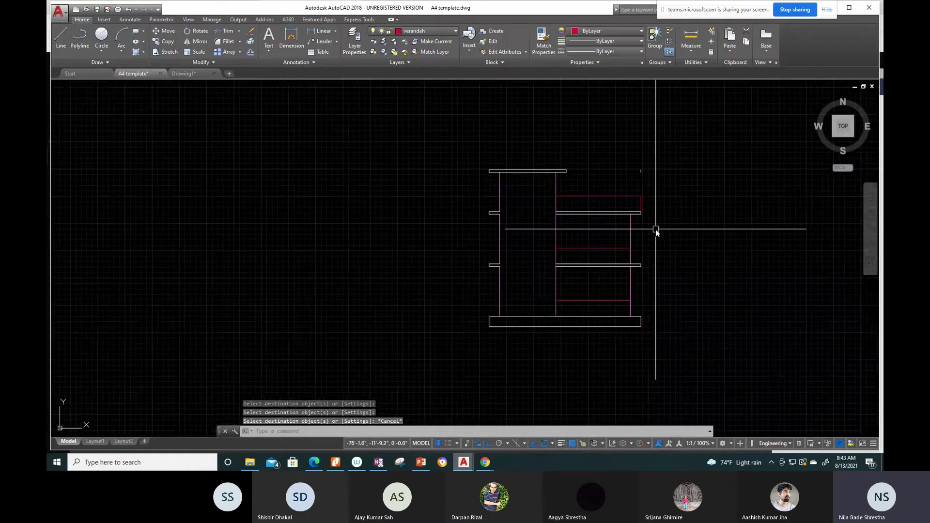
middle_click_drag(656, 229, 615, 209)
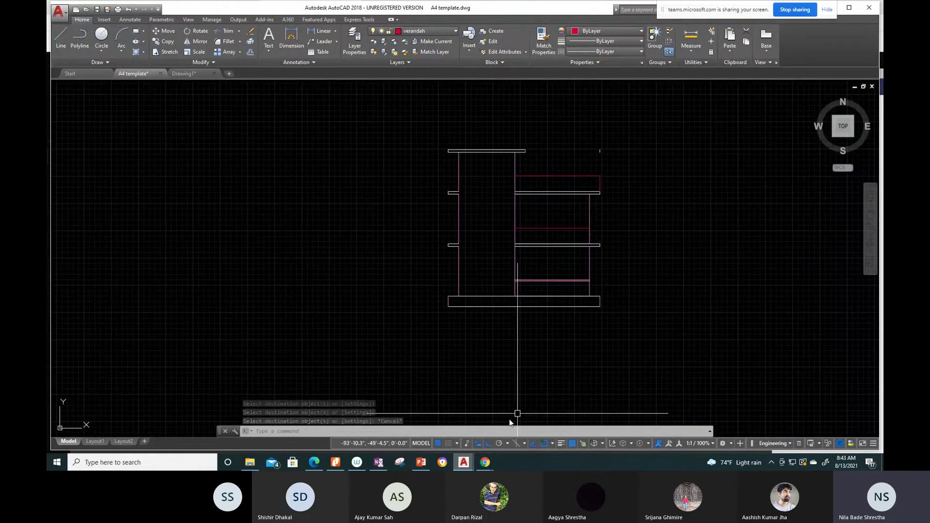
mouse_move(517, 413)
middle_mouse_down()
mouse_move(487, 202)
mouse_move(440, 173)
middle_mouse_up()
scroll(487, 201, "down", 2)
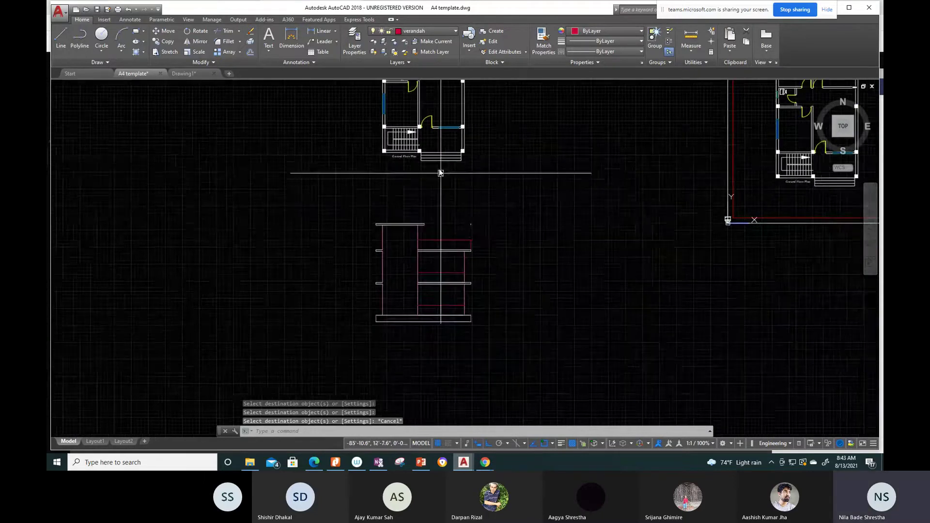
scroll(420, 173, "up", 2)
scroll(413, 145, "up", 2)
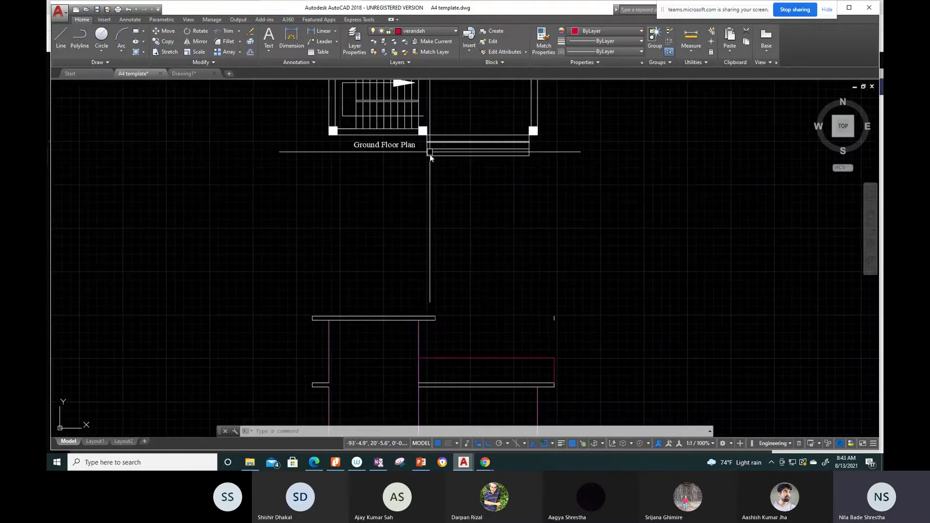
middle_click_drag(533, 243, 515, 96)
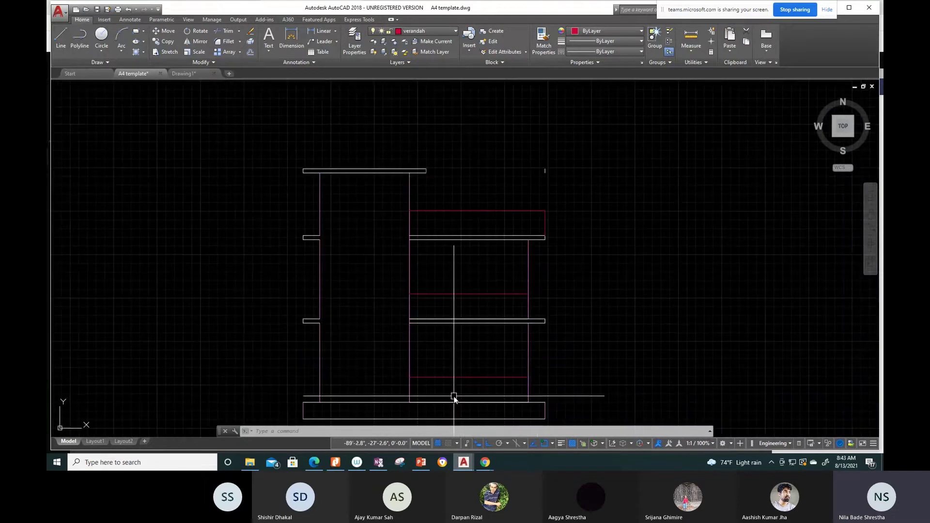
scroll(454, 406, "down", 2)
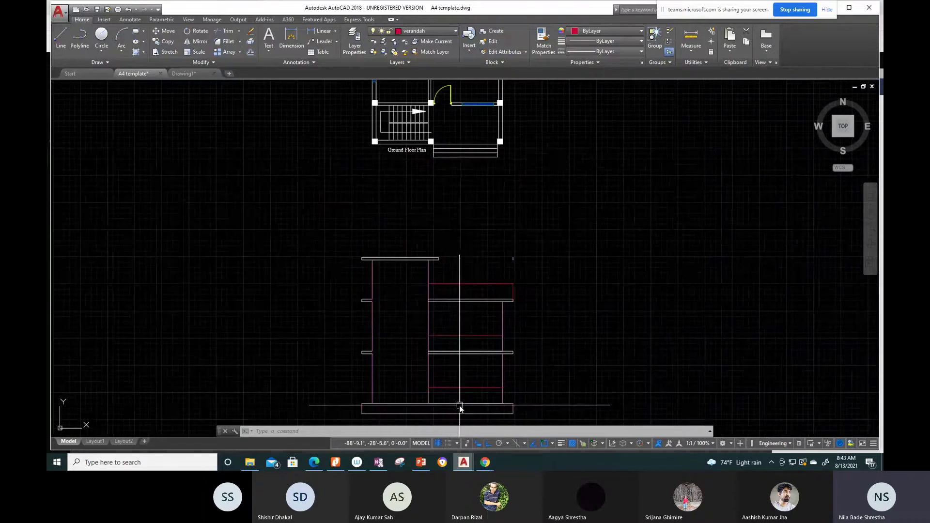
scroll(446, 147, "up", 2)
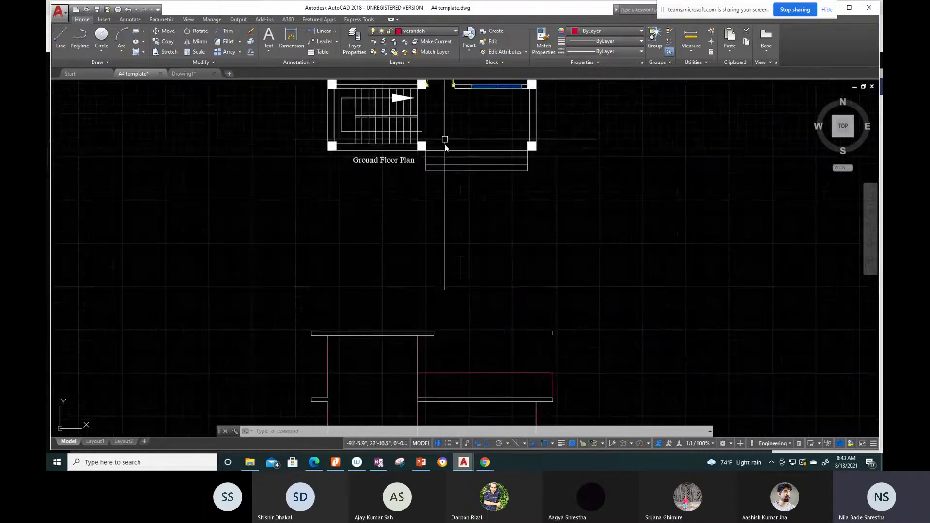
scroll(444, 145, "up", 2)
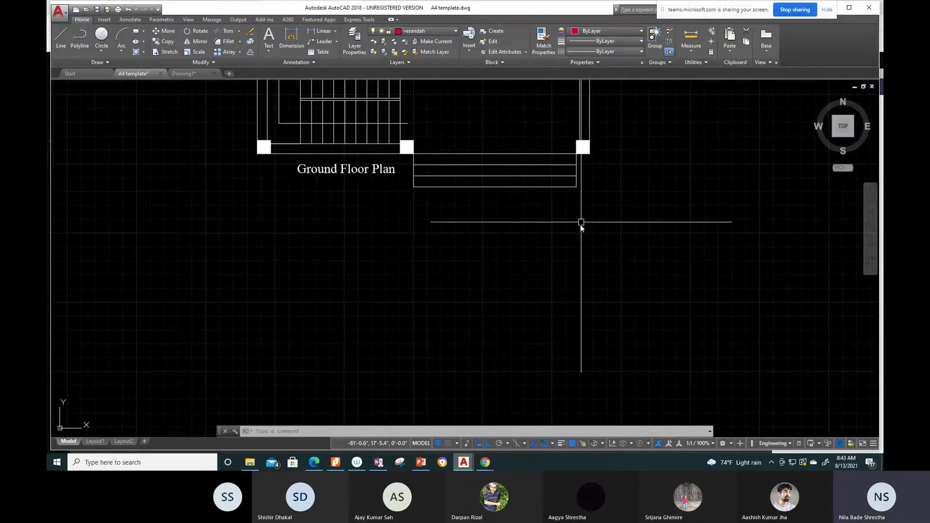
middle_click_drag(581, 222, 571, 189)
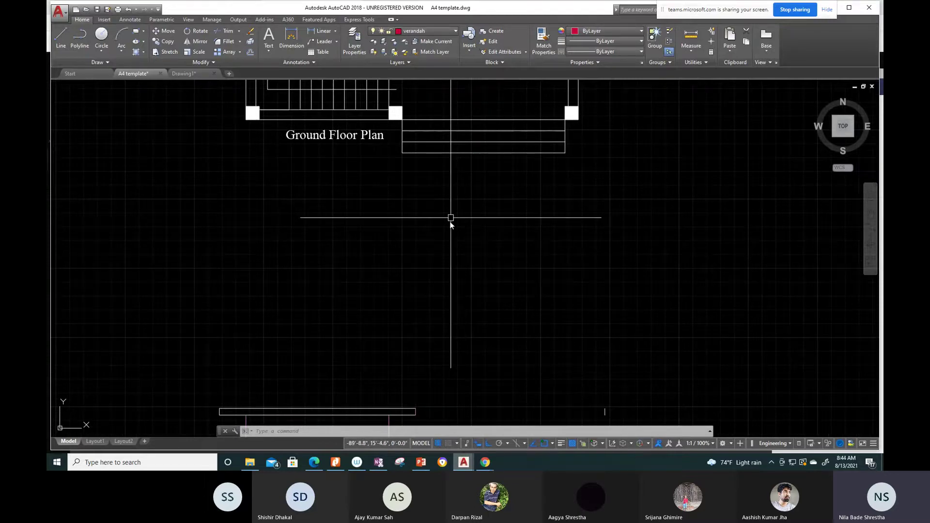
scroll(450, 218, "down", 5)
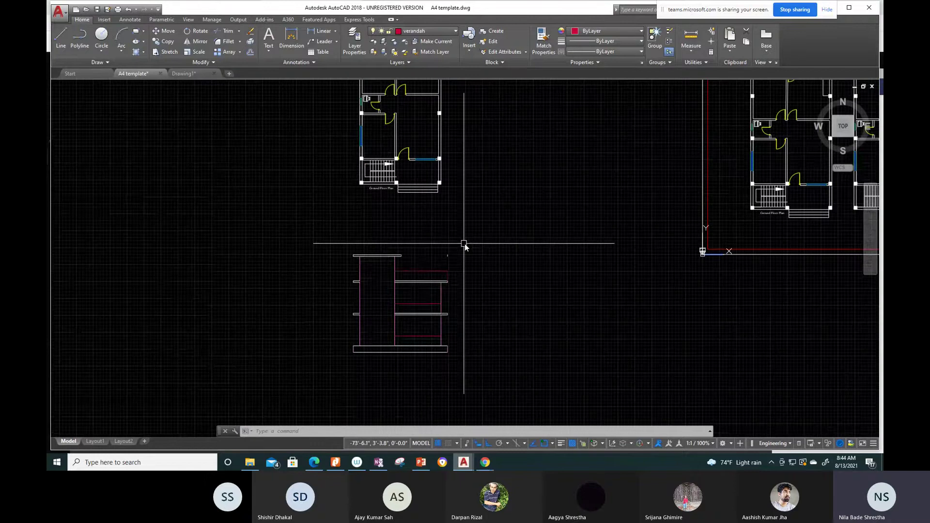
mouse_move(464, 243)
middle_mouse_down()
mouse_move(488, 256)
mouse_move(473, 341)
middle_mouse_up()
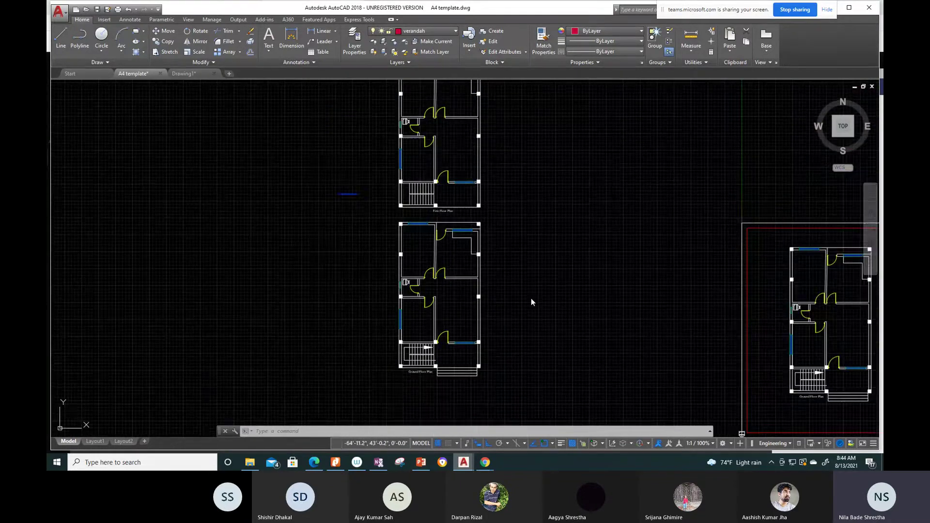
middle_click(529, 300)
middle_click(530, 299)
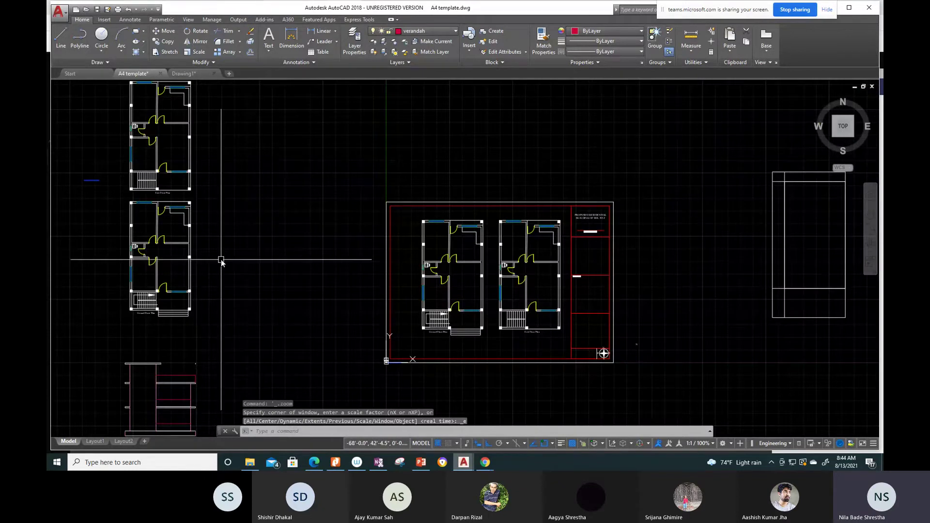
middle_click_drag(221, 260, 350, 230)
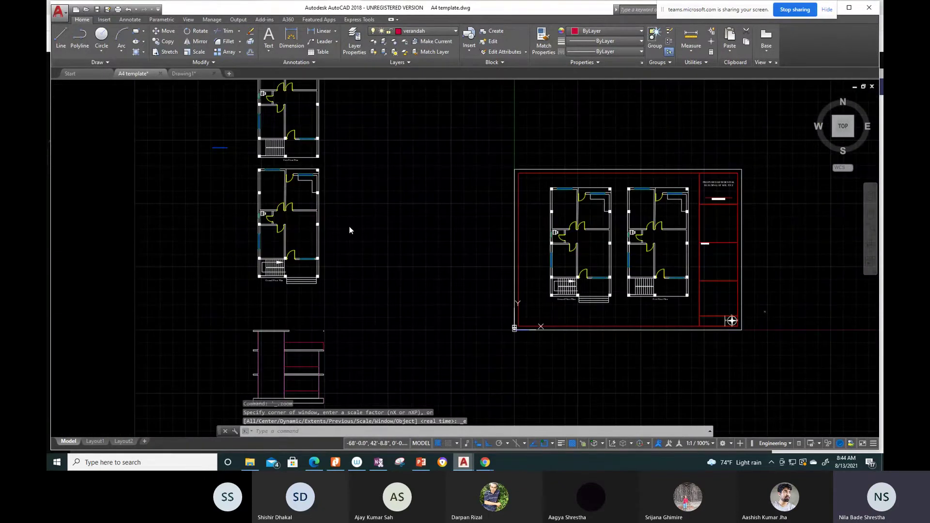
scroll(350, 226, "up", 3)
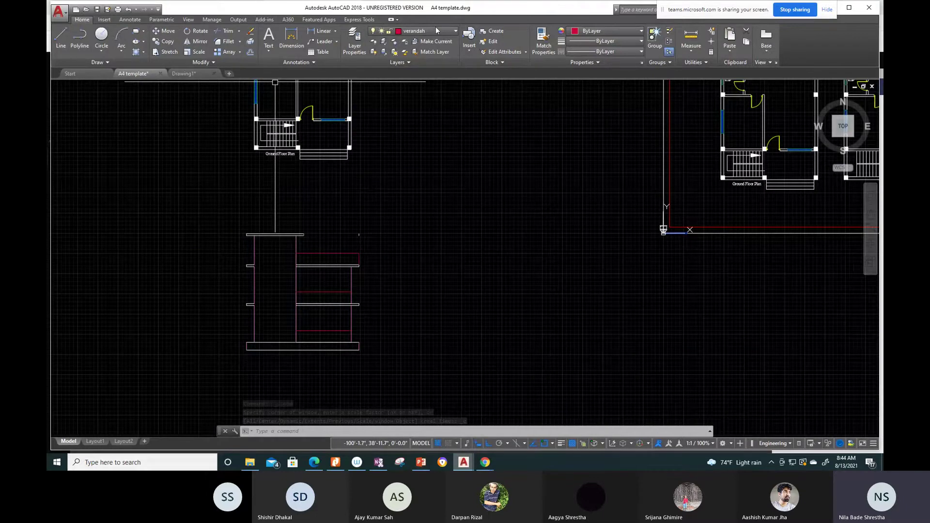
Step: Make xl current and place vertical xlines at the steps' left and right edges
left_click(457, 32)
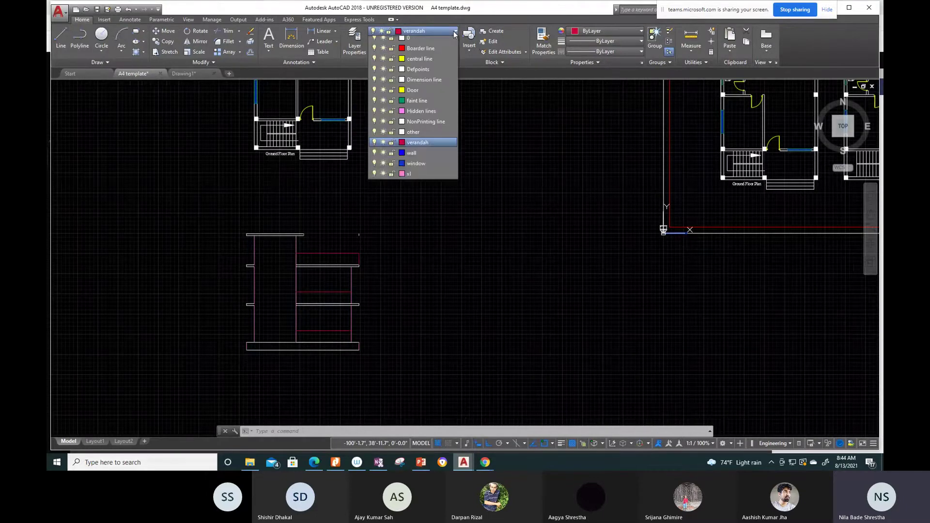
left_click(408, 177)
middle_click_drag(338, 208, 372, 215)
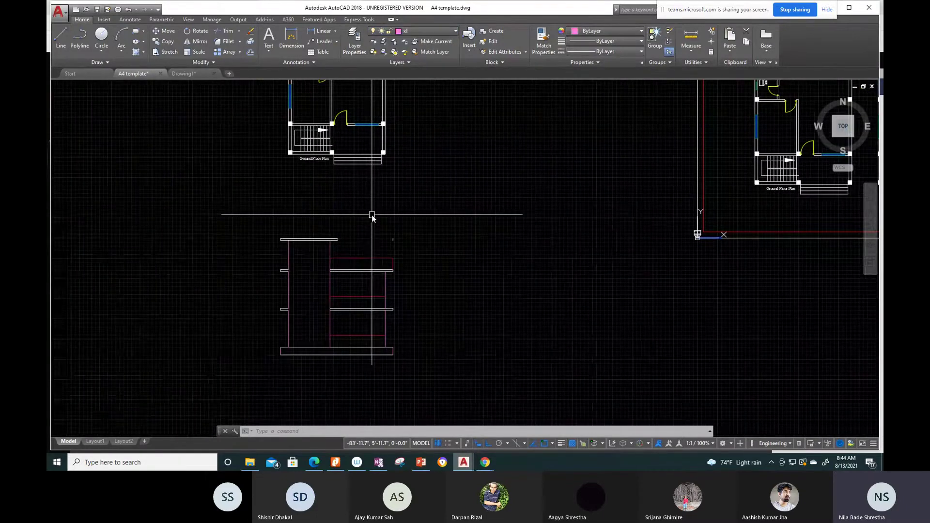
type("xl")
key("Return")
scroll(338, 183, "up", 4)
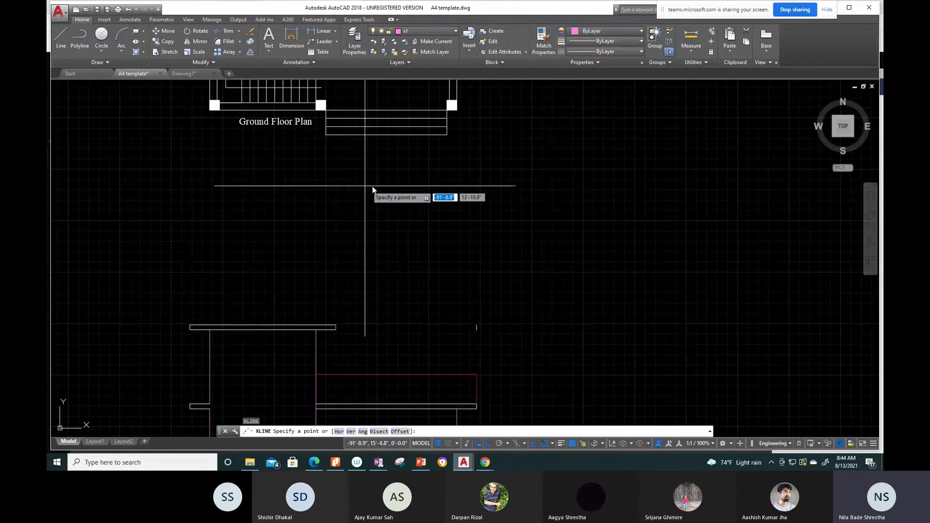
type("v")
key("Return")
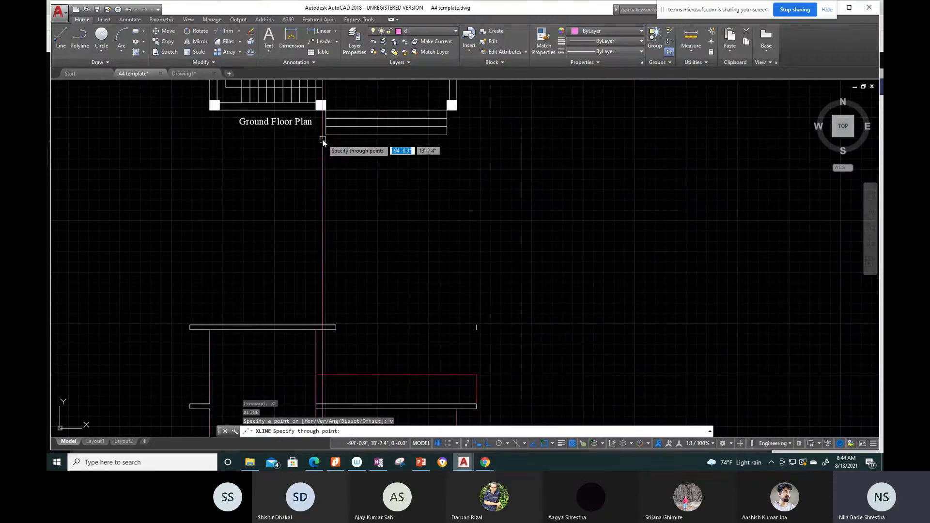
left_click(325, 137)
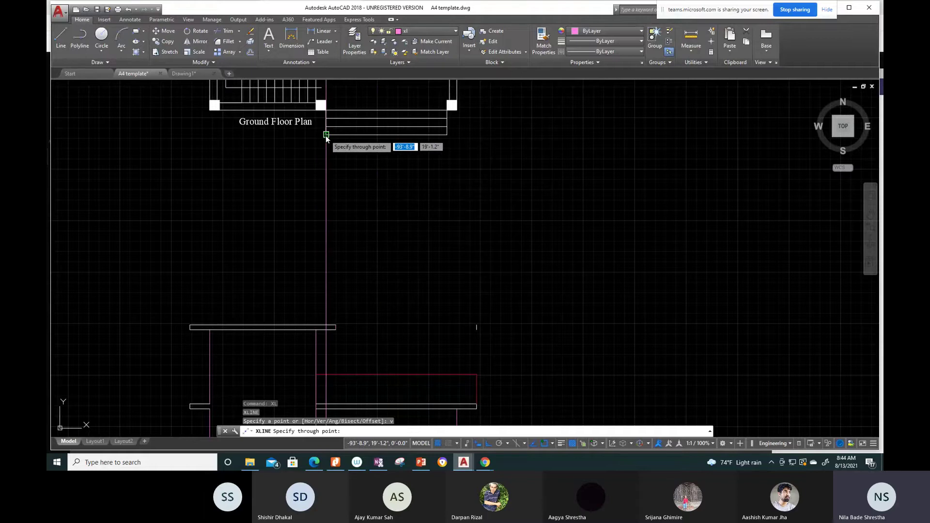
left_click(446, 136)
key("Escape")
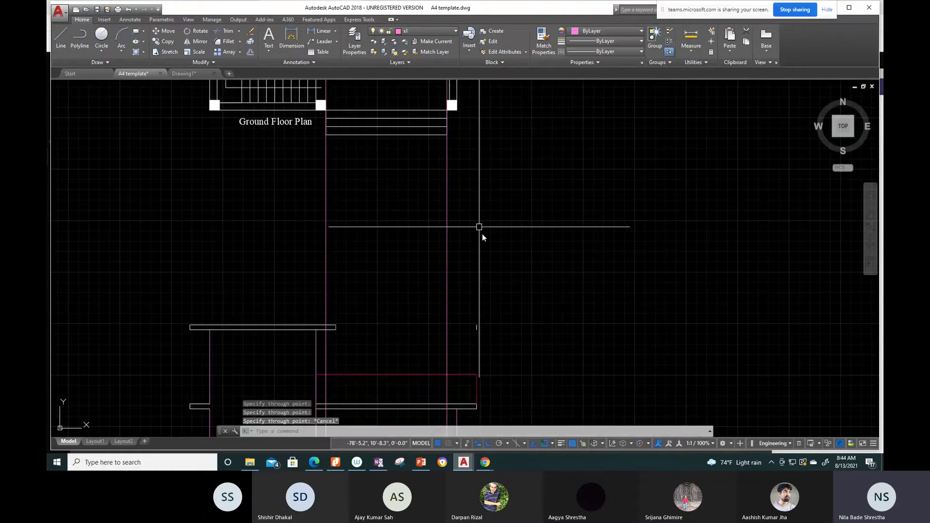
Step: Pan and zoom around the plan and section to inspect the construction lines
scroll(485, 290, "down", 3)
scroll(470, 266, "up", 2)
scroll(384, 248, "up", 3)
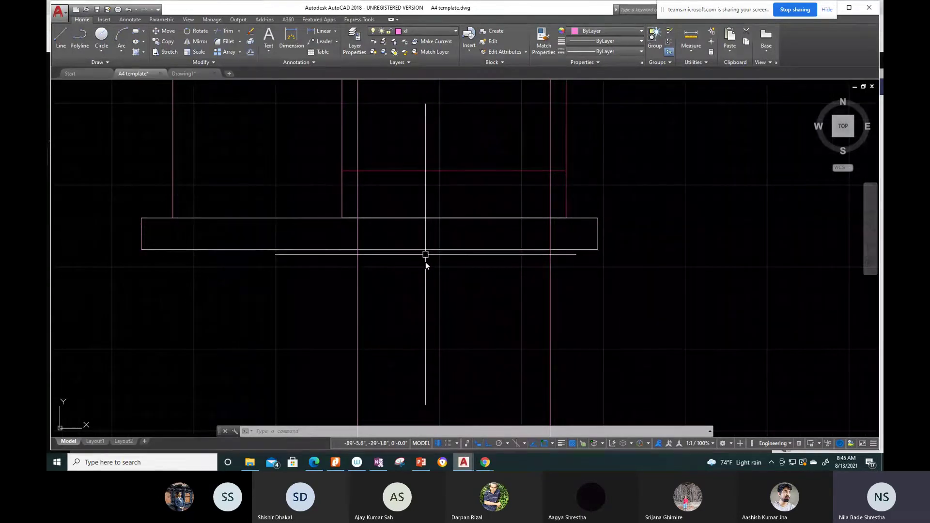
middle_click_drag(435, 189, 398, 349)
scroll(433, 218, "down", 5)
scroll(405, 111, "up", 4)
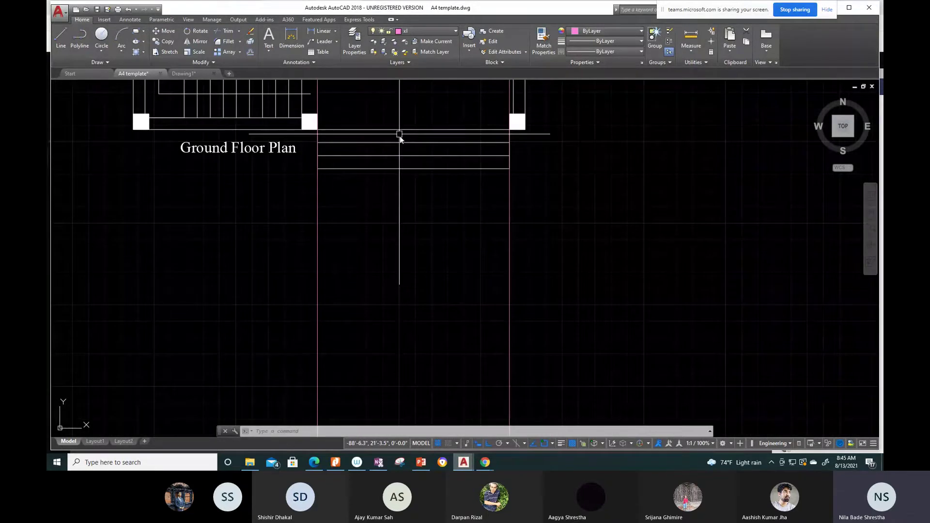
scroll(383, 233, "down", 3)
scroll(397, 293, "up", 3)
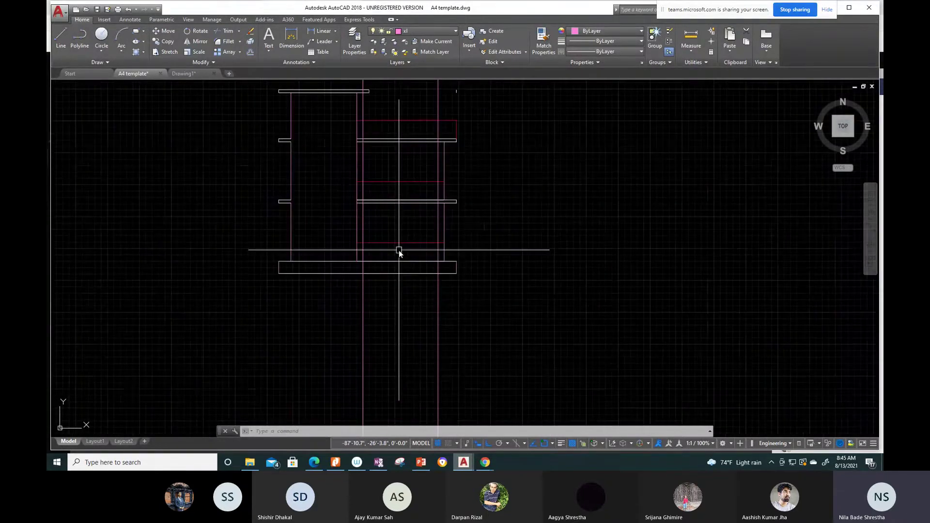
scroll(398, 251, "up", 4)
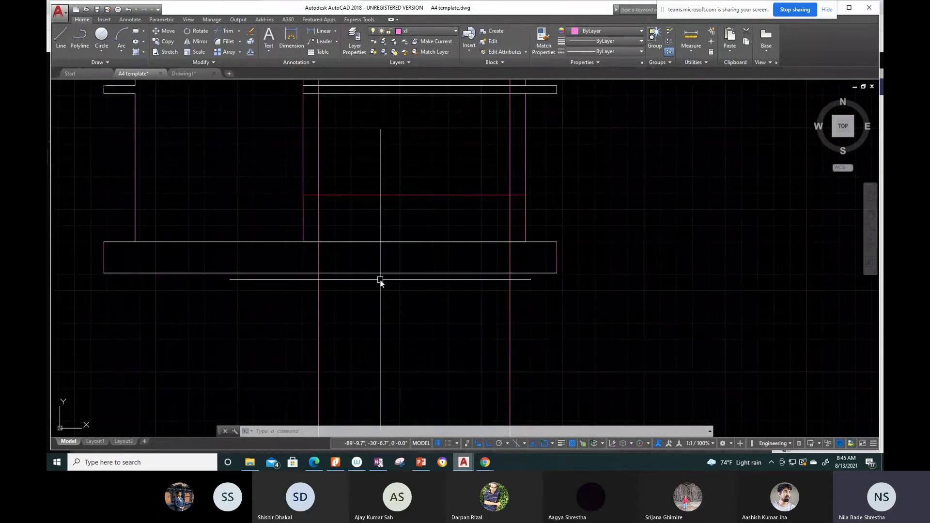
scroll(387, 266, "down", 2)
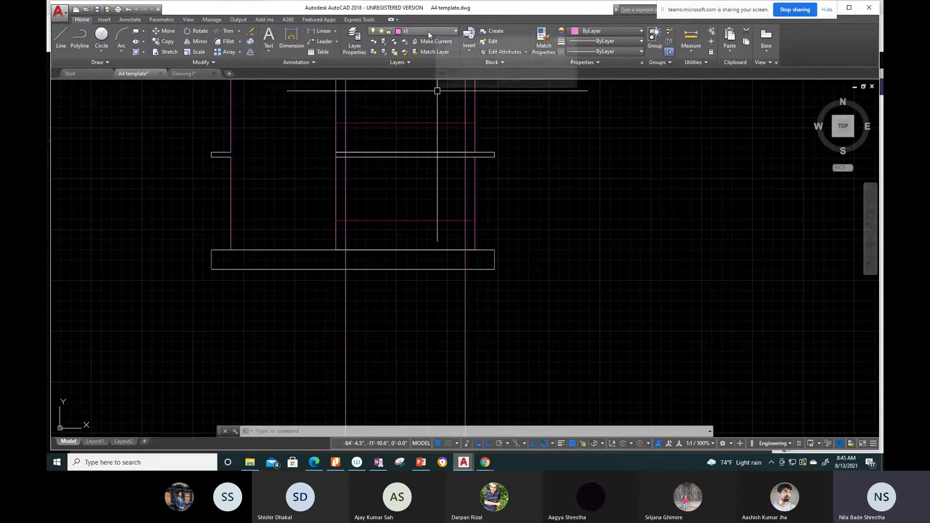
Step: Create a layer named 'steps' coloured green in the Layer Properties Manager
left_click(454, 31)
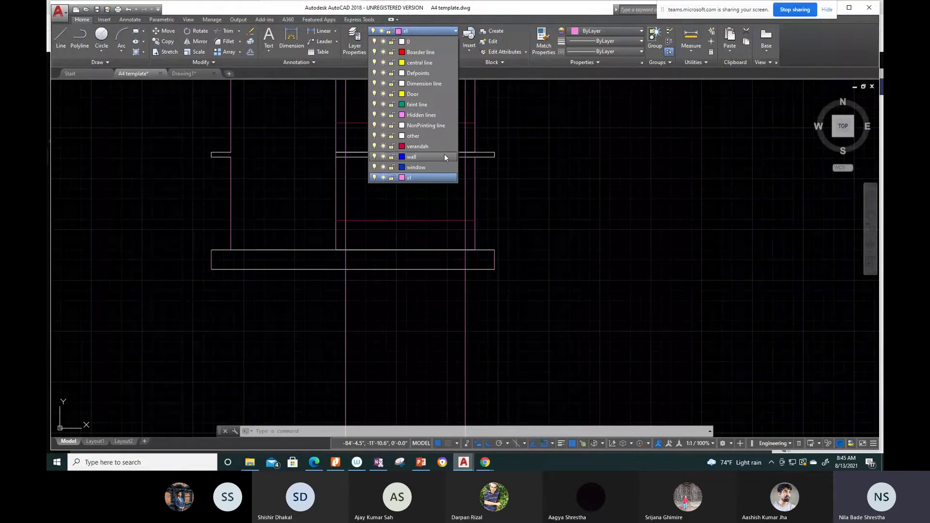
left_click(353, 35)
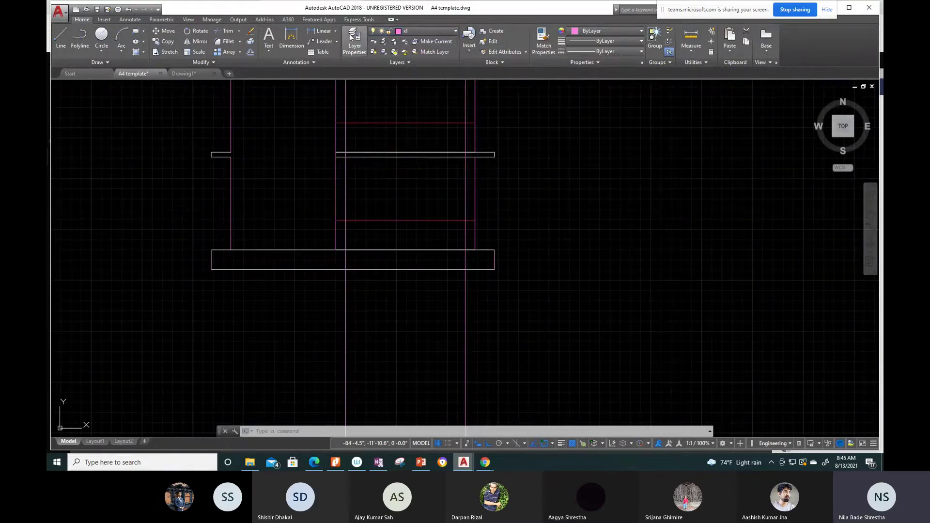
left_click(353, 36)
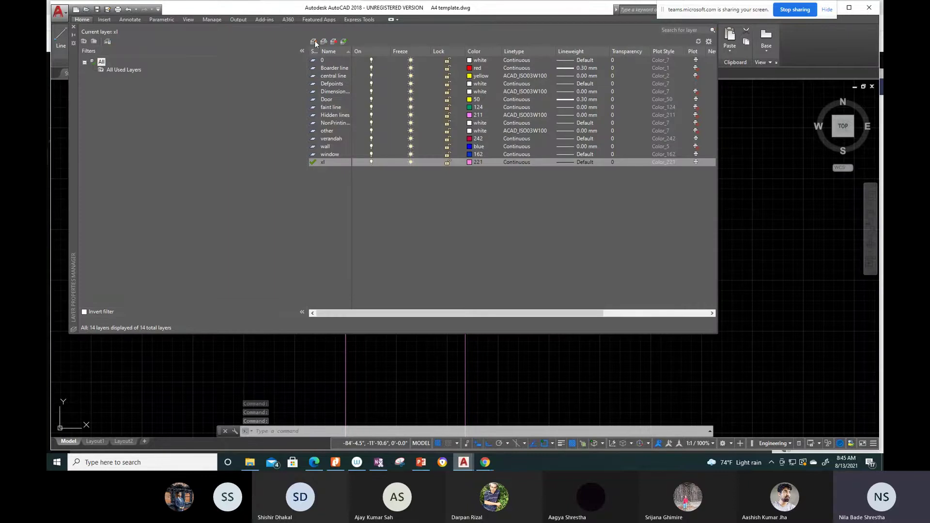
left_click(314, 41)
key("BackSpace")
type("steps")
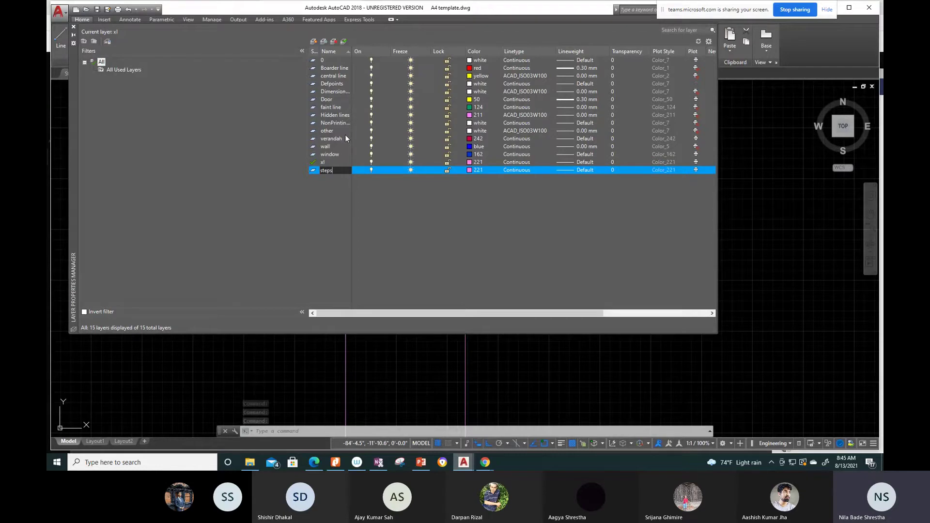
left_click(469, 169)
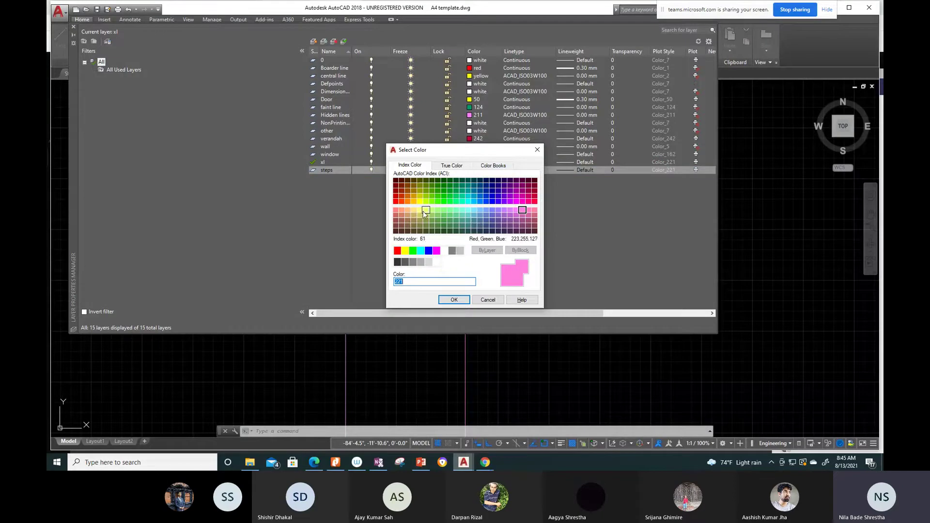
left_click(413, 251)
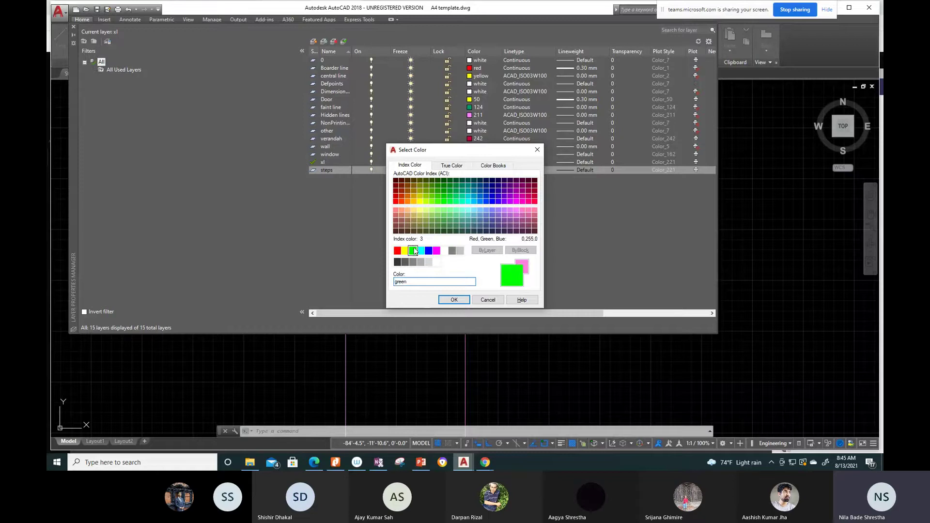
left_click(458, 298)
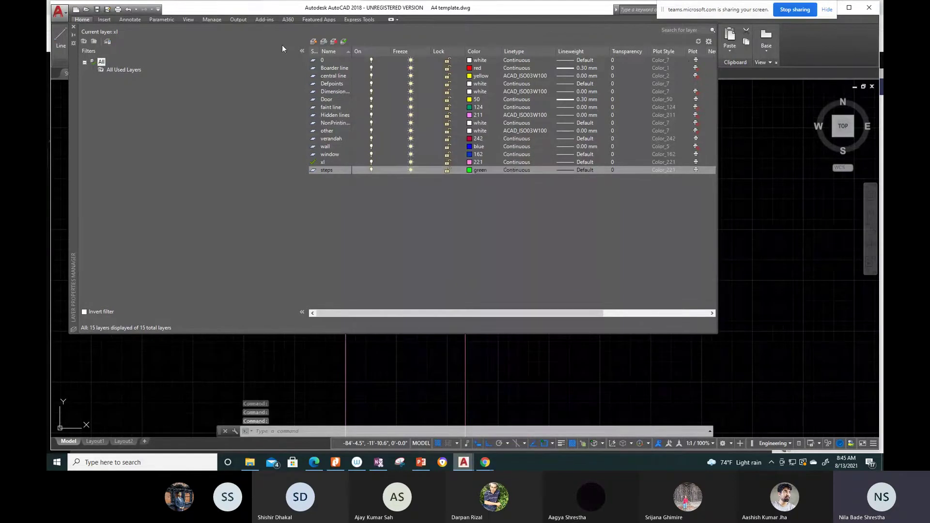
left_click(74, 28)
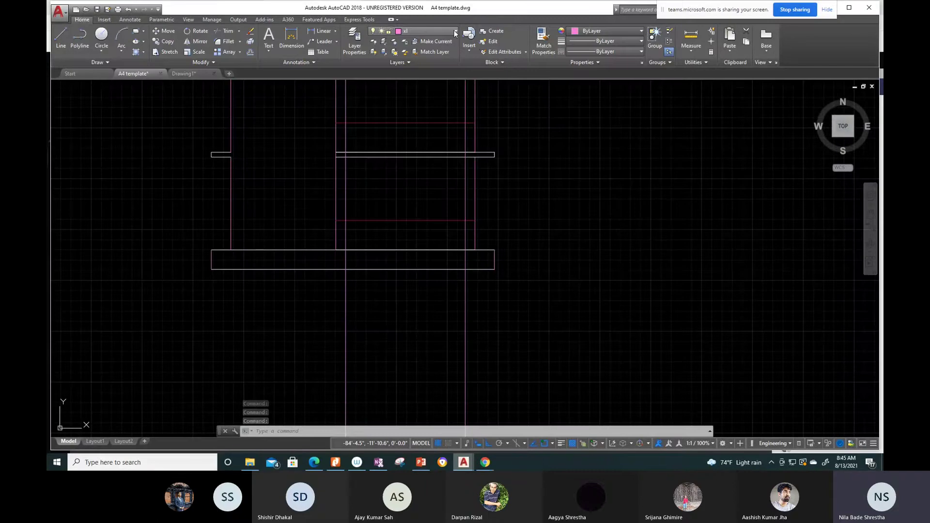
Step: Make steps the current layer and draw a green line along the plinth bottom
left_click(455, 30)
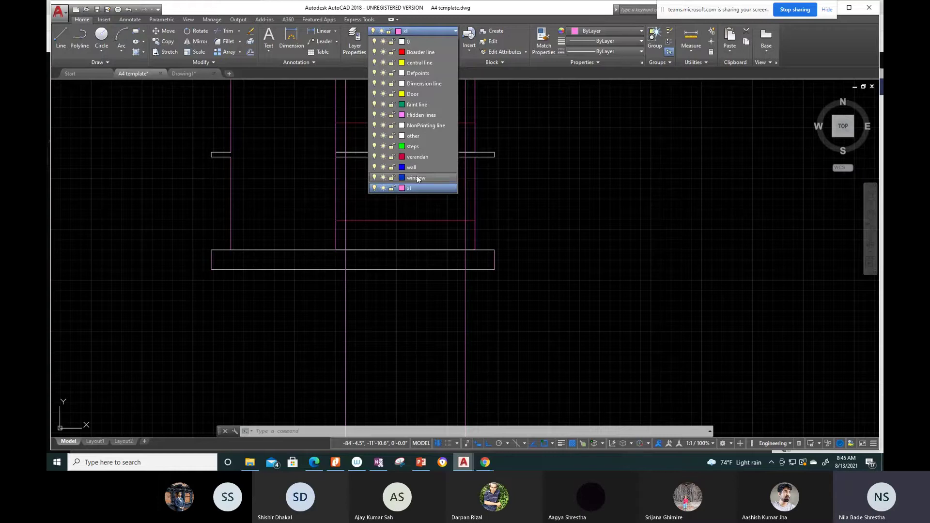
left_click(413, 146)
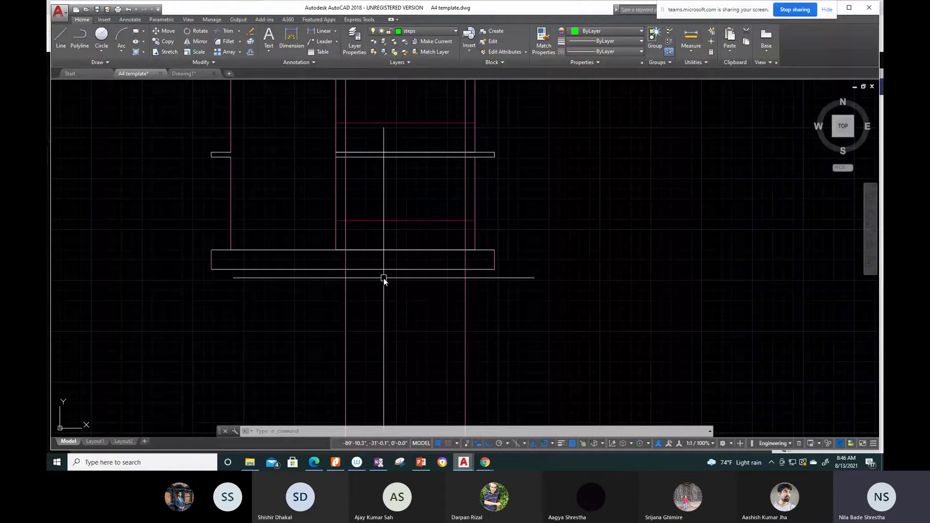
type("l")
key("Return")
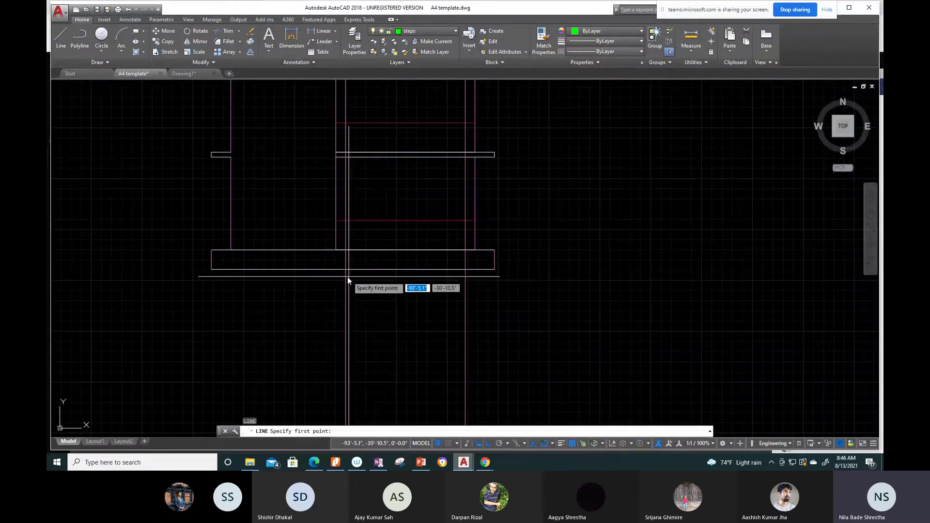
left_click(345, 250)
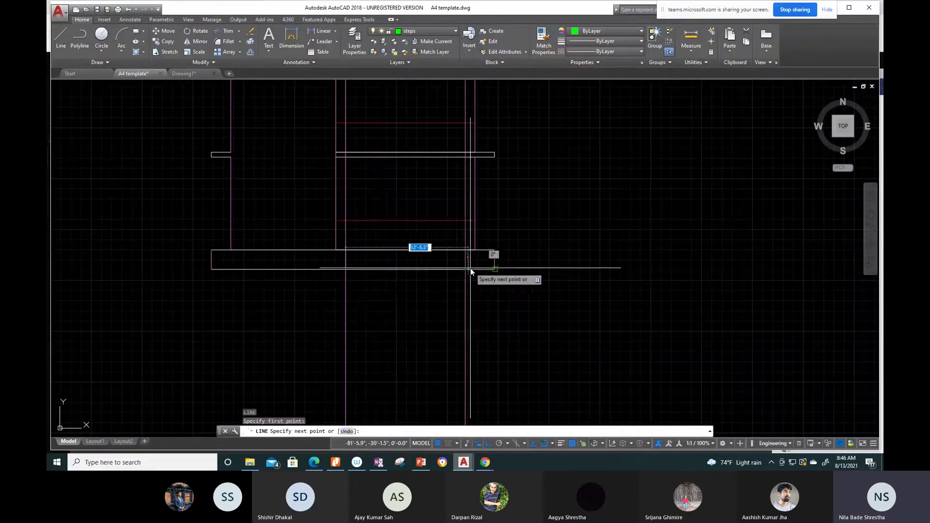
left_click(465, 269)
key("Escape")
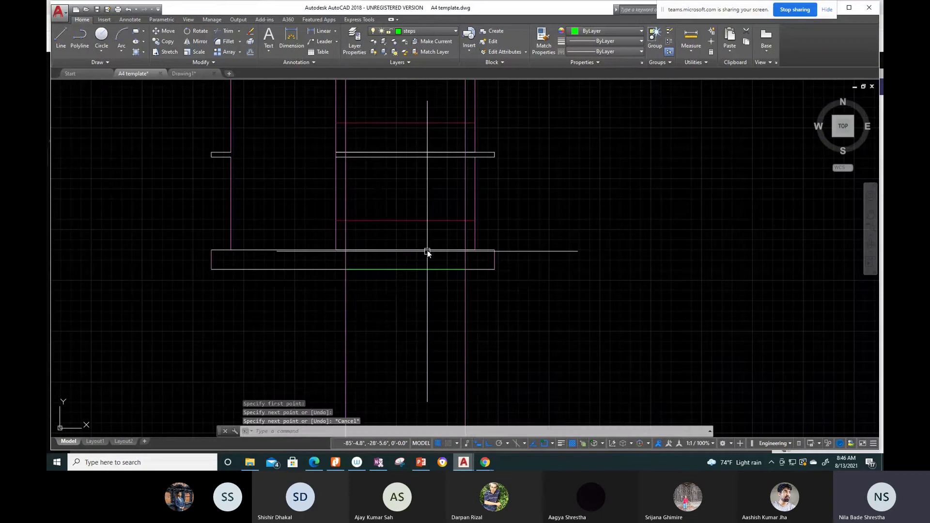
Step: Offset the green step line 6" upward
type("o")
key("Return")
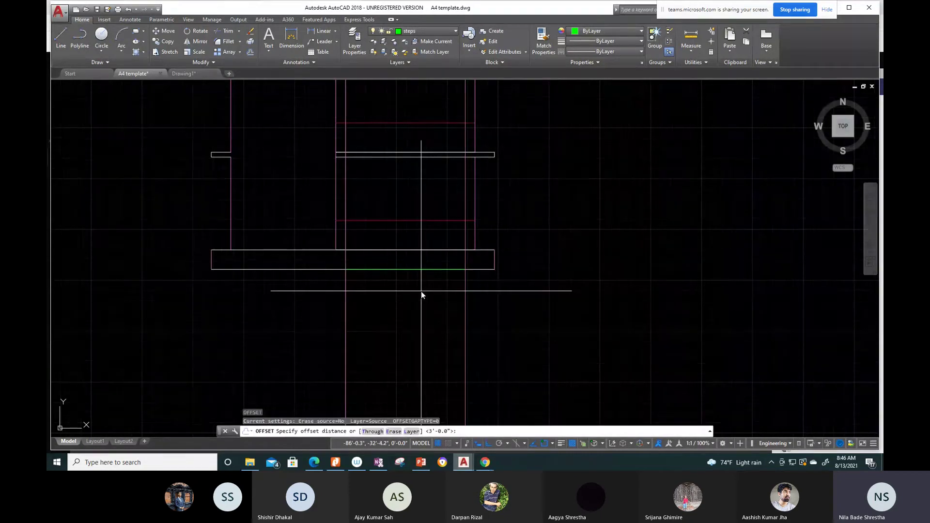
type("6\"")
key("Return")
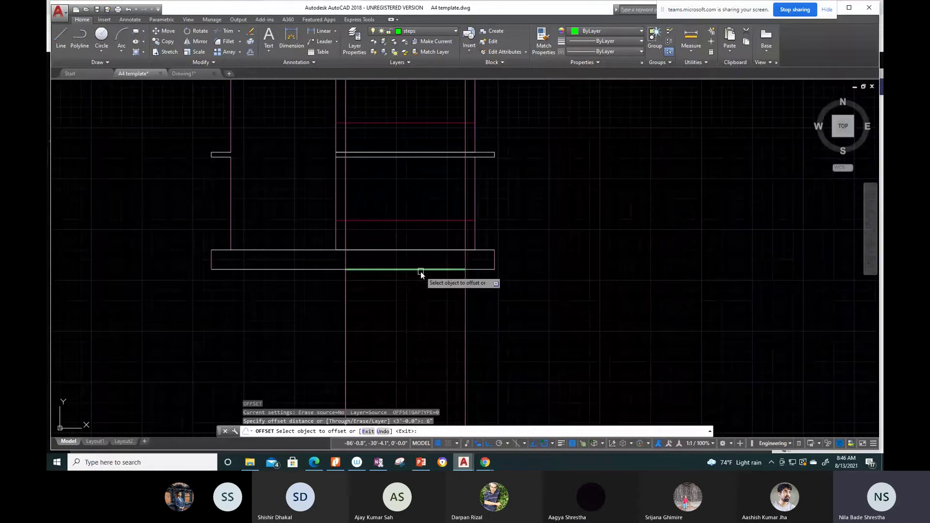
left_click(421, 270)
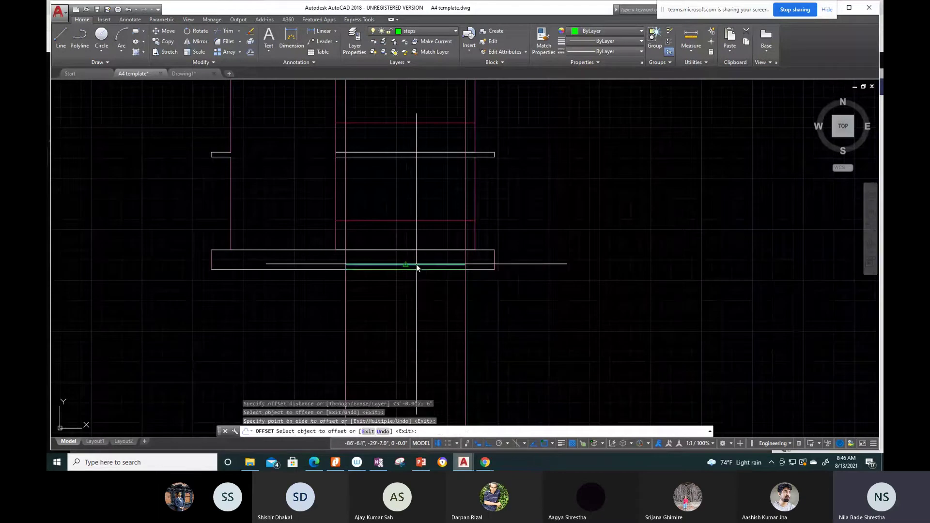
left_click(416, 264)
key("Escape")
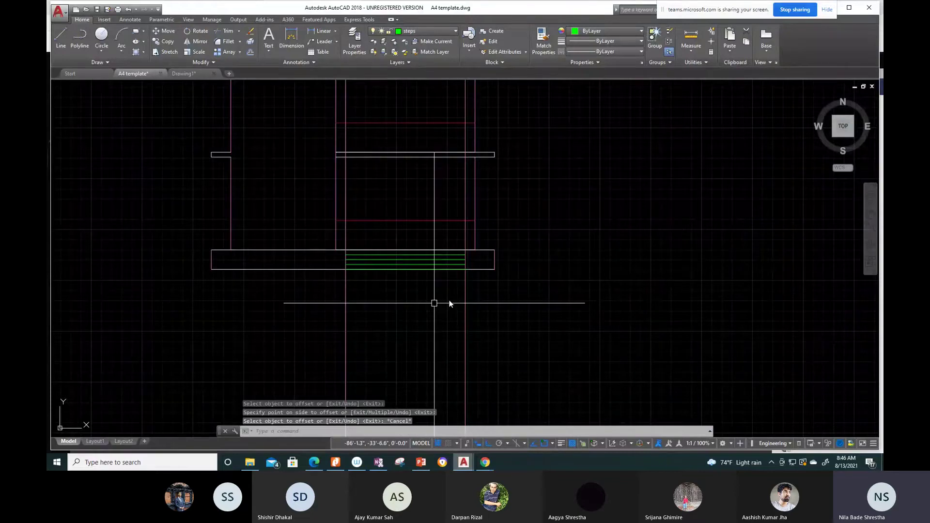
Step: Delete the two vertical construction lines below the section
scroll(450, 300, "down", 2)
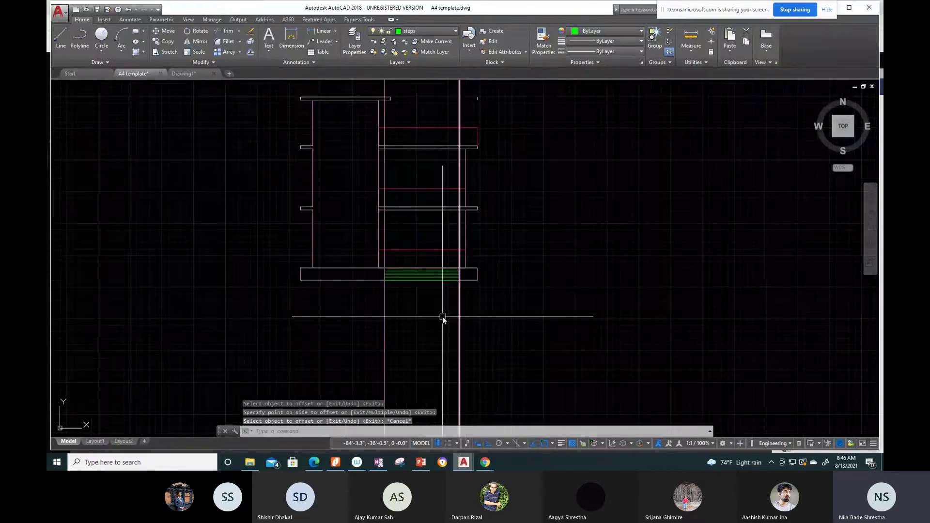
left_click(385, 330)
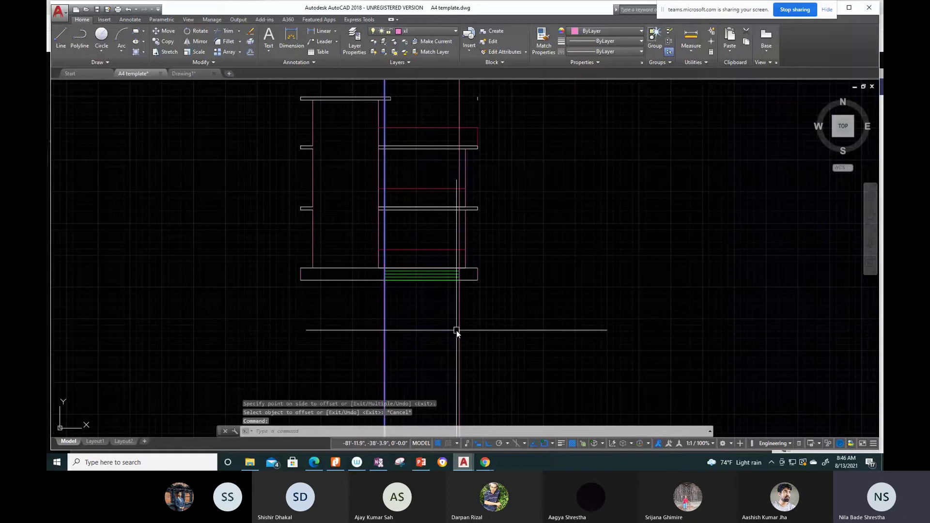
left_click(459, 332)
key("Delete")
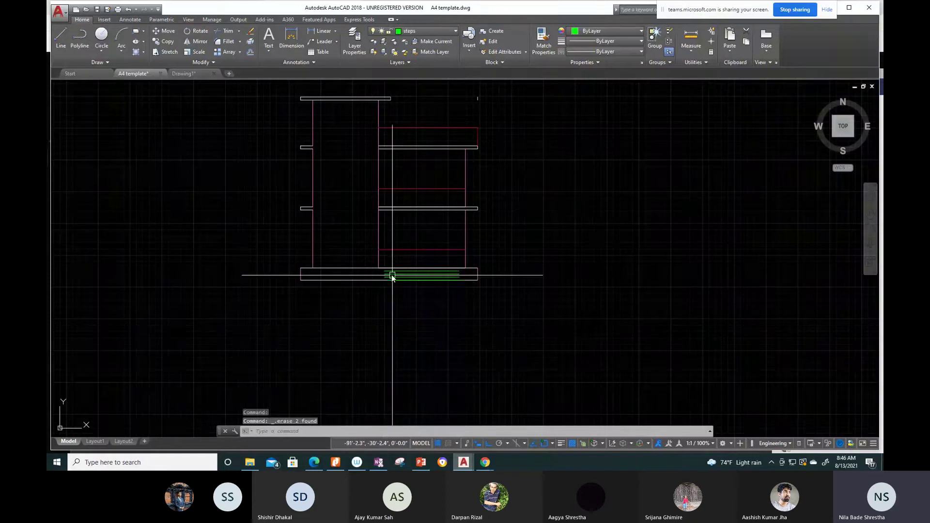
scroll(392, 275, "up", 4)
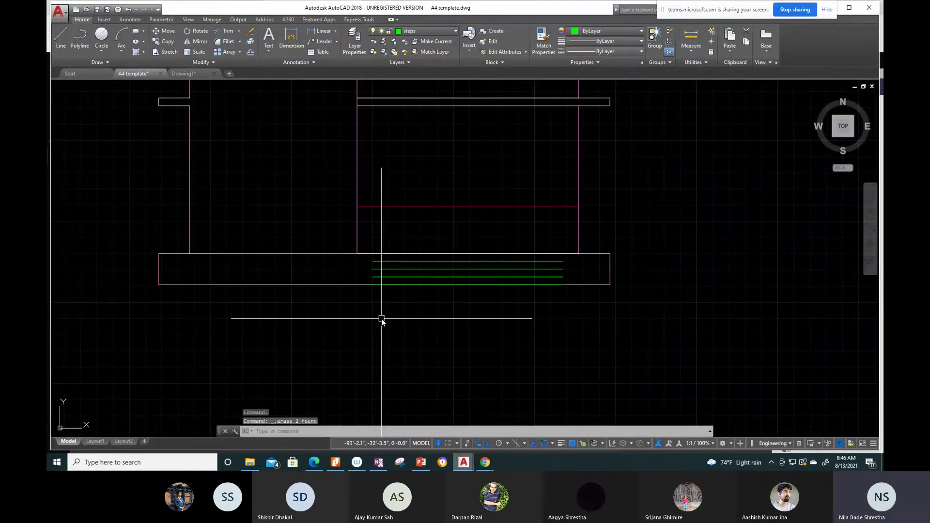
type("l")
key("Return")
scroll(376, 291, "up", 1)
scroll(370, 252, "up", 3)
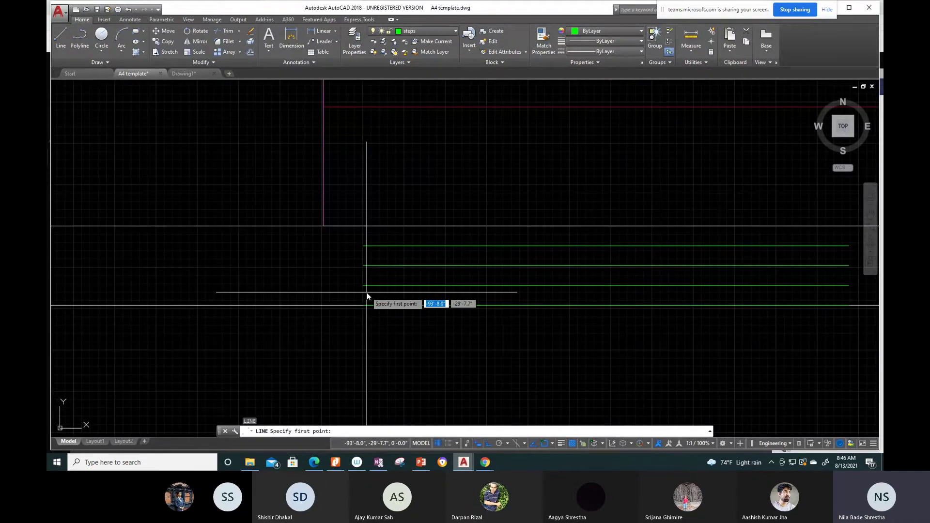
Step: Draw vertical lines closing the left and right ends of the green step lines
left_click(364, 306)
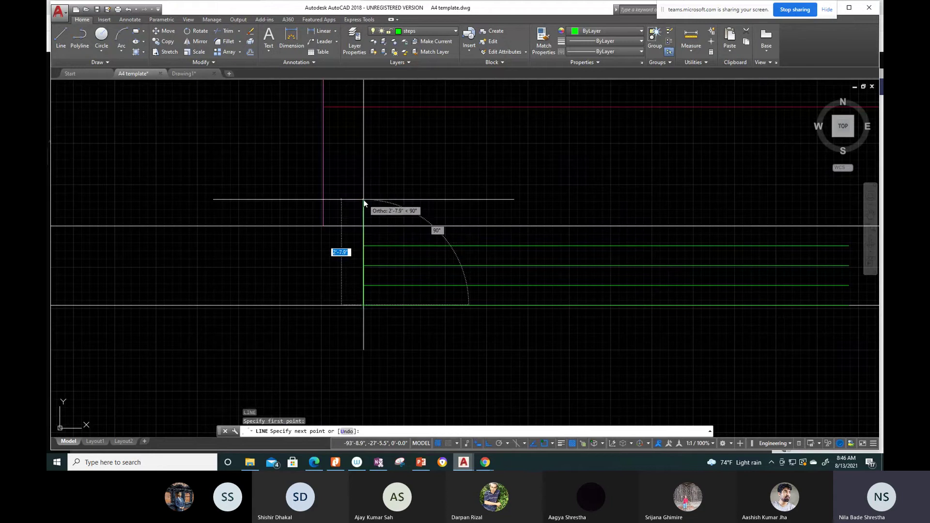
key("Escape")
middle_click_drag(433, 261, 379, 249)
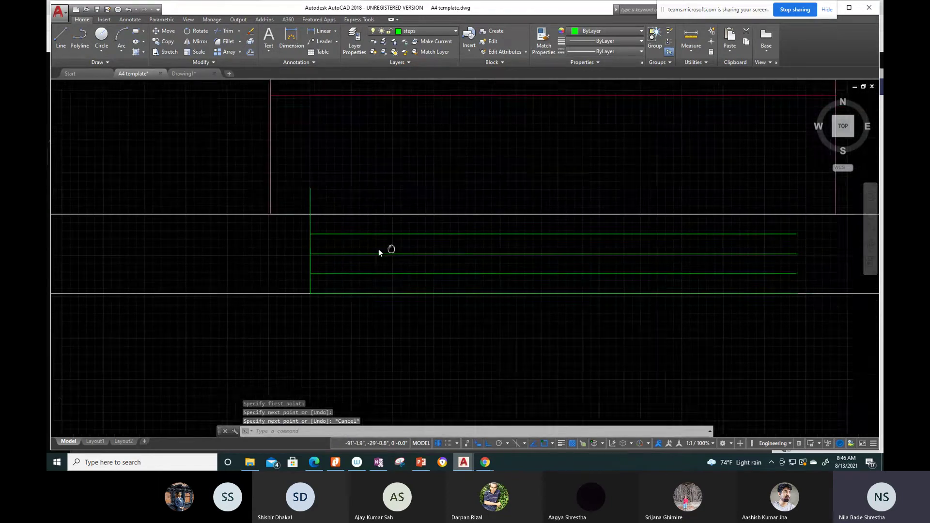
scroll(478, 280, "down", 4)
scroll(477, 281, "up", 4)
key("Escape")
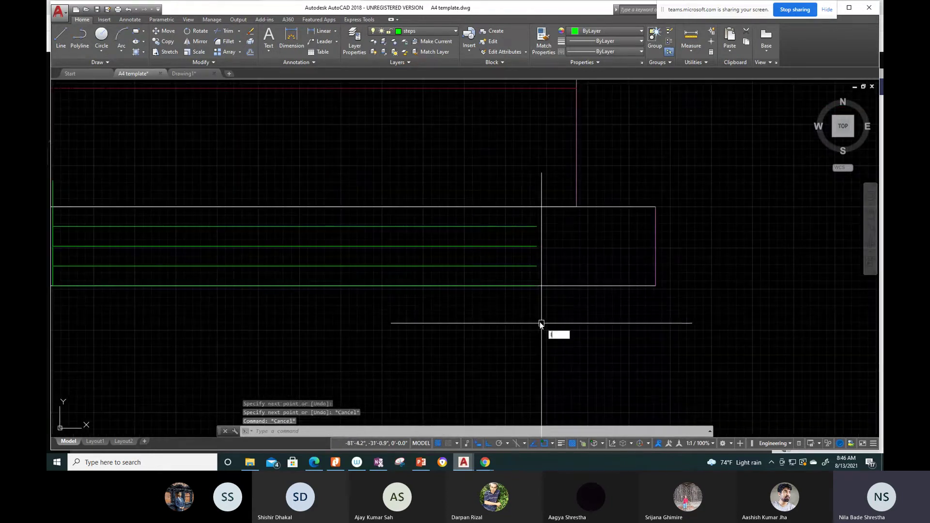
type("l")
key("Return")
left_click(537, 283)
left_click(526, 173)
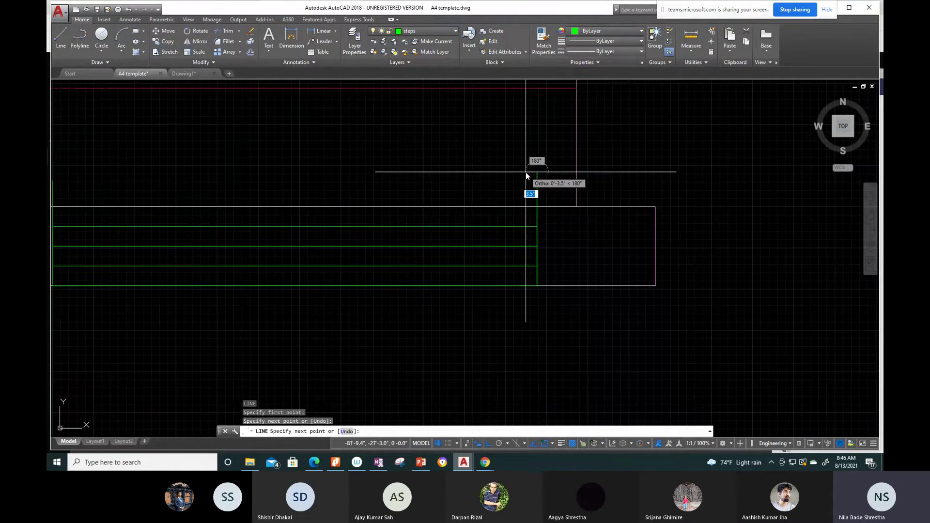
key("Escape")
Step: Trim both vertical end lines flush with the plinth top, using all objects as edges
scroll(334, 248, "down", 3)
scroll(334, 248, "up", 3)
type("tr")
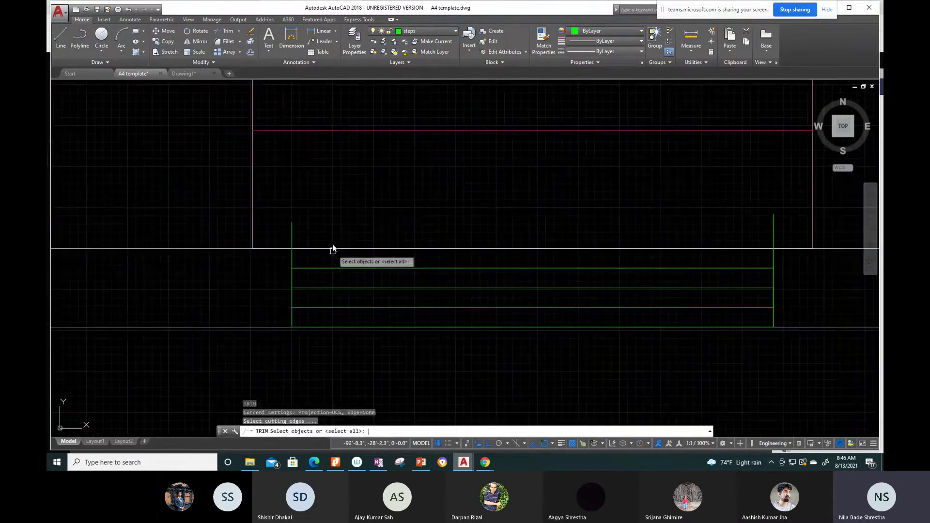
key("Return")
key("Return")
left_click(309, 236)
left_click(286, 215)
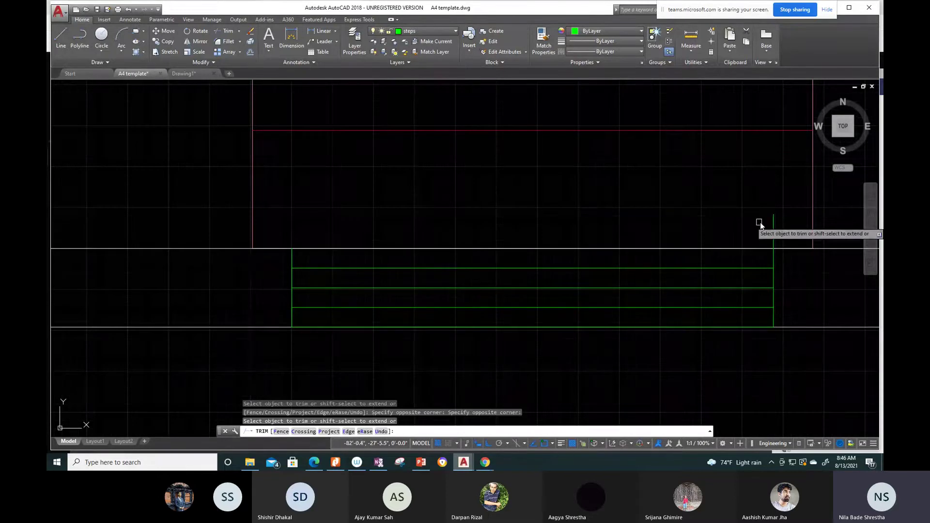
left_click(788, 224)
left_click(737, 202)
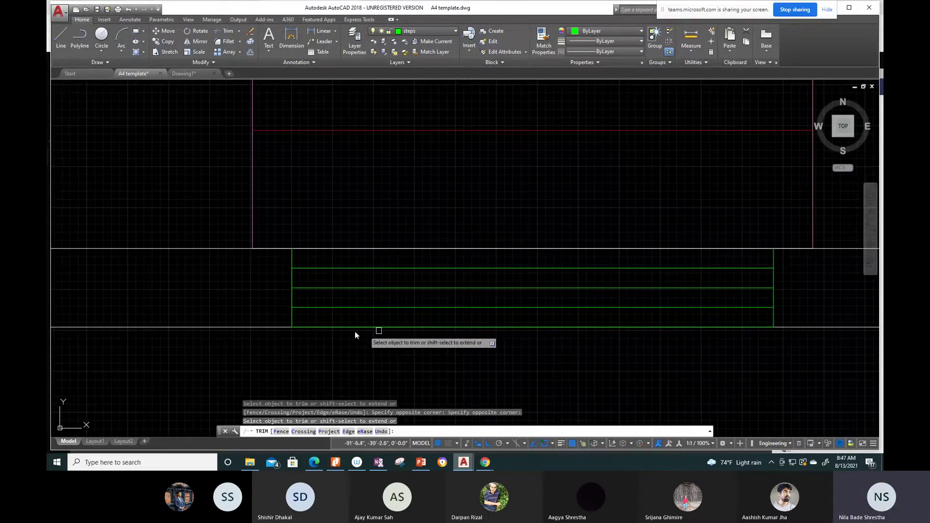
key("Escape")
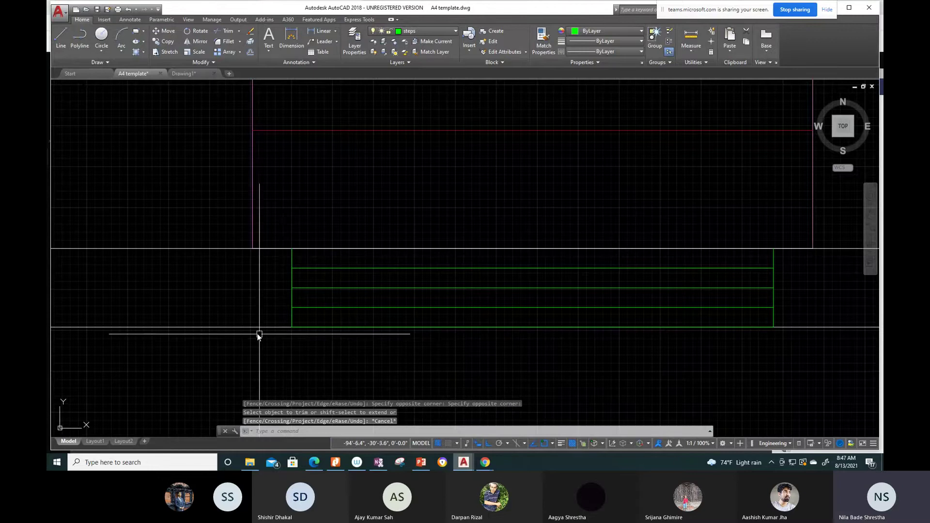
type("ma")
key("Return")
left_click(268, 327)
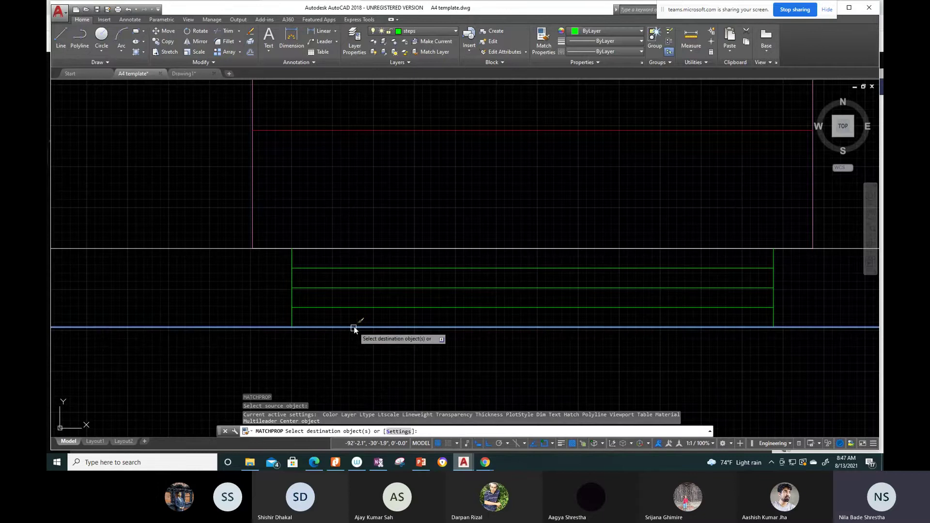
key("Escape")
scroll(483, 357, "down", 2)
mouse_move(597, 366)
middle_mouse_down()
mouse_move(458, 377)
mouse_move(433, 315)
middle_mouse_up()
scroll(459, 377, "down", 2)
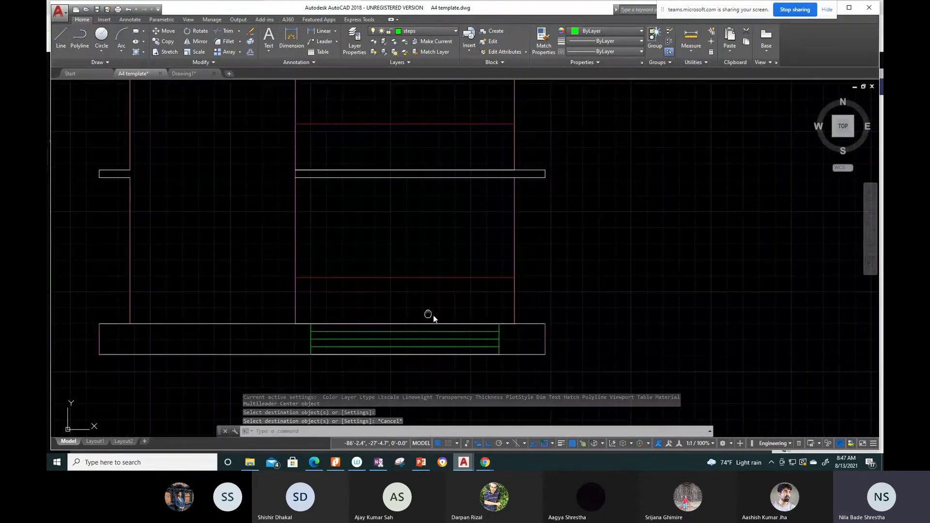
scroll(433, 315, "down", 2)
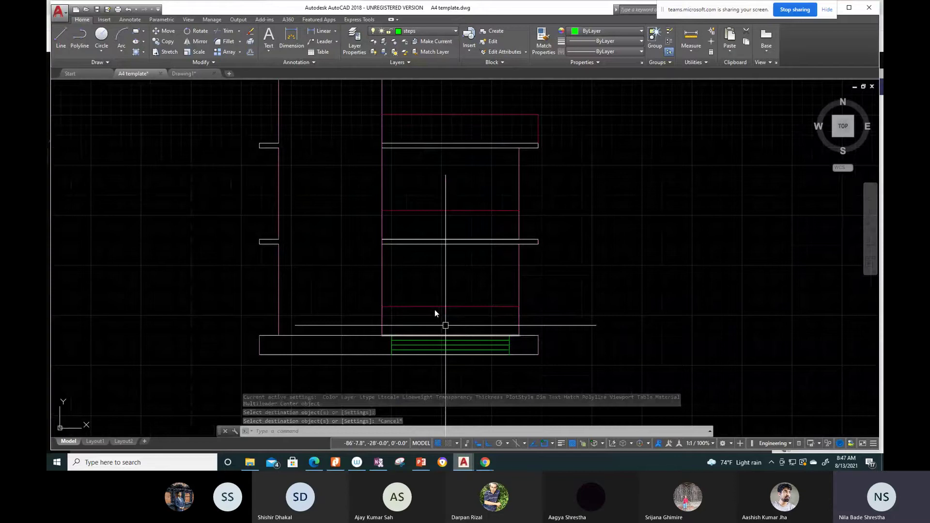
middle_click_drag(435, 312, 387, 295)
scroll(386, 295, "down", 2)
middle_click_drag(390, 257, 382, 321)
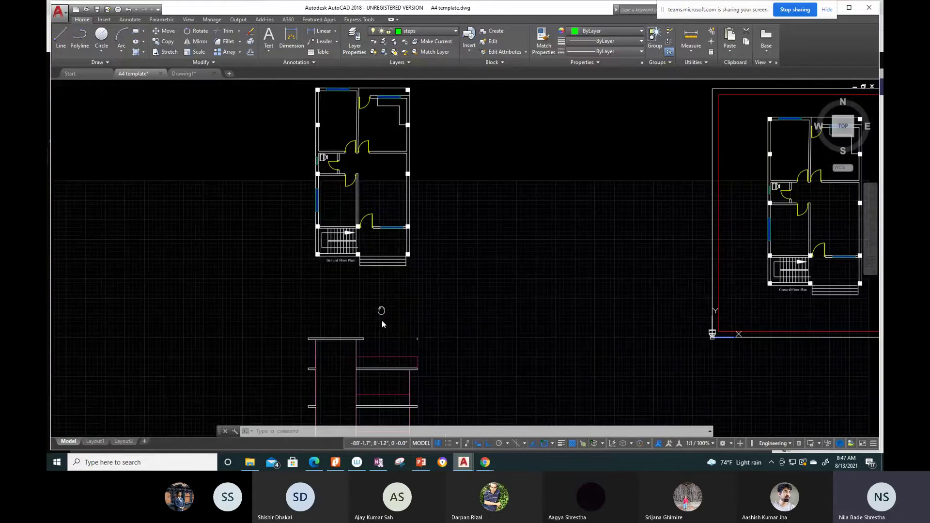
Step: Pan up from the ground floor plan and zoom onto the first-floor doorway and stair
middle_click_drag(359, 239, 365, 280)
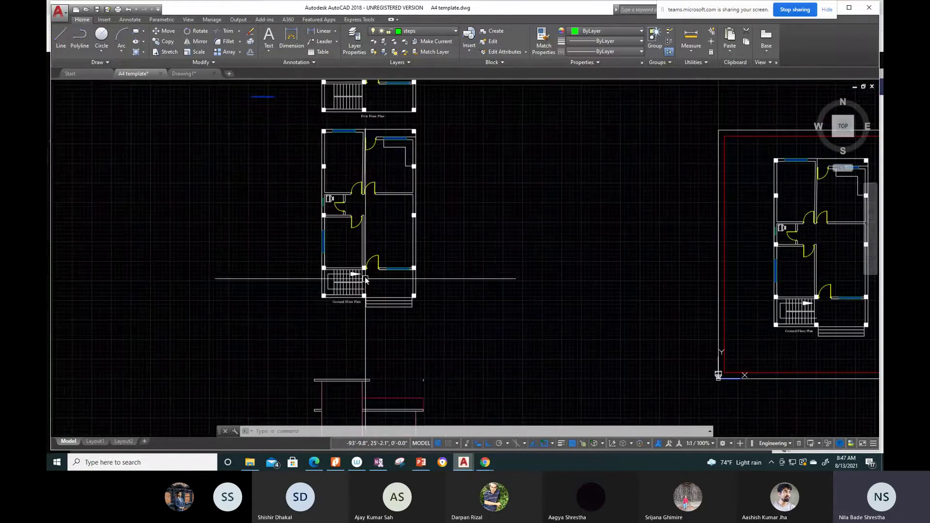
middle_click_drag(390, 240, 399, 296)
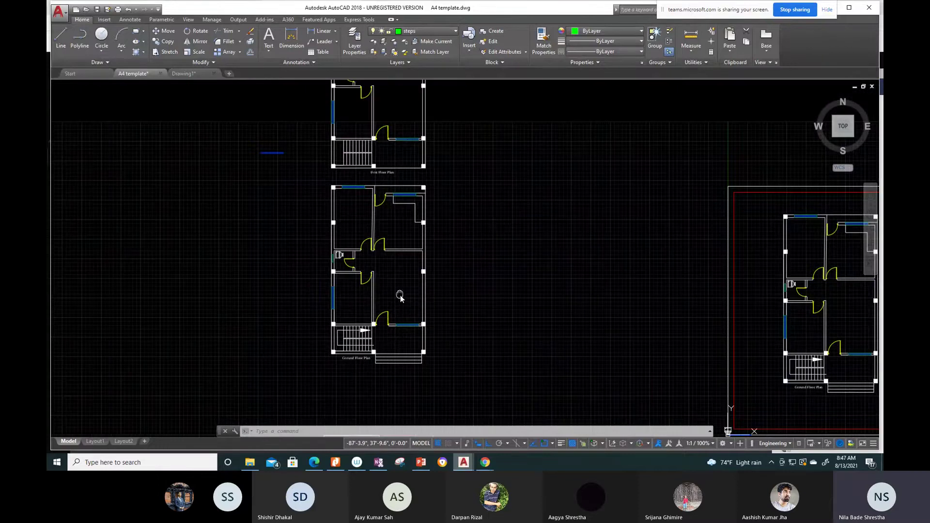
middle_click_drag(400, 295, 412, 331)
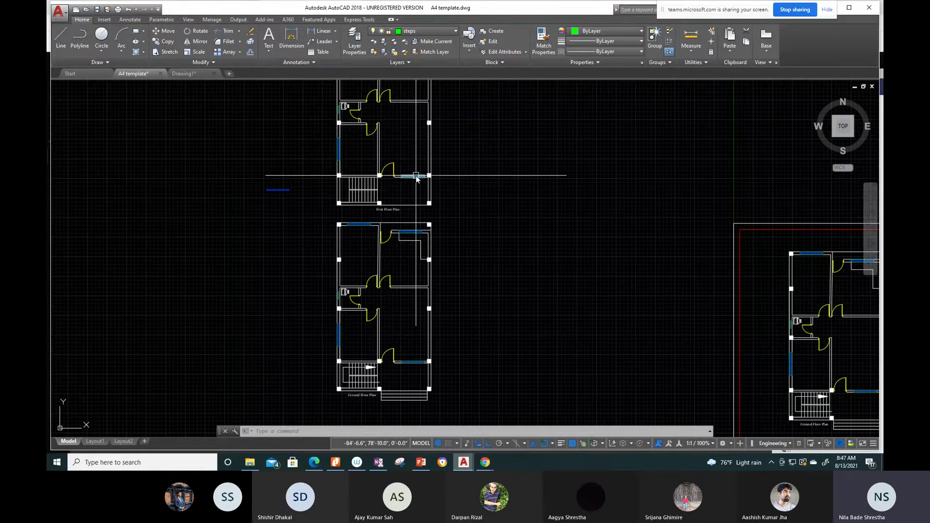
middle_click_drag(405, 165, 441, 144)
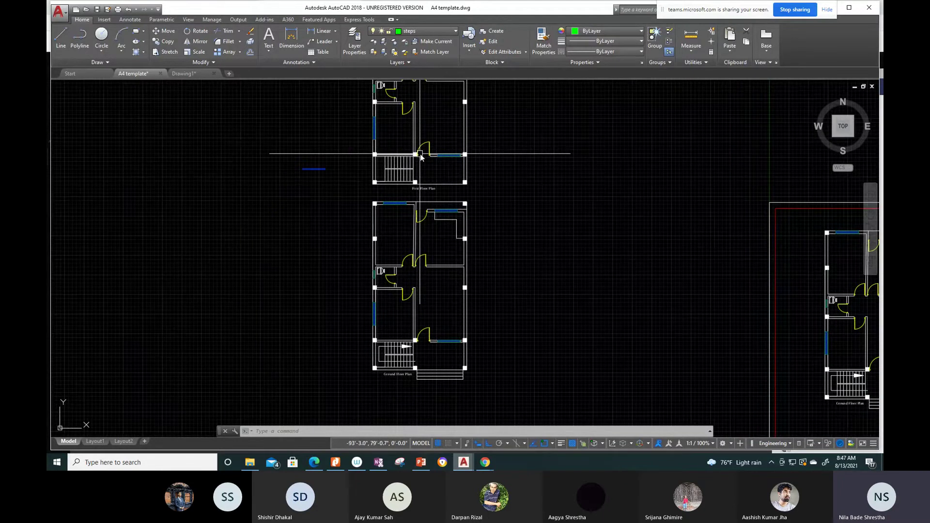
scroll(422, 175, "up", 4)
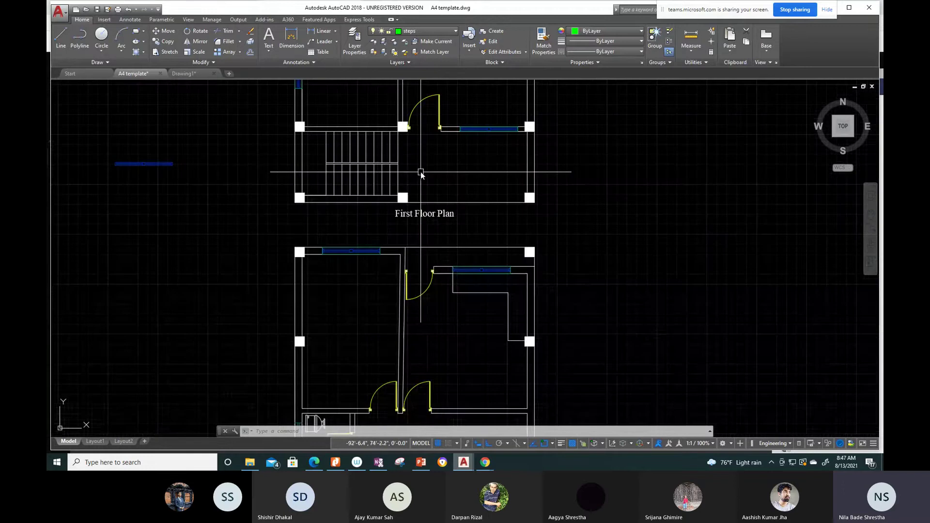
scroll(403, 150, "up", 4)
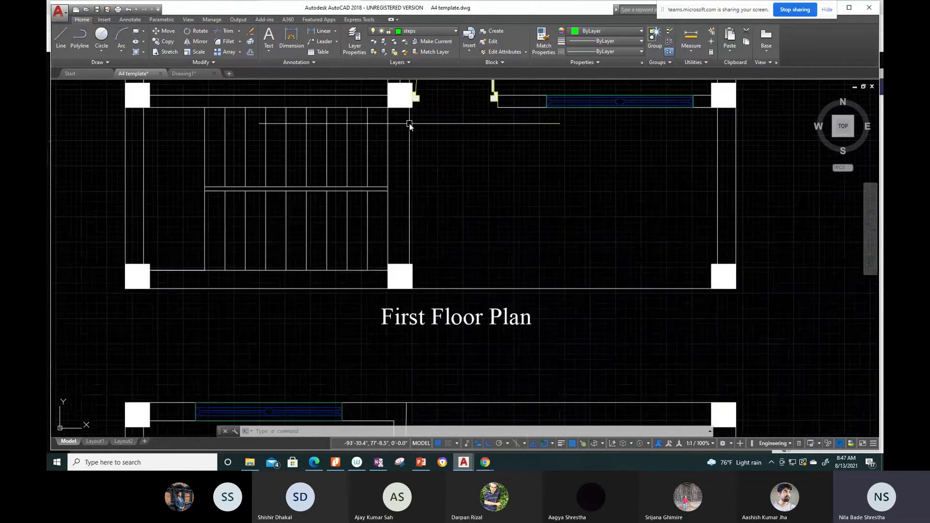
scroll(497, 124, "down", 4)
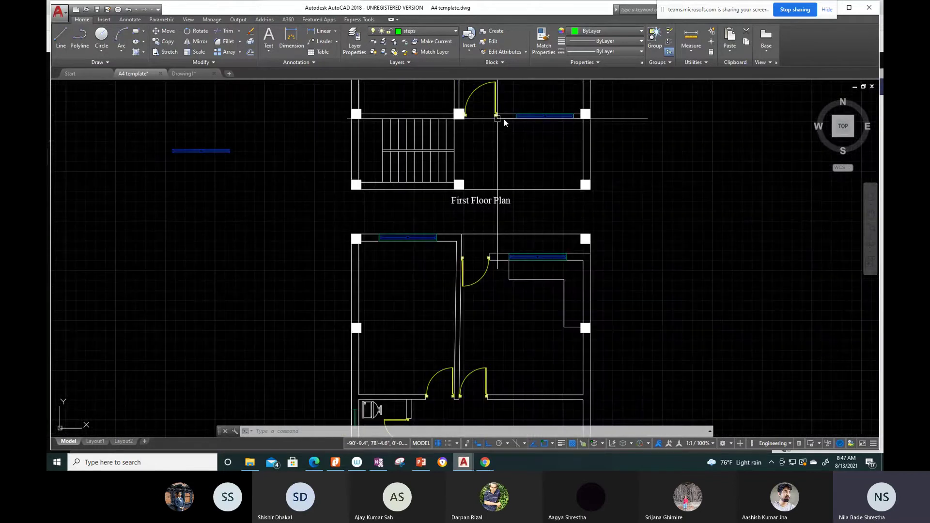
scroll(503, 118, "up", 4)
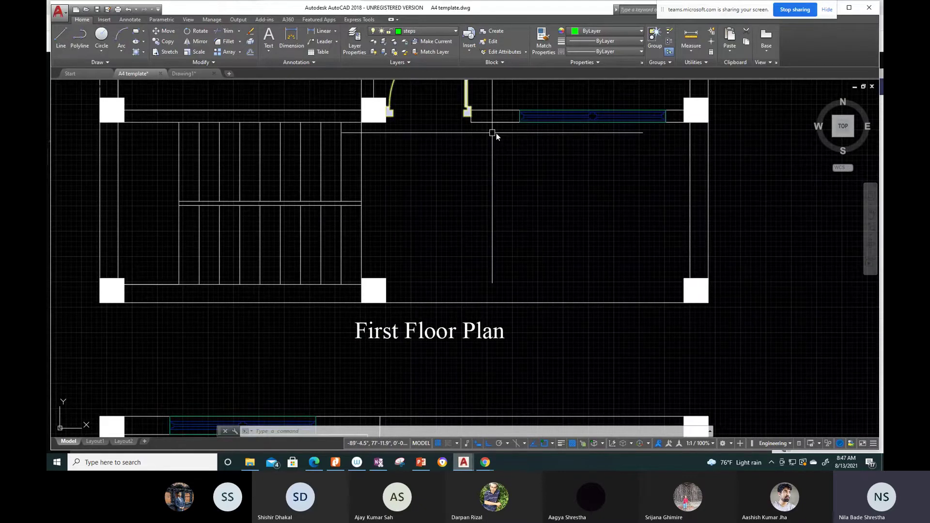
Step: Centre the first-floor door in view and open the Layer dropdown list
middle_click_drag(426, 190, 455, 202)
scroll(454, 201, "down", 3)
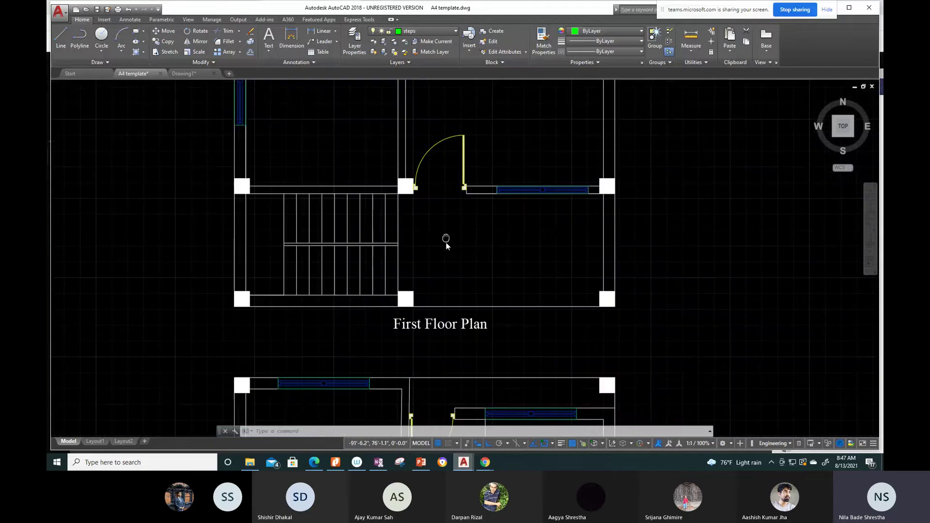
middle_click_drag(509, 148, 508, 190)
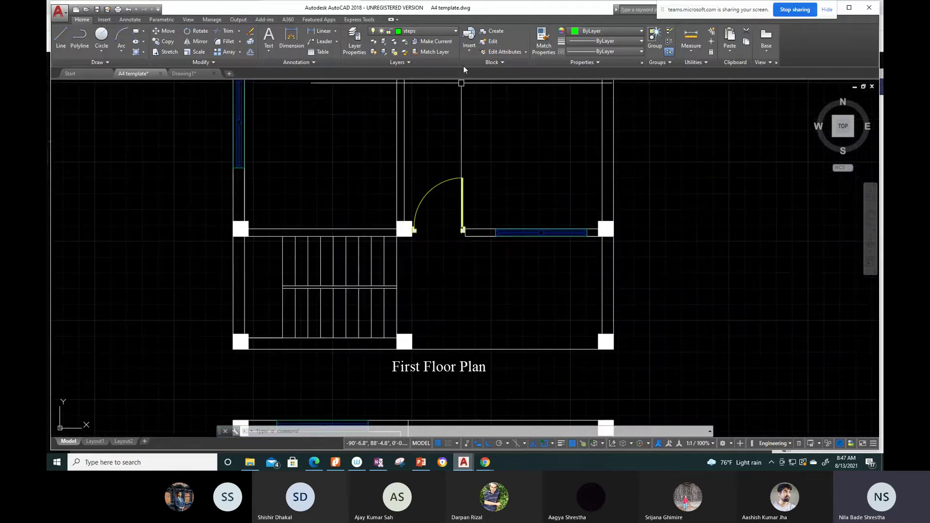
left_click(455, 31)
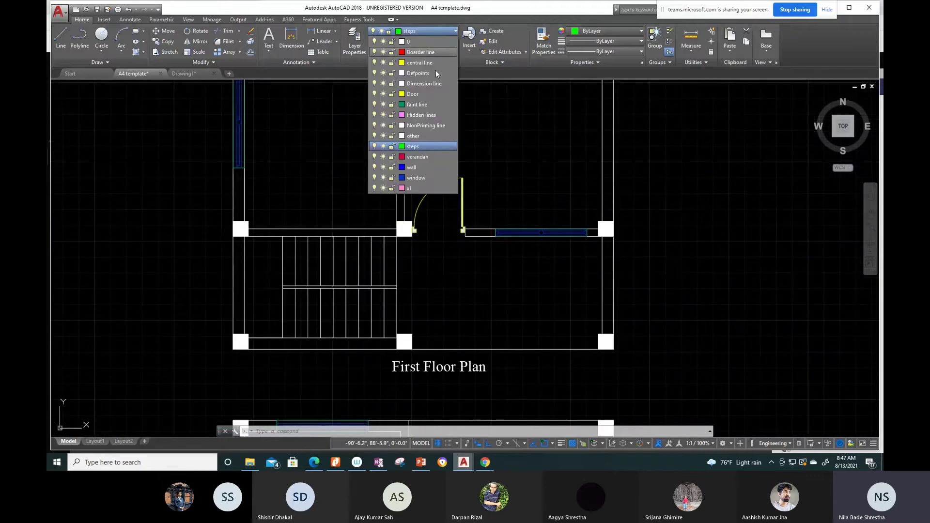
Step: On layer xl, place vertical construction lines through the first two column corners
left_click(410, 188)
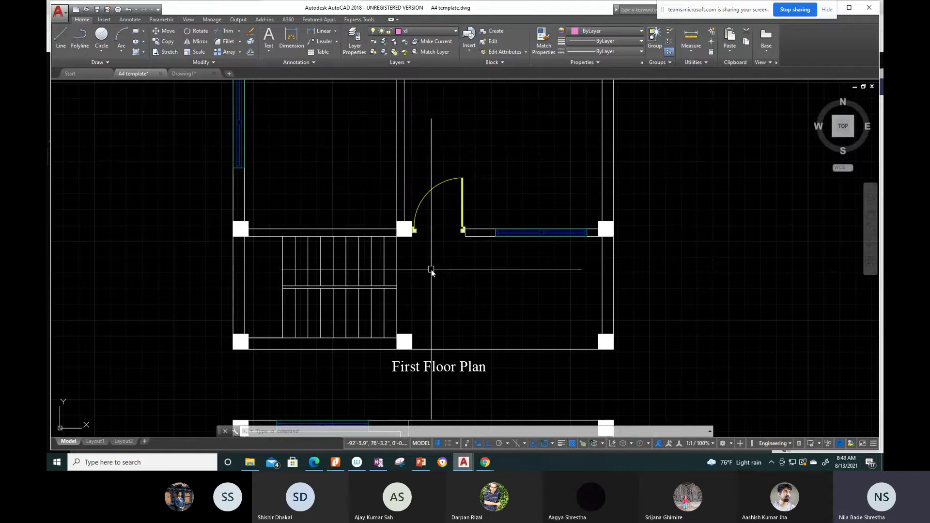
type("x")
key("Return")
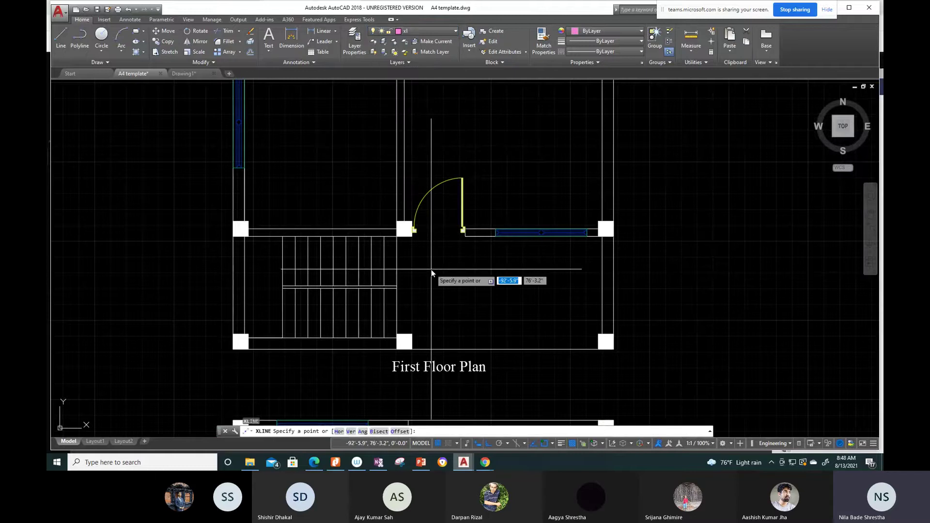
type("v")
key("Return")
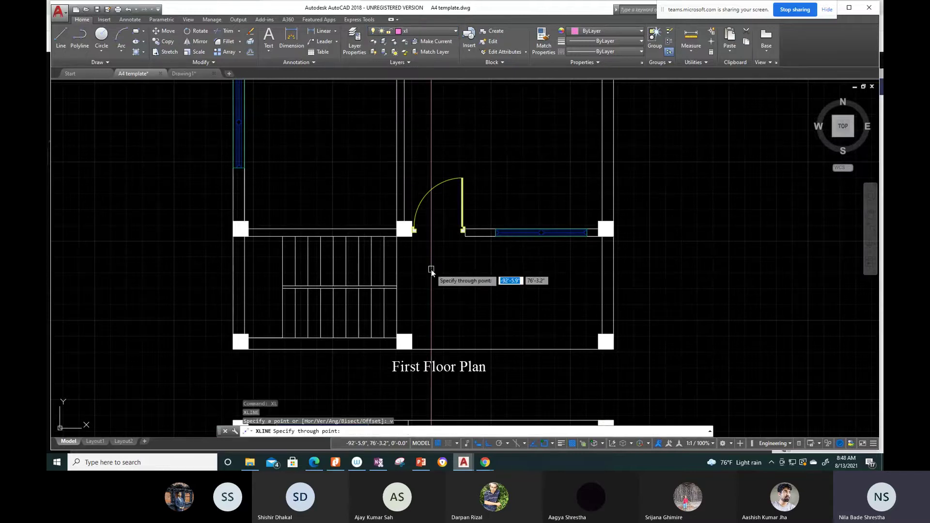
scroll(429, 265, "up", 5)
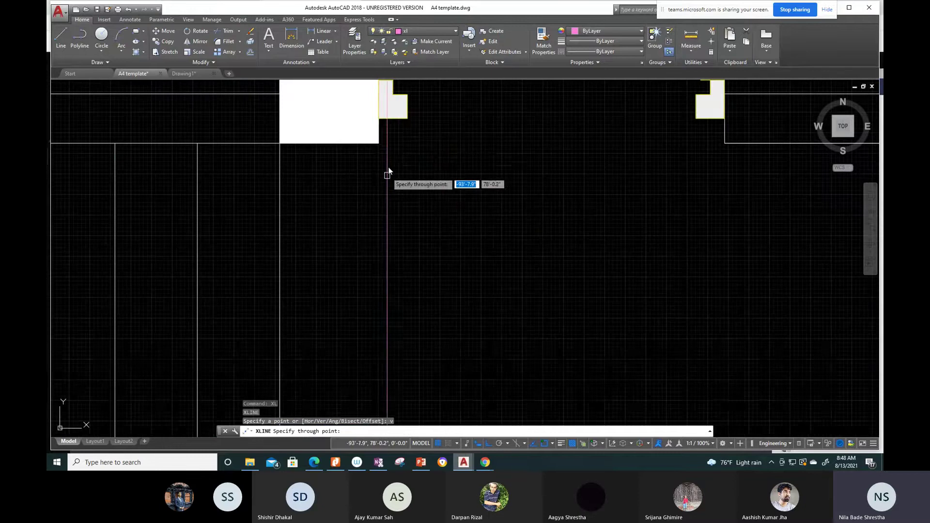
left_click(380, 144)
scroll(499, 155, "down", 5)
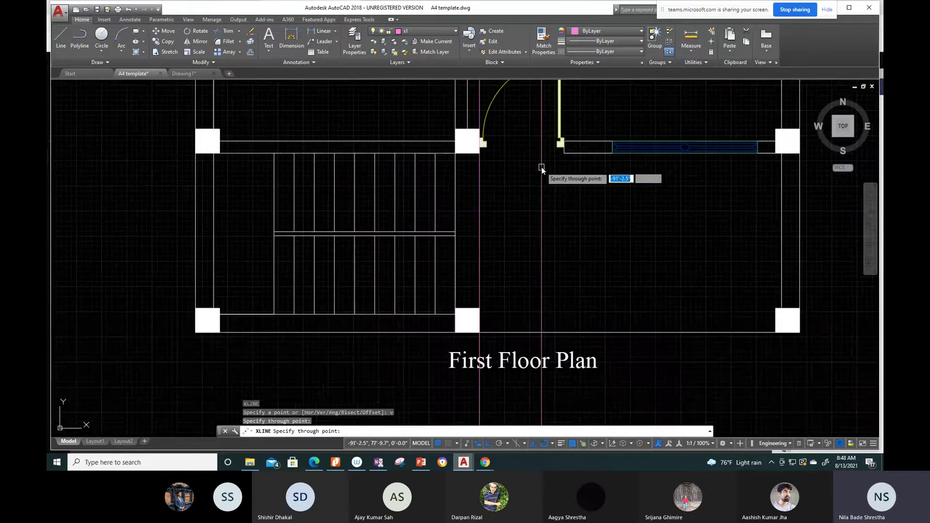
scroll(541, 166, "up", 5)
left_click(632, 144)
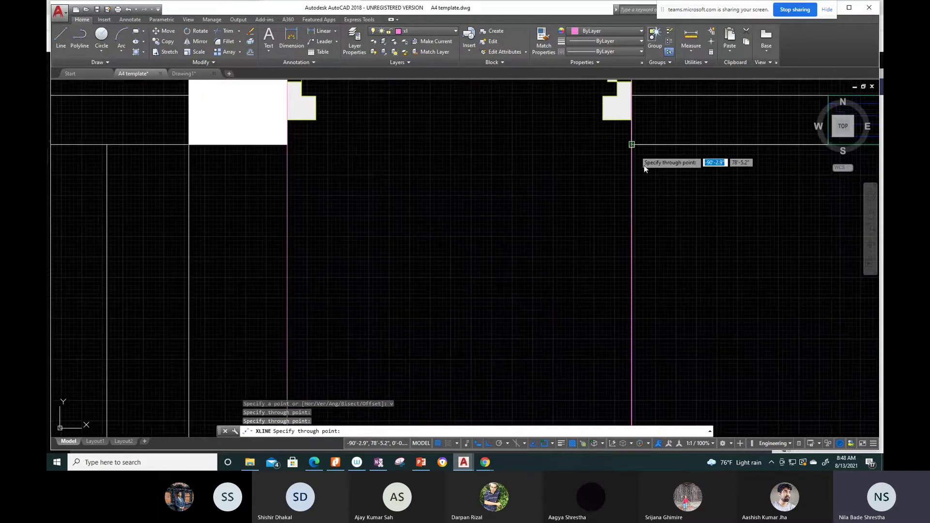
Step: Add a third vertical construction line at another column corner and finish
scroll(683, 212, "down", 5)
middle_click_drag(670, 207, 635, 205)
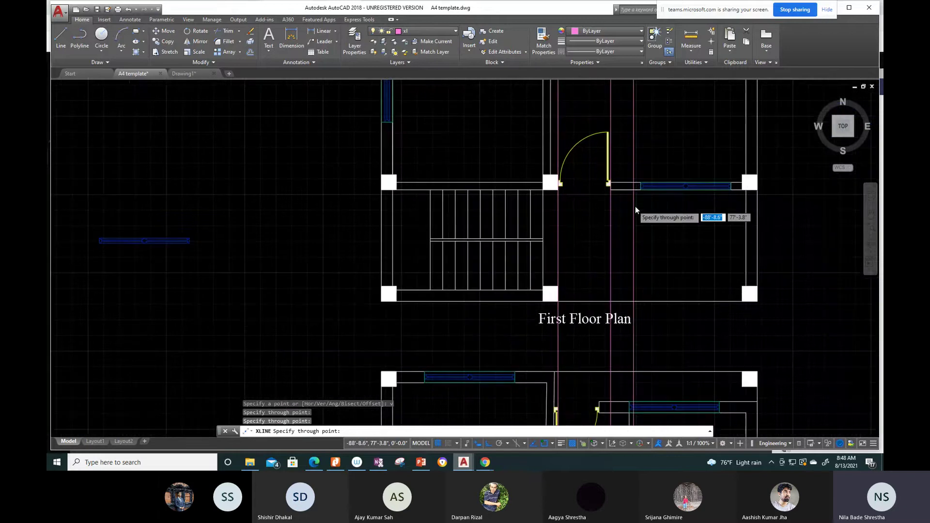
scroll(635, 205, "up", 5)
left_click(643, 98)
scroll(688, 162, "down", 3)
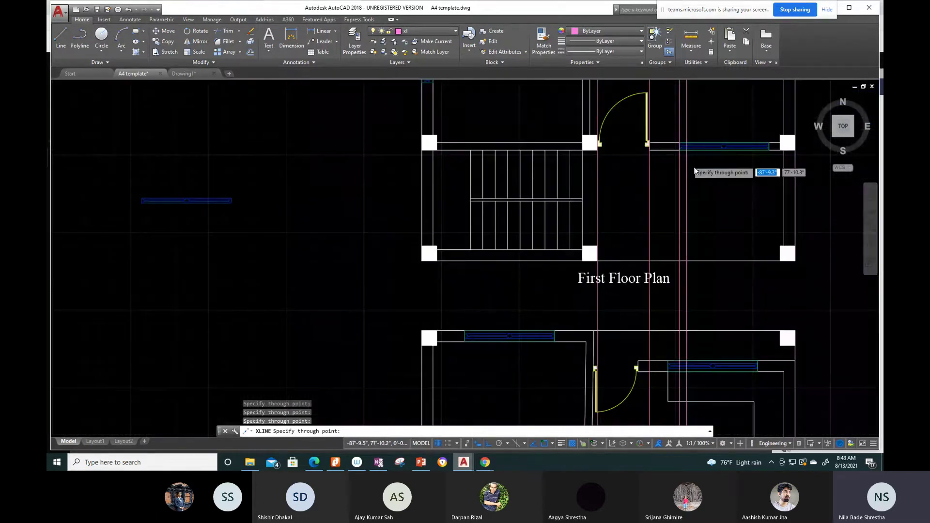
scroll(588, 168, "down", 2)
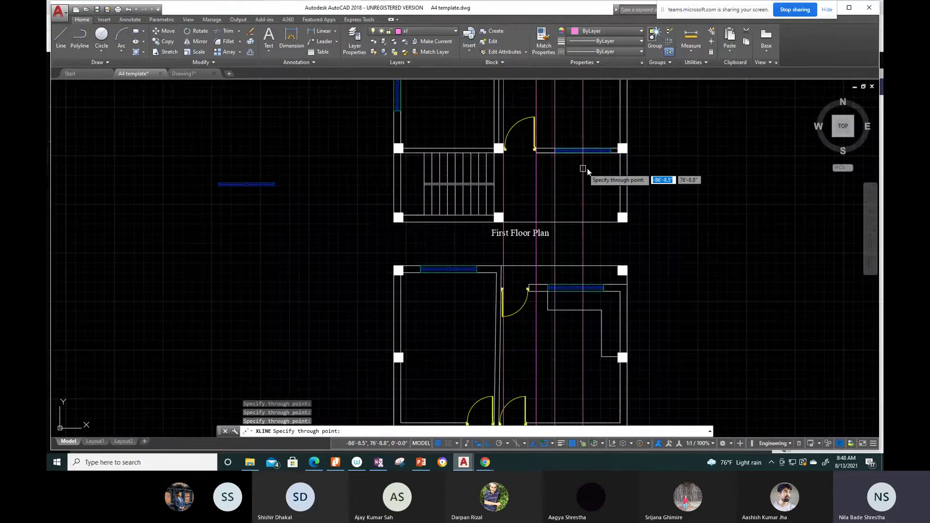
scroll(586, 168, "up", 8)
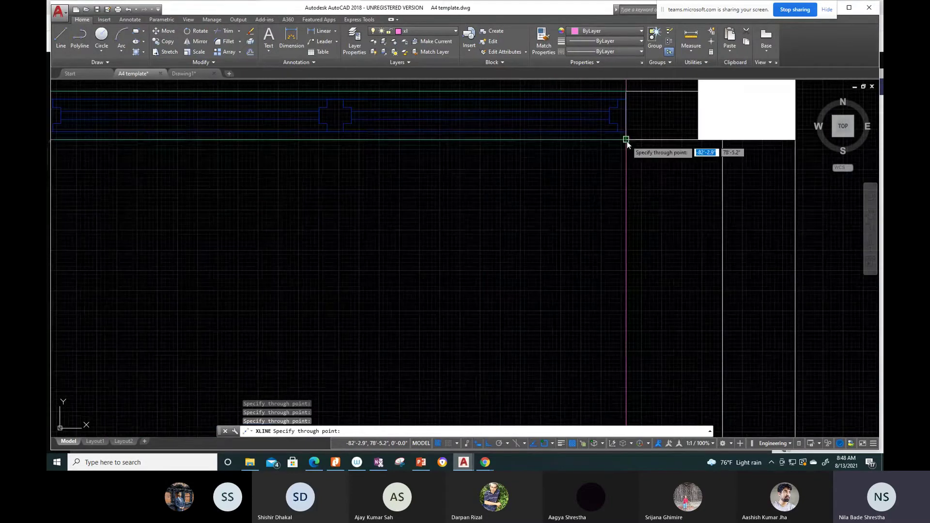
key("Escape")
scroll(611, 234, "down", 6)
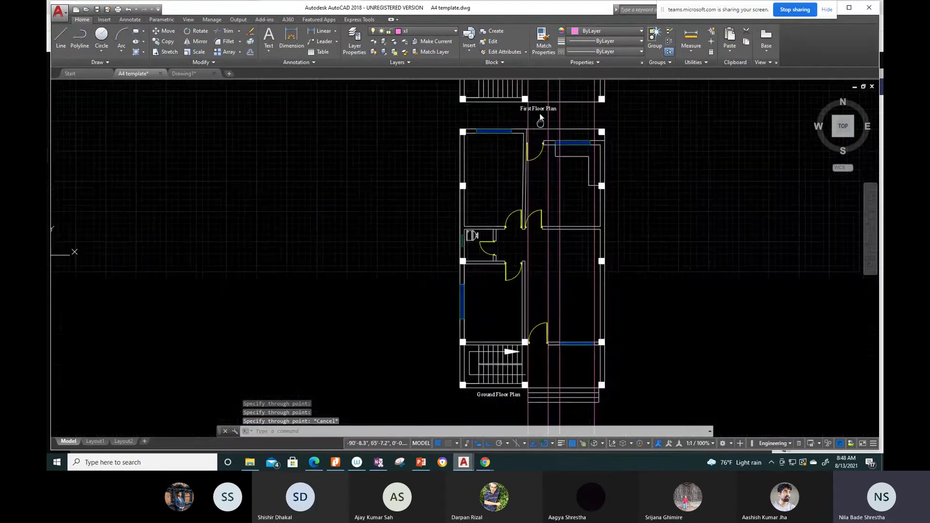
scroll(542, 257, "up", 2)
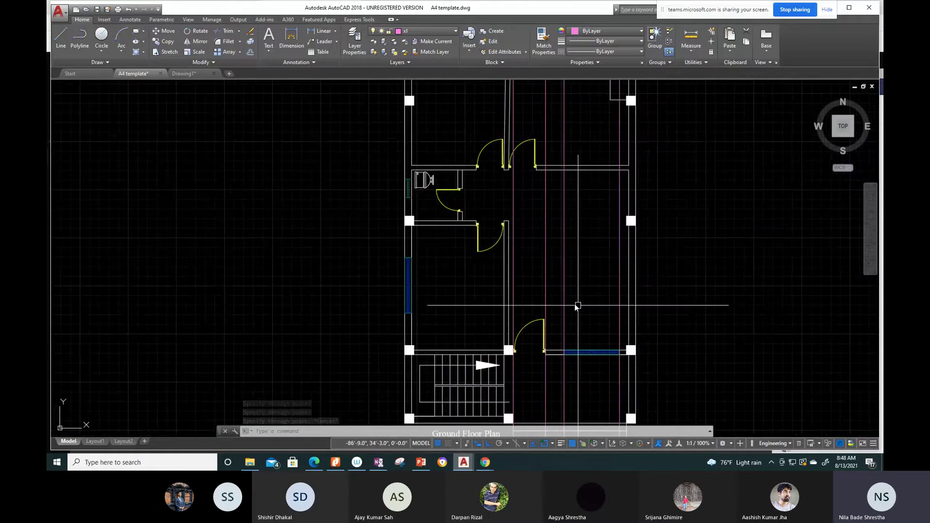
middle_click_drag(574, 304, 527, 133)
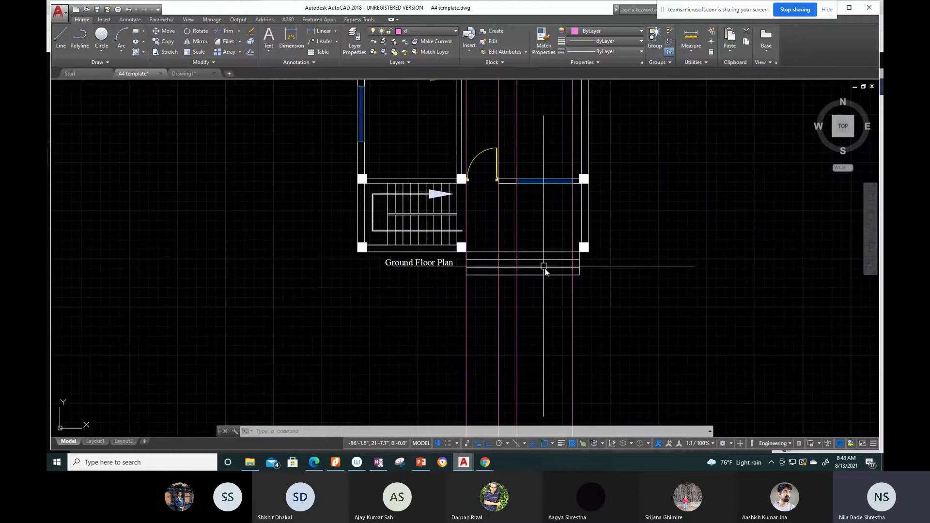
middle_click_drag(544, 266, 530, 131)
mouse_move(528, 329)
middle_mouse_down()
mouse_move(528, 247)
mouse_move(513, 184)
middle_mouse_up()
middle_click_drag(507, 227, 505, 214)
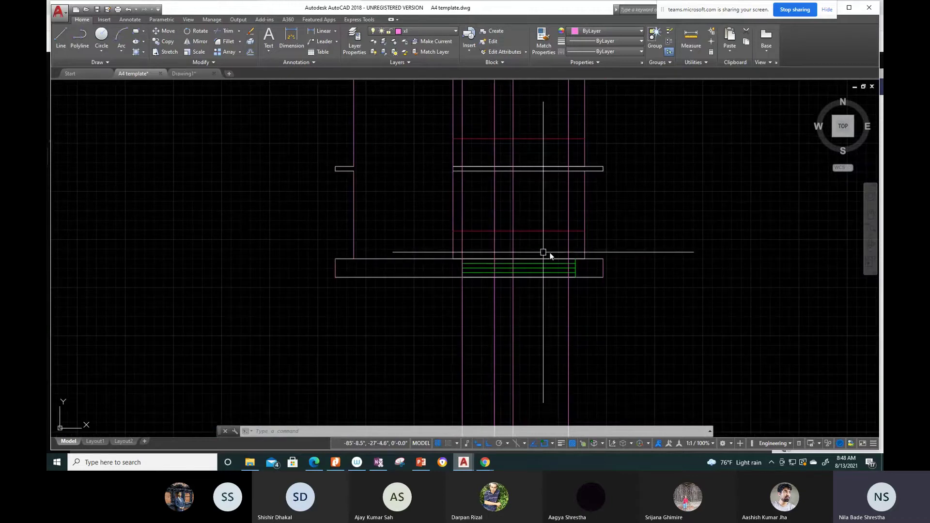
scroll(490, 251, "up", 4)
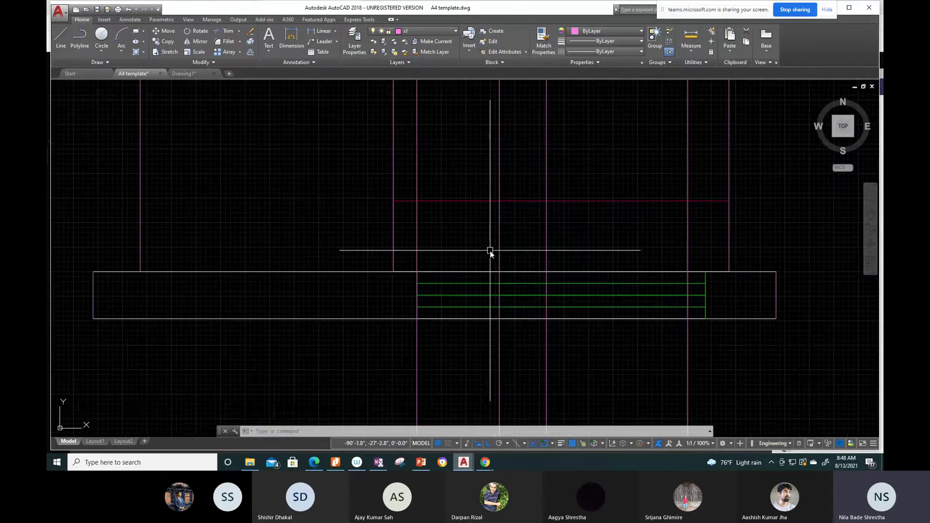
key("Escape")
key("Escape")
scroll(454, 253, "down", 4)
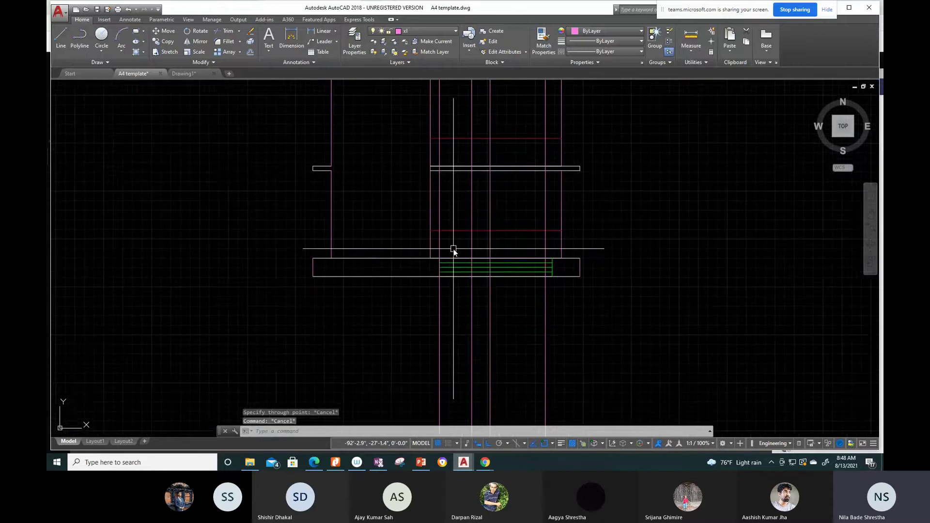
middle_click_drag(521, 228, 435, 301)
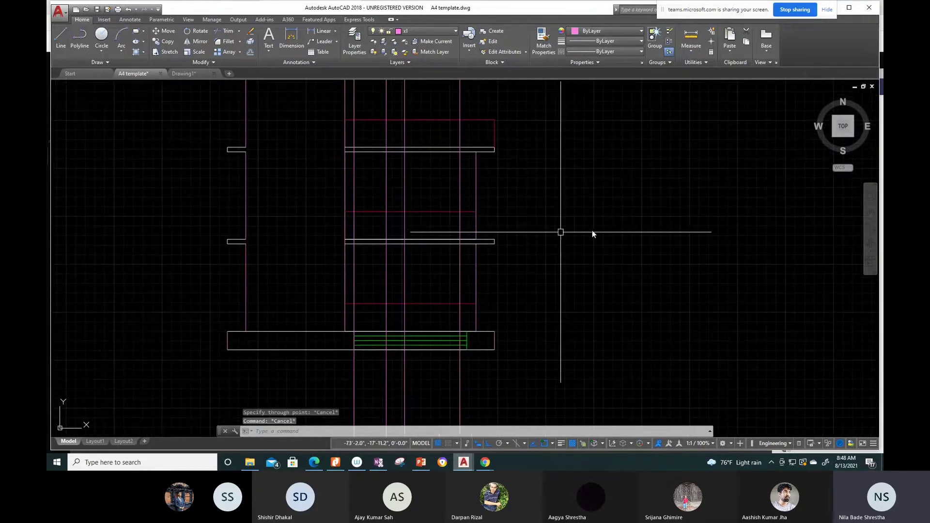
middle_click_drag(580, 247, 589, 300)
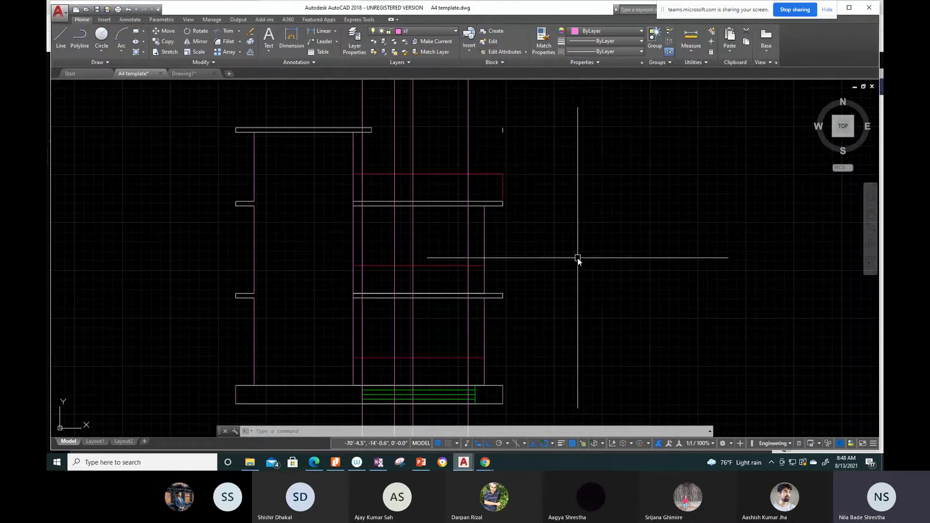
mouse_move(581, 289)
middle_mouse_down()
mouse_move(583, 277)
mouse_move(585, 351)
mouse_move(626, 282)
middle_mouse_up()
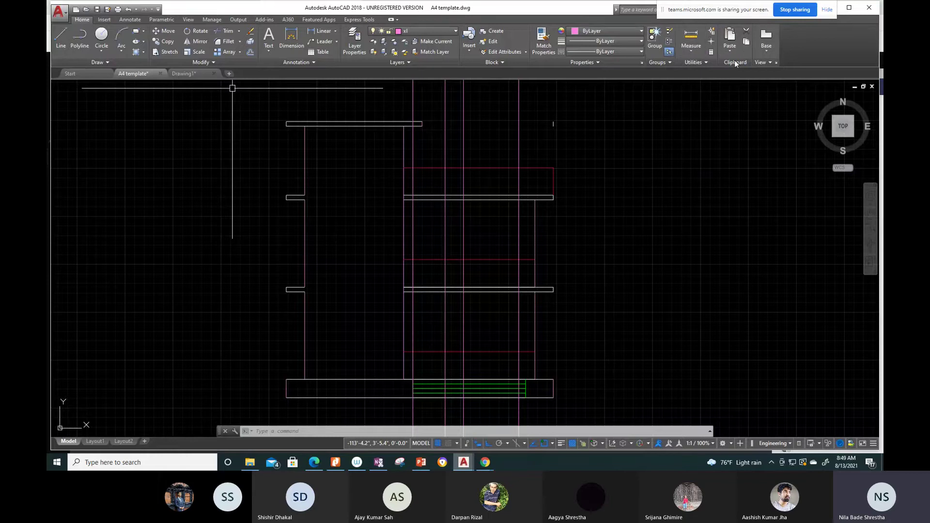
Step: Bring up the Tool Palettes and switch from the Civil to the Architectural sample blocks
left_click(100, 20)
left_click(87, 20)
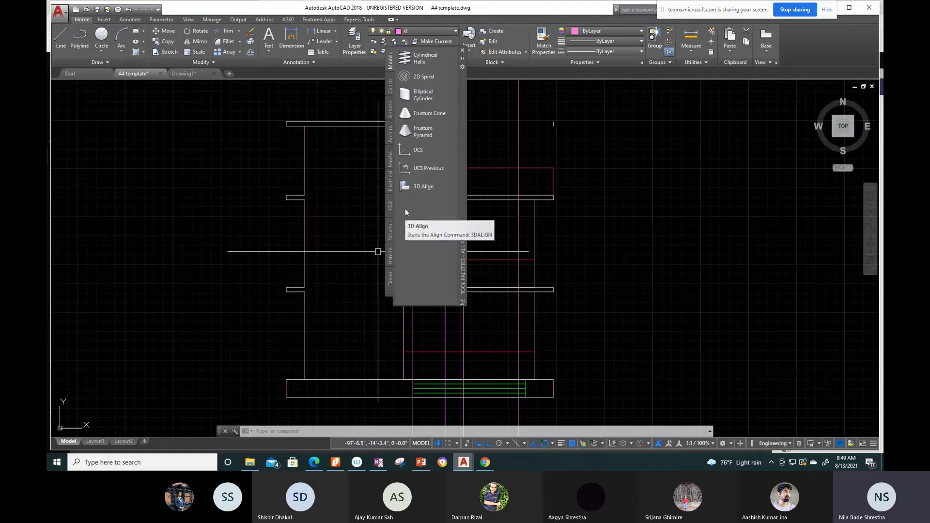
left_click(391, 206)
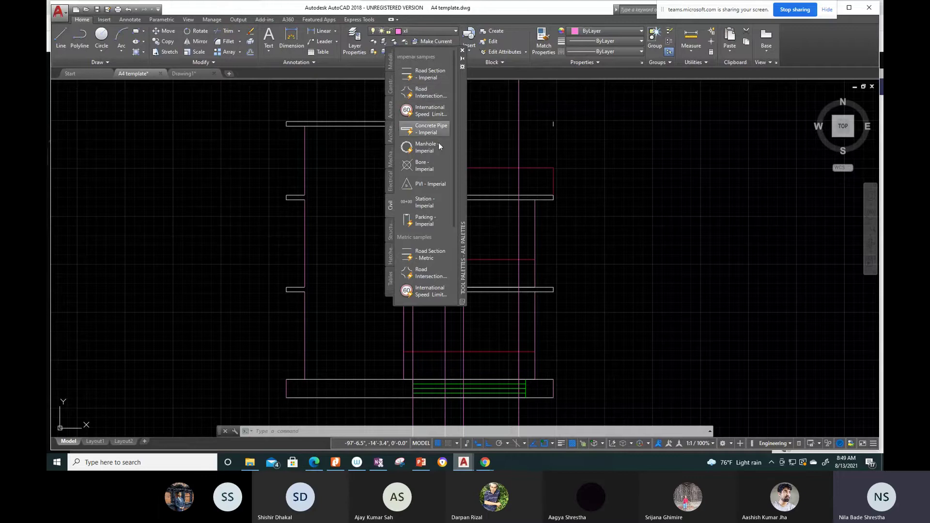
left_click_drag(453, 216, 462, 302)
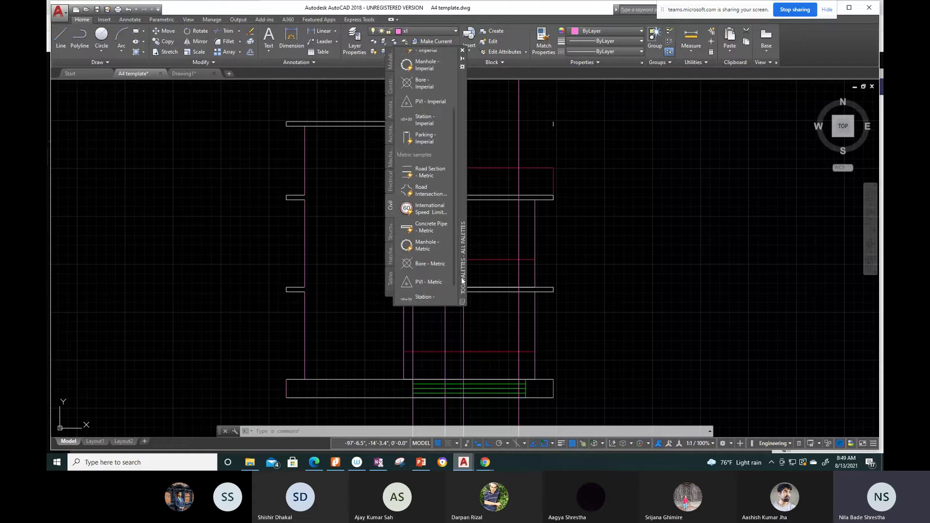
left_click_drag(461, 303, 390, 113)
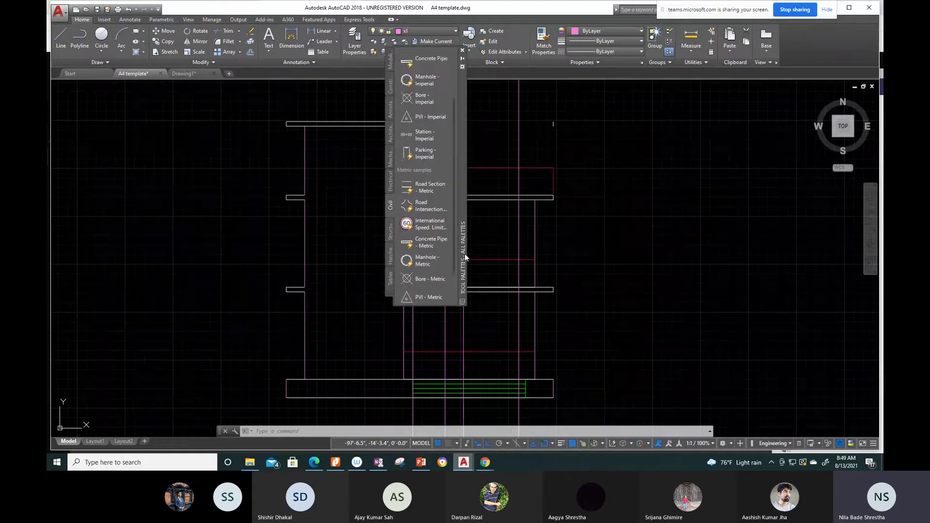
left_click(391, 135)
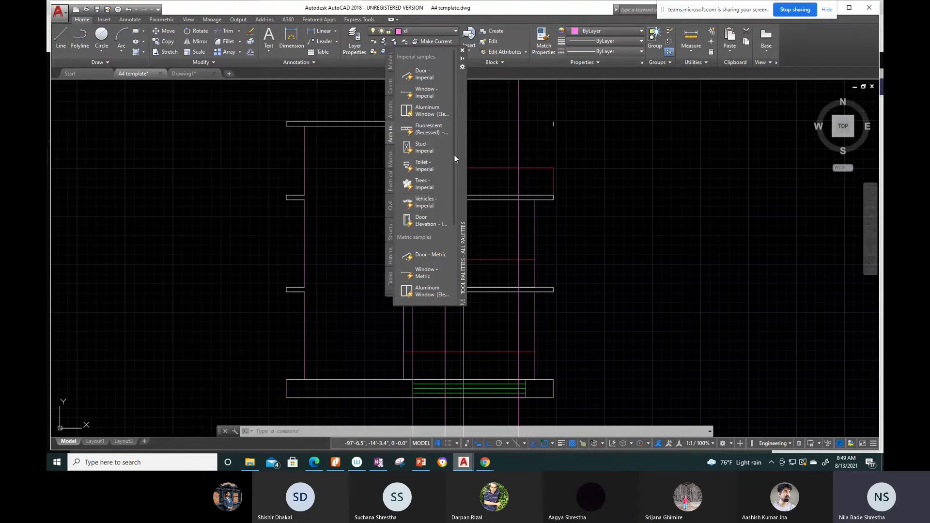
Step: Insert the Door Elevation block from the Architectural palette to the right of the section
left_click_drag(454, 155, 459, 200)
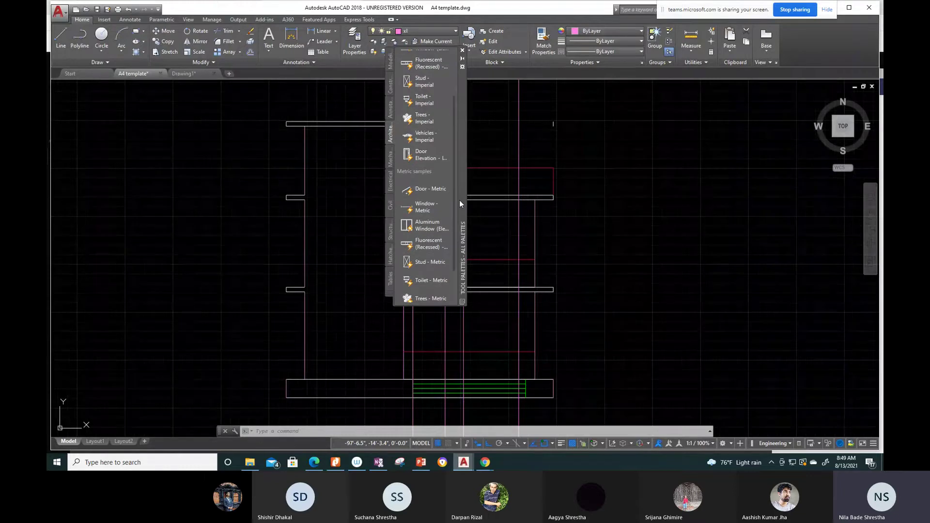
left_click_drag(459, 200, 460, 250)
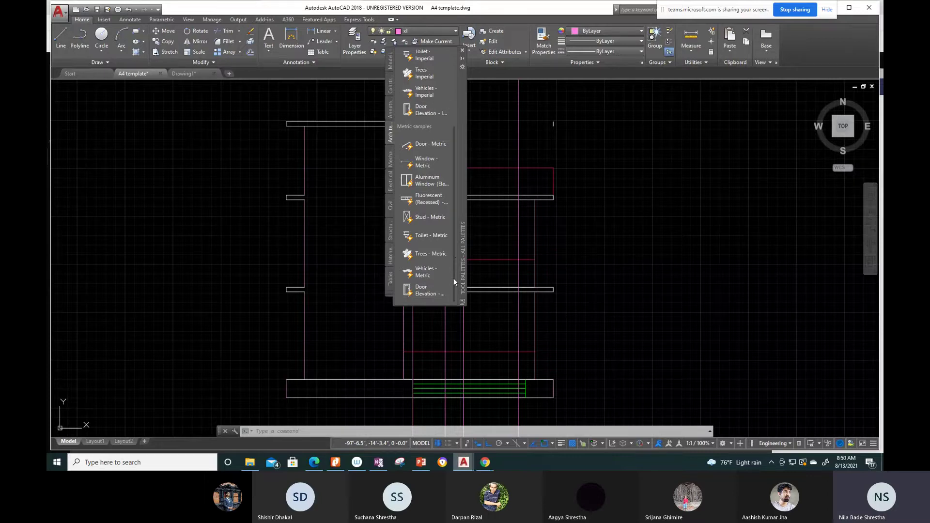
left_click_drag(454, 278, 450, 223)
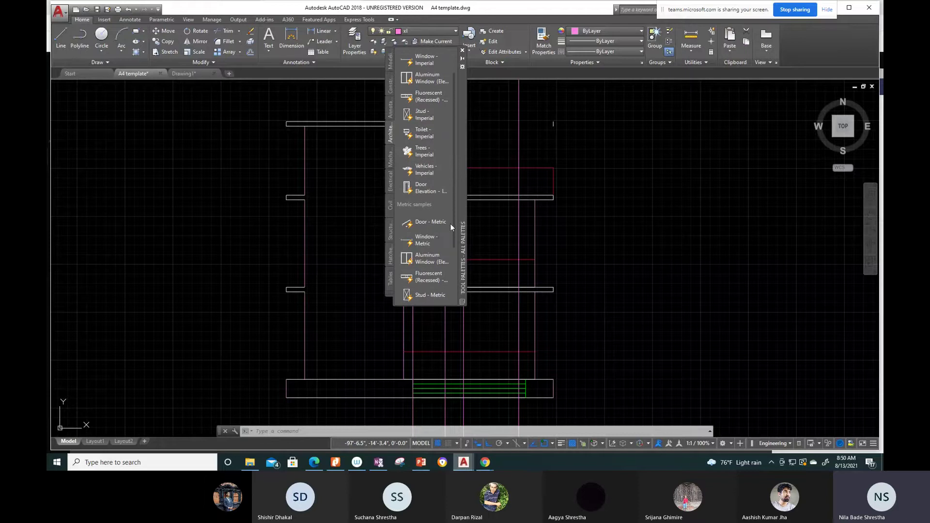
left_click(423, 190)
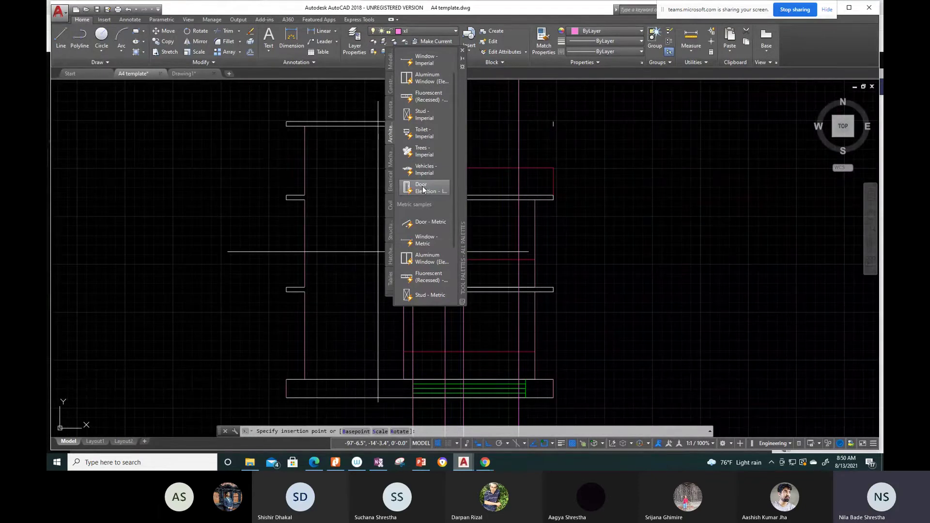
left_click(423, 190)
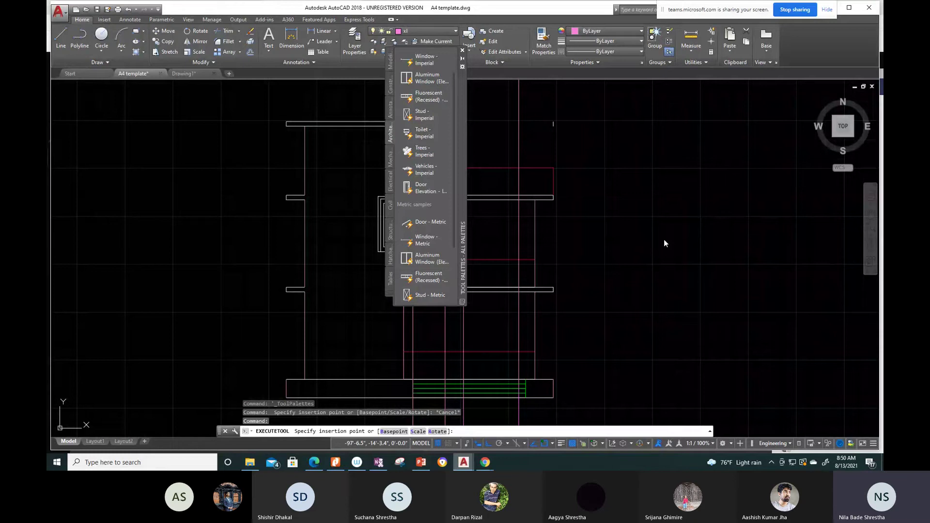
left_click(618, 240)
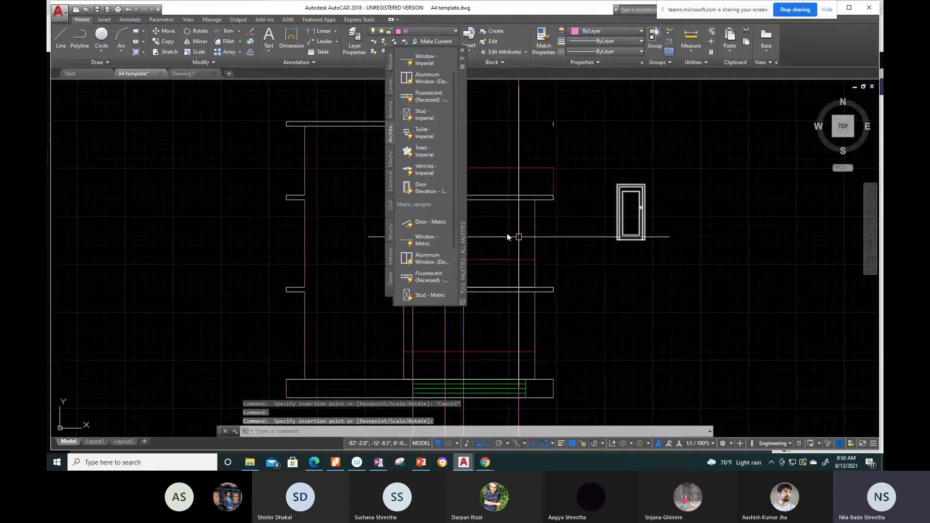
Step: Place an Aluminum Window (Elevation) block above the door, then start COPY
left_click(424, 240)
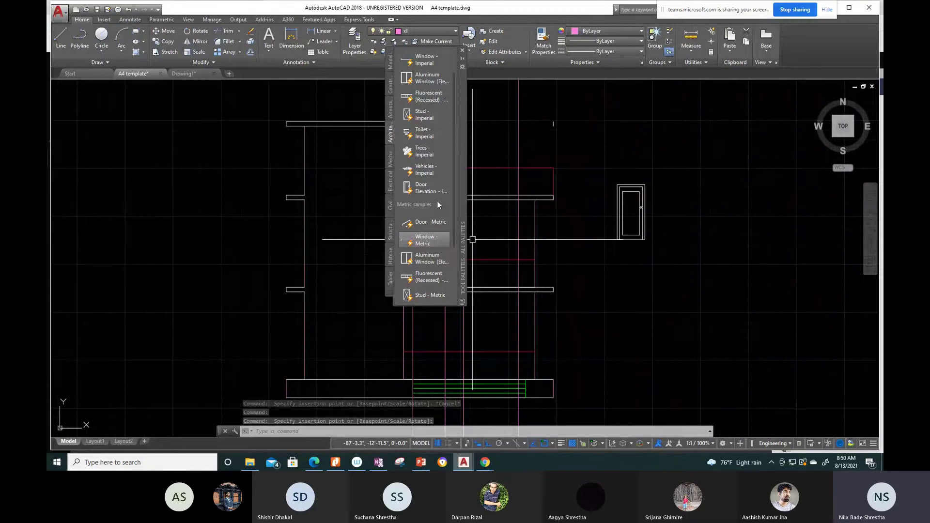
key("Escape")
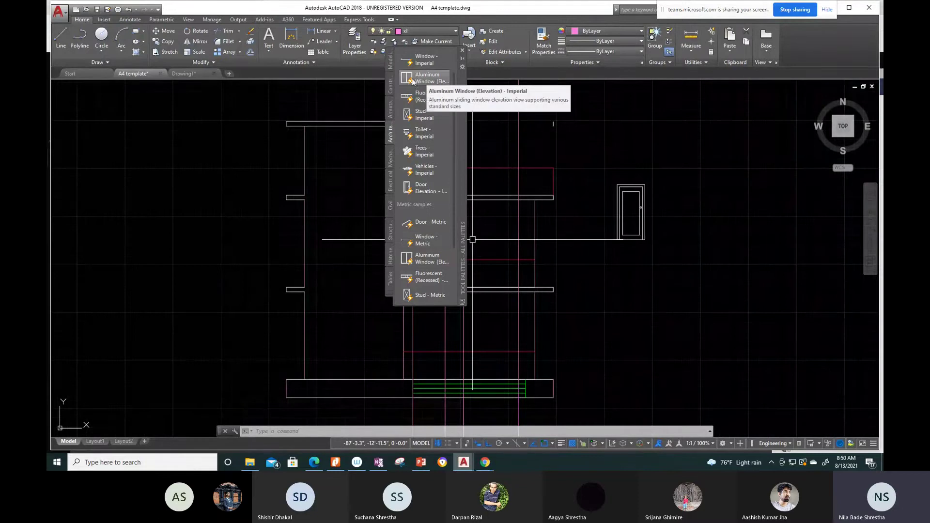
left_click(412, 81)
left_click(637, 155)
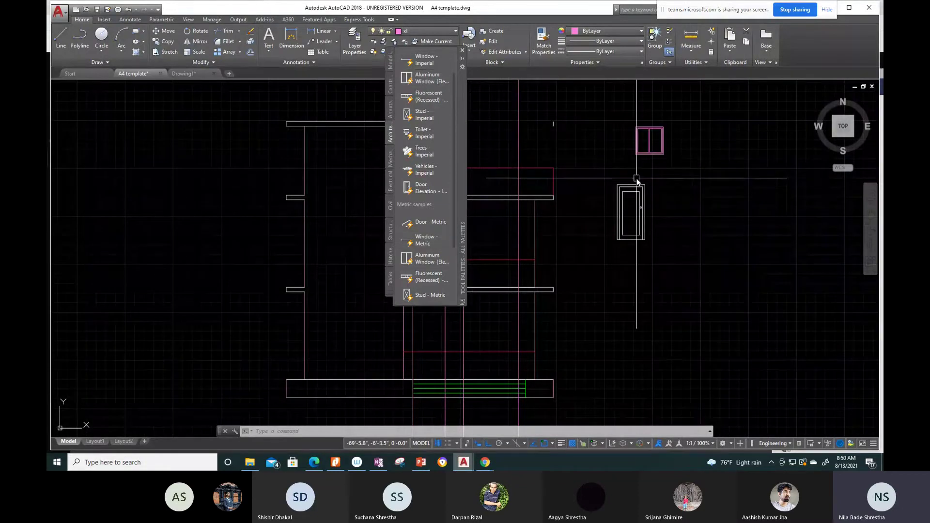
left_click(552, 110)
left_click(547, 118)
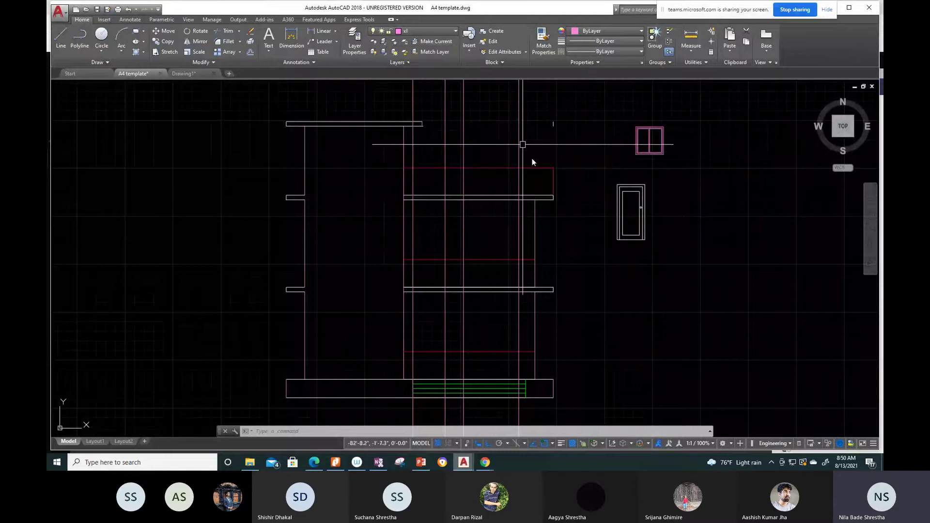
scroll(641, 252, "up", 2)
middle_click_drag(670, 166, 679, 284)
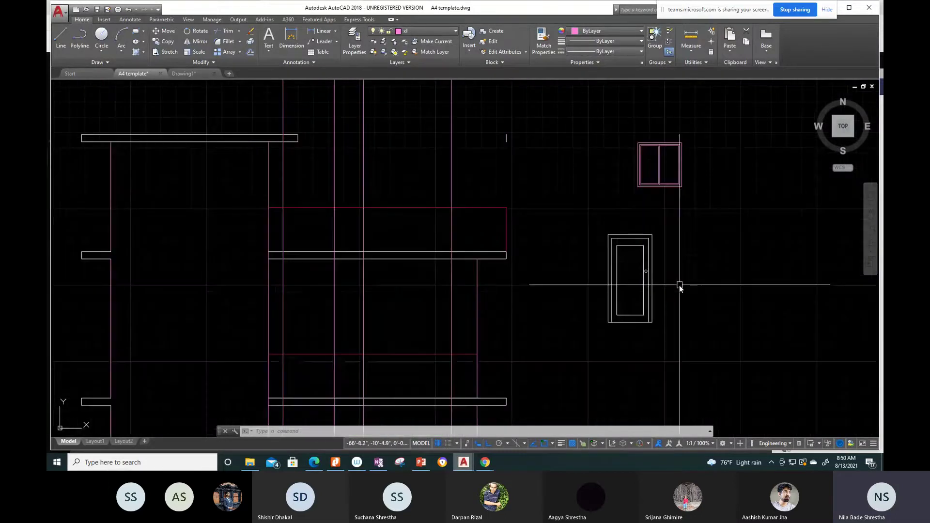
scroll(680, 285, "down", 2)
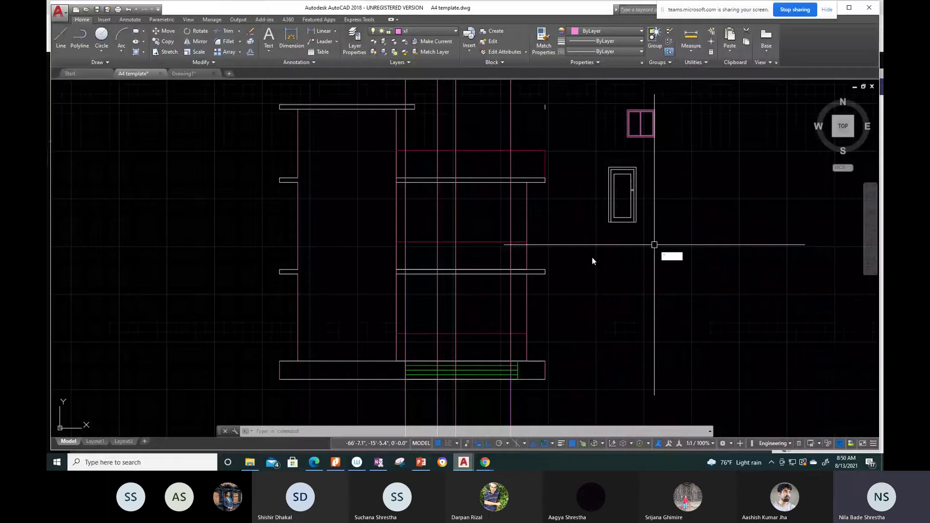
key("Escape")
key("Escape")
key("Escape")
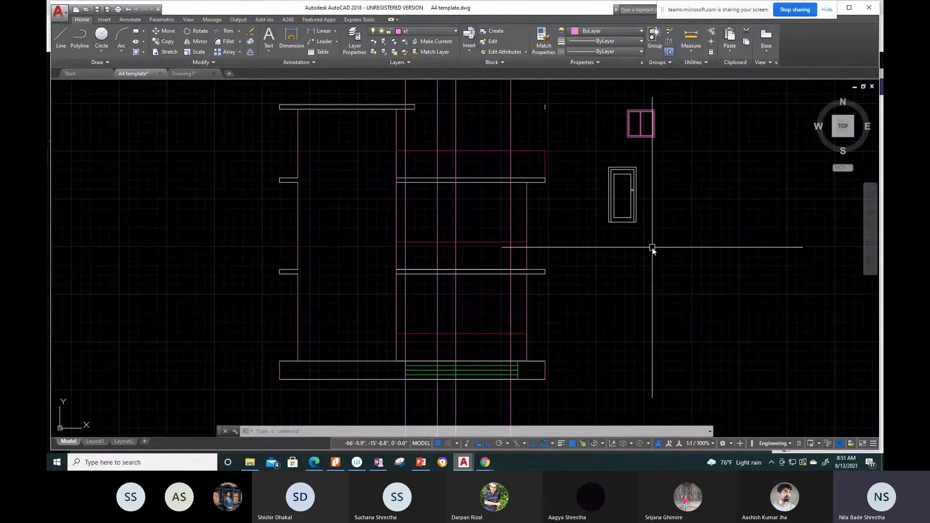
type("co")
key("Return")
Step: Select the door elevation and use its lower-left corner as the copy base point
left_click(652, 249)
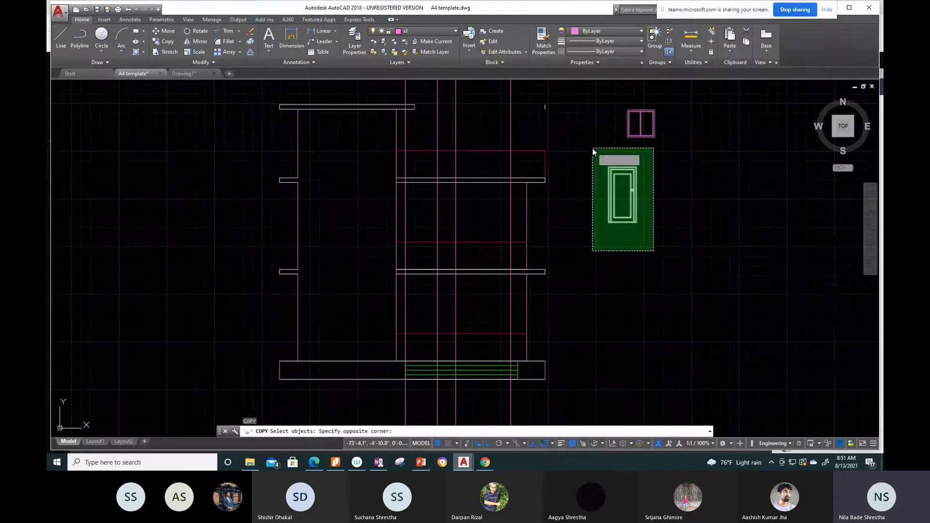
left_click(592, 148)
key("Return")
scroll(605, 228, "up", 4)
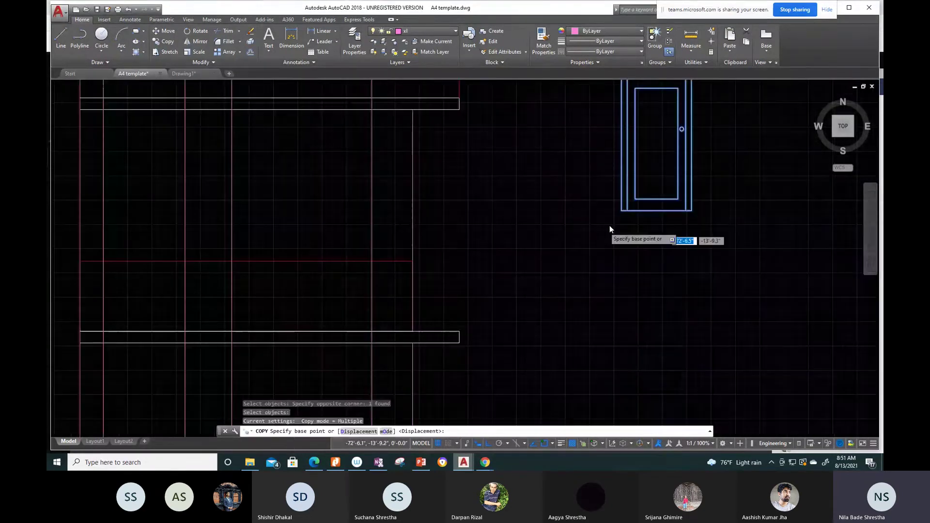
scroll(610, 225, "up", 2)
left_click(633, 200)
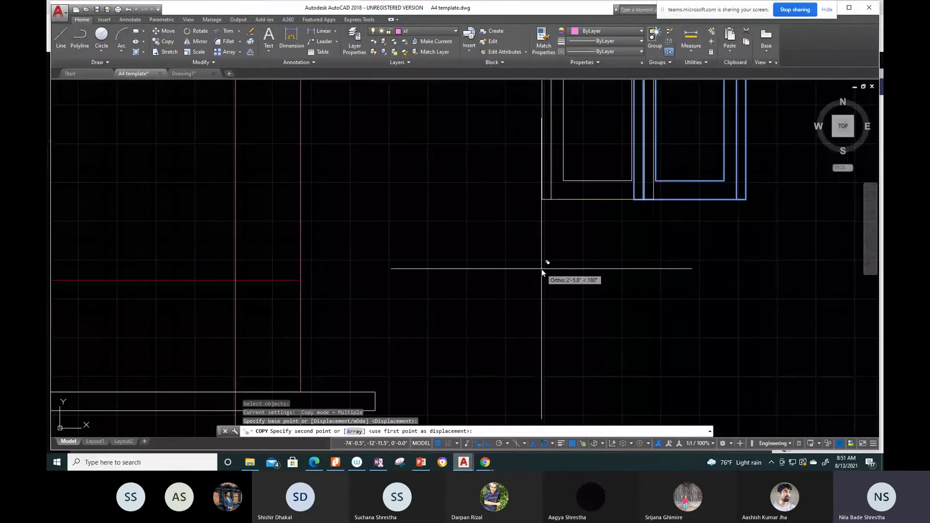
Step: Place the door copy on the section's slab top, below the plan's door opening
middle_click_drag(542, 272, 484, 212)
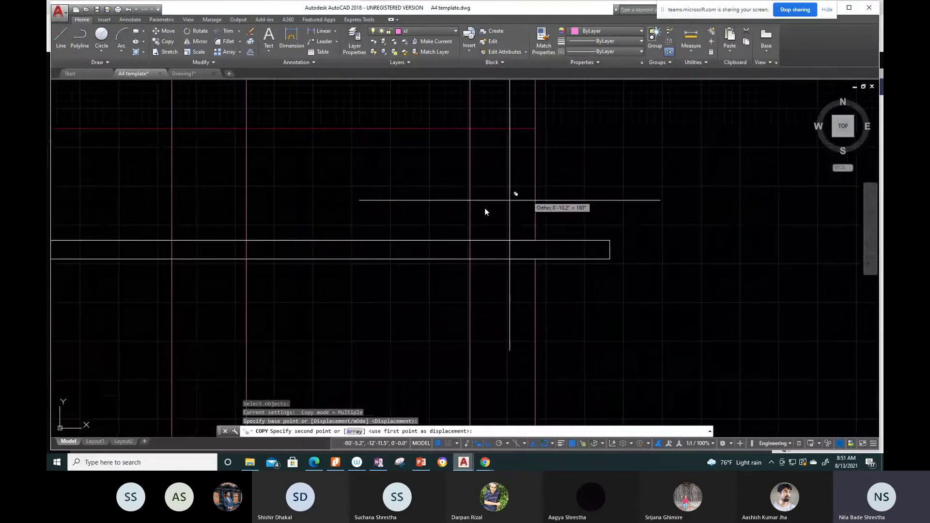
scroll(485, 212, "down", 5)
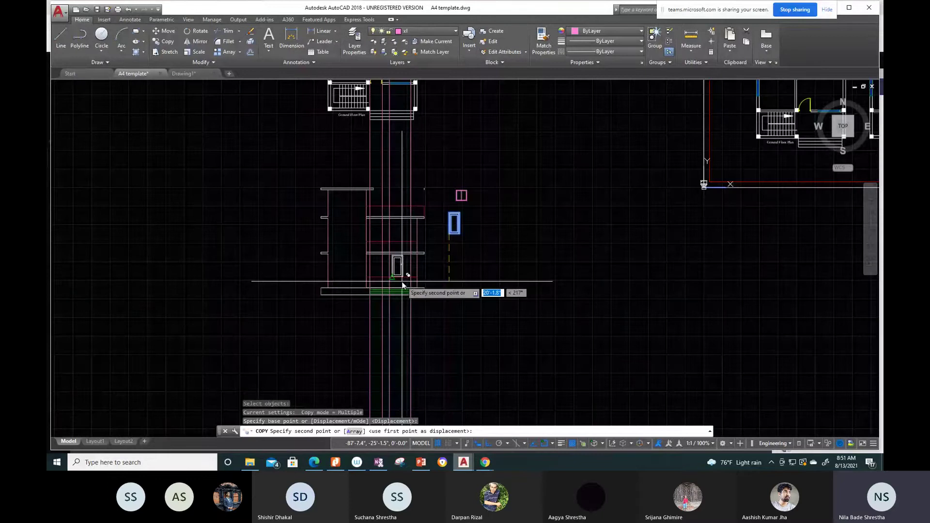
scroll(397, 276, "up", 4)
scroll(374, 232, "up", 3)
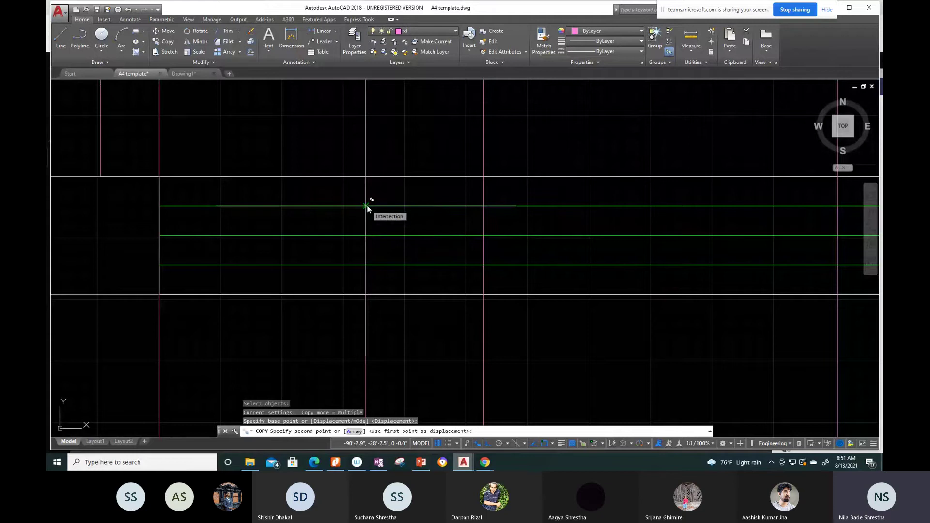
scroll(366, 207, "down", 5)
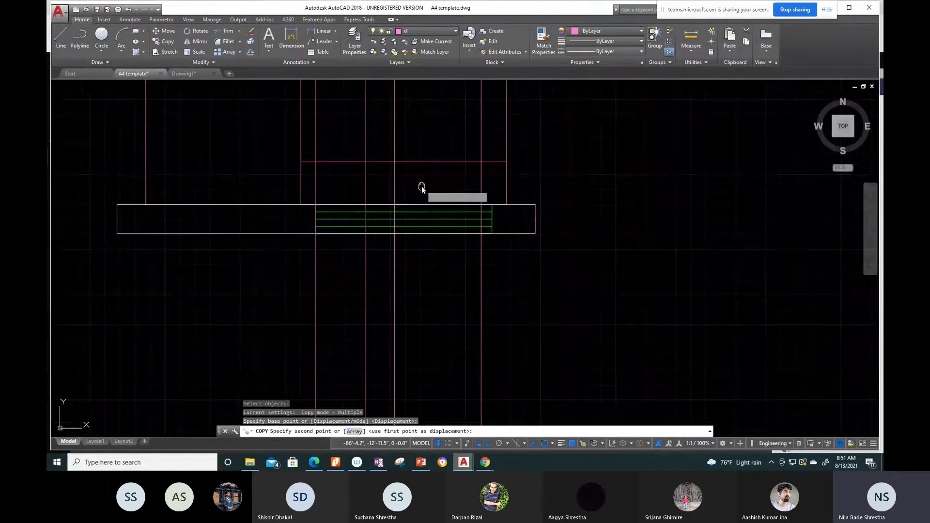
middle_click_drag(422, 188, 526, 231)
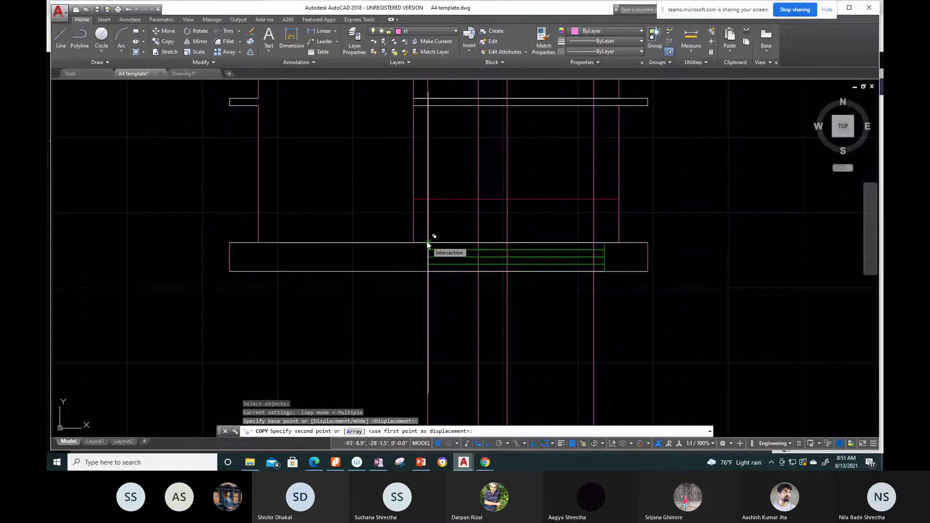
scroll(426, 242, "up", 2)
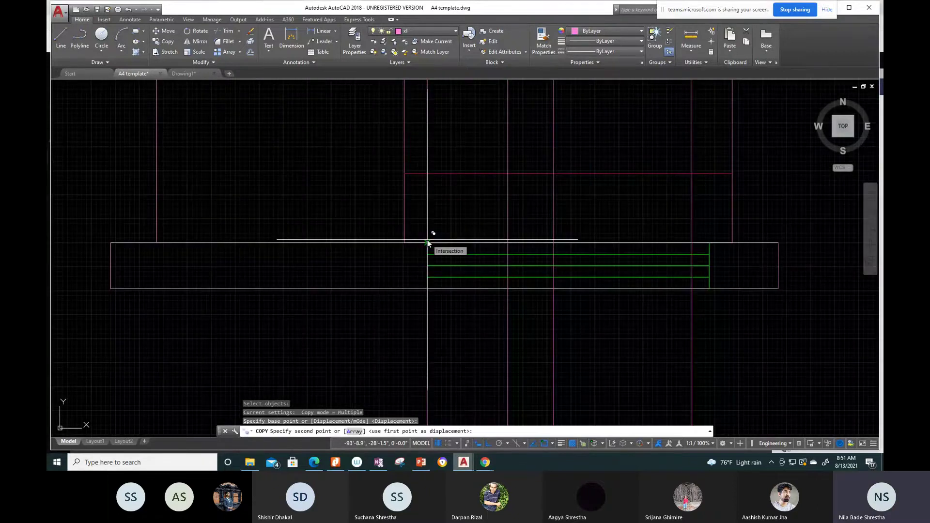
left_click(427, 243)
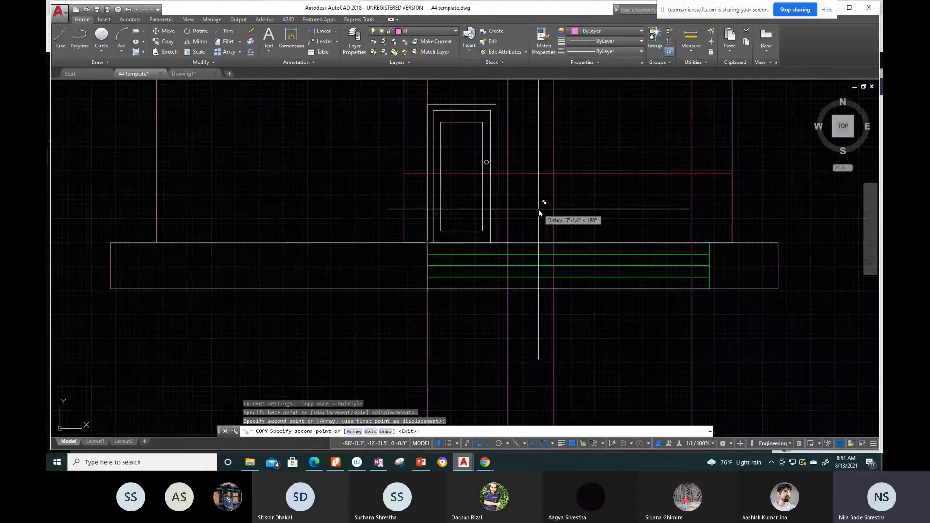
key("Escape")
scroll(504, 232, "up", 4)
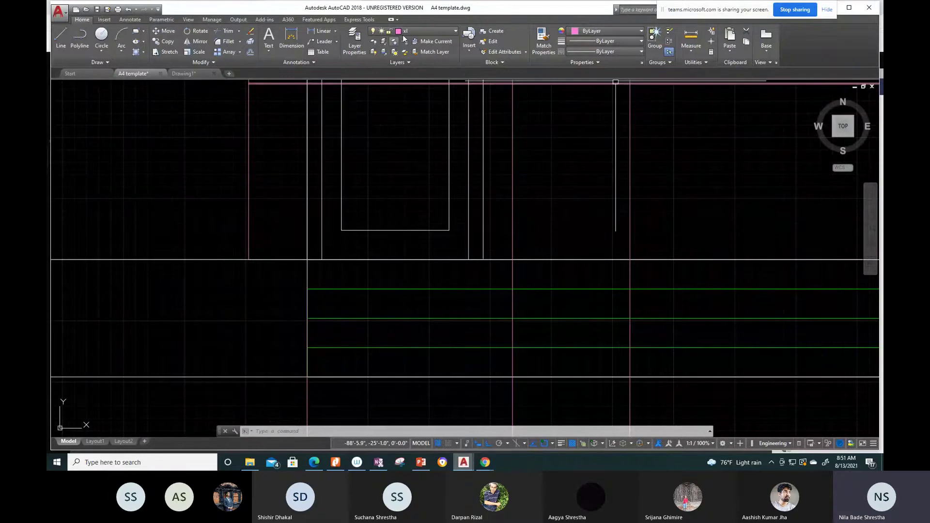
left_click(280, 46)
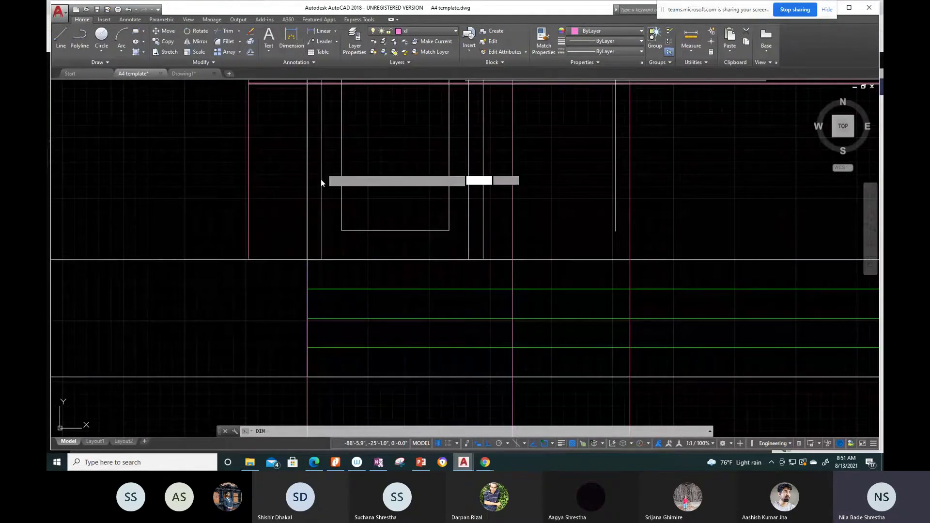
left_click(322, 261)
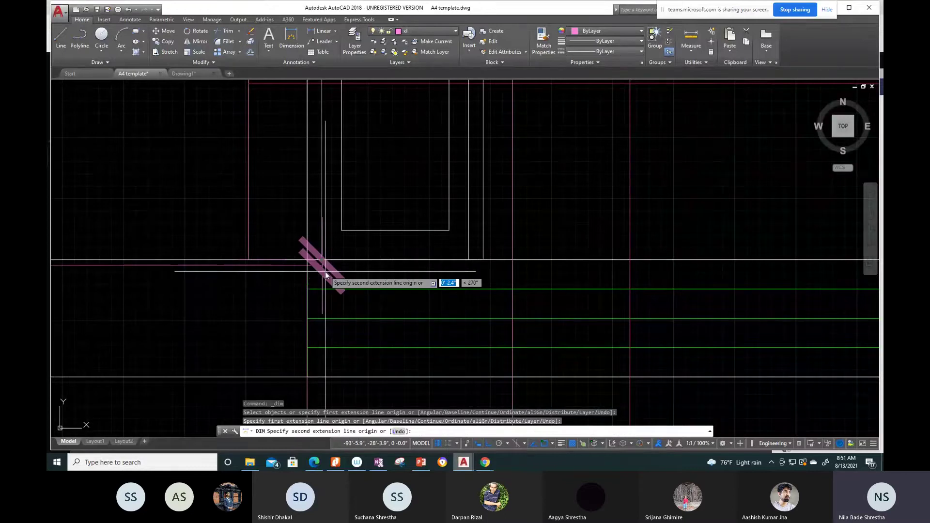
key("Escape")
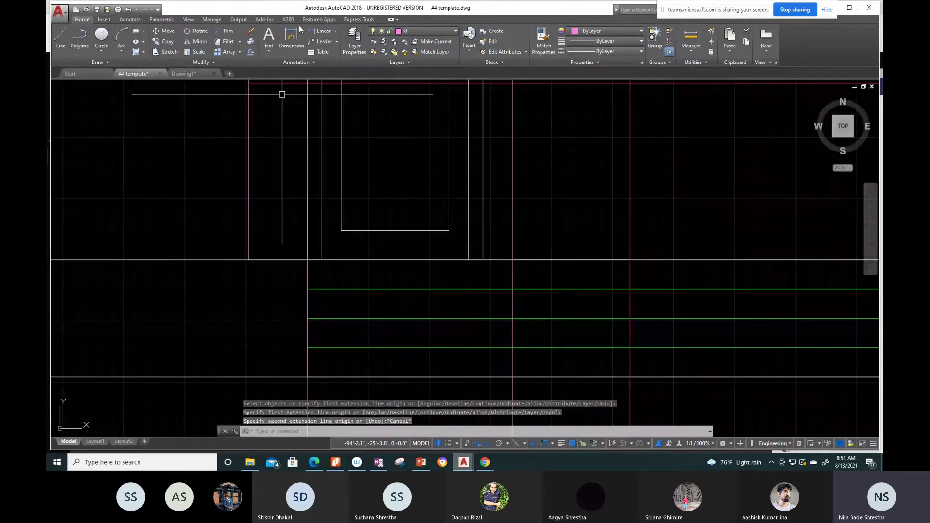
left_click(321, 30)
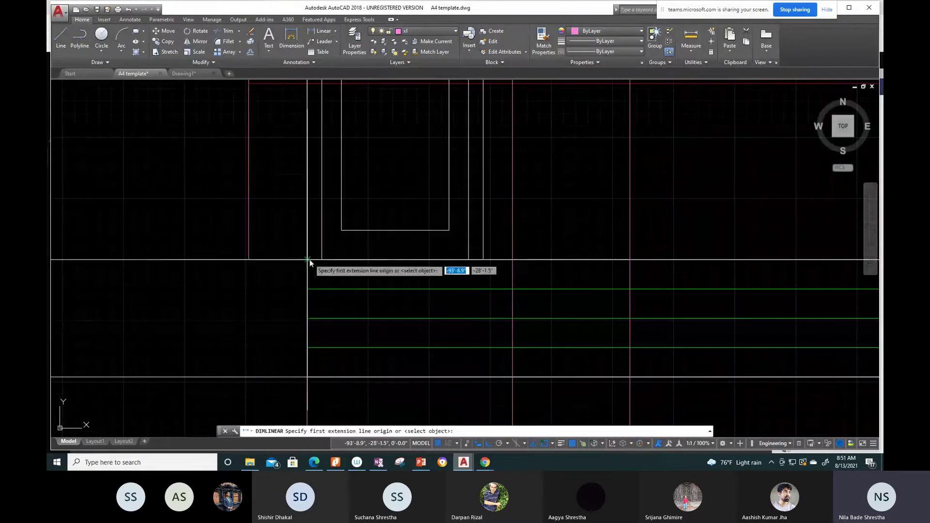
left_click(308, 261)
left_click(483, 260)
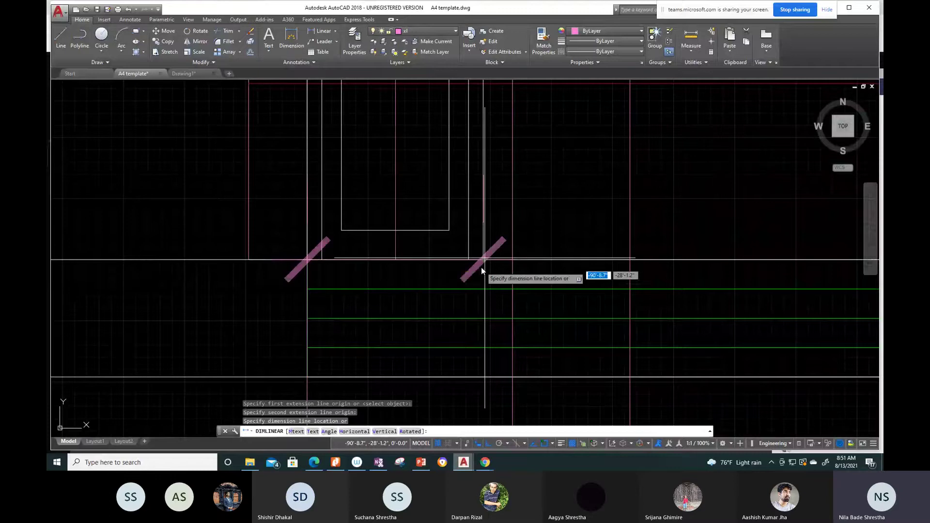
scroll(481, 266, "down", 3)
scroll(478, 220, "down", 3)
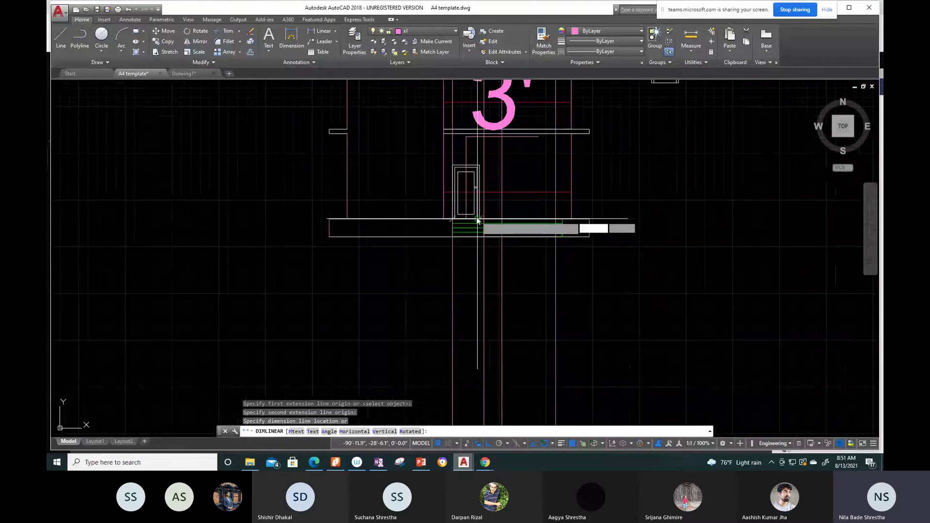
key("Escape")
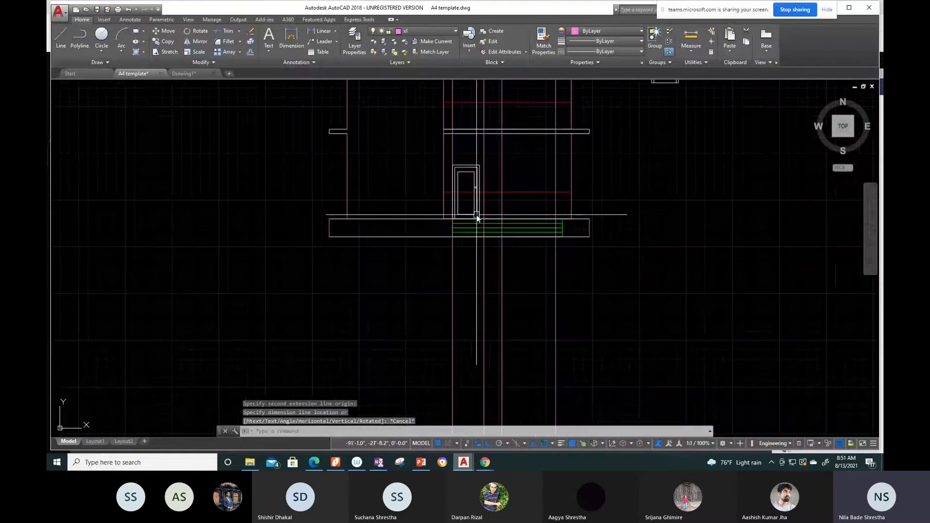
scroll(476, 219, "up", 5)
middle_click_drag(461, 220, 429, 266)
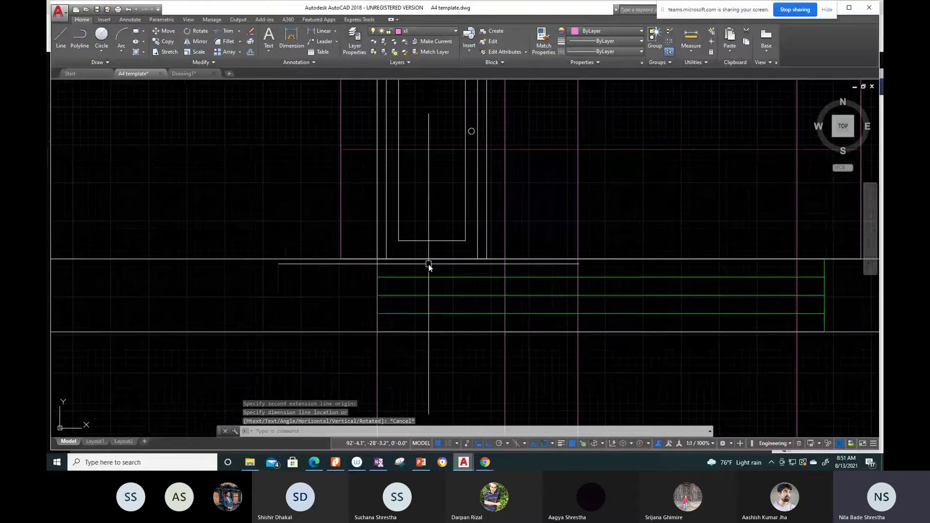
Step: Stretch the door block's corner grip out toward the section's wall line
left_click(487, 259)
left_click(487, 259)
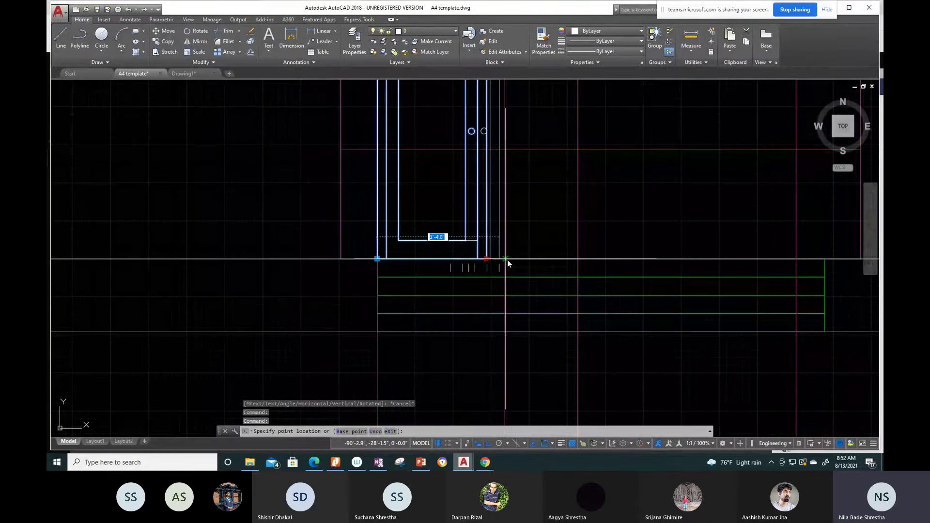
left_click(507, 260)
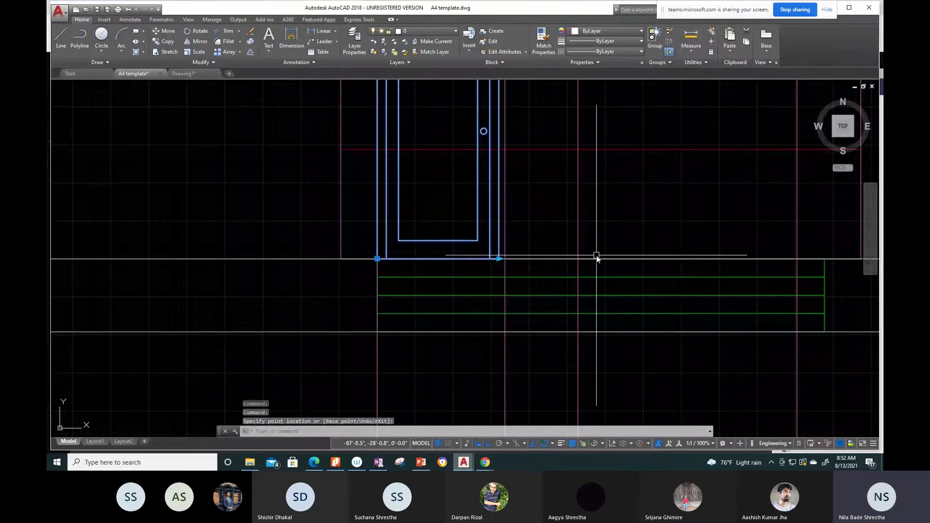
key("Escape")
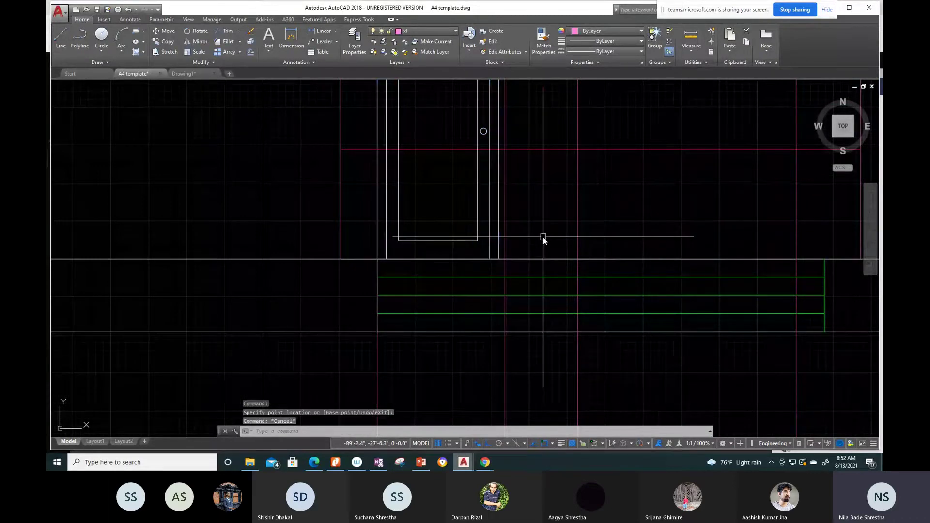
left_click(499, 233)
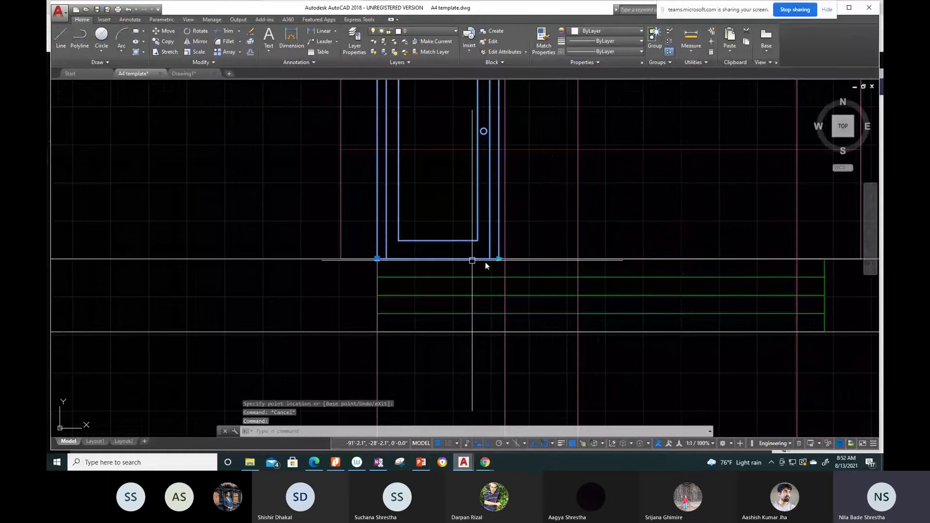
scroll(499, 260, "up", 5)
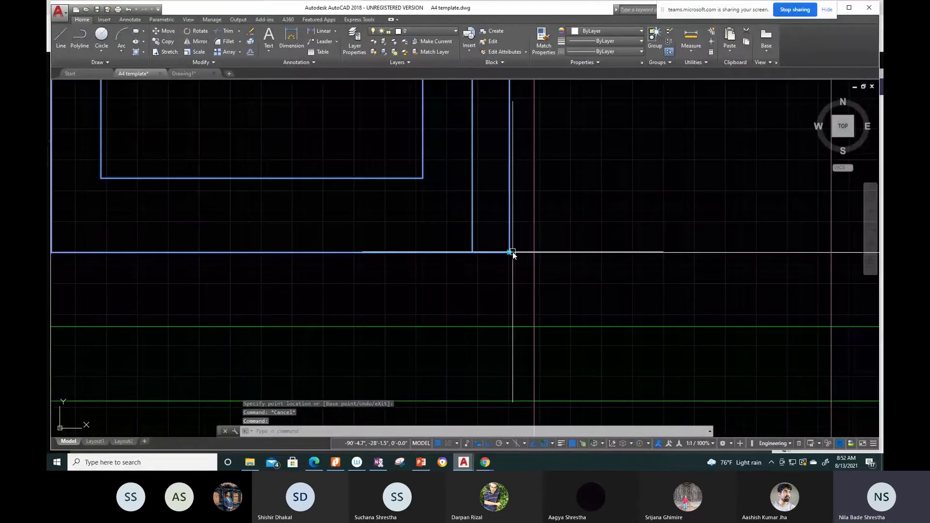
left_click(510, 251)
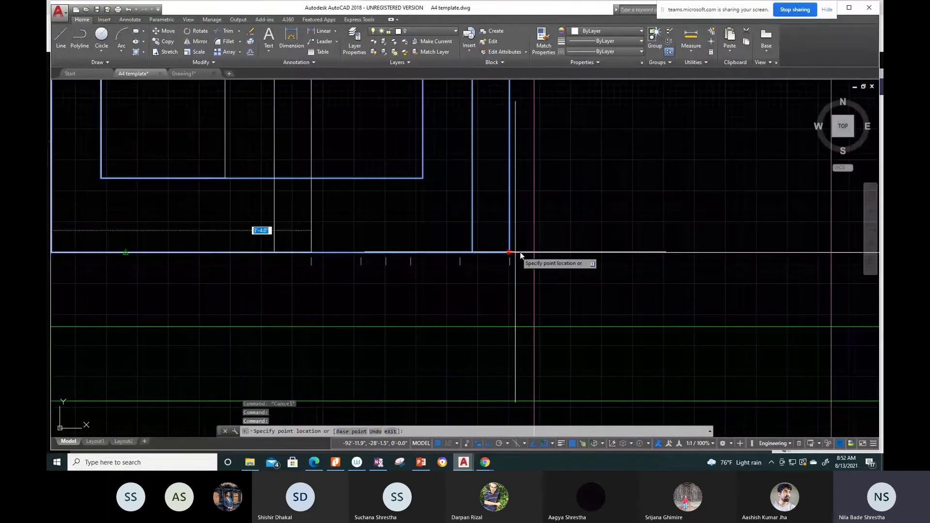
key("Escape")
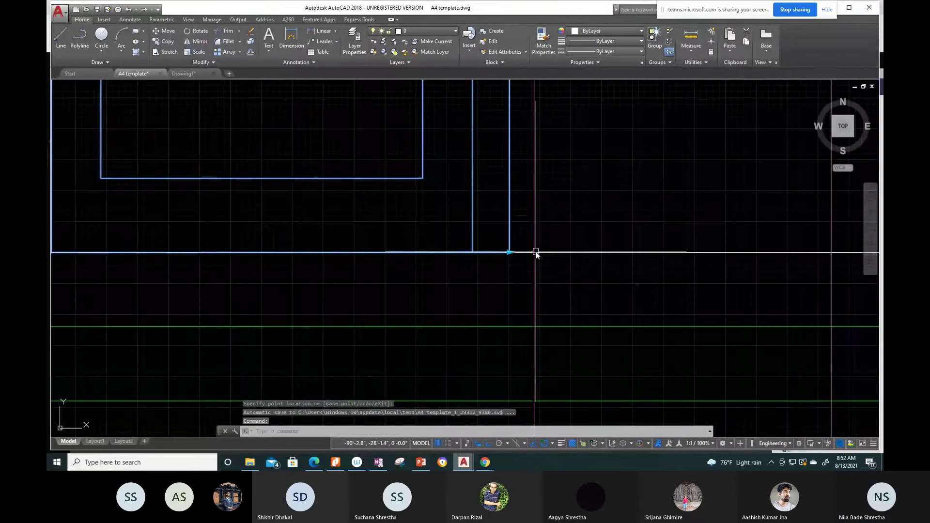
Step: Try stretching the door's right corner and opening the block editor, cancelling both
middle_click_drag(486, 251, 540, 269)
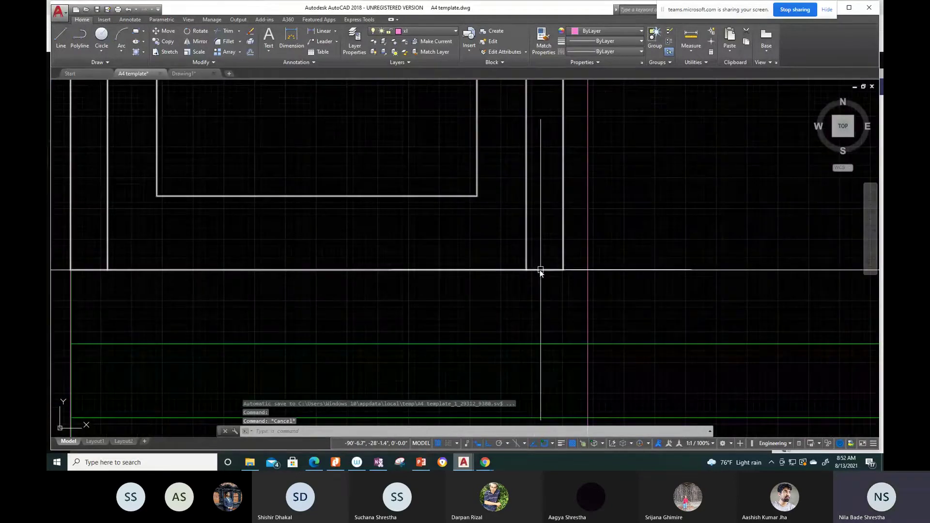
left_click(538, 269)
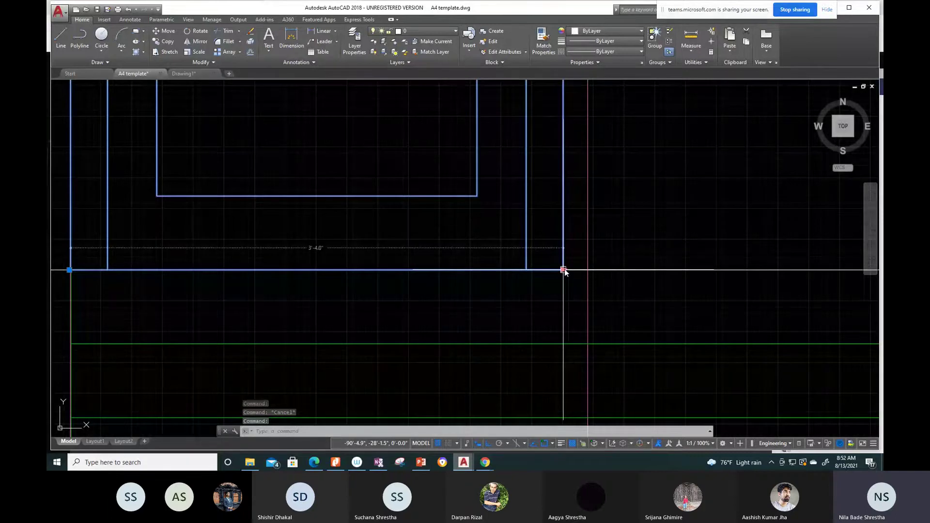
left_click(563, 270)
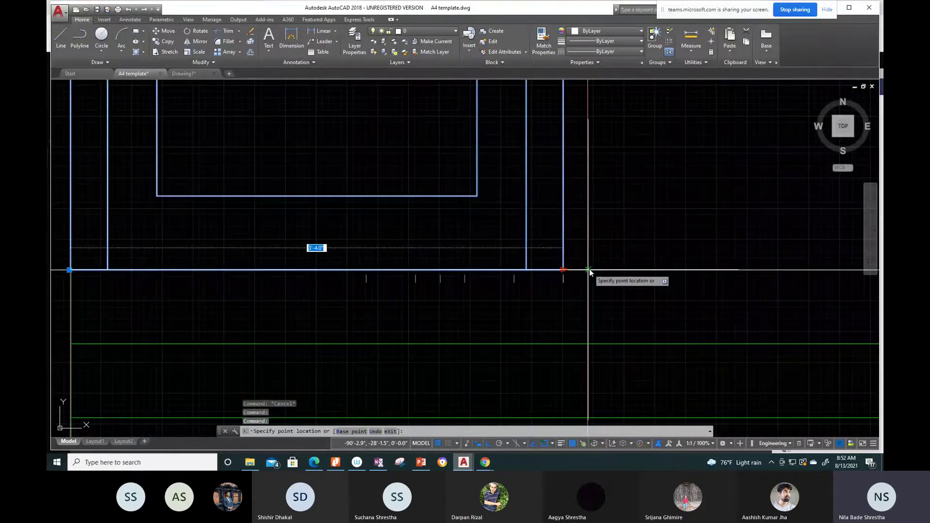
key("Escape")
double_click(589, 270)
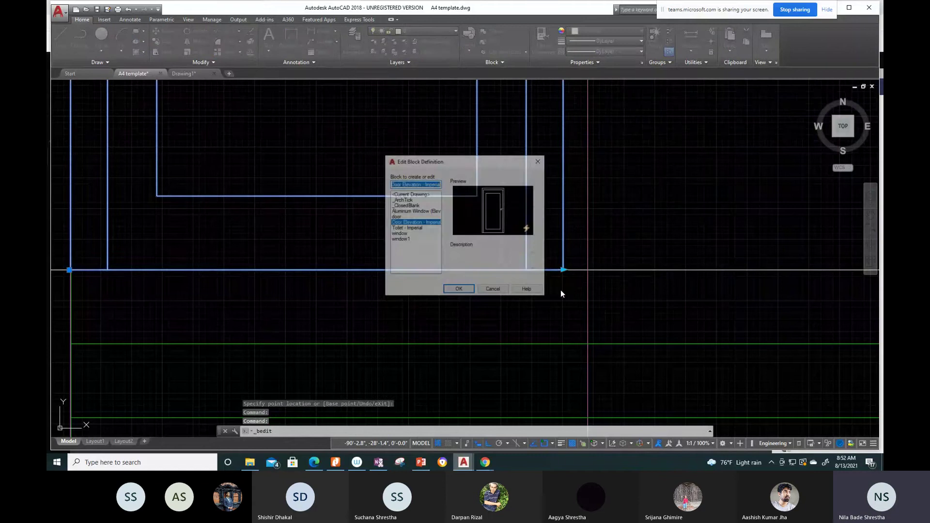
key("Escape")
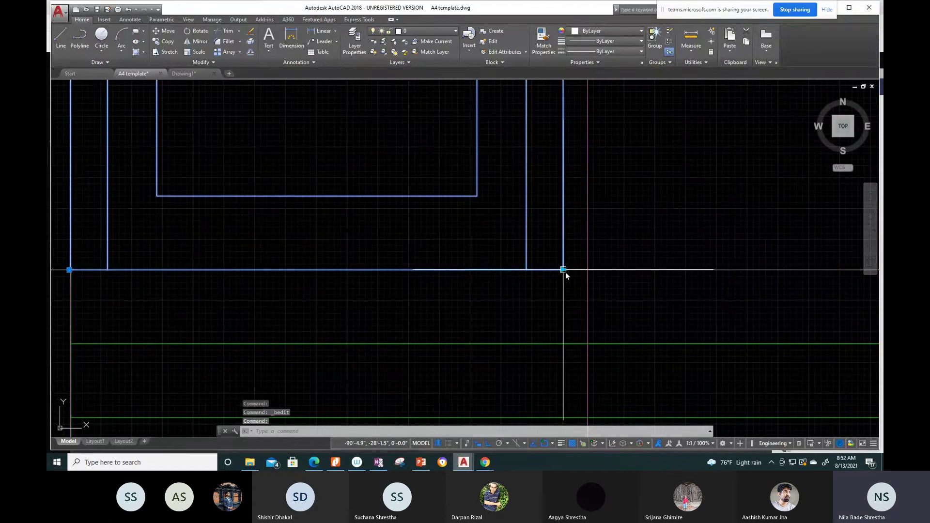
left_click(564, 271)
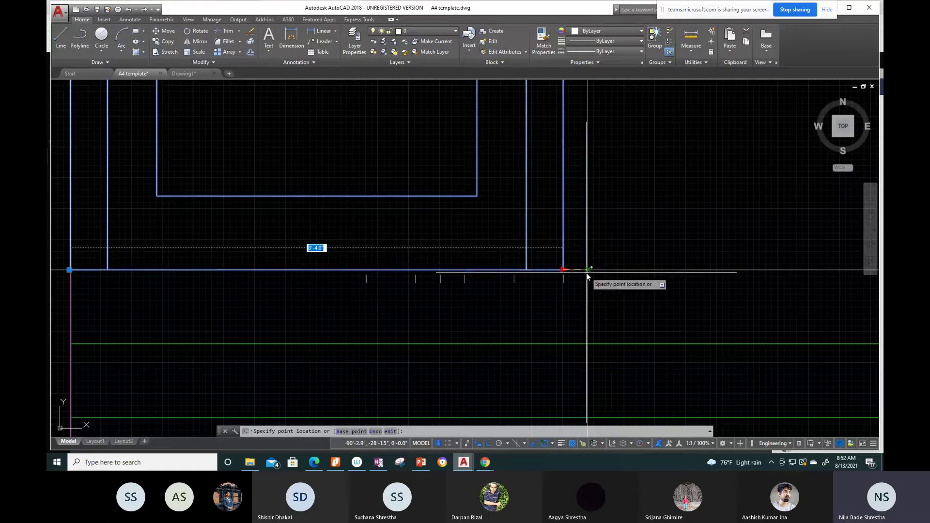
key("Escape")
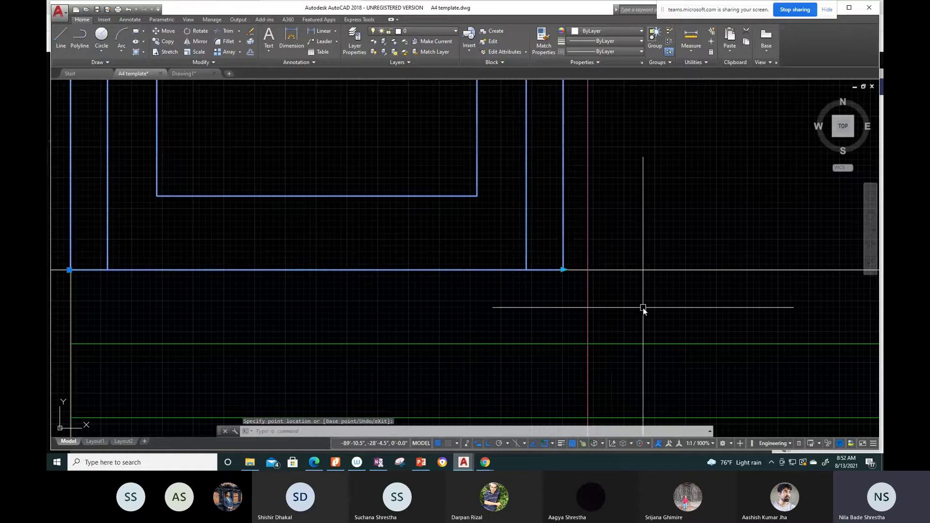
key("Escape")
Step: Select the door outline polyline and begin stretching its end point
scroll(531, 294, "down", 4)
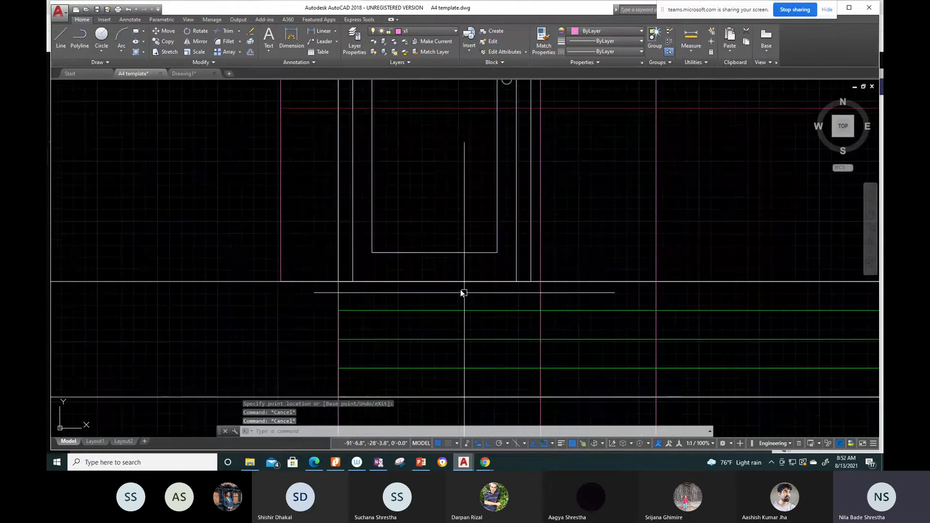
left_click(413, 281)
scroll(540, 311, "up", 6)
scroll(542, 286, "up", 2)
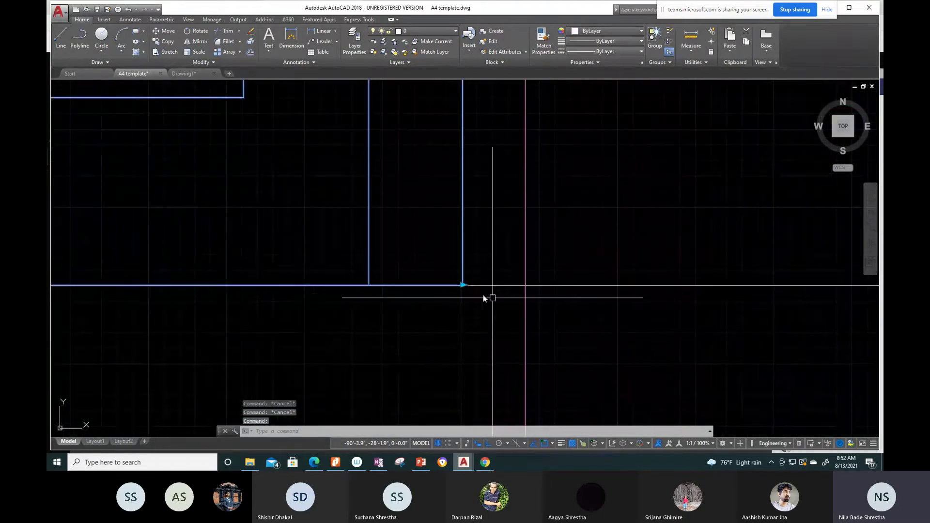
left_click(463, 285)
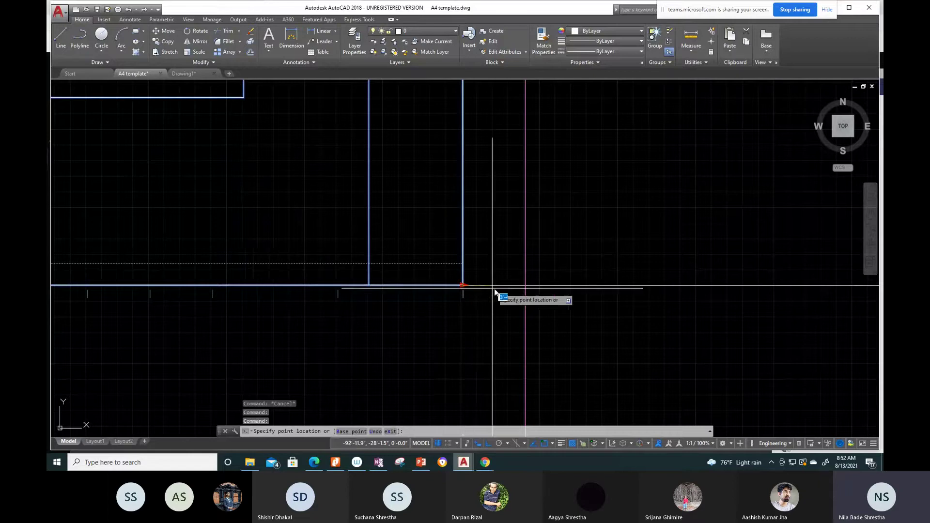
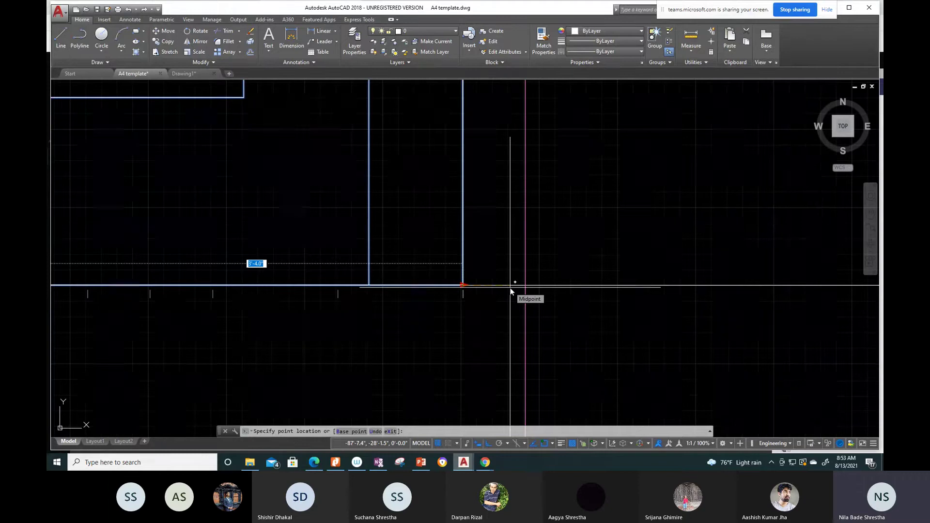
Step: Finish the pending stretch with a 2-inch distance
type("2")
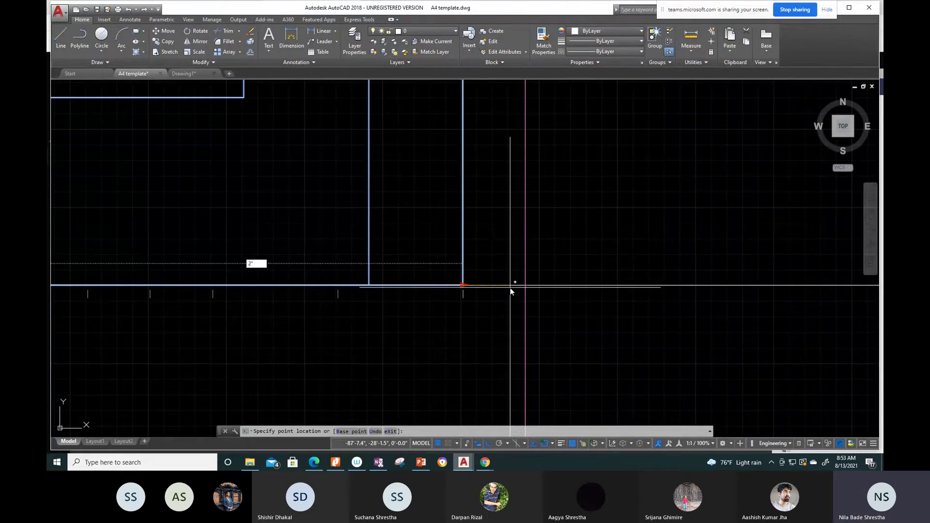
key("Return")
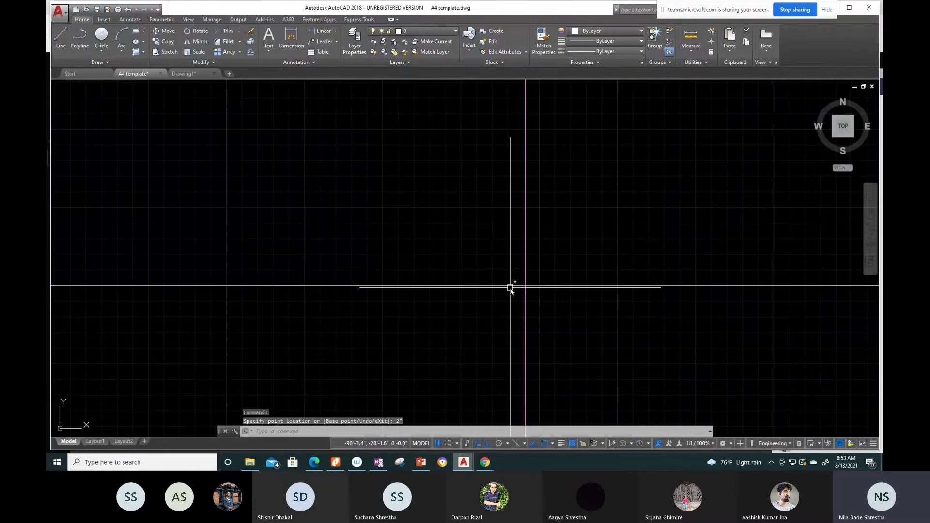
scroll(460, 289, "down", 2)
scroll(378, 298, "down", 1)
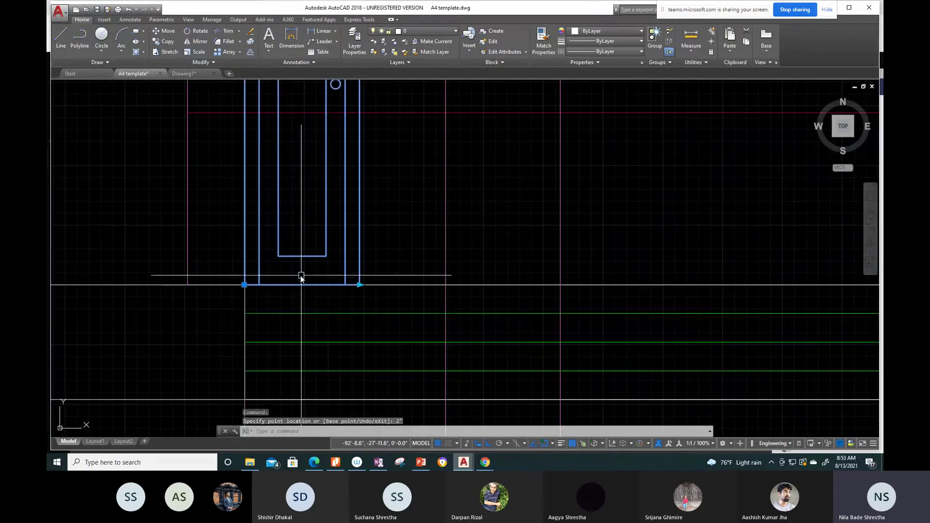
Step: Stretch the entrance door's bottom-right corner to 42 inches along the plinth line
key("Escape")
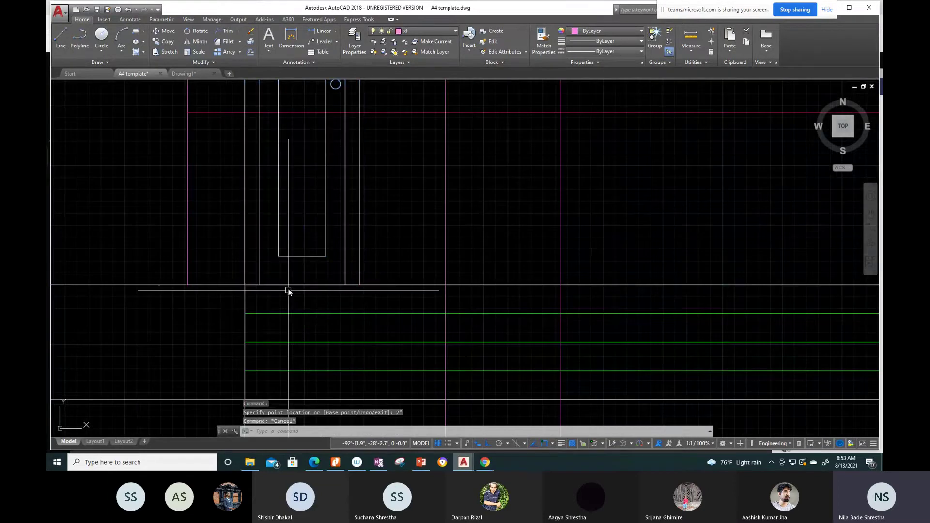
left_click(359, 286)
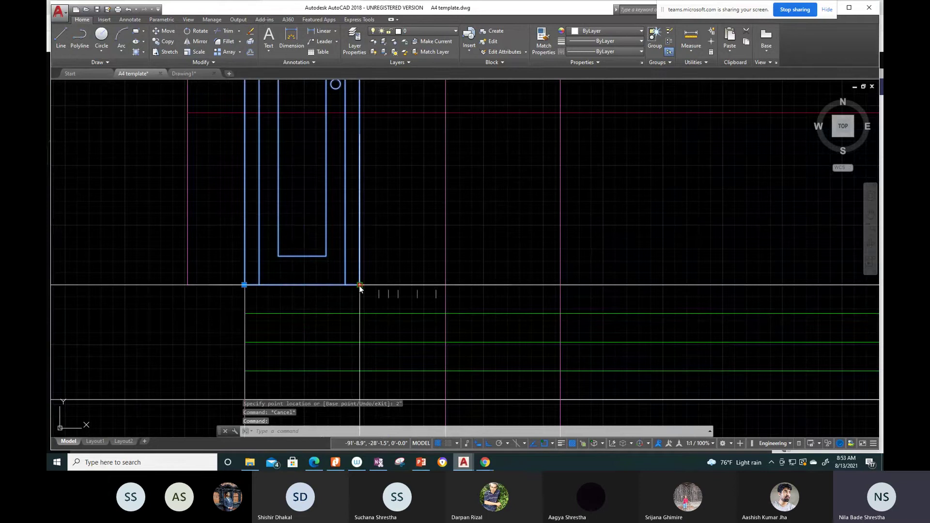
left_click(360, 285)
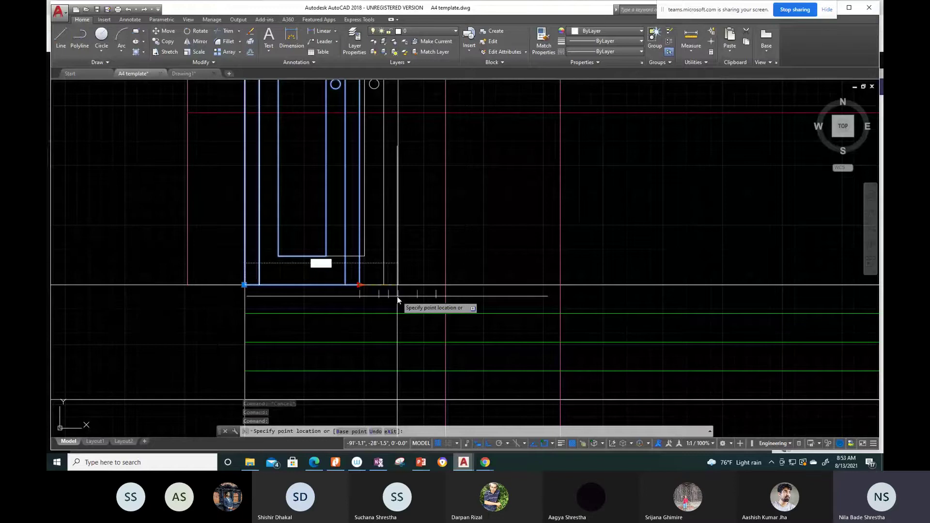
type("42")
key("Return")
scroll(525, 255, "down", 5)
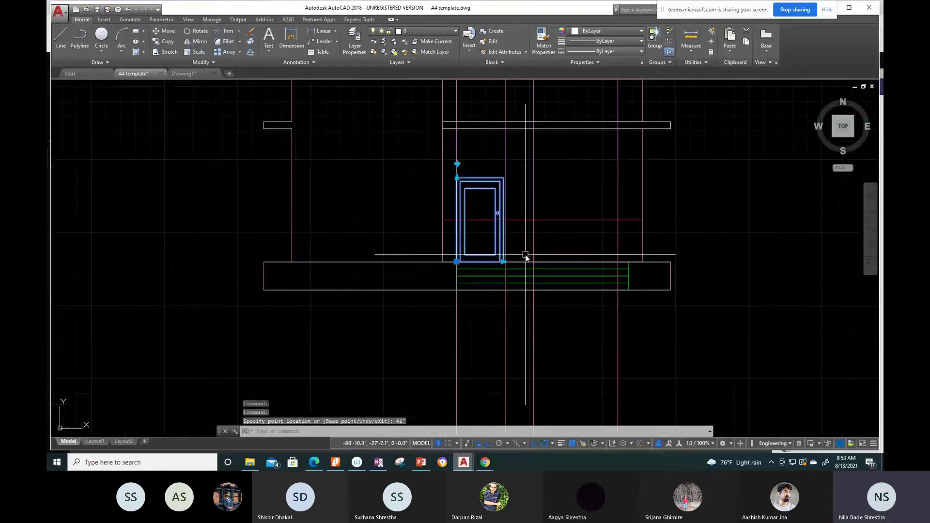
middle_click_drag(530, 197, 515, 376)
scroll(515, 376, "down", 3)
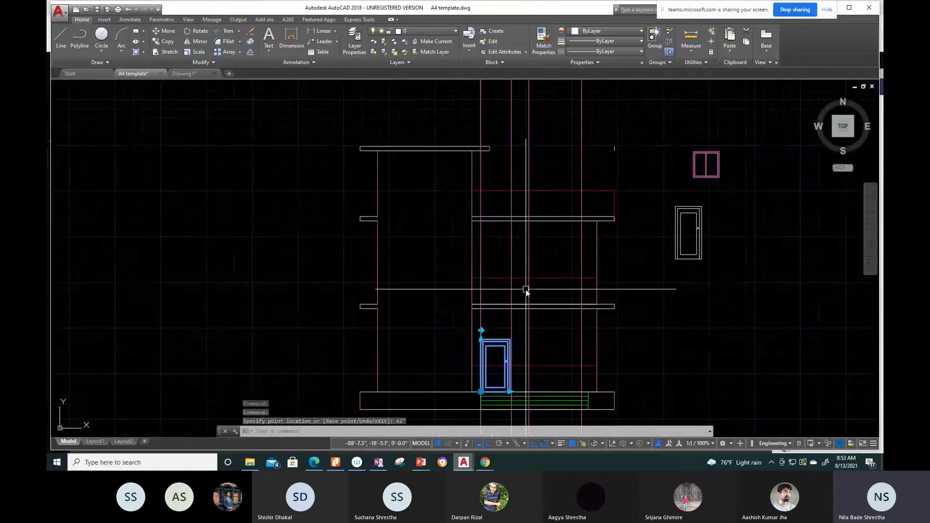
scroll(533, 228, "down", 3)
scroll(528, 156, "up", 4)
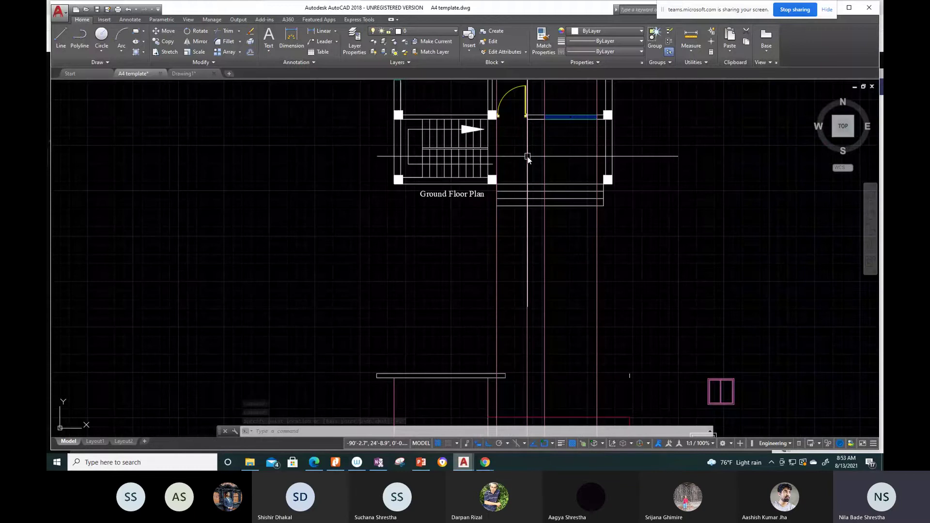
scroll(528, 156, "up", 3)
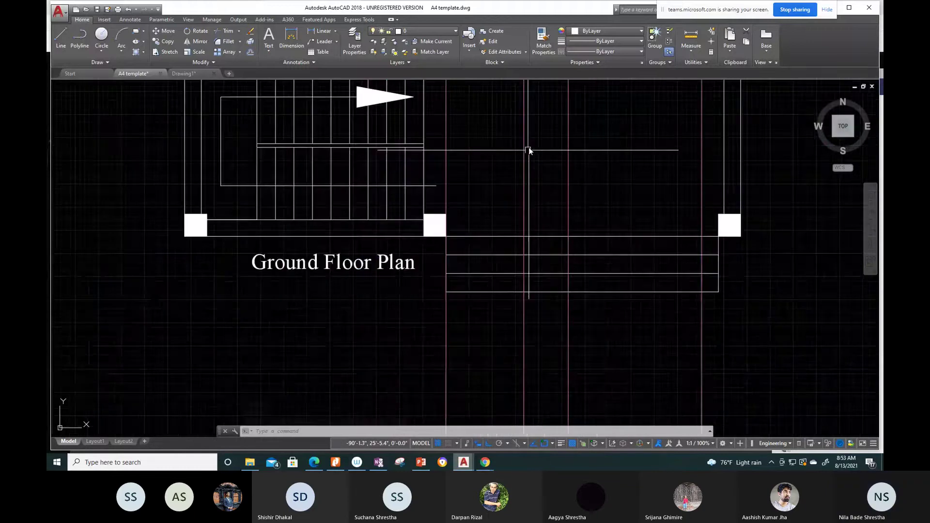
scroll(521, 209, "up", 1)
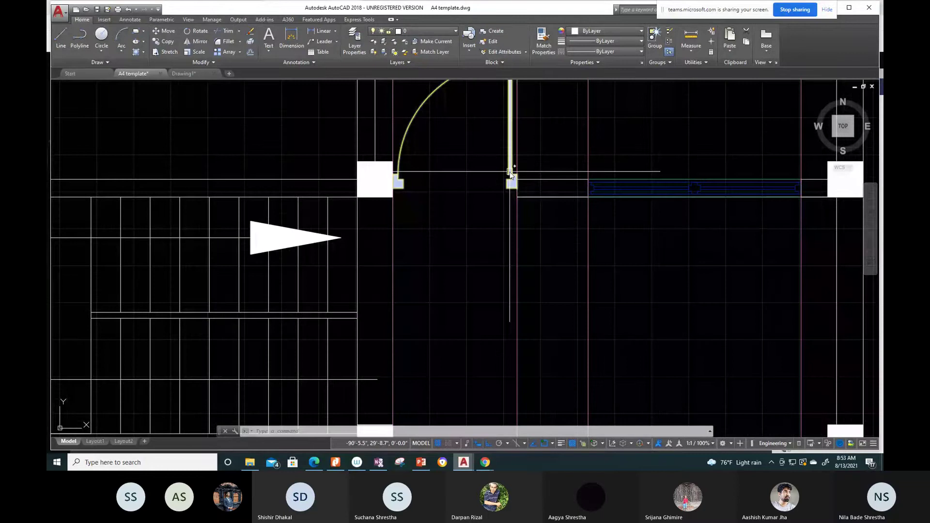
scroll(509, 173, "down", 5)
scroll(504, 266, "up", 5)
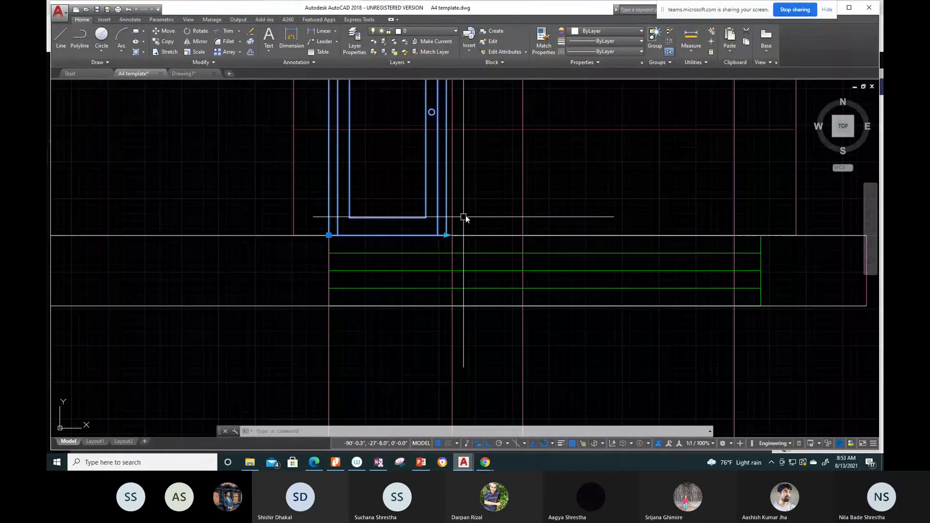
scroll(542, 202, "up", 3)
scroll(533, 228, "down", 3)
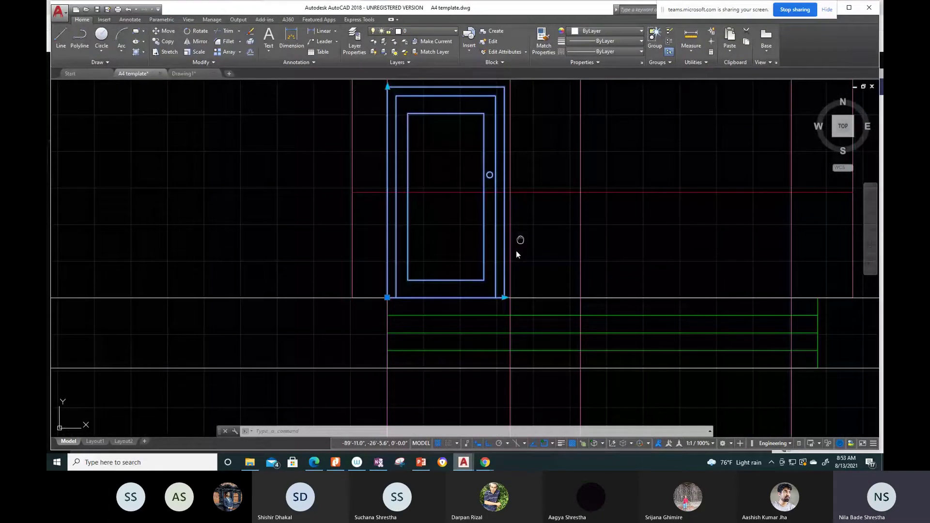
middle_click_drag(501, 160, 479, 274)
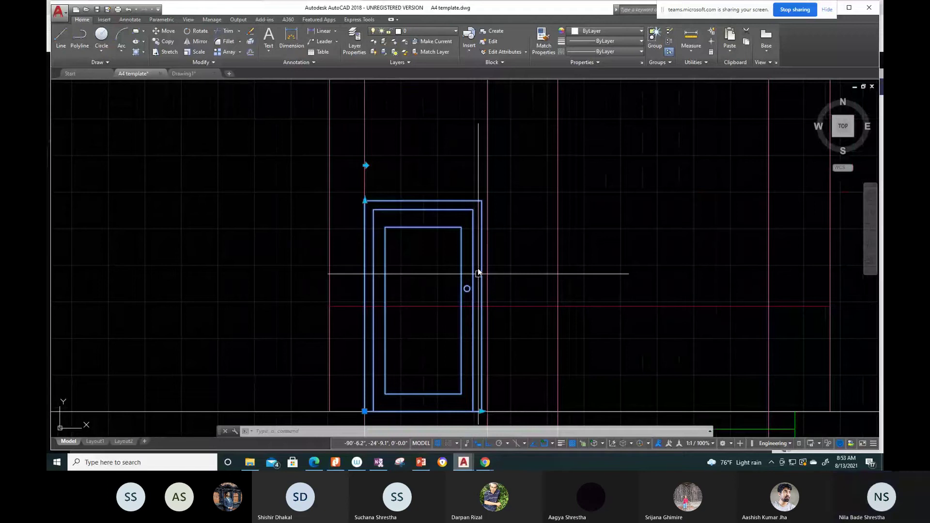
middle_click_drag(478, 274, 494, 97)
scroll(494, 97, "up", 2)
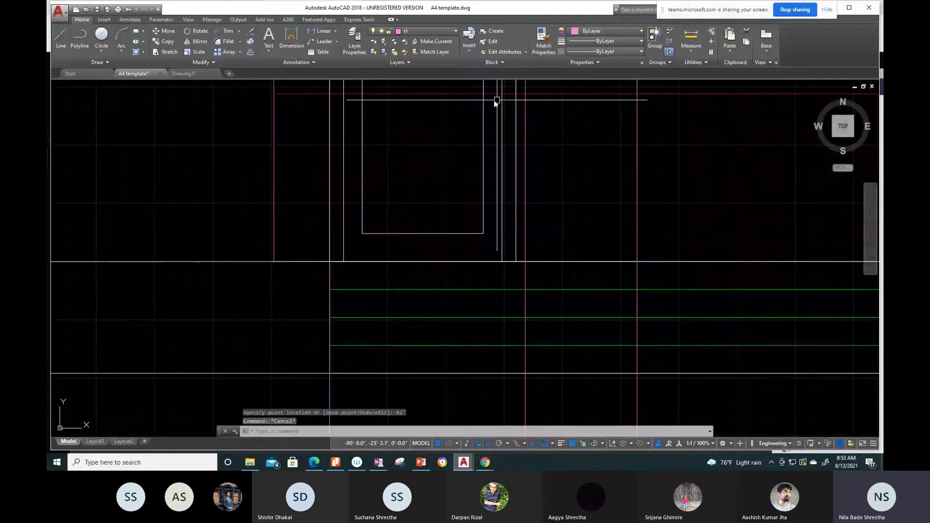
type("dli")
key("Return")
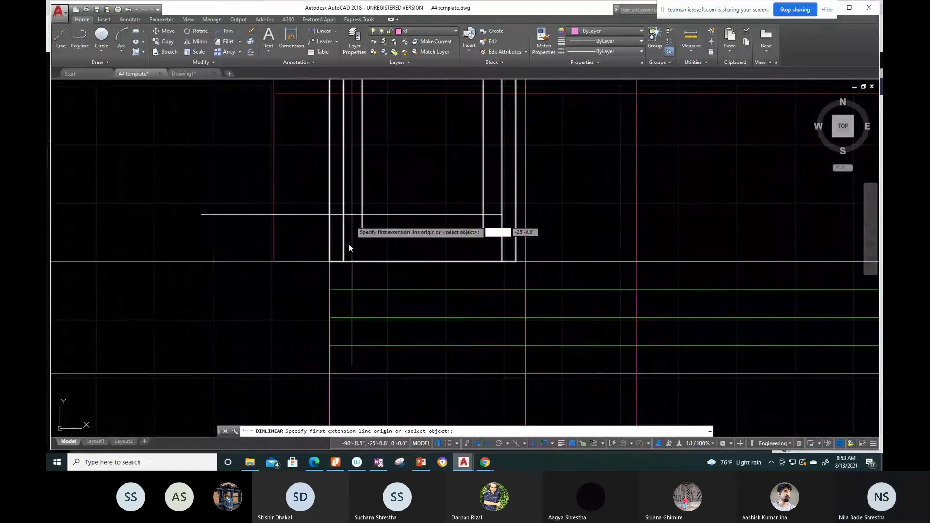
left_click(328, 262)
left_click(516, 262)
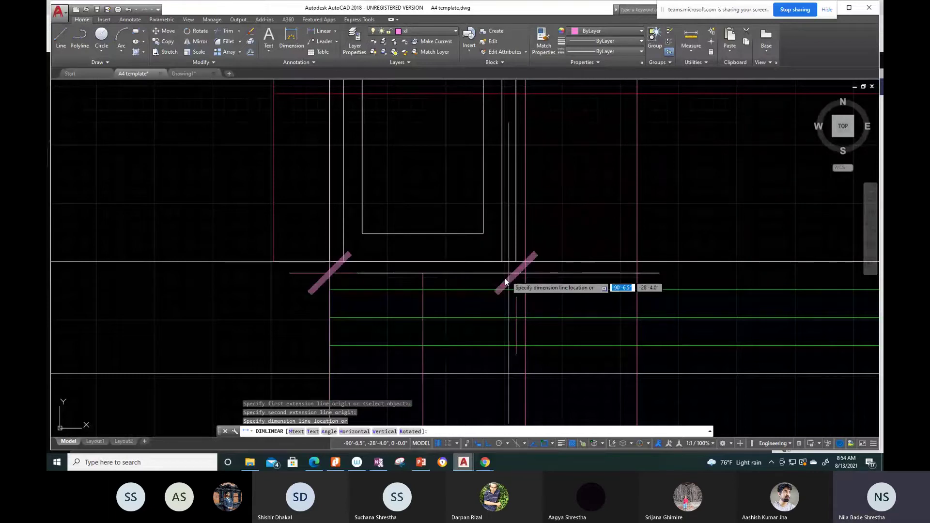
scroll(495, 291, "up", 3)
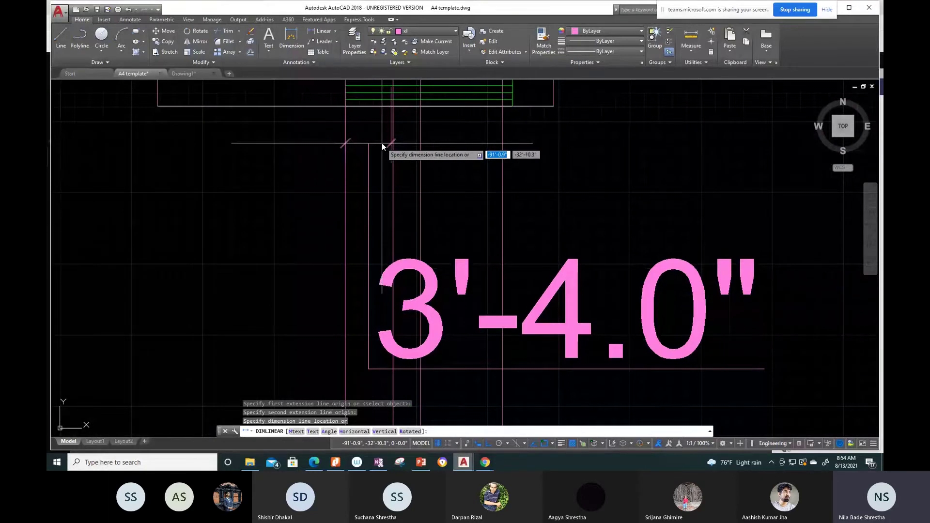
key("Escape")
scroll(436, 199, "down", 5)
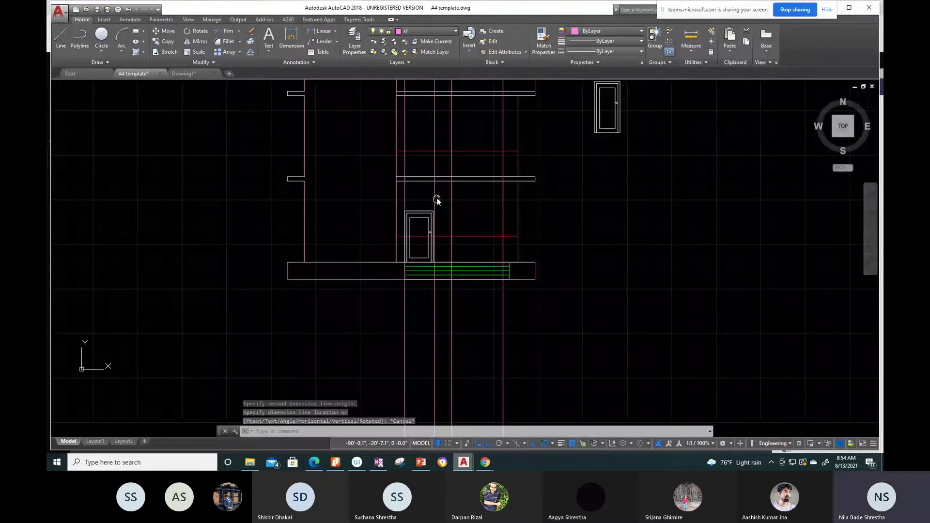
scroll(456, 243, "up", 4)
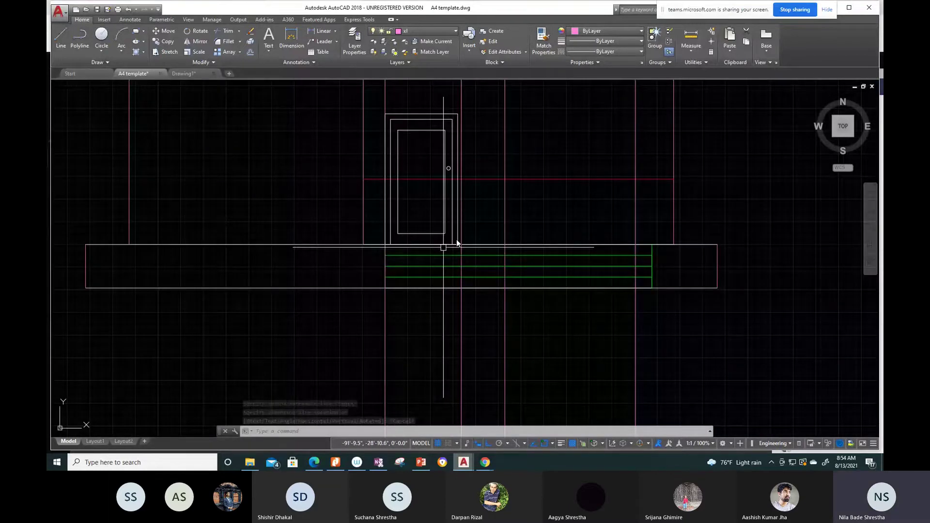
scroll(457, 241, "up", 4)
scroll(409, 264, "up", 2)
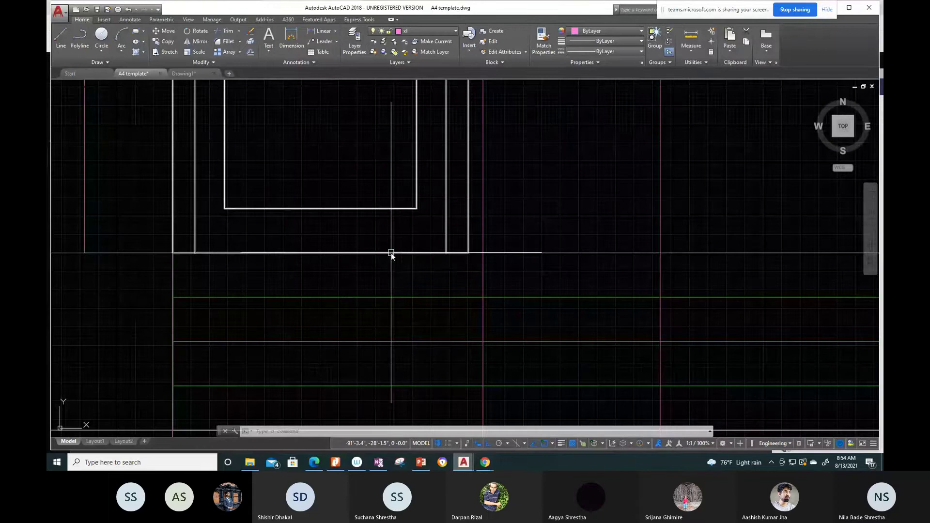
Step: Select the entrance door, pick its bottom-right grip, then cancel that attempt
left_click(391, 253)
left_click(469, 253)
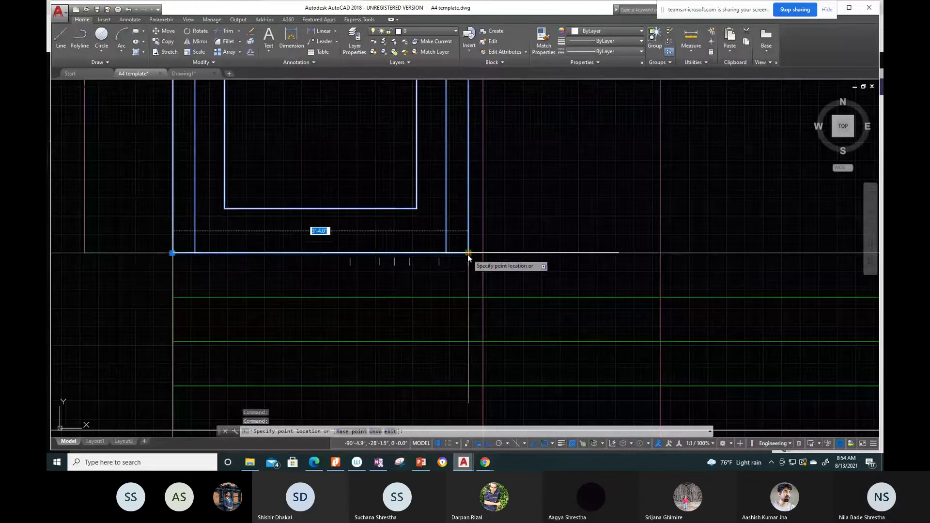
left_click(468, 253)
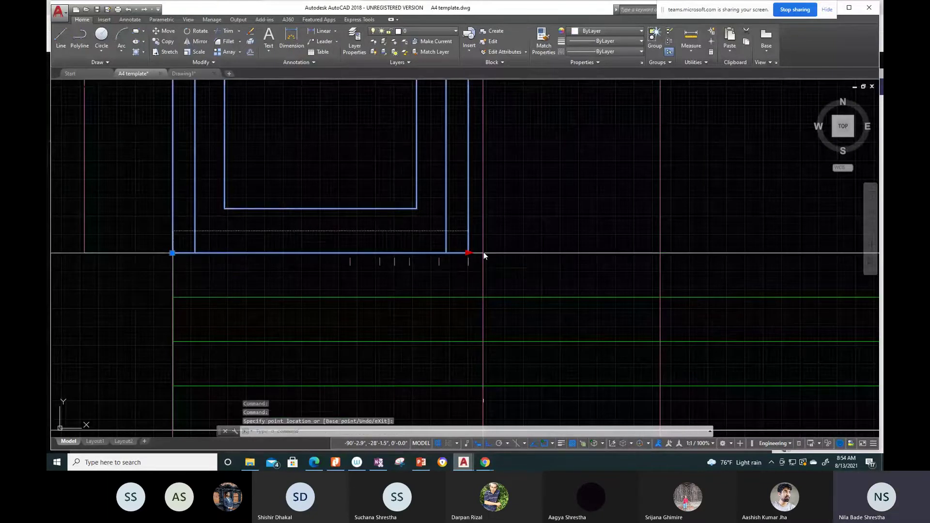
key("Escape")
scroll(500, 221, "down", 4)
scroll(484, 202, "down", 2)
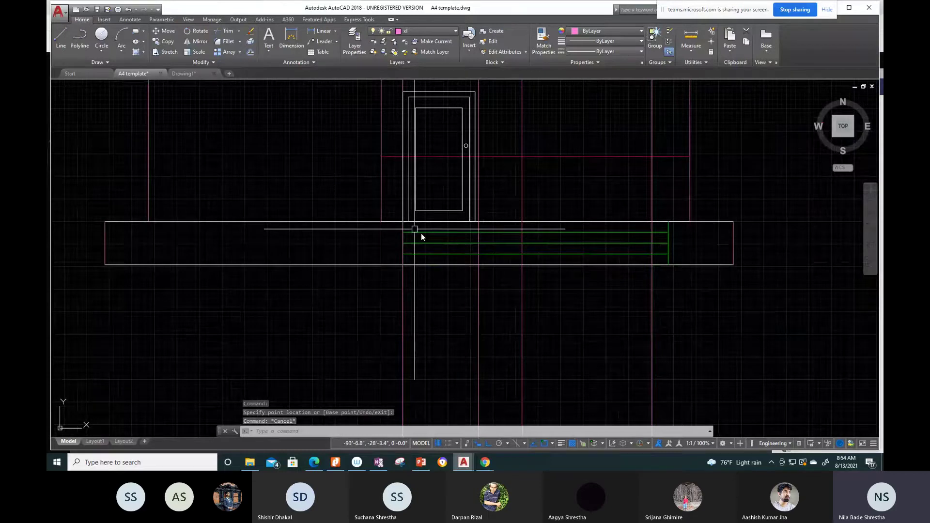
scroll(421, 235, "up", 5)
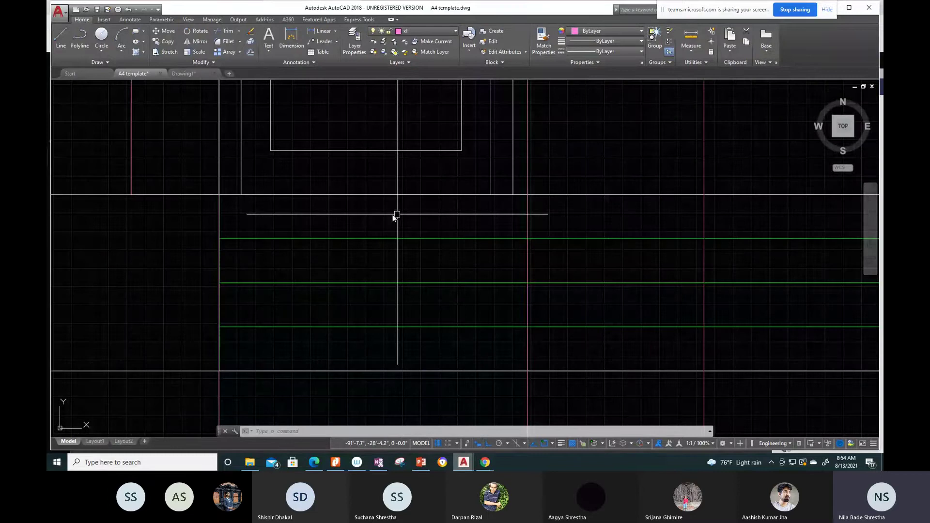
scroll(395, 215, "down", 5)
Step: Centre the door's base in view and reselect the door showing its 3'-4" width
left_click(388, 176)
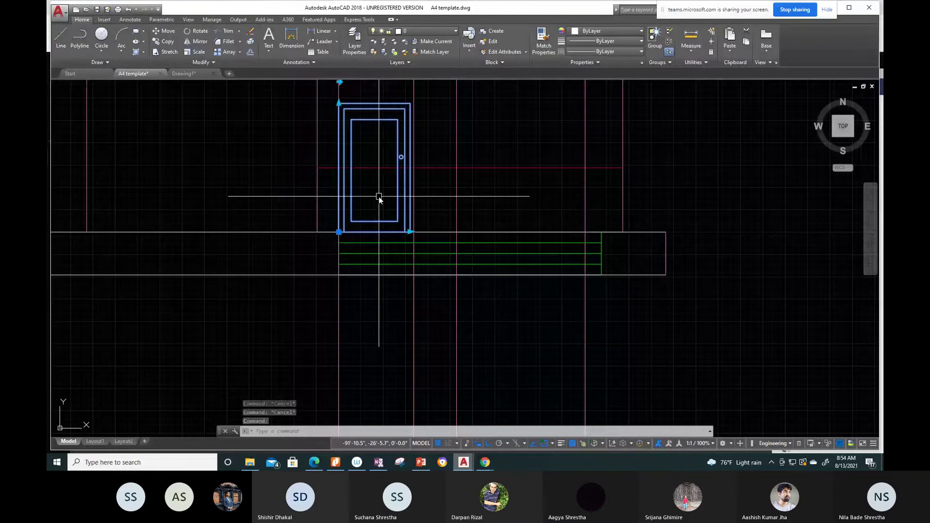
scroll(391, 247, "up", 2)
scroll(339, 145, "up", 2)
scroll(382, 200, "up", 1)
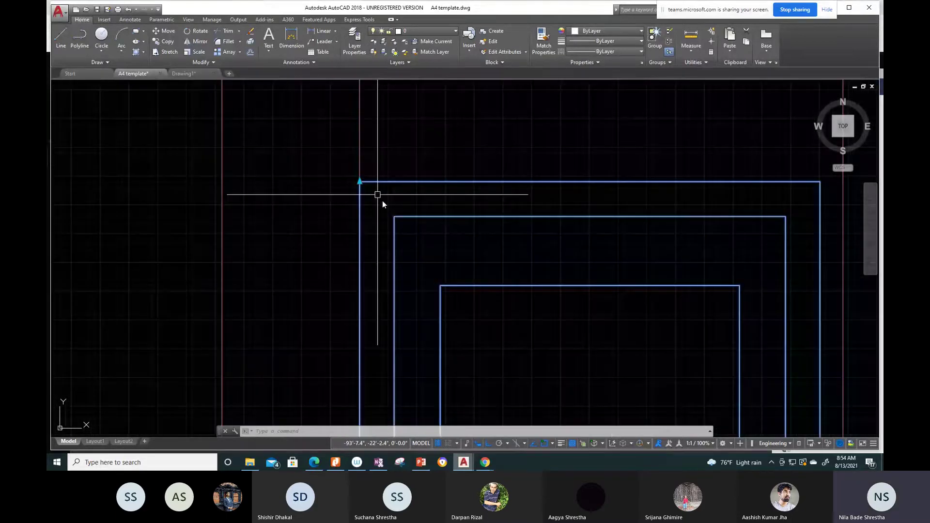
scroll(412, 209, "down", 6)
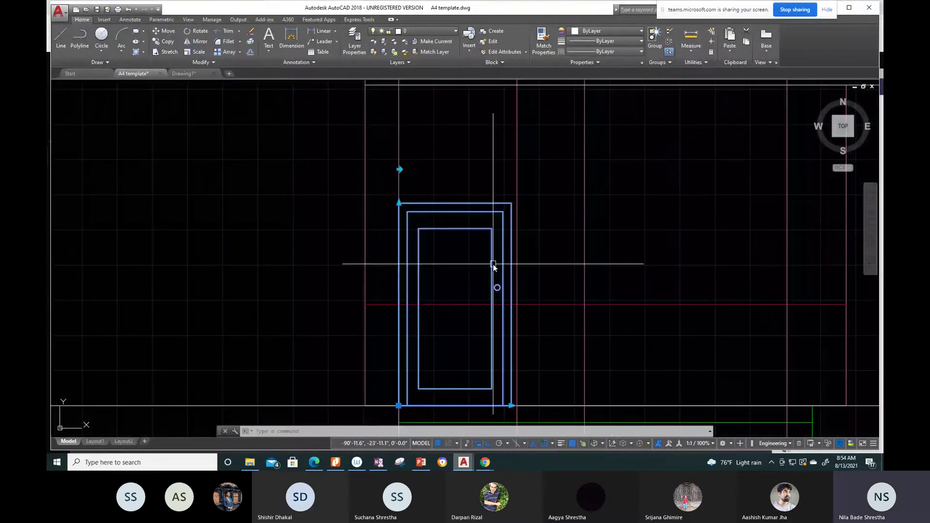
key("Escape")
middle_click_drag(445, 405, 368, 250)
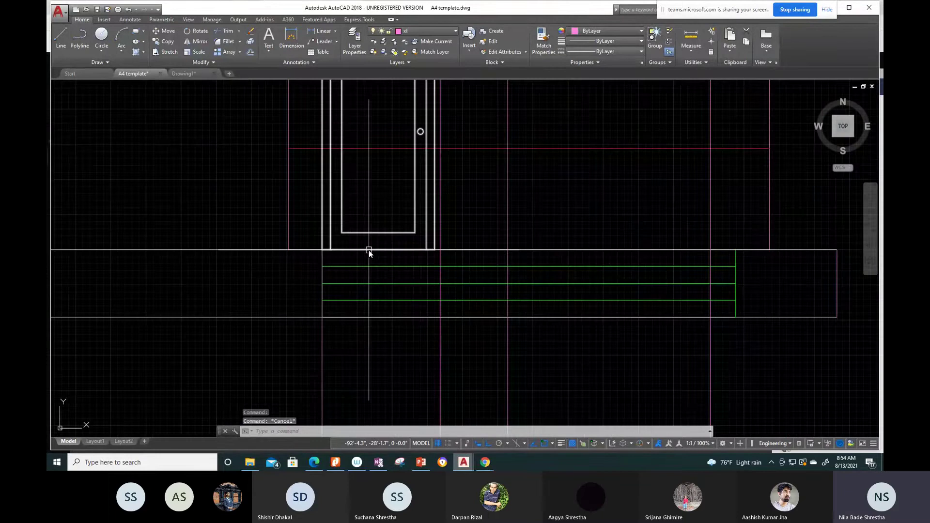
left_click(369, 250)
scroll(406, 257, "up", 6)
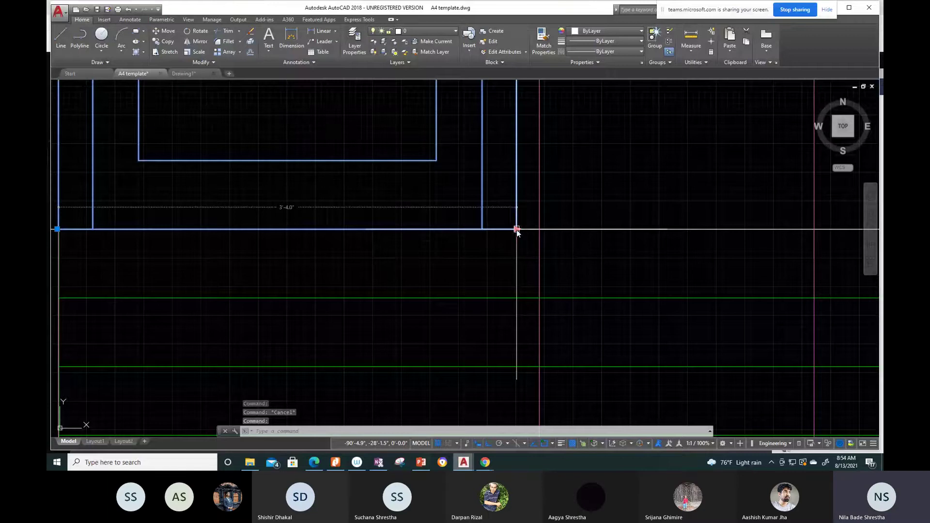
Step: Grip-stretch the door's bottom line to 42 inches, then clear the grips
left_click(517, 229)
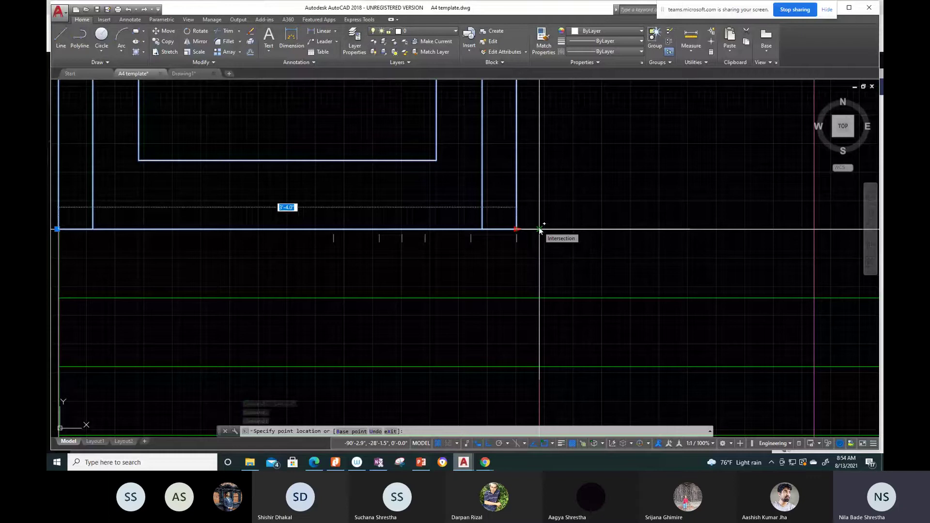
key("Escape")
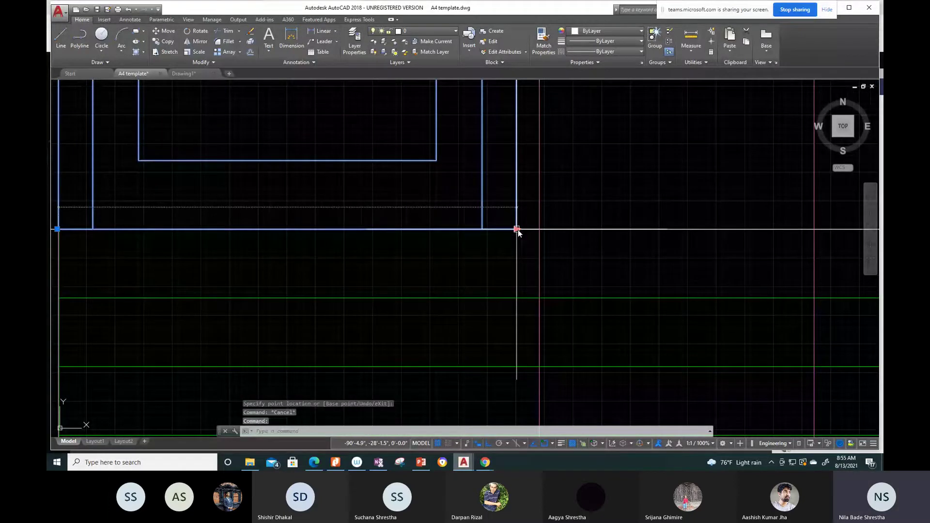
left_click(517, 229)
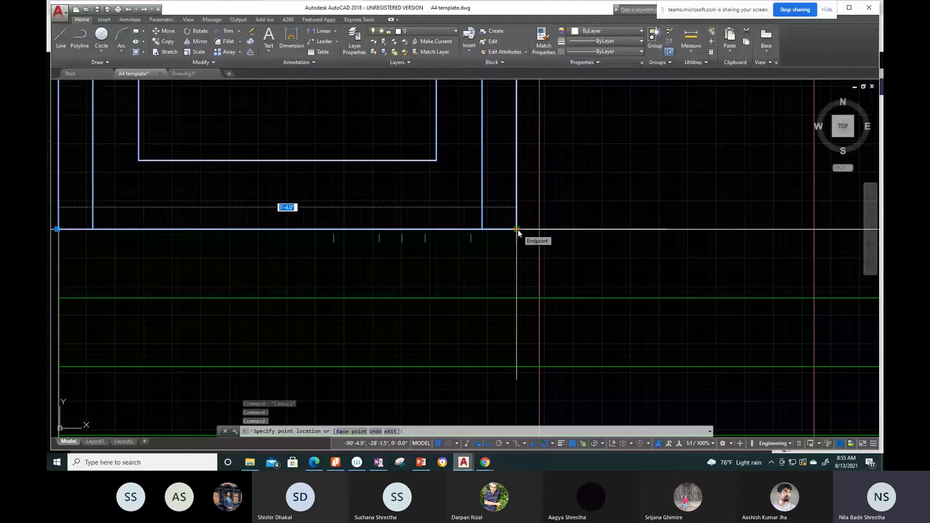
left_click(517, 229)
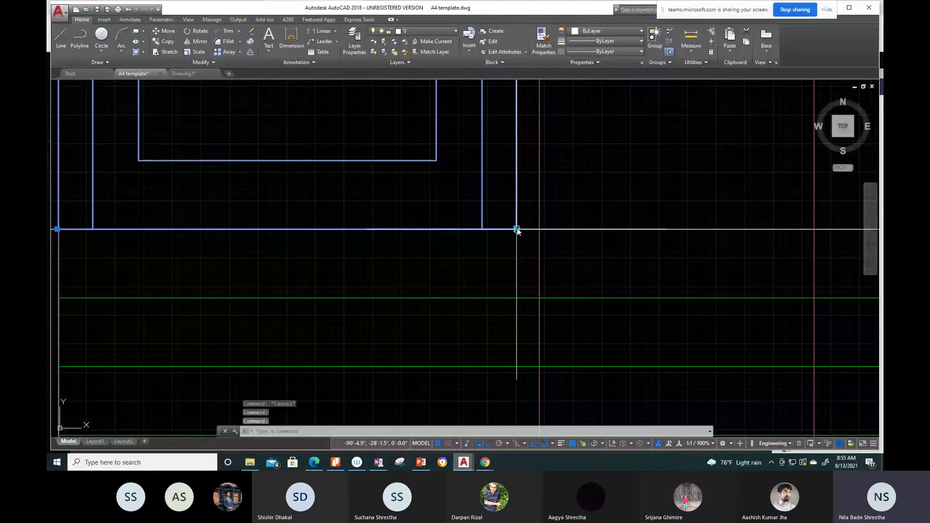
left_click(517, 229)
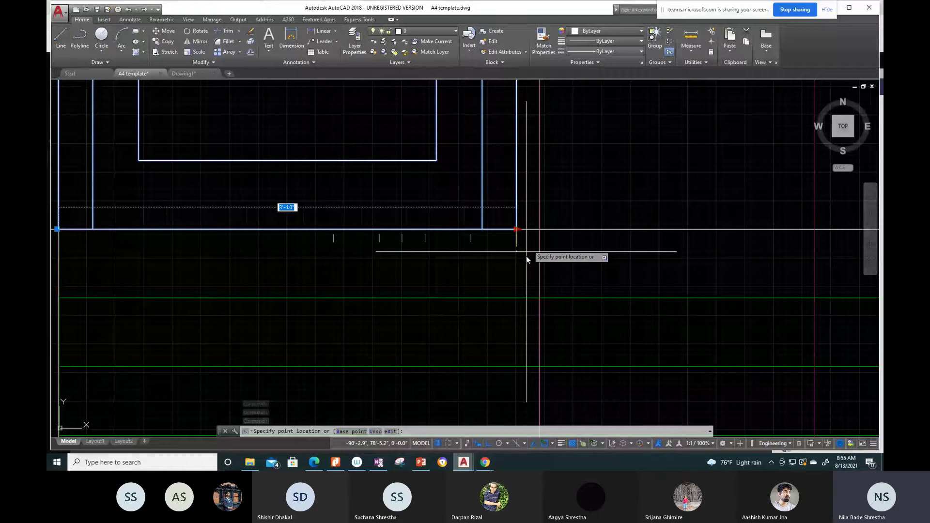
type("42")
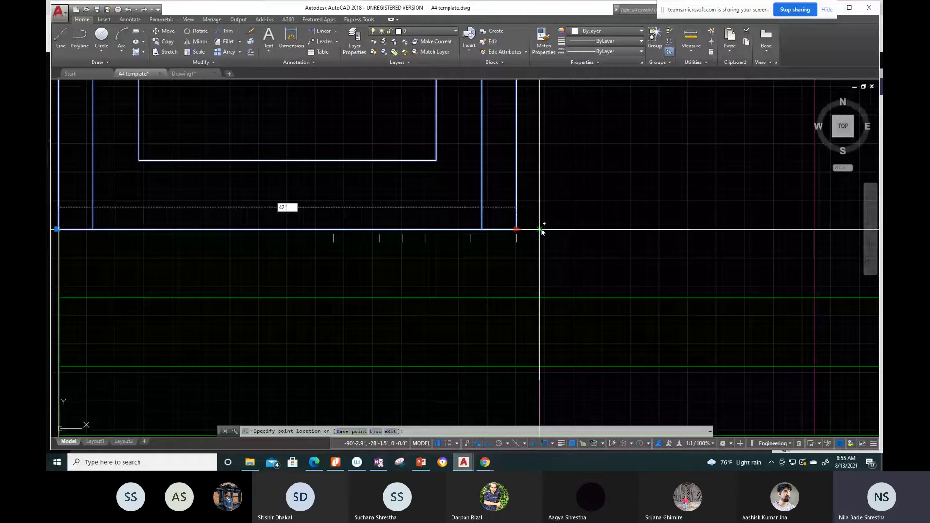
key("Return")
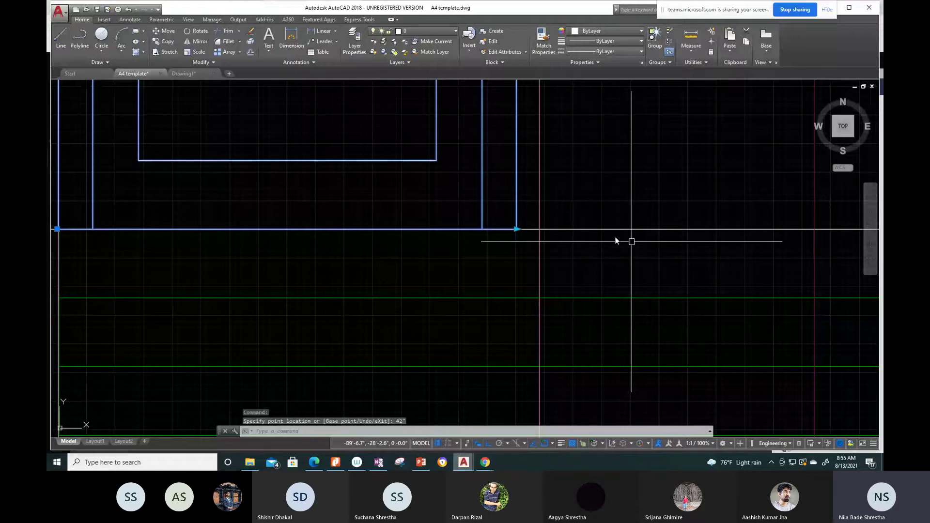
key("Escape")
middle_click_drag(616, 241, 469, 152)
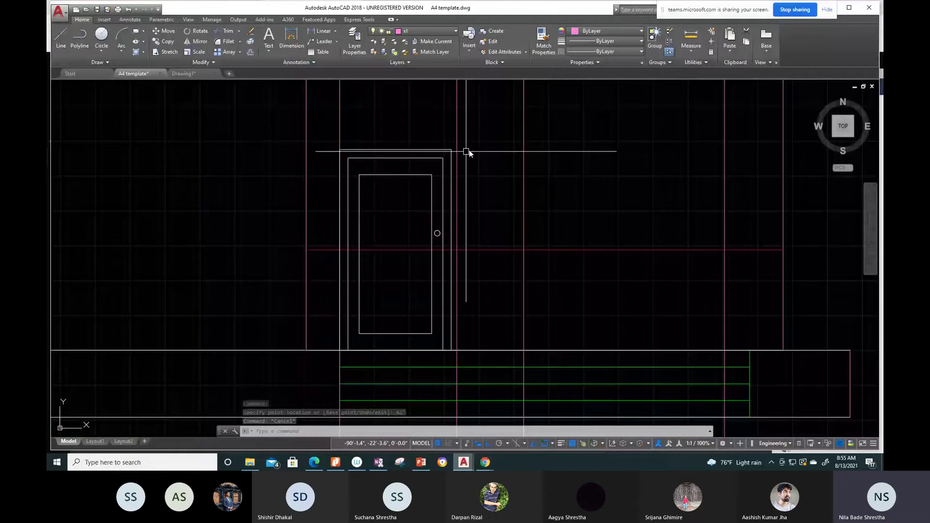
Step: Zoom and pan to the Ground Floor Plan door opening to check its width
scroll(469, 152, "down", 3)
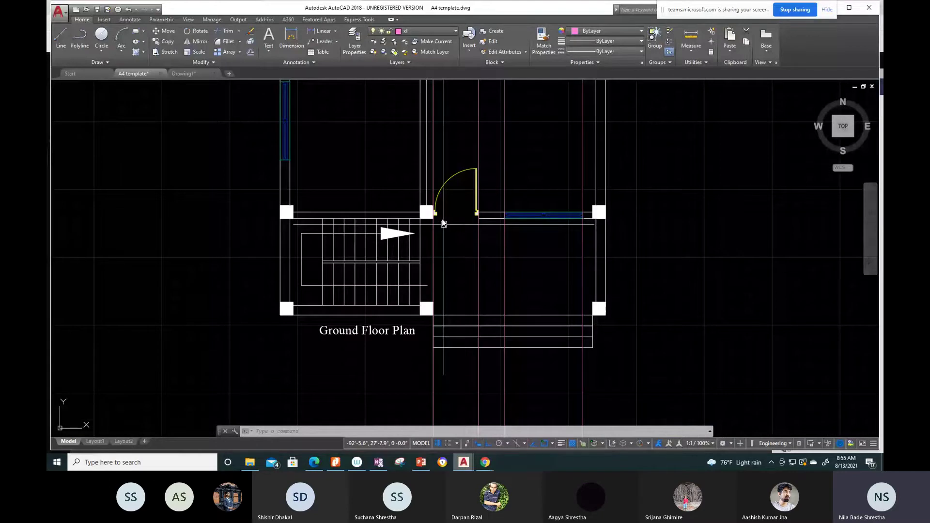
scroll(442, 222, "up", 2)
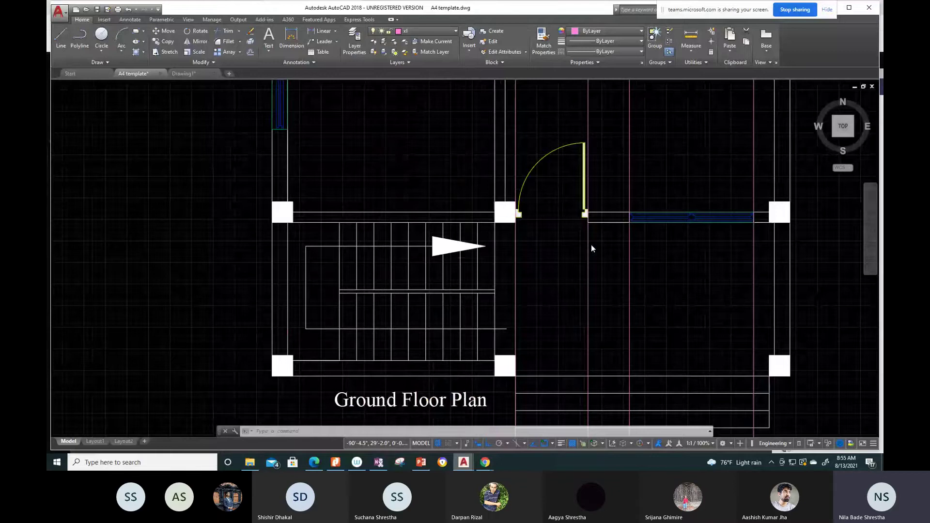
scroll(454, 201, "up", 3)
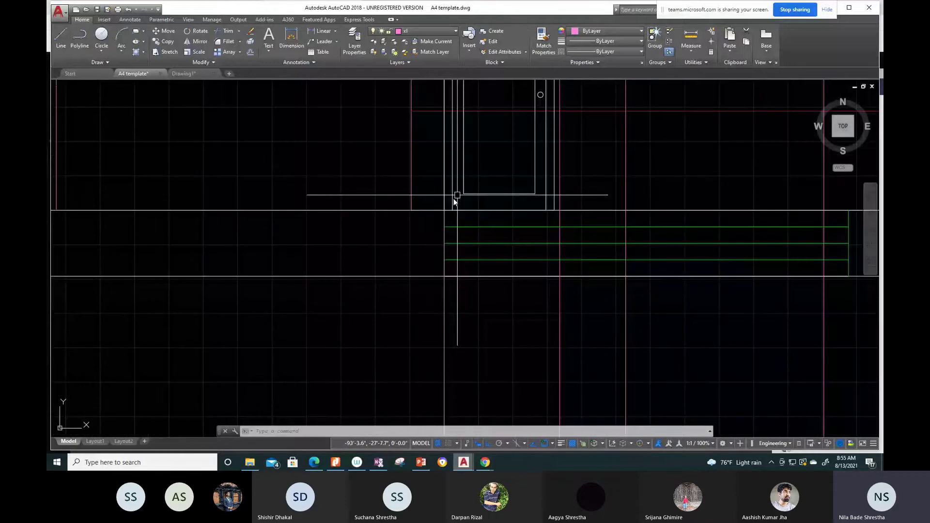
Step: Return to the elevation door and start the ALIGN command with AL
key("Escape")
key("Escape")
scroll(465, 232, "up", 2)
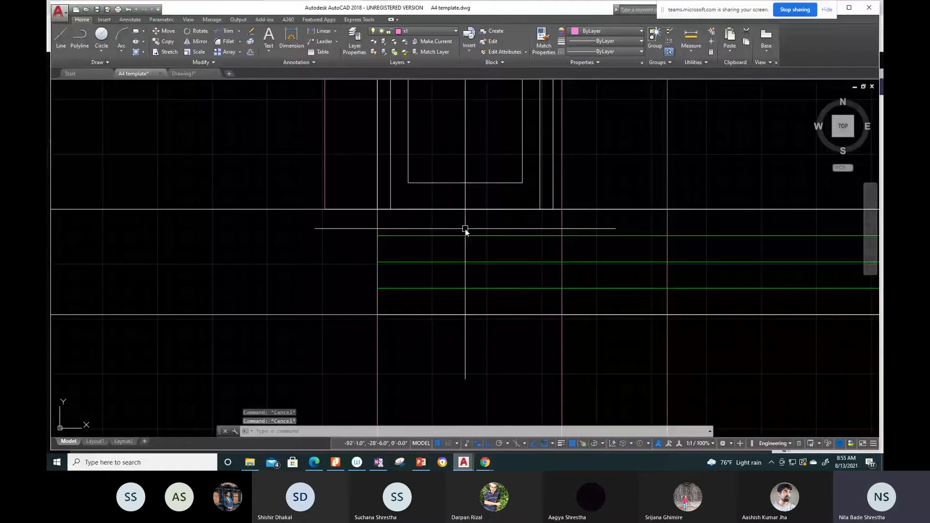
type("al")
key("Return")
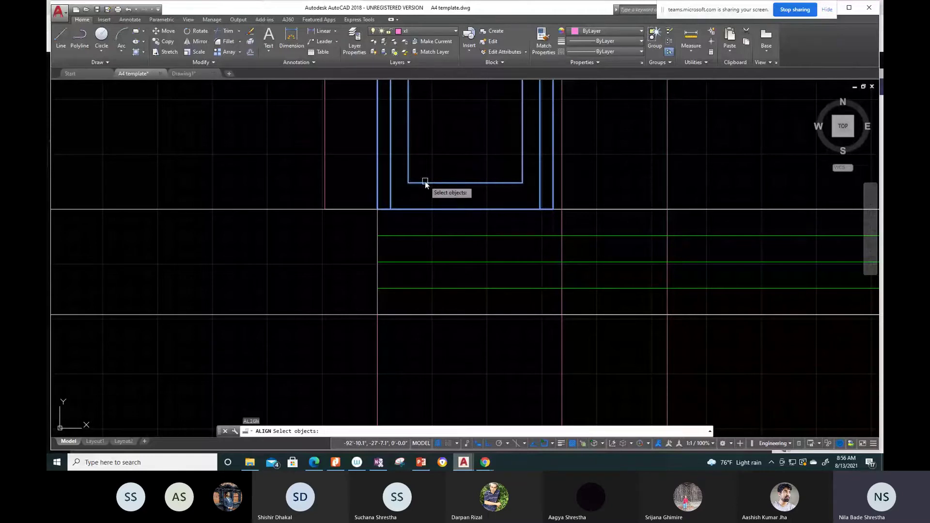
left_click(426, 181)
key("Return")
scroll(419, 124, "up", 5)
scroll(470, 272, "down", 1)
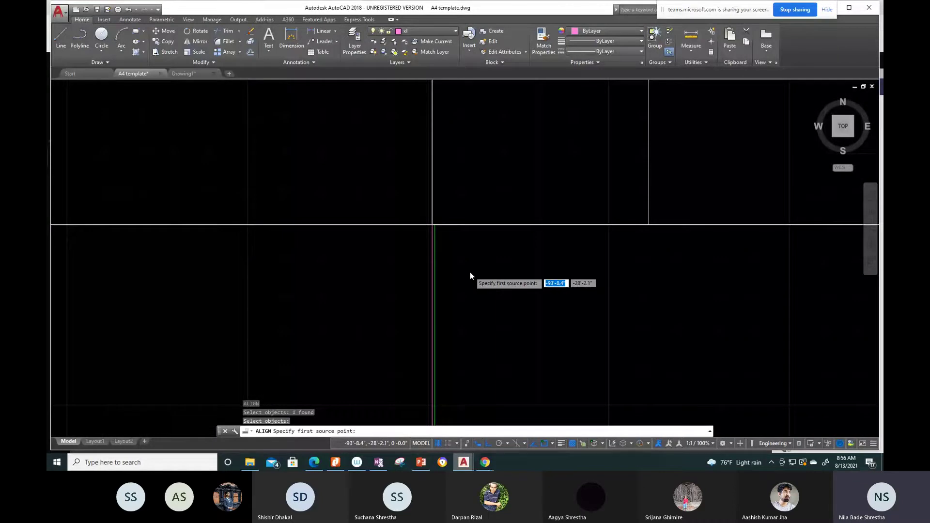
scroll(392, 127, "down", 1)
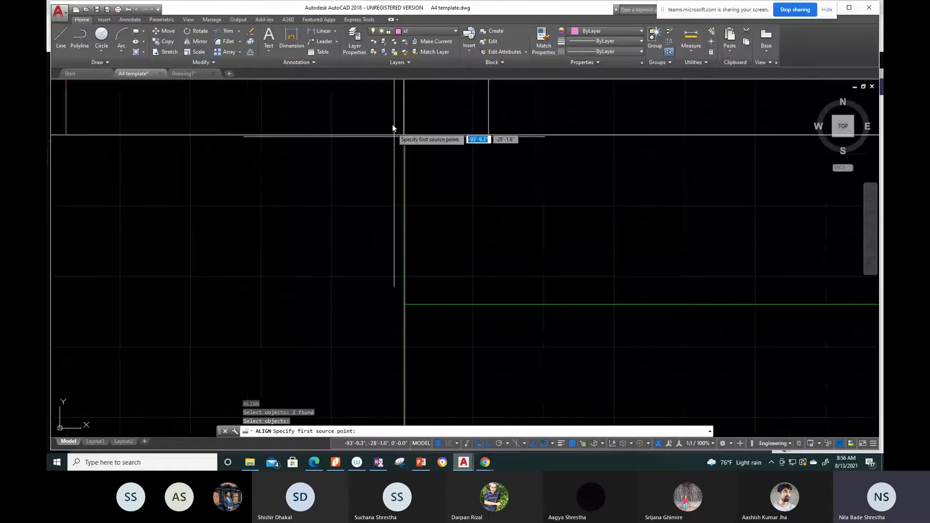
left_click(392, 127)
left_click(408, 236)
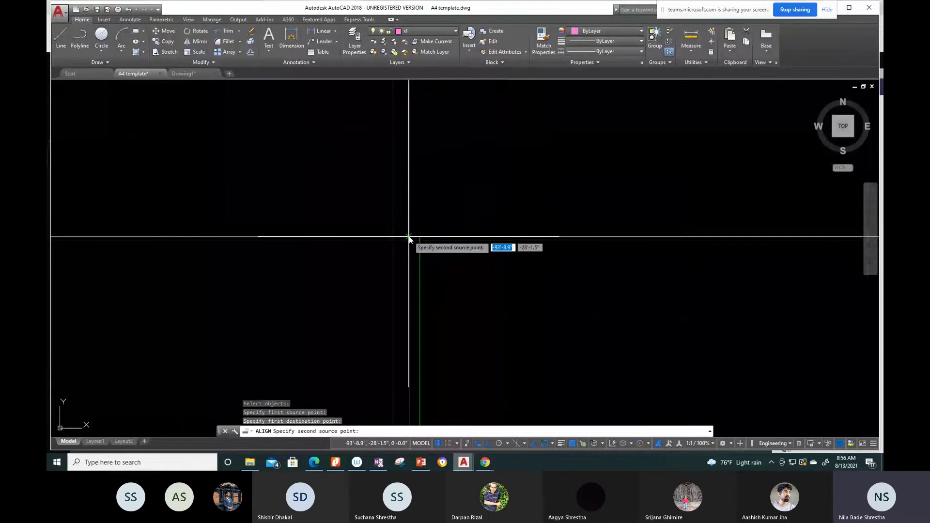
scroll(662, 276, "down", 2)
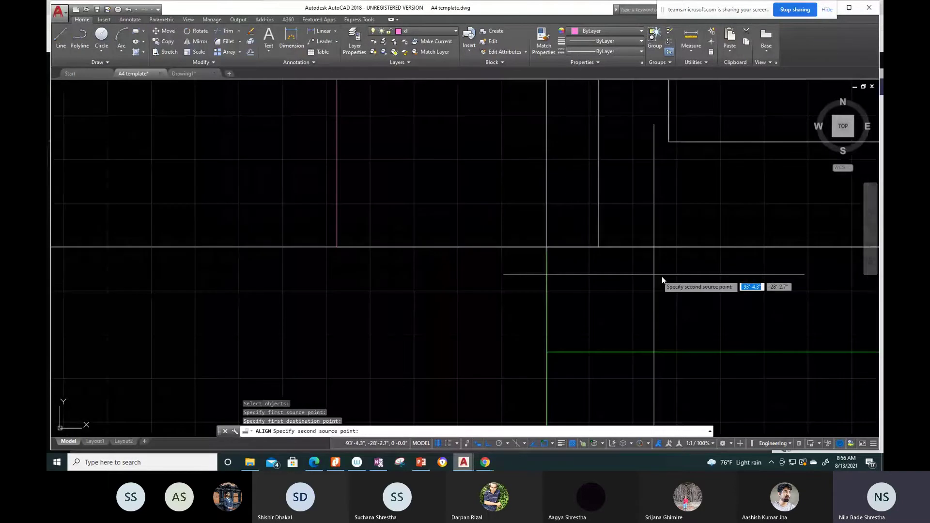
middle_click_drag(662, 276, 364, 227)
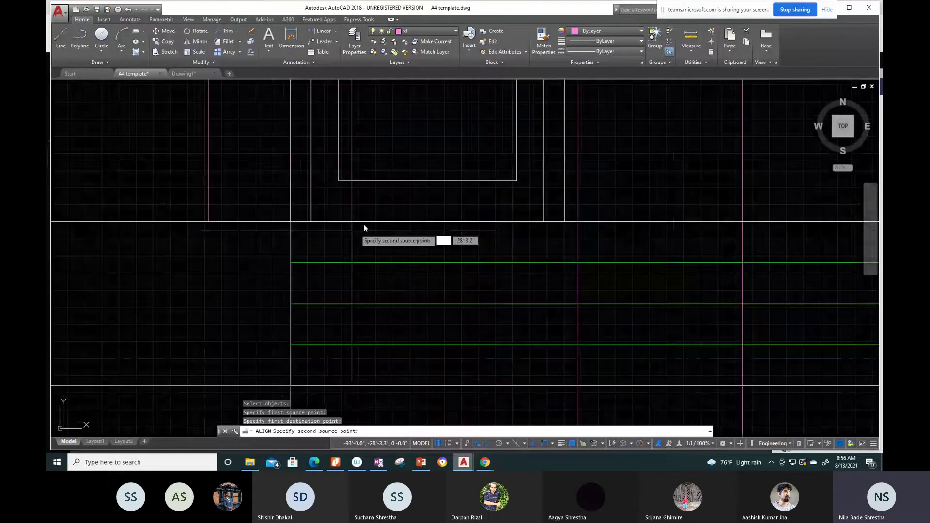
left_click(364, 228)
scroll(499, 249, "up", 2)
left_click(499, 249)
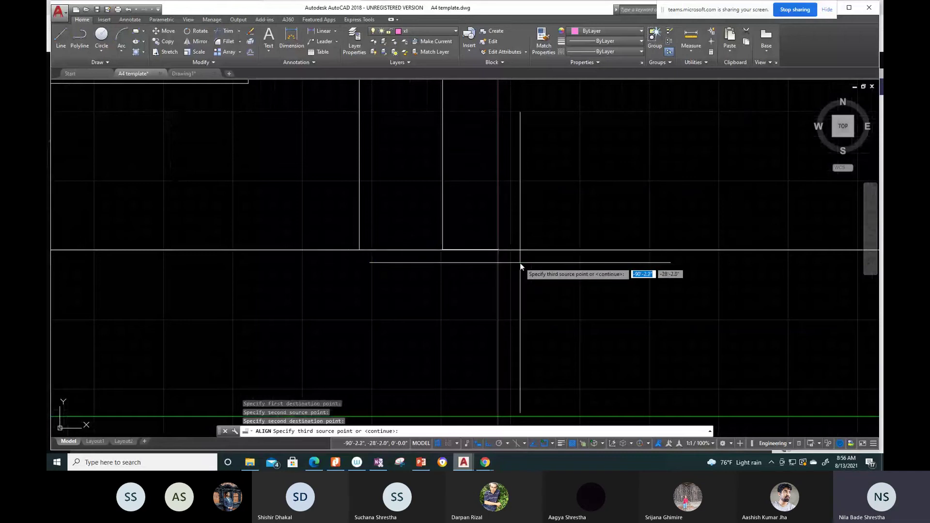
key("Return")
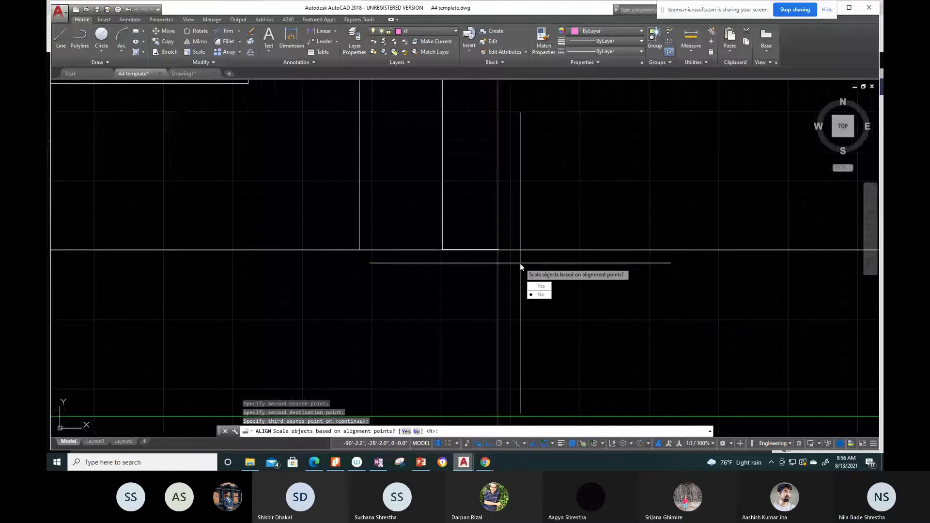
scroll(549, 324, "down", 4)
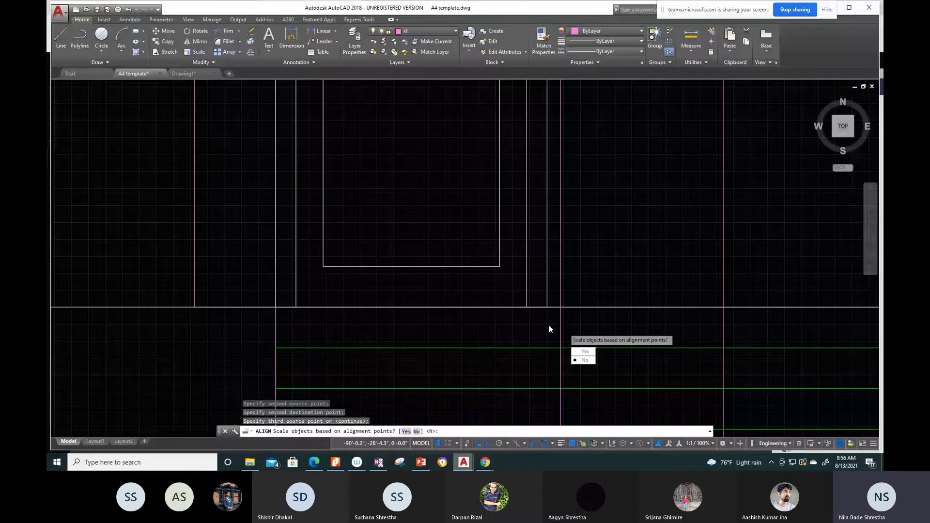
key("Escape")
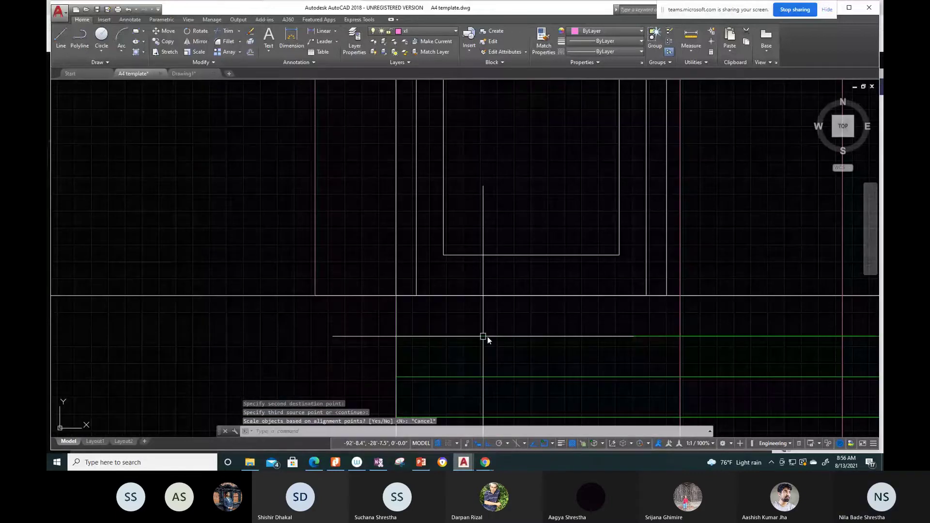
Step: Erase the stray vertical line beside the door
key("Escape")
scroll(487, 337, "up", 2)
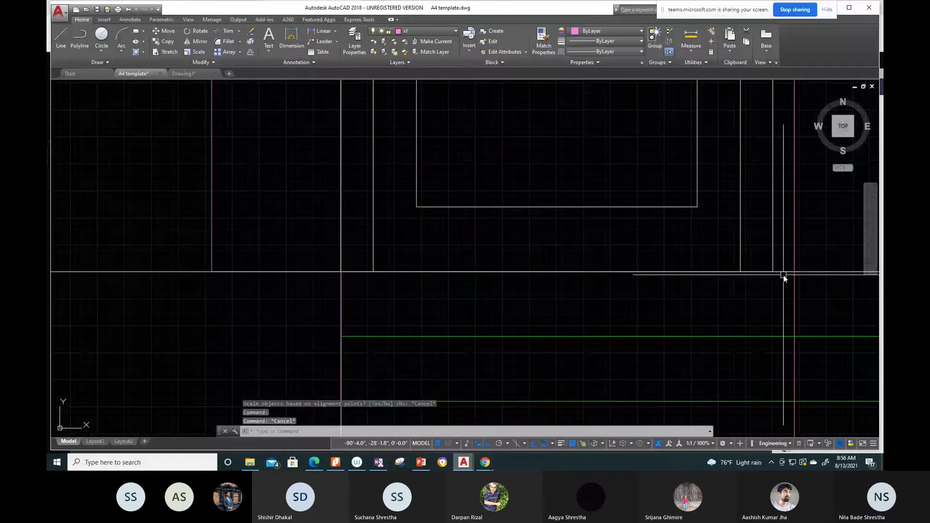
left_click(795, 252)
key("Delete")
scroll(760, 230, "down", 3)
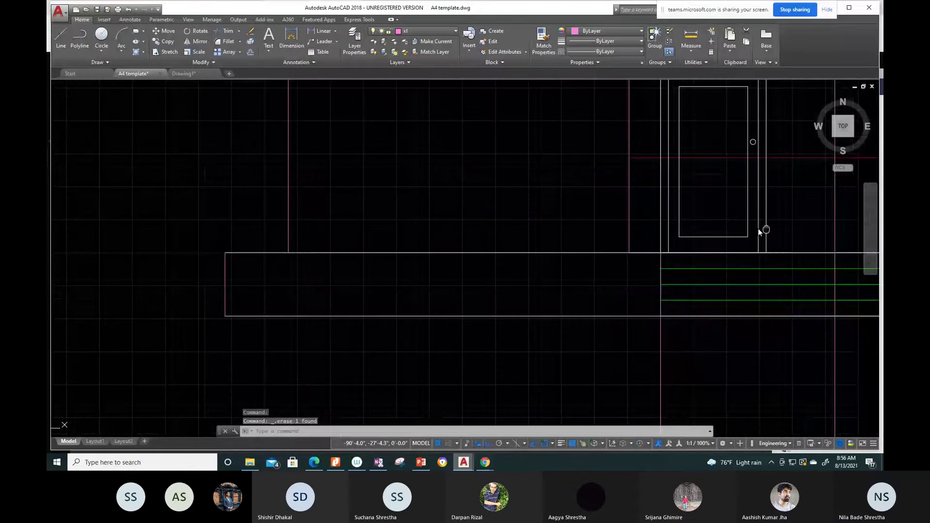
middle_click_drag(759, 232, 641, 305)
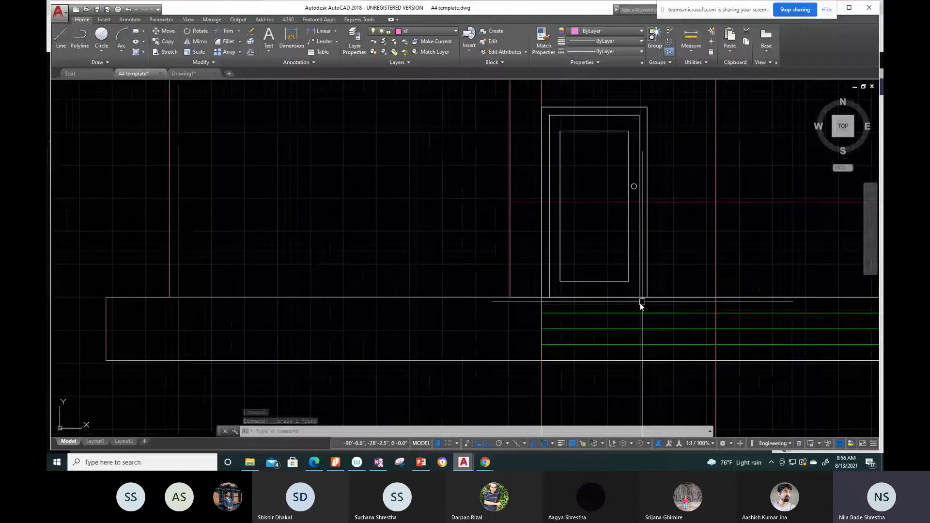
Step: Erase the line overlapping the green vertical, undoing and redoing the erase
scroll(549, 310, "up", 5)
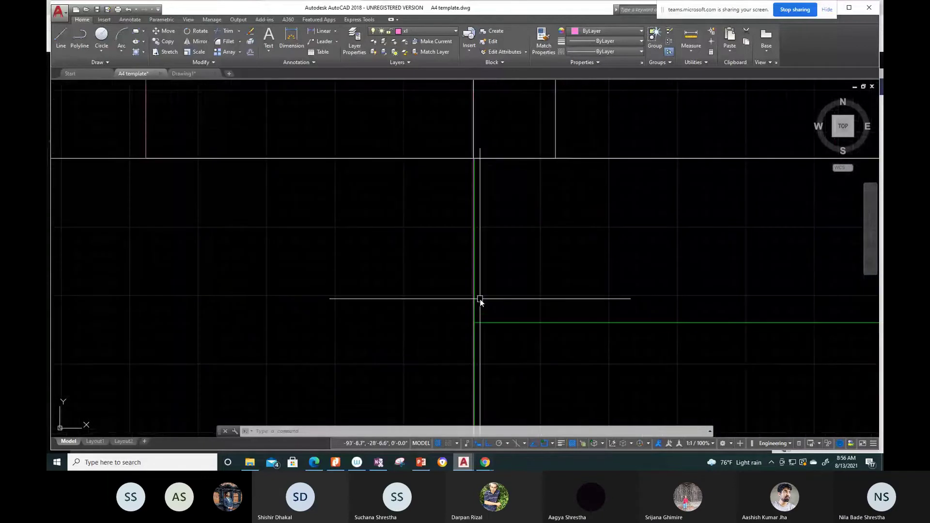
key("Delete")
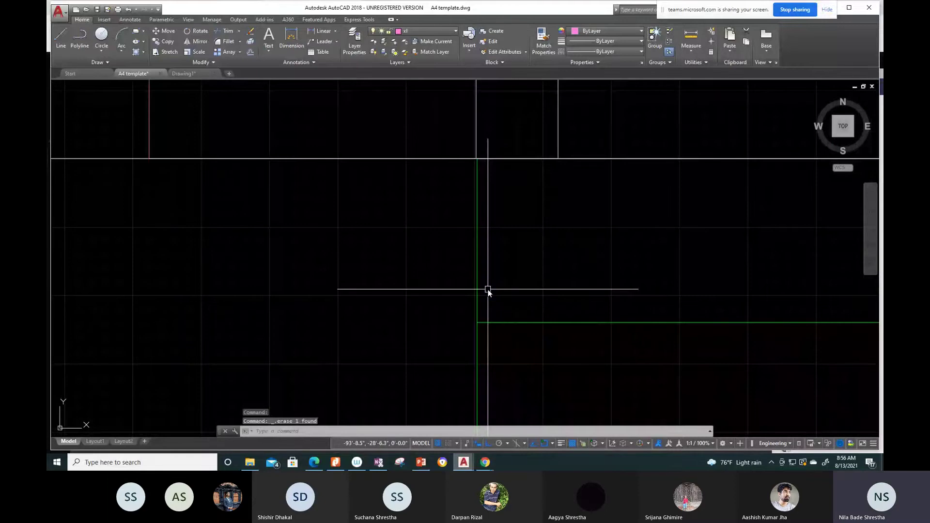
key("ctrl+z")
key("ctrl+z")
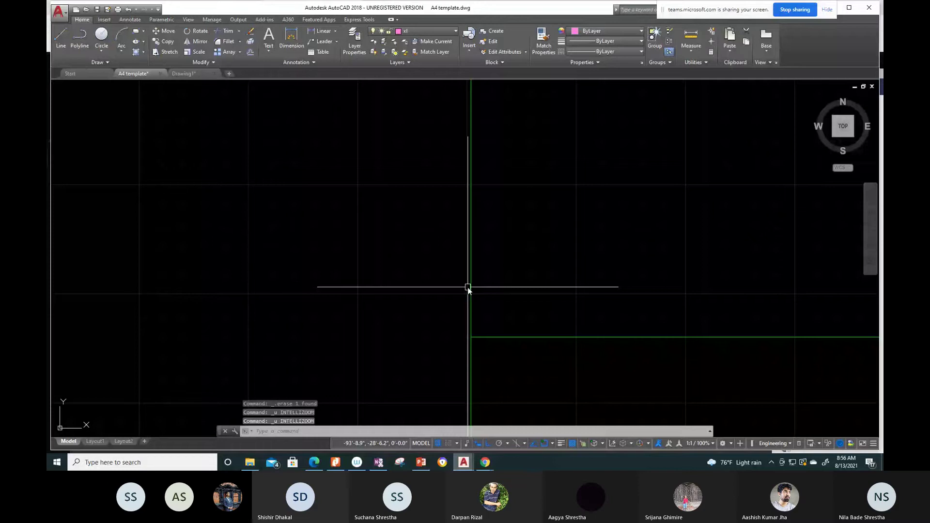
key("ctrl+z")
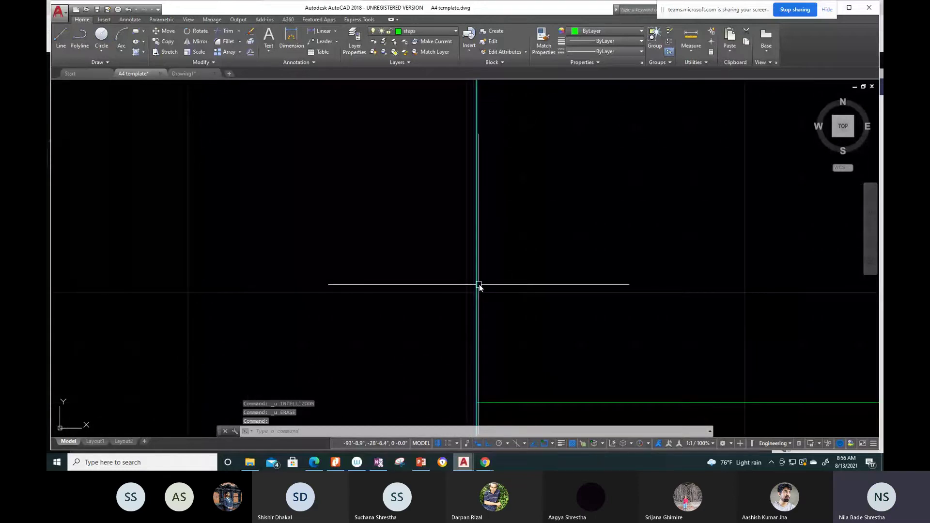
key("ctrl+y")
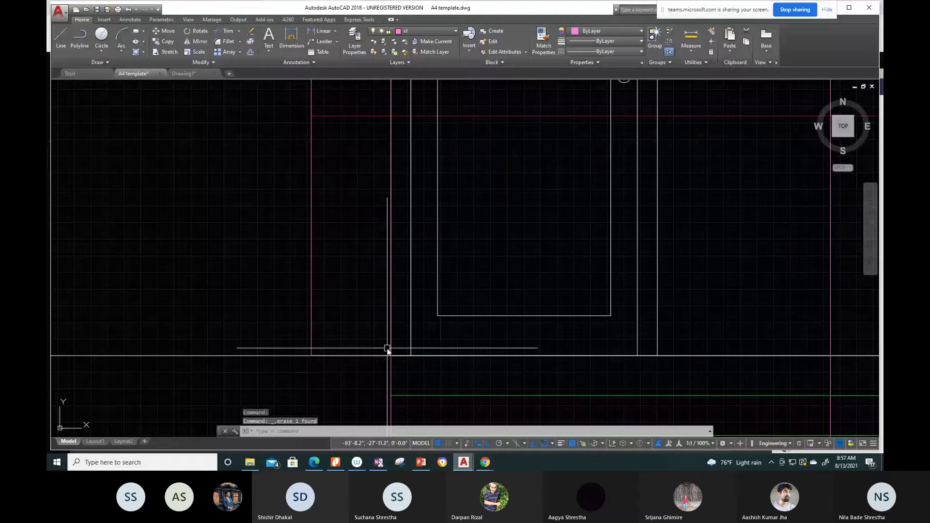
scroll(371, 321, "down", 2)
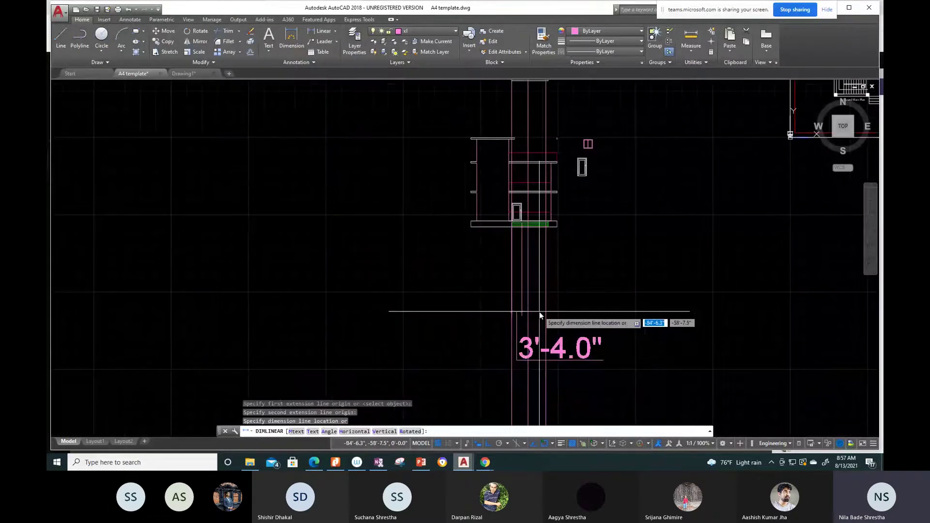
Step: Measure the floor plan door opening between its jambs (3'-6") and cancel the dimension
key("Escape")
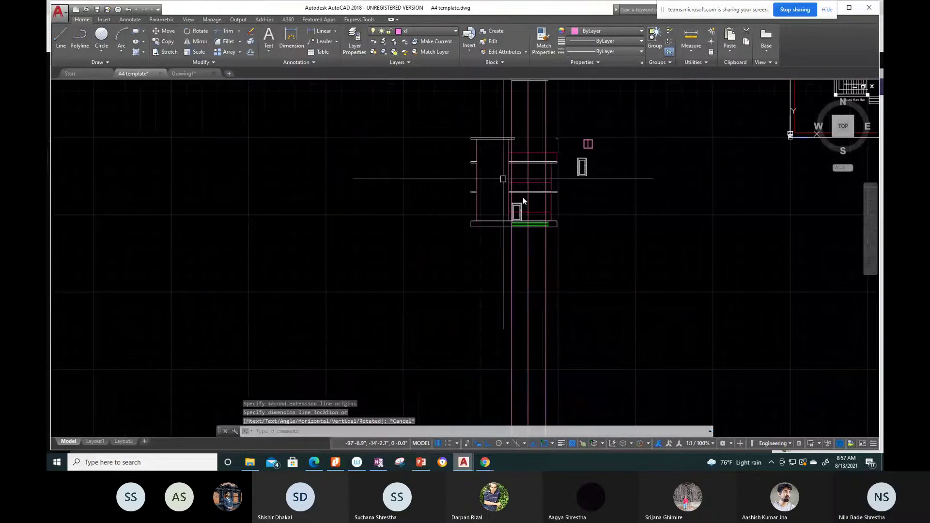
scroll(523, 197, "up", 3)
middle_click_drag(511, 242, 474, 369)
scroll(491, 287, "down", 3)
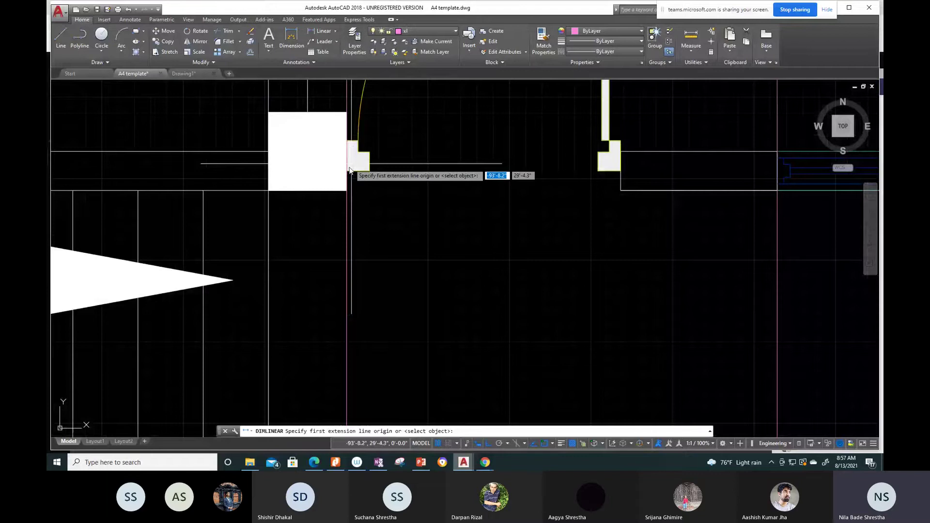
left_click(349, 170)
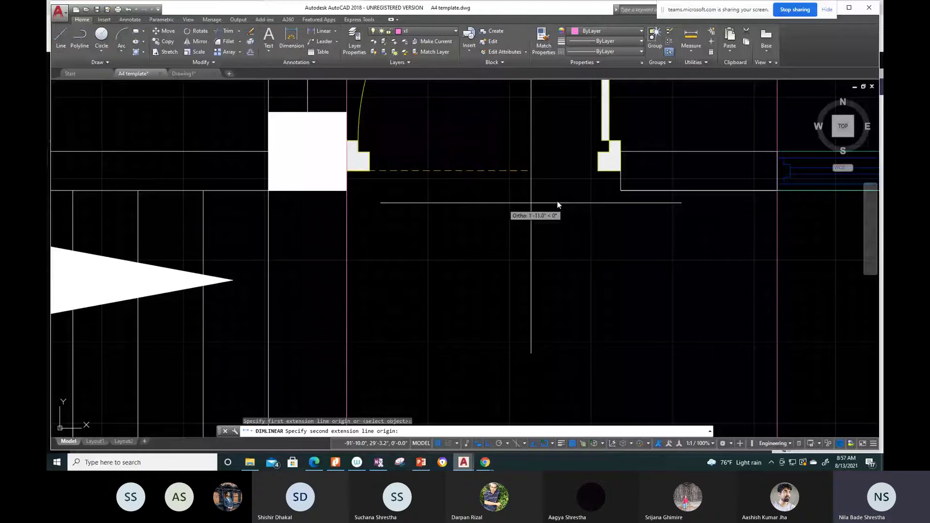
left_click(557, 201)
scroll(557, 202, "down", 5)
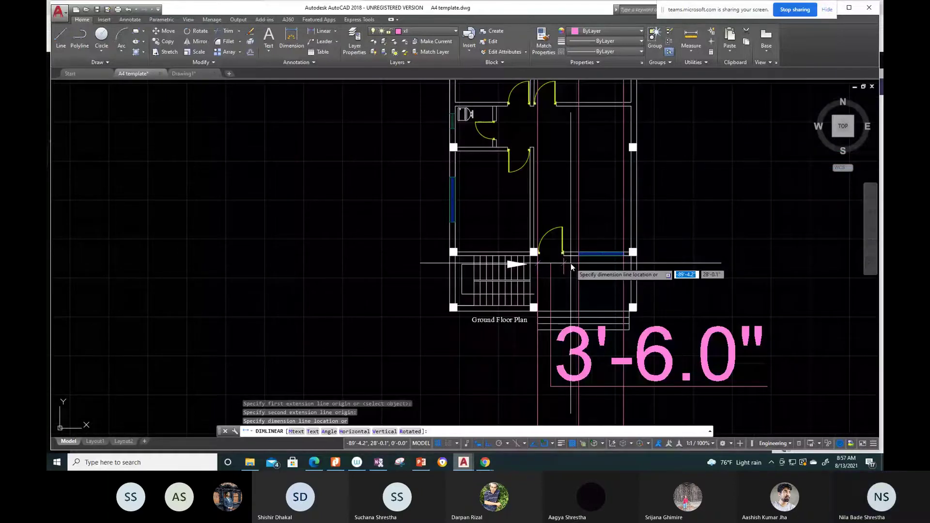
scroll(572, 267, "up", 5)
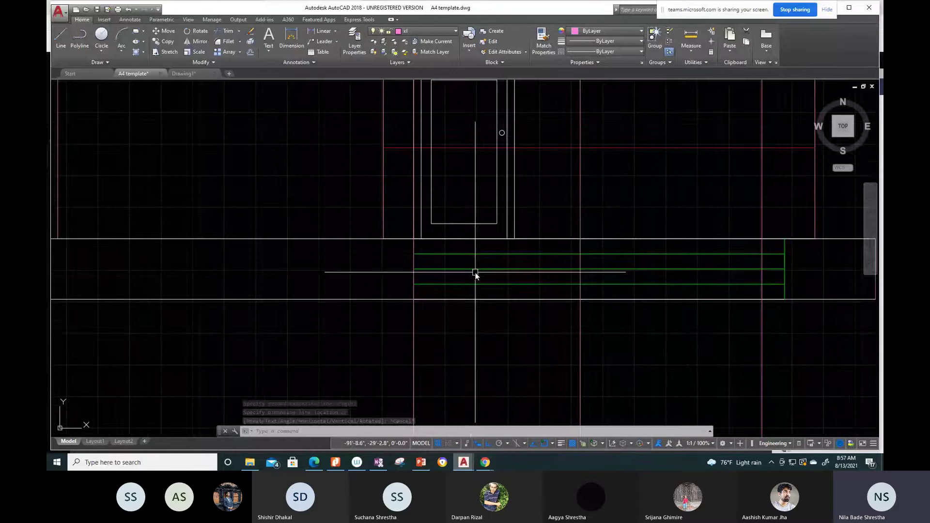
key("Escape")
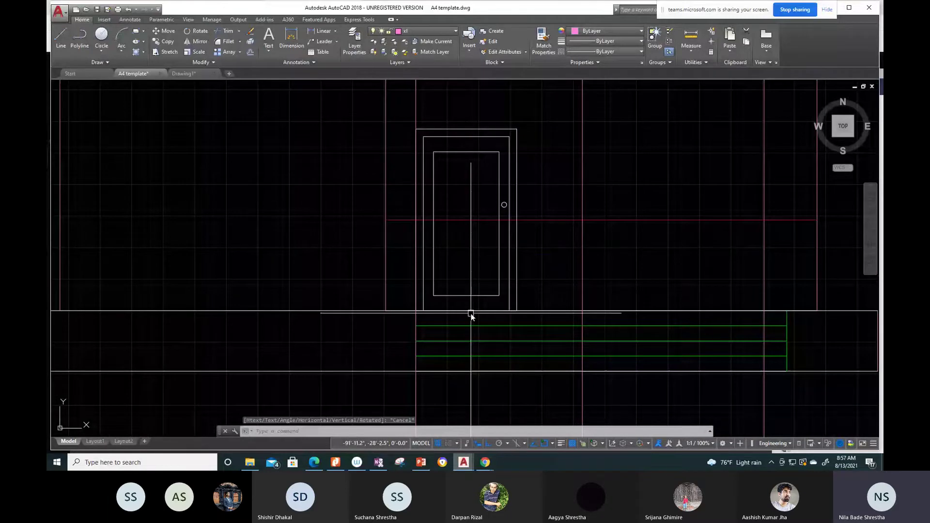
Step: Stretch the elevation door's bottom-right corner to a 3'6" width, then deselect it
key("Escape")
left_click(471, 313)
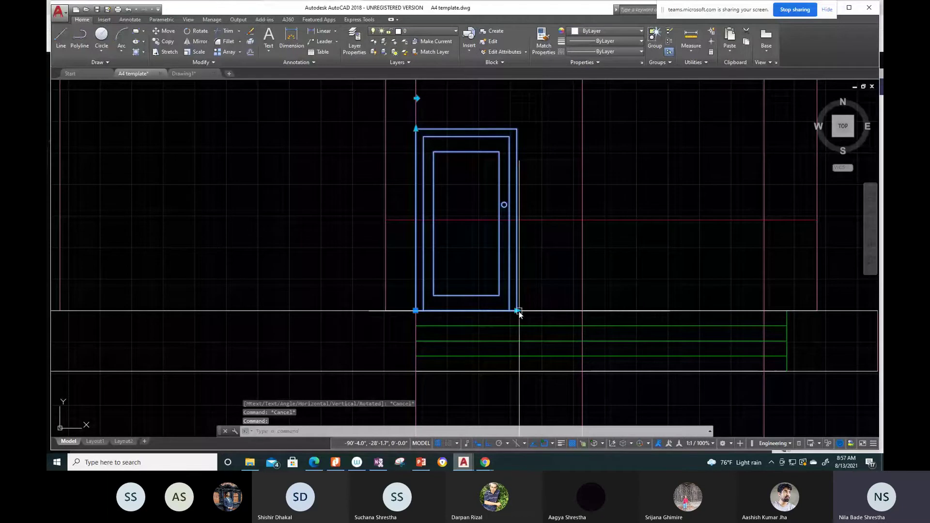
left_click(517, 311)
type("\"")
key("Return")
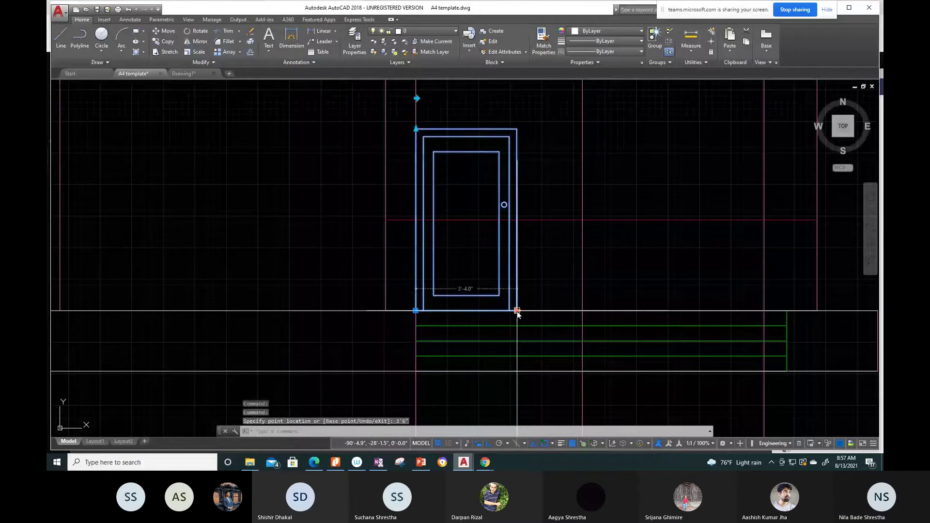
left_click(517, 311)
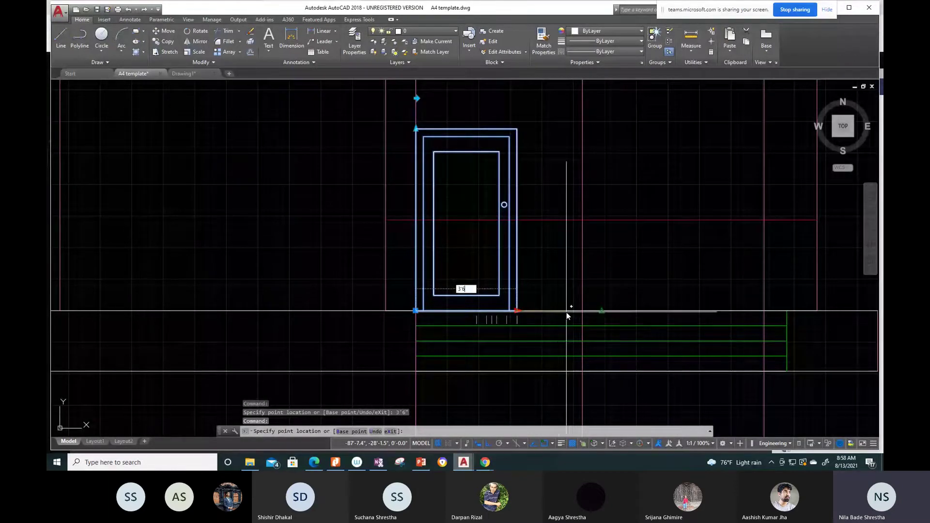
key("Escape")
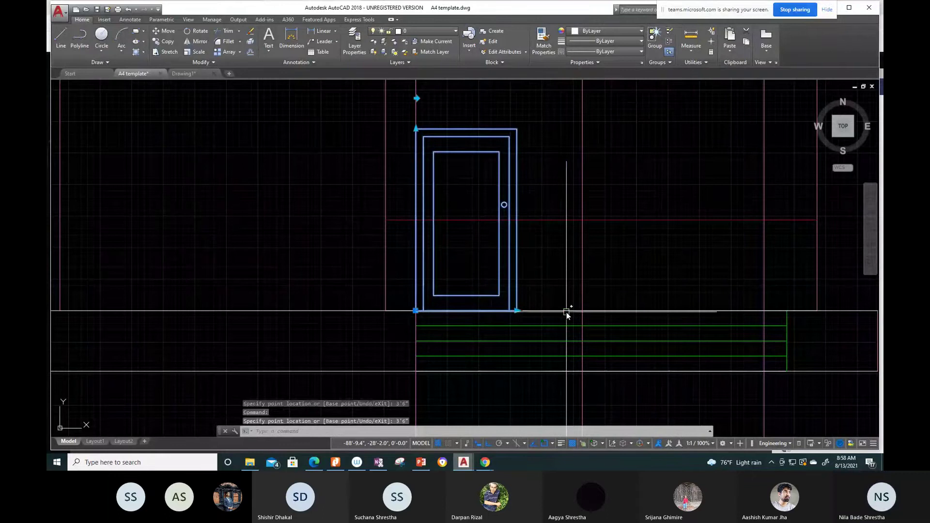
key("Escape")
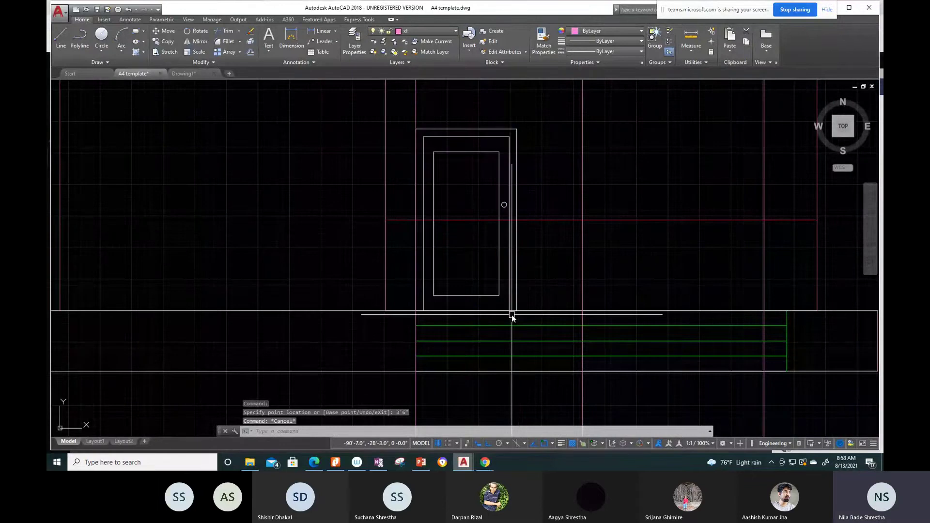
scroll(511, 315, "down", 5)
scroll(480, 180, "up", 5)
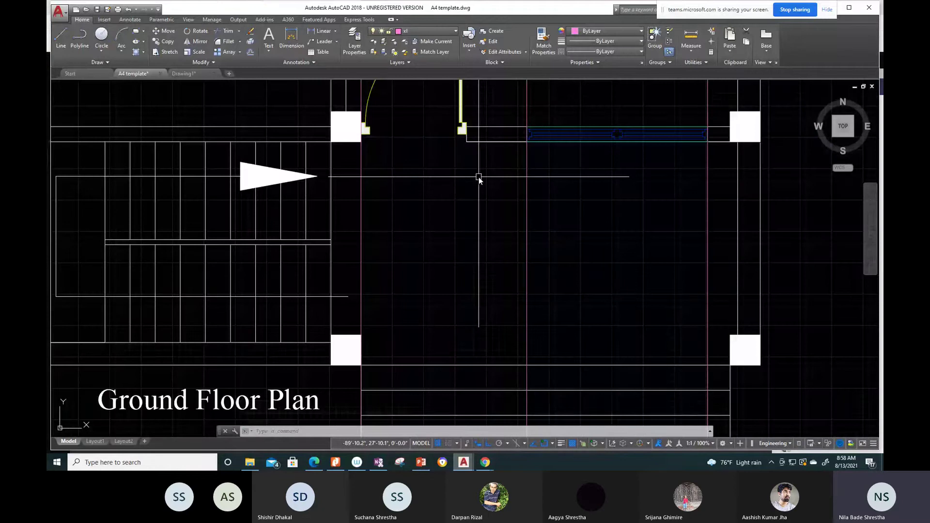
Step: Place a vertical construction line through the floor plan door, then cancel XLINE
type("xl")
key("Return")
type("v")
key("Return")
left_click(445, 157)
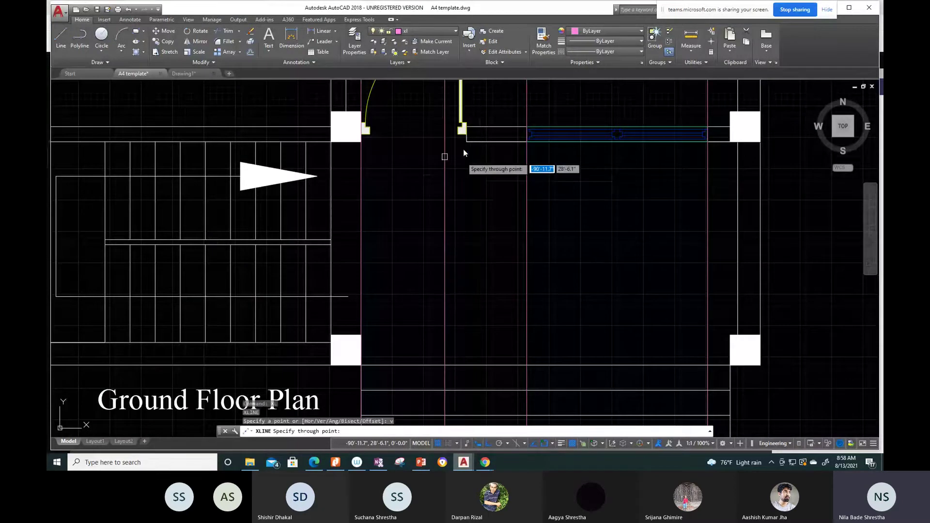
scroll(463, 150, "up", 3)
key("Escape")
Step: Zoom back to the elevation door and start the ALIGN command
scroll(504, 233, "down", 3)
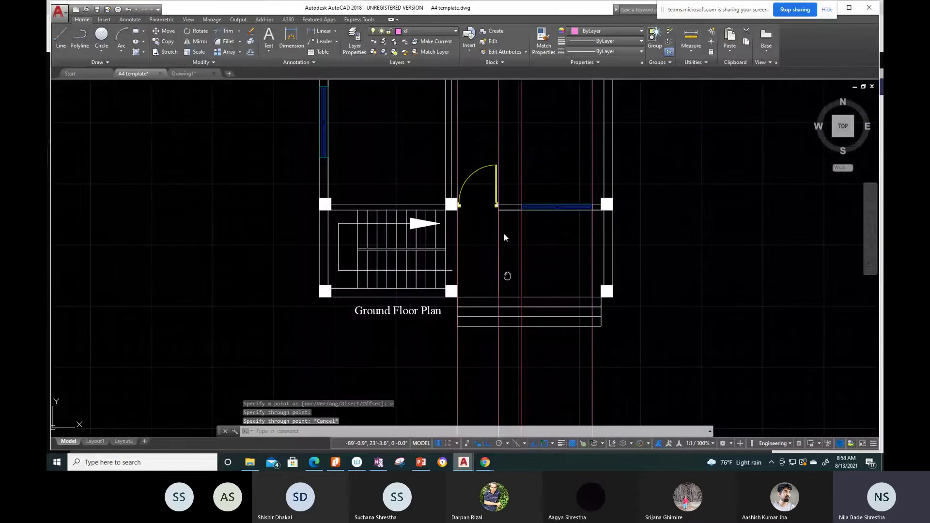
scroll(485, 169, "down", 3)
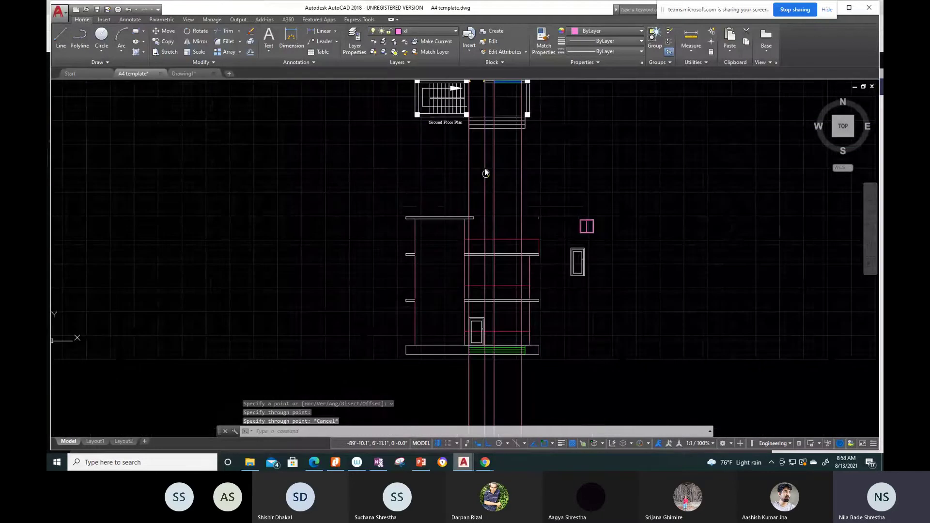
scroll(486, 319, "up", 5)
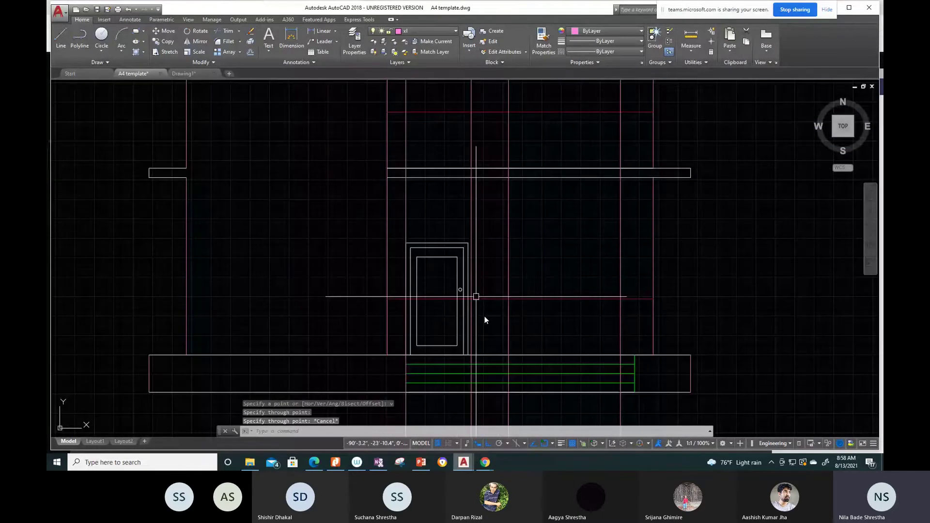
scroll(485, 320, "up", 2)
type("al")
key("Return")
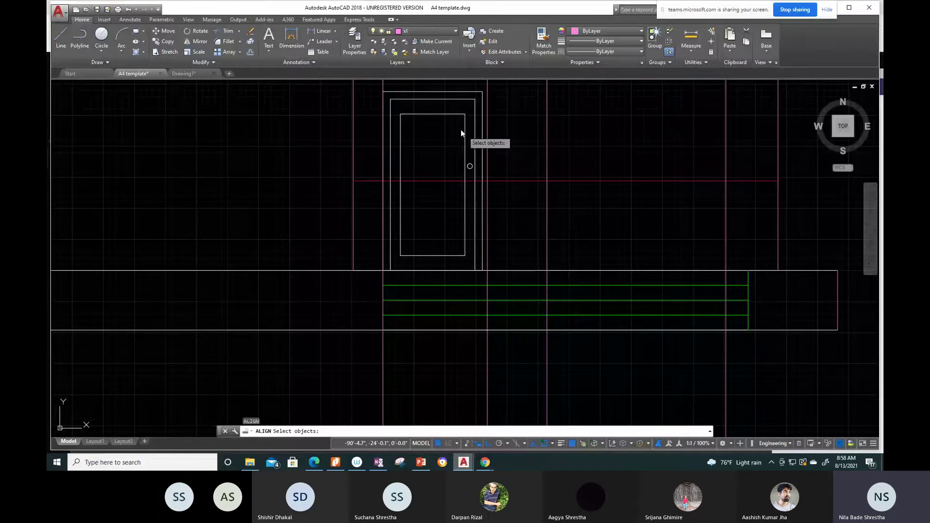
left_click(439, 99)
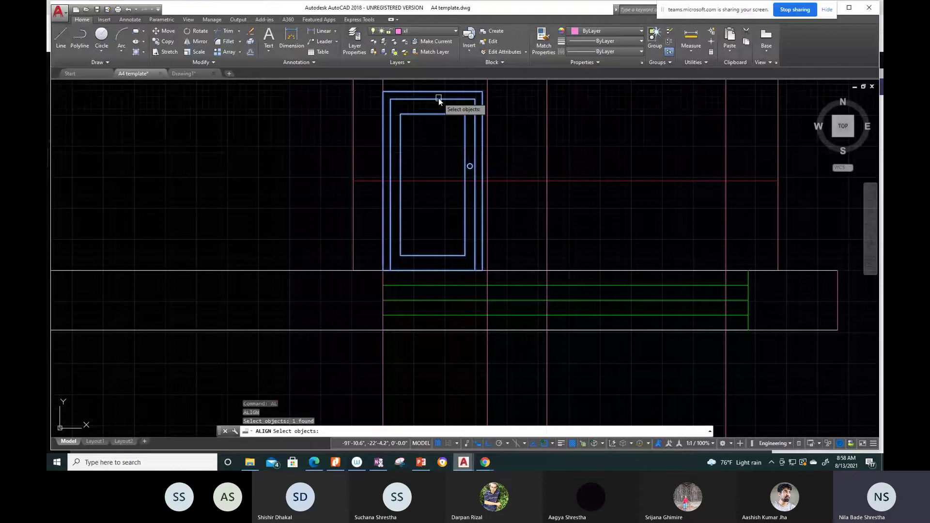
key("Return")
scroll(350, 294, "up", 3)
left_click(350, 295)
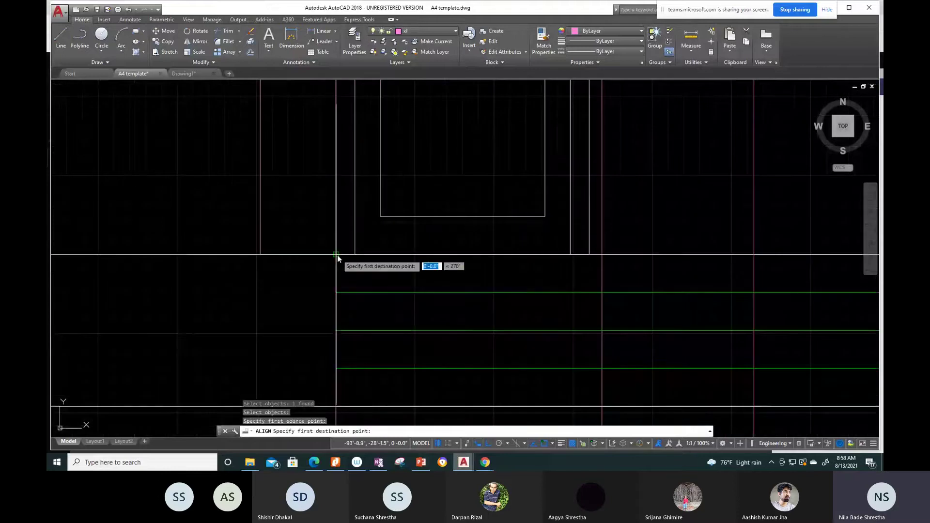
left_click(338, 255)
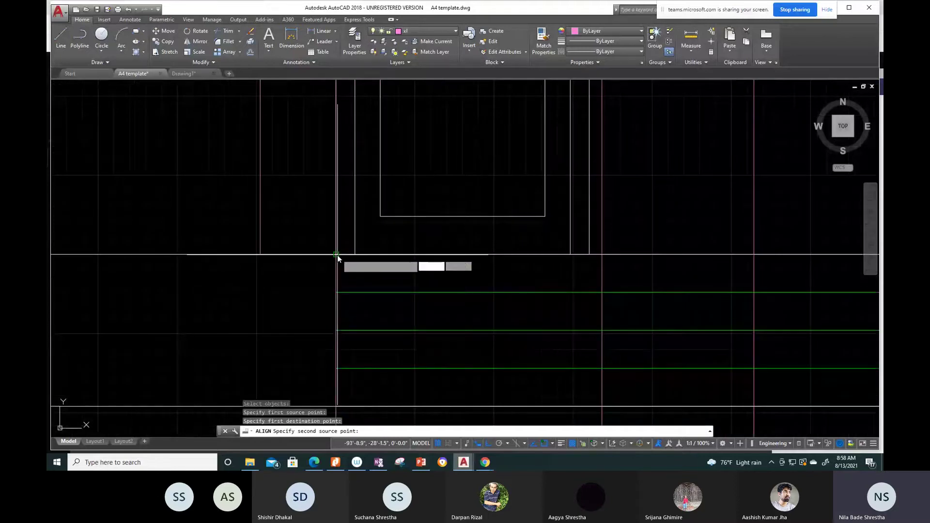
scroll(569, 259, "up", 4)
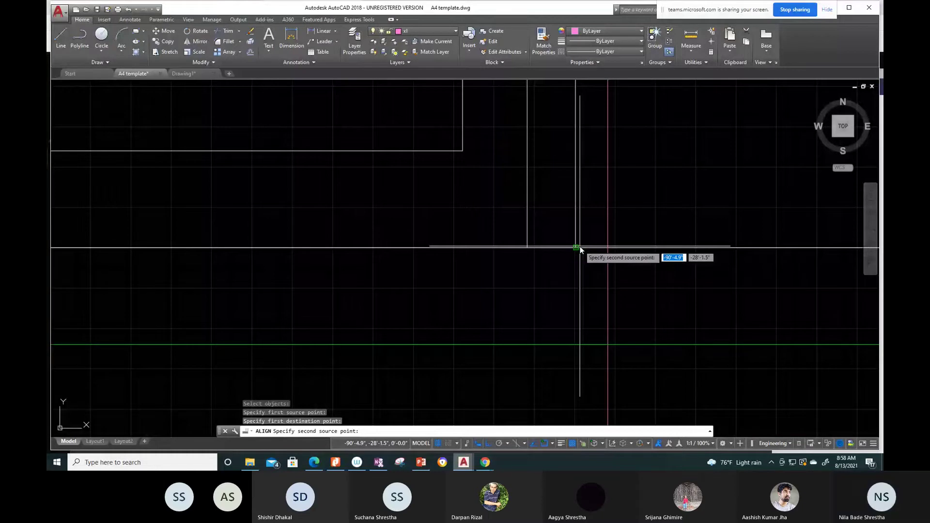
left_click(580, 249)
left_click(610, 249)
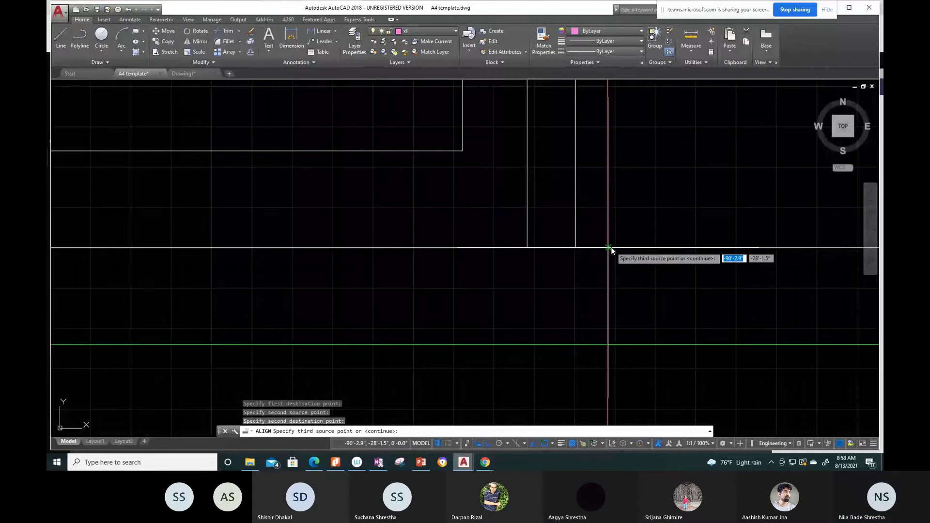
key("Escape")
scroll(592, 259, "down", 3)
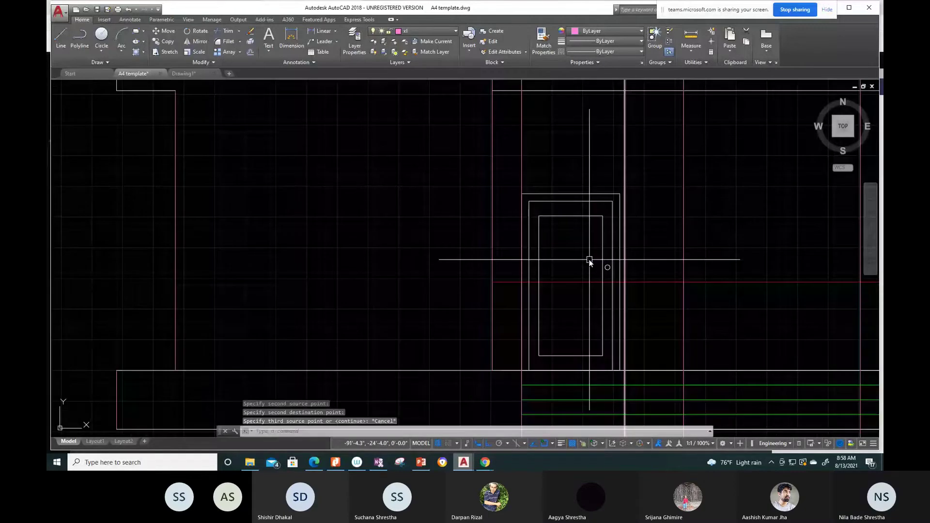
Step: Centre the building elevation and delete the existing elevation door
scroll(590, 262, "up", 3)
scroll(595, 250, "down", 3)
middle_click_drag(595, 250, 671, 328)
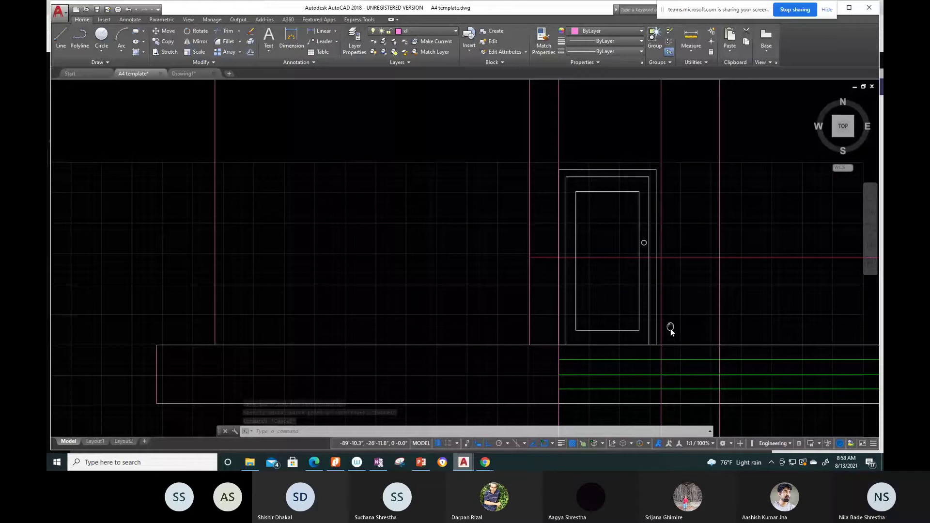
scroll(600, 226, "down", 5)
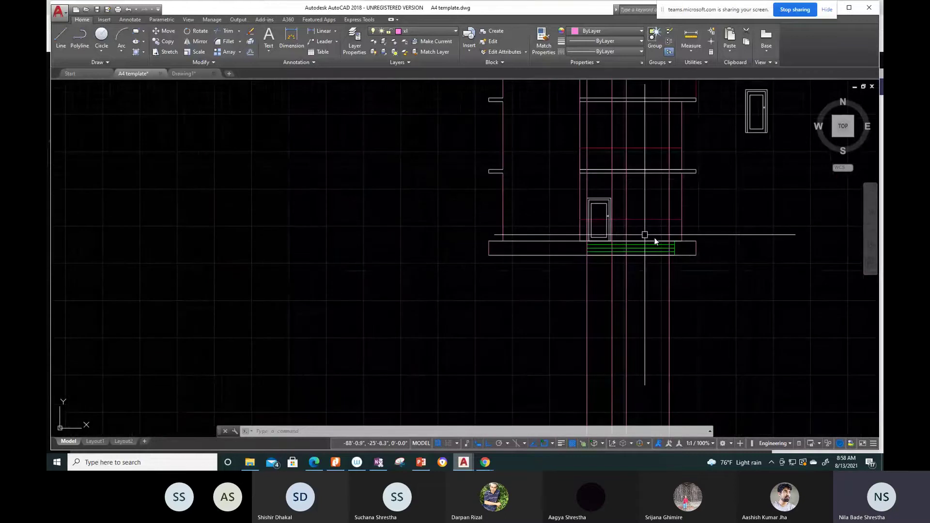
middle_click_drag(631, 241, 561, 250)
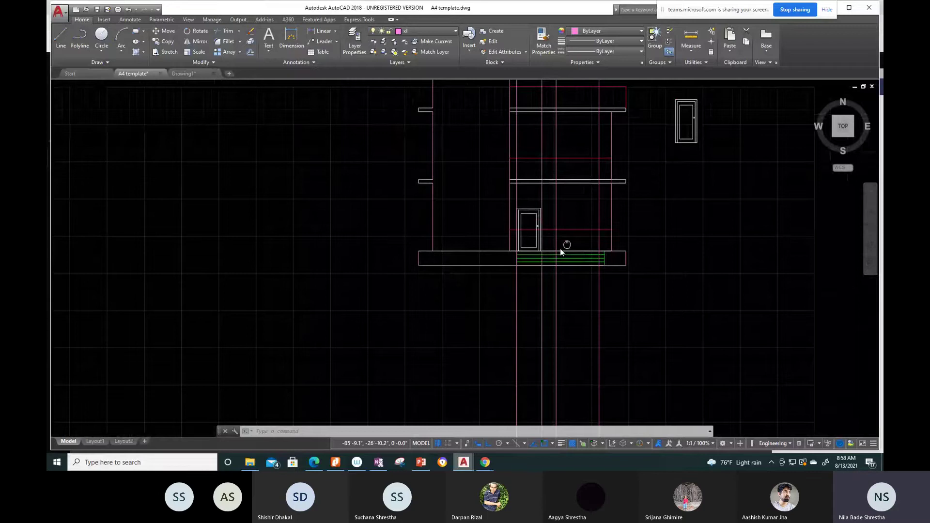
scroll(535, 215, "up", 6)
left_click(487, 174)
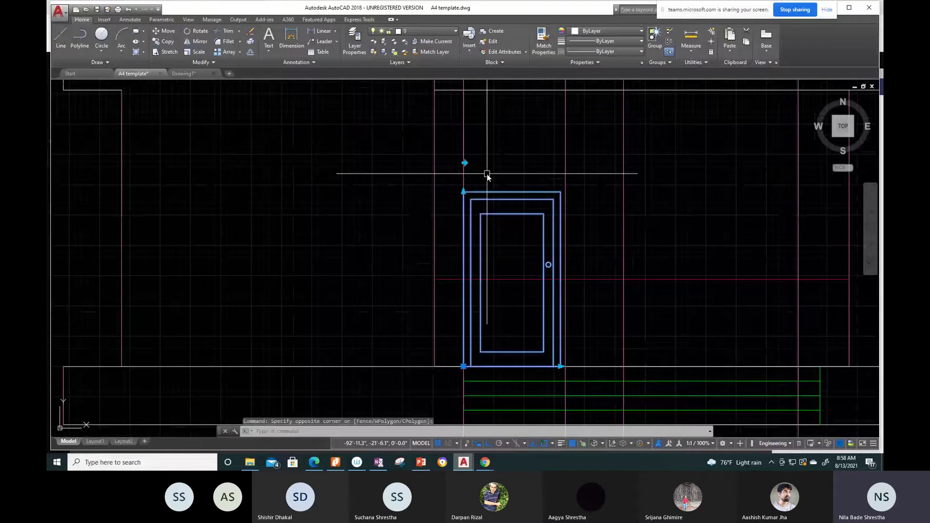
key("Delete")
Step: Copy the door from its floor plan base point onto the elevation's plinth line
scroll(526, 189, "down", 4)
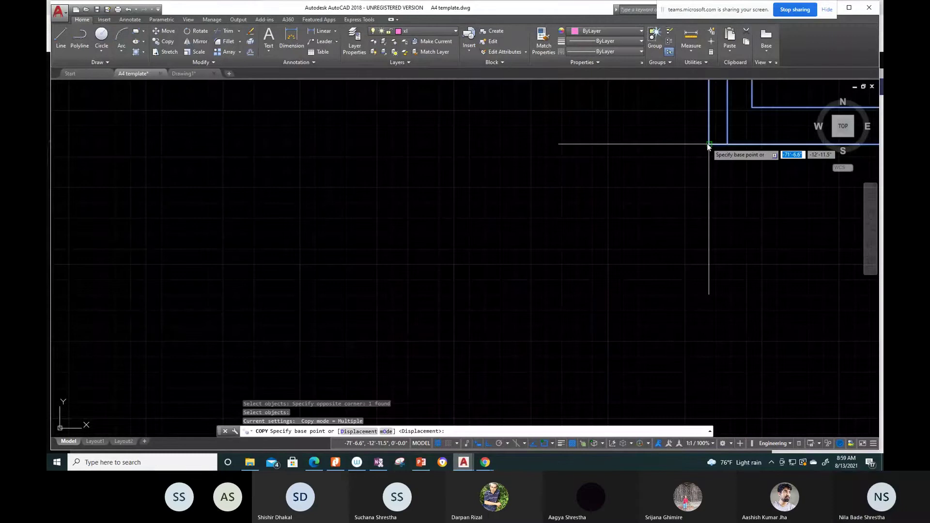
left_click(709, 144)
scroll(605, 291, "down", 5)
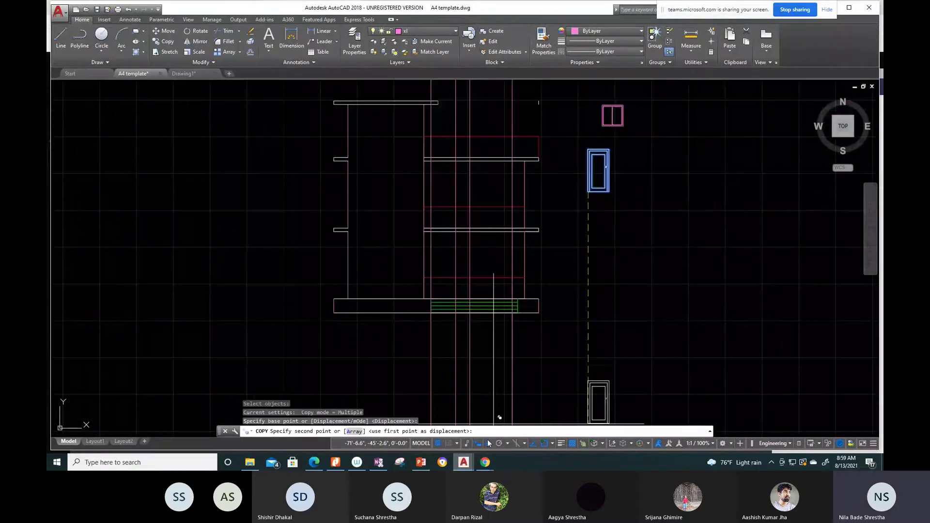
left_click(489, 443)
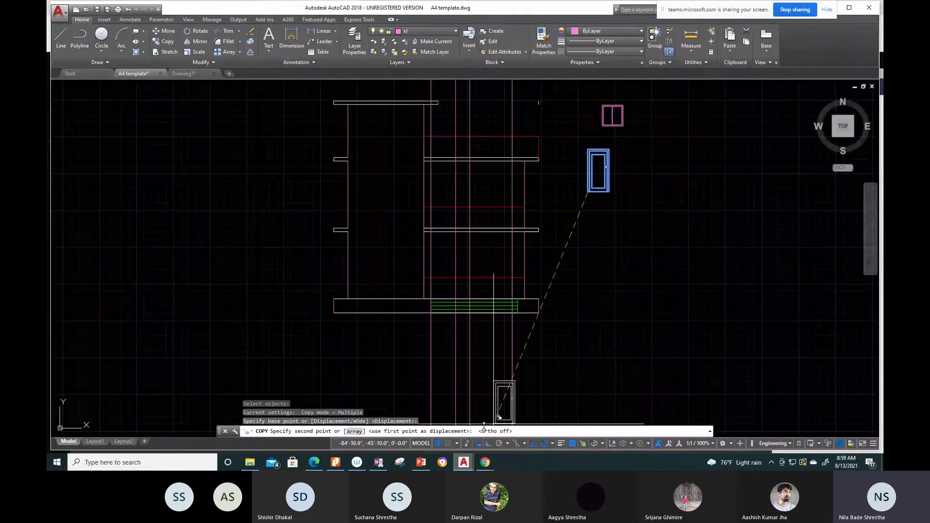
scroll(482, 292, "up", 6)
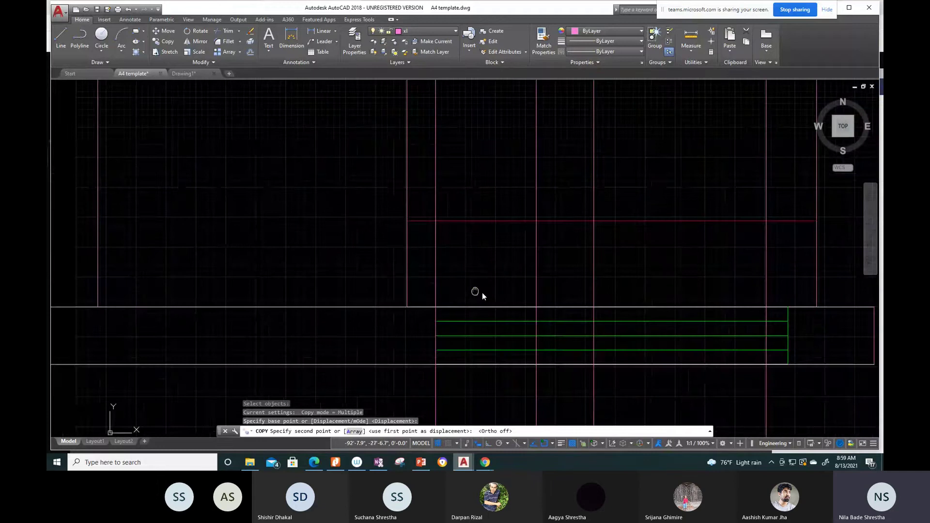
scroll(482, 293, "down", 5)
scroll(492, 294, "down", 4)
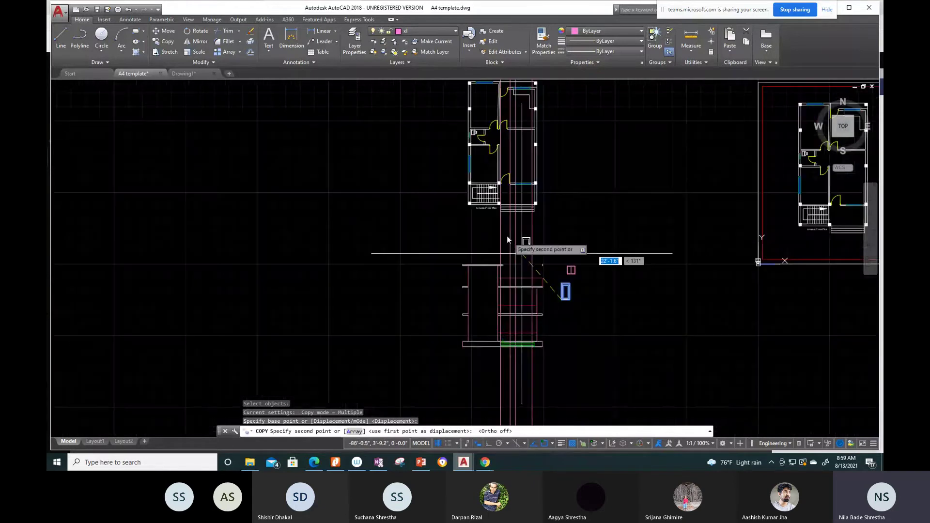
scroll(564, 301, "up", 5)
middle_click_drag(564, 359, 548, 277)
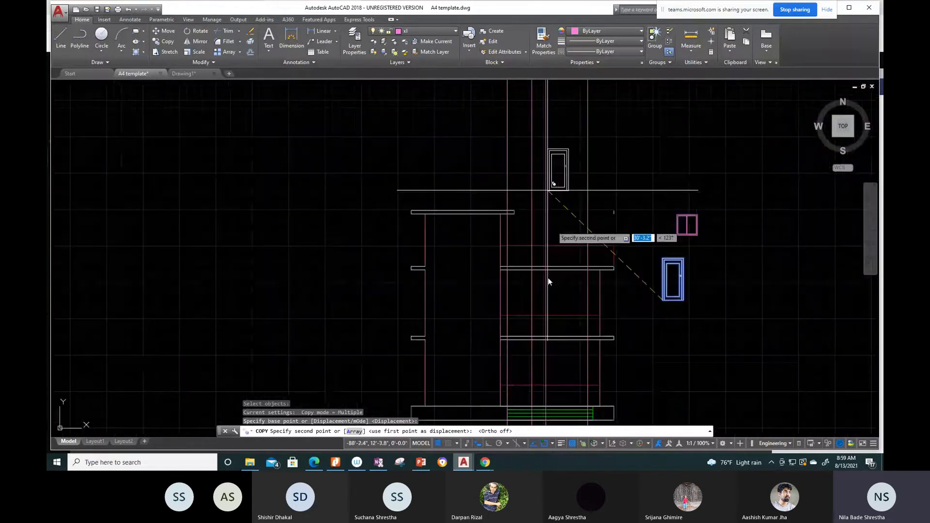
scroll(481, 293, "up", 5)
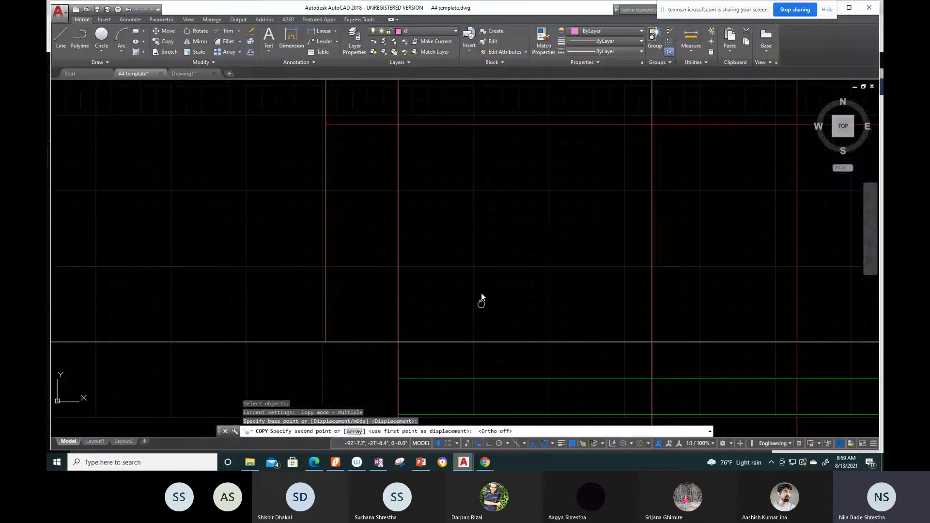
middle_click_drag(481, 293, 438, 266)
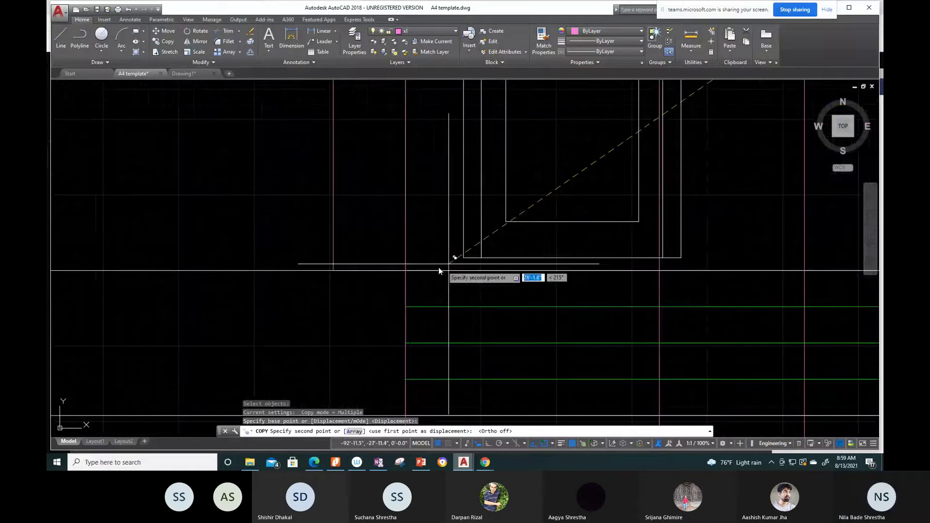
left_click(406, 271)
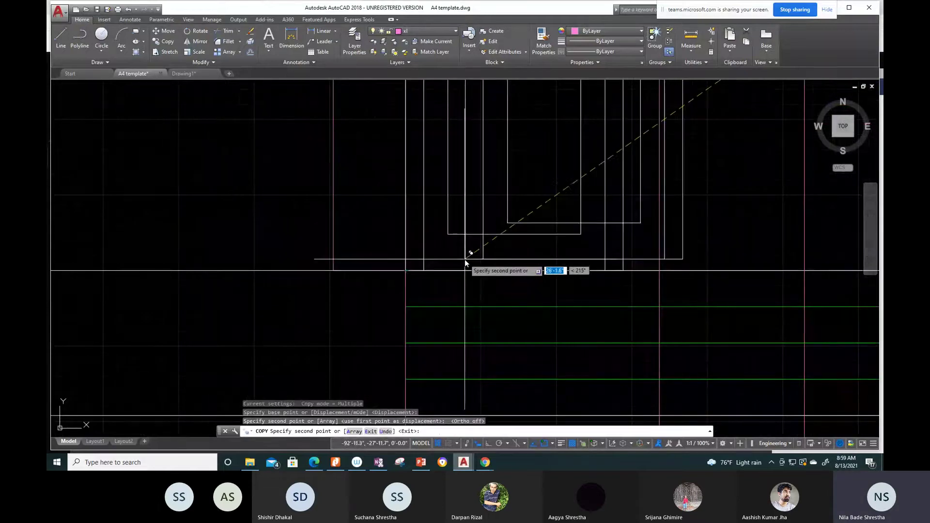
key("Escape")
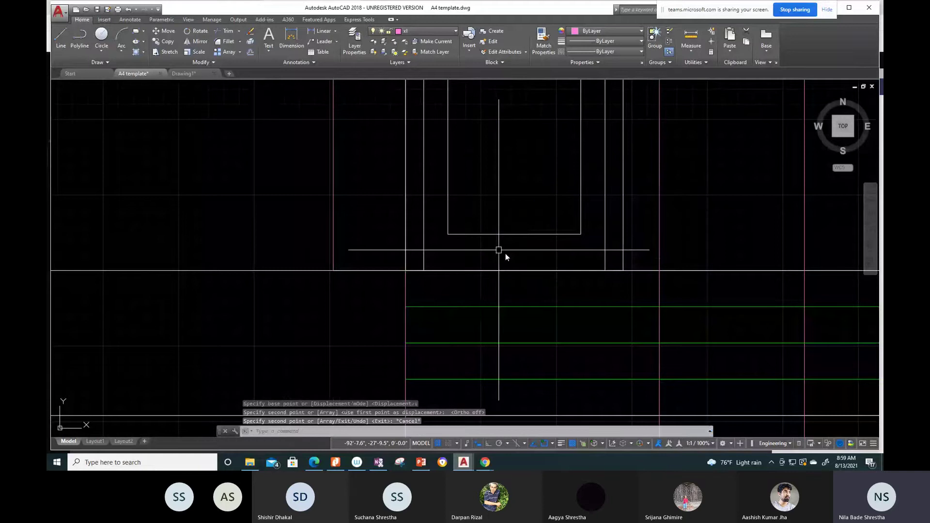
Step: Zoom in and select the copied door's frame outline
scroll(427, 267, "down", 3)
scroll(454, 268, "up", 3)
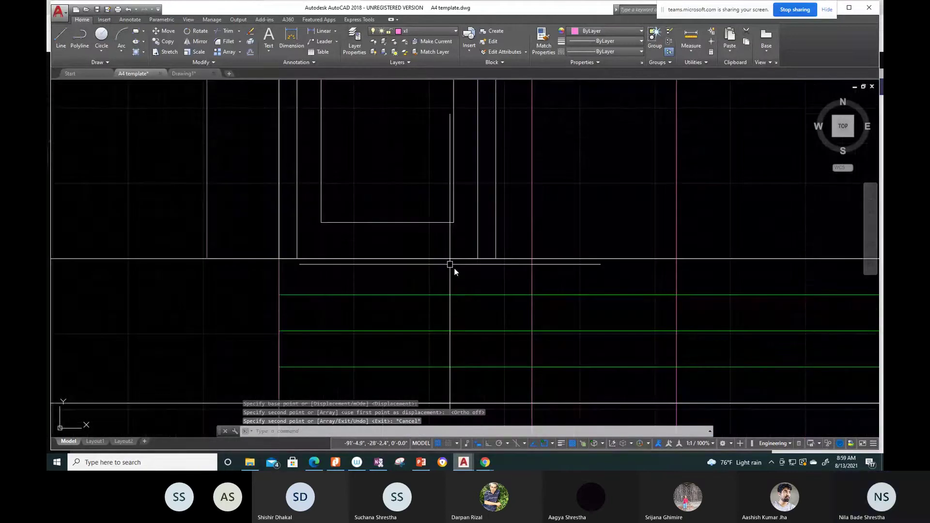
scroll(458, 259, "up", 2)
left_click(518, 250)
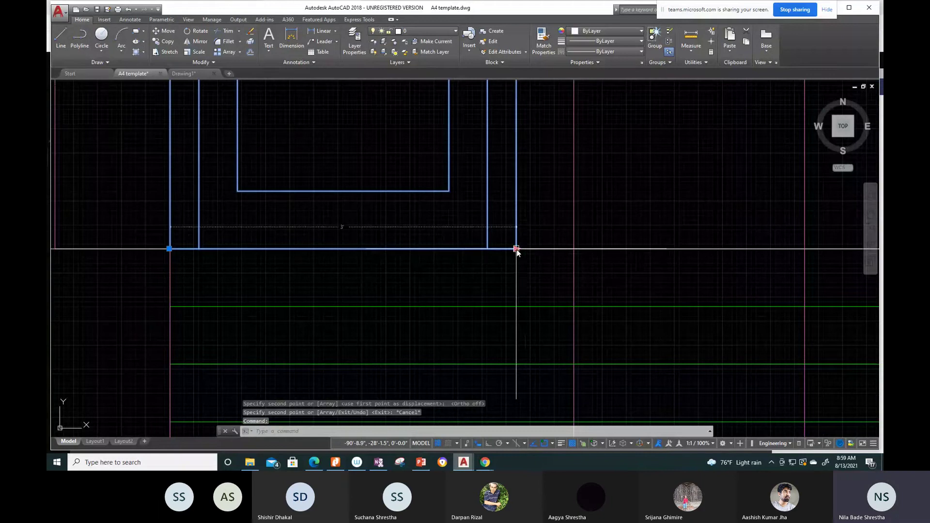
Step: Grip-move the copied door's right edge to the plan's projection-line intersection
left_click(517, 249)
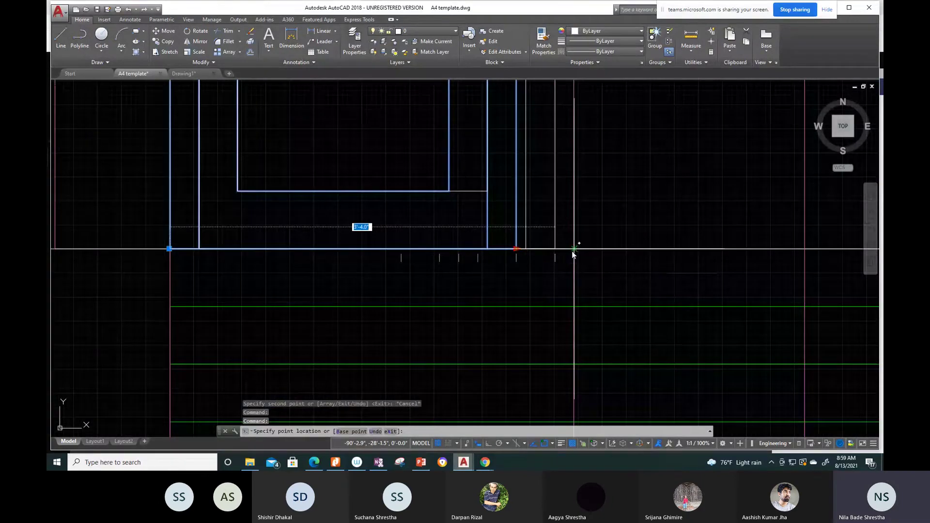
scroll(573, 254, "up", 5)
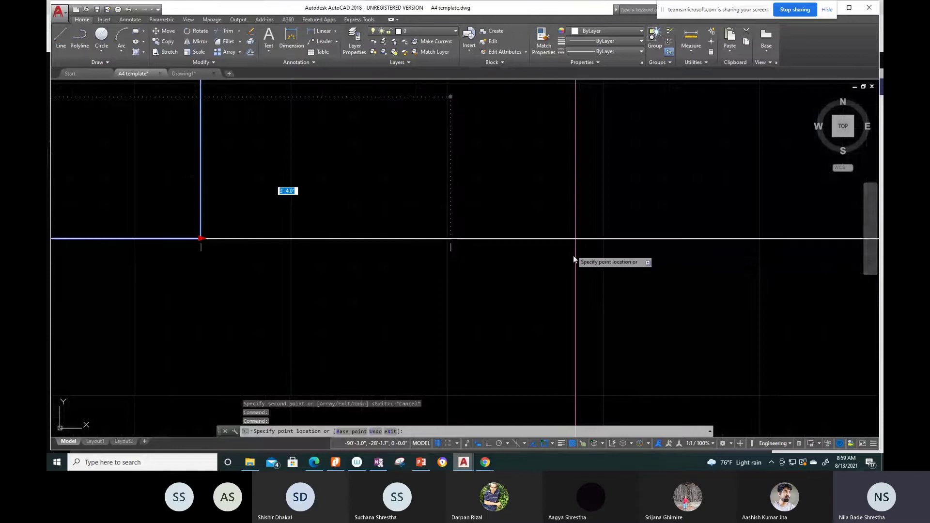
scroll(573, 258, "down", 5)
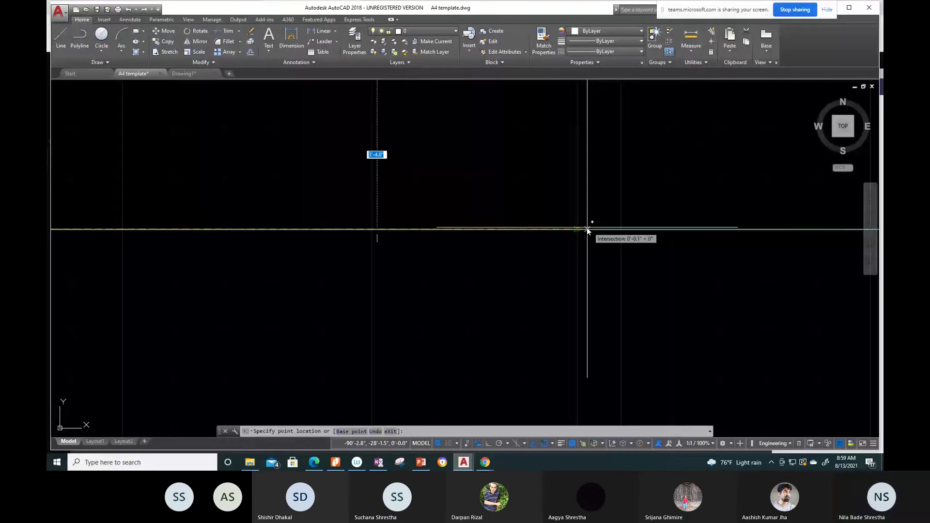
key("Return")
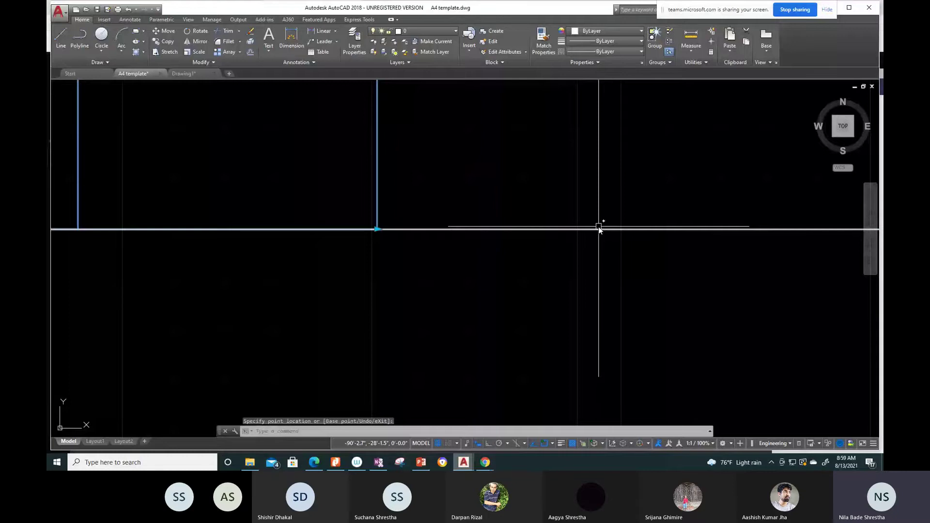
key("Escape")
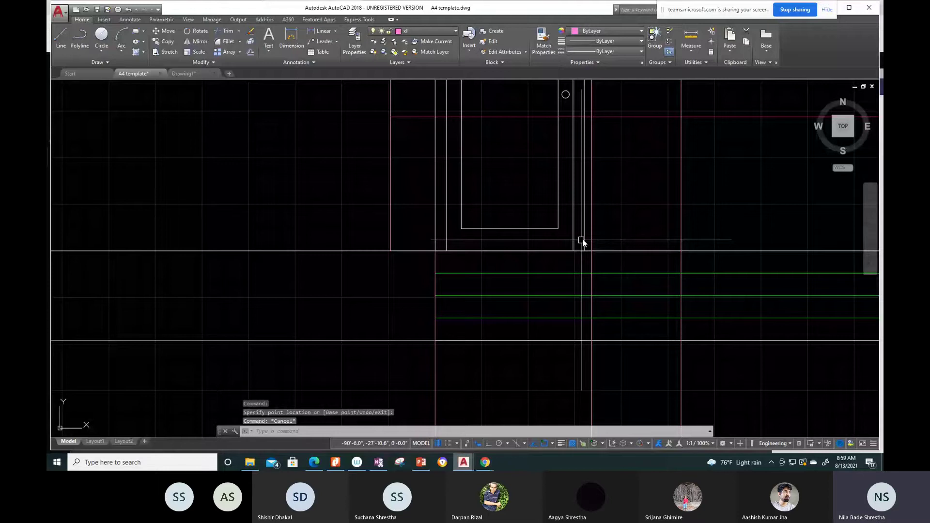
Step: Start a line near the door's base with the L alias
scroll(583, 242, "up", 1)
type("l")
key("Return")
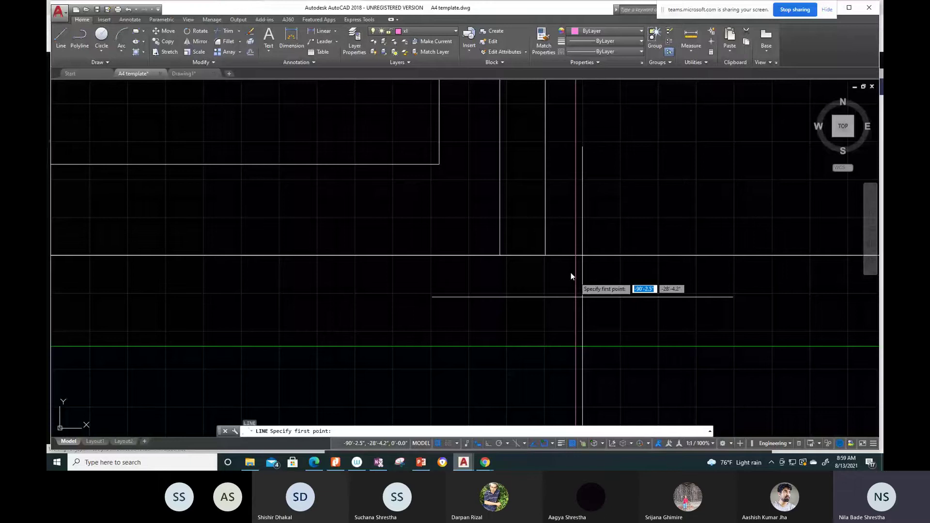
Step: Switch Ortho on with F8 while drawing a vertical line near the elevation door
left_click(583, 297)
key("Escape")
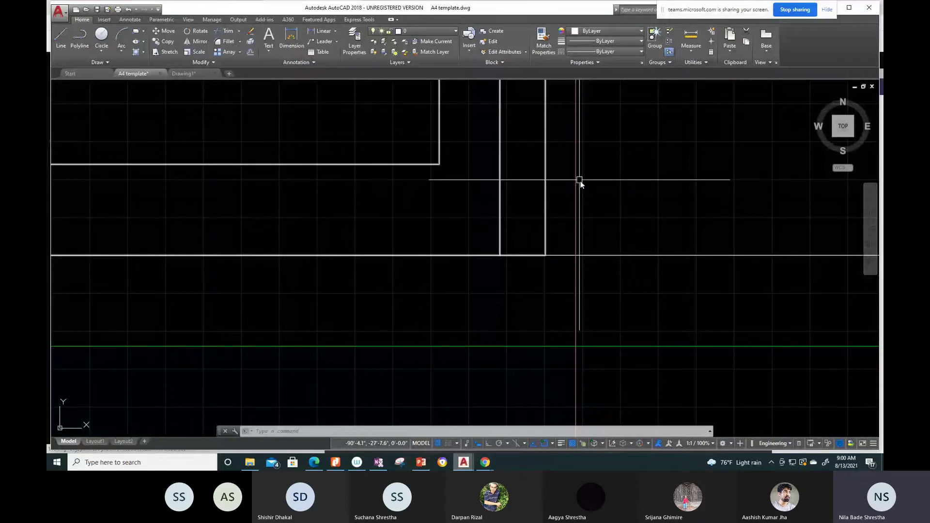
key("Return")
key("Return")
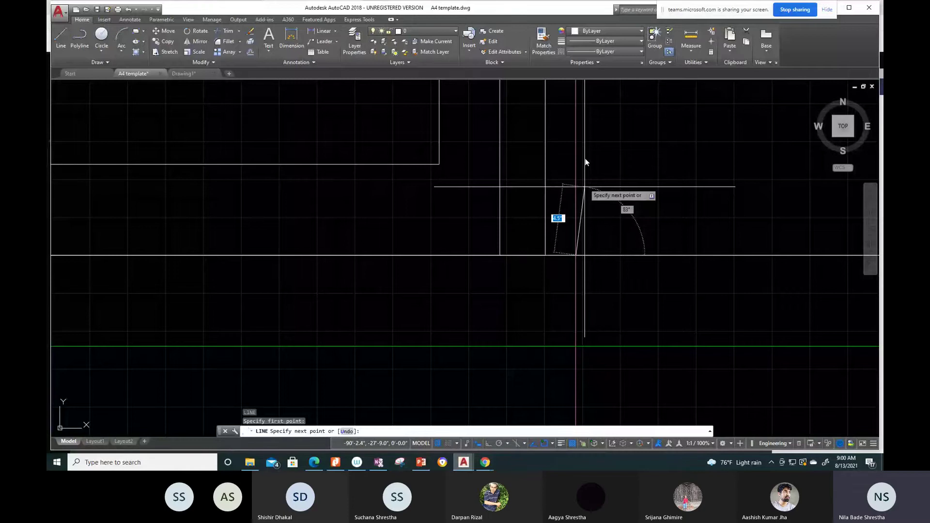
key("F8")
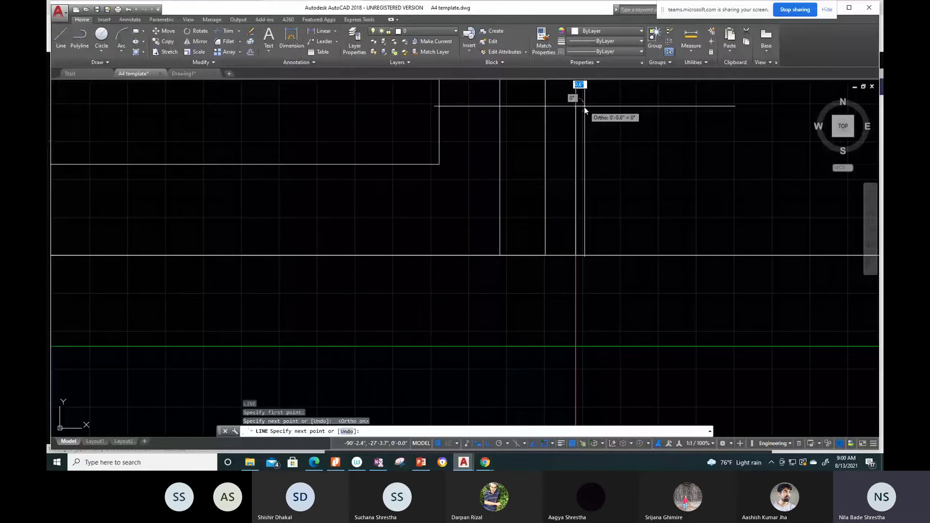
key("Escape")
scroll(539, 290, "up", 5)
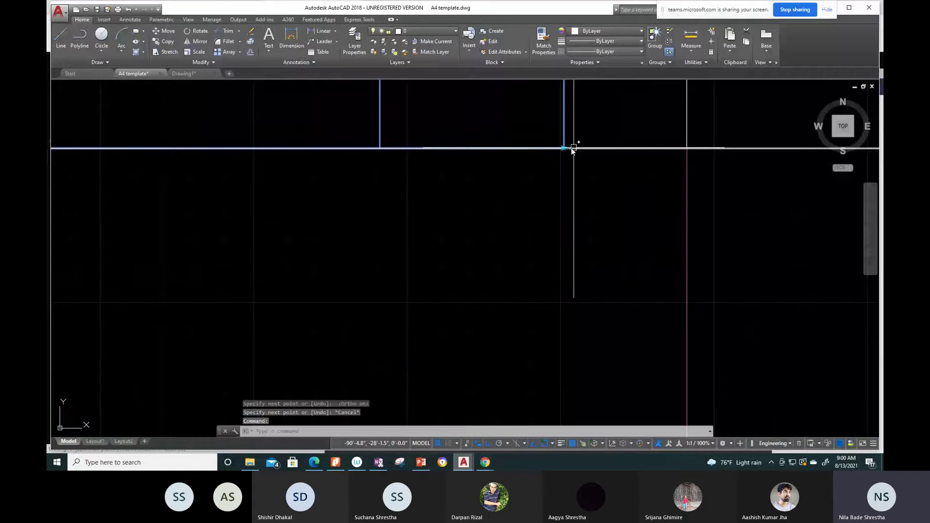
left_click(571, 148)
left_click(686, 148)
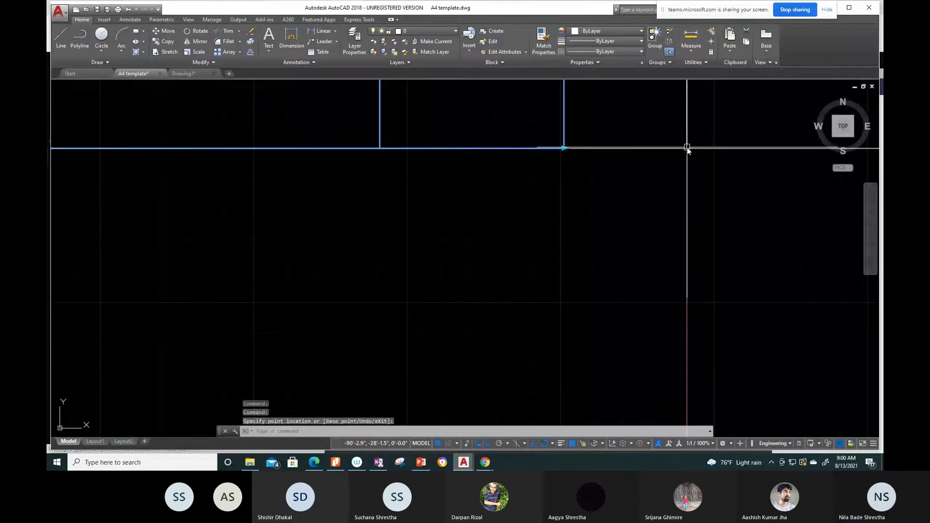
left_click(687, 149)
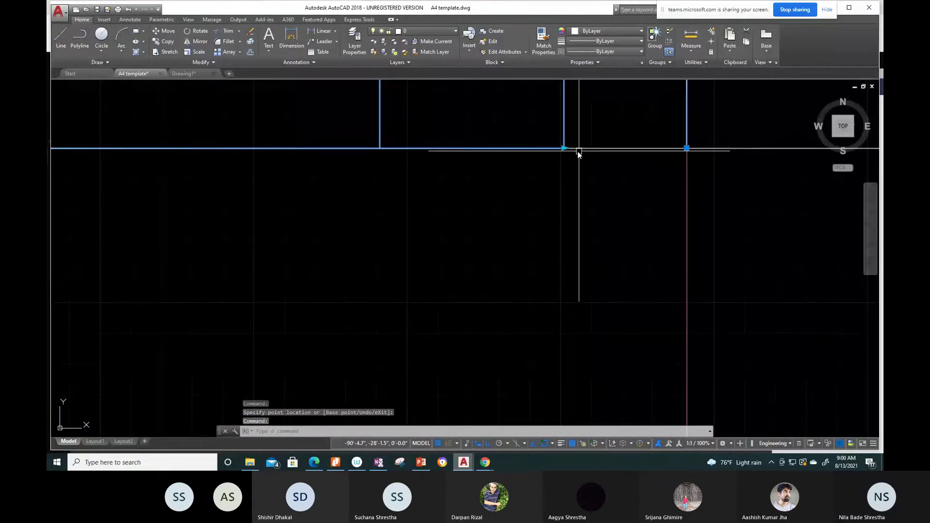
key("Escape")
scroll(507, 205, "down", 3)
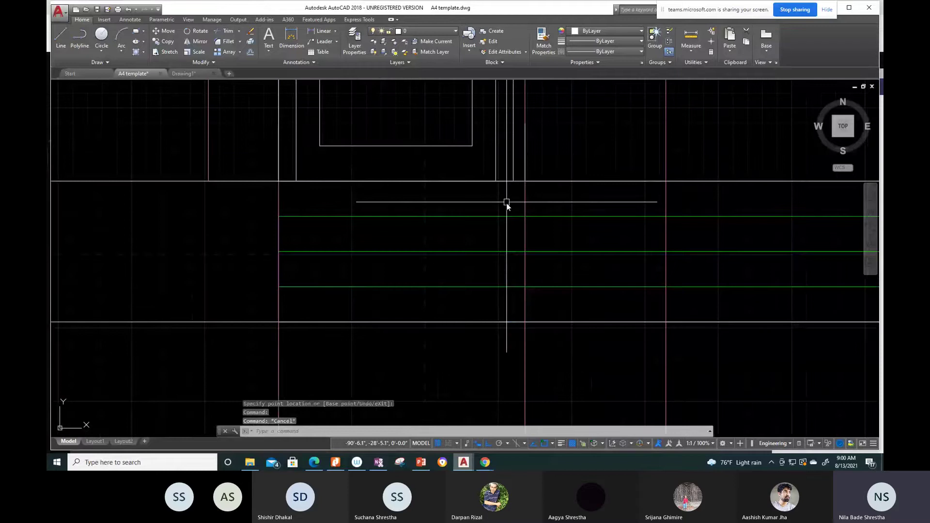
scroll(507, 206, "up", 1)
scroll(503, 210, "up", 1)
scroll(458, 267, "up", 1)
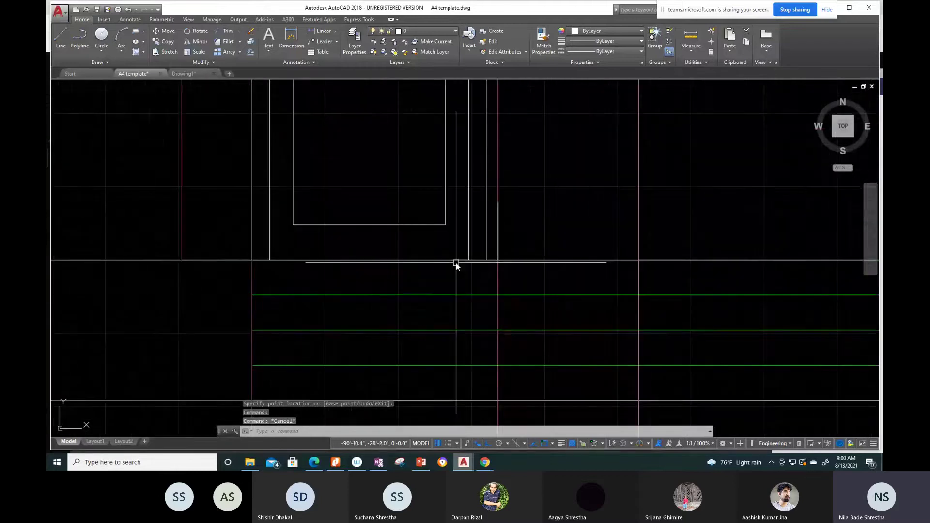
scroll(466, 269, "up", 1)
key("Escape")
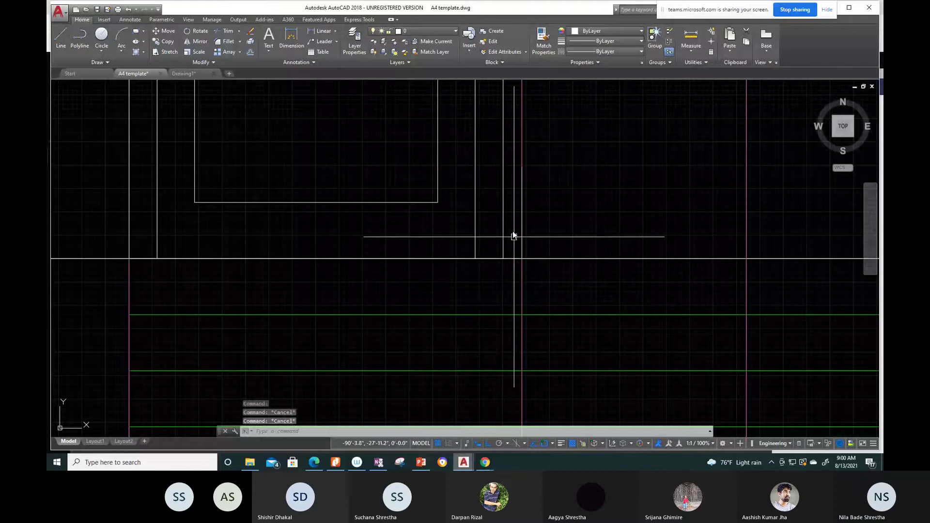
left_click(450, 258)
scroll(504, 260, "up", 5)
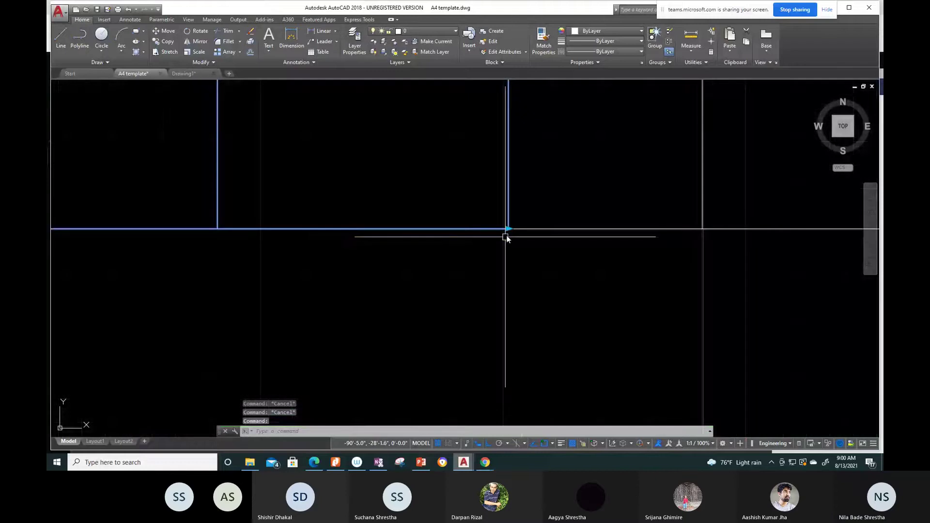
left_click(509, 229)
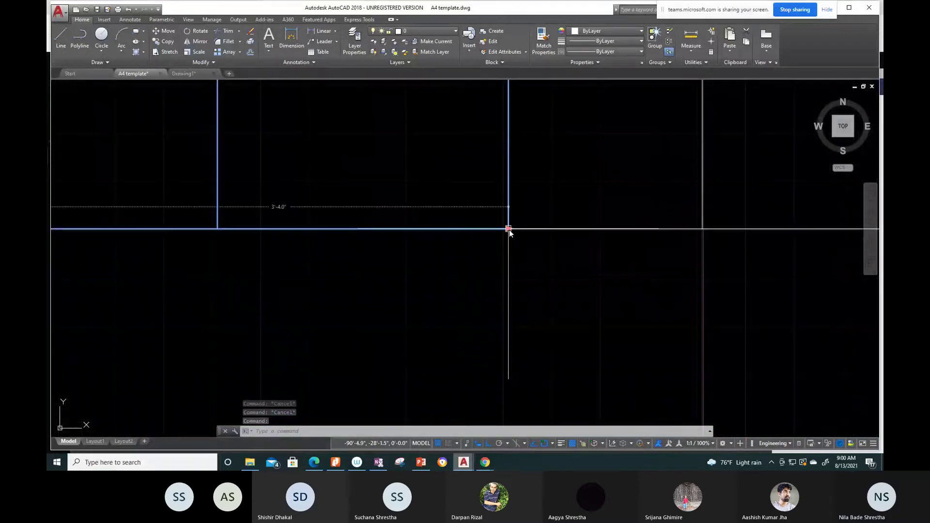
left_click(509, 229)
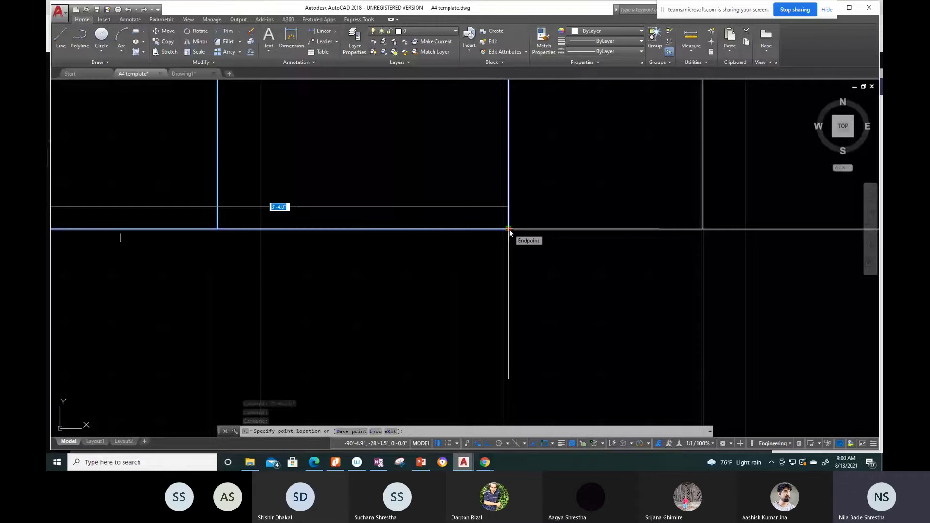
type("b")
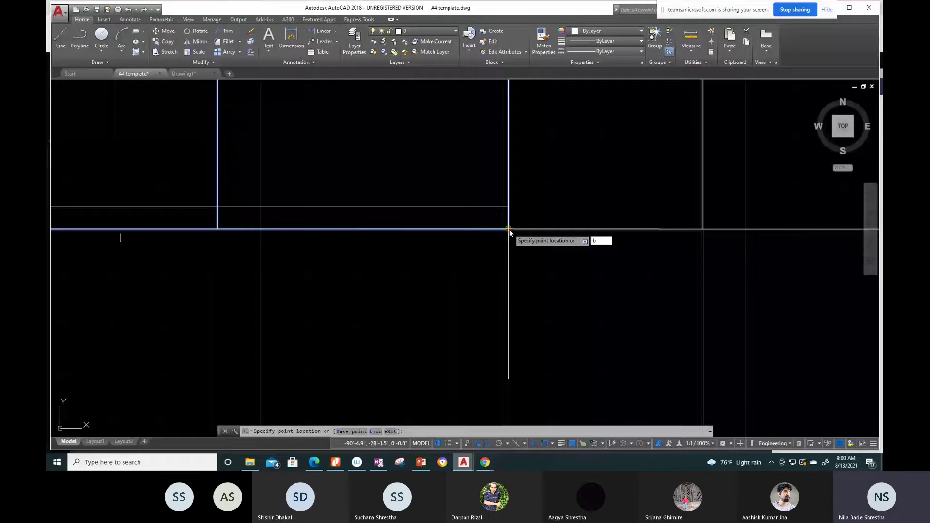
key("Return")
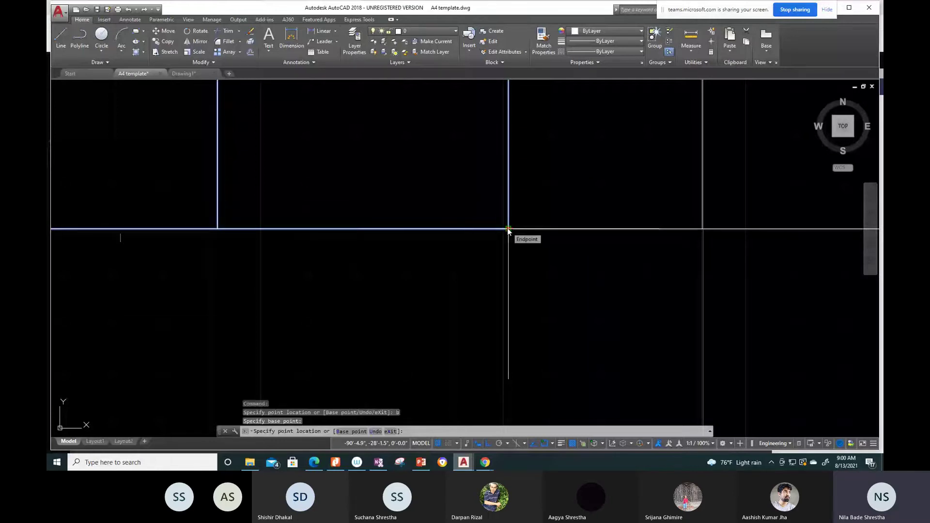
left_click(507, 227)
scroll(507, 228, "down", 3)
key("Escape")
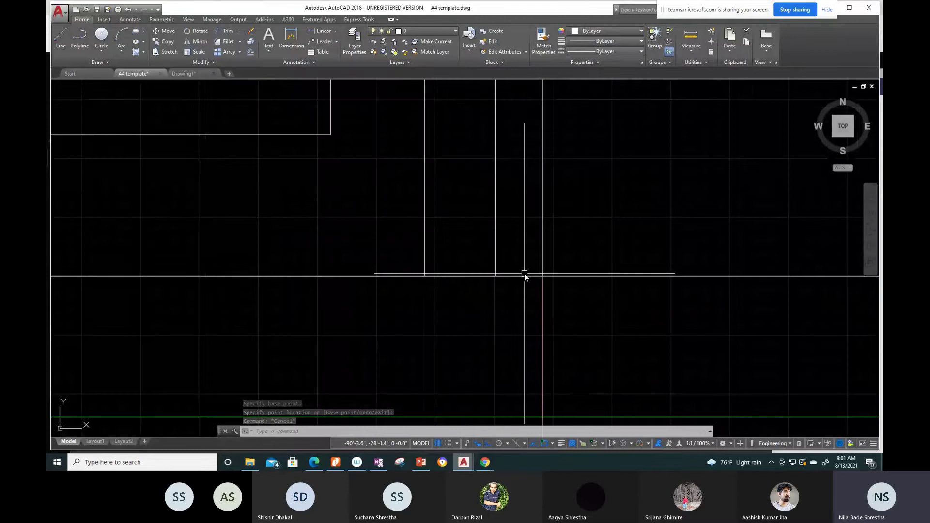
key("Escape")
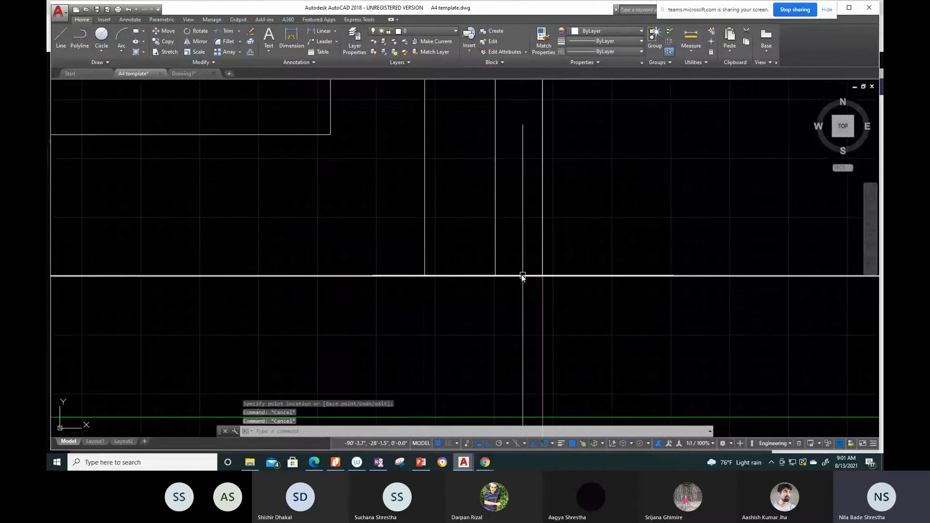
type("s")
key("Return")
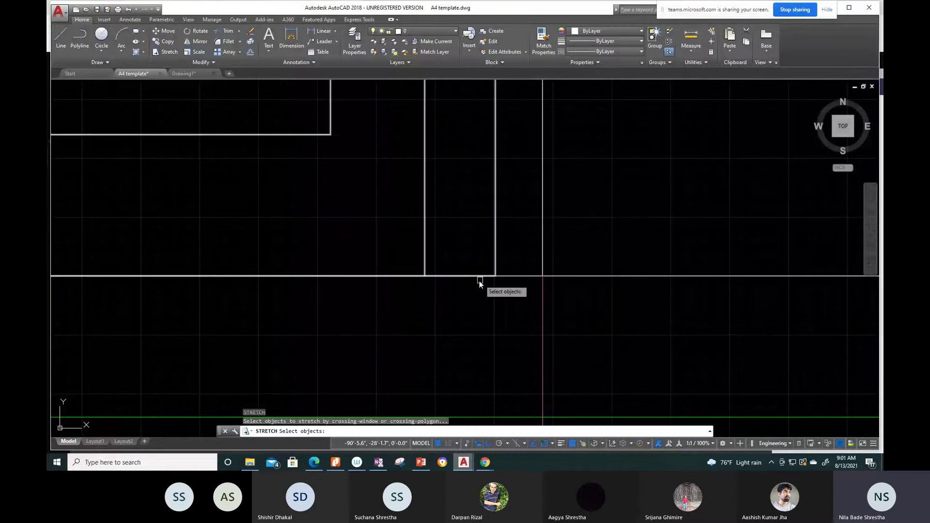
left_click(493, 245)
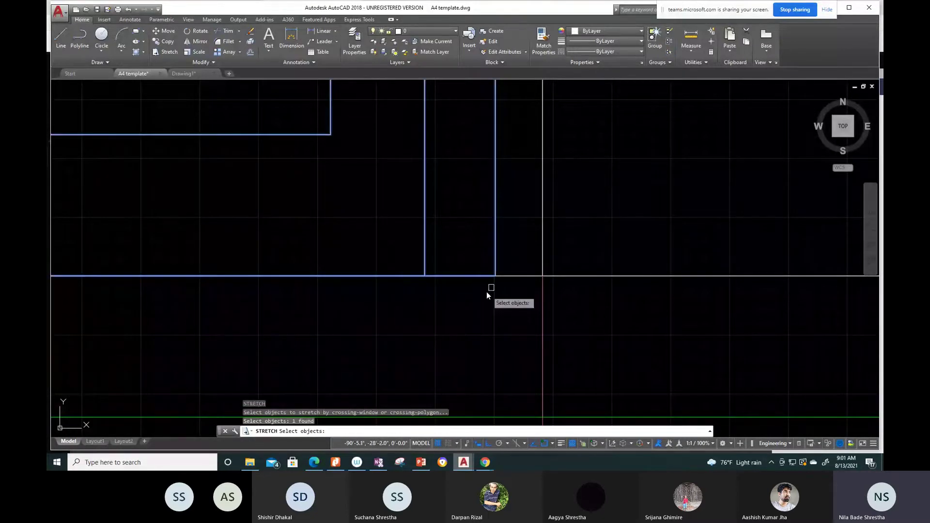
key("Return")
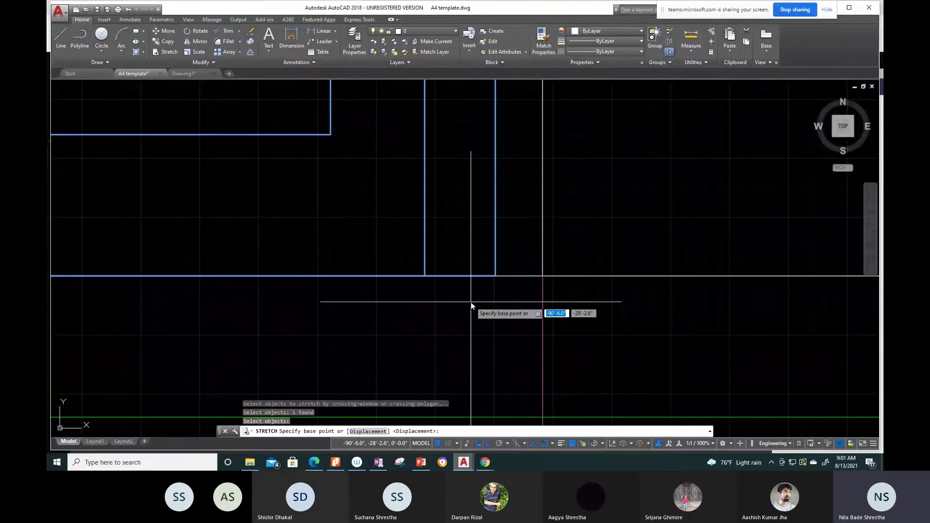
scroll(471, 305, "up", 2)
left_click(574, 271)
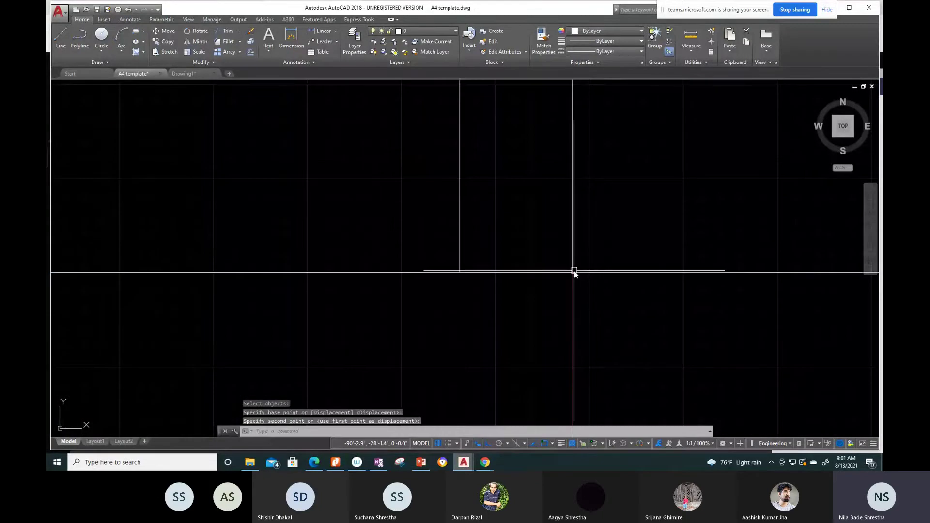
key("Escape")
scroll(612, 234, "down", 1)
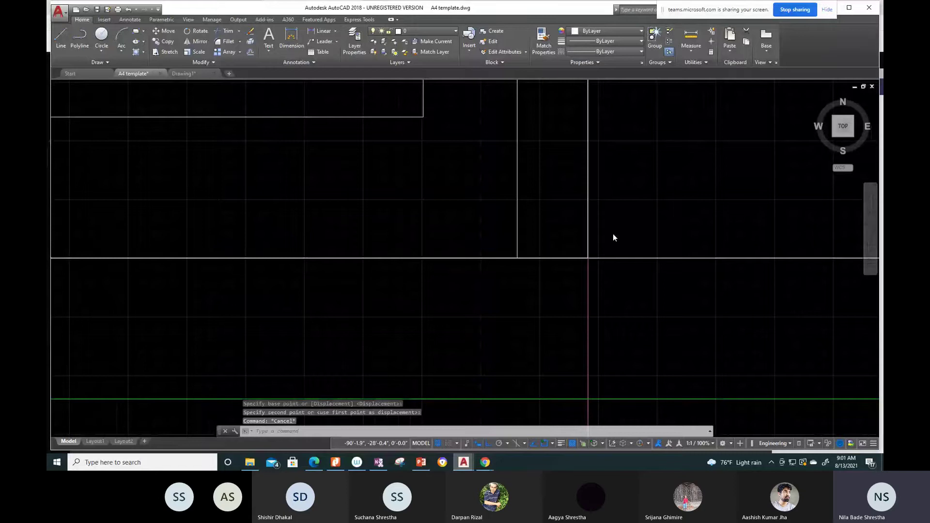
scroll(613, 234, "down", 2)
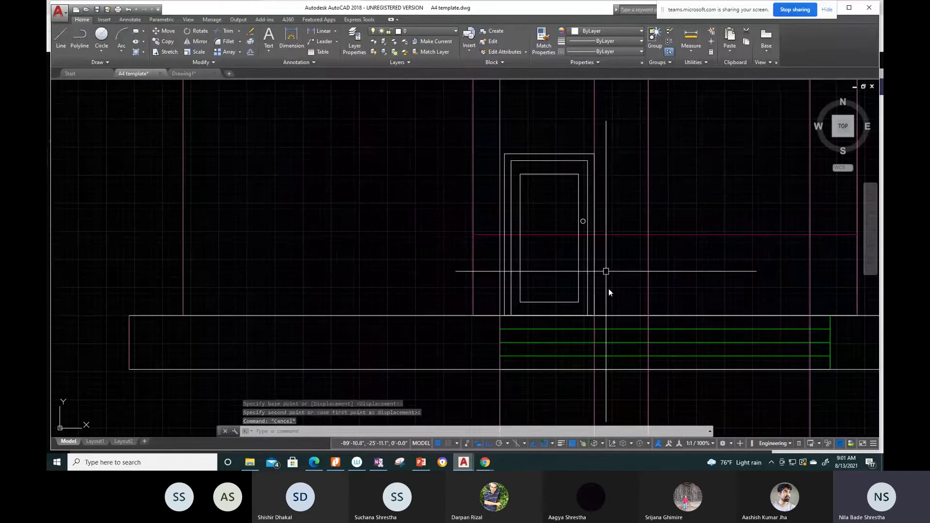
middle_click_drag(578, 239, 577, 252)
scroll(577, 252, "down", 4)
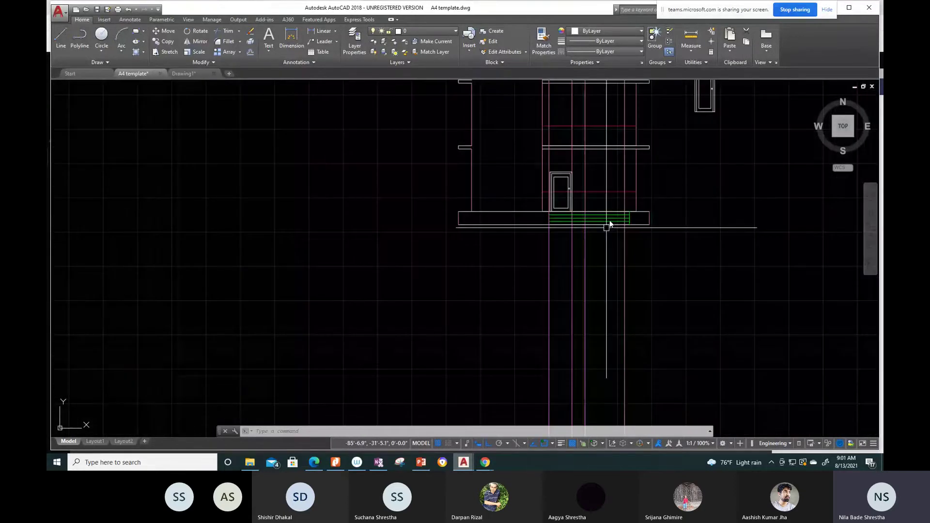
middle_click_drag(609, 224, 585, 262)
scroll(577, 261, "up", 3)
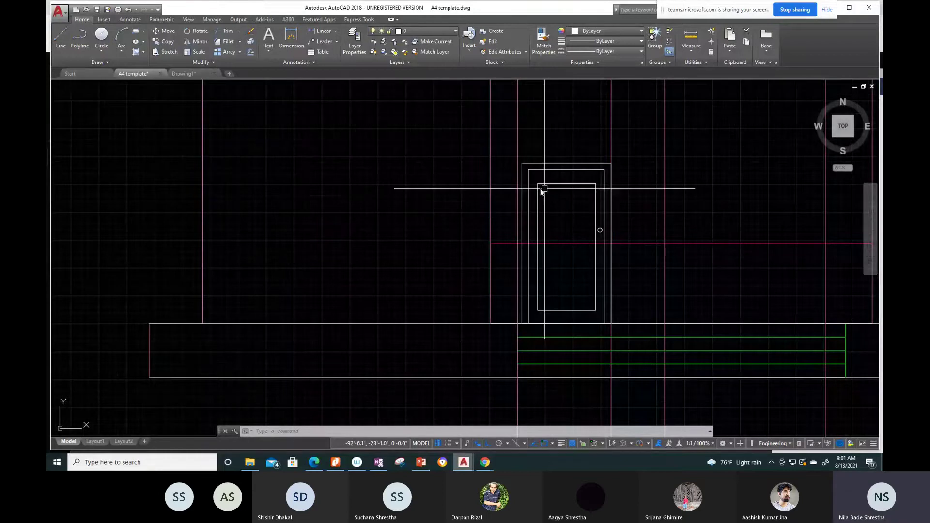
Step: Begin a linear dimension beside the door, then cancel it
middle_click_drag(545, 189, 496, 188)
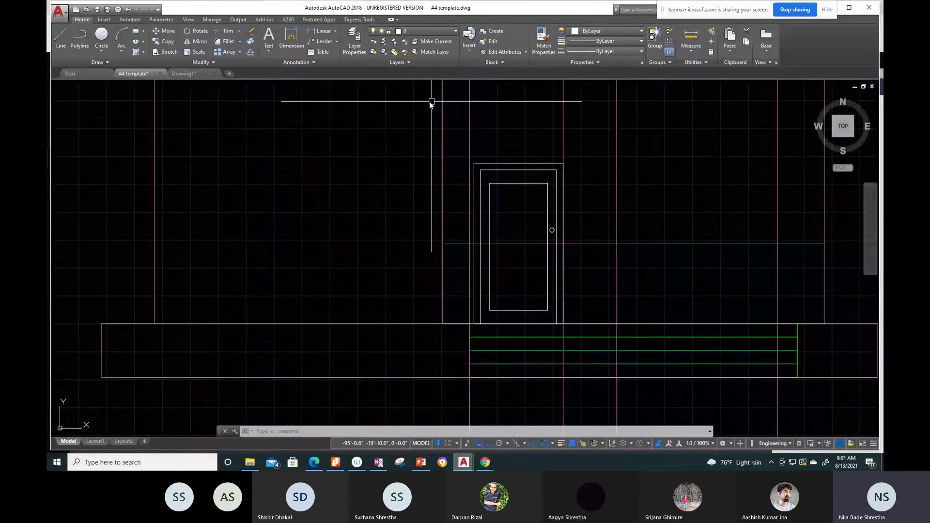
left_click(328, 32)
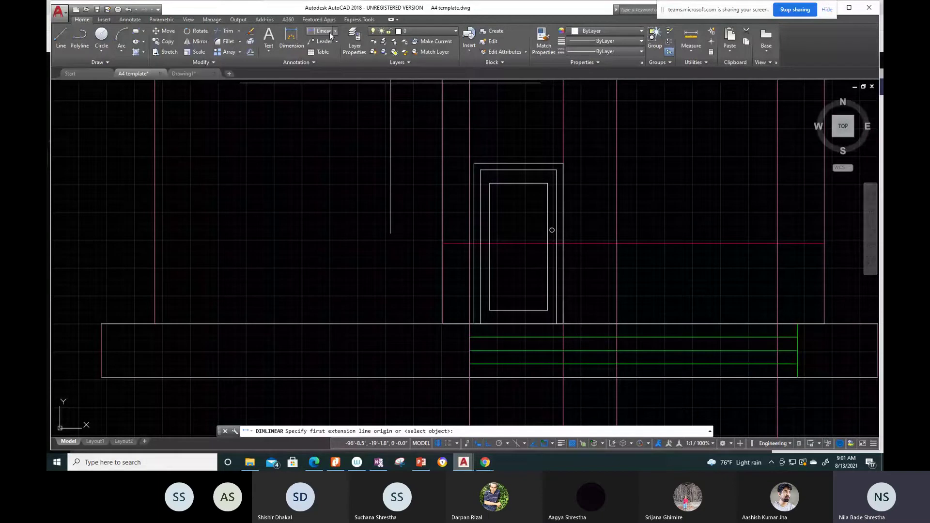
left_click(329, 32)
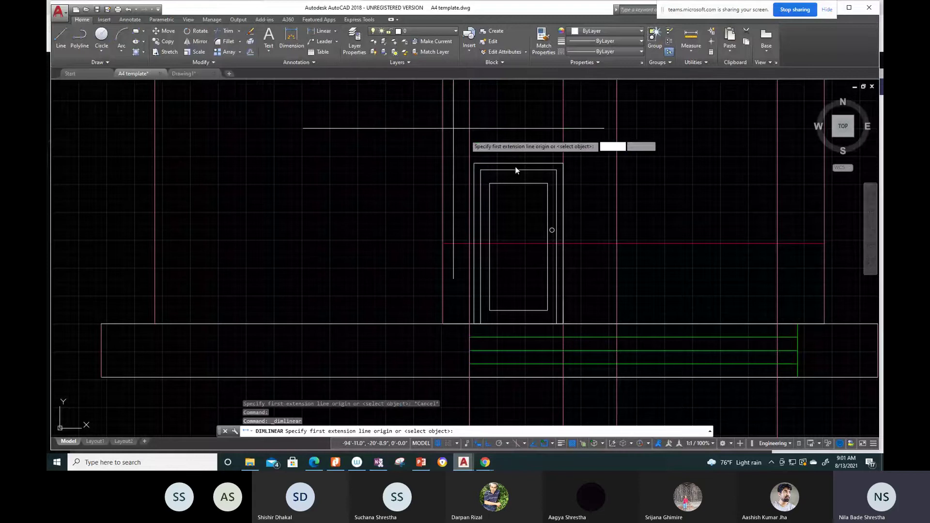
left_click(516, 169)
scroll(482, 144, "up", 2)
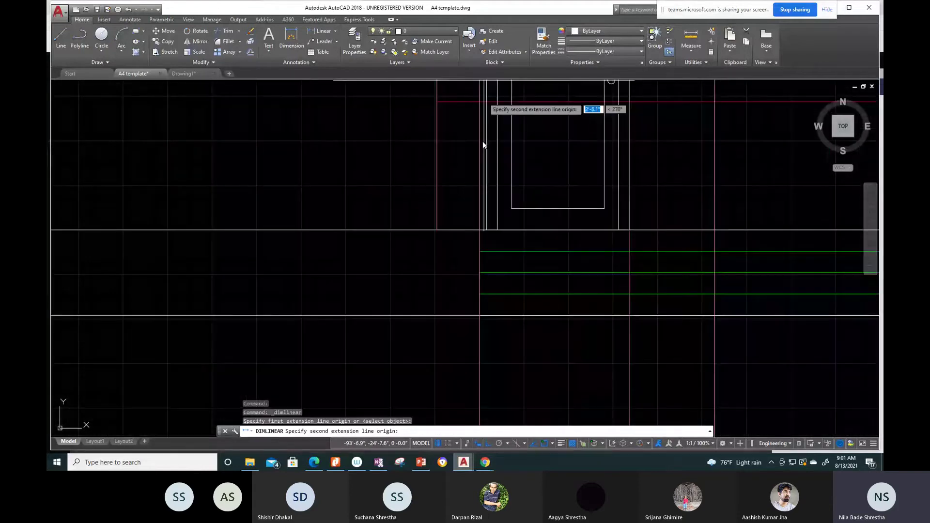
scroll(483, 144, "down", 3)
left_click(351, 170)
key("Escape")
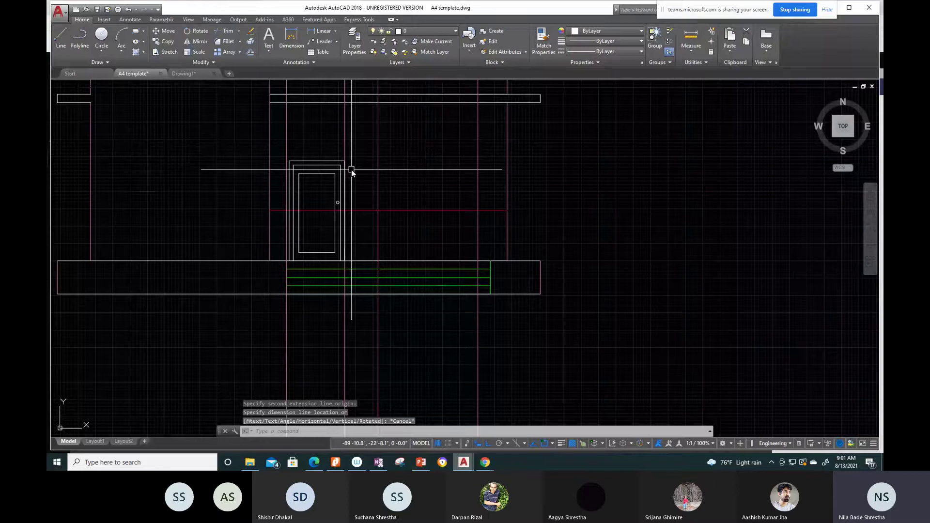
scroll(351, 170, "up", 3)
Step: Grip-stretch the door's top-left corner upward with Ortho on
left_click(347, 177)
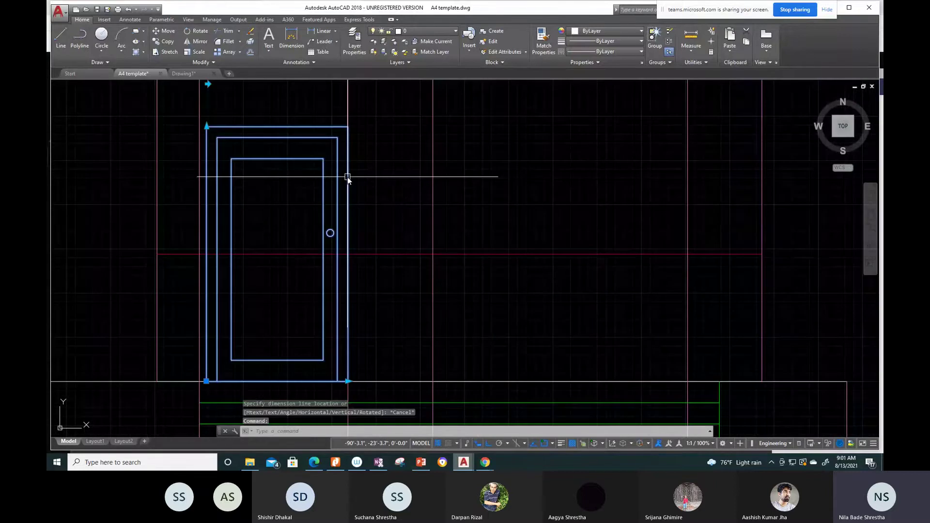
middle_click_drag(238, 125, 332, 180)
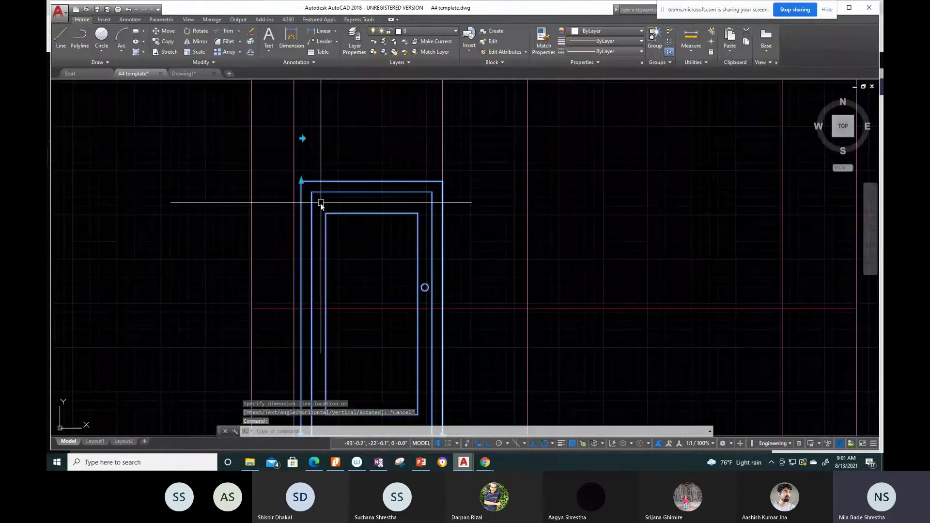
left_click(302, 181)
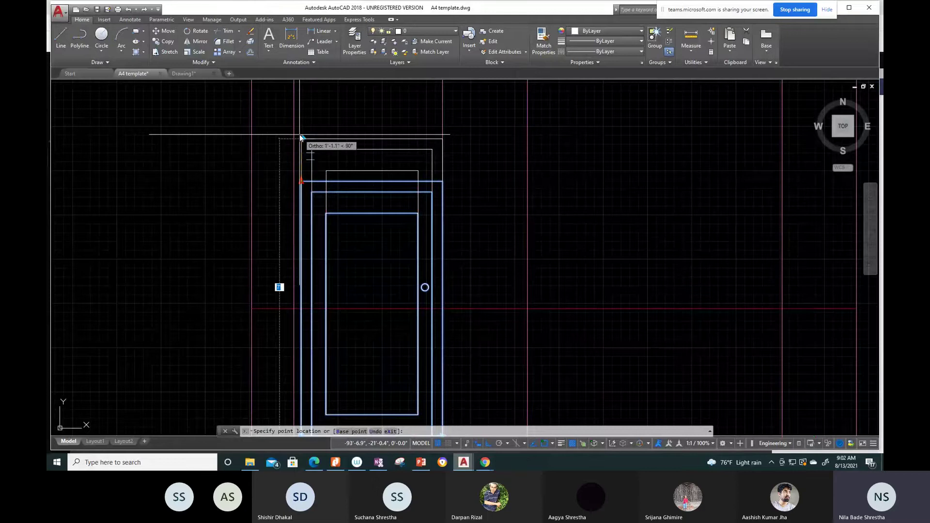
left_click(300, 136)
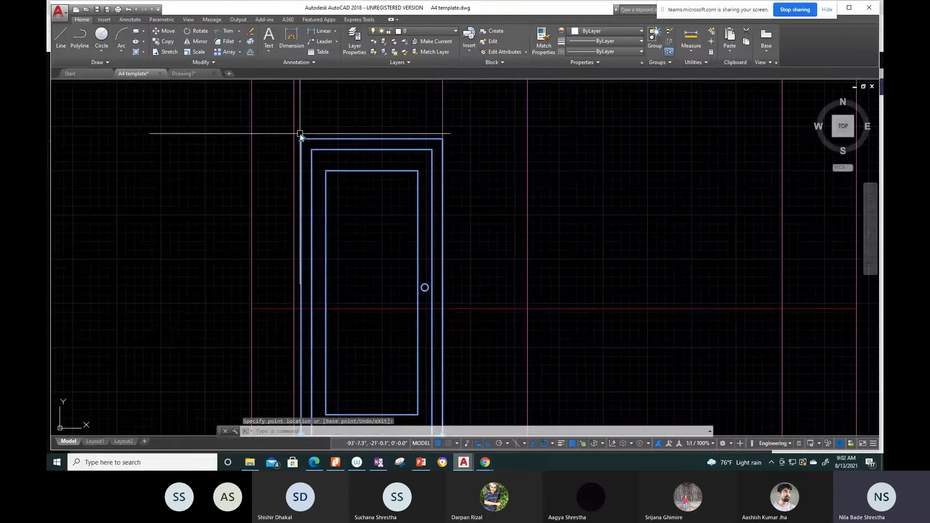
key("Escape")
scroll(487, 257, "down", 2)
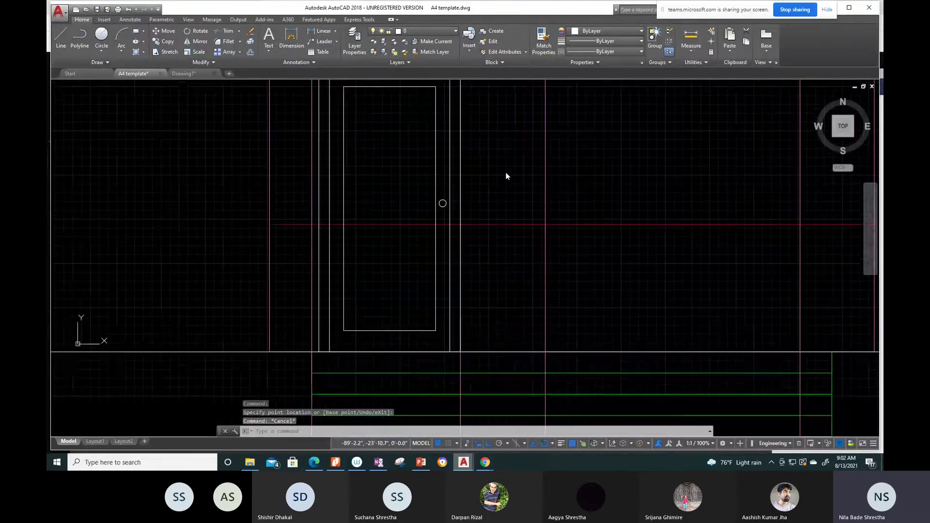
scroll(429, 264, "down", 2)
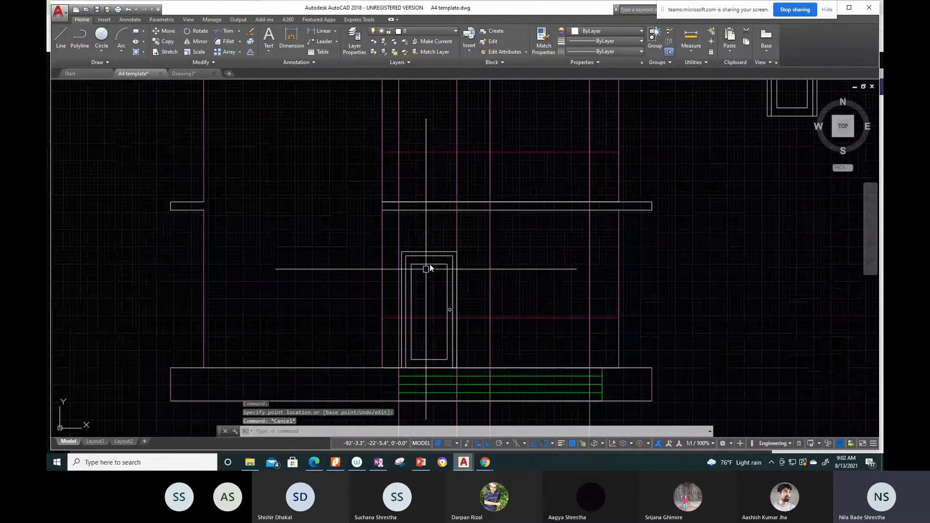
Step: Pan between the Ground Floor Plan and the front elevation to compare them
middle_click_drag(429, 267, 355, 225)
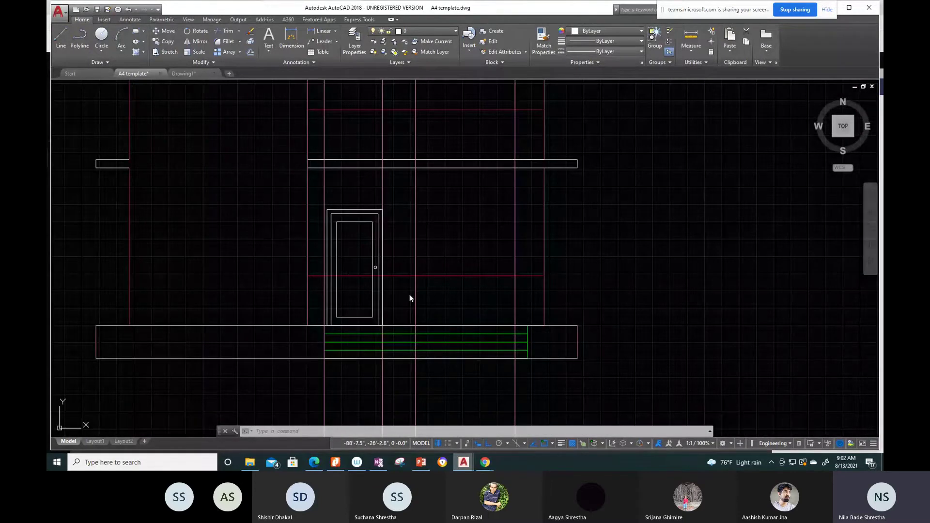
middle_click_drag(363, 285, 380, 241)
scroll(488, 249, "down", 5)
mouse_move(487, 249)
middle_mouse_down()
mouse_move(439, 384)
mouse_move(419, 294)
middle_mouse_up()
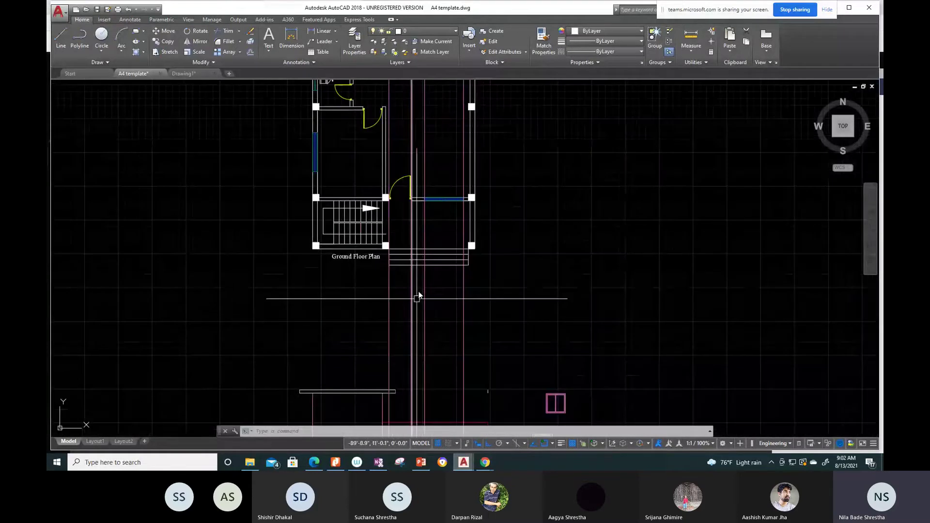
middle_click_drag(417, 230, 422, 274)
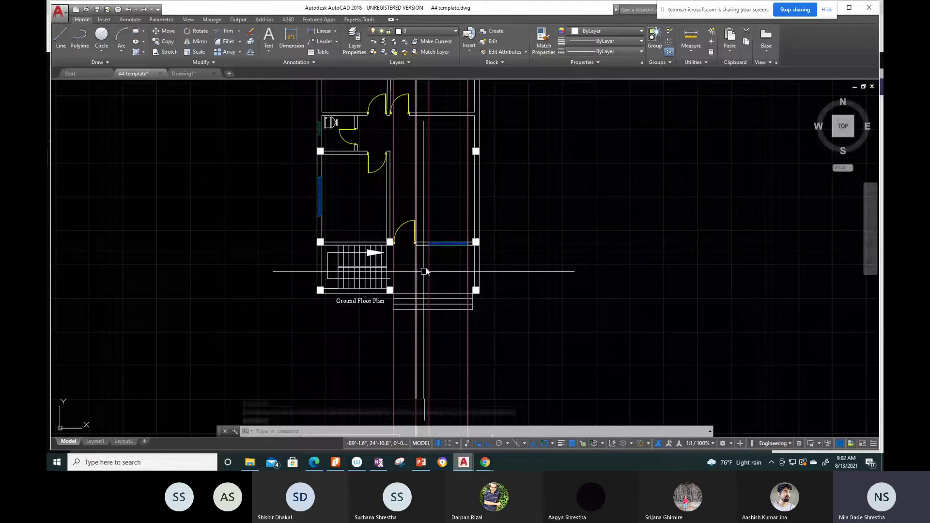
scroll(419, 270, "down", 2)
mouse_move(395, 252)
middle_mouse_down()
mouse_move(379, 218)
mouse_move(377, 102)
middle_mouse_up()
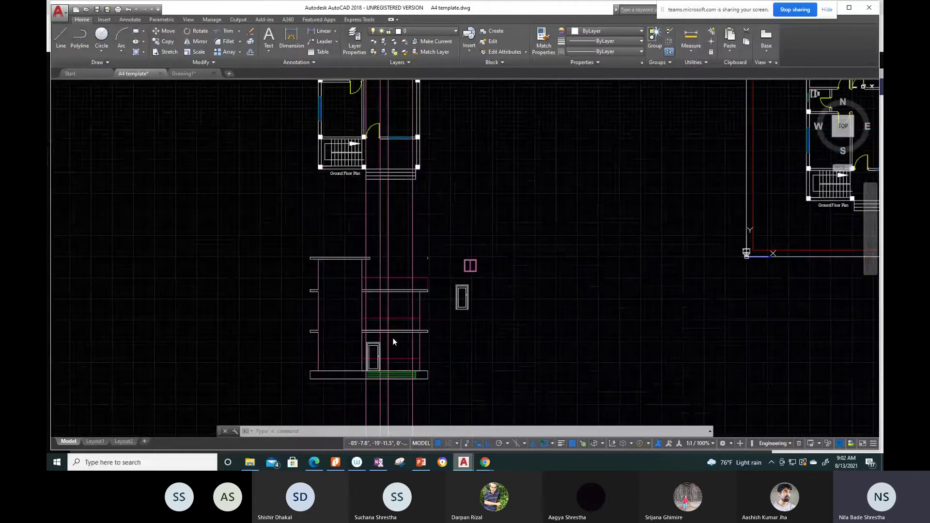
scroll(393, 338, "up", 4)
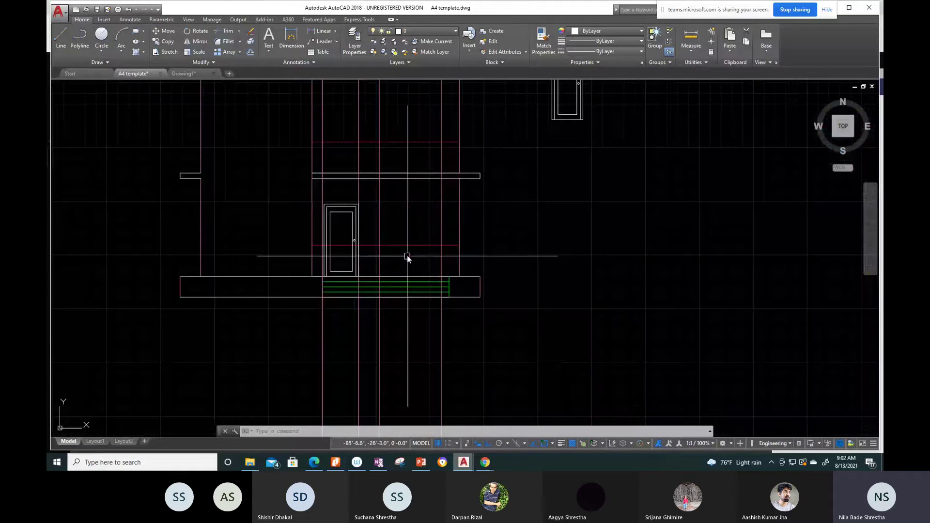
Step: Delete the red verandah line crossing the elevation beside the door
left_click(408, 247)
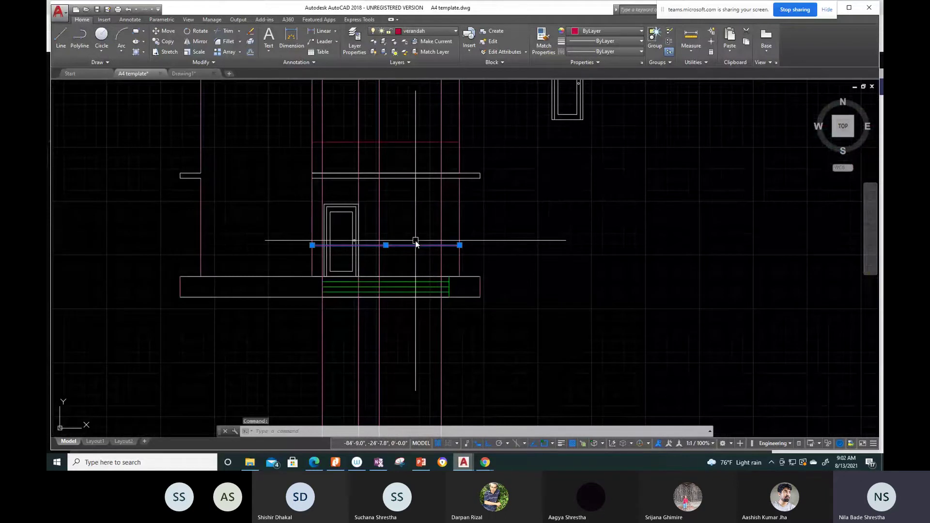
key("Delete")
scroll(415, 244, "down", 4)
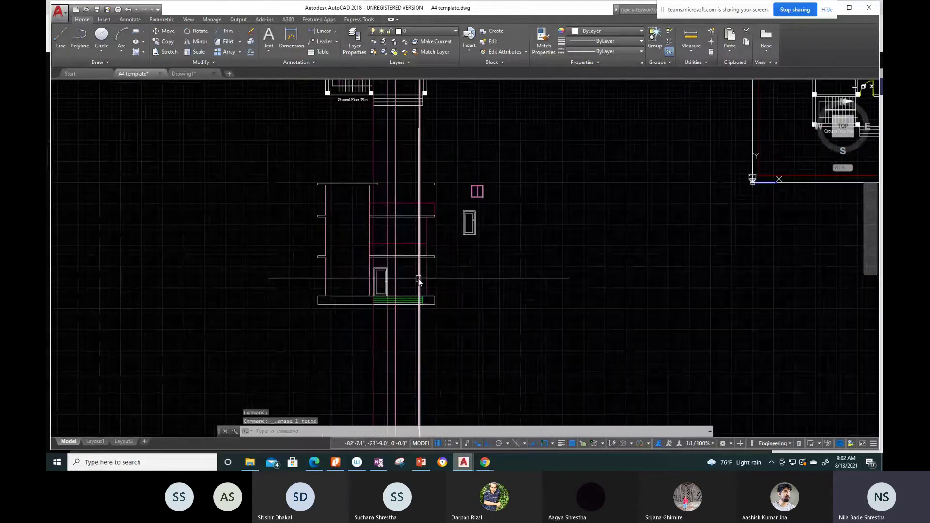
middle_click_drag(419, 280, 414, 364)
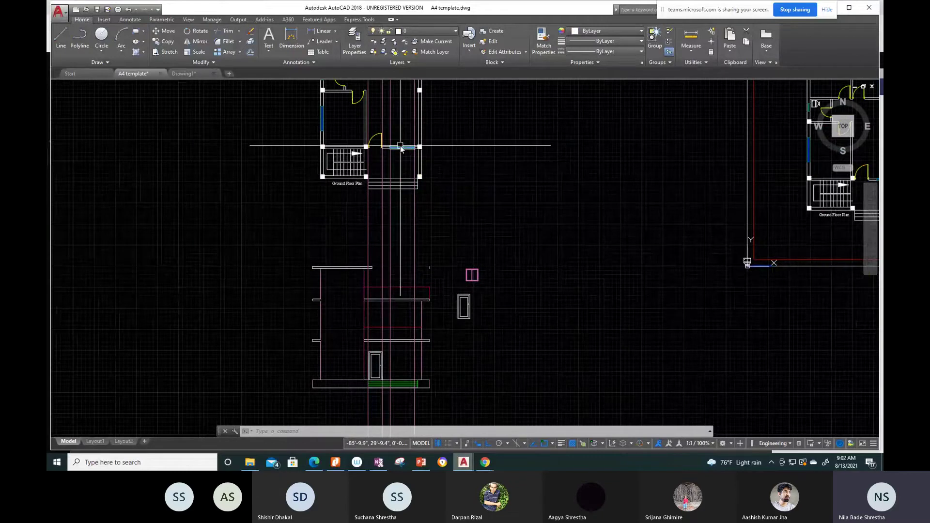
middle_click_drag(405, 368, 392, 343)
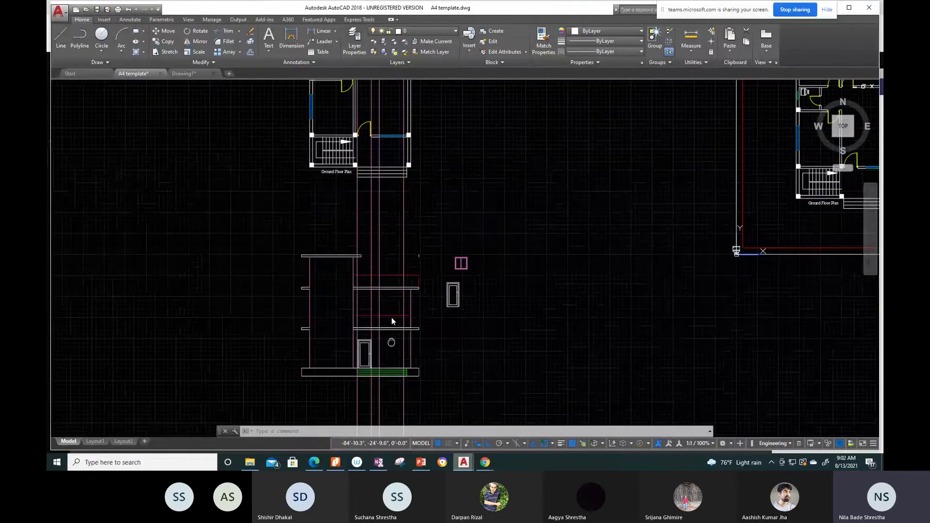
scroll(392, 321, "up", 2)
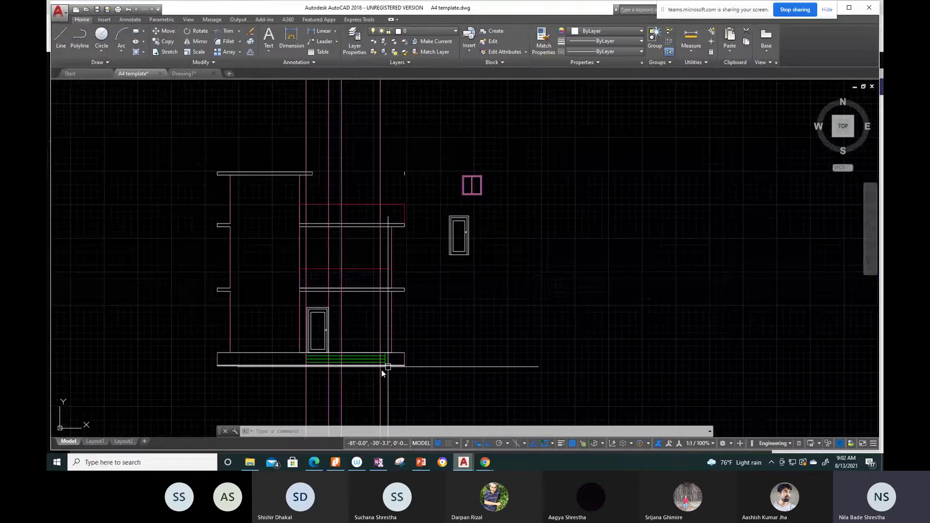
scroll(382, 370, "up", 3)
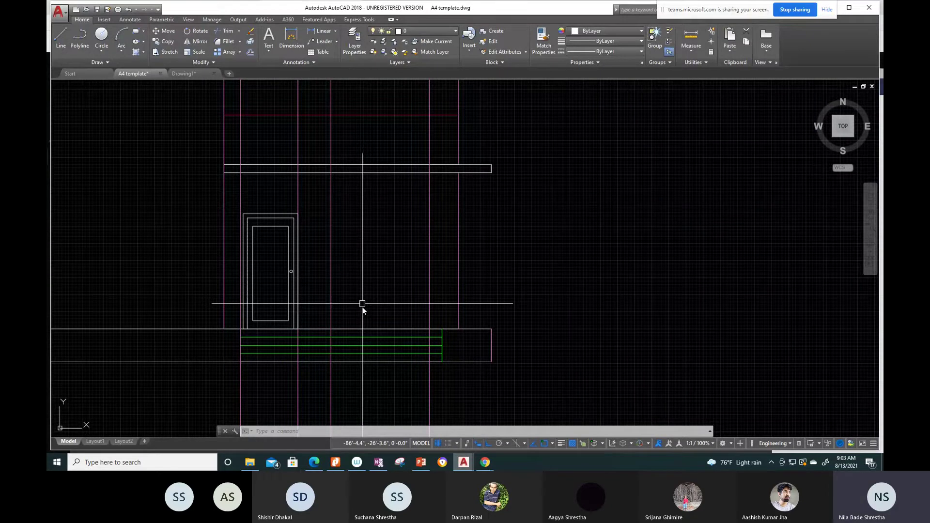
Step: Start a line on the plinth's top edge, then cancel it
key("Delete")
key("Escape")
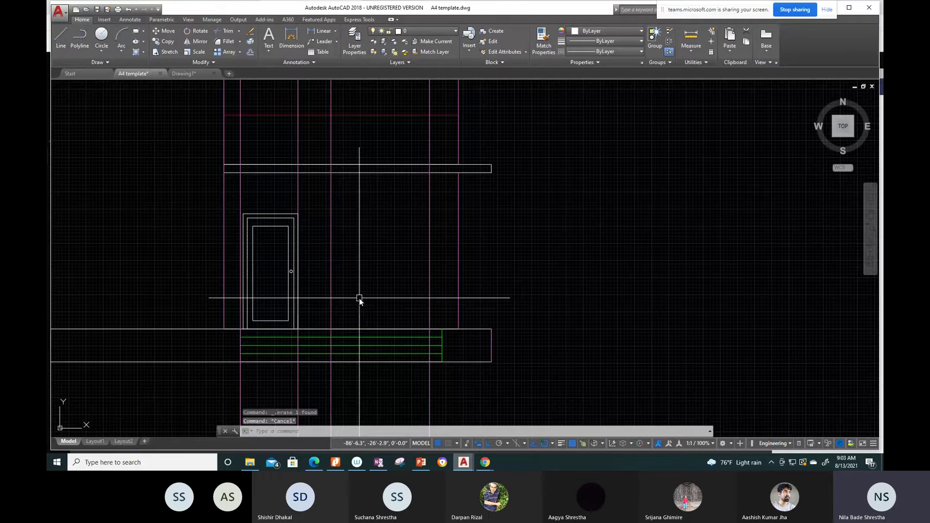
key("l")
key("Return")
scroll(340, 329, "up", 4)
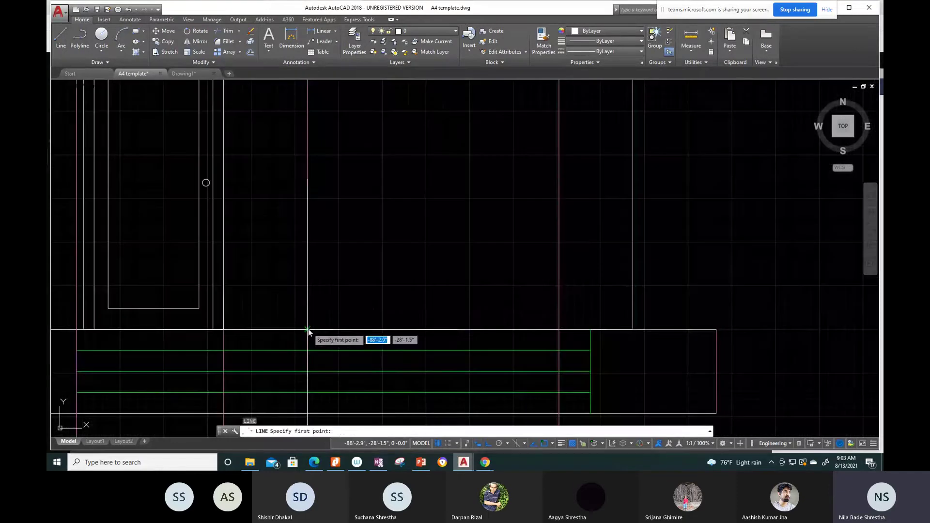
left_click(308, 329)
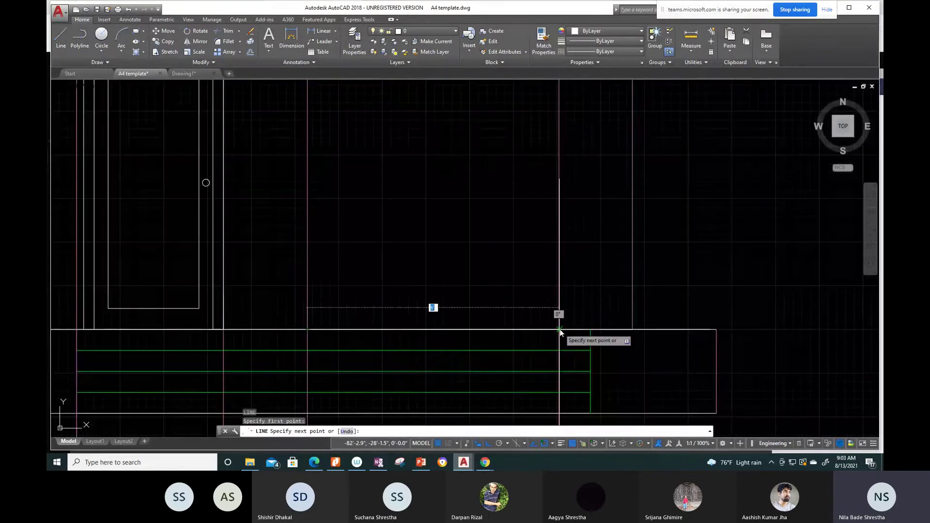
key("Escape")
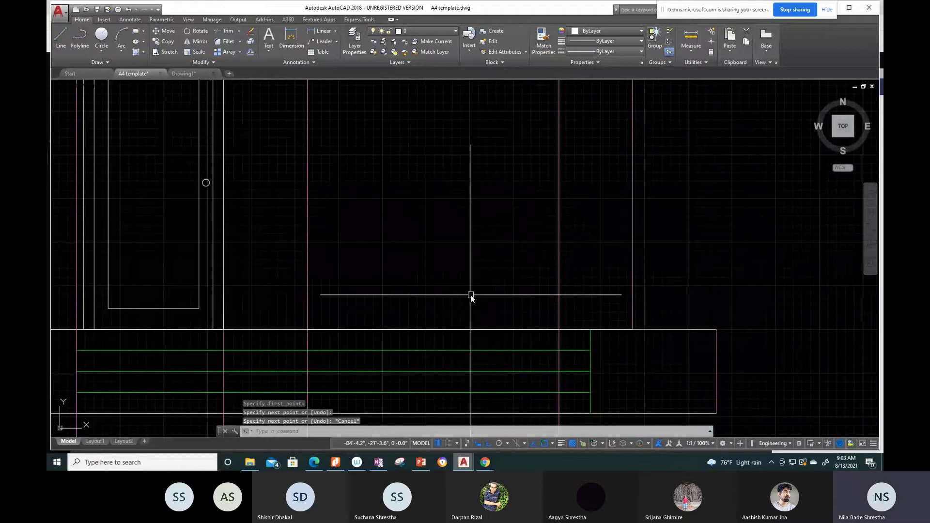
Step: Offset the plinth line 2 units upward as a guide line
type("o")
key("Return")
type("2")
key("Return")
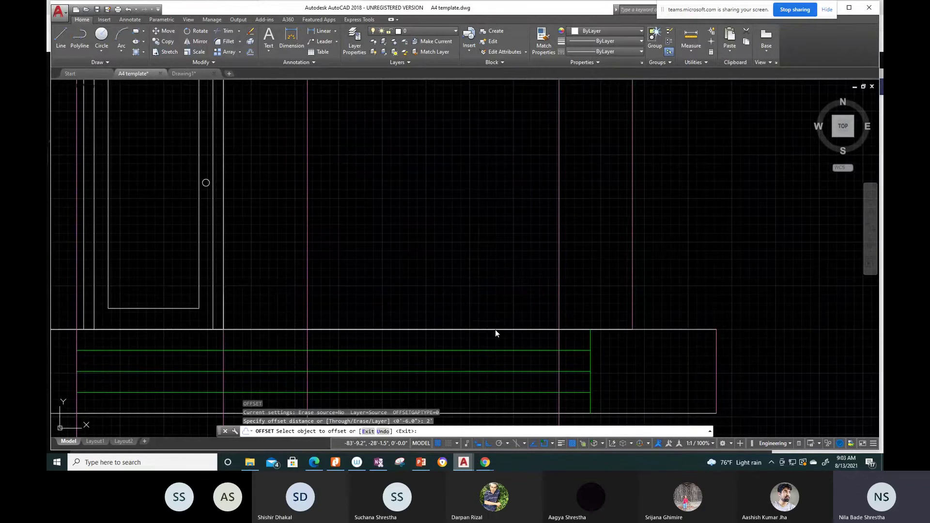
left_click(495, 330)
left_click(502, 275)
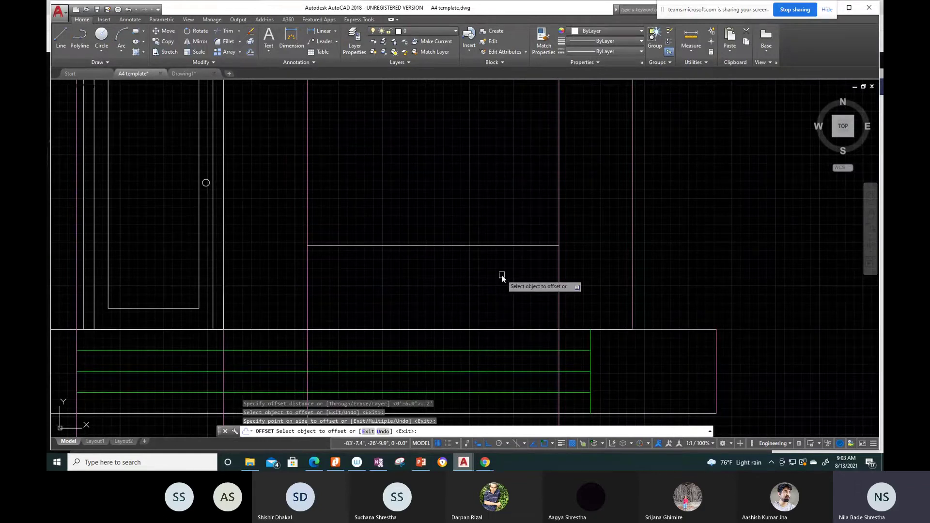
key("Escape")
Step: Delete the unwanted object above the plinth line
middle_click_drag(436, 340, 469, 269)
left_click(469, 270)
key("Delete")
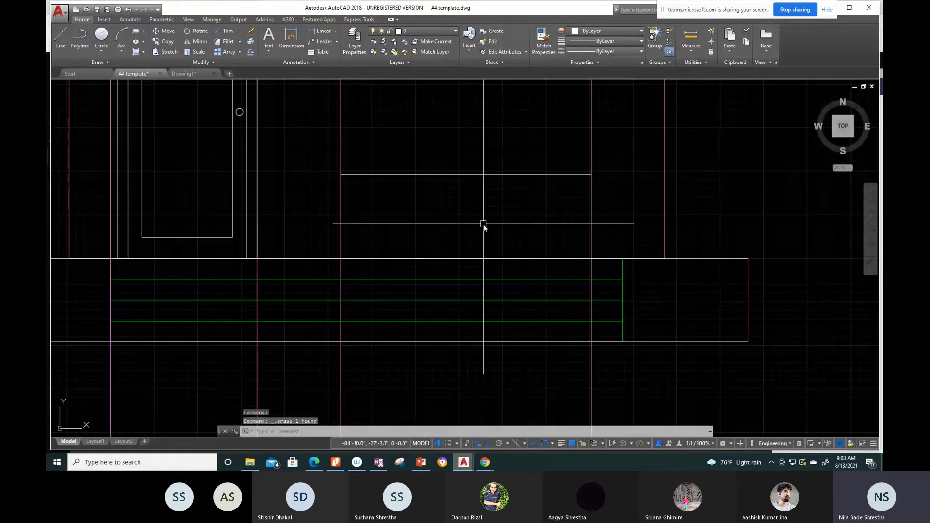
scroll(408, 278, "down", 5)
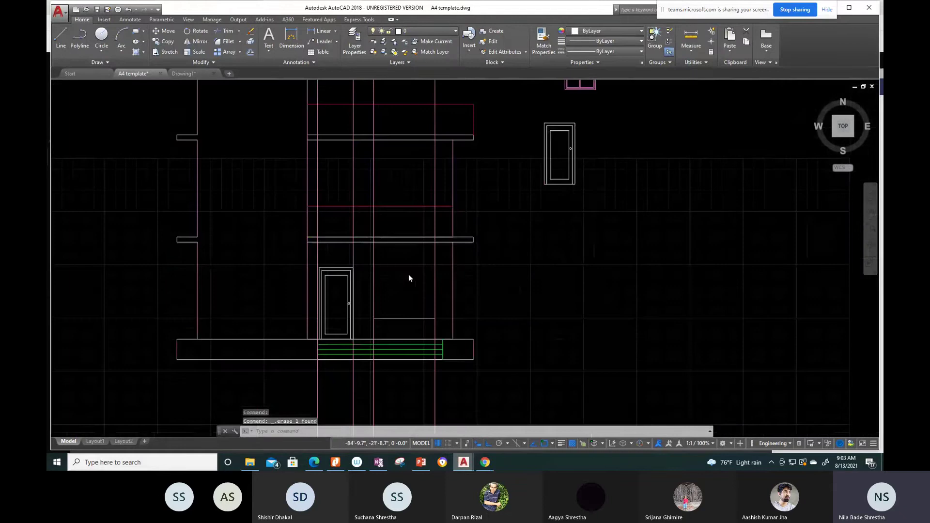
scroll(612, 261, "up", 4)
type("co")
key("Return")
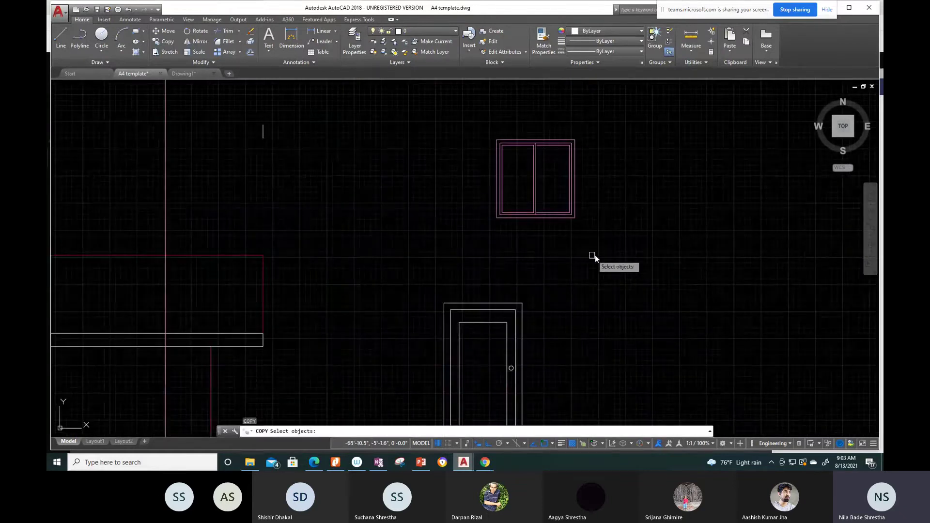
Step: Window-select the floor plan's sliding window block, using its corner as base point
left_click(619, 251)
left_click(466, 109)
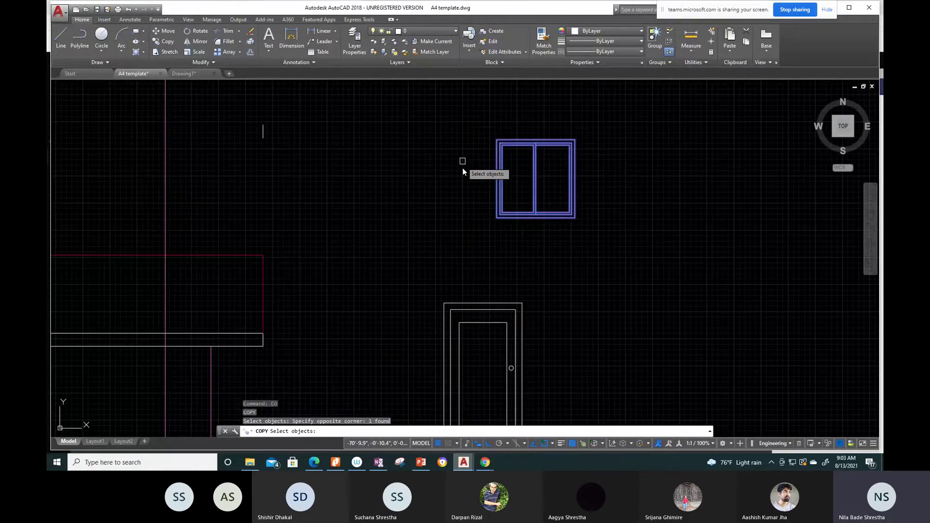
key("Return")
scroll(508, 218, "up", 5)
left_click(452, 219)
scroll(449, 219, "down", 5)
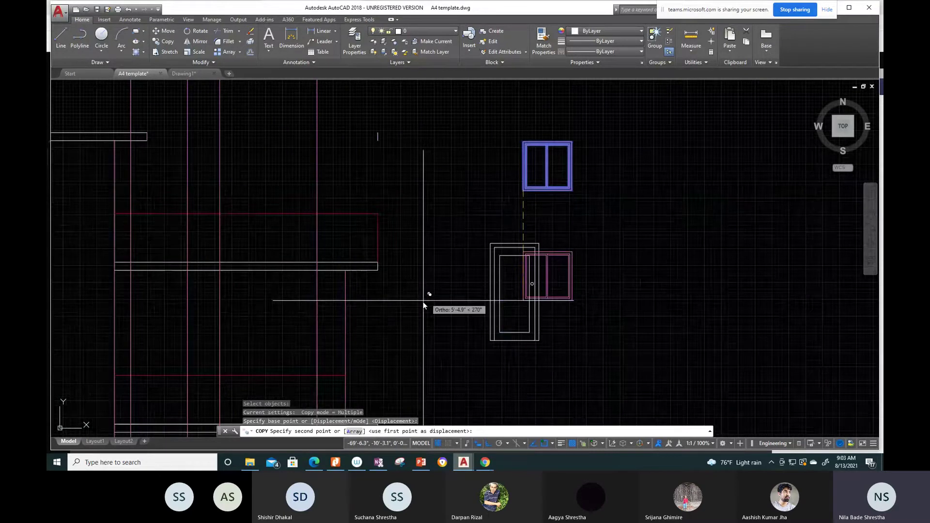
Step: Turn Ortho off and place the window copy on the elevation's guide line
middle_click_drag(378, 436, 431, 301)
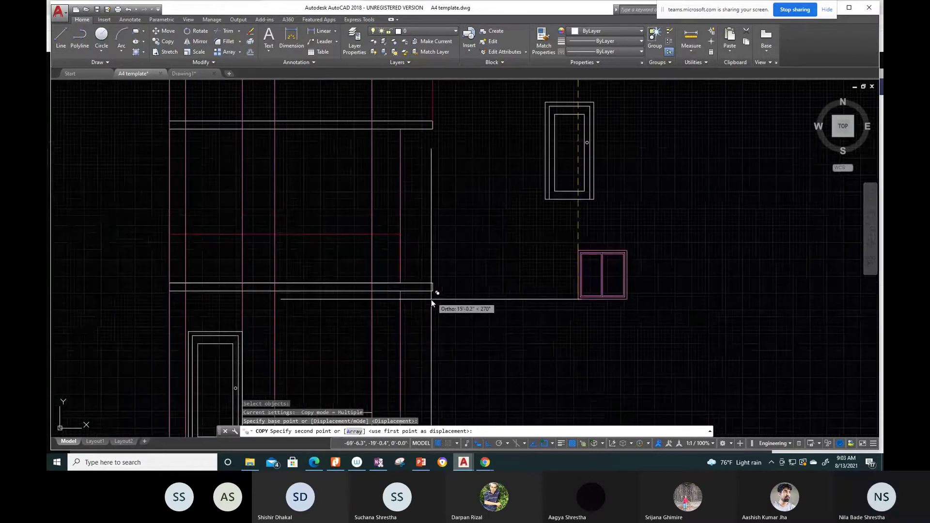
scroll(431, 299, "down", 6)
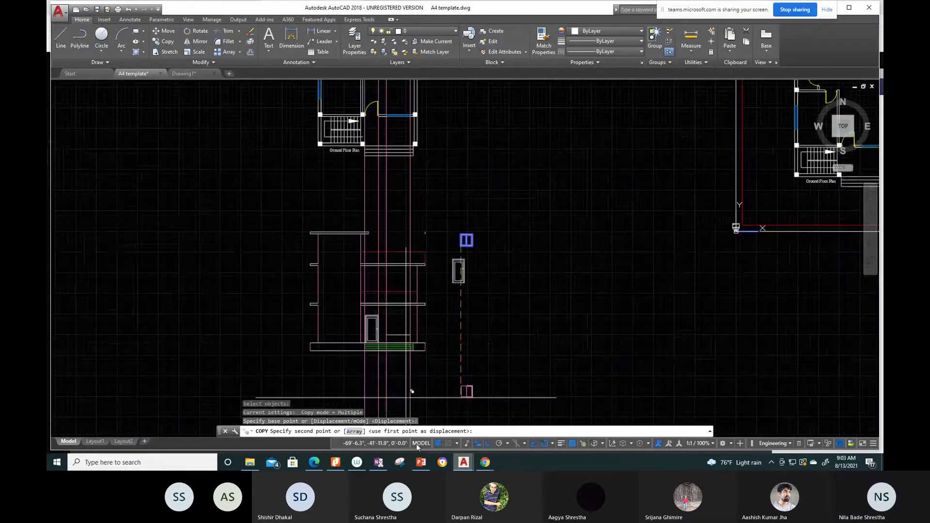
left_click(438, 424)
mouse_move(485, 462)
key("alt+Tab")
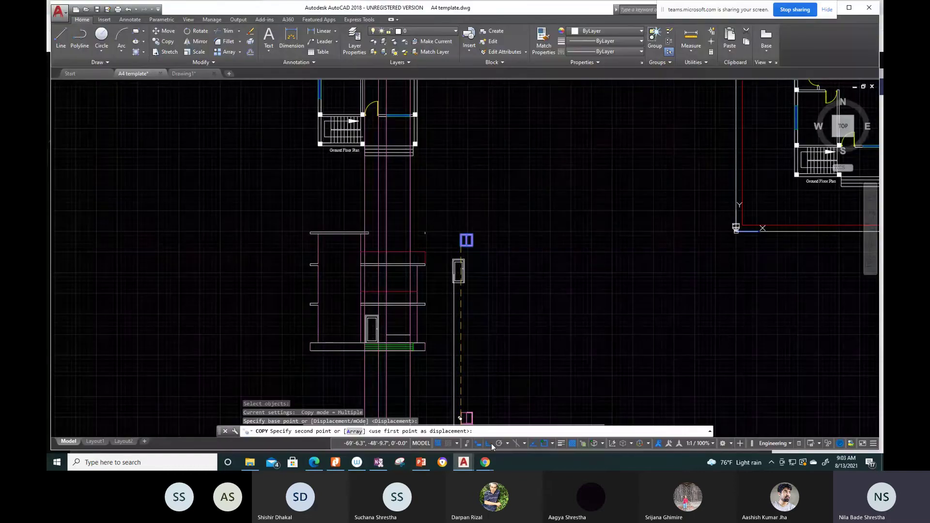
left_click(492, 443)
mouse_move(460, 339)
middle_mouse_down()
mouse_move(400, 161)
mouse_move(279, 370)
middle_mouse_up()
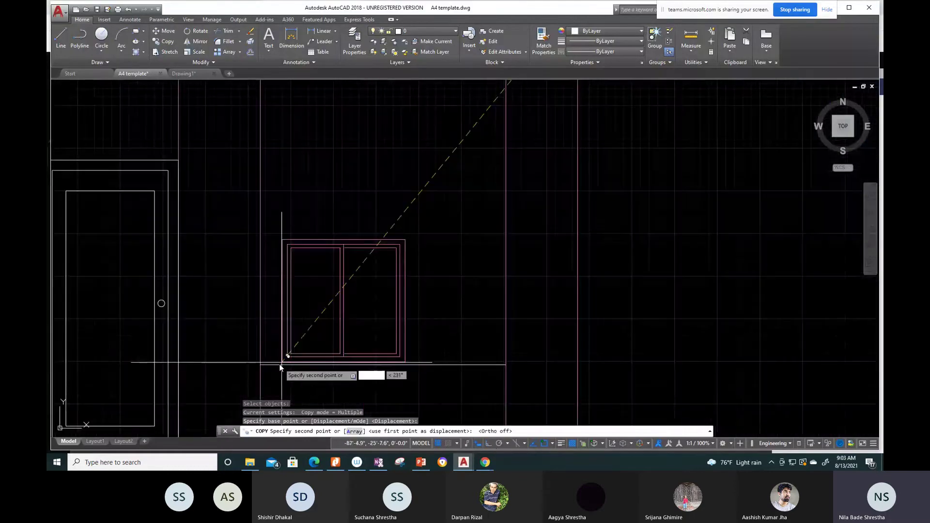
left_click(260, 367)
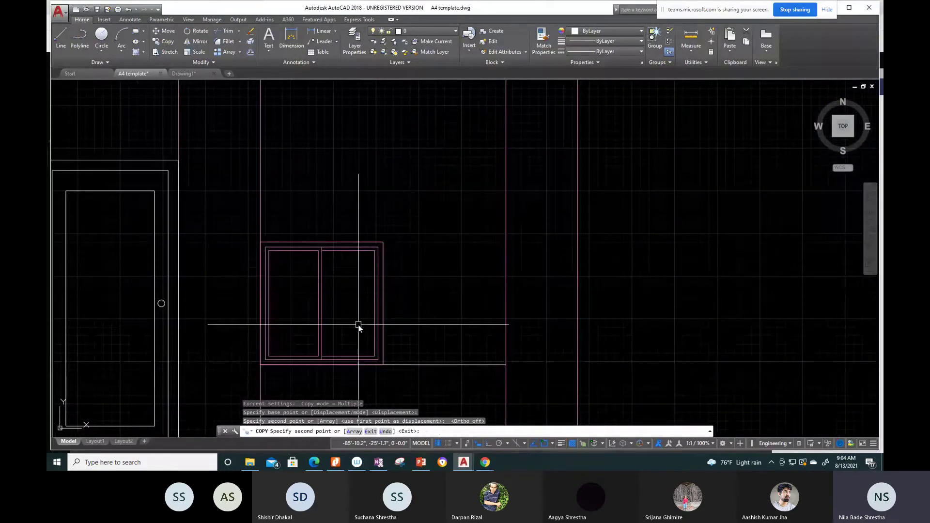
key("Escape")
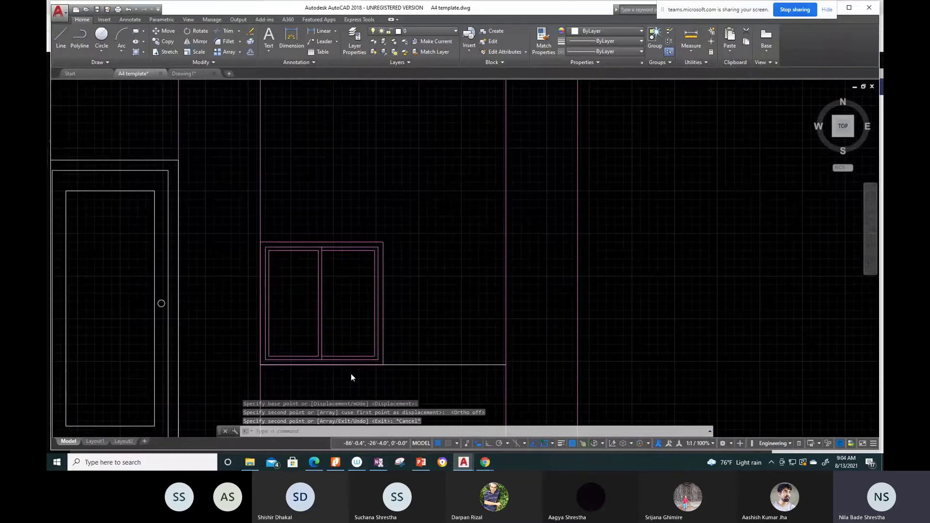
scroll(351, 373, "up", 2)
middle_click_drag(378, 376, 341, 272)
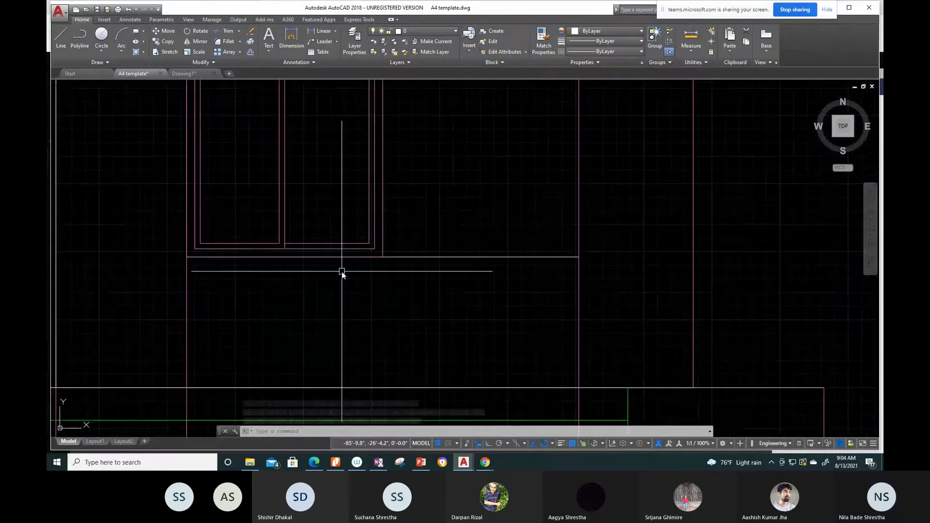
scroll(342, 272, "up", 2)
left_click(383, 250)
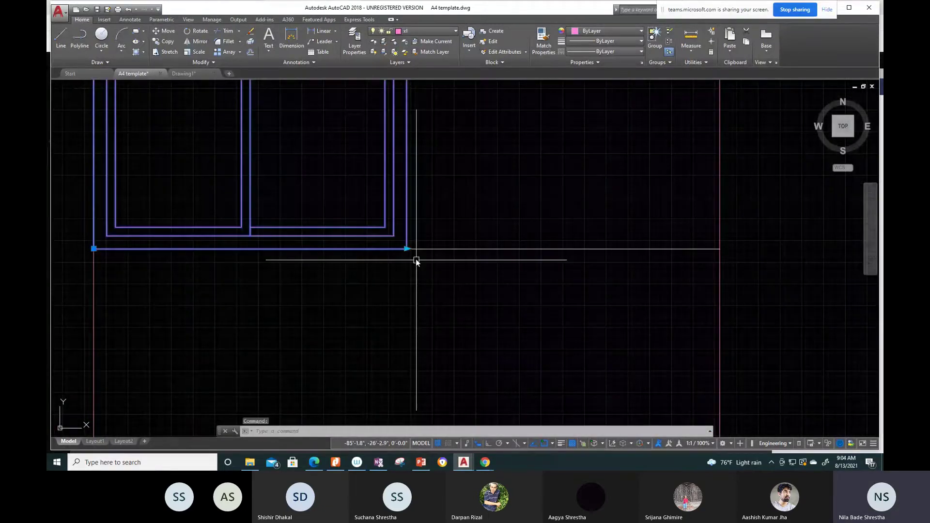
left_click(407, 249)
left_click(407, 250)
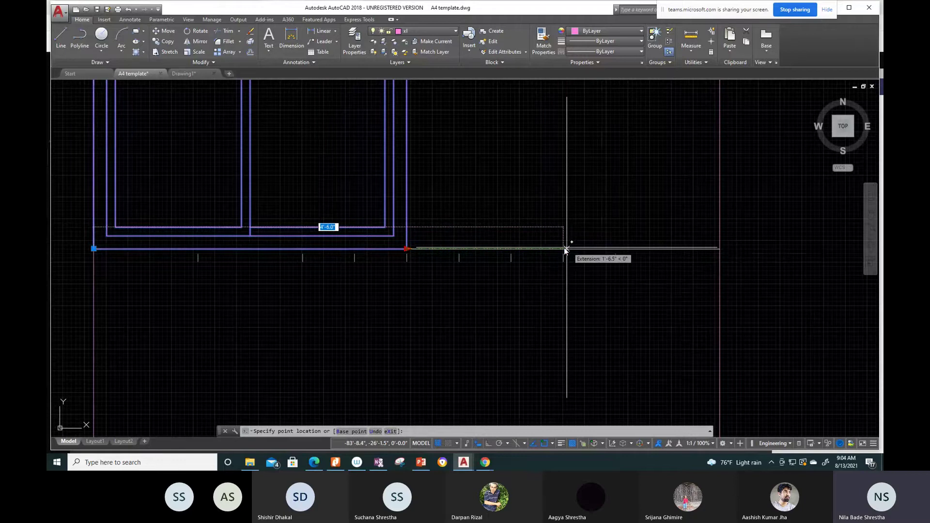
type("5")
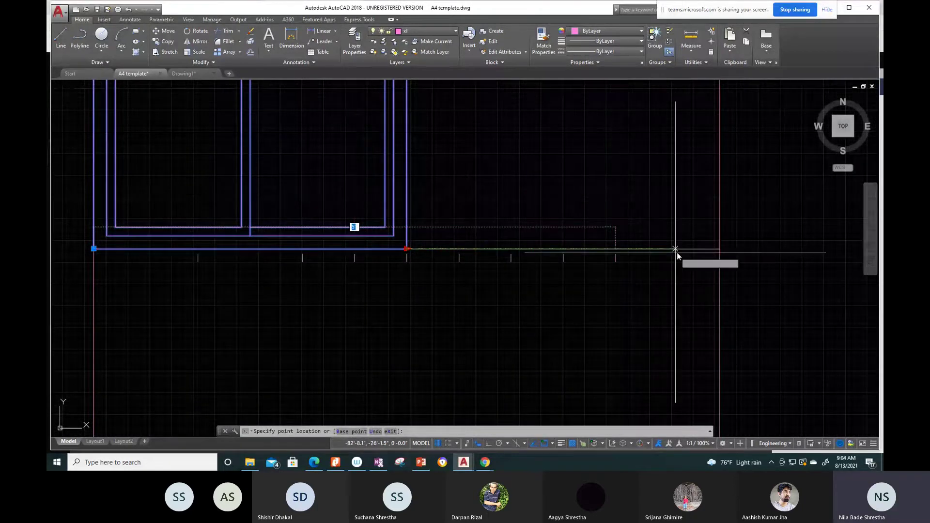
left_click(719, 249)
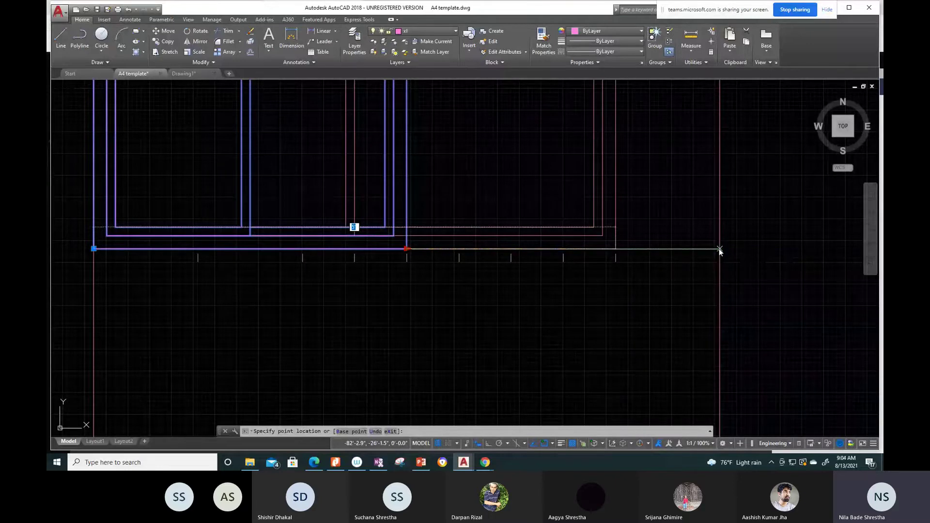
key("Return")
scroll(618, 242, "down", 3)
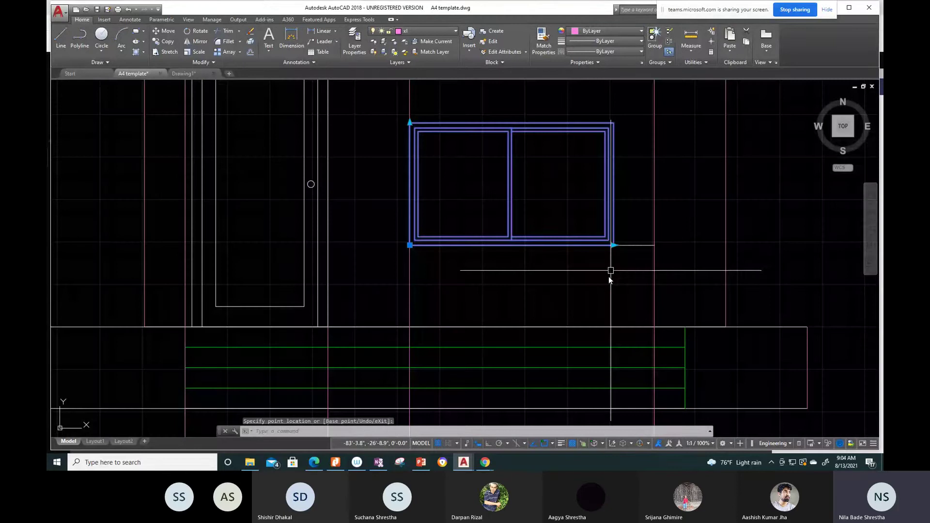
scroll(611, 248, "up", 3)
left_click(622, 239)
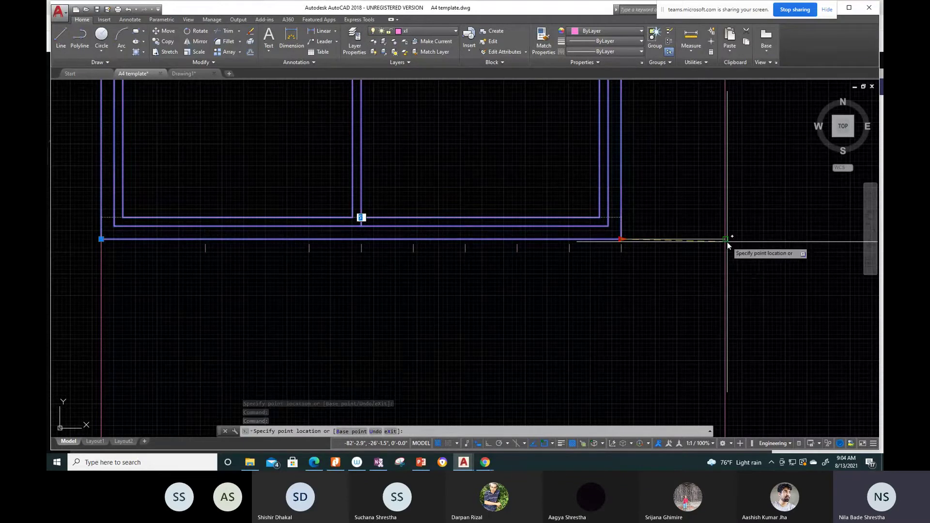
key("Escape")
key("Escape")
scroll(548, 230, "down", 4)
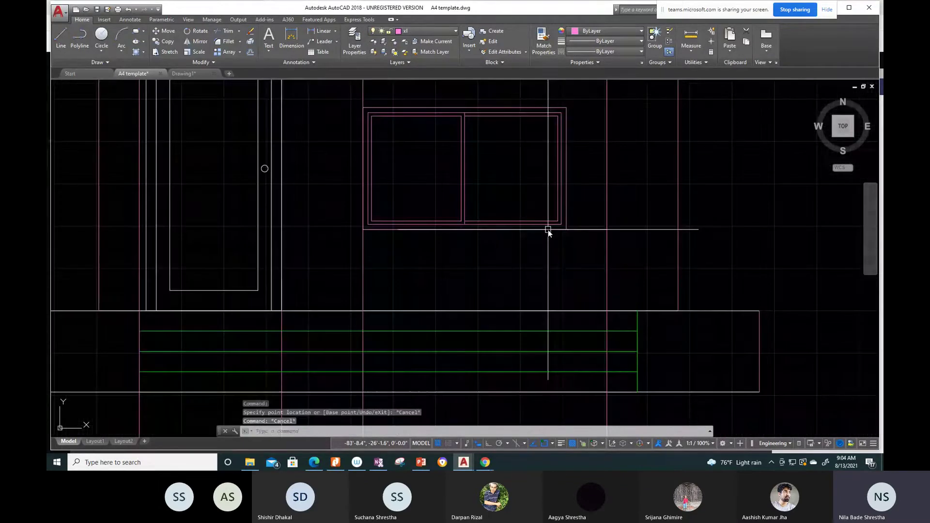
middle_click_drag(548, 230, 540, 280)
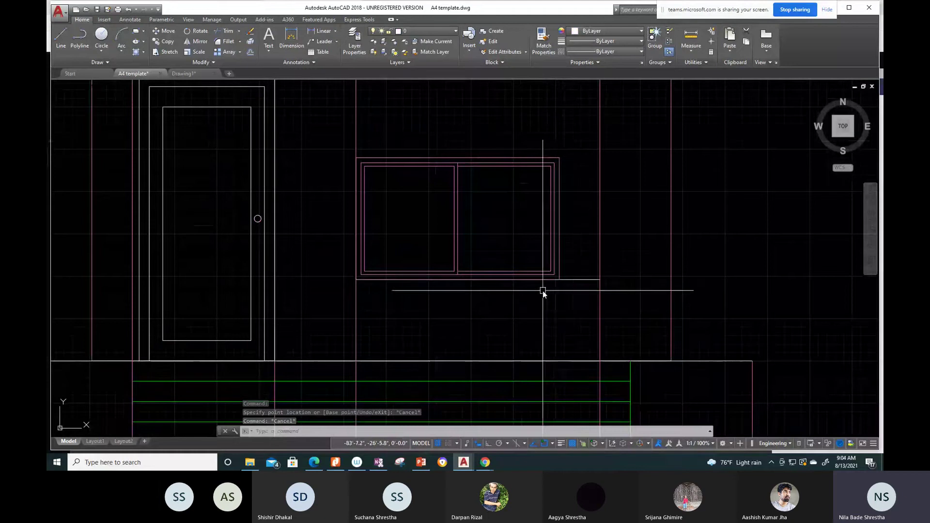
type("s")
key("Return")
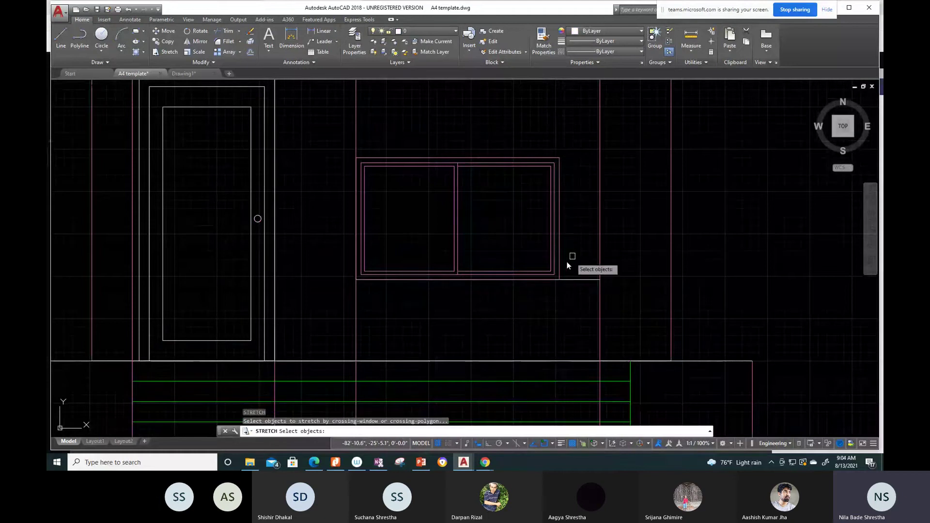
left_click(562, 261)
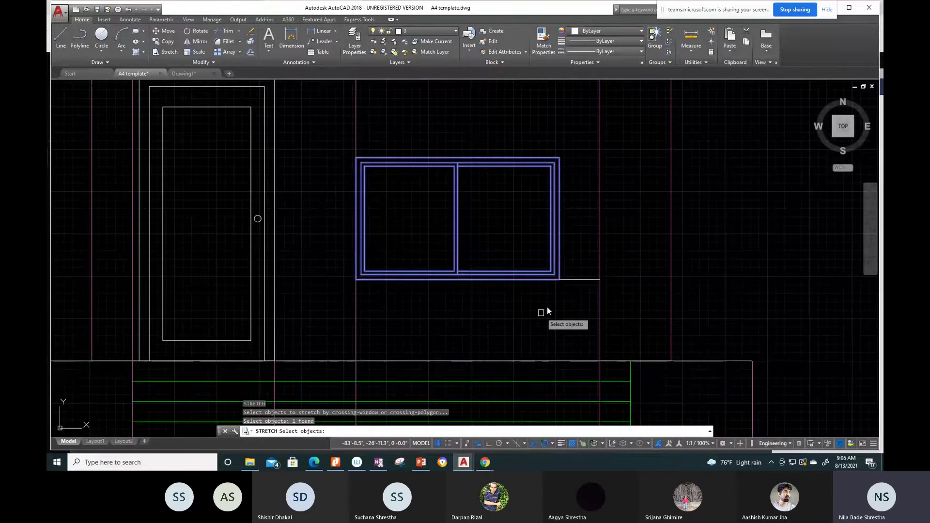
scroll(557, 293, "up", 3)
key("Return")
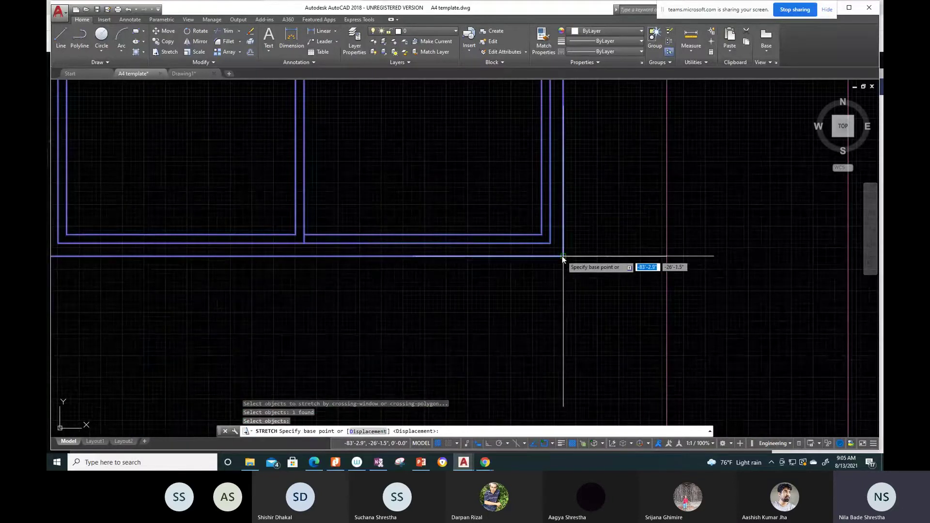
left_click(563, 256)
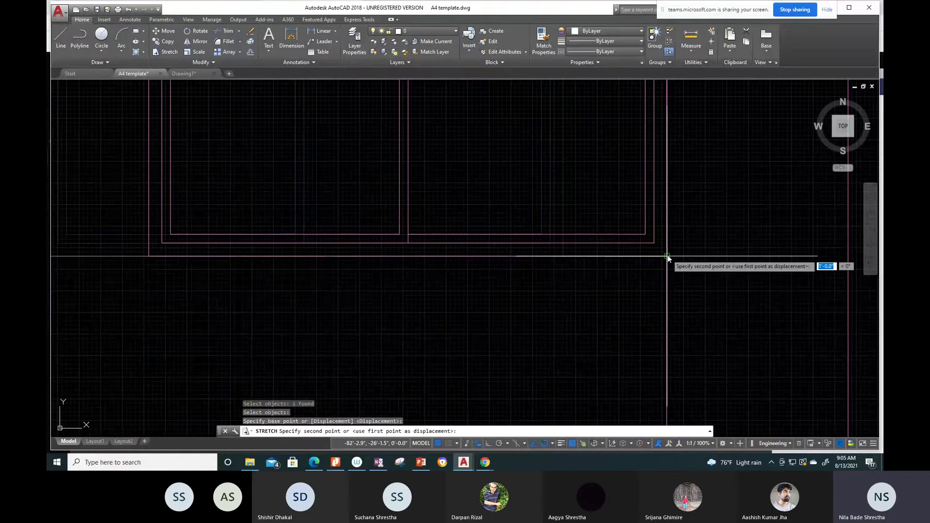
left_click(667, 256)
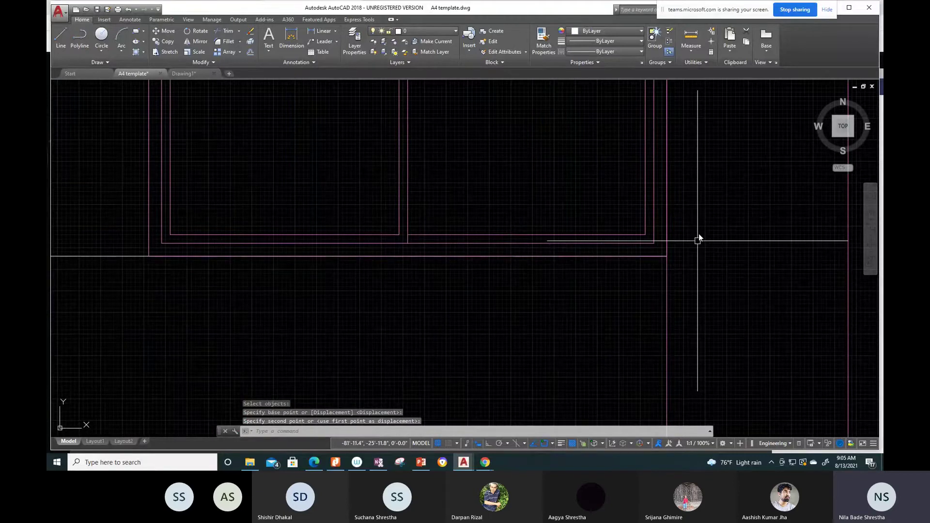
key("Escape")
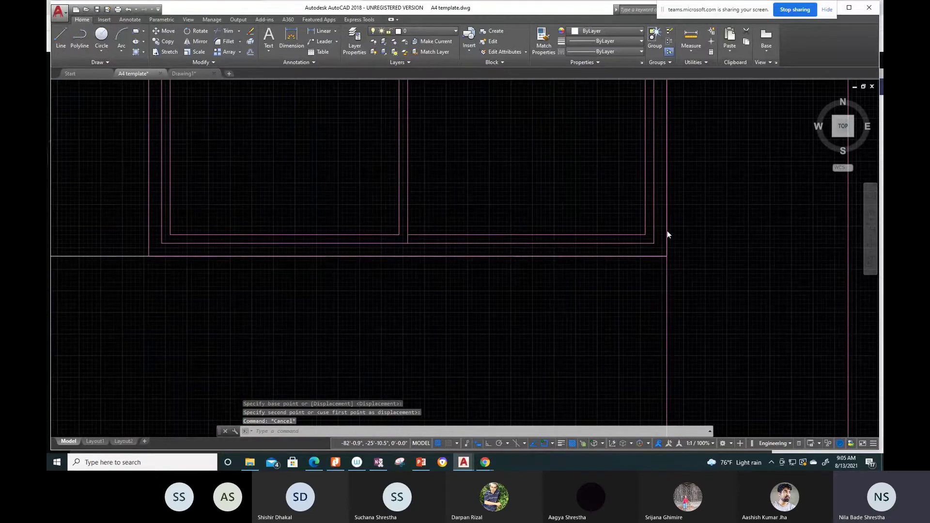
scroll(601, 233, "down", 8)
middle_click_drag(568, 227, 531, 255)
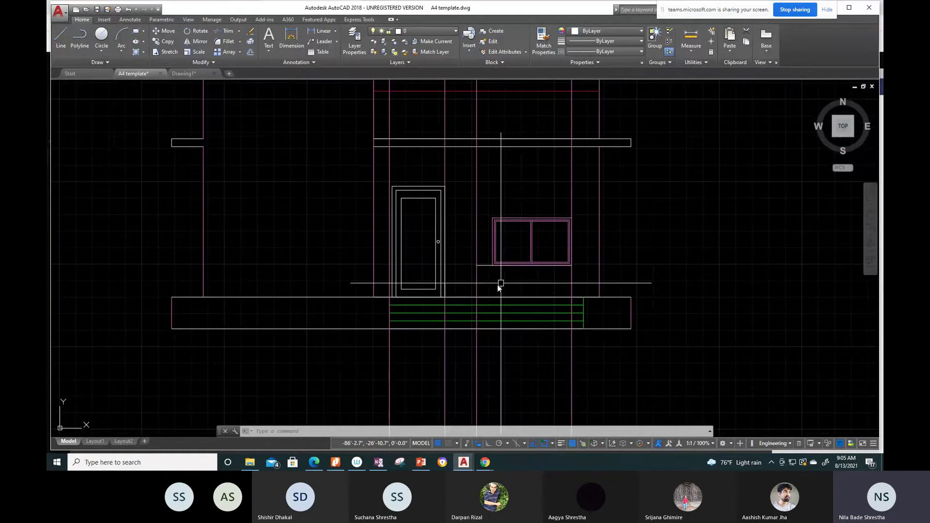
scroll(499, 231, "up", 2)
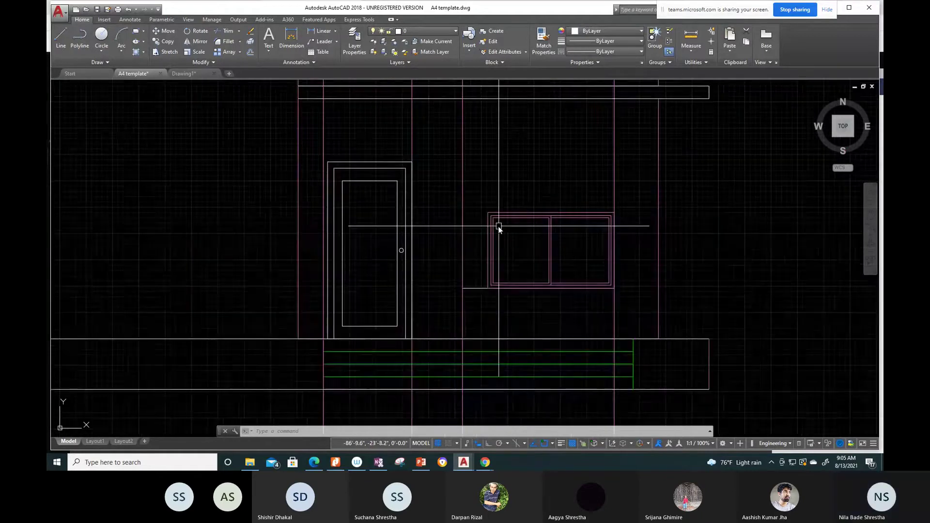
scroll(485, 213, "up", 2)
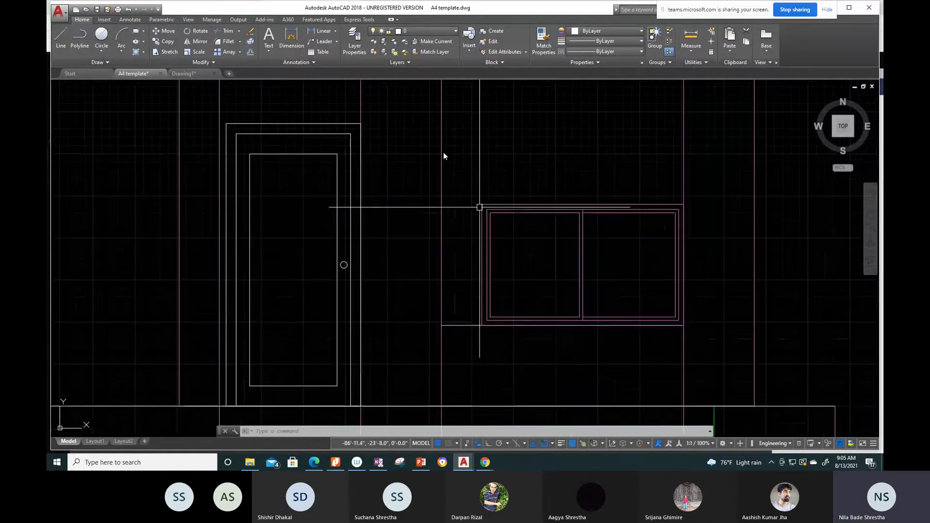
left_click(314, 29)
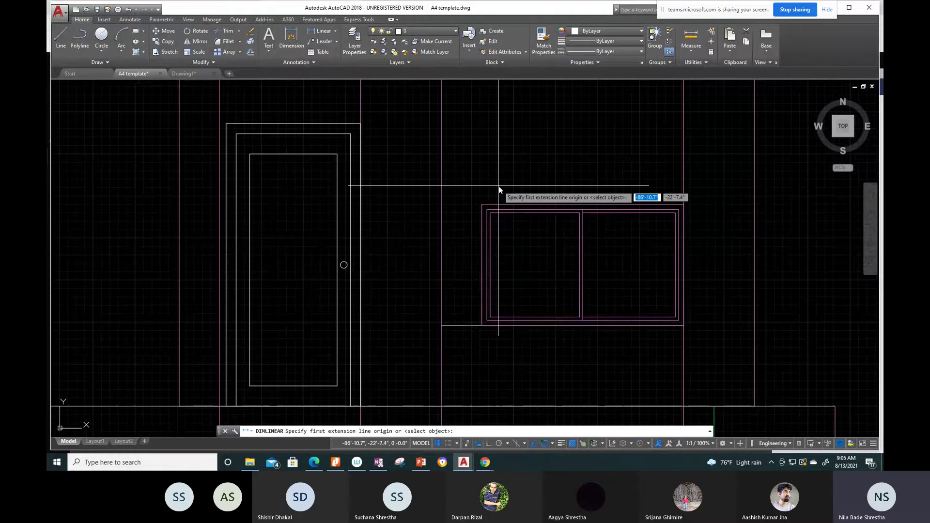
scroll(484, 197, "up", 2)
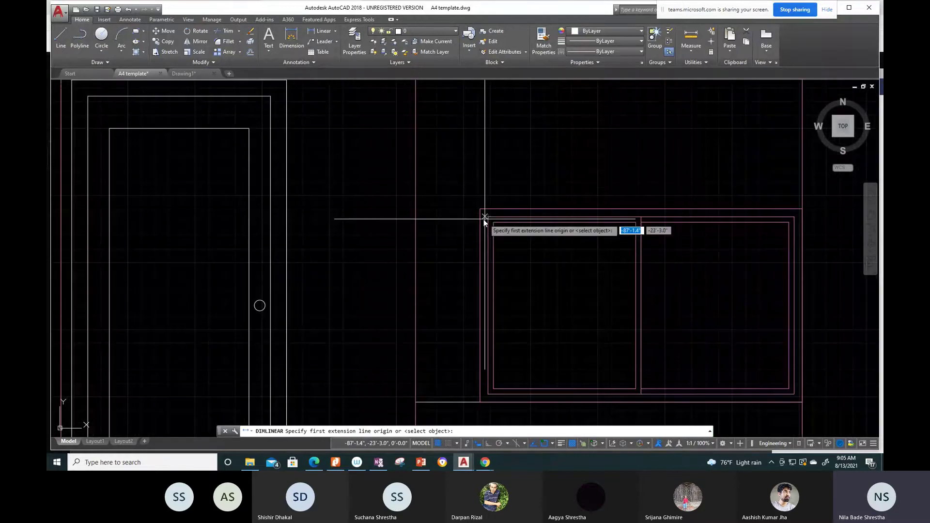
left_click(483, 220)
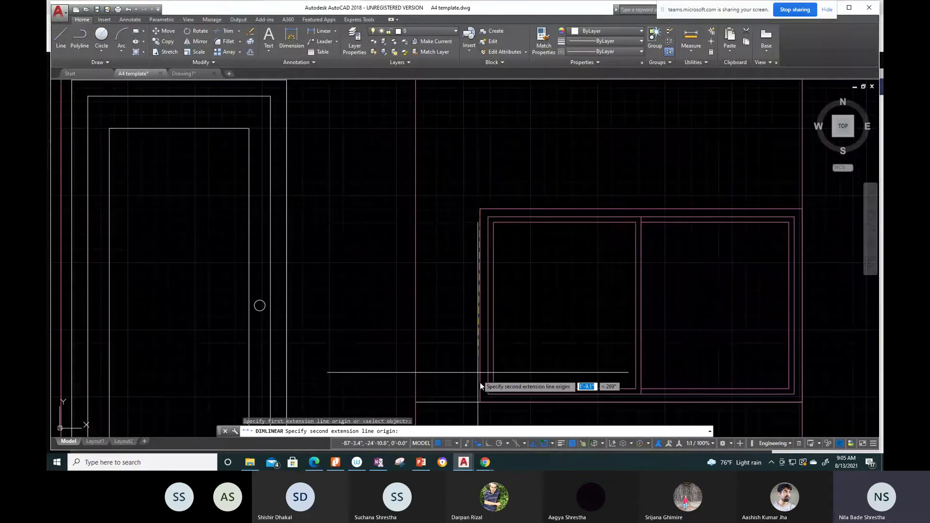
left_click(481, 387)
scroll(389, 392, "down", 6)
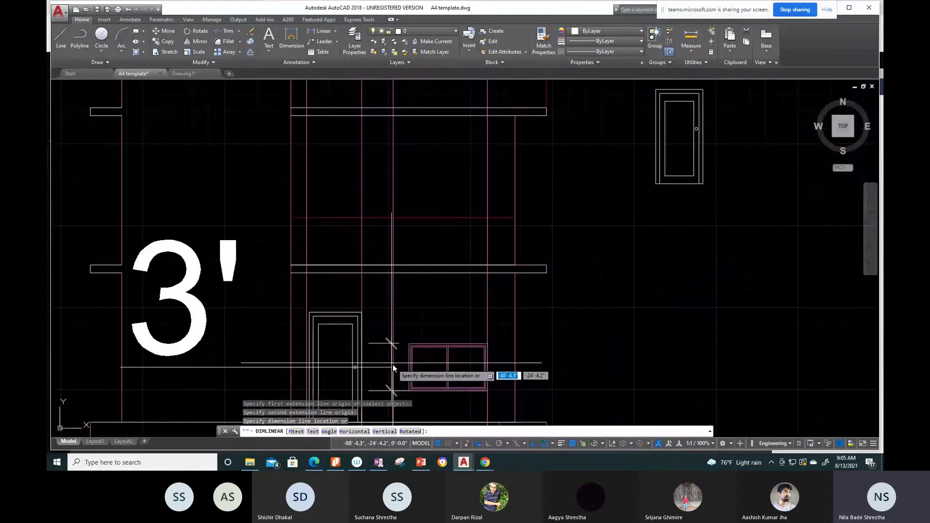
key("Escape")
scroll(421, 353, "up", 4)
mouse_move(423, 348)
middle_mouse_down()
mouse_move(430, 292)
mouse_move(404, 280)
middle_mouse_up()
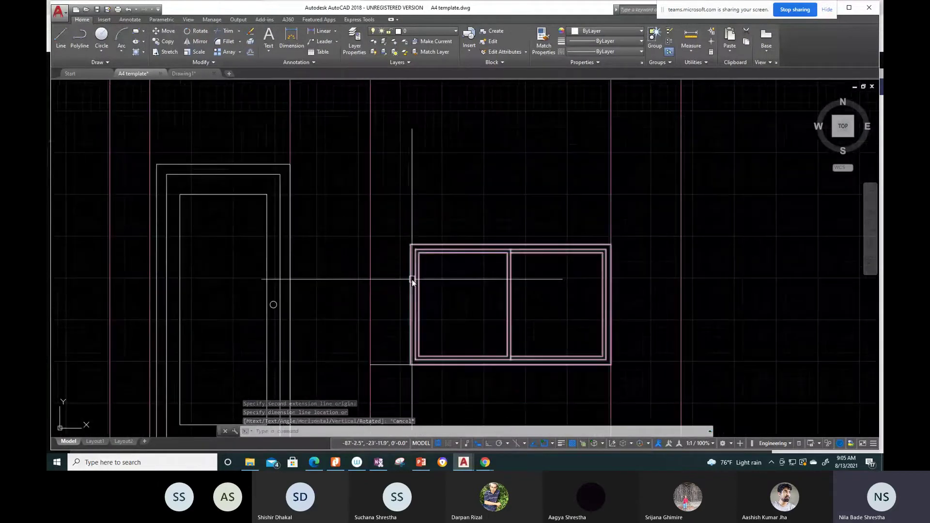
left_click(411, 281)
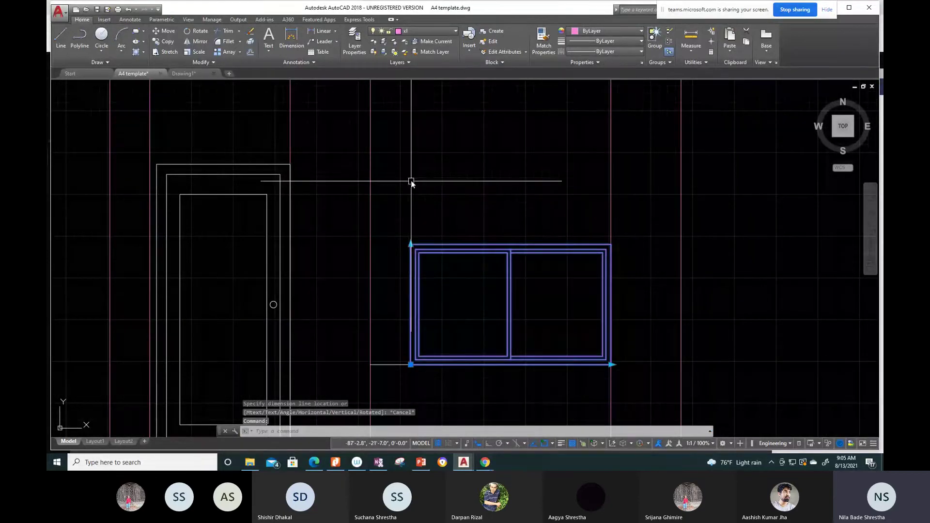
Step: Grip-stretch the window's top-left corner upward by 5 toward the door's top
left_click(410, 241)
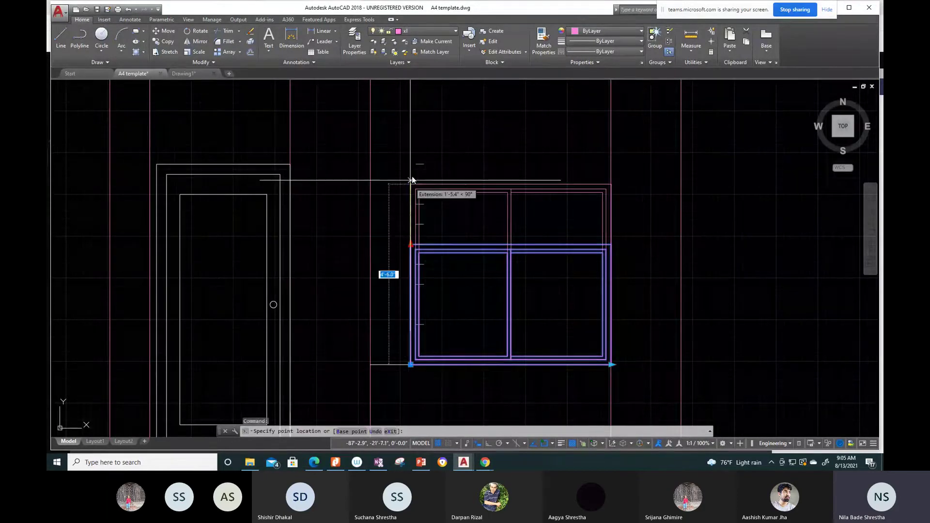
type("5")
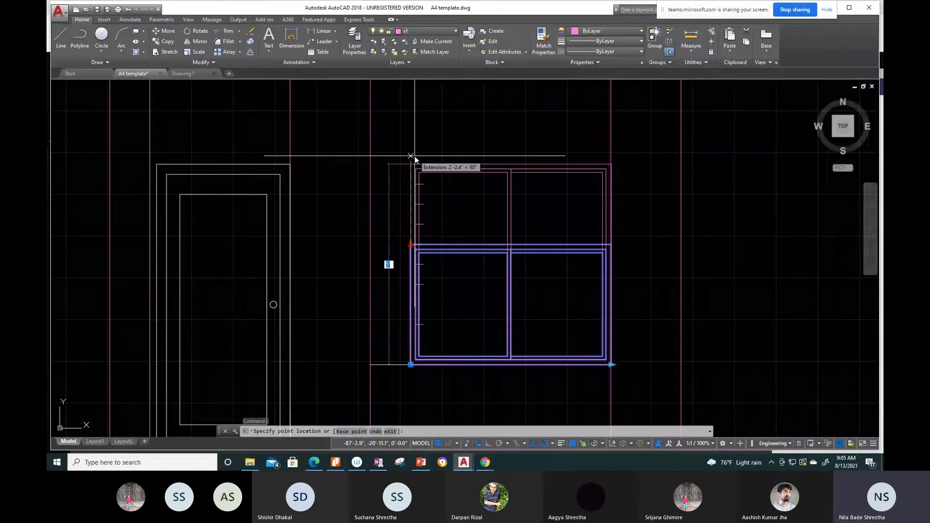
key("Return")
scroll(443, 216, "down", 2)
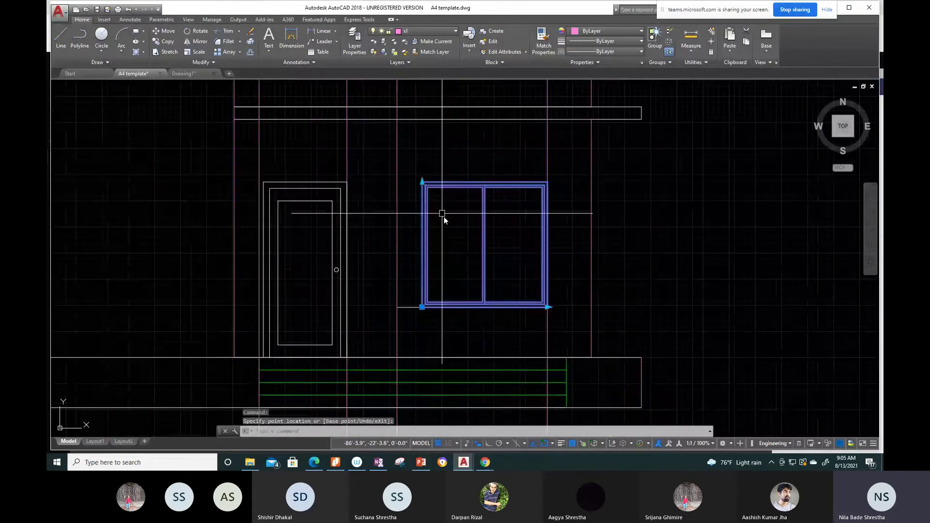
scroll(494, 273, "down", 4)
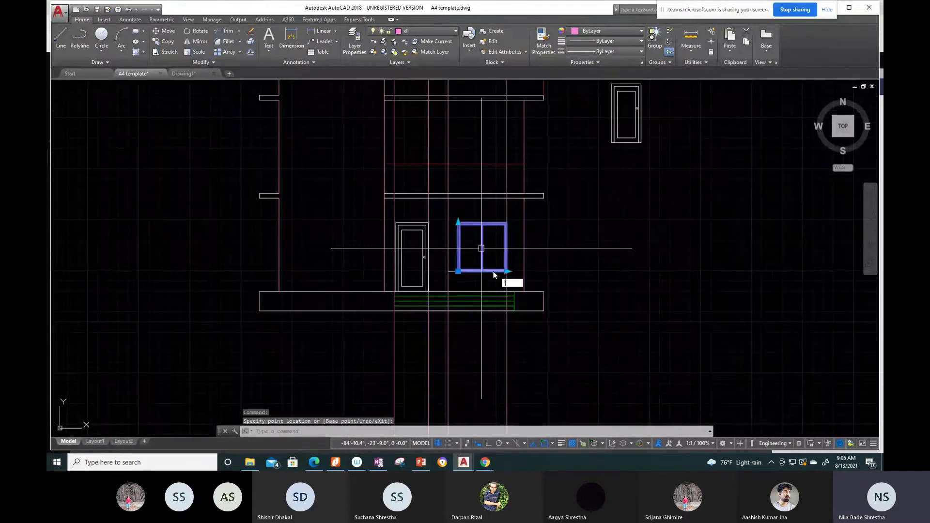
scroll(490, 284, "up", 4)
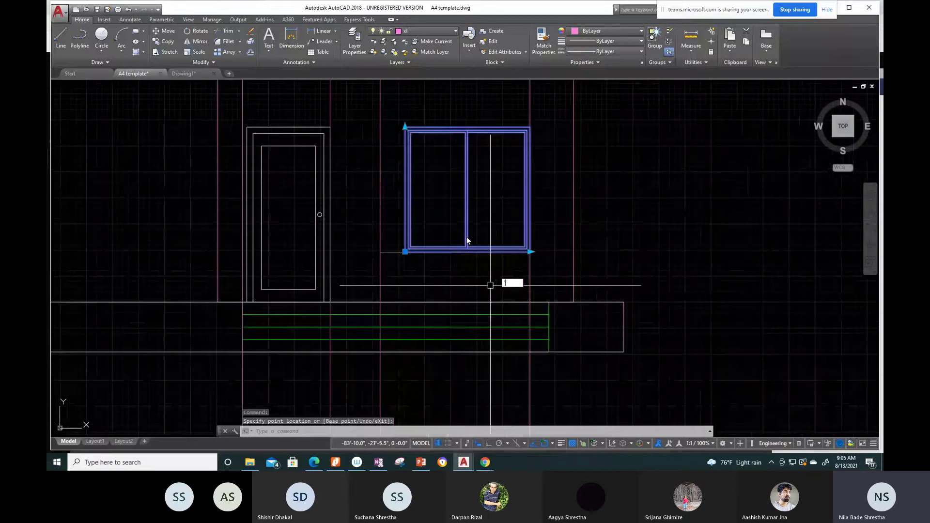
scroll(490, 285, "down", 3)
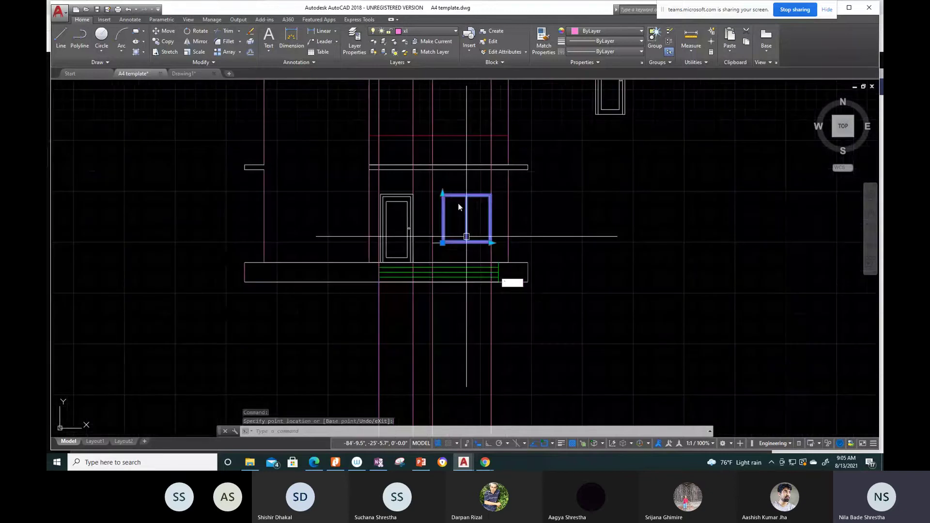
middle_click_drag(459, 207, 438, 361)
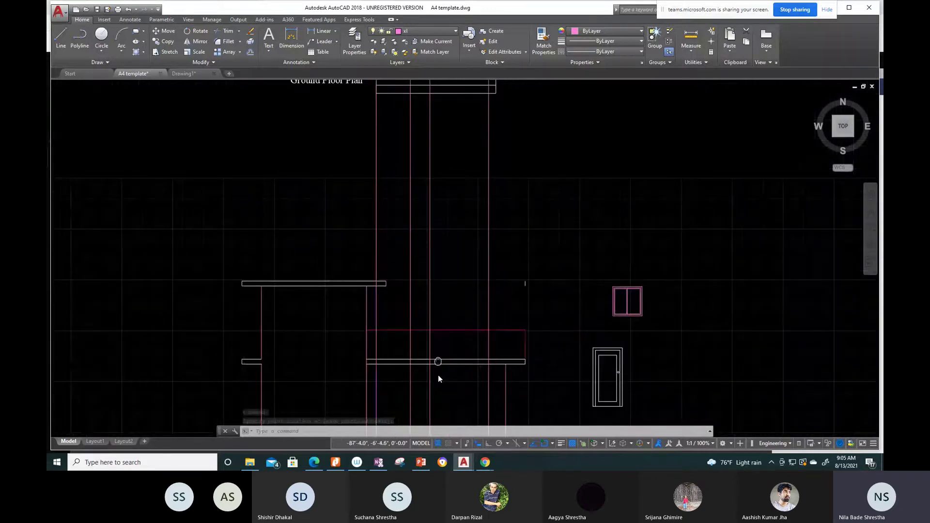
scroll(438, 375, "down", 5)
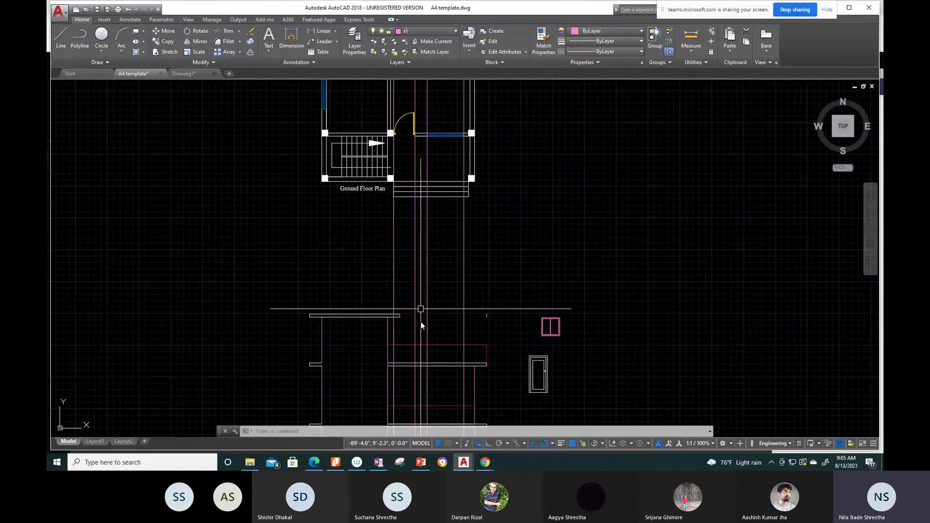
scroll(407, 196, "up", 3)
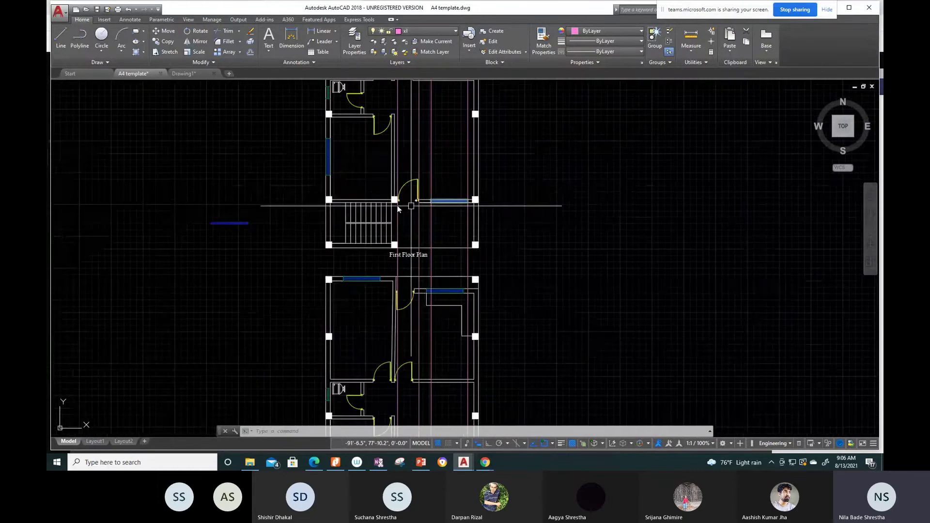
scroll(452, 238, "down", 4)
scroll(452, 238, "down", 4)
scroll(445, 319, "up", 4)
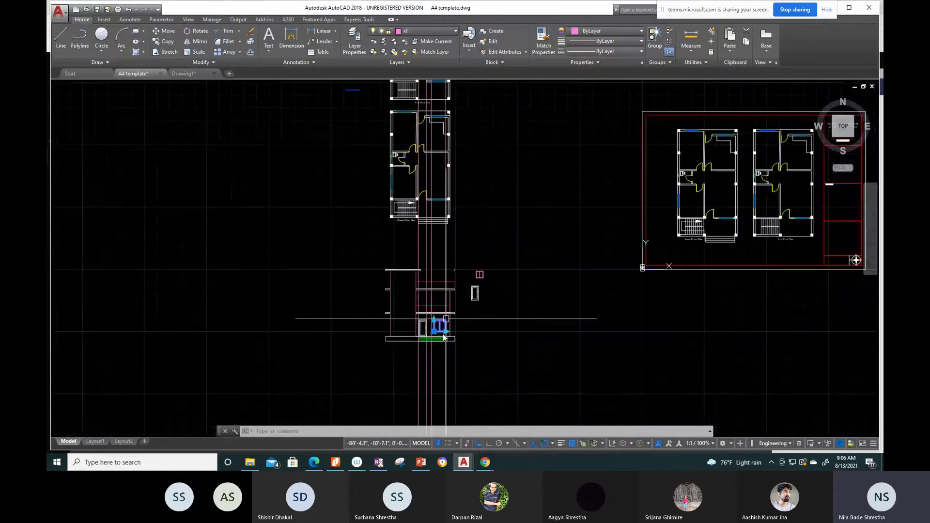
scroll(446, 318, "up", 7)
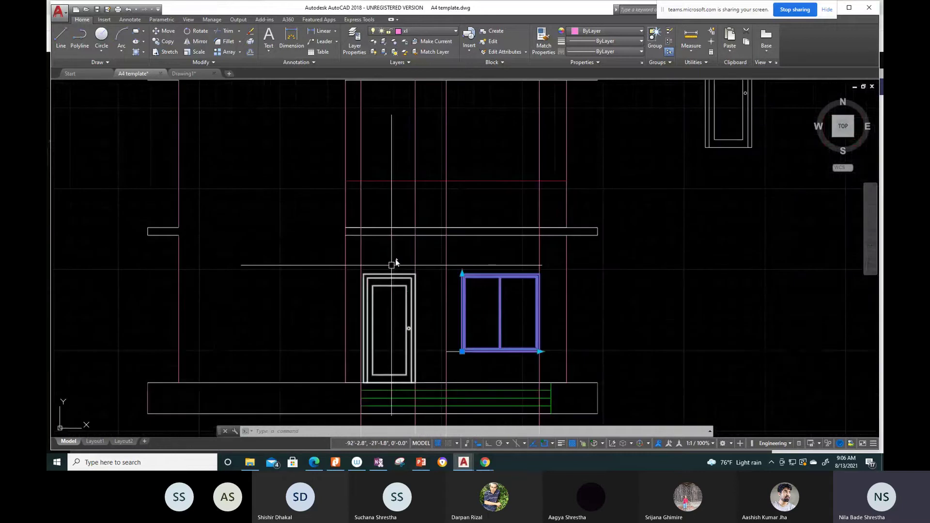
scroll(395, 264, "up", 2)
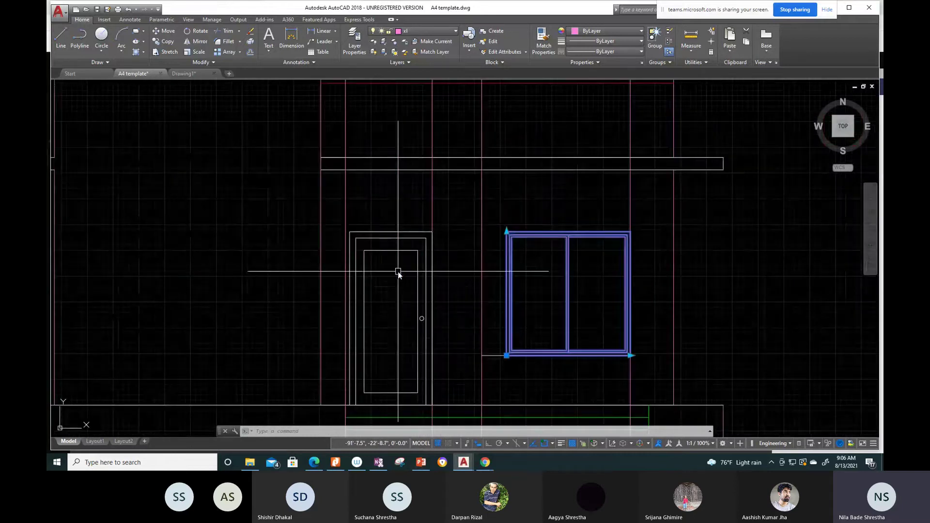
left_click_drag(398, 271, 391, 266)
key("Escape")
type("ct o")
key("Return")
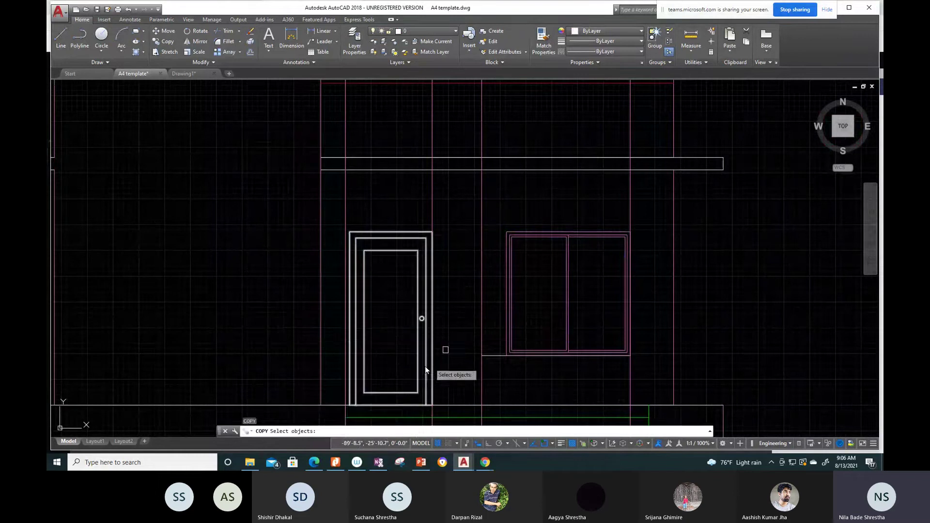
scroll(384, 311, "up", 3)
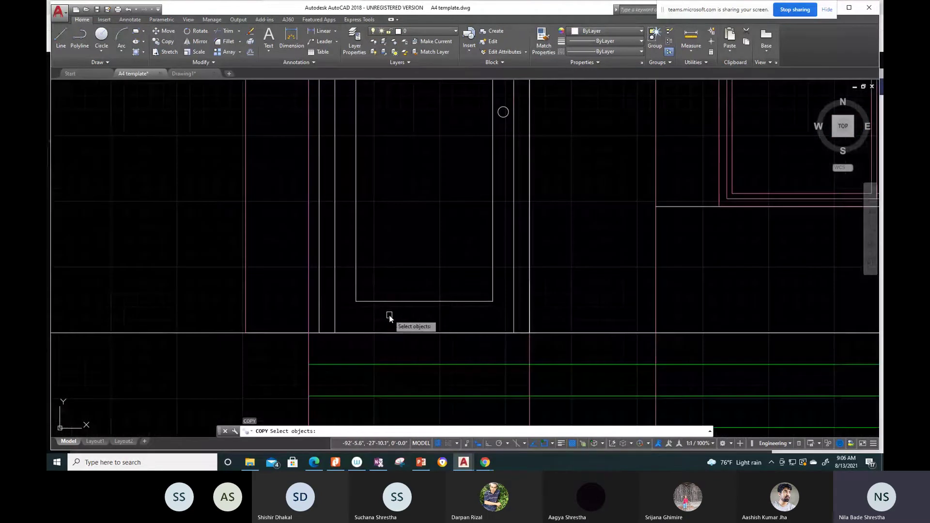
left_click(389, 315)
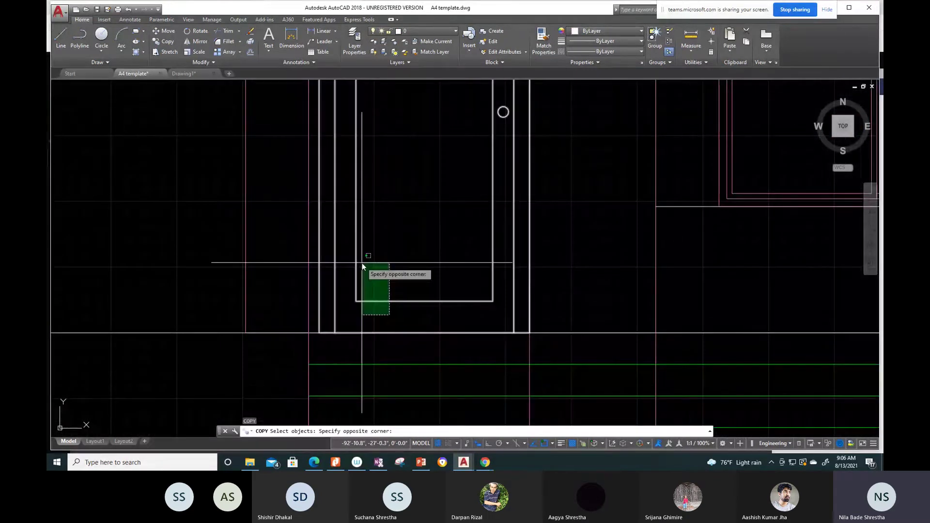
left_click(362, 263)
key("Return")
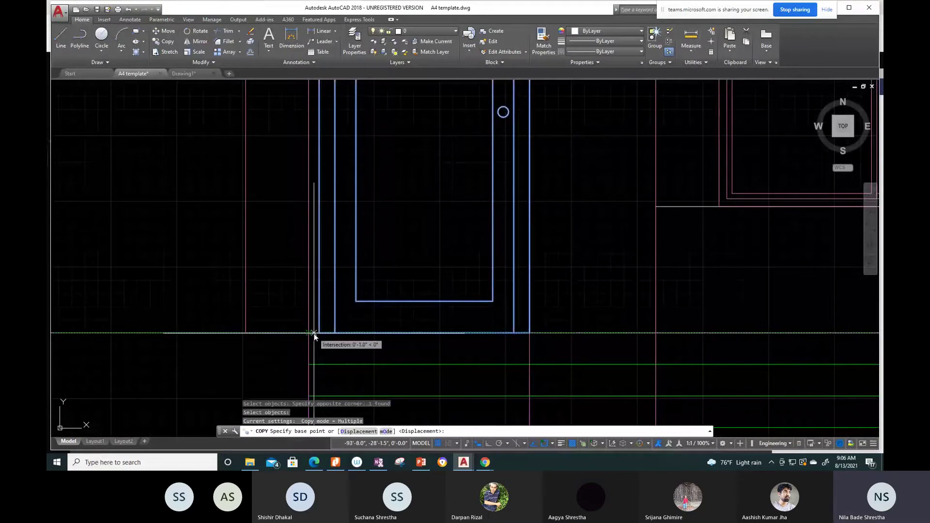
left_click(309, 333)
scroll(356, 268, "down", 3)
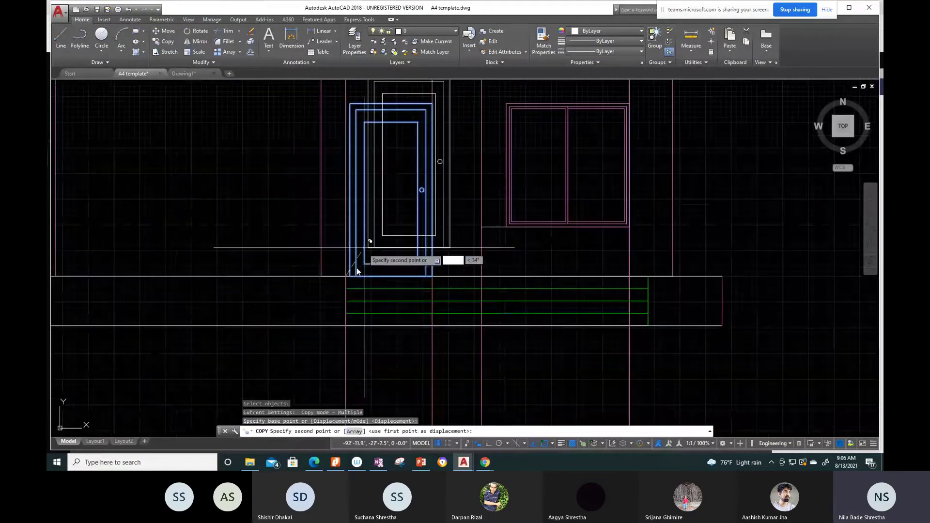
scroll(377, 348, "down", 2)
scroll(377, 348, "up", 3)
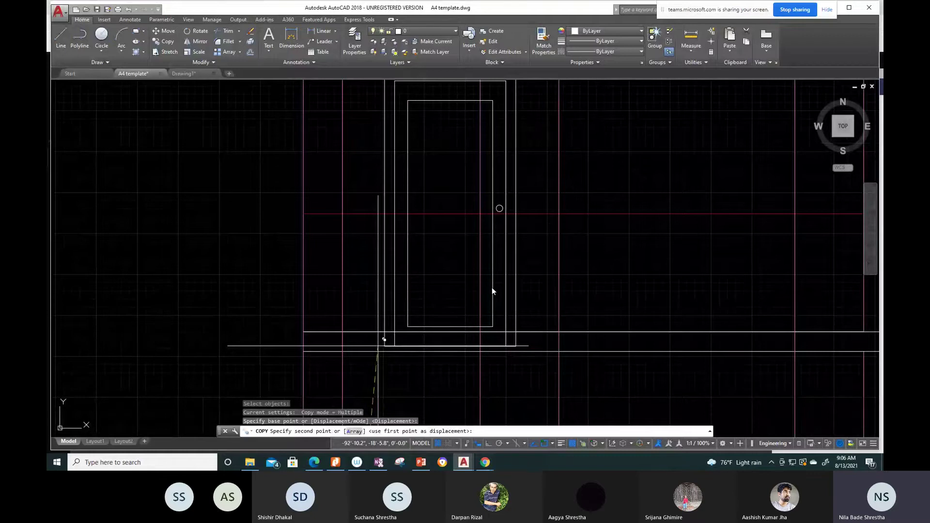
scroll(472, 291, "down", 8)
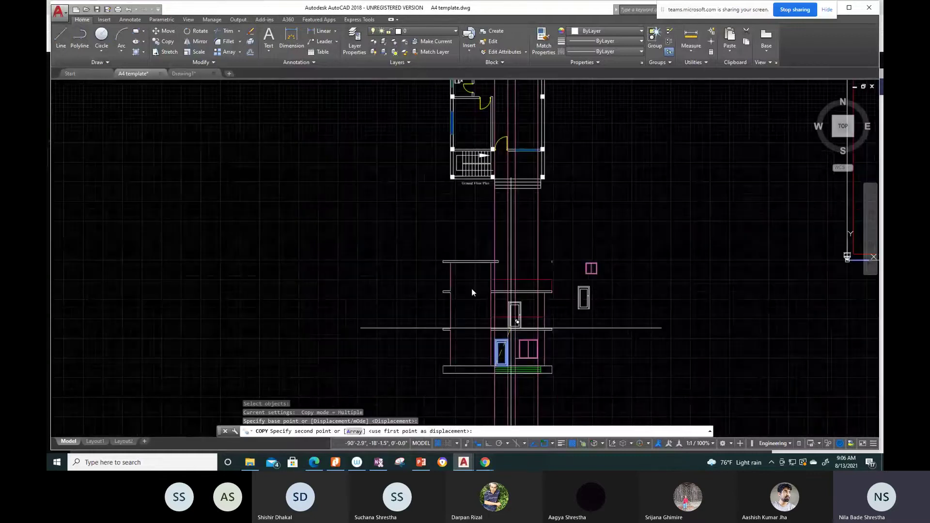
scroll(506, 324, "up", 6)
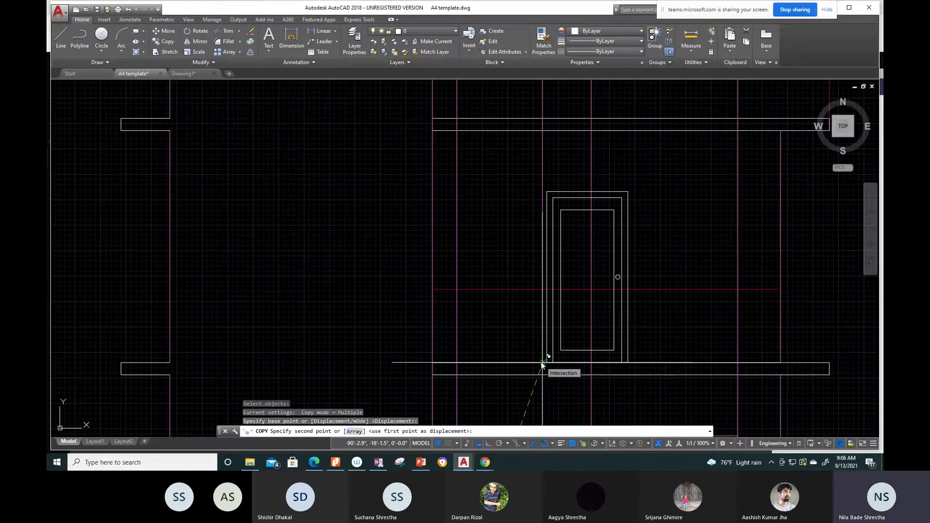
Step: Cancel the door copy, clear the door selection and start STRETCH
key("Escape")
scroll(516, 323, "down", 2)
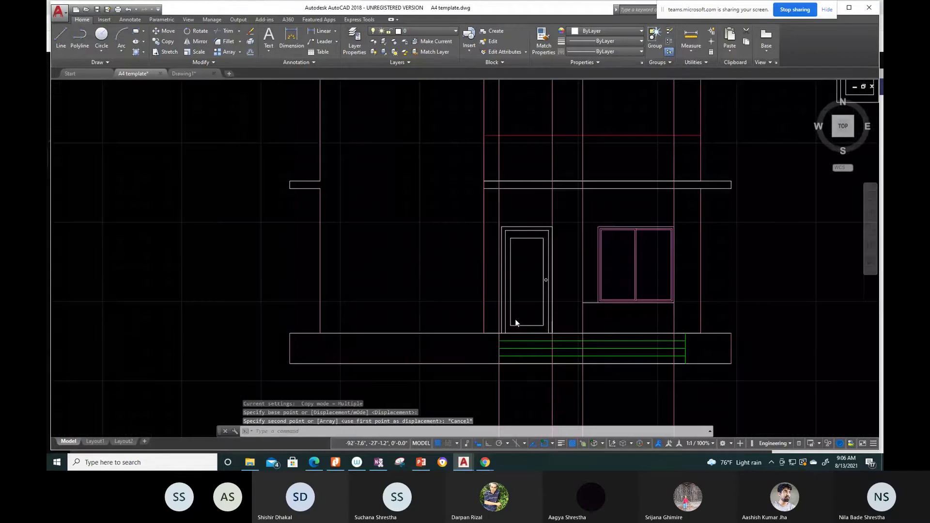
scroll(515, 320, "up", 2)
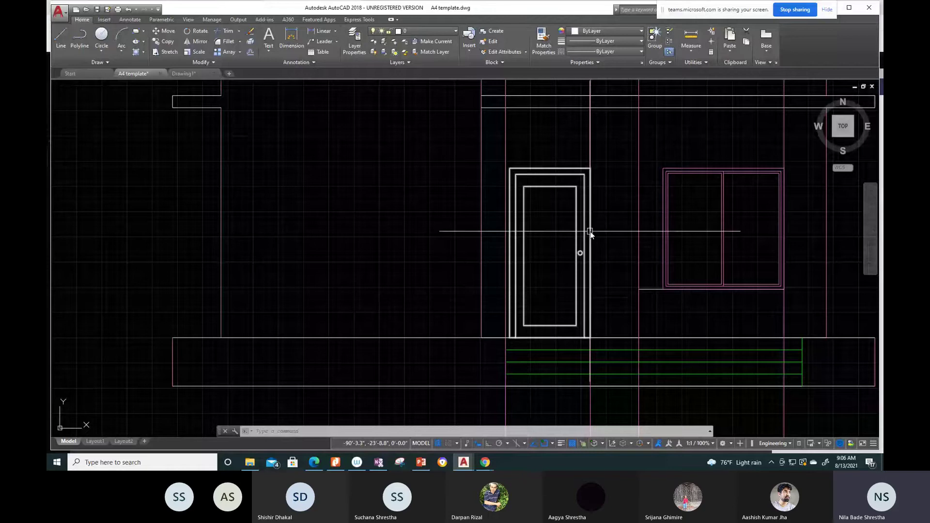
left_click(509, 236)
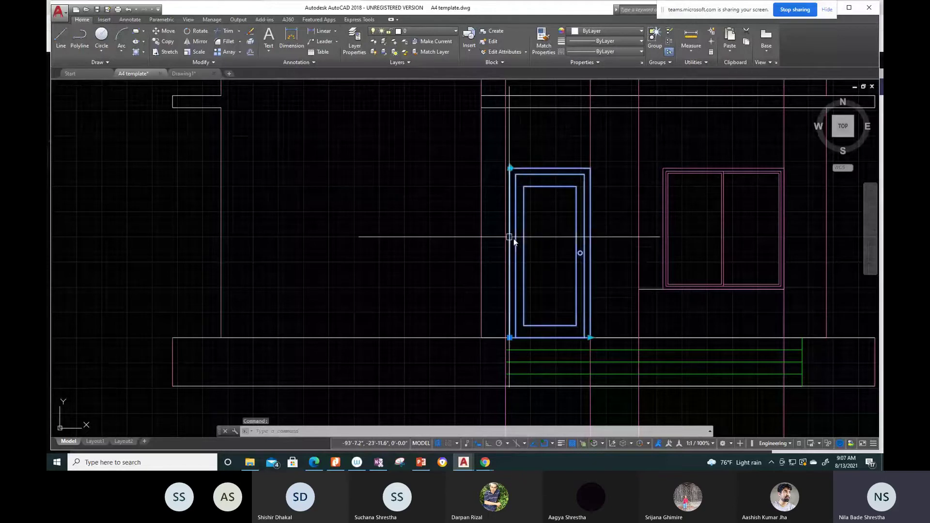
scroll(508, 338, "up", 4)
scroll(508, 338, "up", 4)
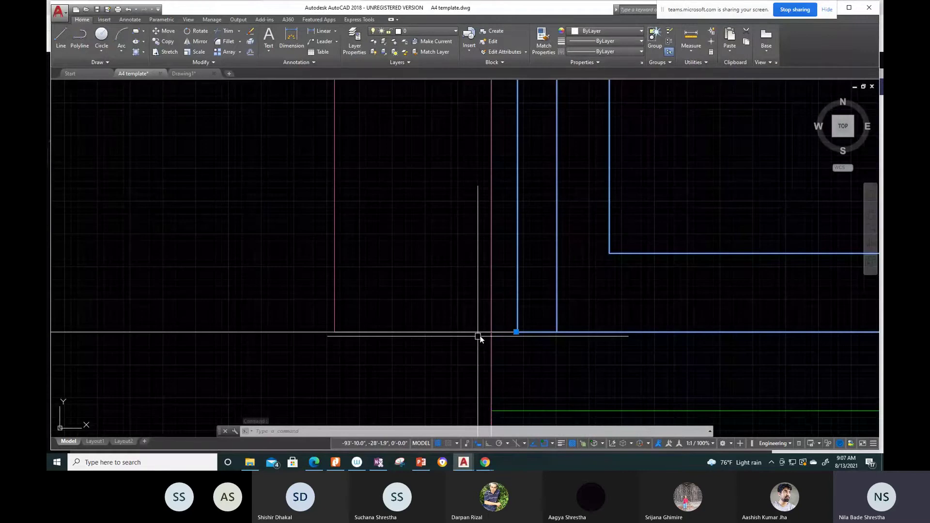
key("Escape")
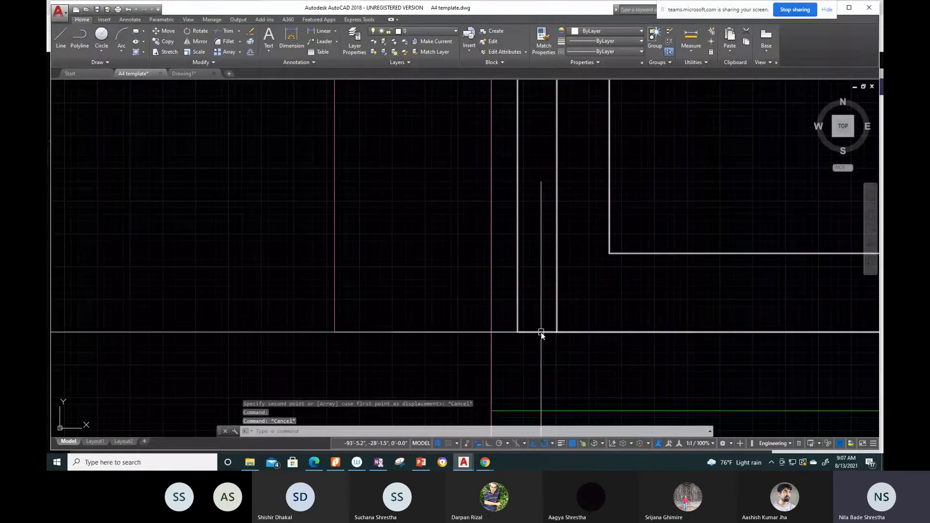
type("s")
key("Return")
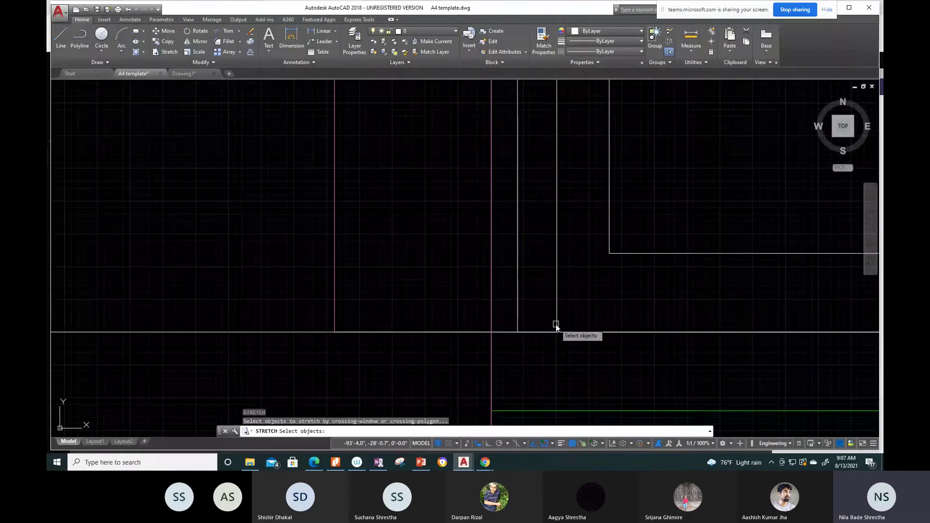
left_click(557, 318)
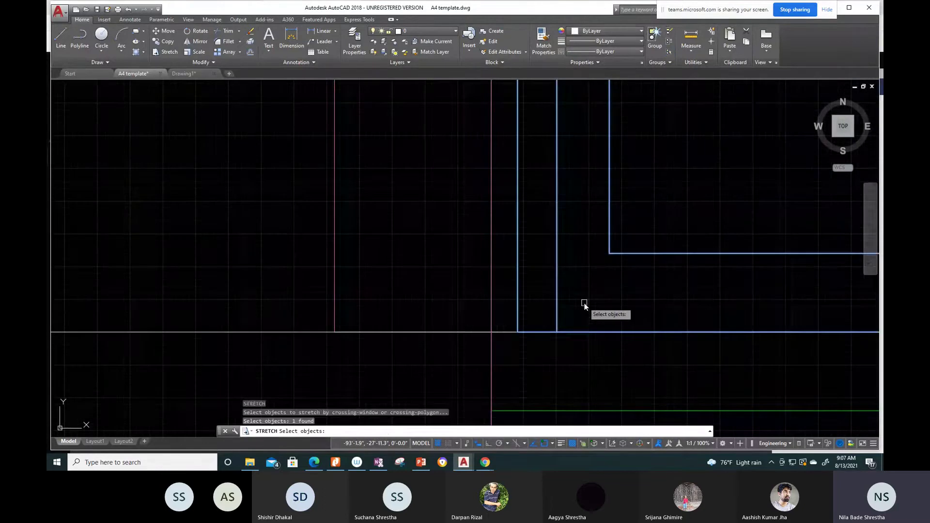
key("Return")
left_click(520, 331)
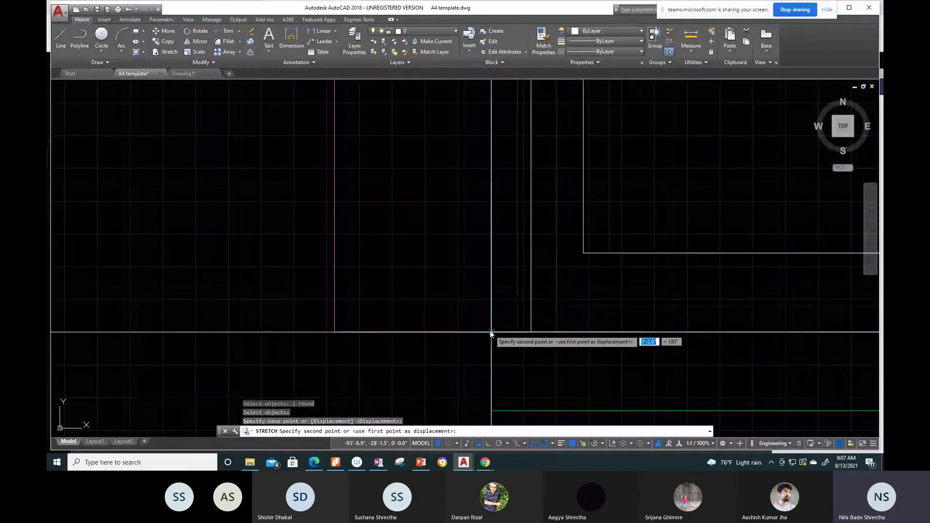
key("Escape")
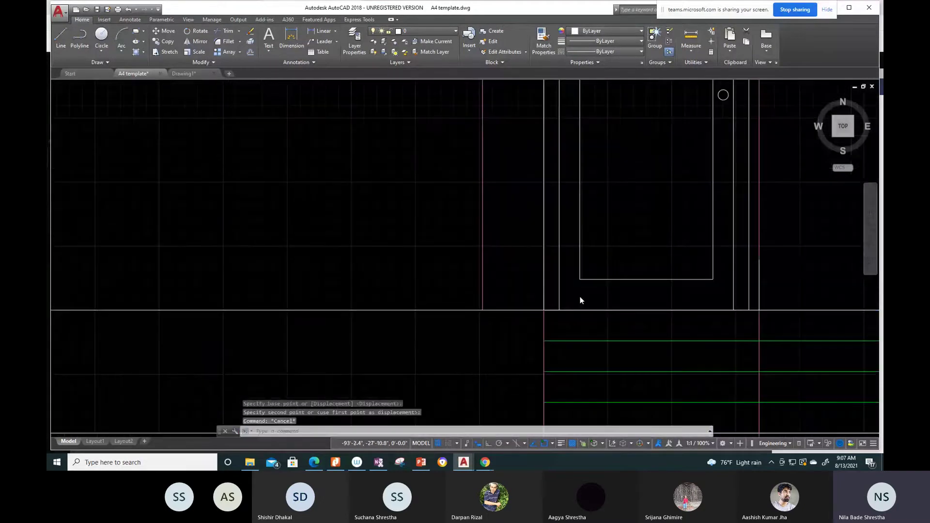
scroll(655, 302, "up", 2)
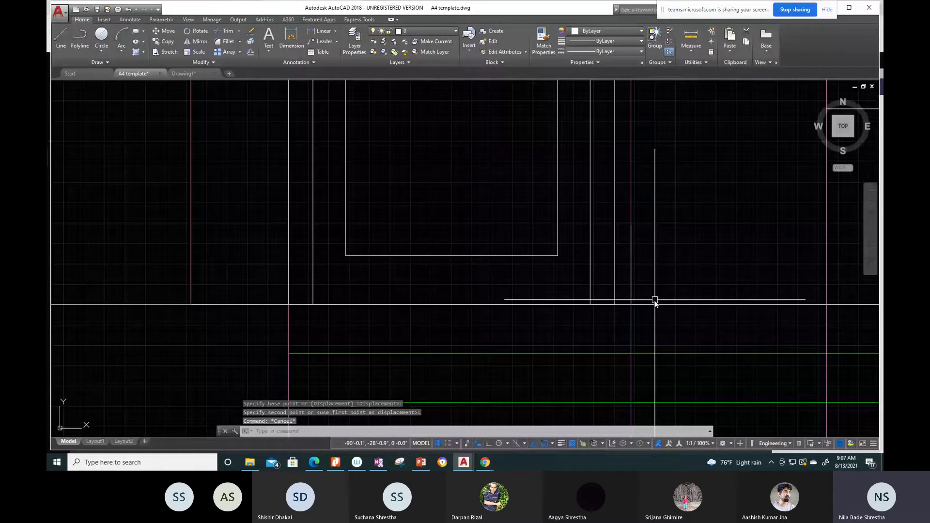
scroll(634, 310, "down", 2)
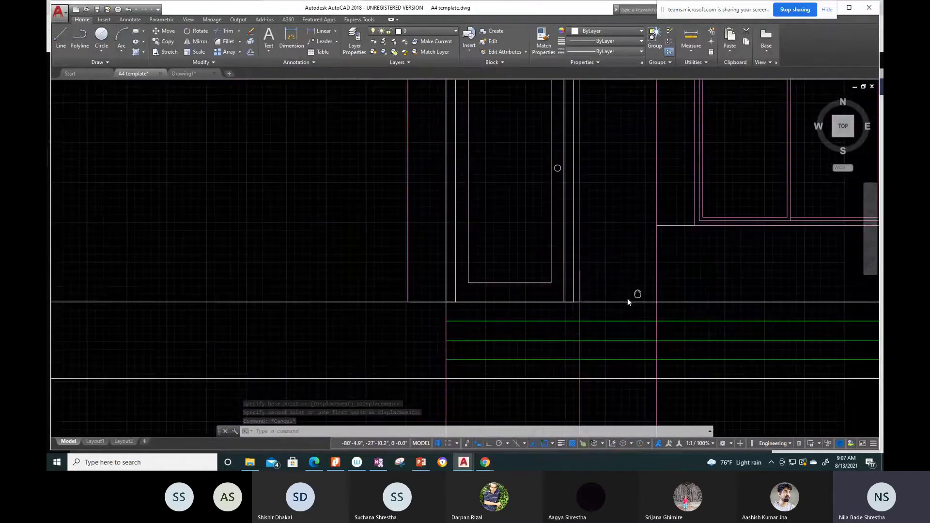
scroll(635, 296, "down", 1)
scroll(714, 288, "up", 3)
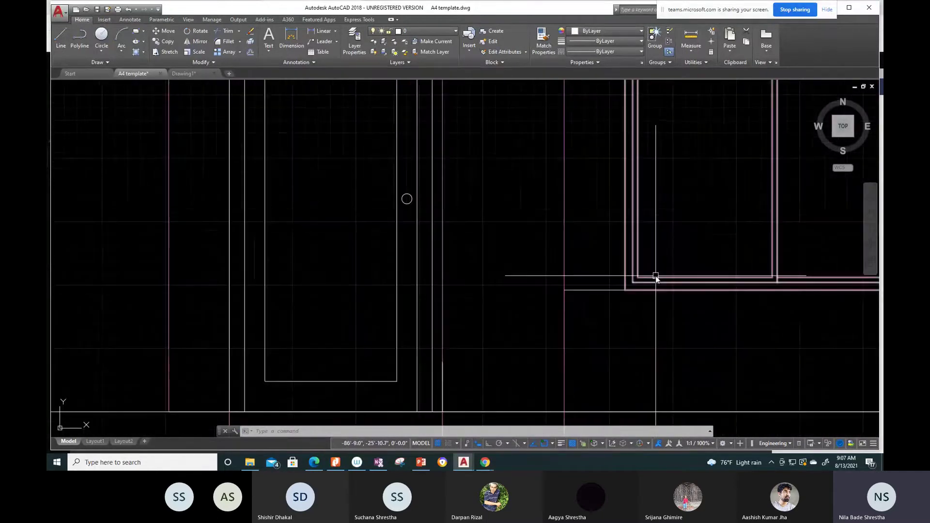
middle_click_drag(324, 382, 393, 308)
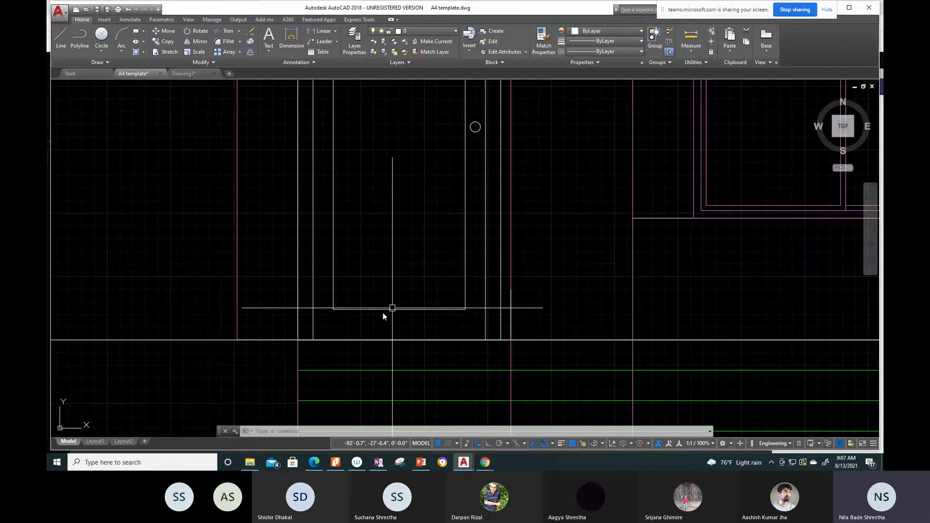
middle_click(329, 327)
middle_click(329, 327)
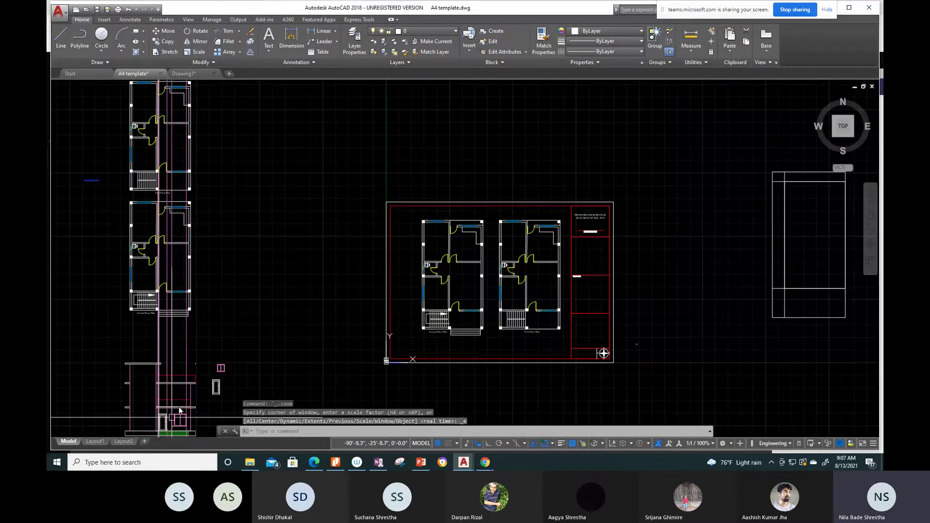
scroll(179, 411, "up", 6)
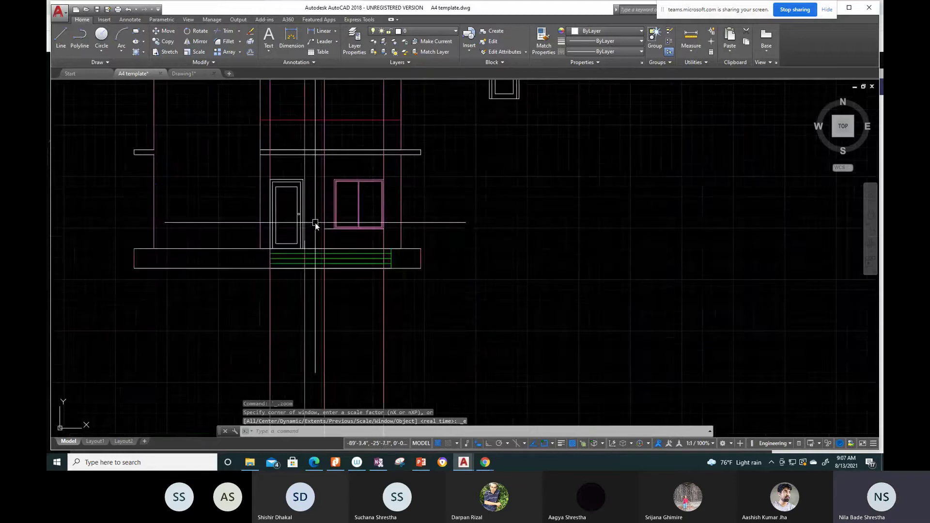
scroll(293, 223, "up", 8)
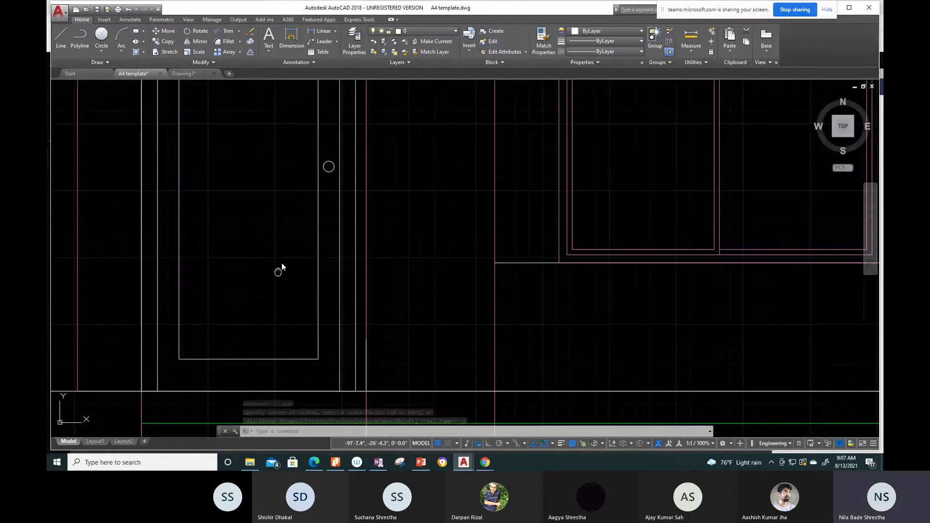
middle_click_drag(281, 265, 343, 204)
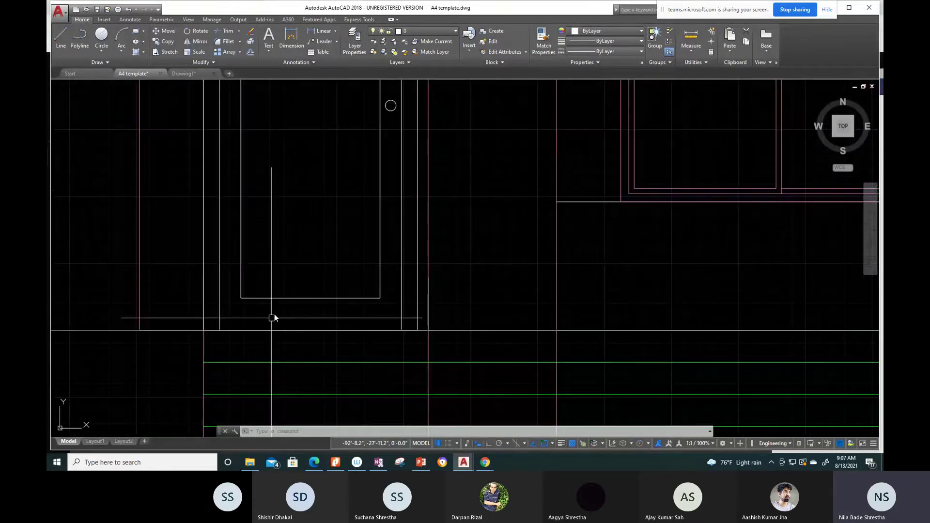
Step: Stretch the door frame polyline from its corner down onto the plinth line
type("s")
key("Return")
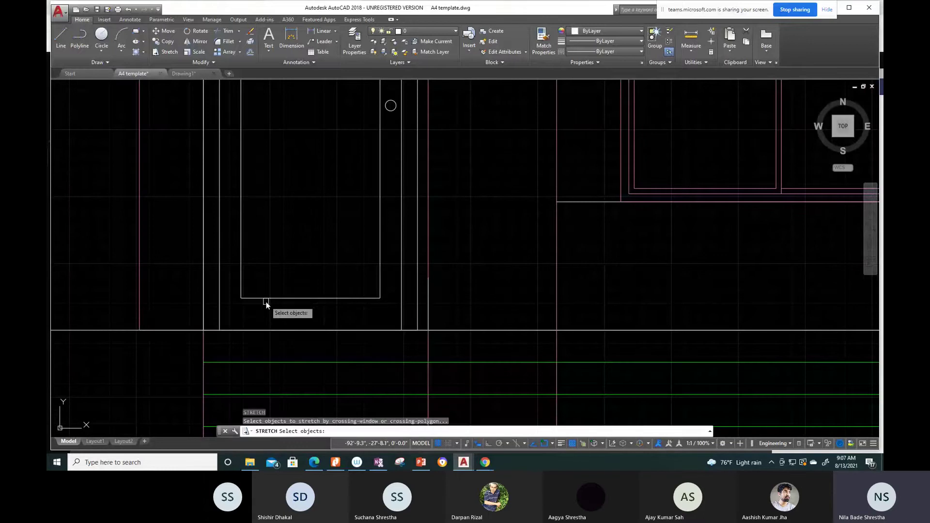
left_click(265, 299)
key("Return")
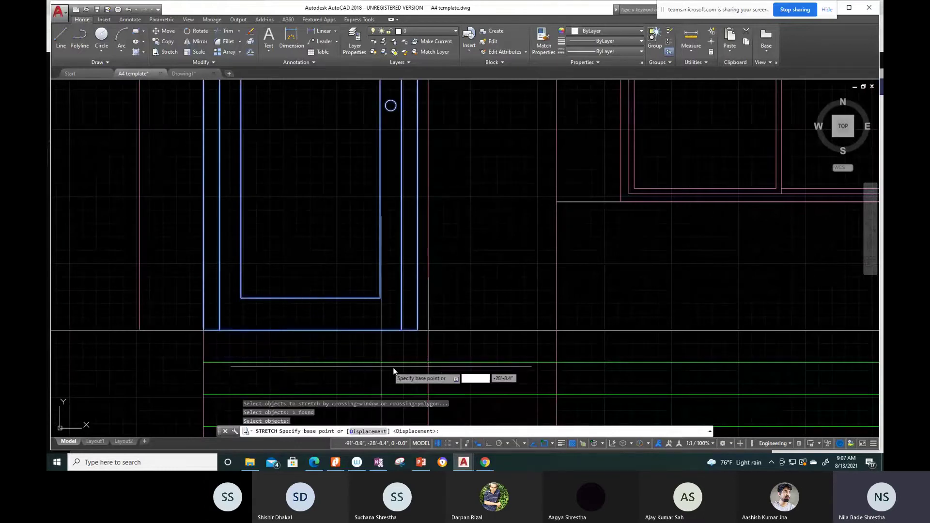
left_click(416, 333)
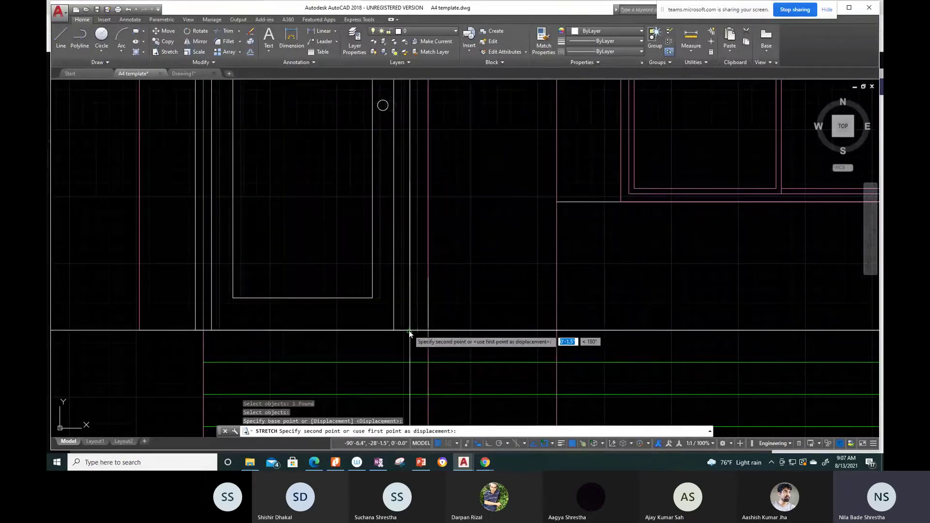
left_click(409, 331)
middle_click(305, 336)
middle_click(305, 336)
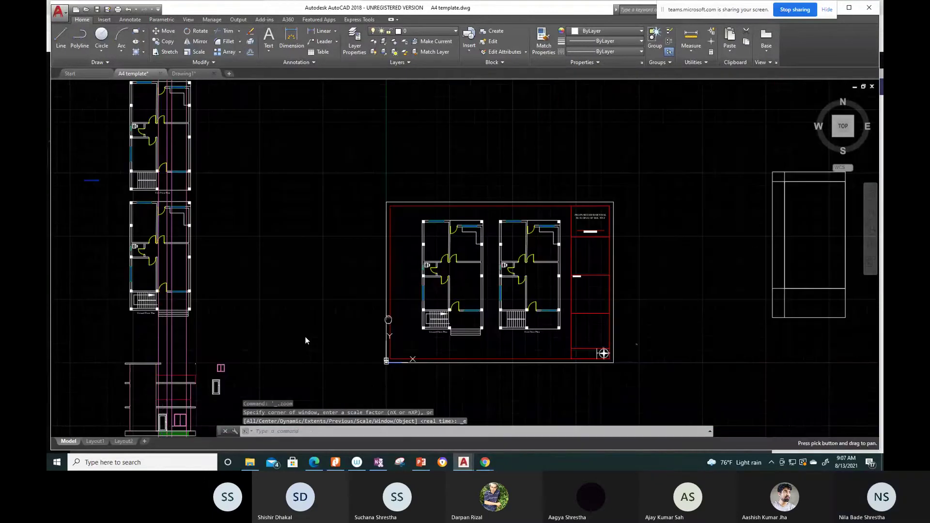
Step: Erase the short vertical line beside the door and grab the bottom line's endpoint
scroll(177, 415, "up", 5)
scroll(269, 274, "up", 5)
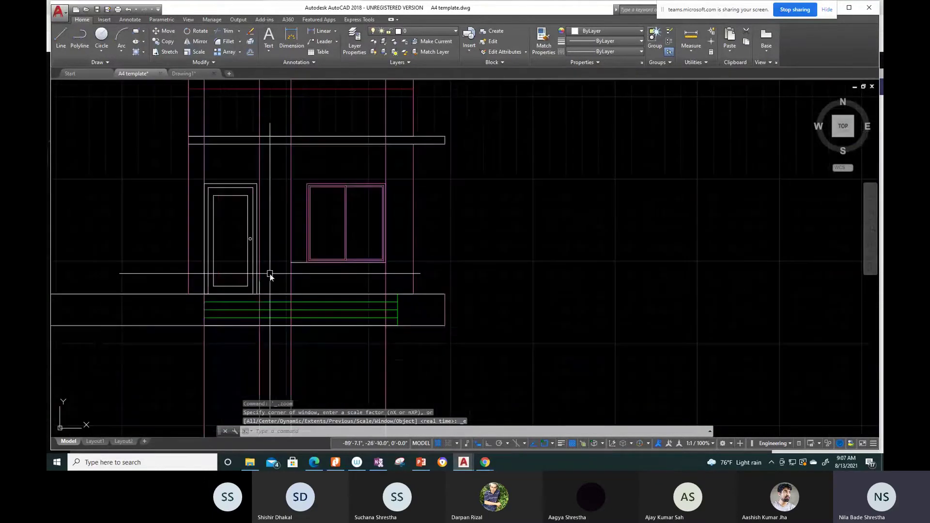
scroll(270, 274, "up", 3)
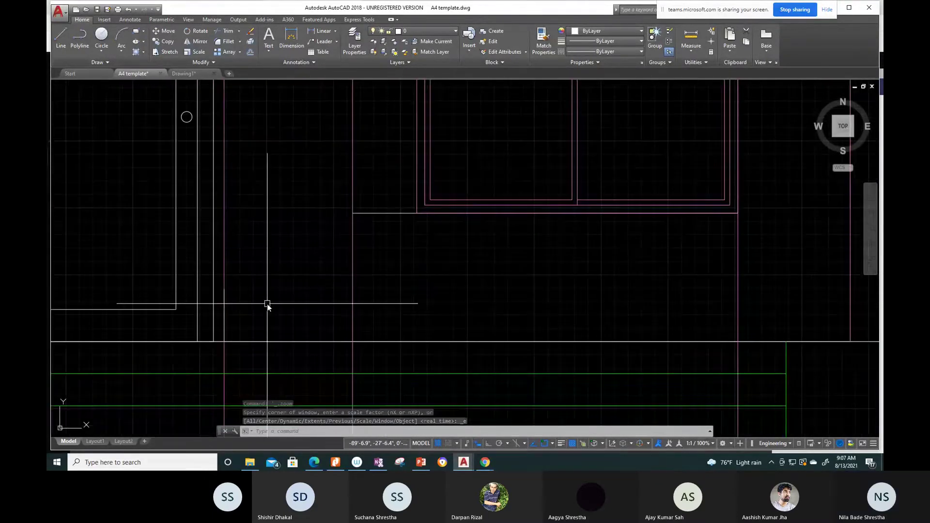
middle_click_drag(268, 299, 365, 268)
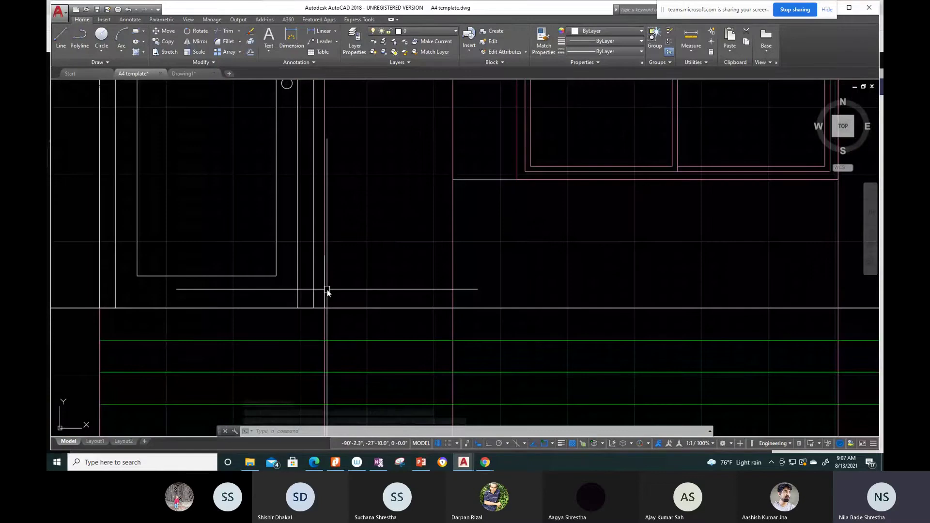
left_click(327, 291)
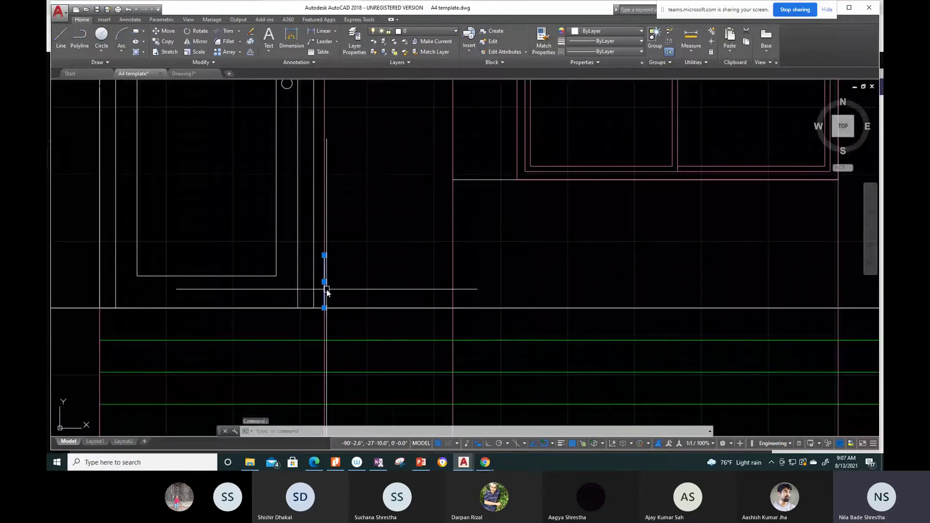
key("Delete")
scroll(269, 310, "up", 2)
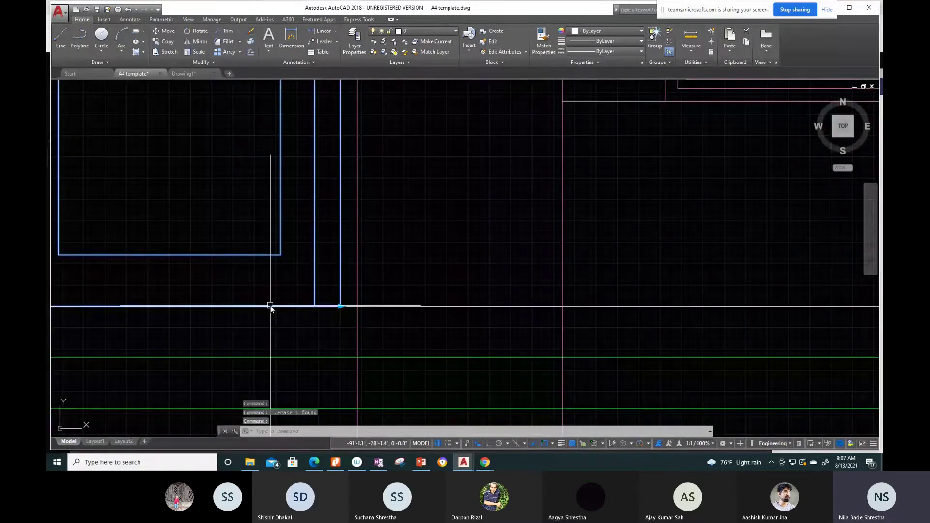
left_click(341, 306)
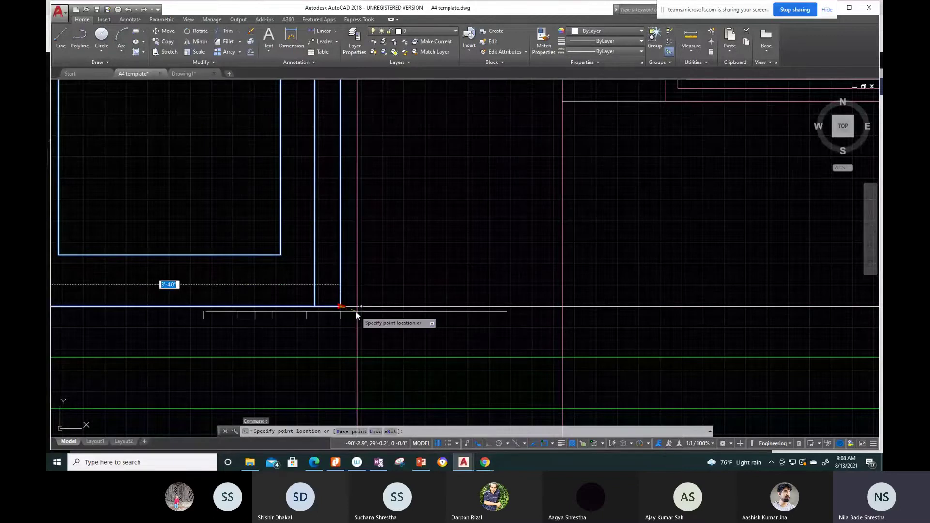
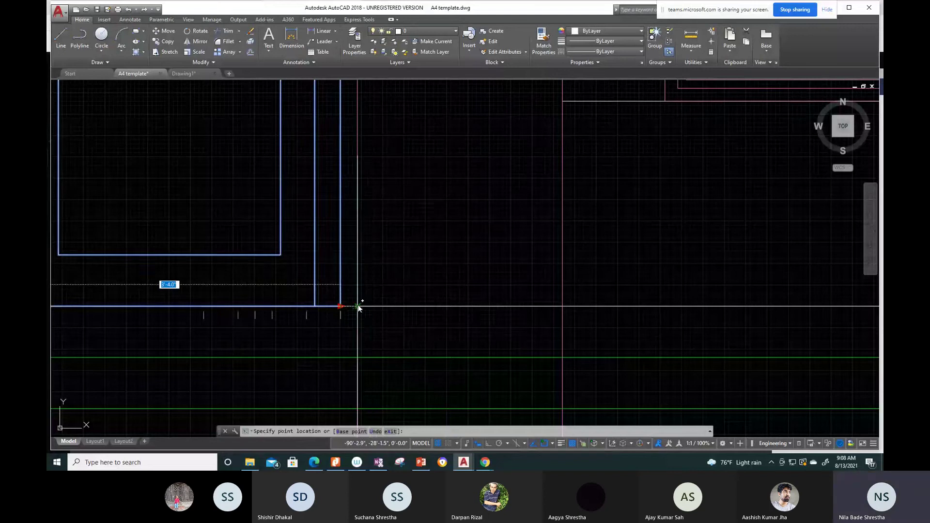
Step: Cancel the pending corner edit and frame the door, window and floor slab below
key("Escape")
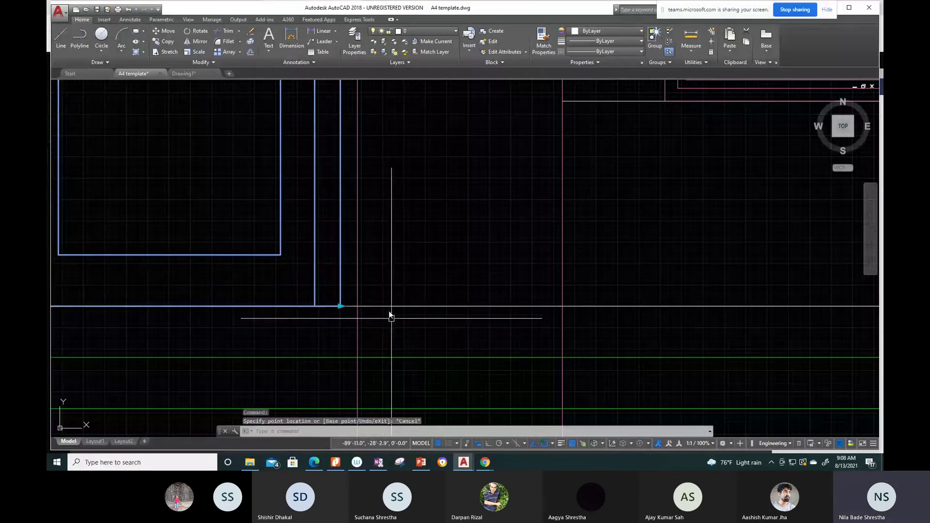
scroll(391, 317, "down", 3)
middle_click_drag(339, 297, 356, 362)
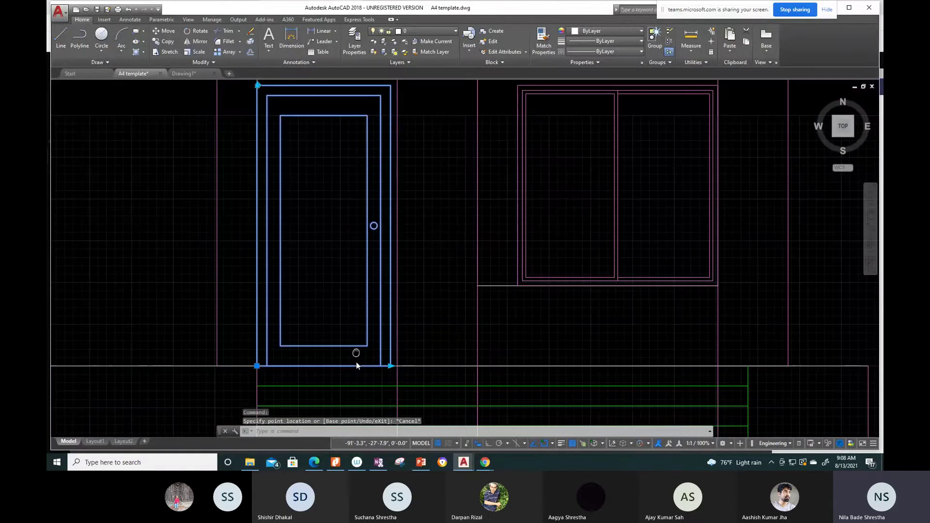
scroll(389, 234, "down", 2)
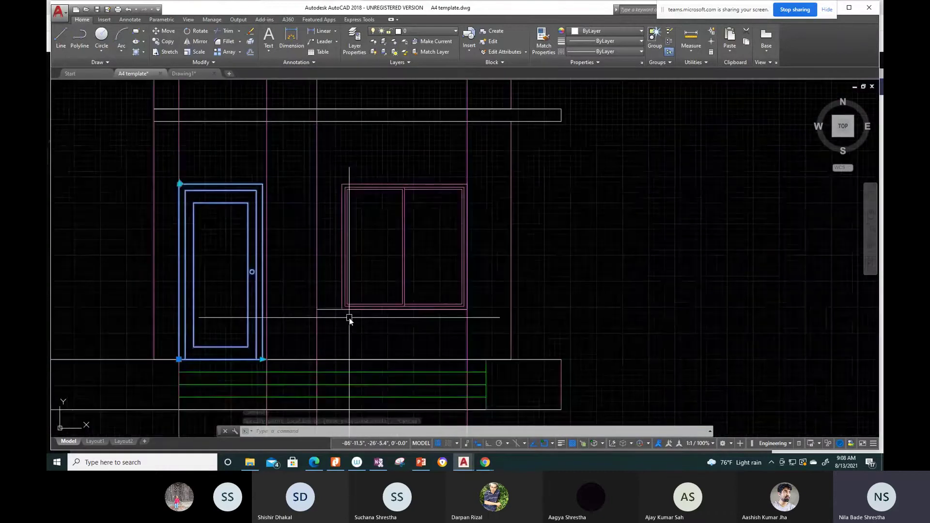
scroll(349, 283, "up", 4)
scroll(256, 312, "down", 4)
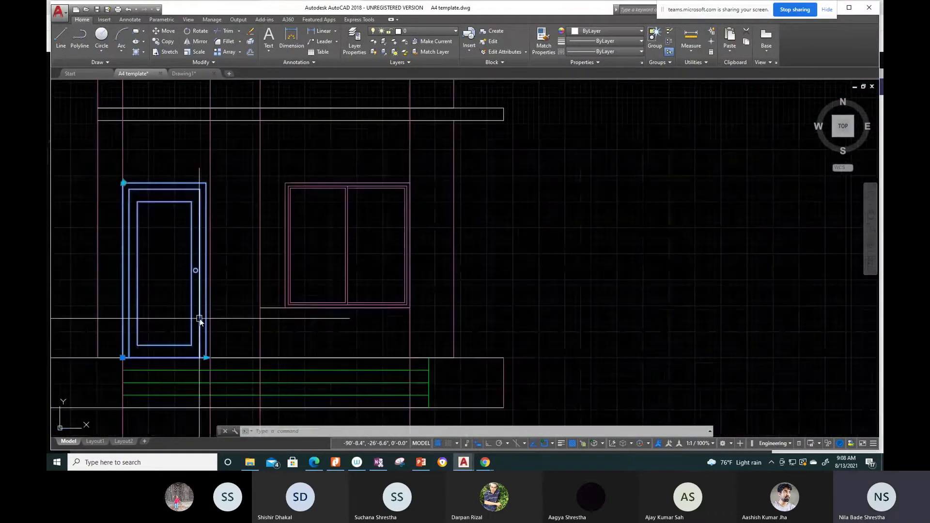
mouse_move(200, 319)
middle_mouse_down()
mouse_move(252, 300)
mouse_move(313, 259)
middle_mouse_up()
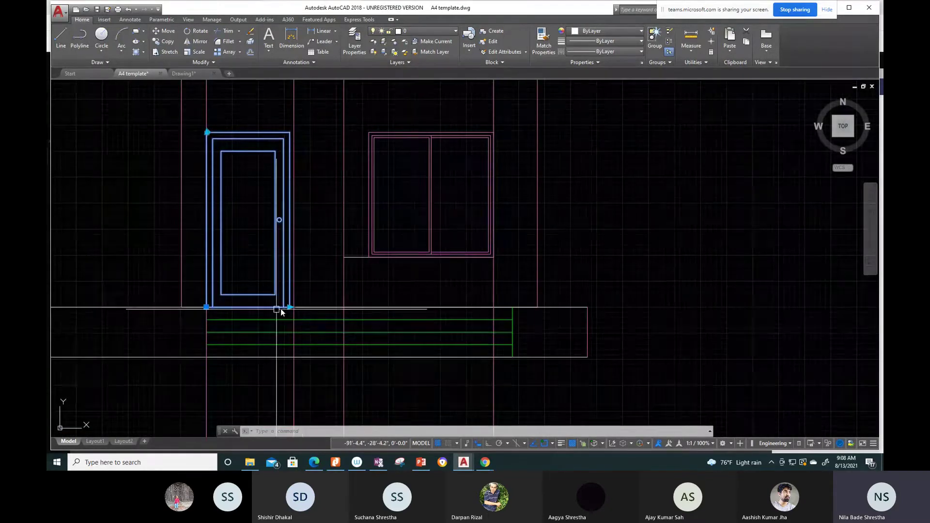
middle_click_drag(293, 289, 289, 247)
key("Escape")
key("Escape")
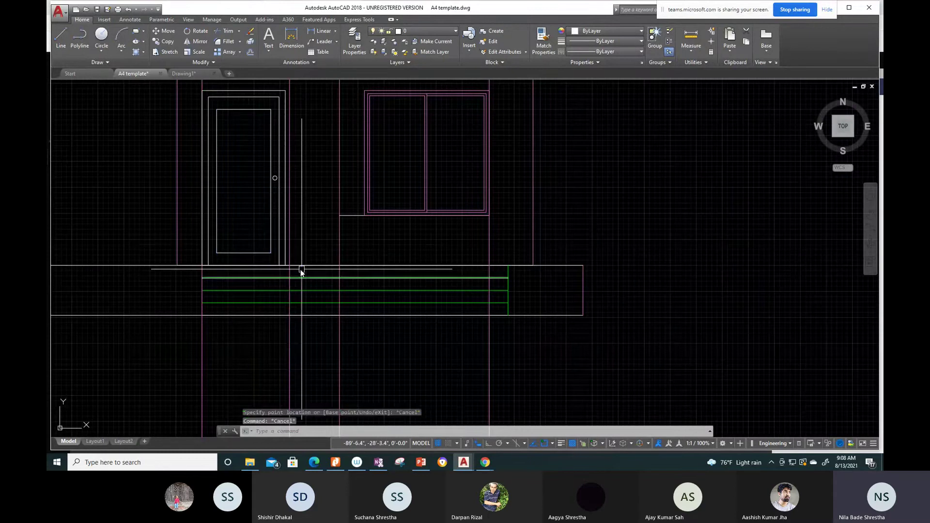
scroll(301, 270, "up", 2)
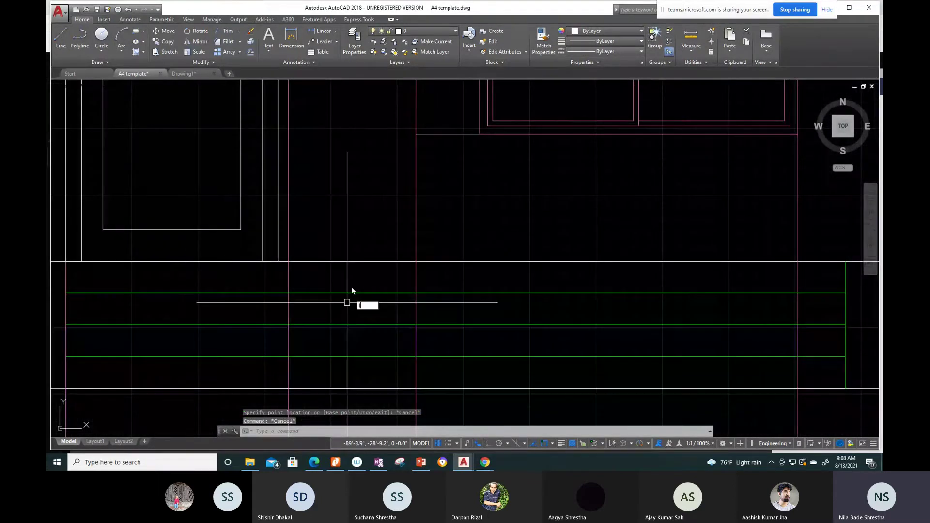
Step: Try LENGTHEN (LEN) on two door edges, then cancel it
type("len")
key("Return")
left_click(253, 262)
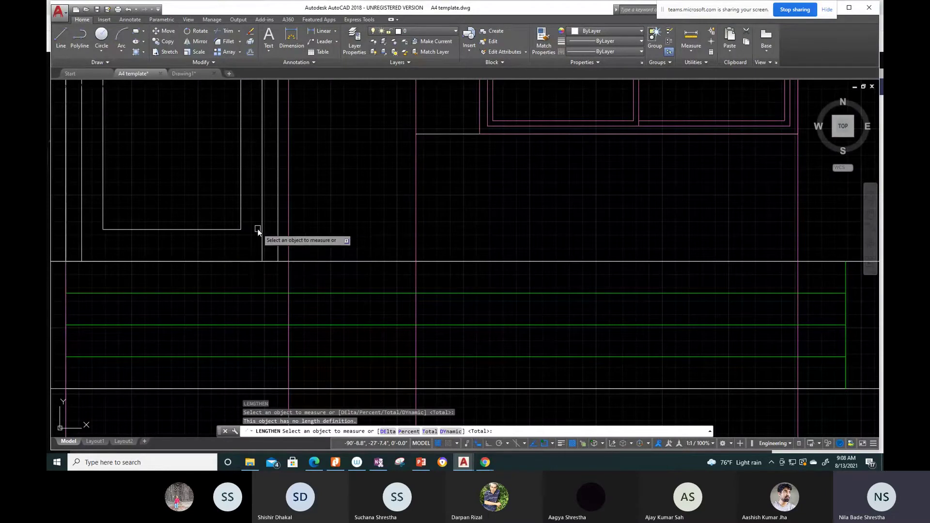
left_click(263, 228)
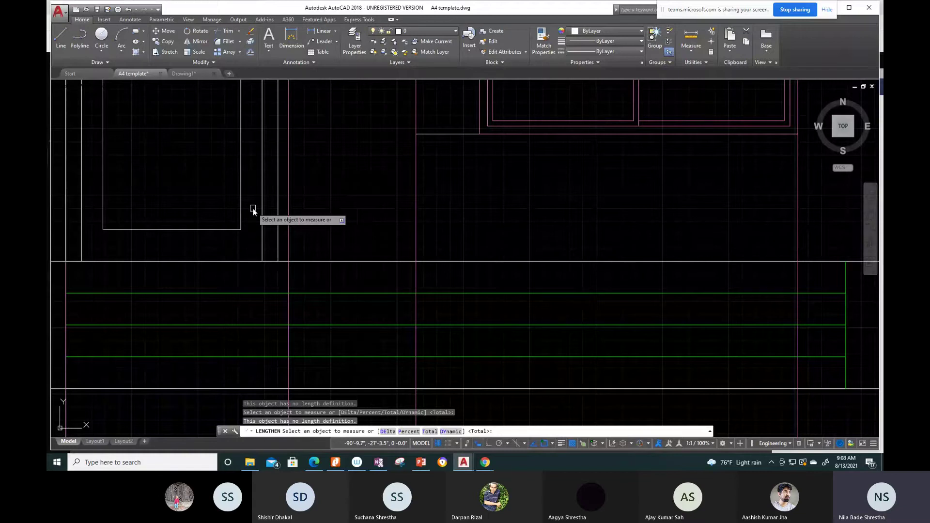
key("Escape")
key("Escape")
key("Escape")
Step: Move the door's bottom-right corner grip, then bring up the door's editing menu
scroll(265, 263, "down", 4)
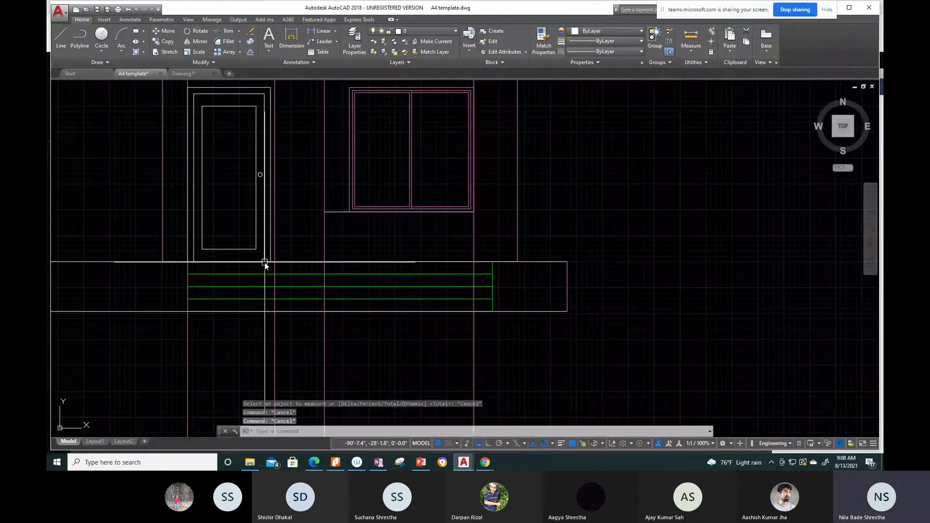
middle_click_drag(248, 211, 275, 330)
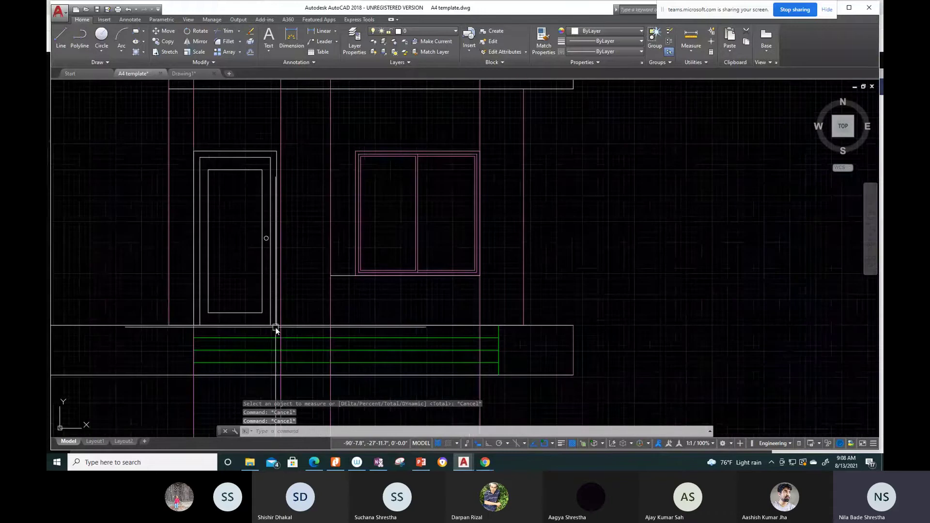
scroll(276, 329, "up", 4)
scroll(302, 311, "down", 3)
scroll(285, 139, "up", 3)
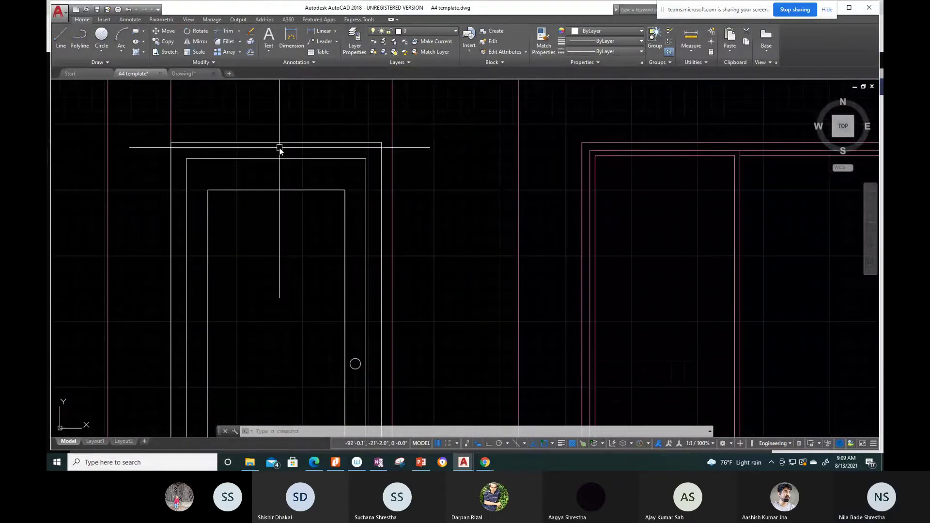
scroll(277, 160, "down", 6)
scroll(286, 258, "up", 4)
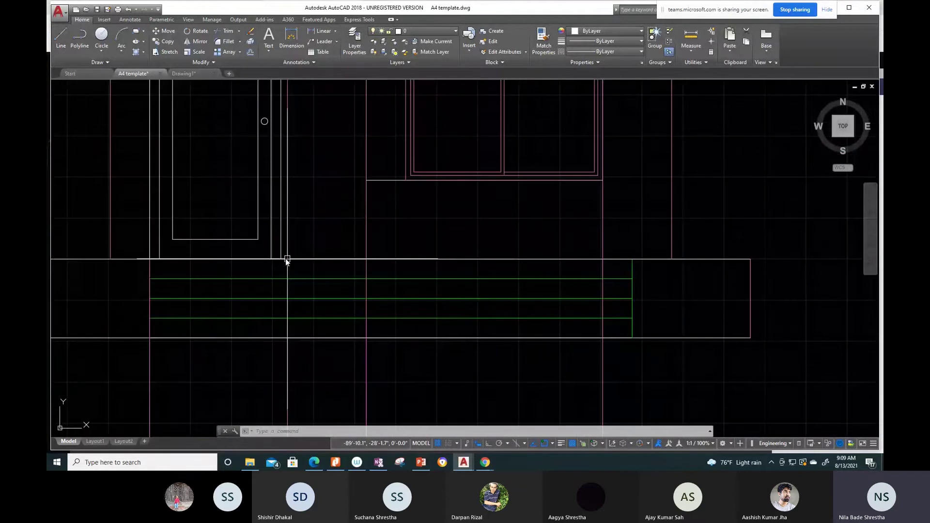
scroll(286, 258, "up", 3)
scroll(330, 237, "down", 1)
scroll(327, 261, "down", 2)
scroll(281, 253, "down", 2)
mouse_move(289, 222)
middle_mouse_down()
mouse_move(347, 333)
mouse_move(289, 333)
mouse_move(246, 306)
middle_mouse_up()
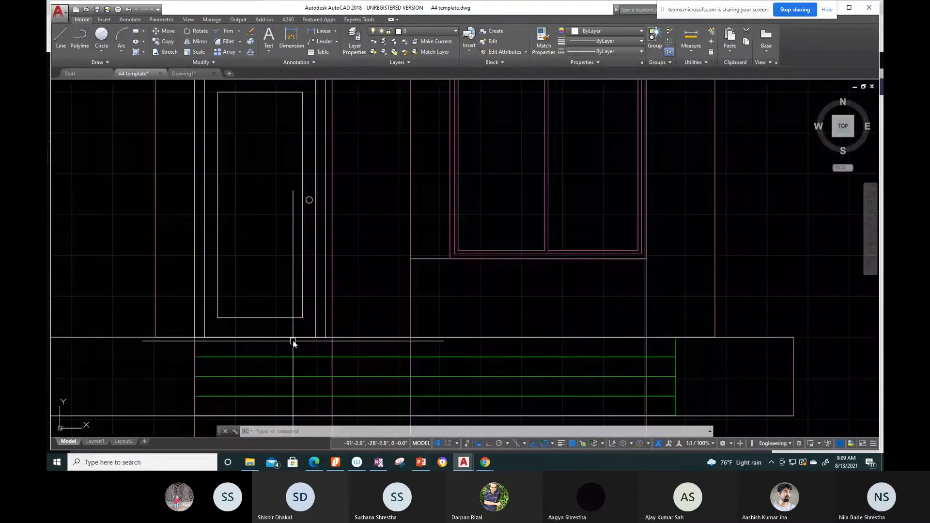
scroll(293, 340, "up", 4)
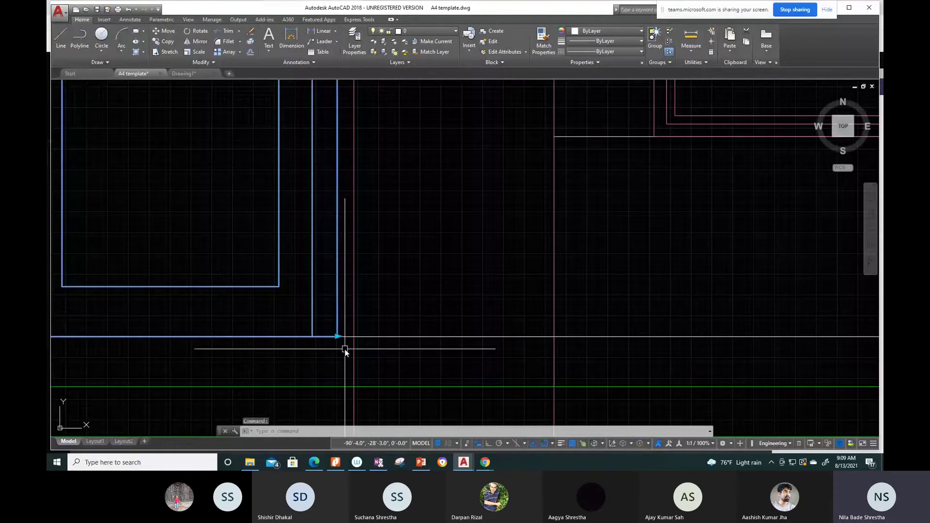
key("Return")
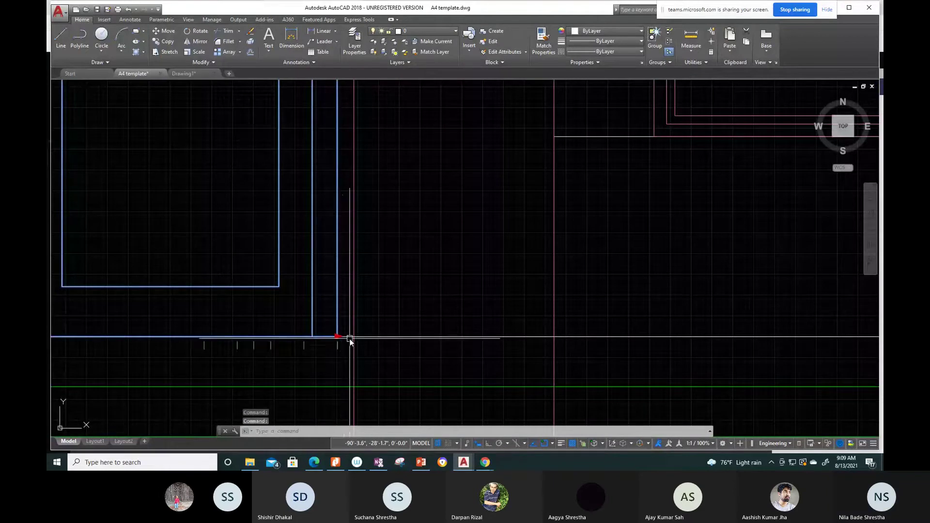
key("Return")
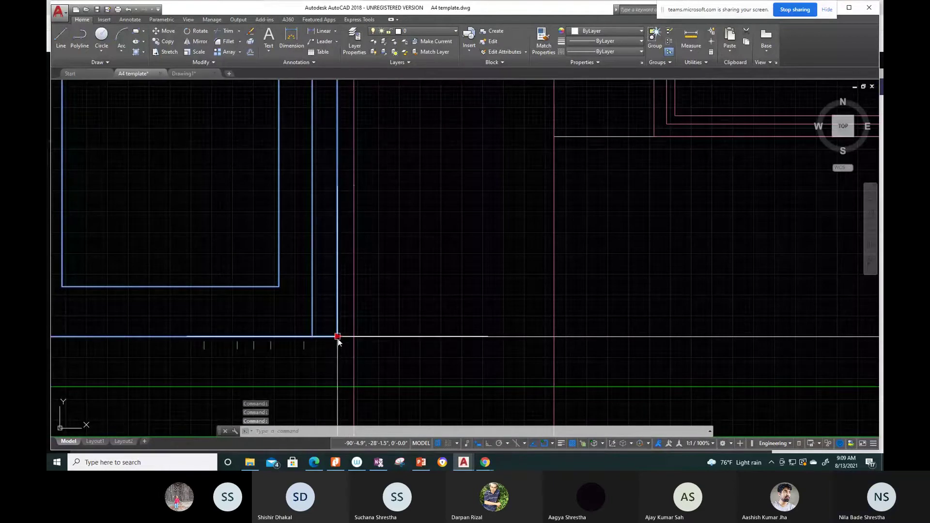
left_click(338, 338)
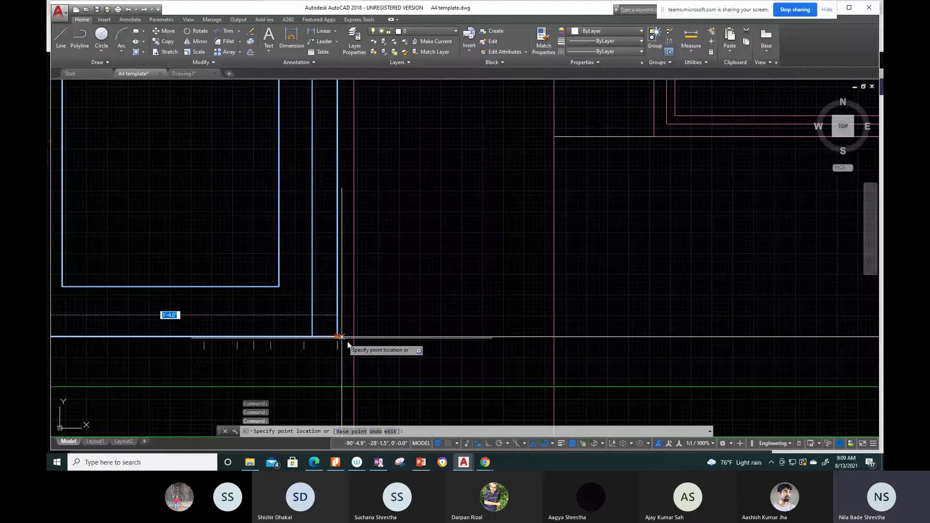
left_click(347, 343)
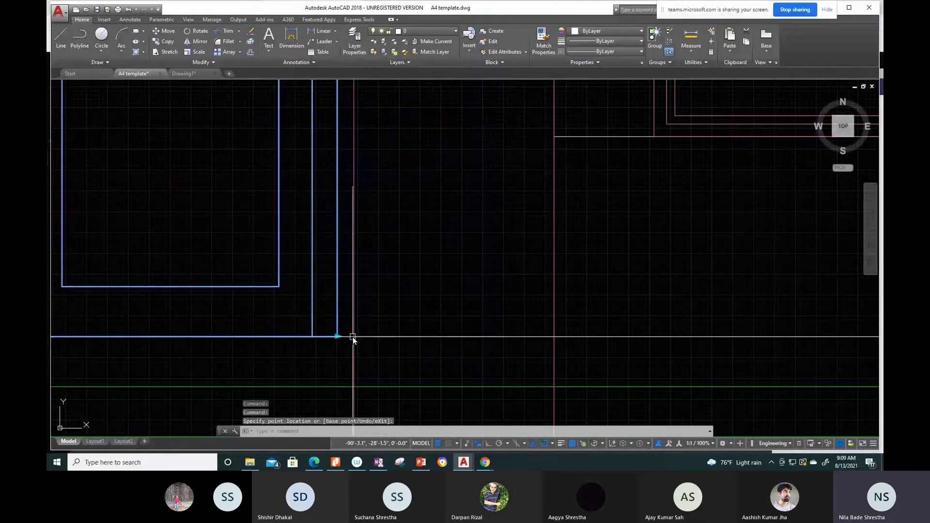
right_click(374, 307)
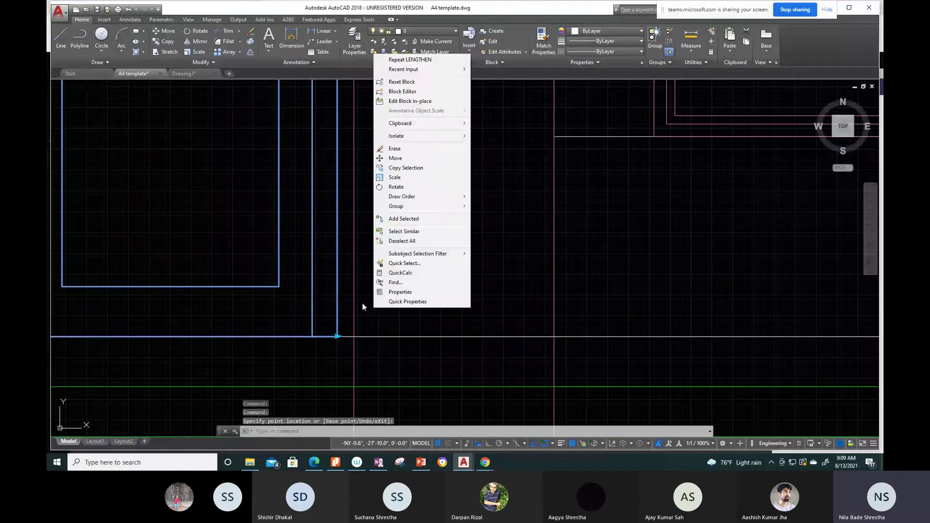
left_click(369, 312)
scroll(324, 294, "down", 4)
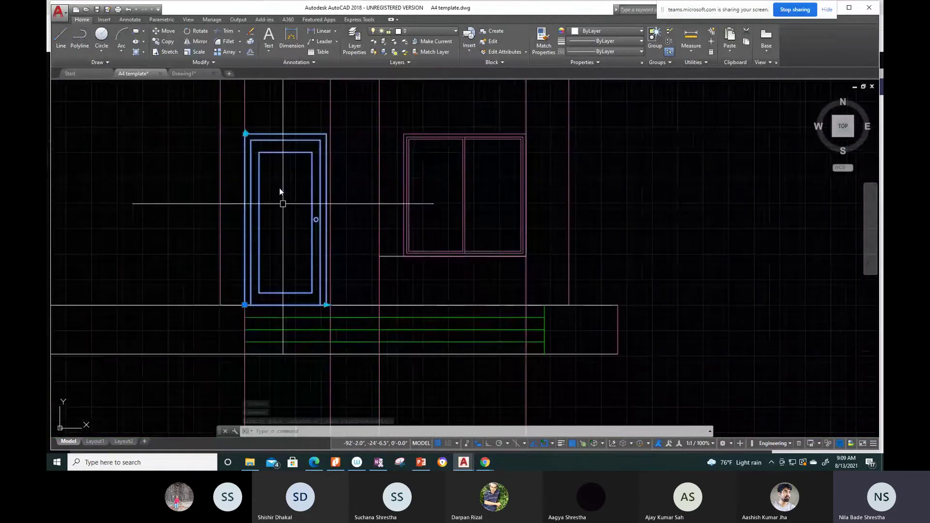
scroll(261, 130, "up", 2)
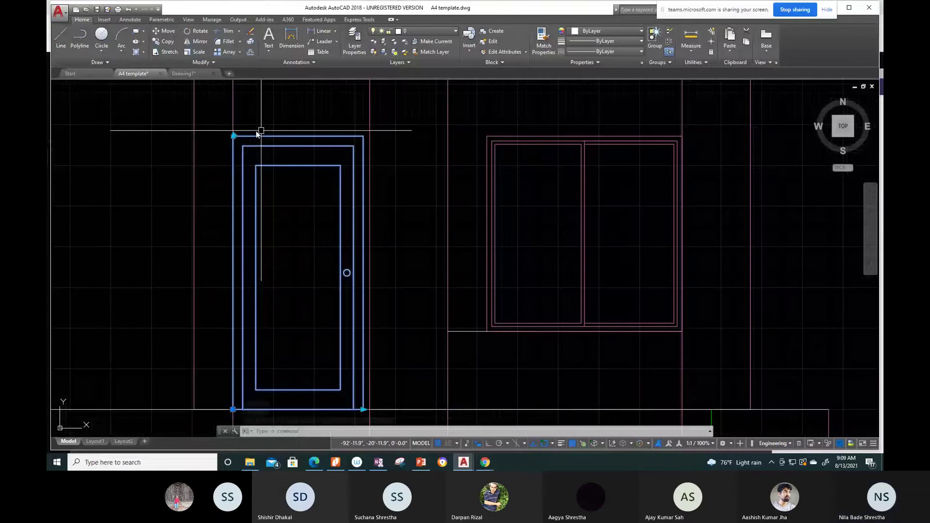
scroll(261, 131, "up", 4)
scroll(244, 160, "down", 4)
middle_click_drag(266, 253, 346, 282)
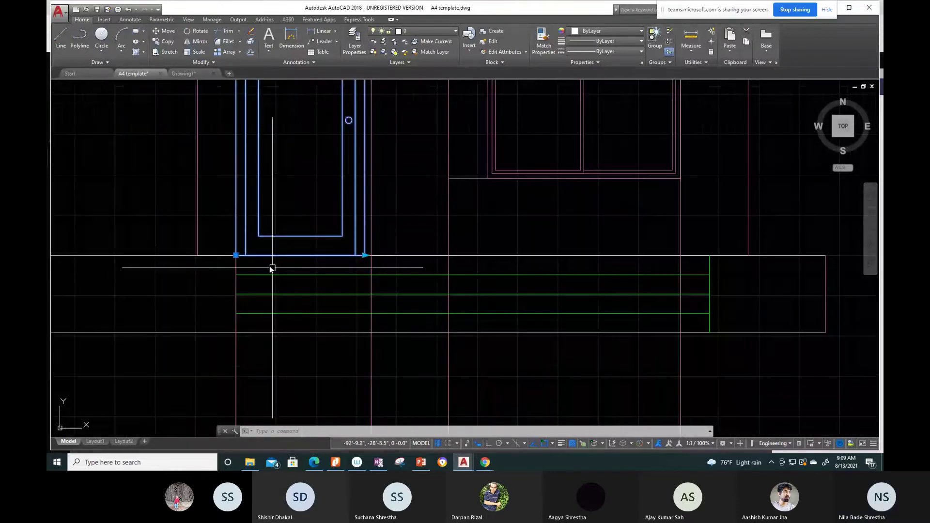
left_click(236, 255)
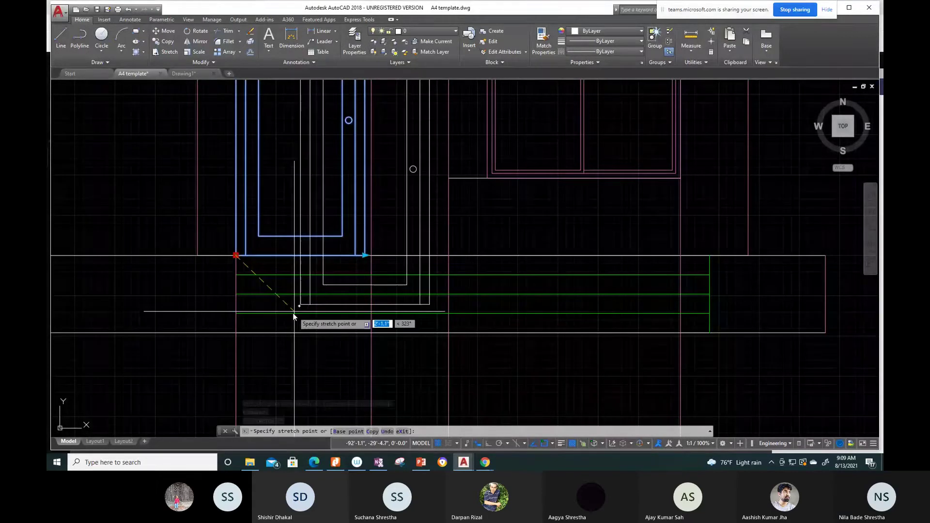
key("Escape")
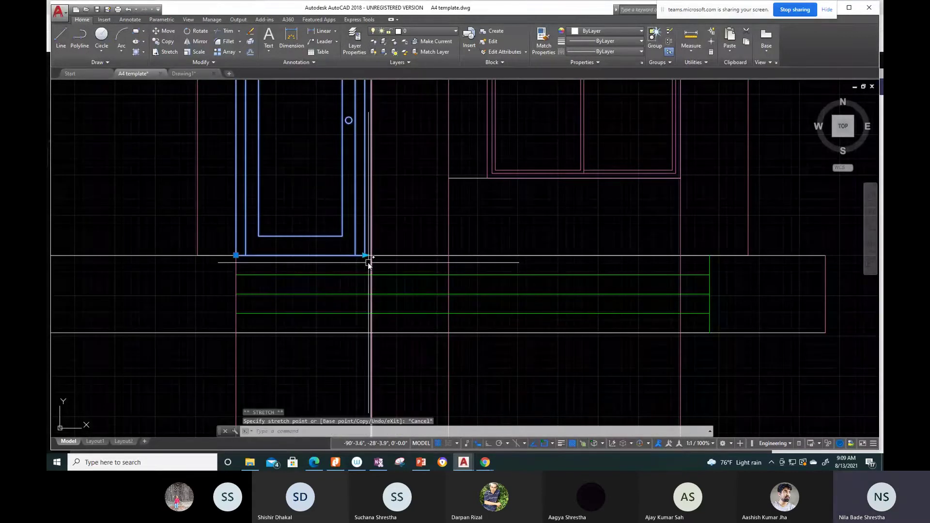
left_click(368, 262)
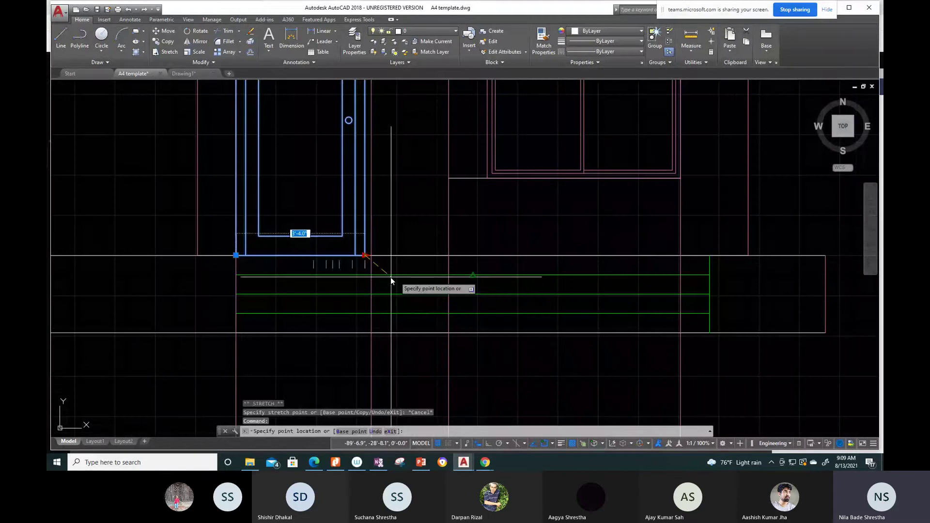
key("Escape")
middle_click_drag(553, 182, 263, 248)
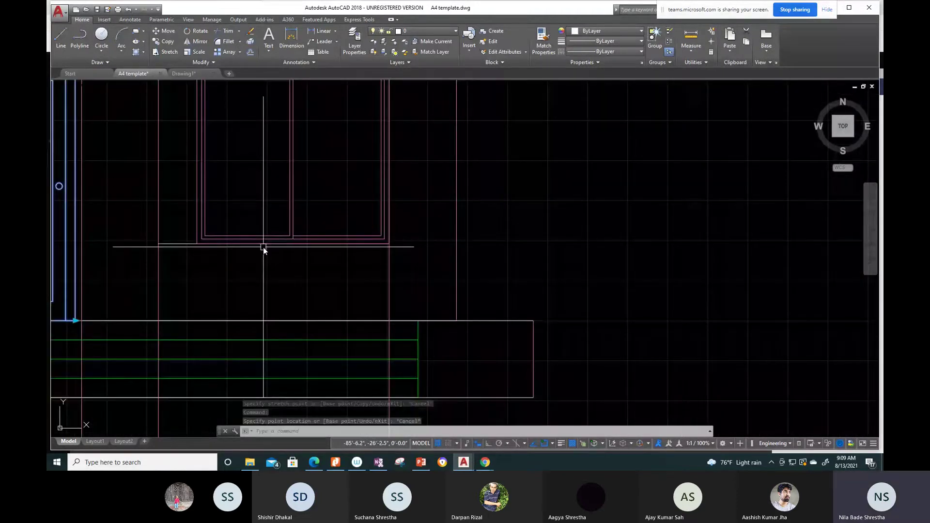
left_click(249, 244)
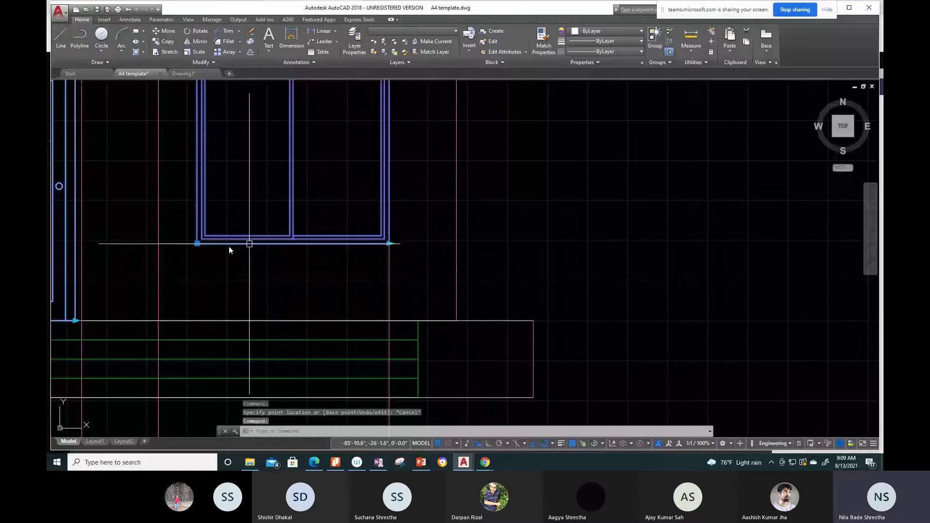
left_click(197, 244)
key("Escape")
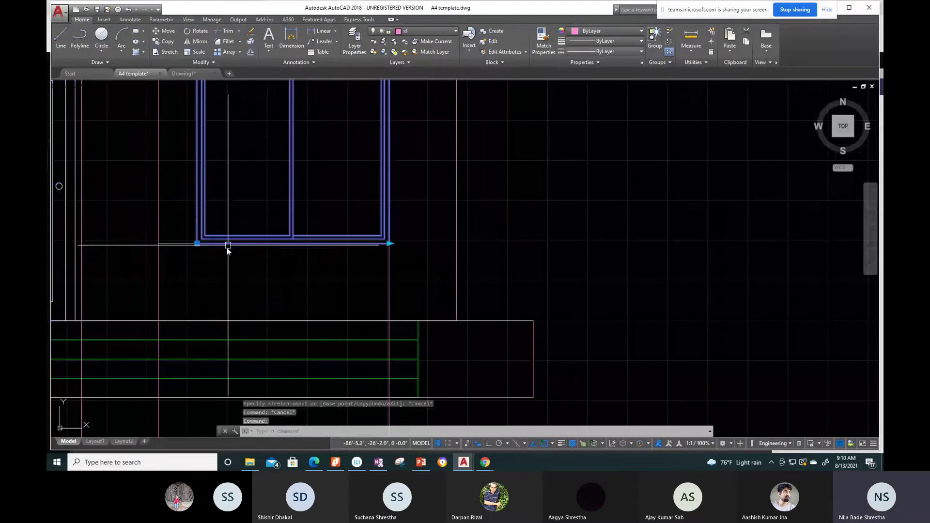
left_click(196, 244)
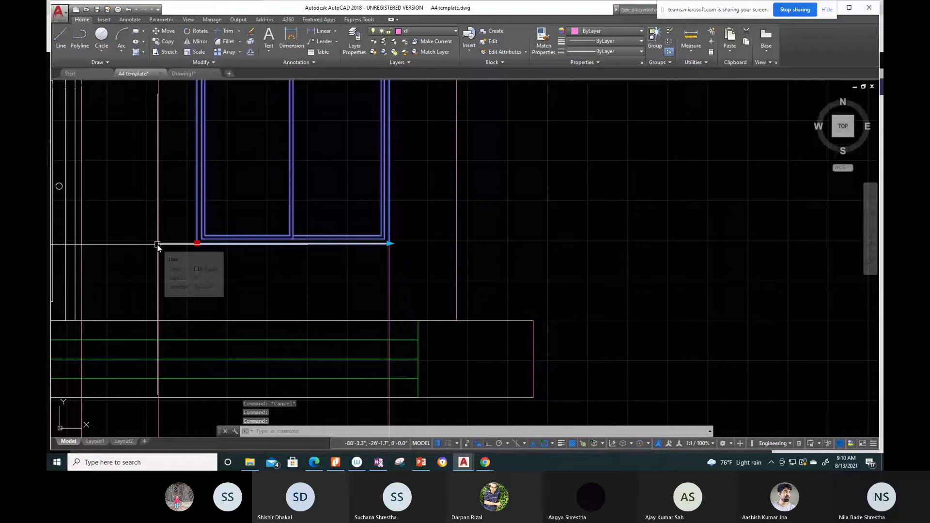
key("Escape")
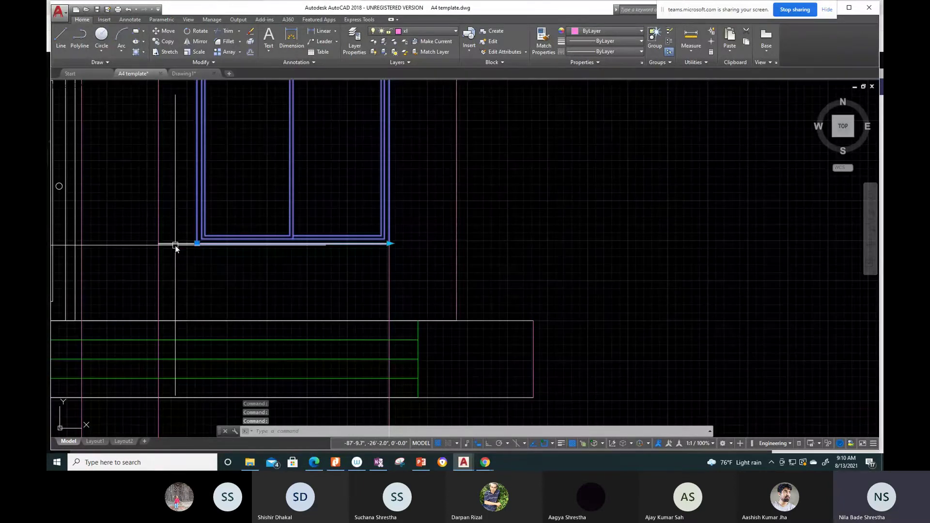
key("Escape")
scroll(209, 296, "down", 6)
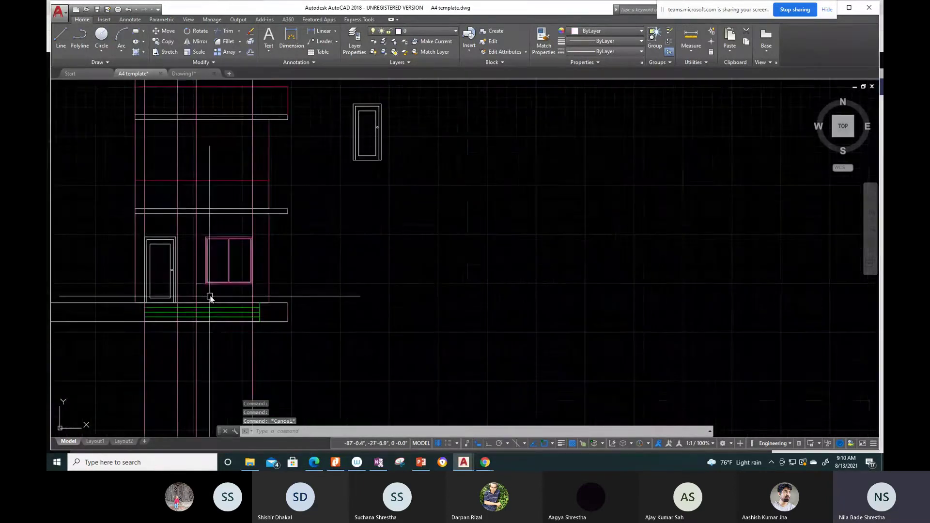
Step: Start exploding the door block, then cancel before it finishes
middle_click_drag(162, 293, 211, 254)
scroll(210, 254, "up", 6)
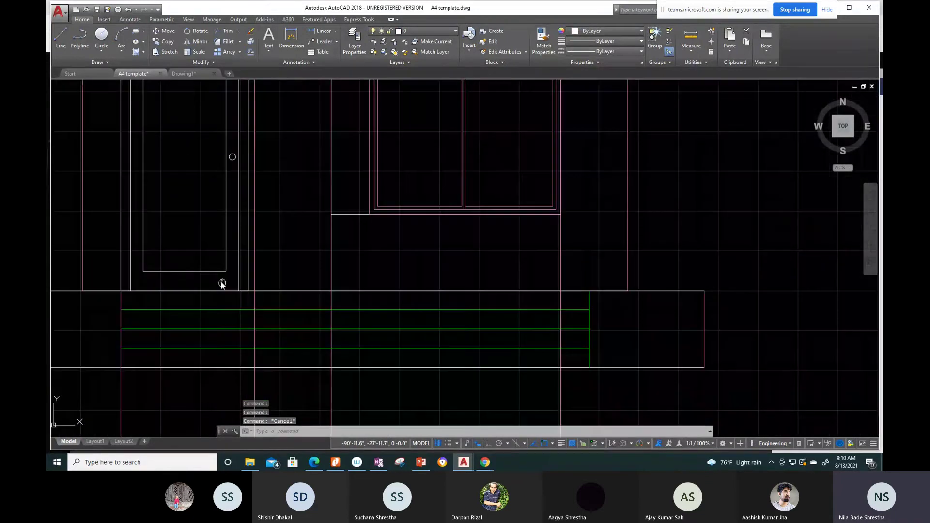
middle_click_drag(222, 284, 273, 224)
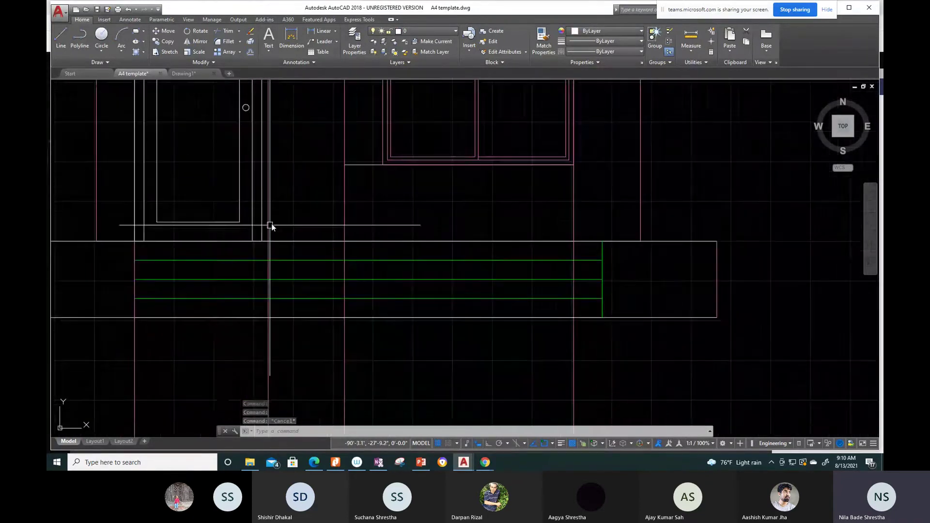
scroll(277, 194, "down", 4)
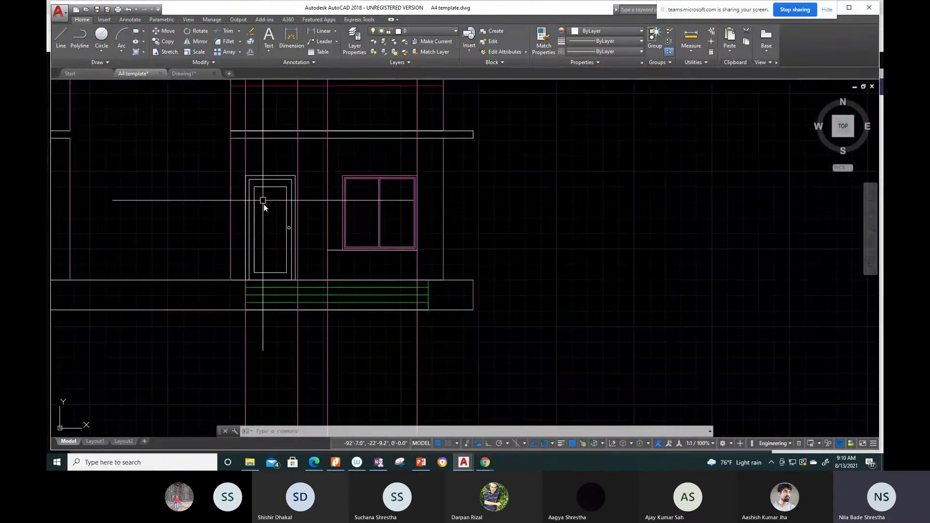
scroll(263, 204, "up", 2)
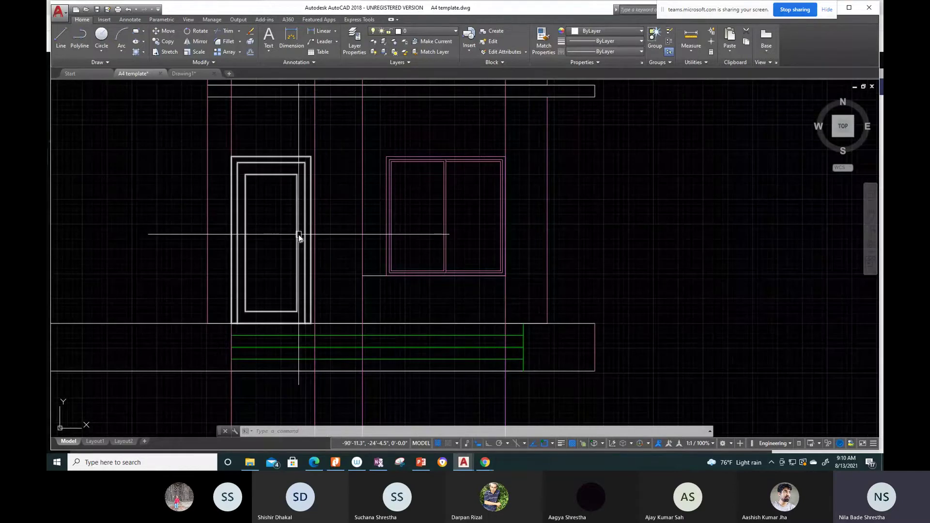
type("x")
key("Return")
left_click(275, 176)
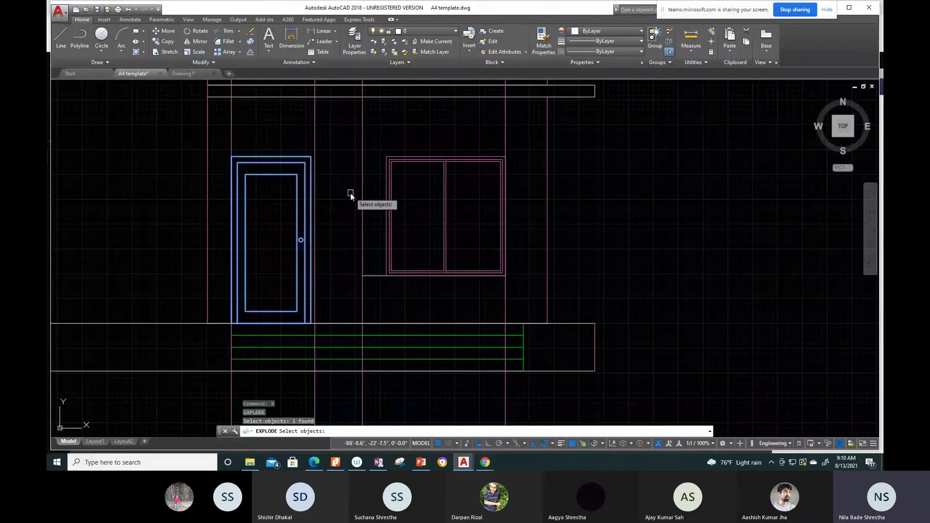
key("Escape")
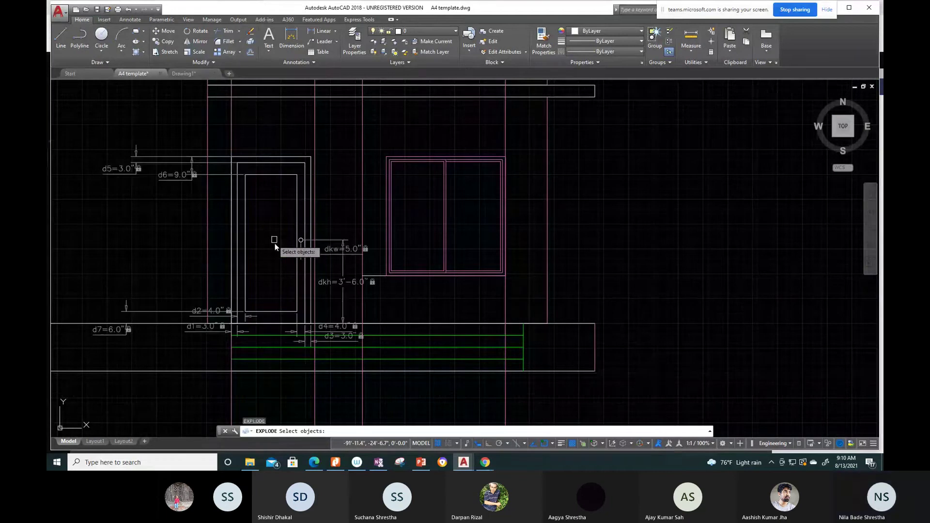
Step: Clear pending commands and undo the earlier door explode
scroll(308, 336, "up", 3)
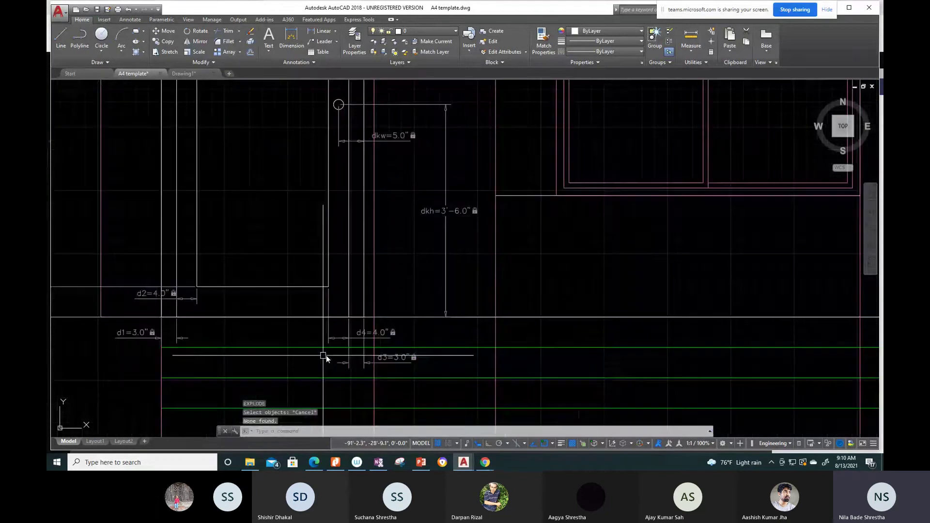
scroll(363, 182, "down", 3)
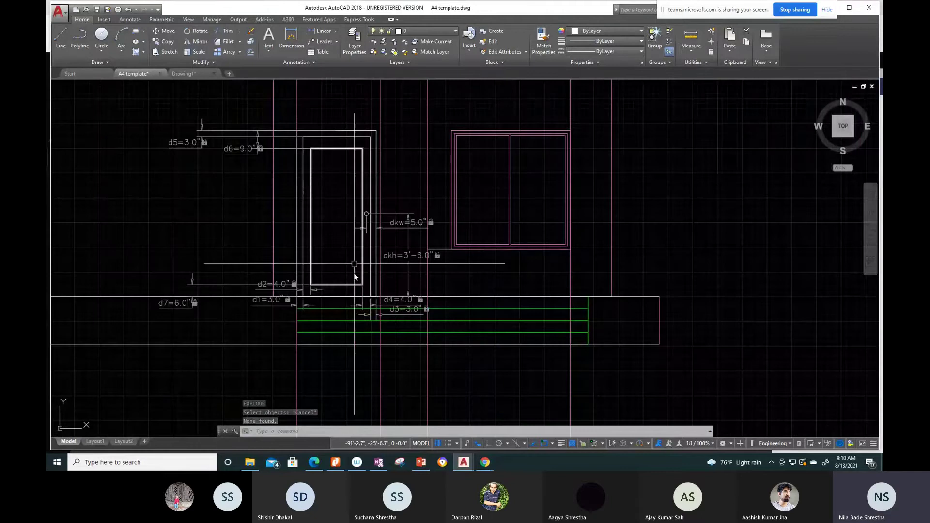
scroll(355, 277, "up", 3)
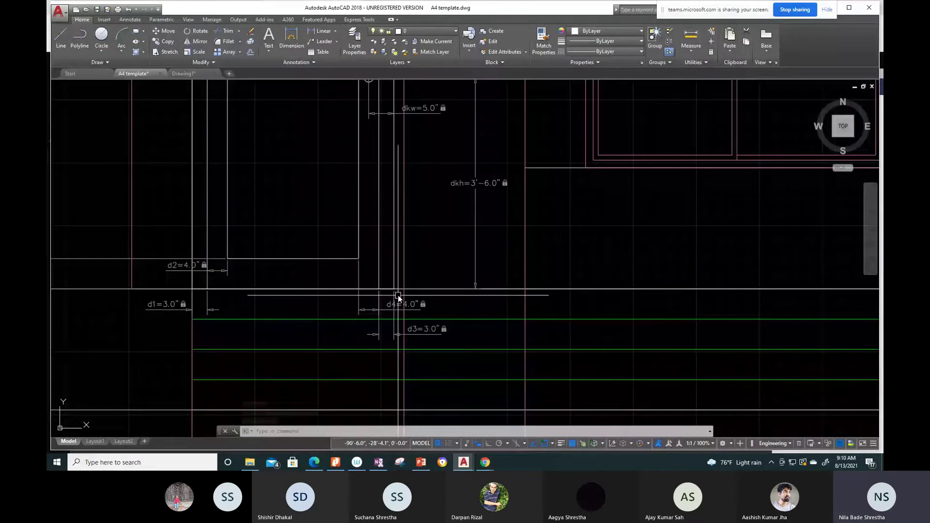
scroll(399, 296, "up", 2)
key("Escape")
key("Escape")
key("Escape")
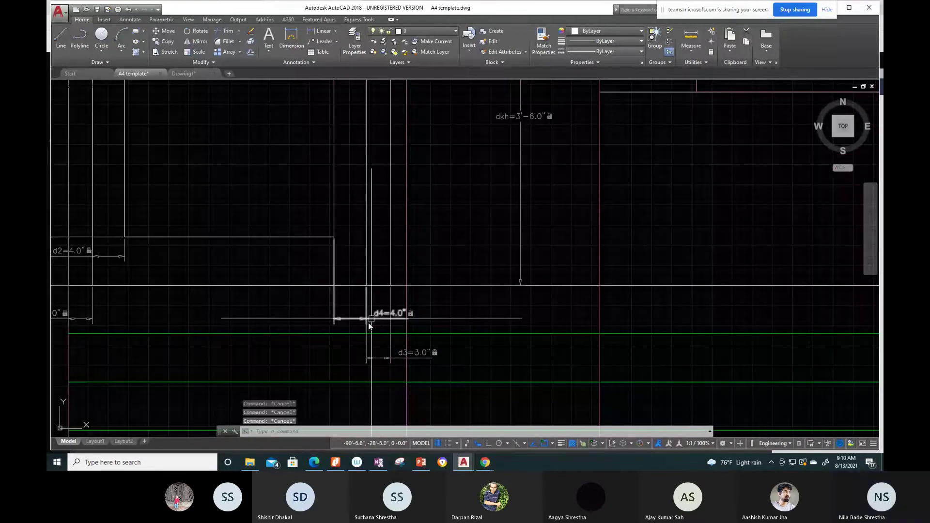
key("ctrl+z")
key("ctrl+z")
key("ctrl+z")
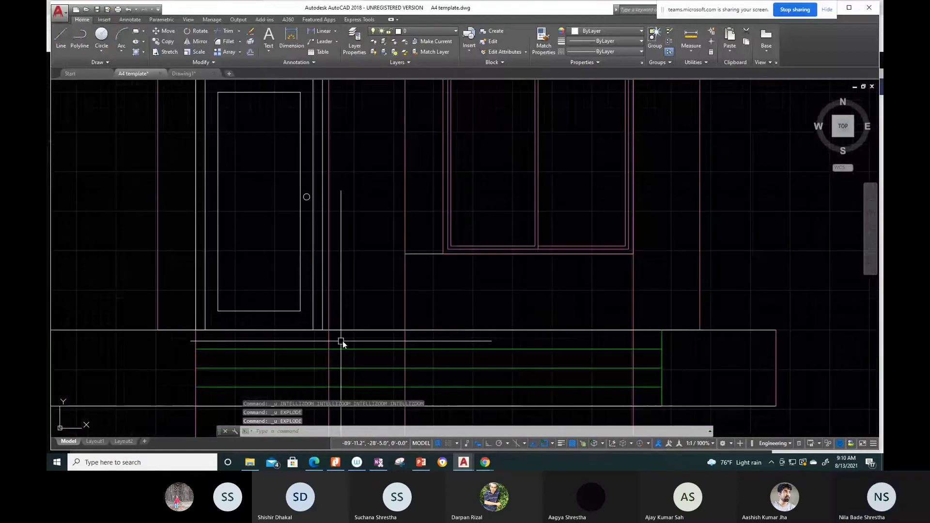
Step: Explode the door block again, exposing dkw, dkh and d1–d4 dimensions at its base
type("ex")
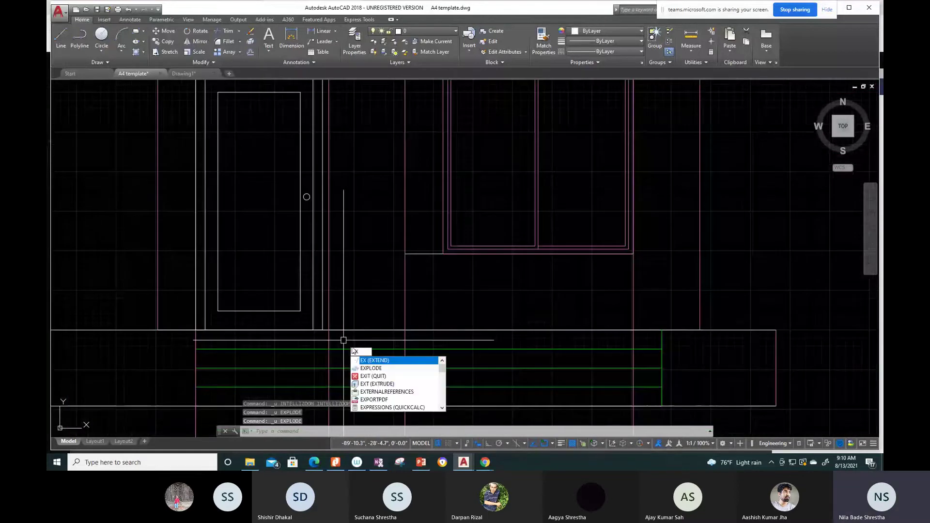
key("Escape")
type("x")
key("Return")
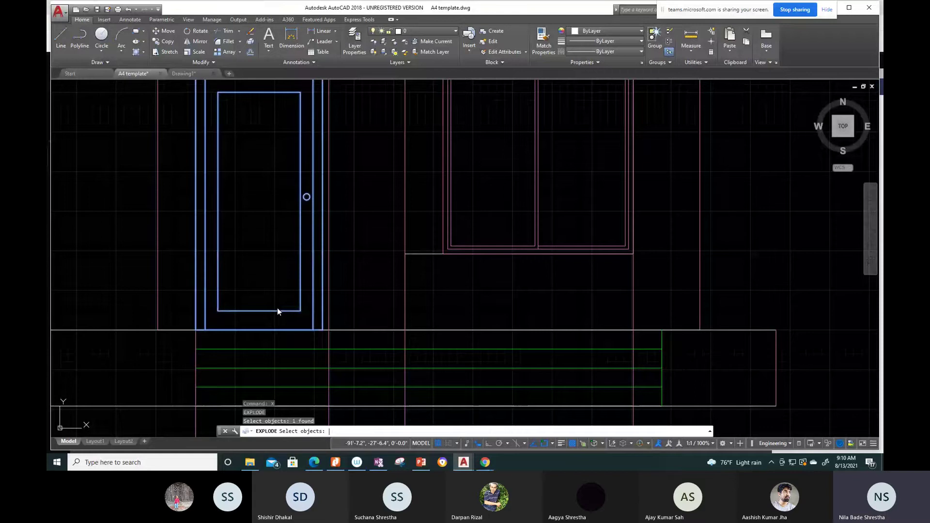
key("Return")
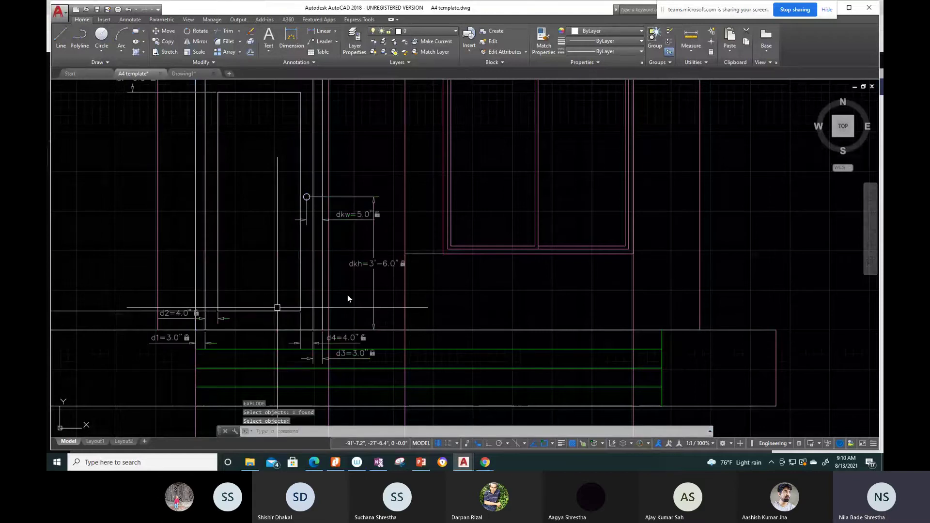
scroll(238, 191, "up", 2)
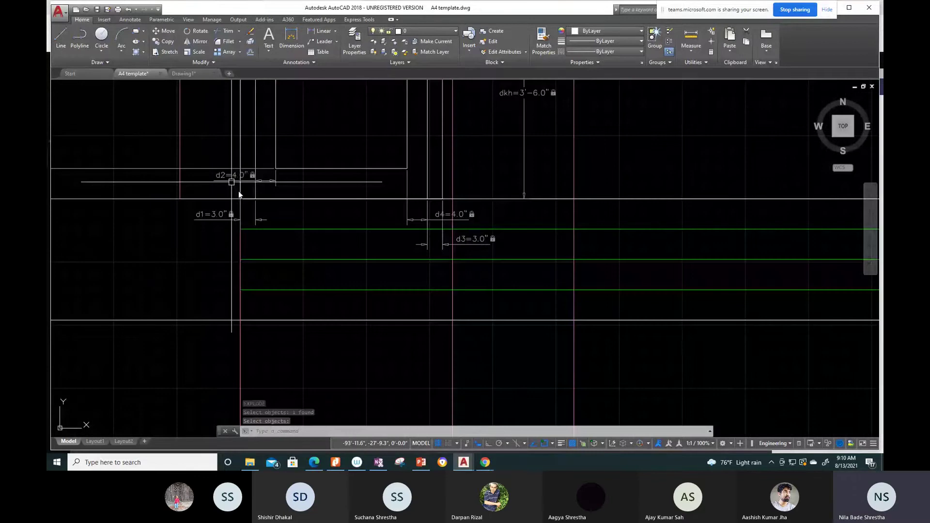
middle_click_drag(239, 191, 172, 316)
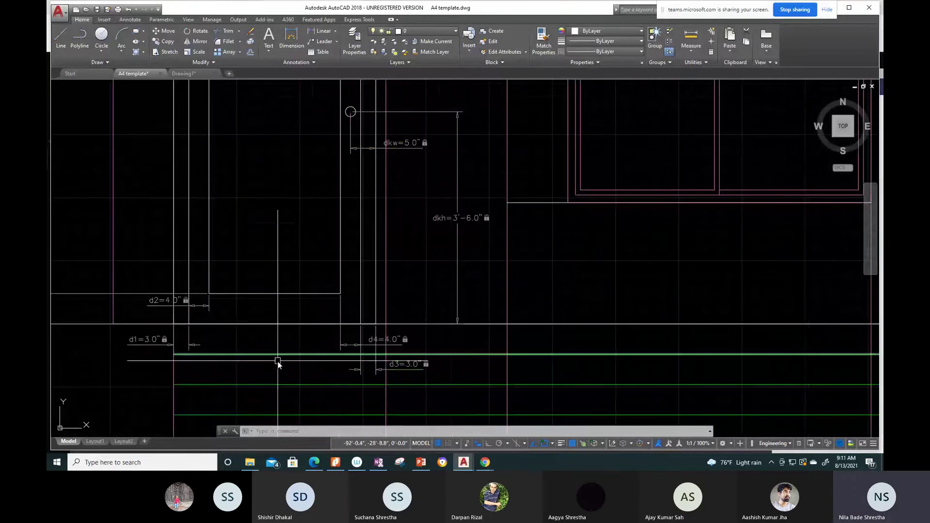
Step: Select the door outline and both side lines for STRETCH, with base point at the door's base
type("s")
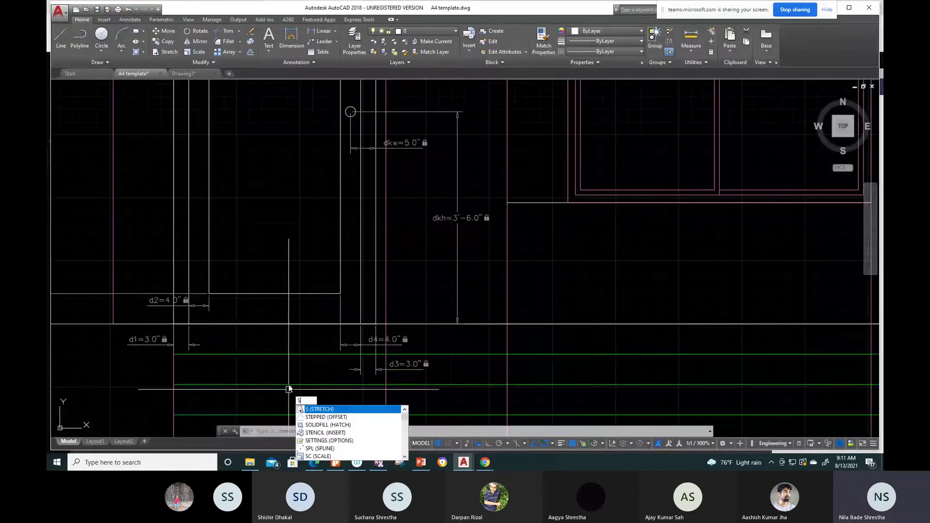
key("Return")
left_click(325, 326)
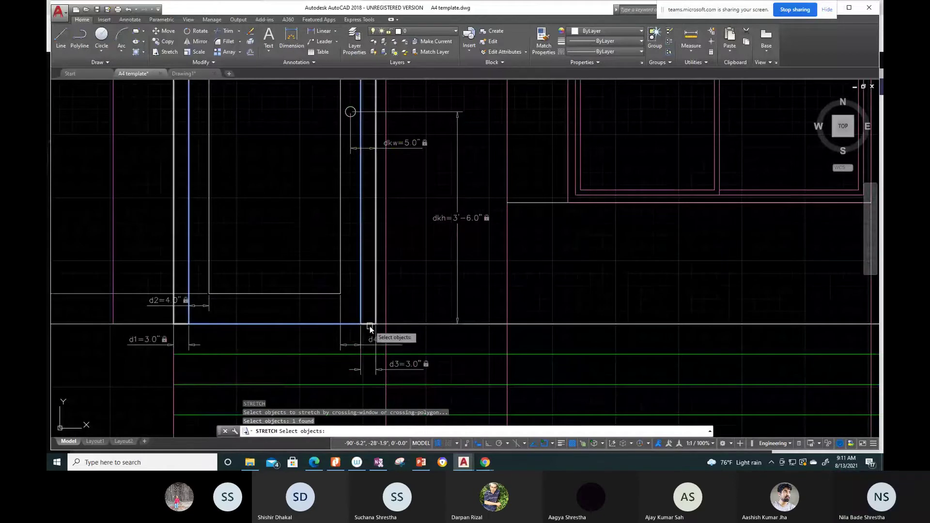
left_click(377, 309)
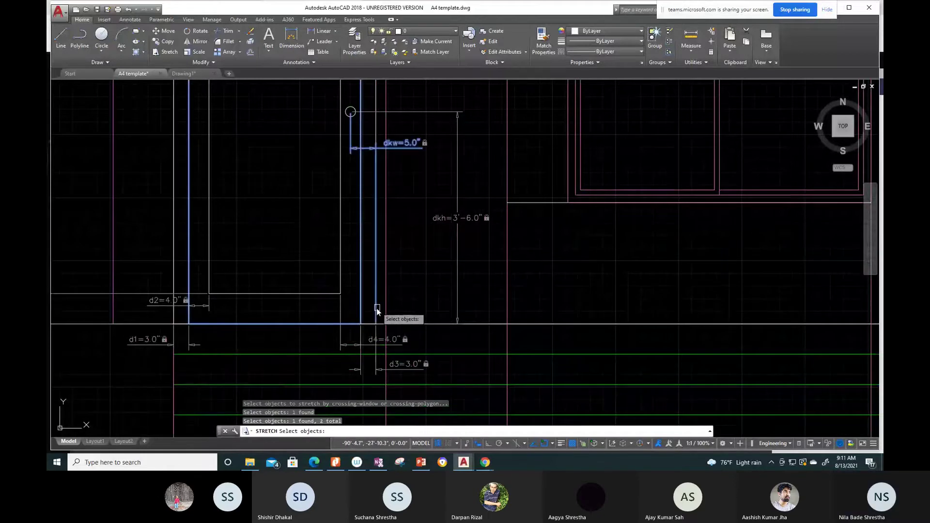
left_click(368, 324)
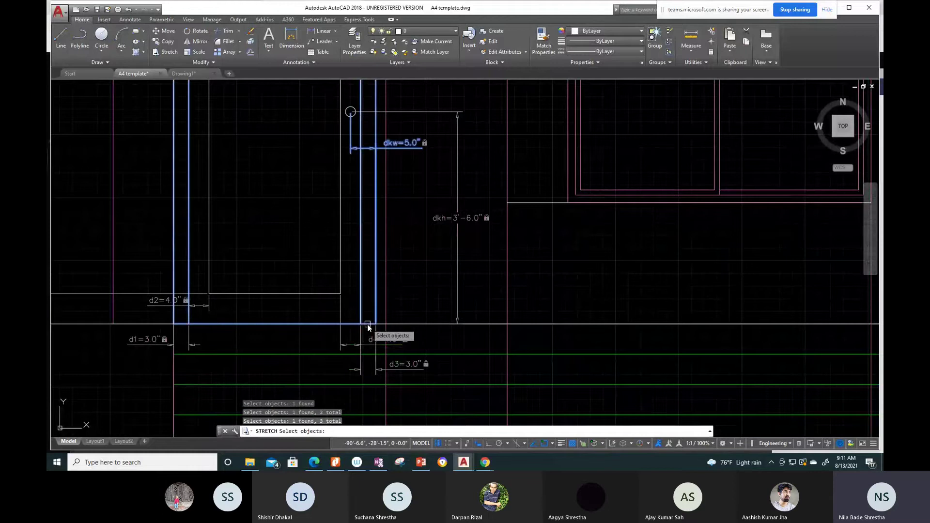
key("Return")
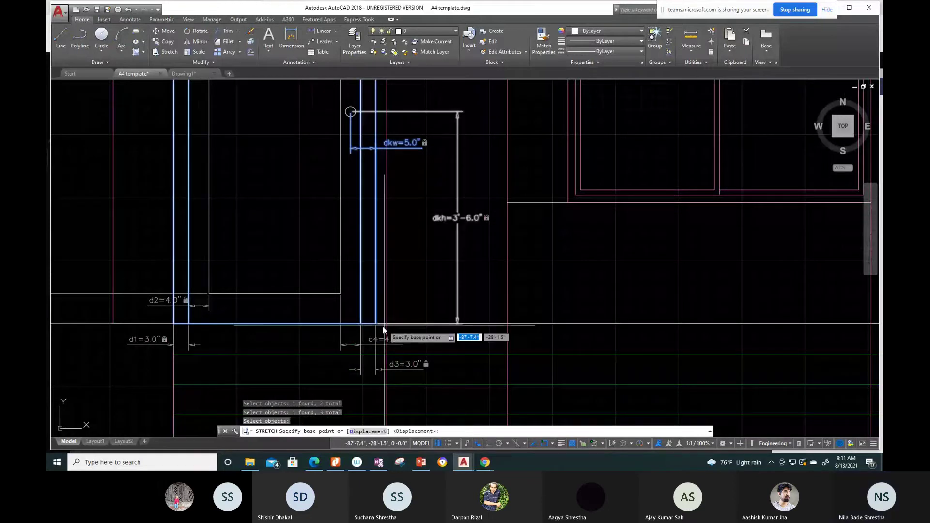
scroll(383, 327, "up", 4)
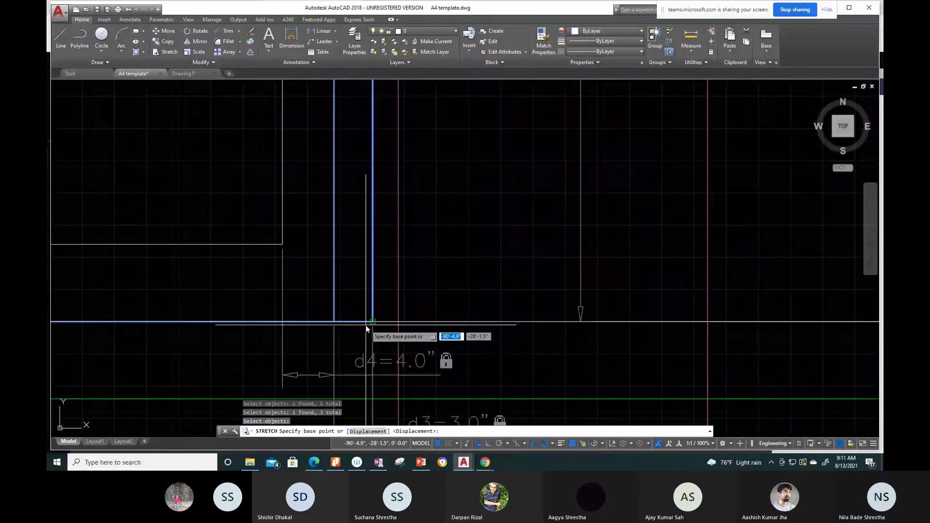
left_click(367, 327)
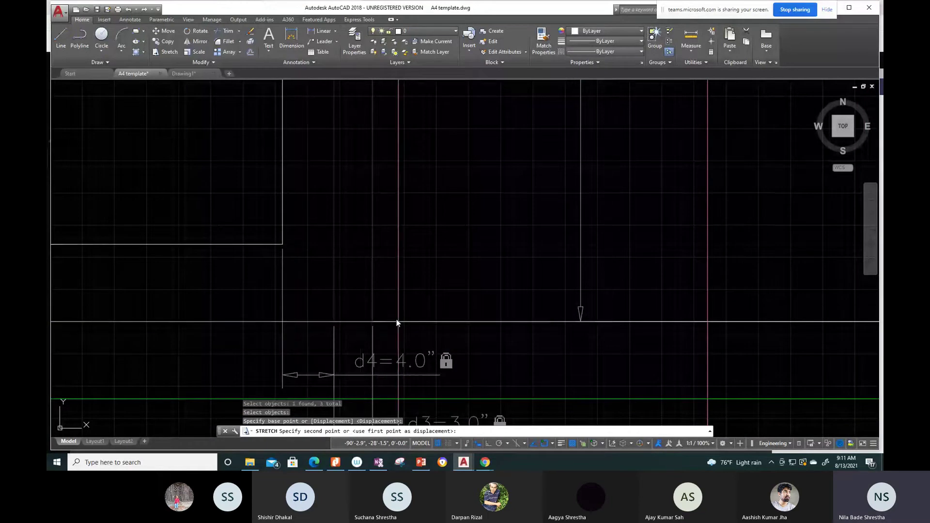
Step: Cancel the stretch and undo it along with the door explode
key("Escape")
key("ctrl+z")
key("ctrl+z")
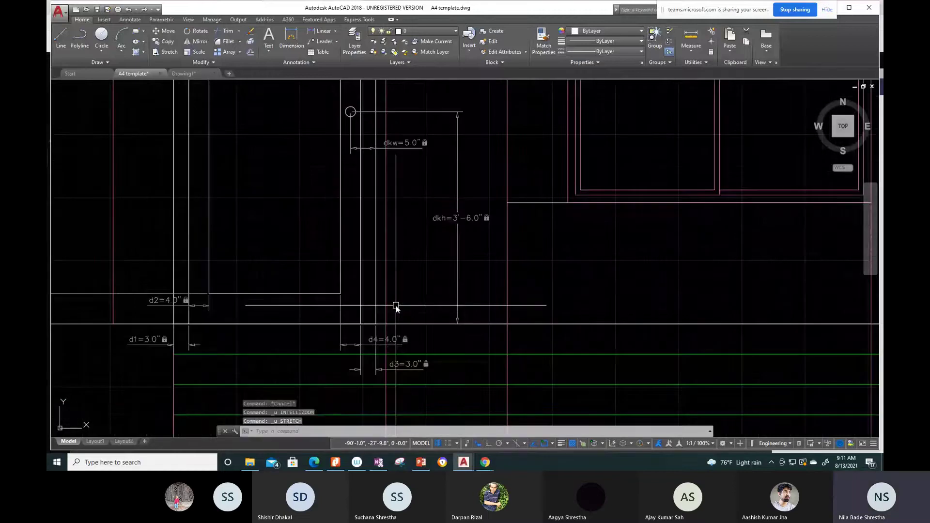
key("ctrl+z")
key("ctrl+z")
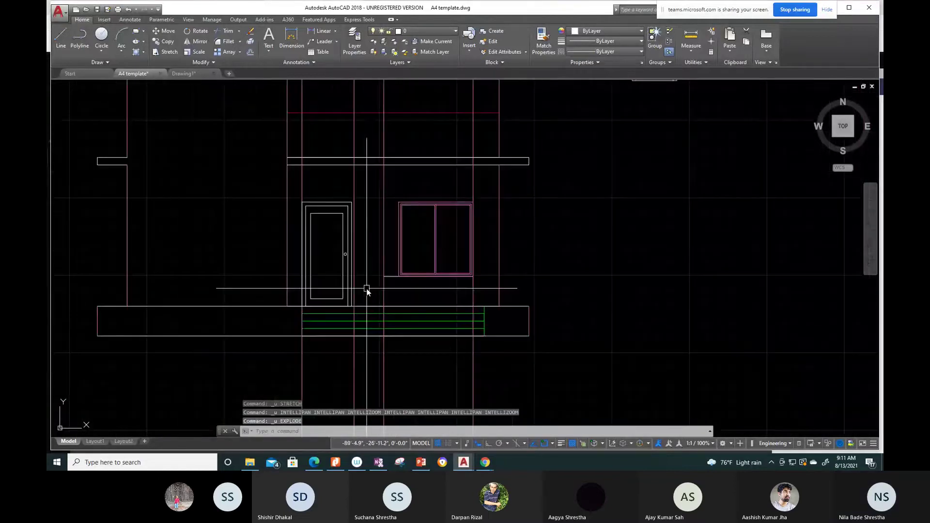
Step: Zoom out, pan down, and zoom in on the ground-floor door and window at the floor line
scroll(394, 289, "up", 1)
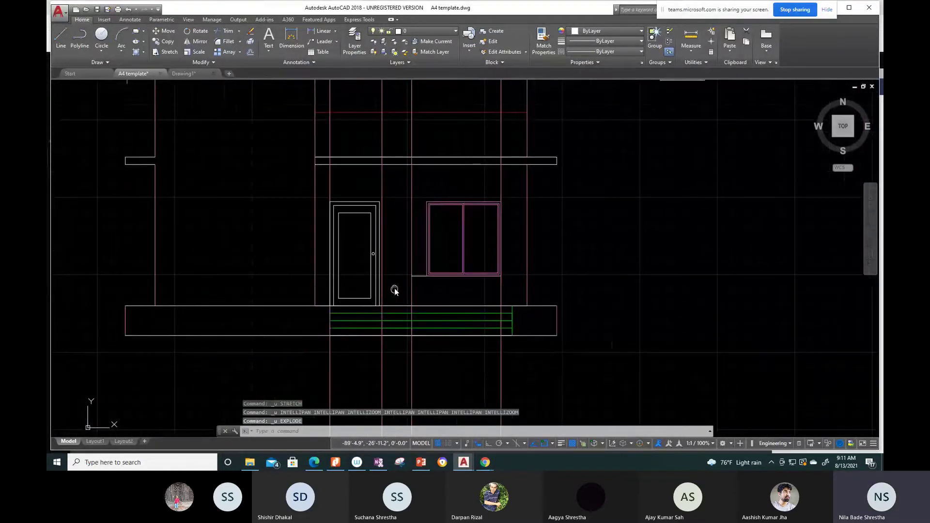
scroll(394, 289, "up", 3)
scroll(393, 289, "up", 2)
scroll(340, 324, "up", 4)
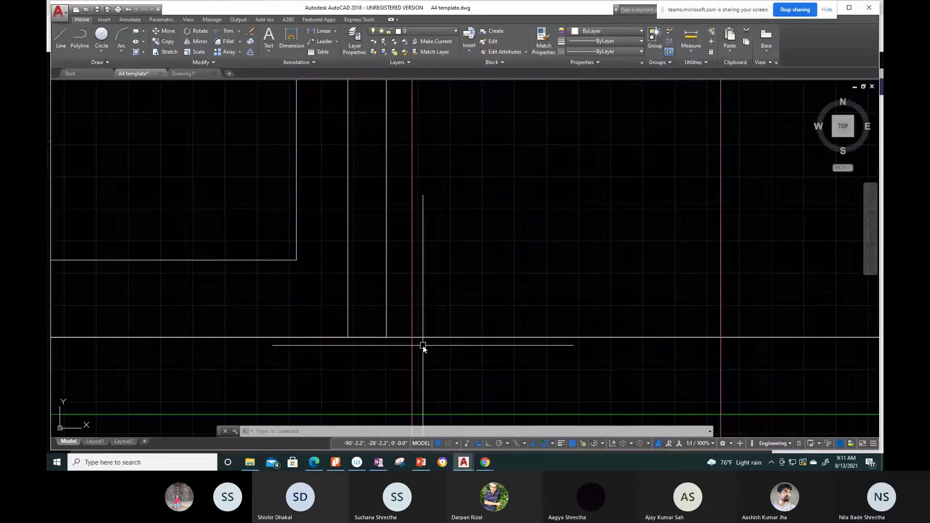
scroll(423, 346, "down", 5)
scroll(438, 290, "down", 1)
scroll(458, 365, "down", 2)
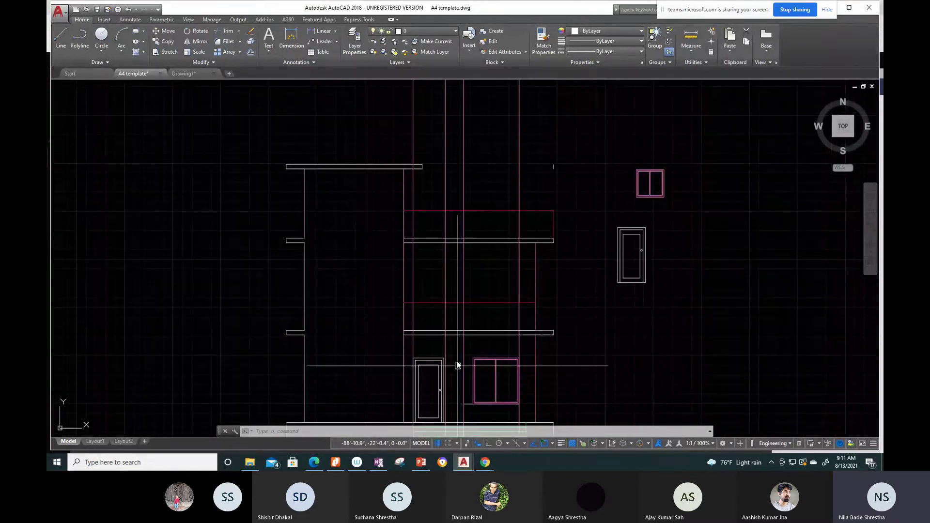
scroll(393, 234, "down", 3)
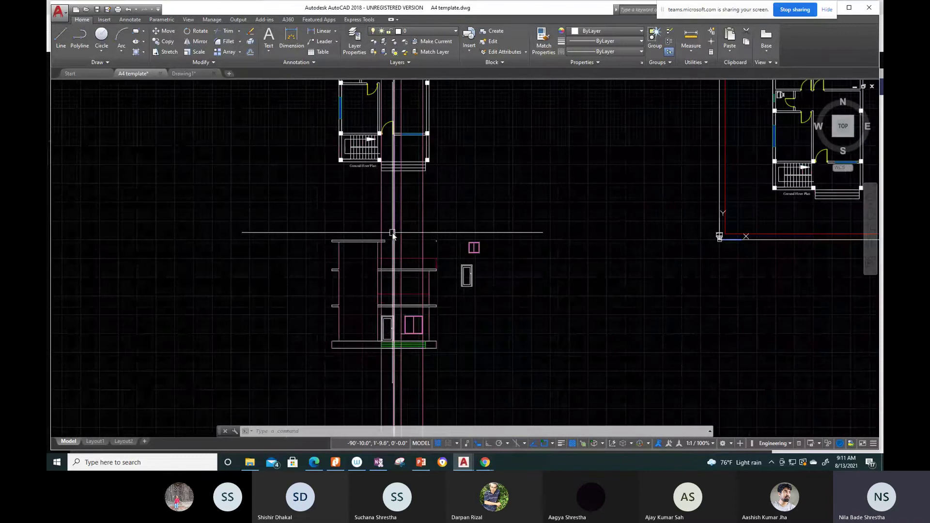
middle_click_drag(385, 201, 394, 258)
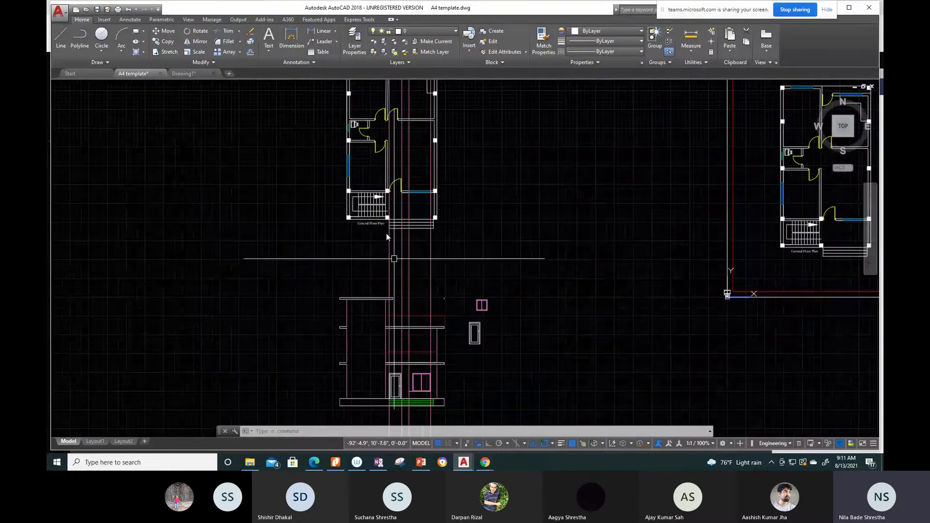
scroll(394, 417, "up", 2)
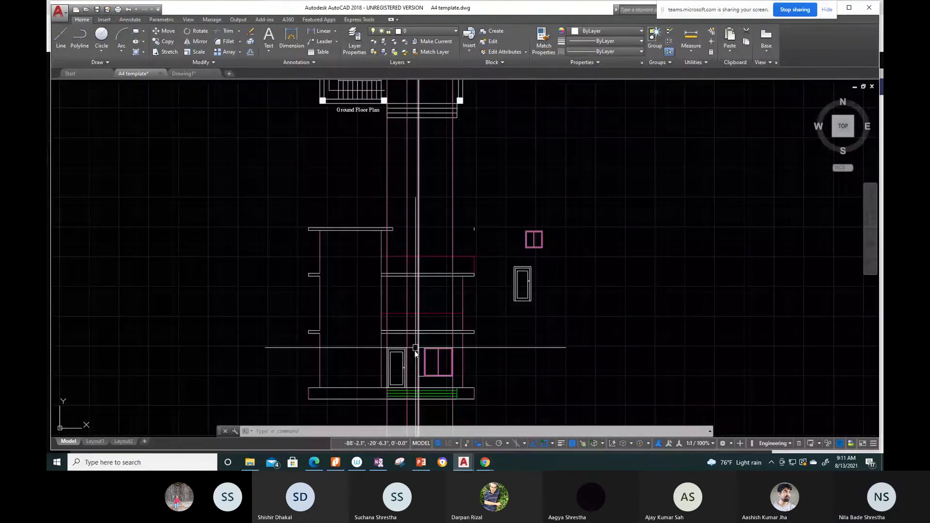
scroll(403, 274, "up", 3)
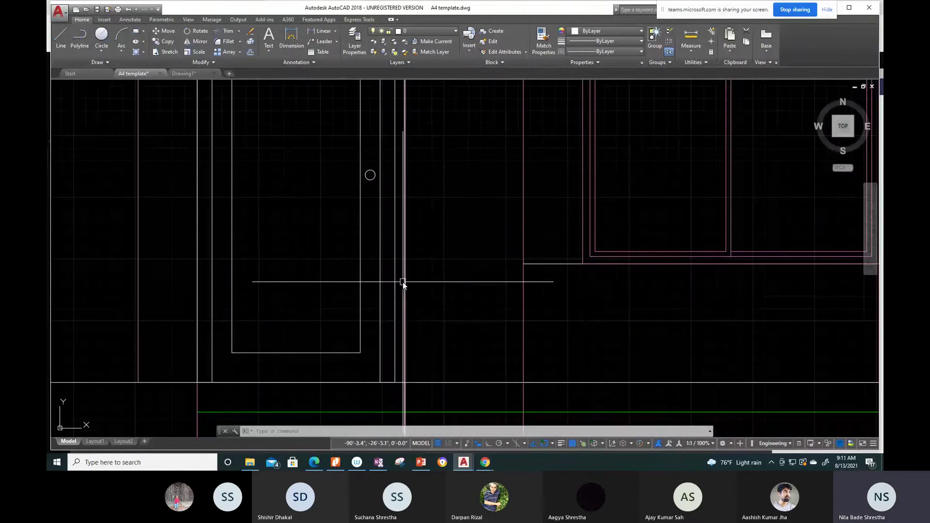
middle_click_drag(398, 359, 435, 347)
scroll(434, 347, "up", 2)
scroll(411, 369, "down", 3)
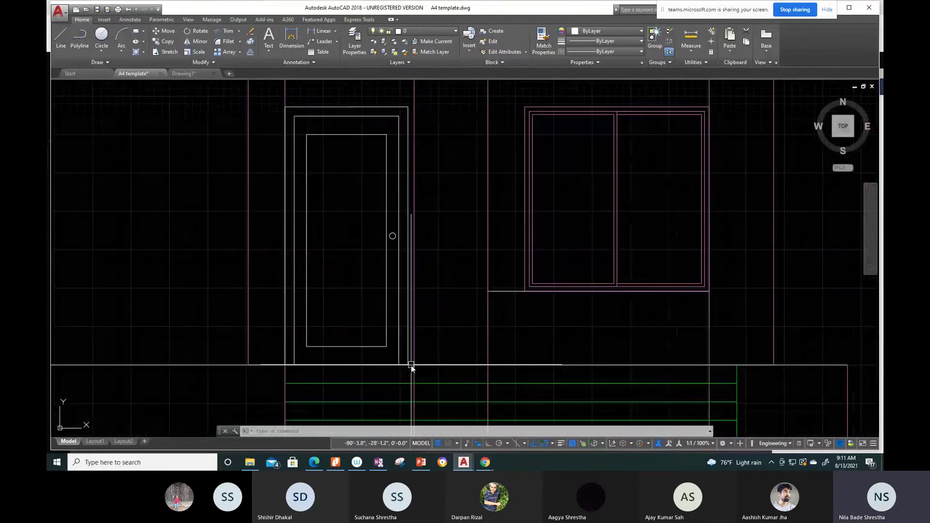
scroll(437, 363, "up", 4)
type("o")
key("Return")
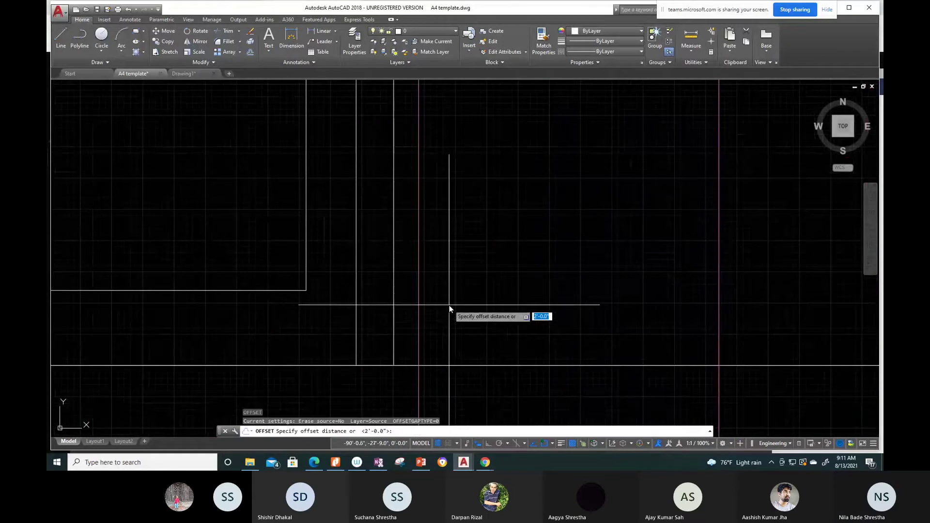
type("2")
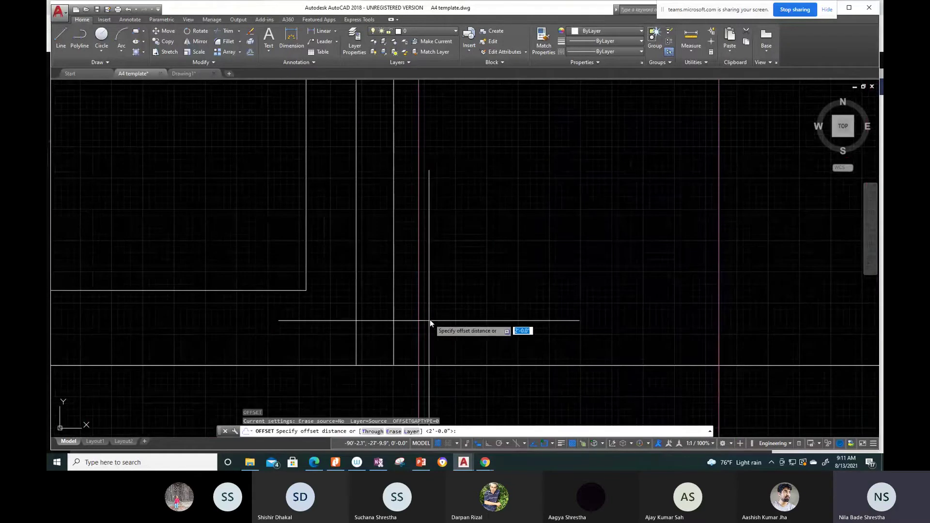
key("Return")
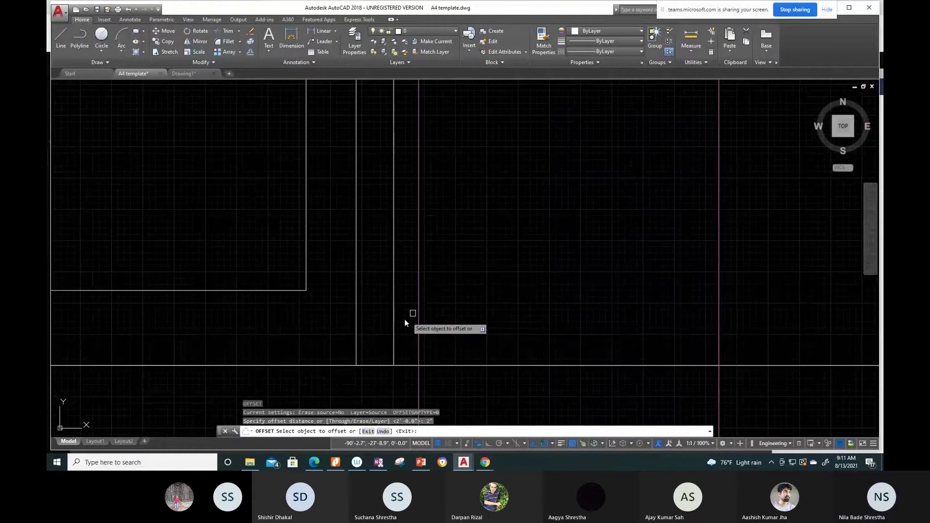
left_click(392, 341)
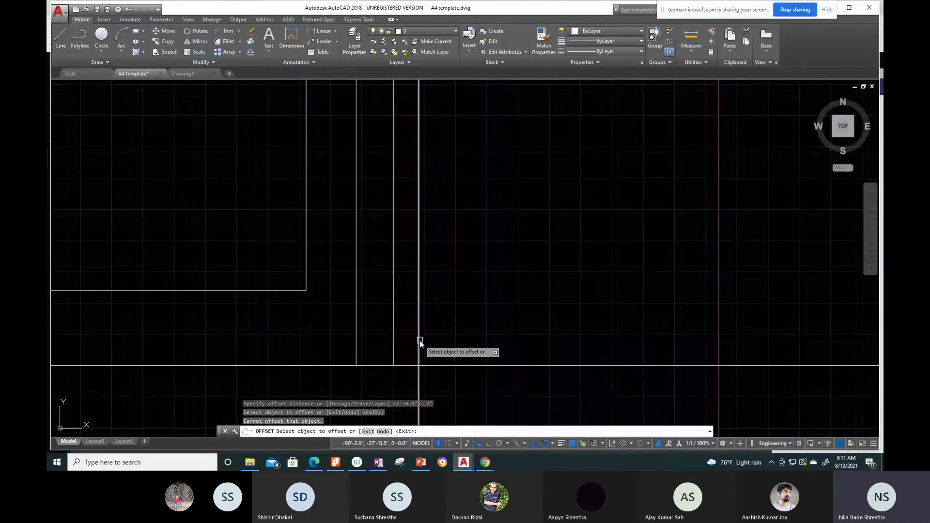
left_click(420, 340)
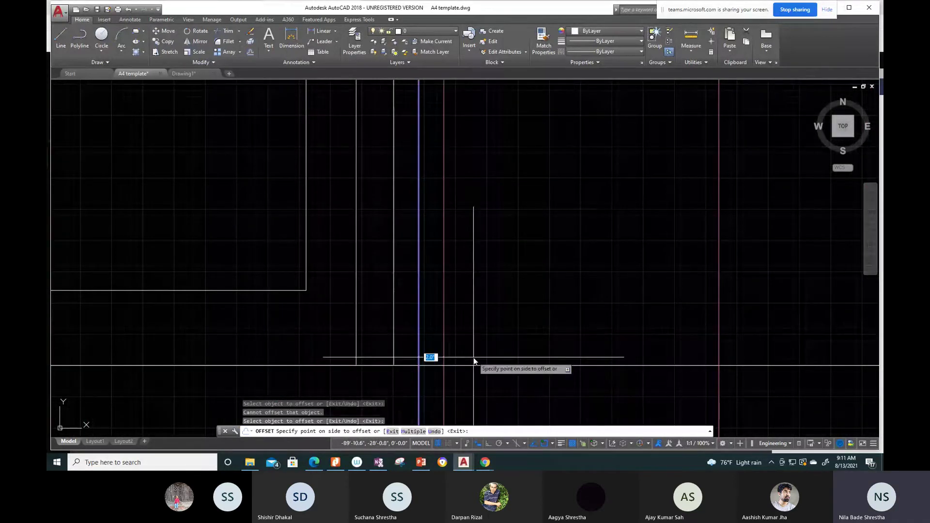
key("Escape")
scroll(441, 349, "down", 2)
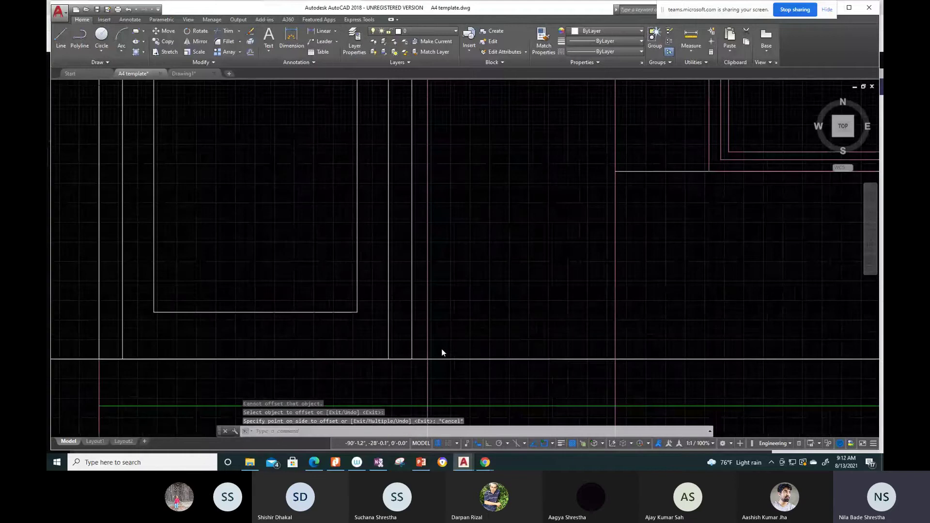
middle_click_drag(441, 352, 367, 241)
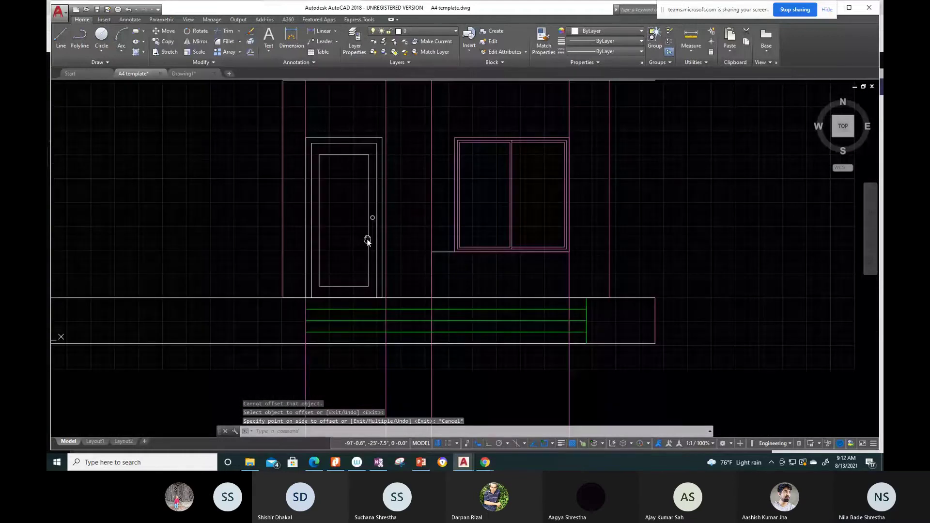
scroll(368, 241, "up", 2)
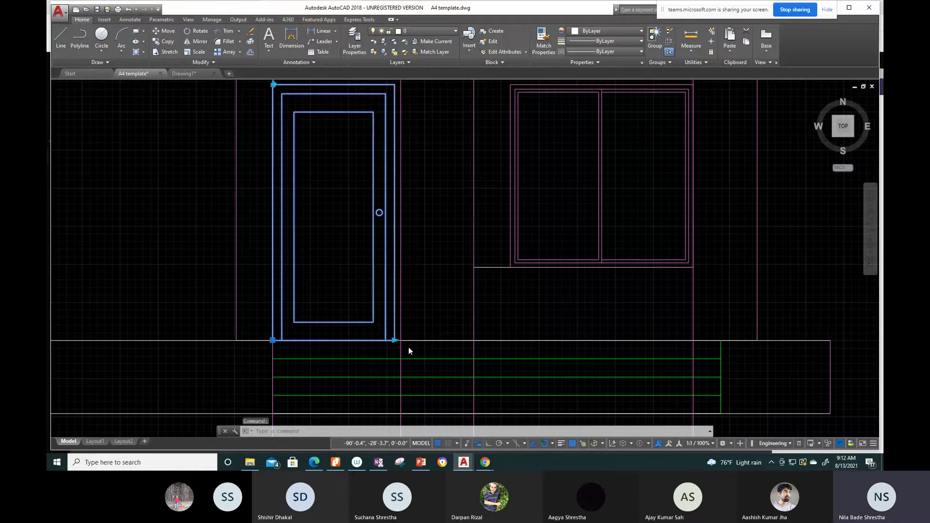
Step: Grab the door's bottom-right corner grip with a separate base point, then abandon the edit
scroll(409, 347, "up", 5)
left_click(308, 307)
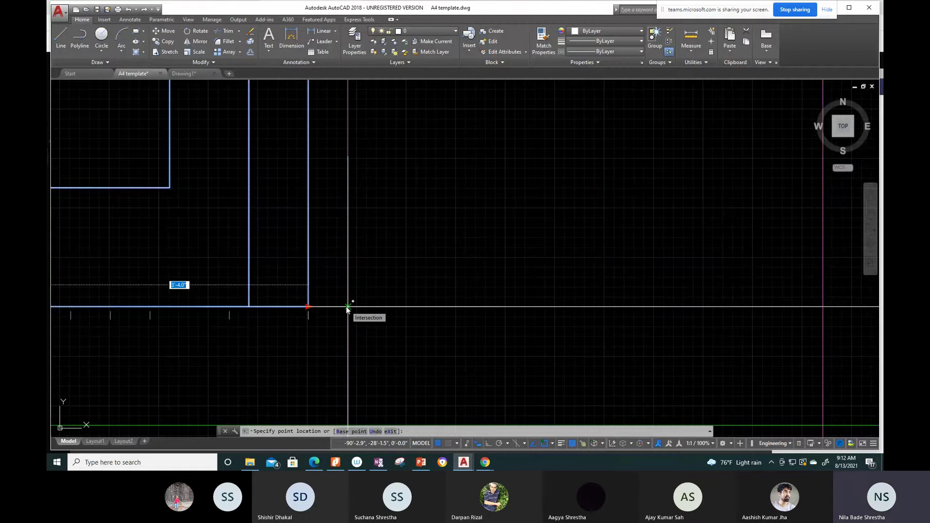
type("b")
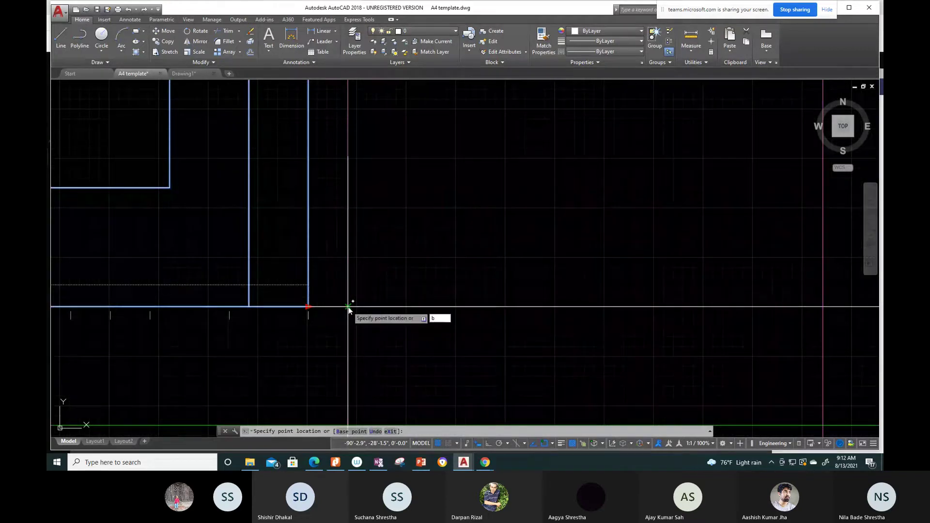
key("Return")
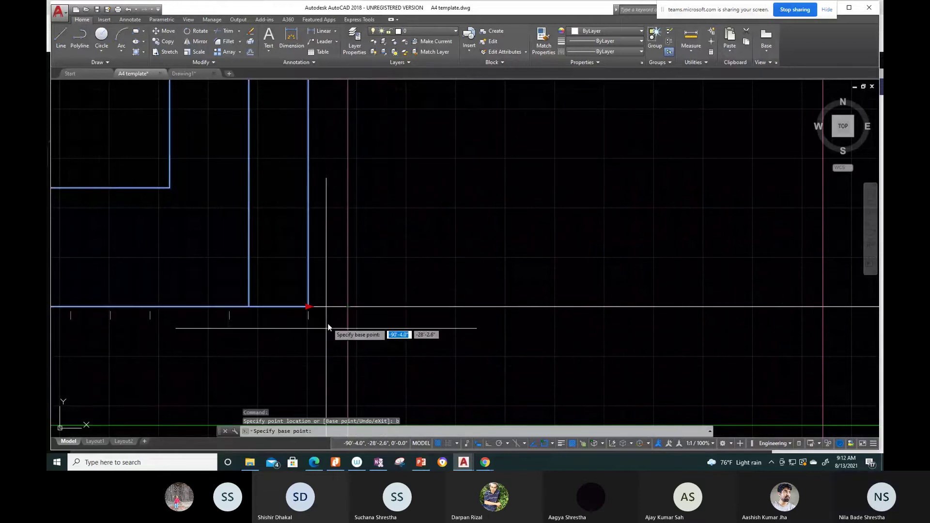
left_click(305, 307)
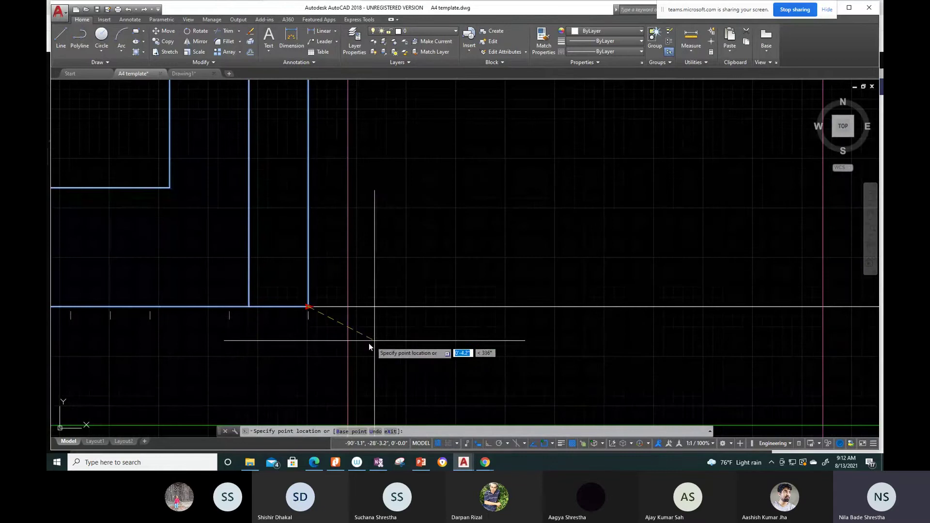
key("Escape")
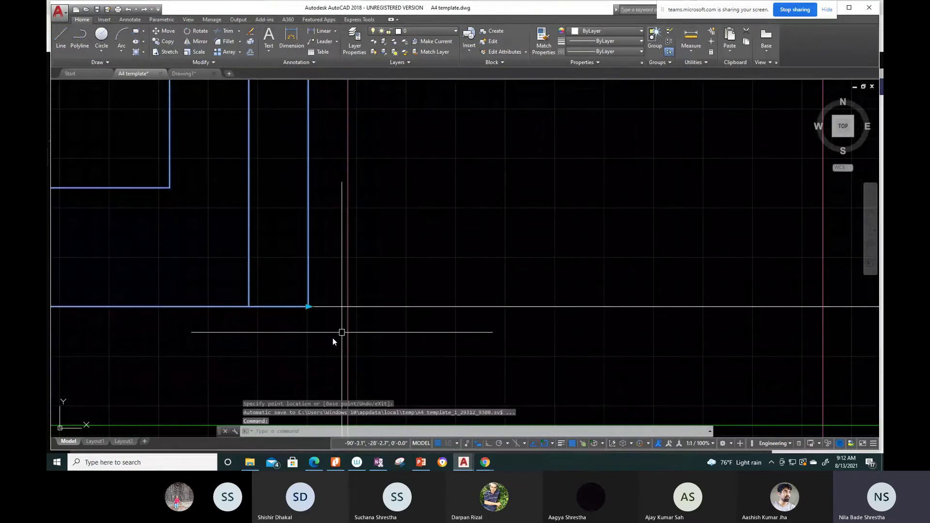
key("Escape")
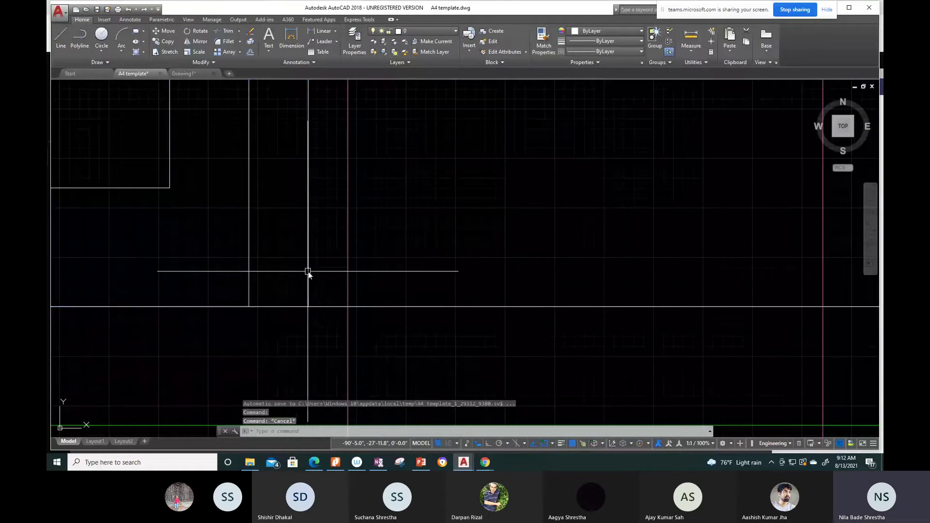
Step: Reselect the door, retry and abandon the corner grip edit, then start OFFSET
left_click(302, 304)
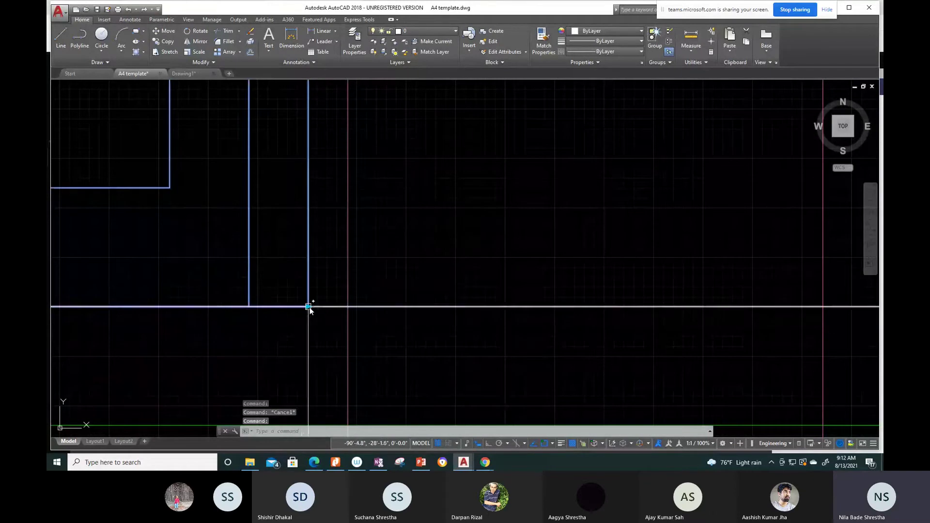
key("Escape")
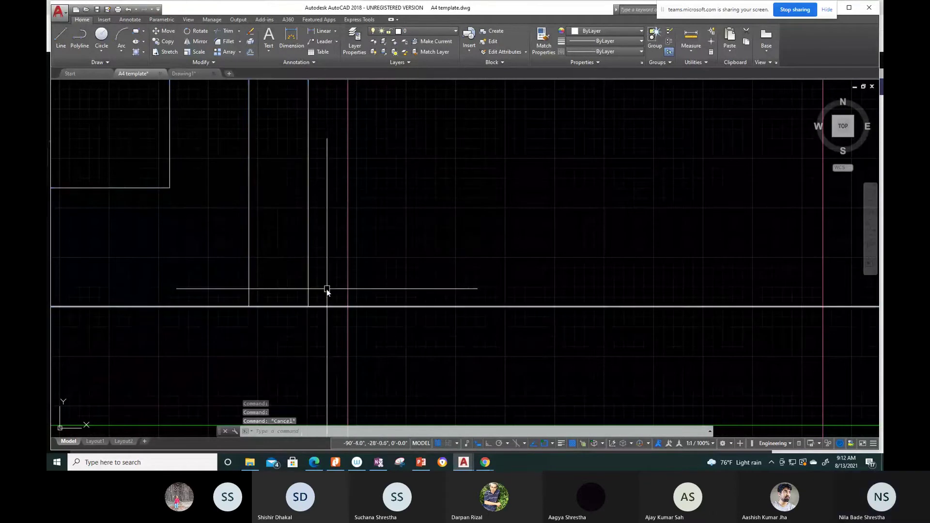
left_click(299, 309)
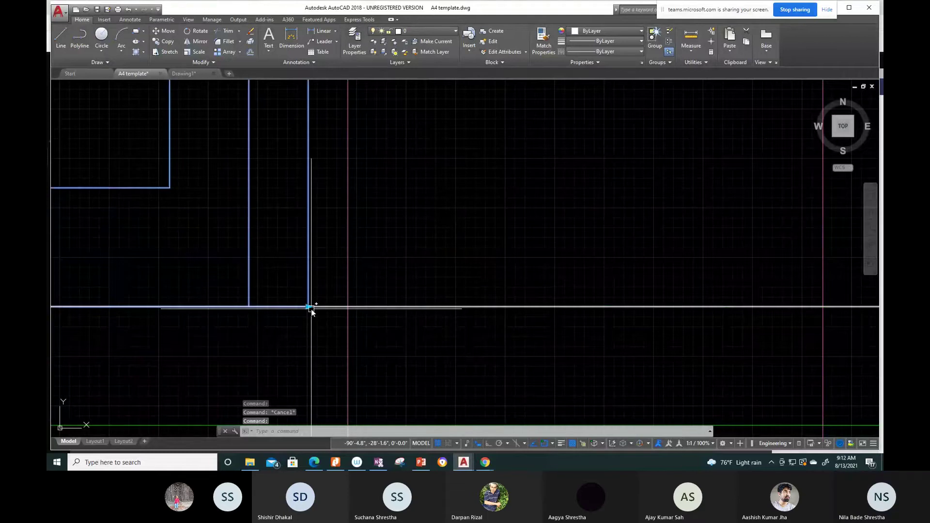
left_click(308, 307)
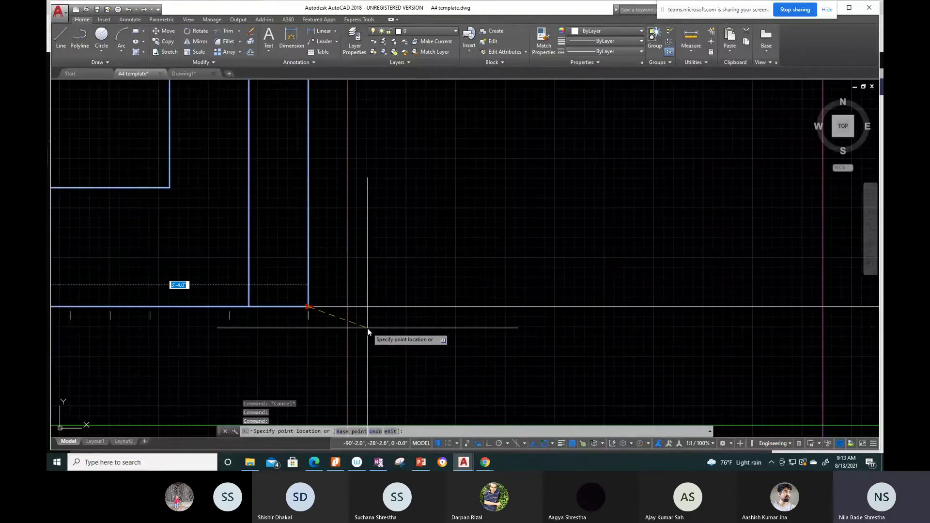
type("b")
key("Return")
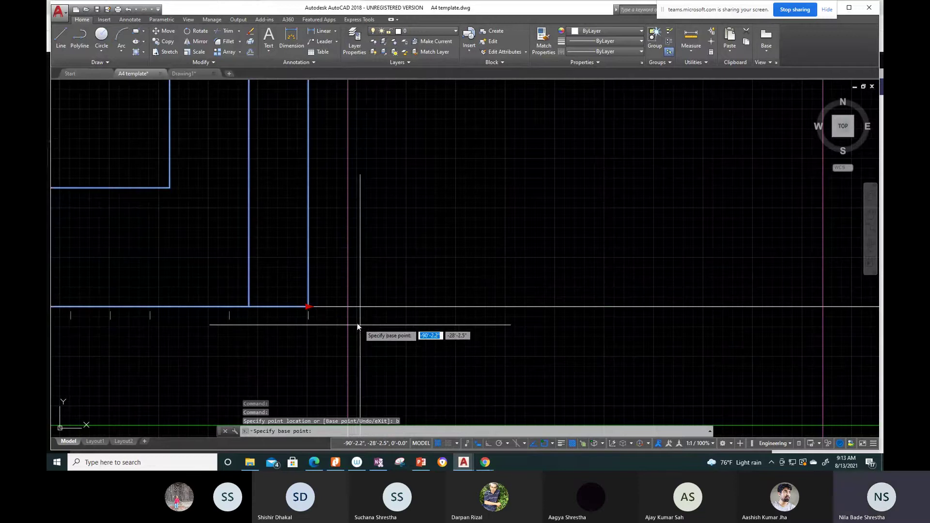
left_click(347, 307)
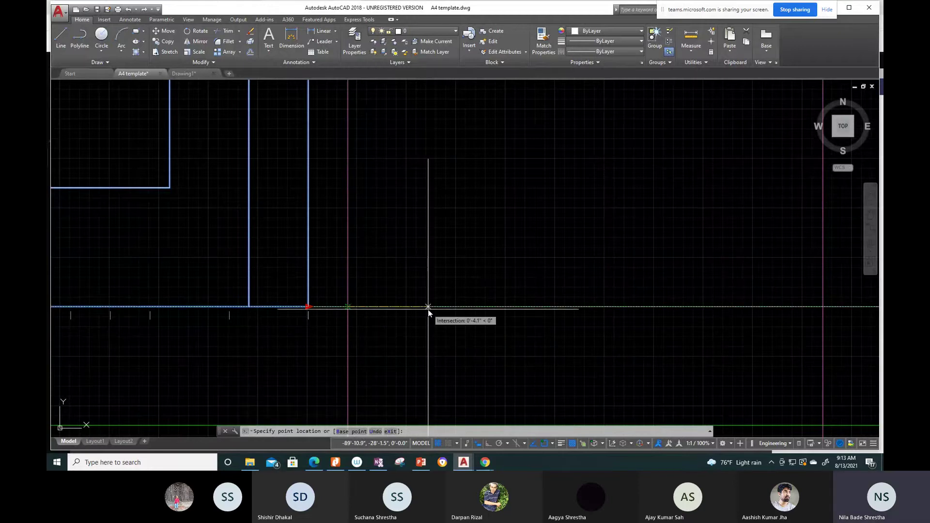
key("Escape")
type("o")
key("Return")
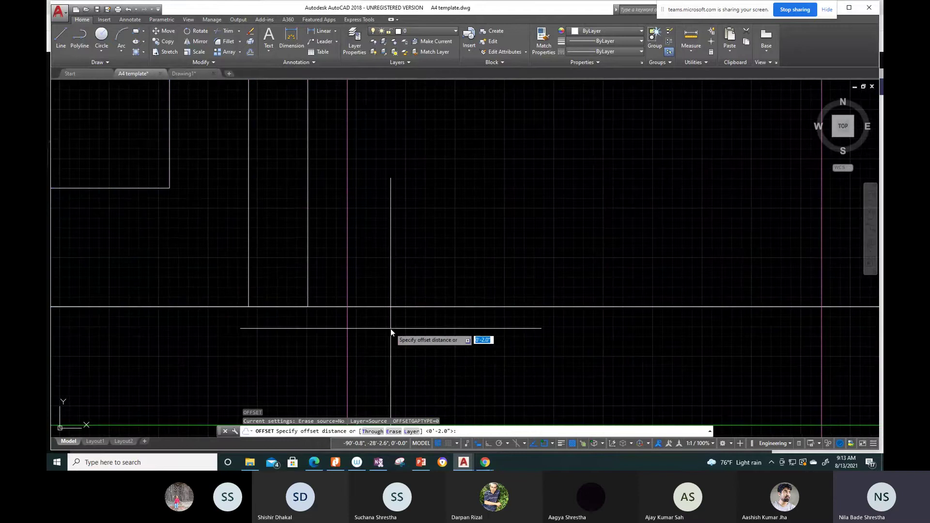
Step: Pan and zoom across the elevation to bring the separate door into view
scroll(390, 329, "down", 3)
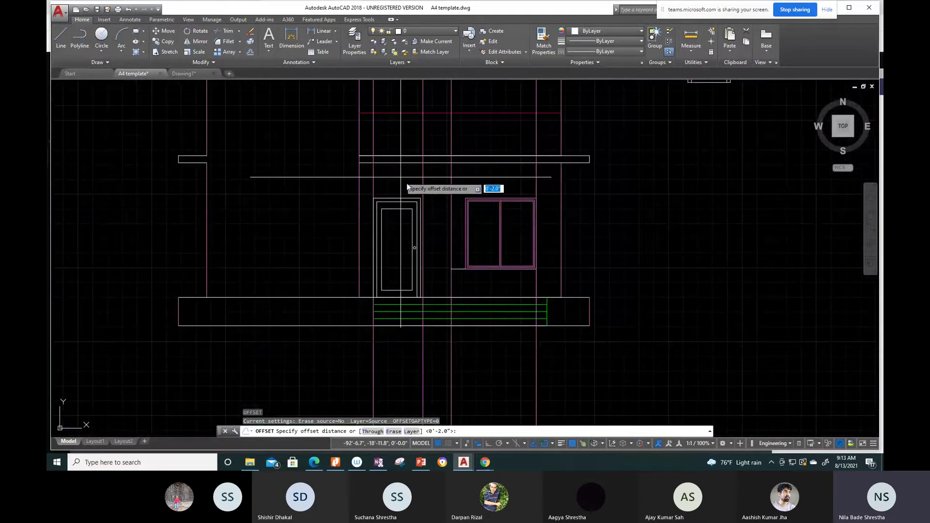
scroll(434, 227, "up", 2)
scroll(434, 227, "up", 2)
middle_click_drag(435, 325, 434, 206)
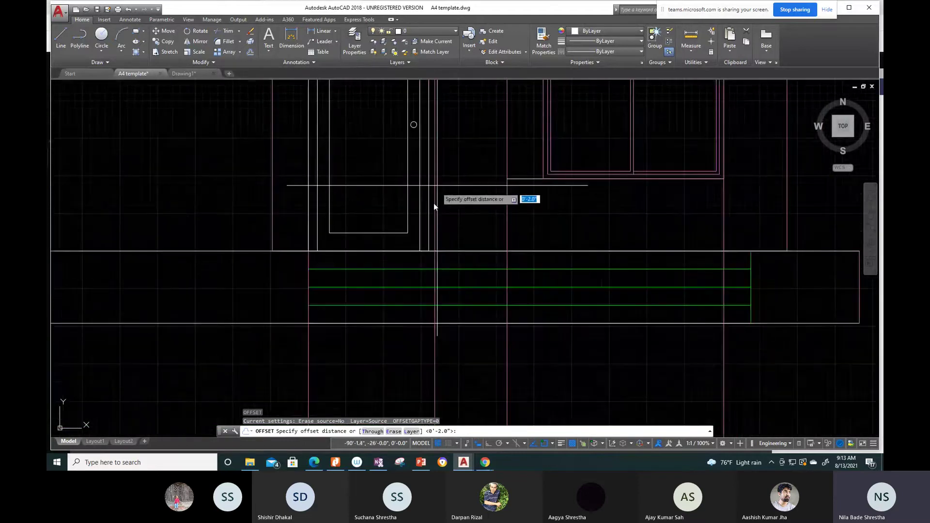
scroll(420, 251, "up", 2)
scroll(436, 253, "up", 2)
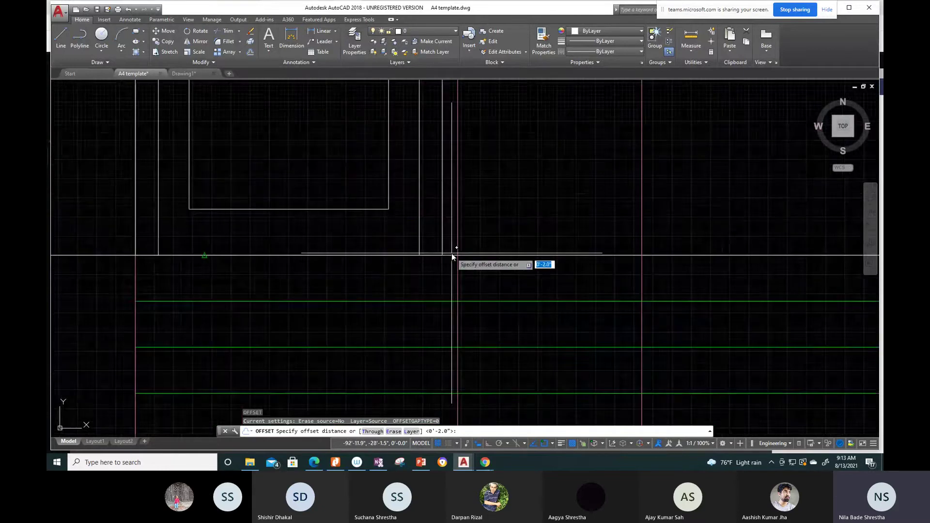
scroll(473, 222, "down", 9)
middle_click_drag(478, 239, 459, 251)
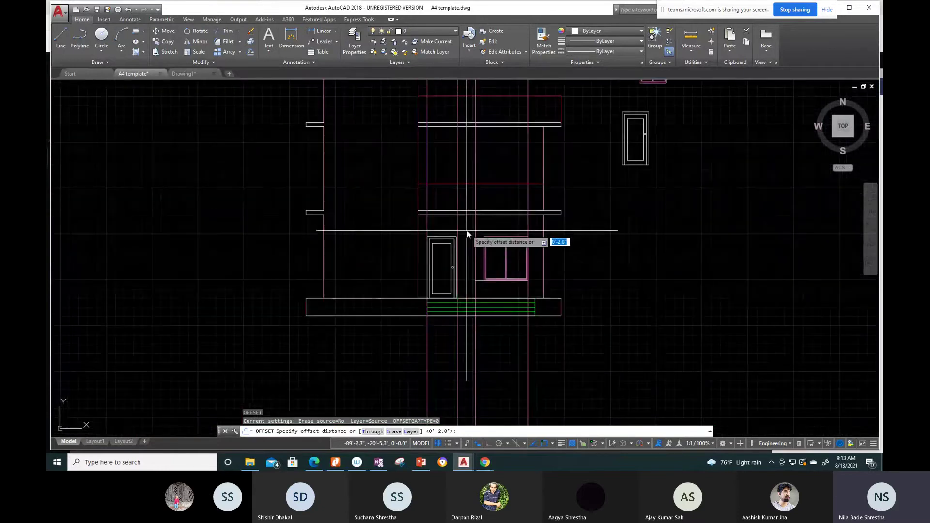
middle_click_drag(467, 234, 429, 243)
scroll(523, 224, "up", 3)
mouse_move(524, 224)
middle_mouse_down()
mouse_move(454, 310)
mouse_move(544, 253)
middle_mouse_up()
scroll(544, 254, "up", 2)
scroll(541, 257, "down", 1)
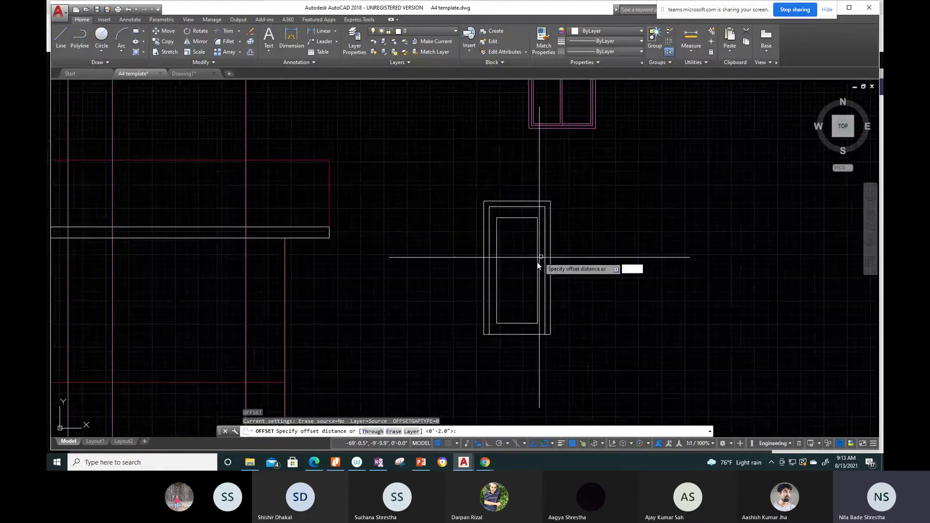
scroll(538, 265, "down", 1)
middle_click_drag(537, 266, 344, 219)
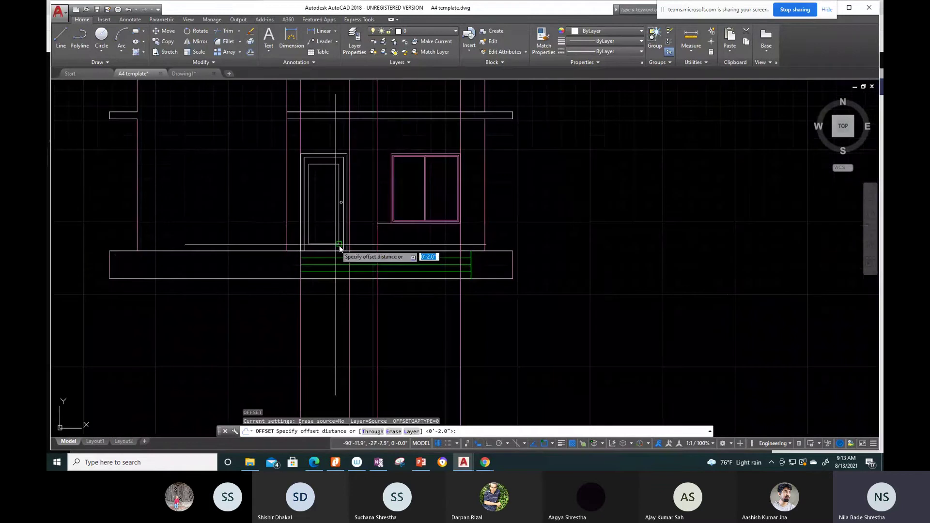
scroll(650, 141, "down", 2)
scroll(464, 348, "down", 2)
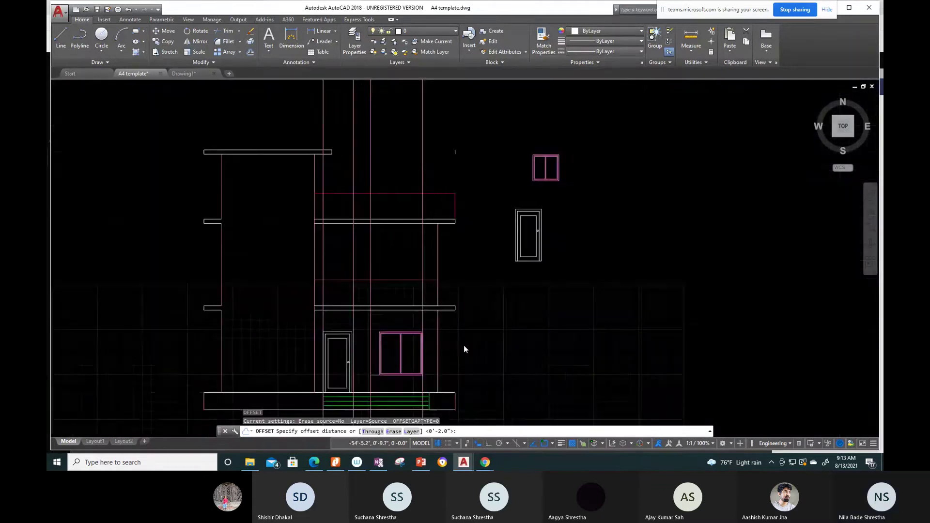
scroll(510, 262, "up", 1)
scroll(557, 291, "up", 2)
Step: Enter 2 at the offset prompt, cancel OFFSET, and start a LINE
type("2")
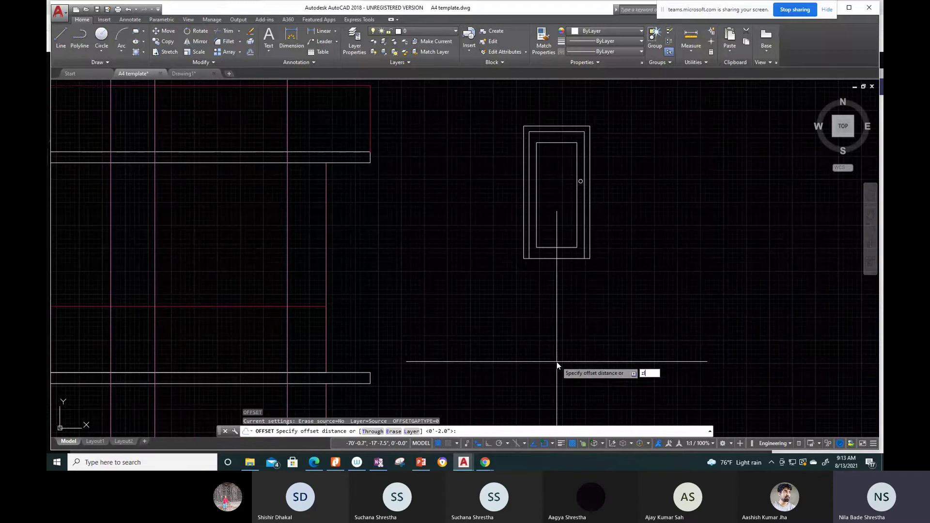
key("Return")
key("Escape")
type("l")
key("Return")
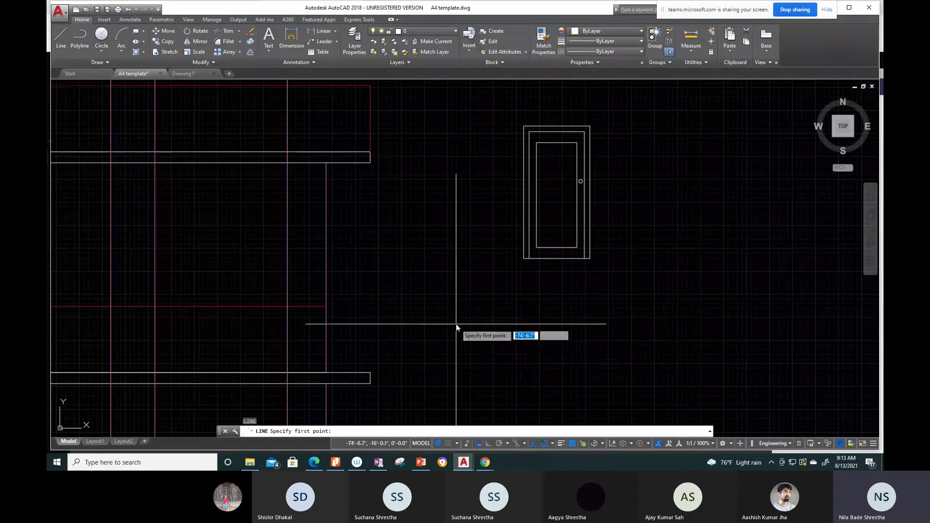
Step: Draw a 42-inch line below the separate door, then start ALIGN (AL)
left_click(456, 324)
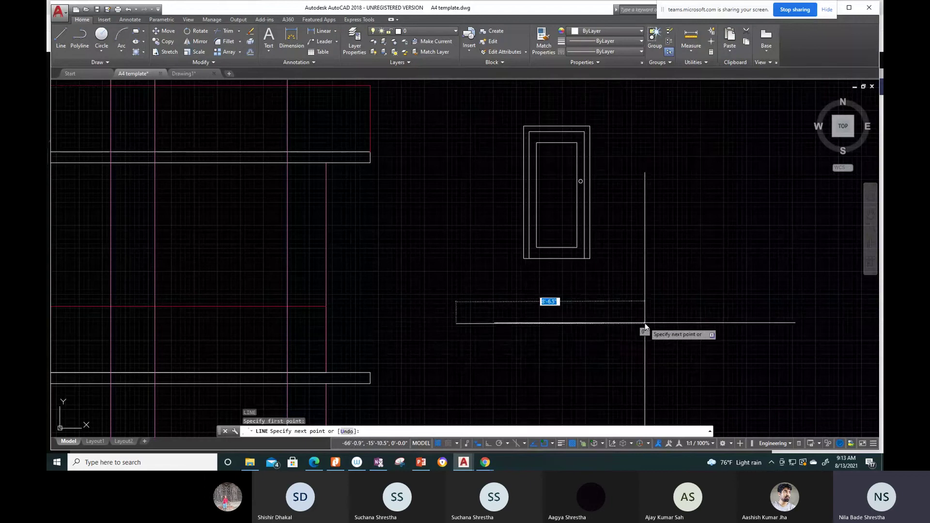
type("42")
key("Return")
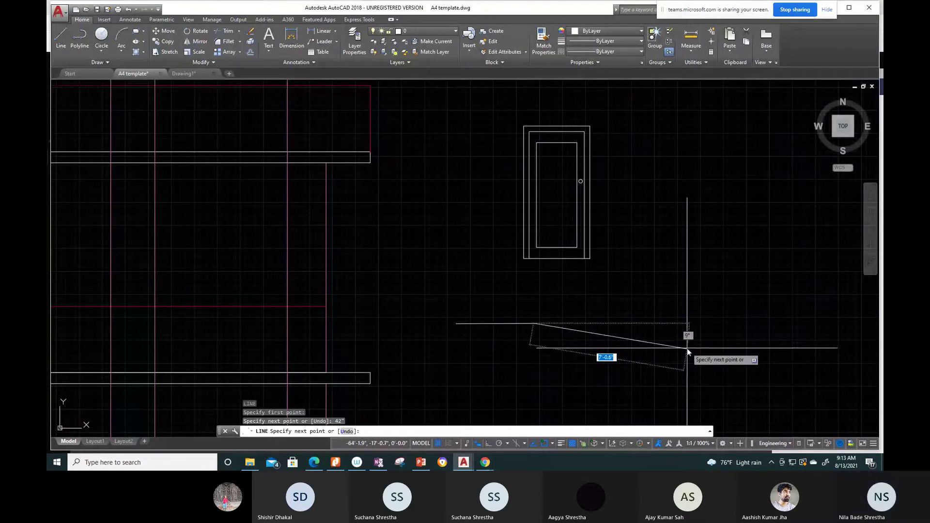
key("Escape")
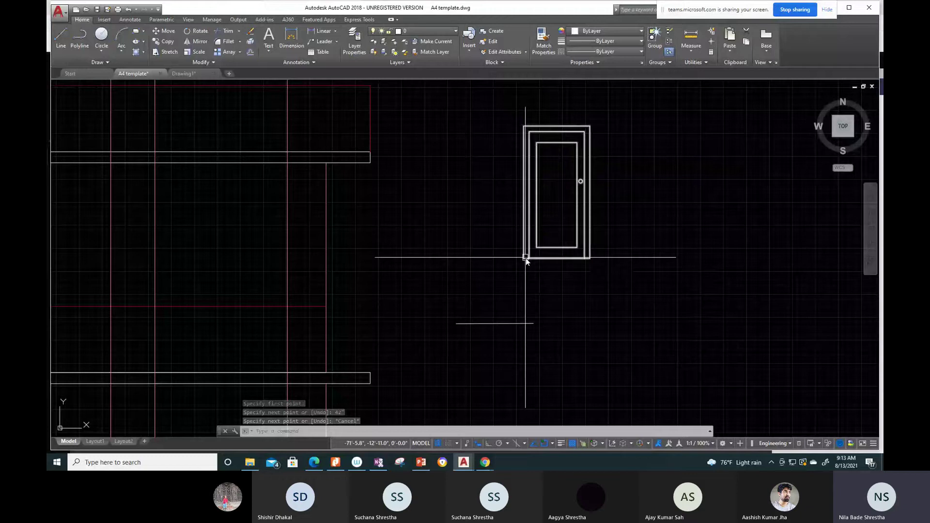
type("a")
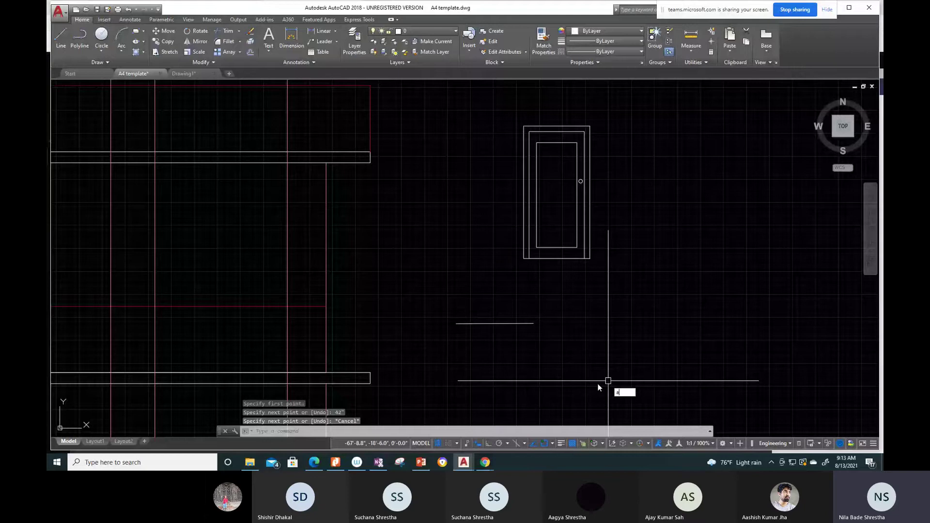
type("l")
key("Return")
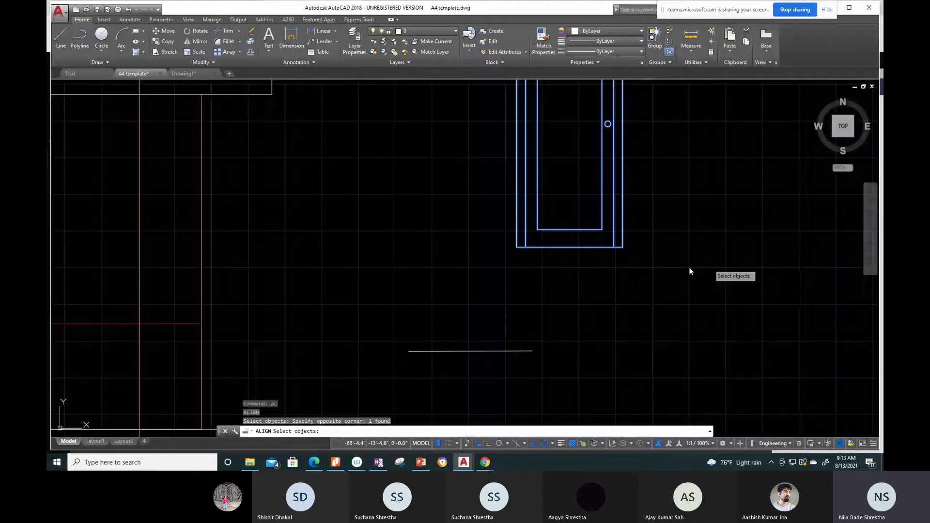
Step: Align the door's bottom corners to the 42-inch line's ends, scaling the door to fit
key("Return")
left_click(517, 248)
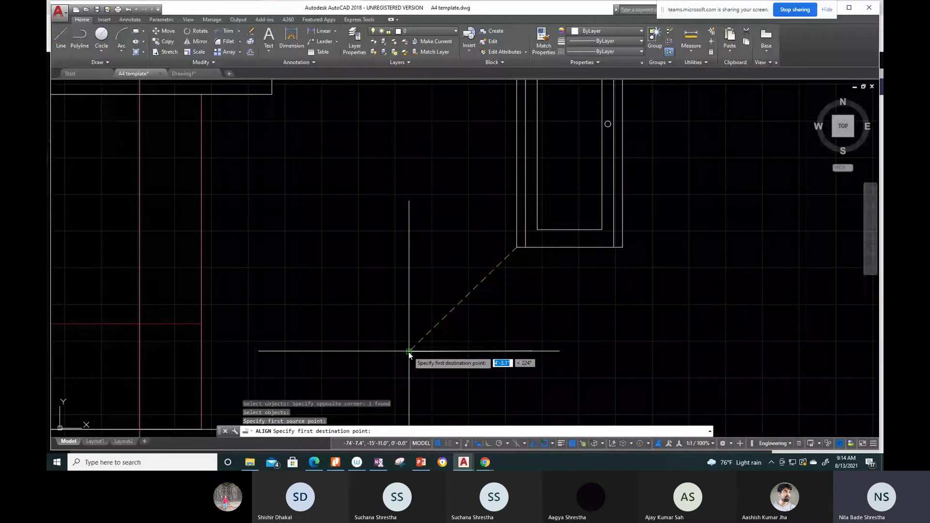
left_click(408, 351)
left_click(622, 247)
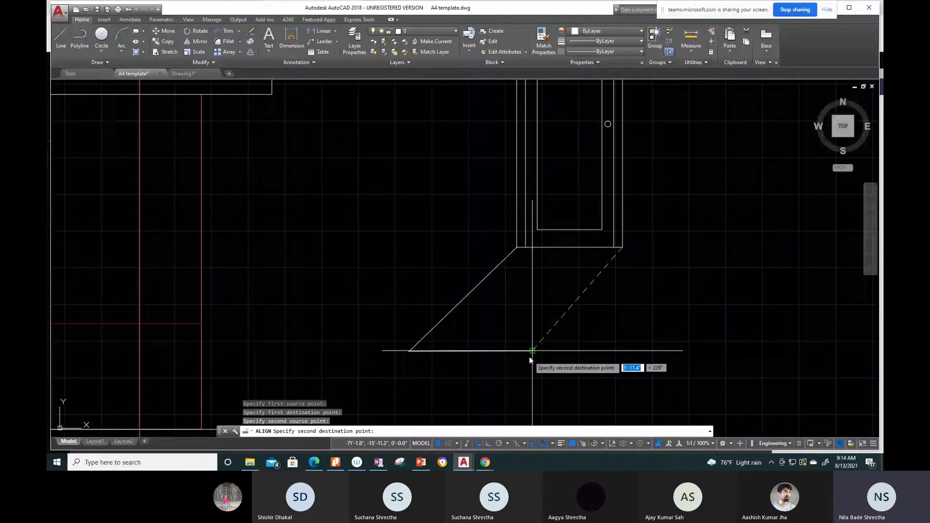
left_click(530, 357)
key("Return")
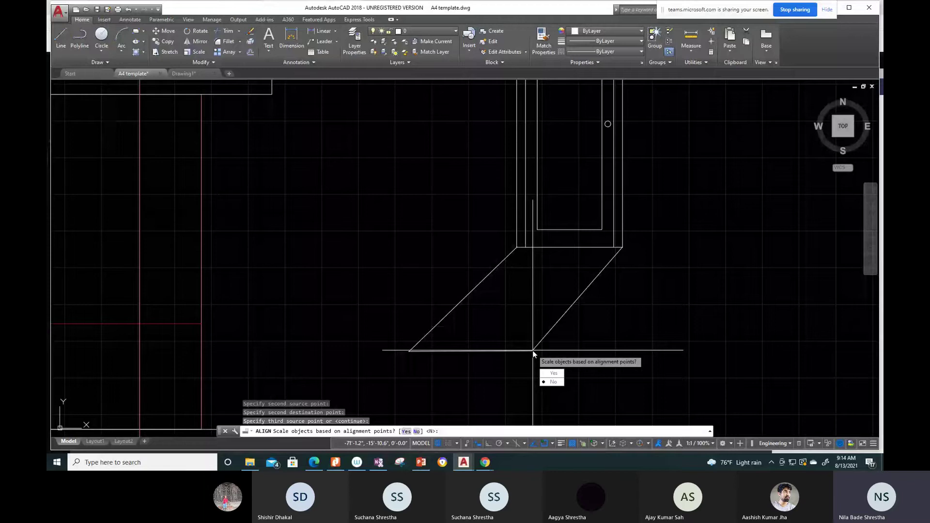
type("y")
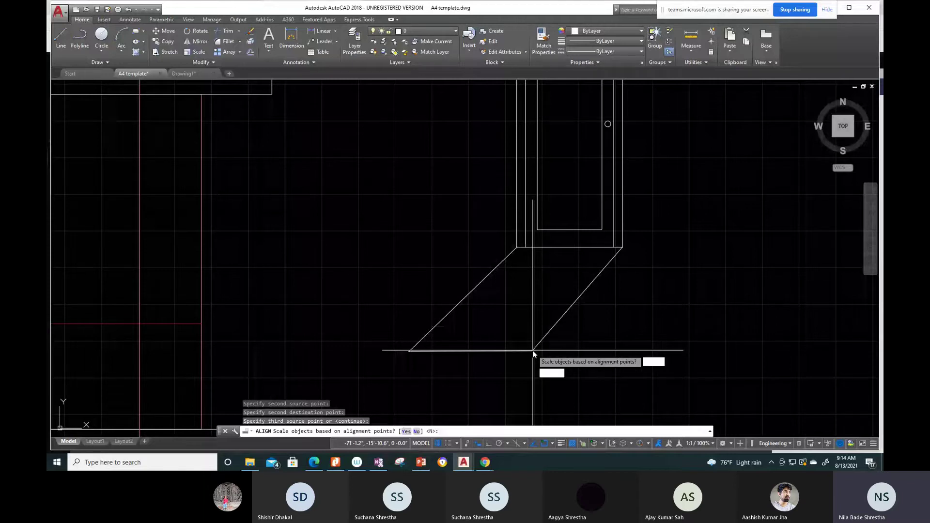
key("Return")
scroll(574, 153, "down", 3)
scroll(601, 132, "up", 3)
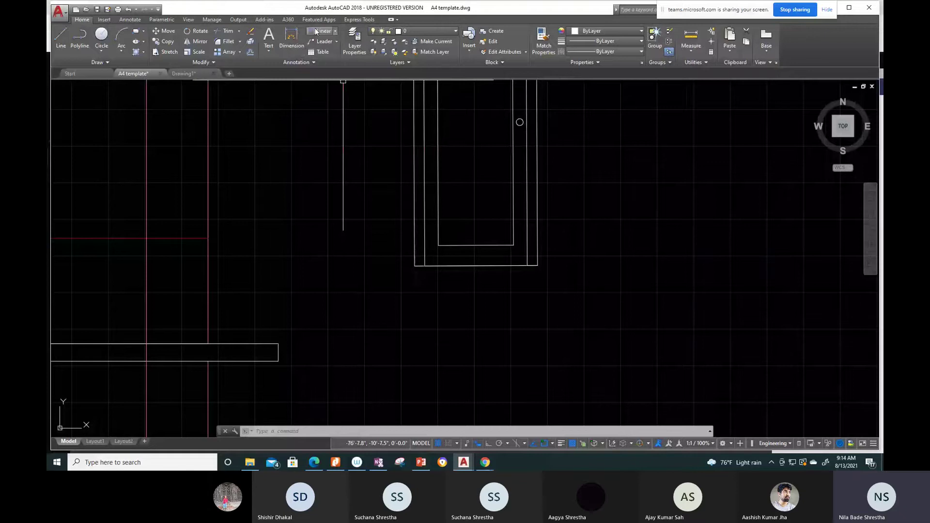
Step: Measure the rescaled door's width with a linear dimension, confirming 3'-6.0", without placing it
left_click(316, 31)
left_click(335, 31)
left_click(330, 45)
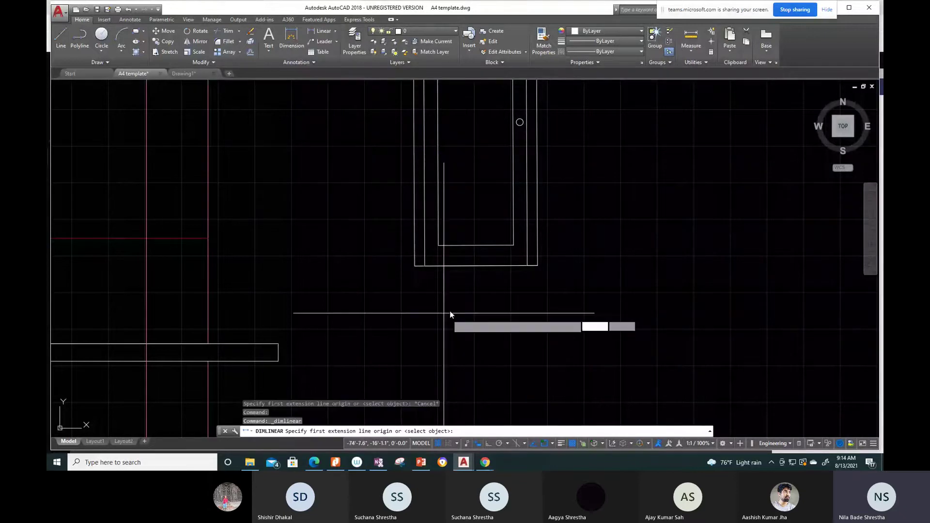
left_click(414, 266)
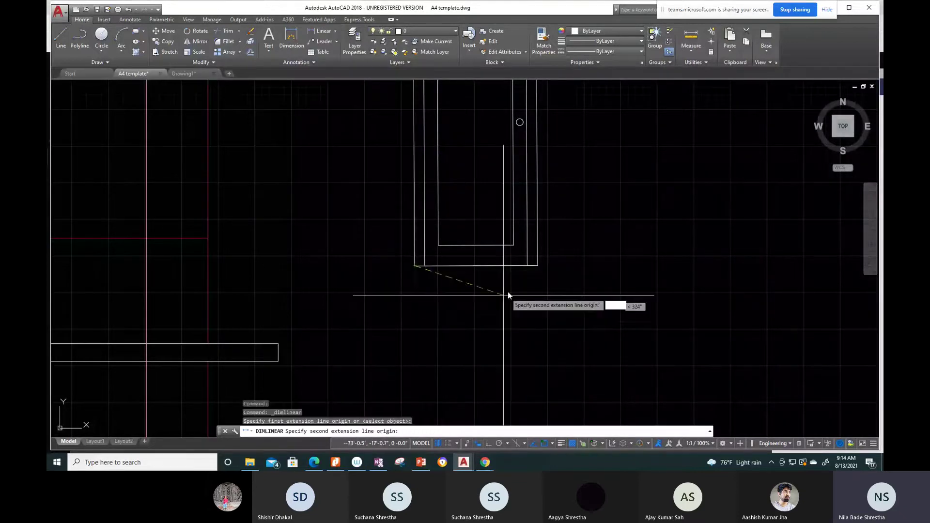
left_click(538, 266)
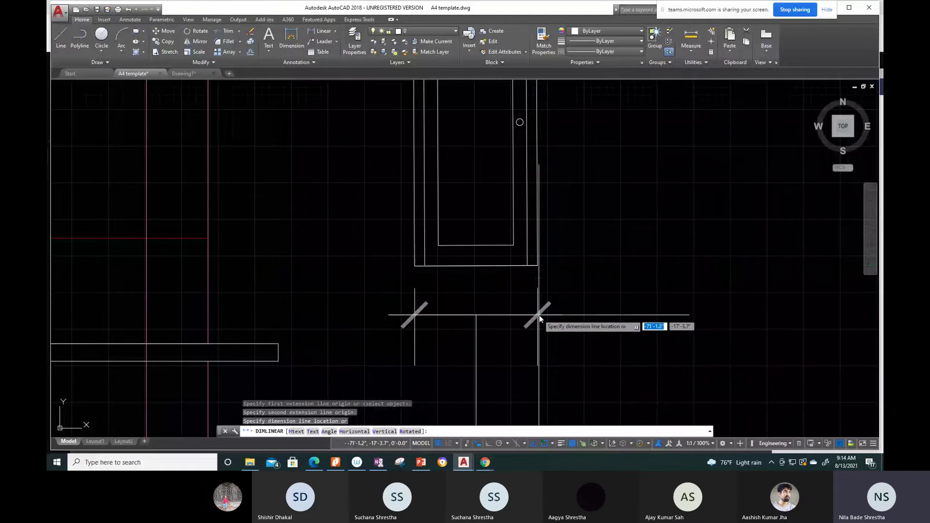
scroll(540, 318, "down", 8)
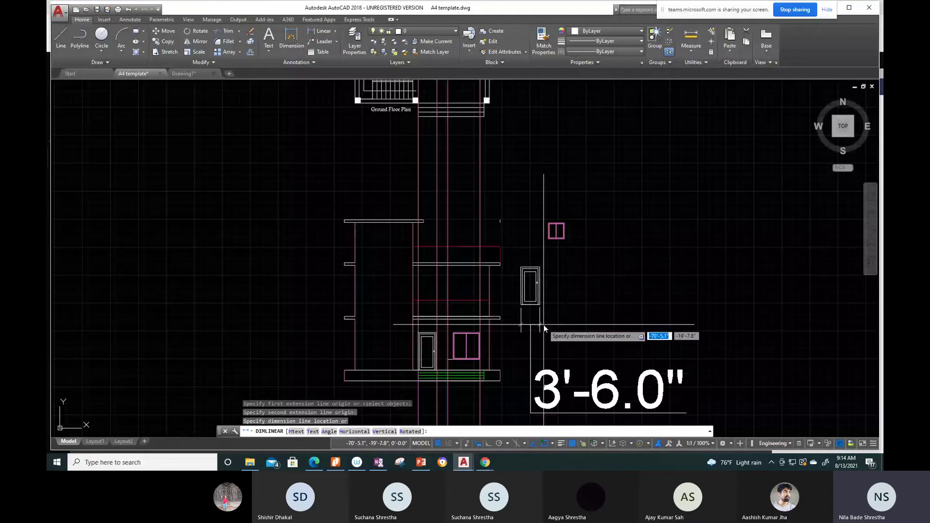
key("Escape")
Step: Window-select and delete the old ground-floor door
scroll(429, 339, "up", 5)
left_click(427, 329)
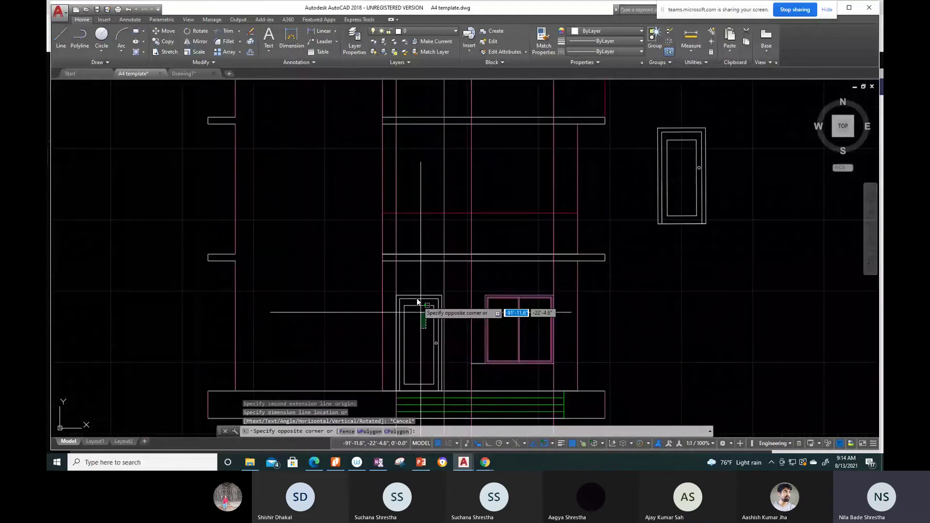
left_click(418, 301)
key("Delete")
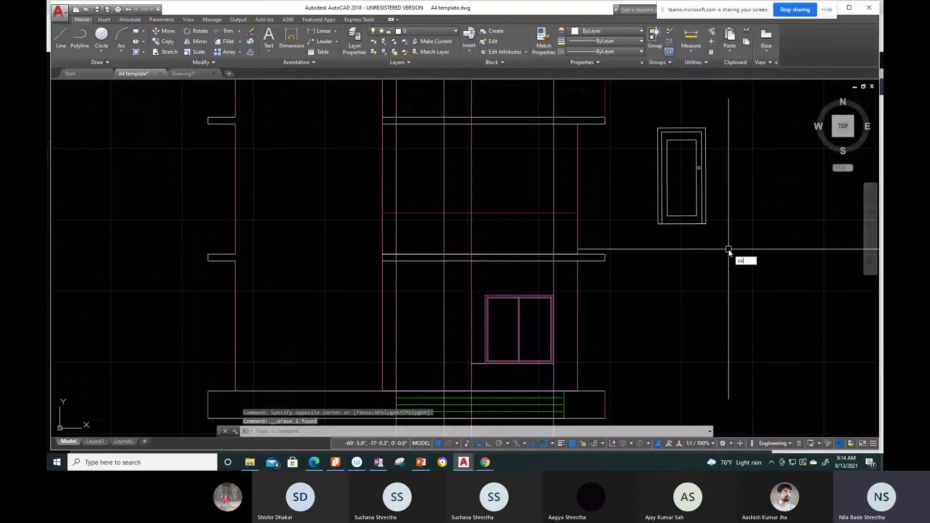
Step: Copy the door block from its bottom corner into the ground-floor door opening
type("co")
key("Return")
left_click(740, 263)
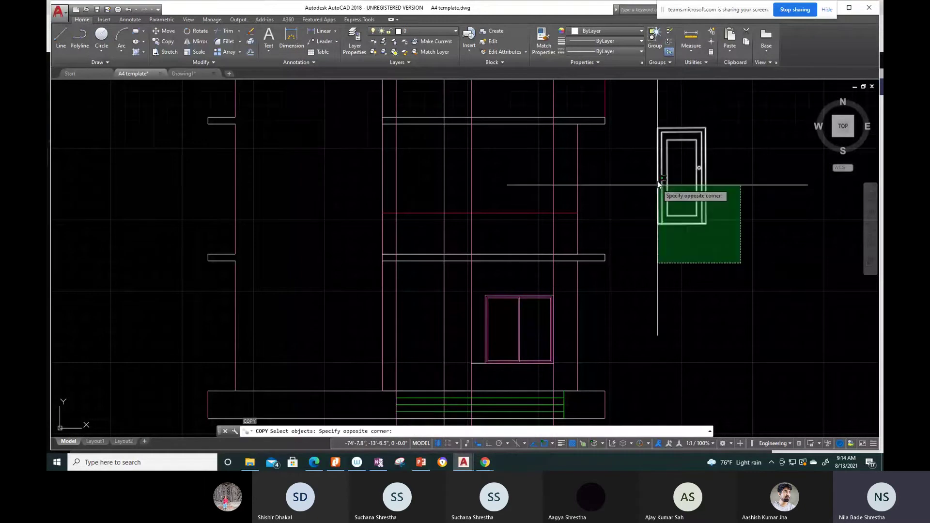
left_click(657, 184)
key("Return")
scroll(663, 240, "up", 4)
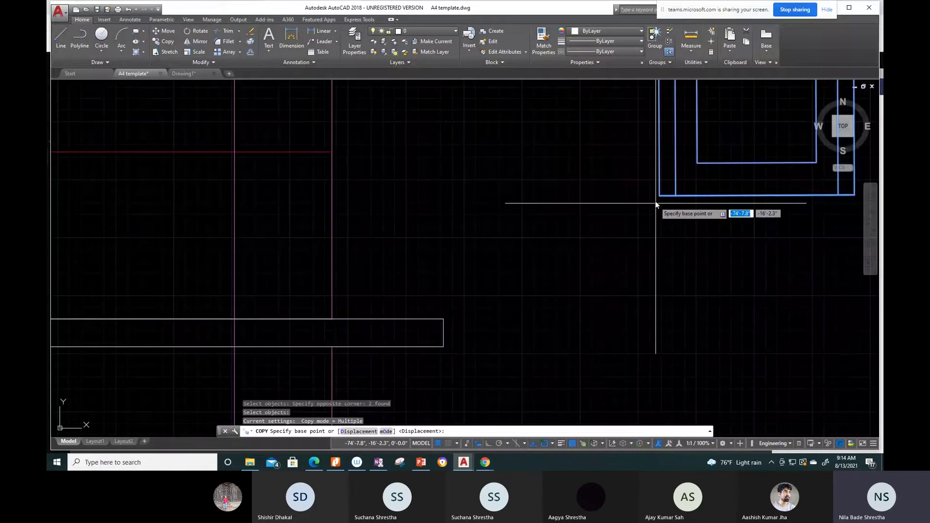
left_click(659, 195)
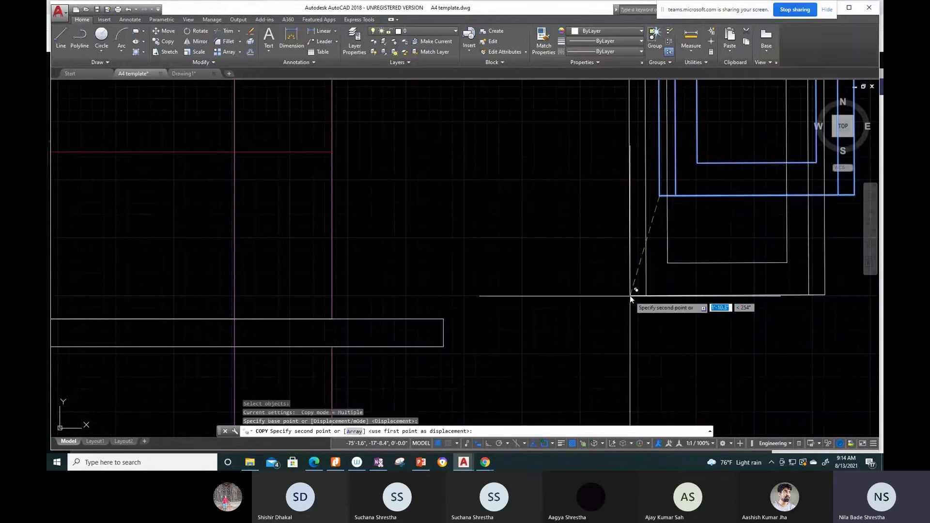
scroll(630, 296, "down", 2)
scroll(523, 276, "down", 2)
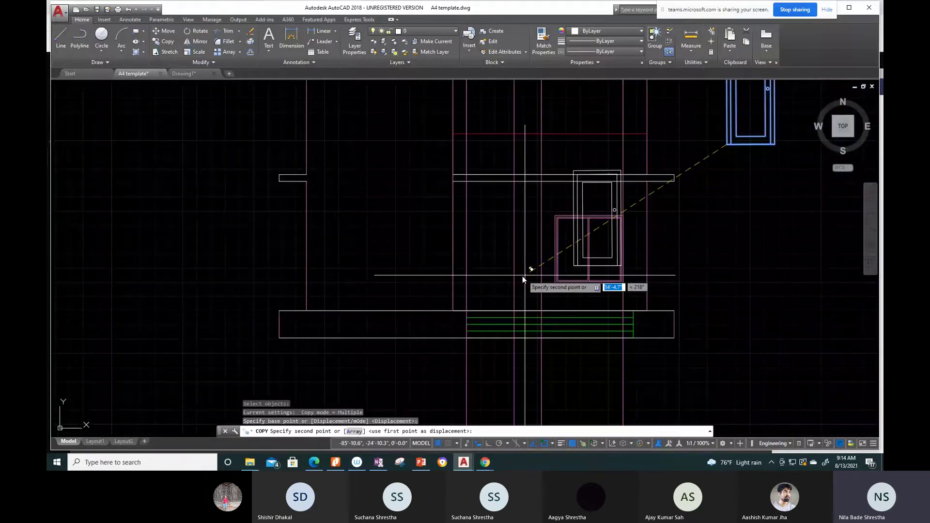
scroll(485, 288, "up", 4)
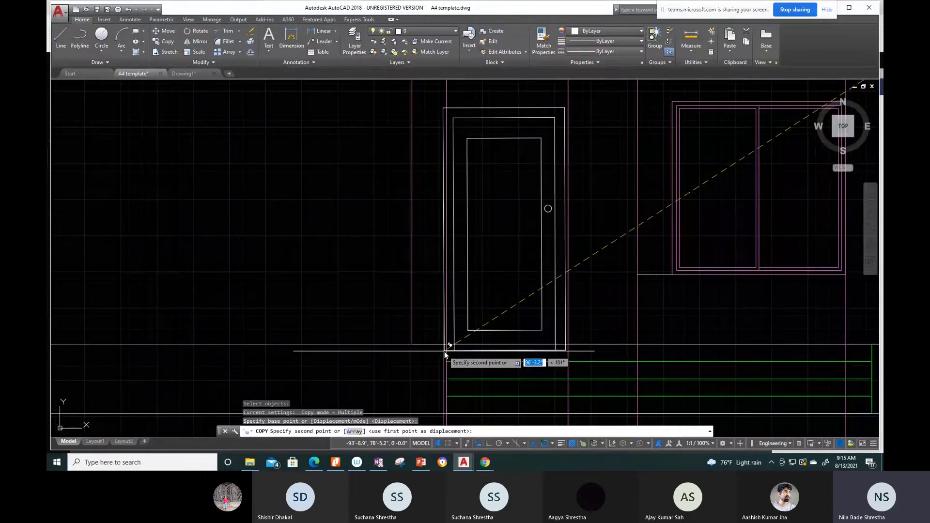
left_click(446, 345)
key("Escape")
Step: Zoom and pan to bring the loose door and window blocks into view
scroll(524, 294, "up", 2)
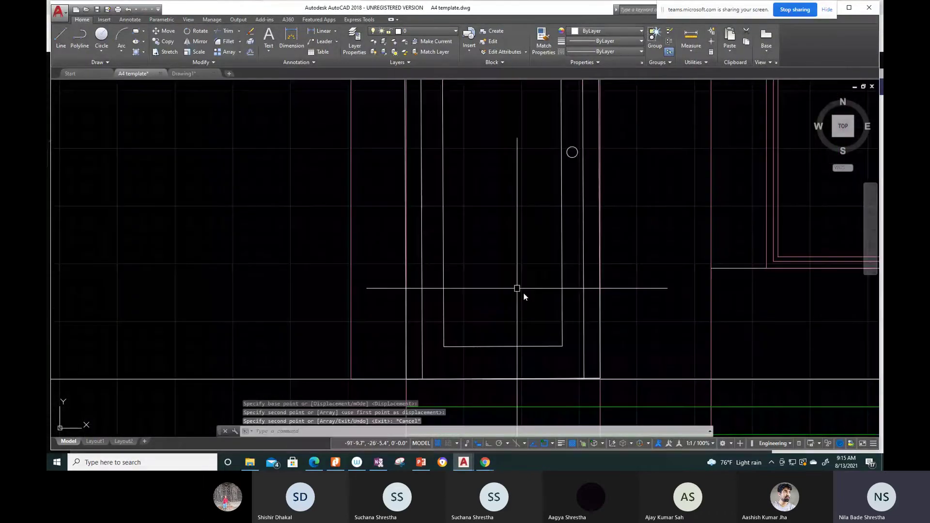
scroll(647, 289, "up", 3)
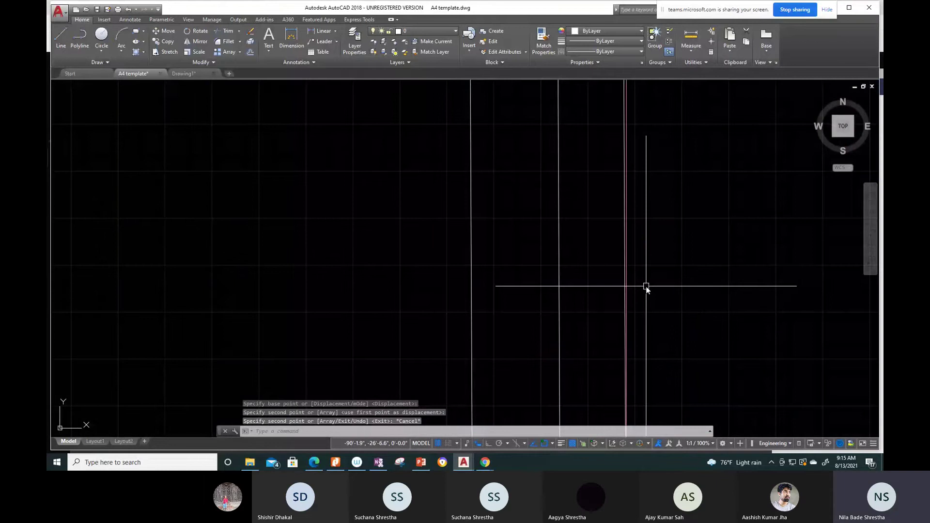
scroll(531, 321, "down", 3)
scroll(531, 322, "up", 3)
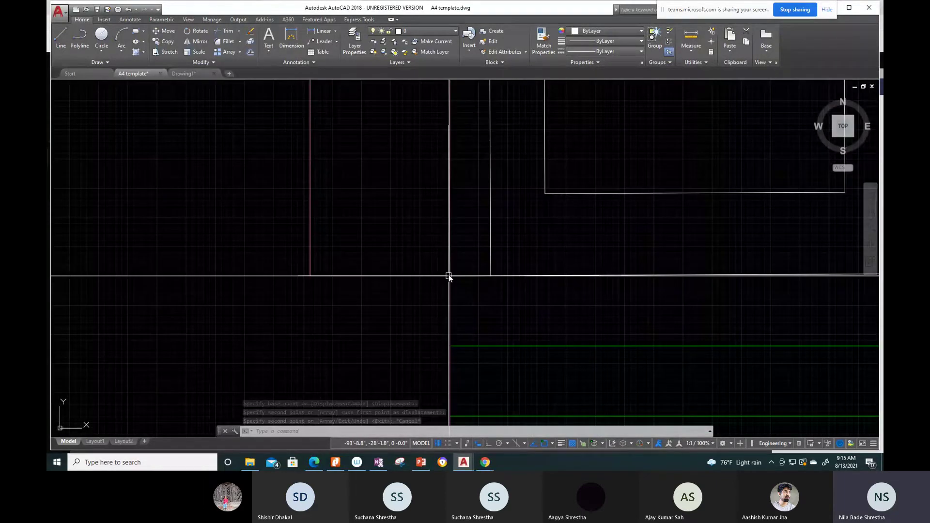
middle_click_drag(449, 277, 448, 293)
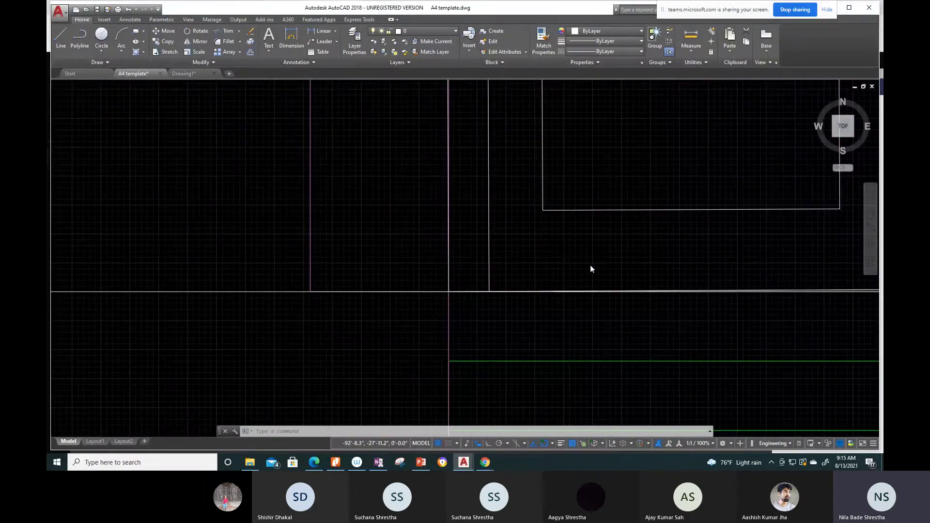
scroll(590, 265, "down", 3)
mouse_move(548, 243)
middle_mouse_down()
mouse_move(595, 228)
mouse_move(517, 275)
mouse_move(389, 397)
middle_mouse_up()
scroll(495, 275, "up", 2)
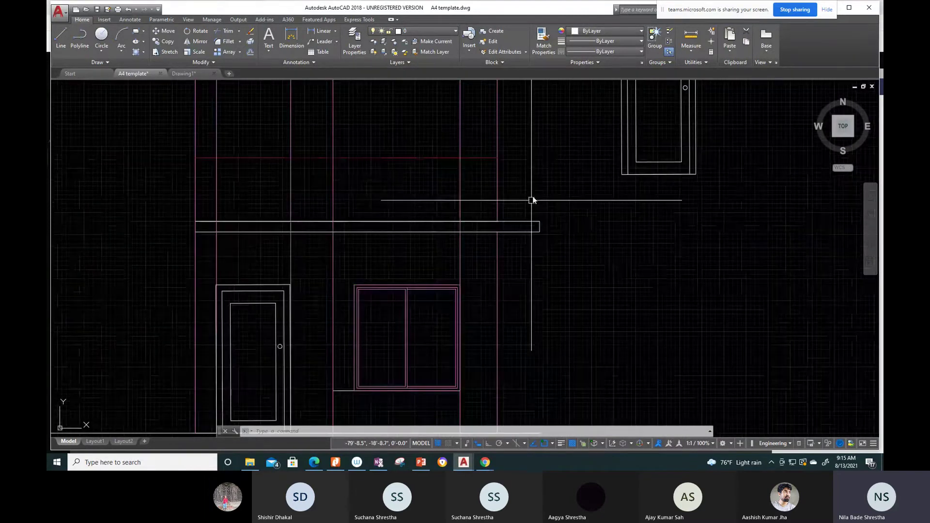
scroll(533, 196, "down", 2)
key("Escape")
scroll(540, 189, "up", 2)
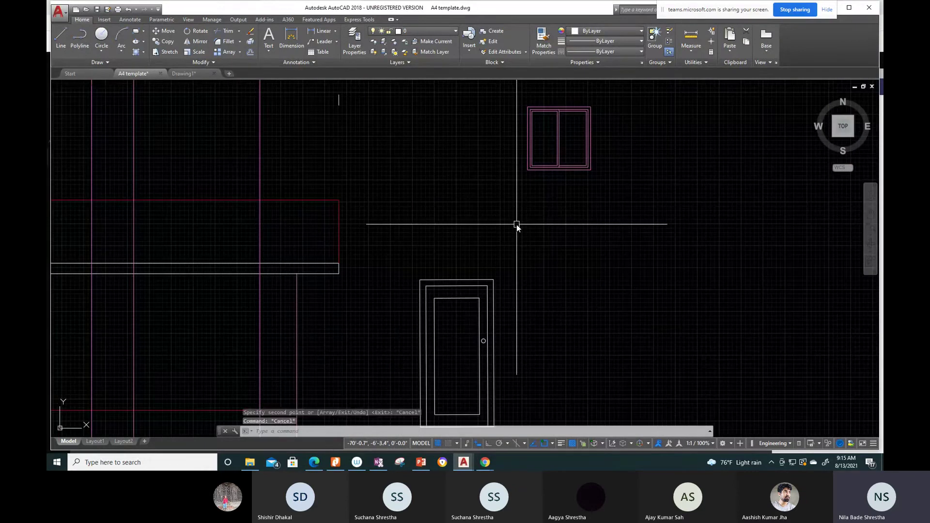
Step: Draw a 6' Ortho horizontal guide line below the loose window and start aligning the window
type("l")
key("Return")
left_click(488, 218)
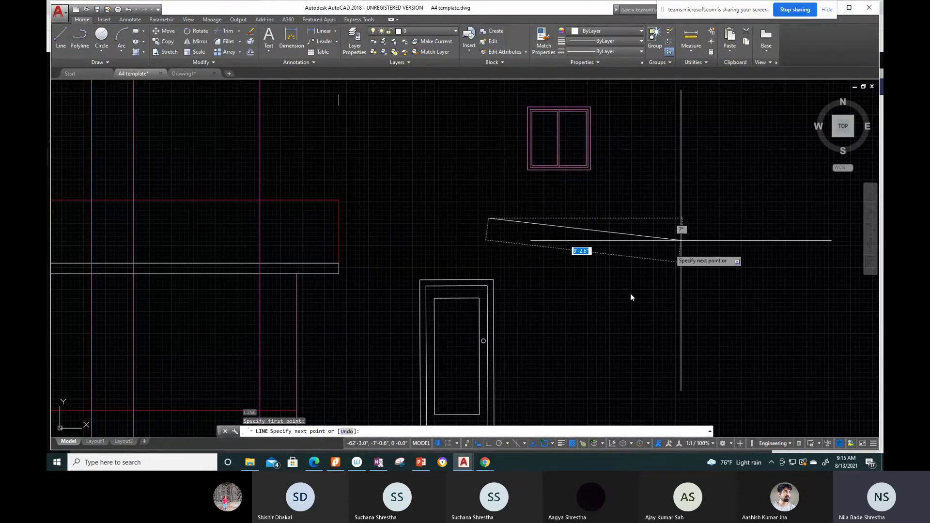
key("F8")
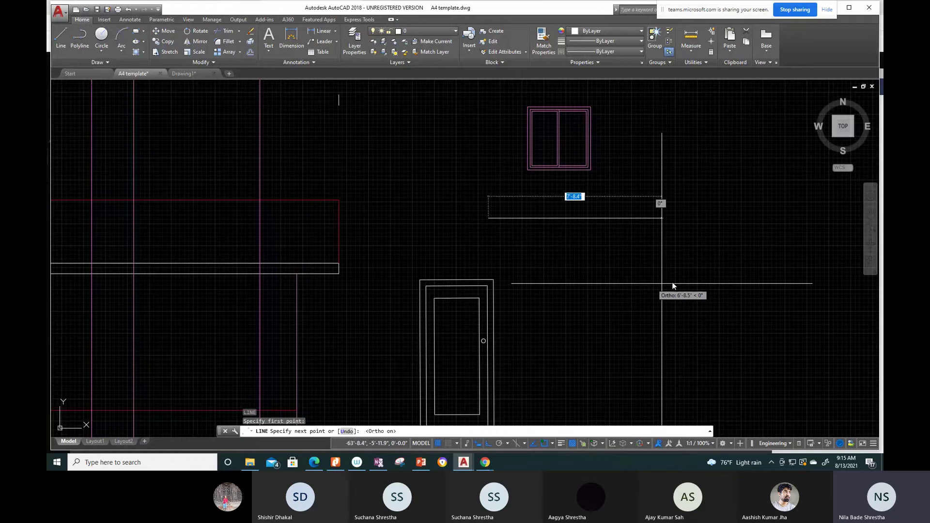
type("6'")
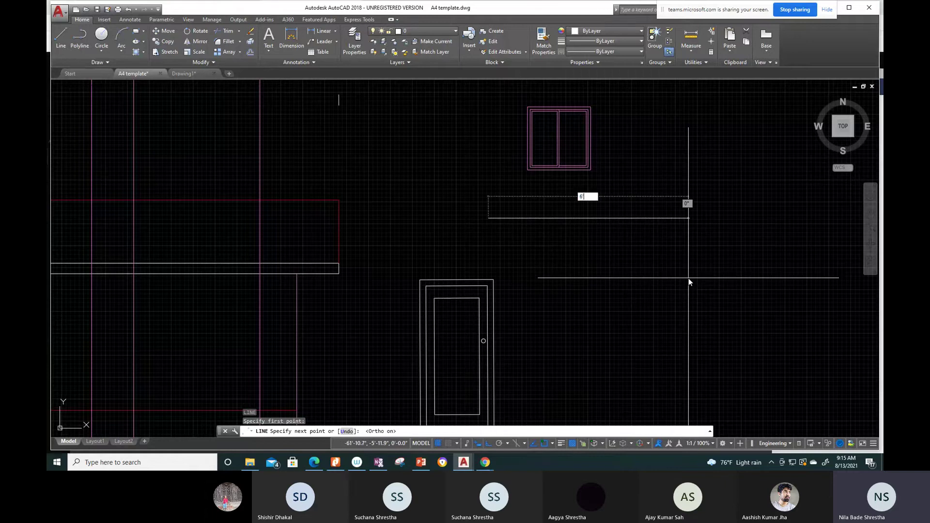
key("Return")
key("Escape")
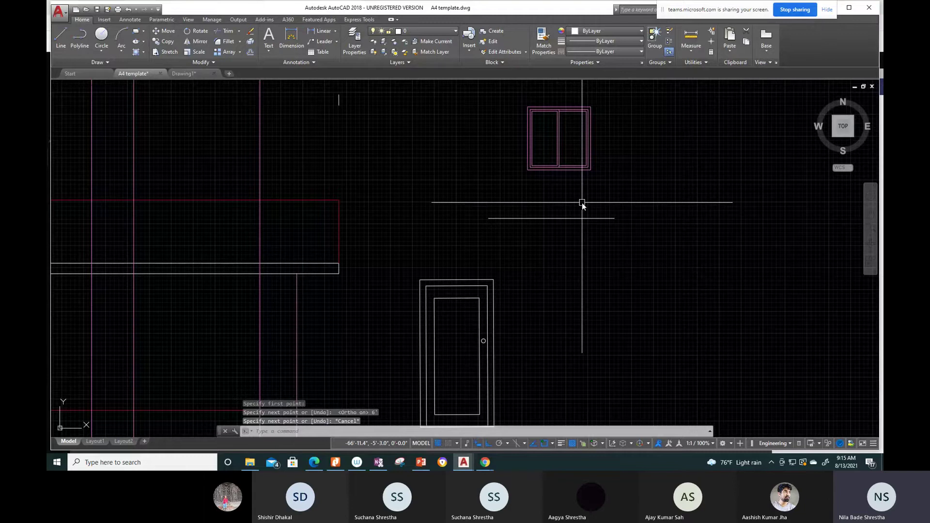
type("a")
key("Return")
left_click(590, 152)
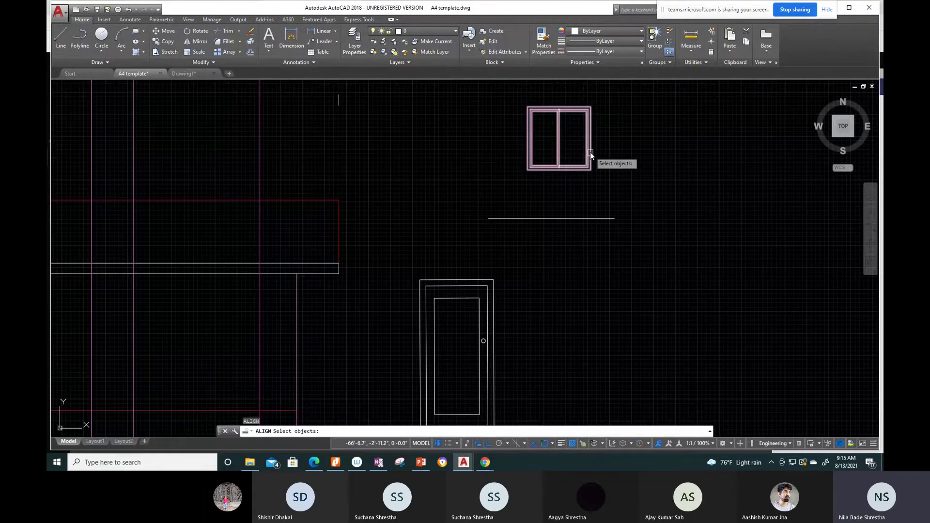
Step: Align the window's bottom corners to the 6' line's ends, scaling the window to fit
key("Return")
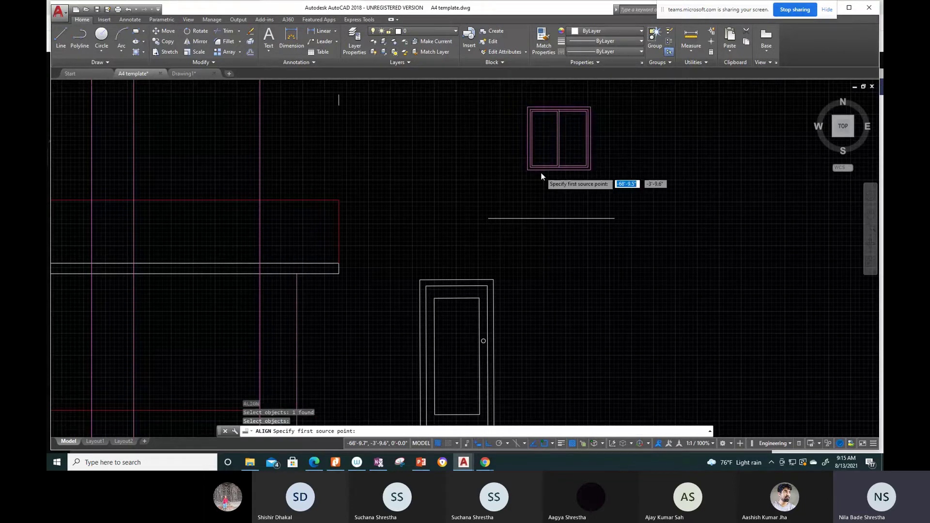
scroll(541, 176, "up", 5)
left_click(491, 165)
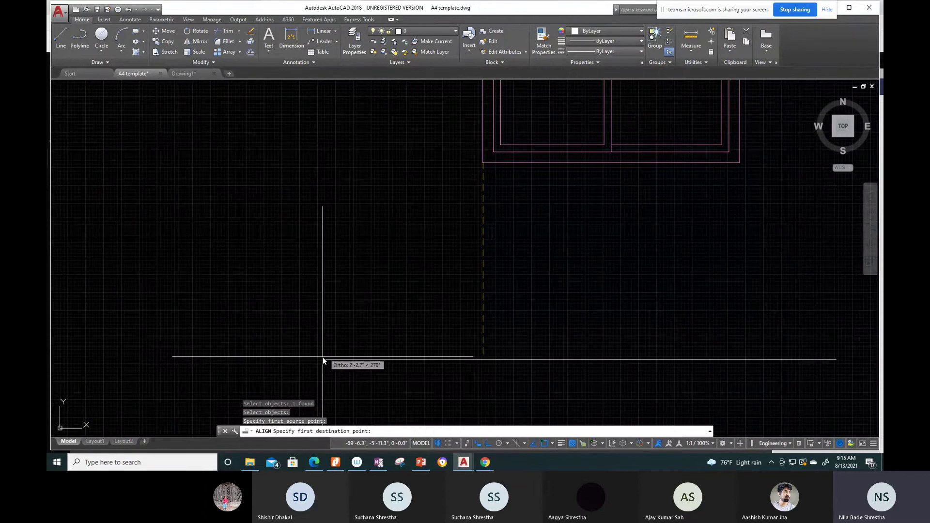
left_click(323, 359)
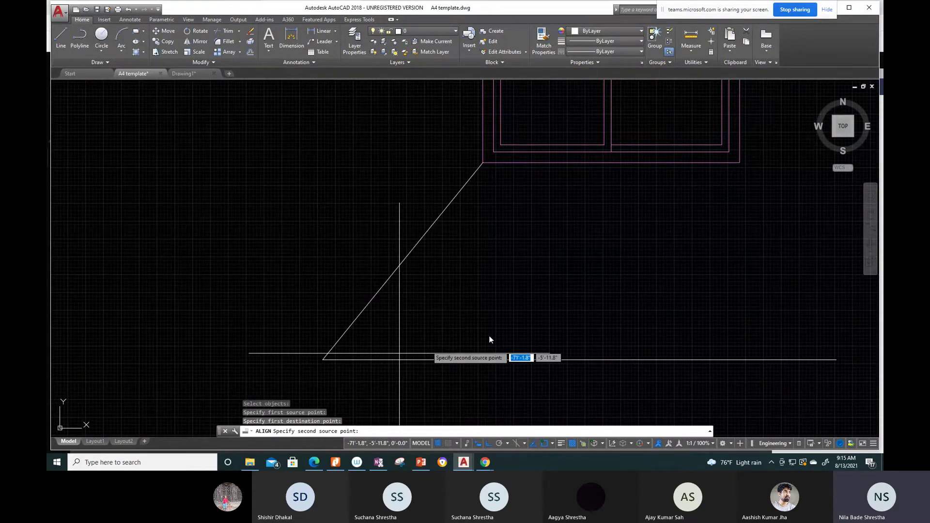
left_click(740, 164)
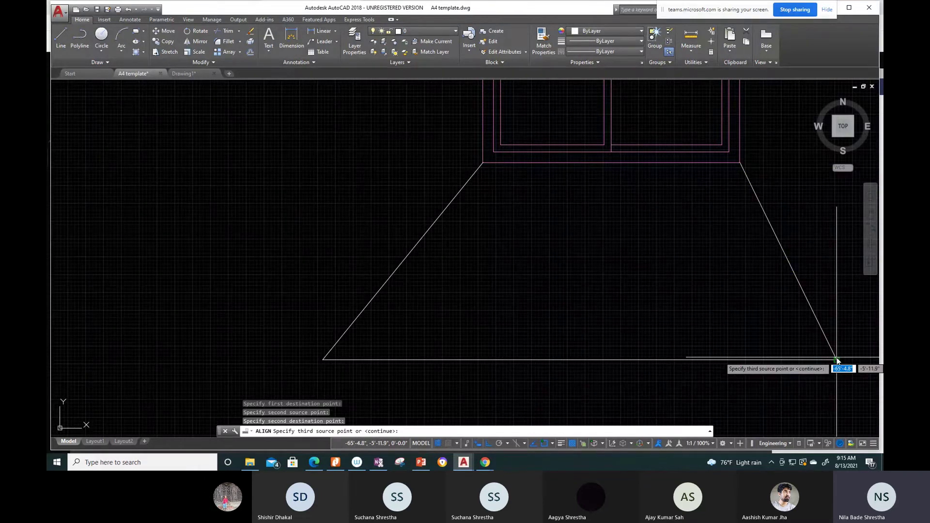
left_click(837, 361)
key("Return")
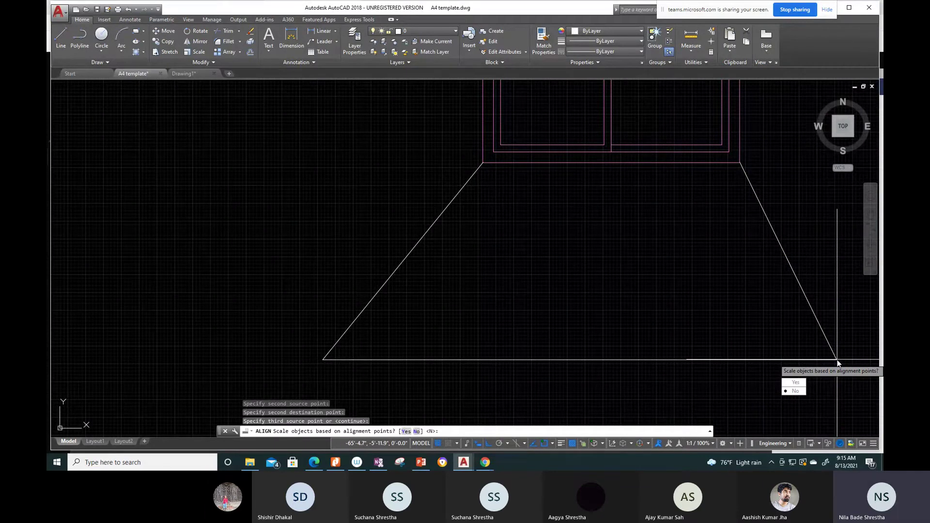
type("y")
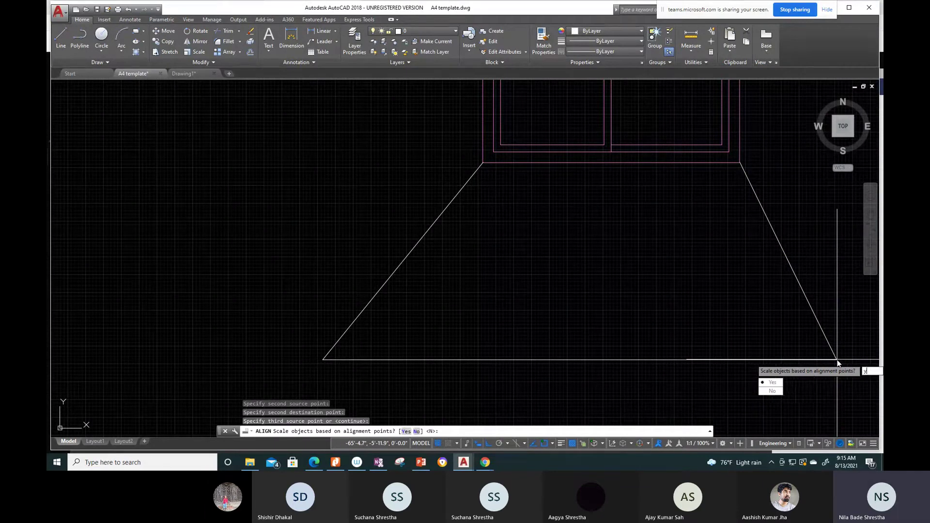
key("Return")
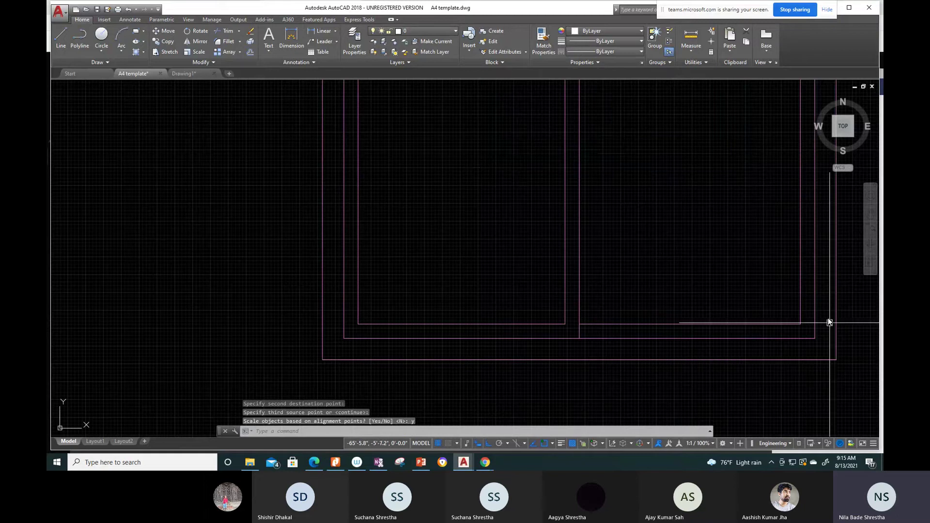
Step: Delete the 6' guide line
scroll(823, 318, "down", 3)
middle_click_drag(809, 318, 686, 290)
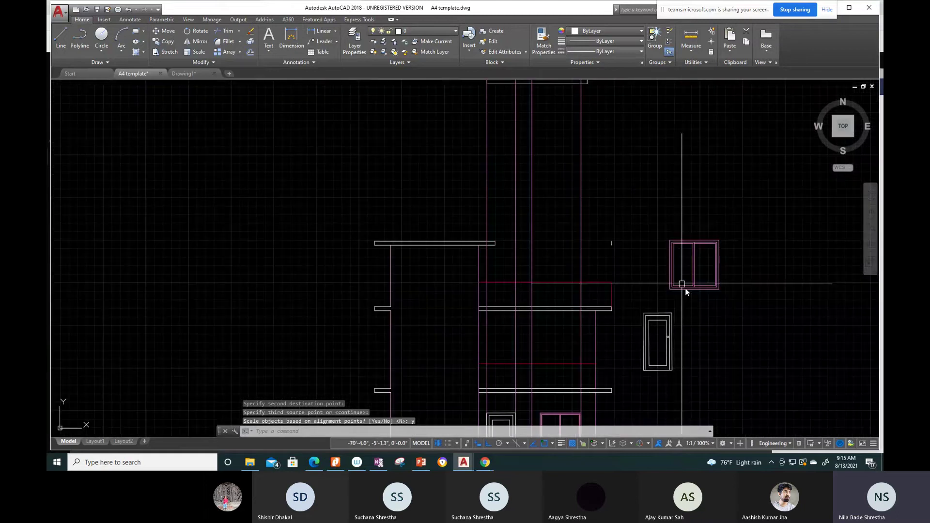
scroll(679, 287, "up", 4)
left_click(705, 291)
key("Delete")
Step: Crossing-select and delete the old window beside the ground-floor door
scroll(638, 325, "down", 4)
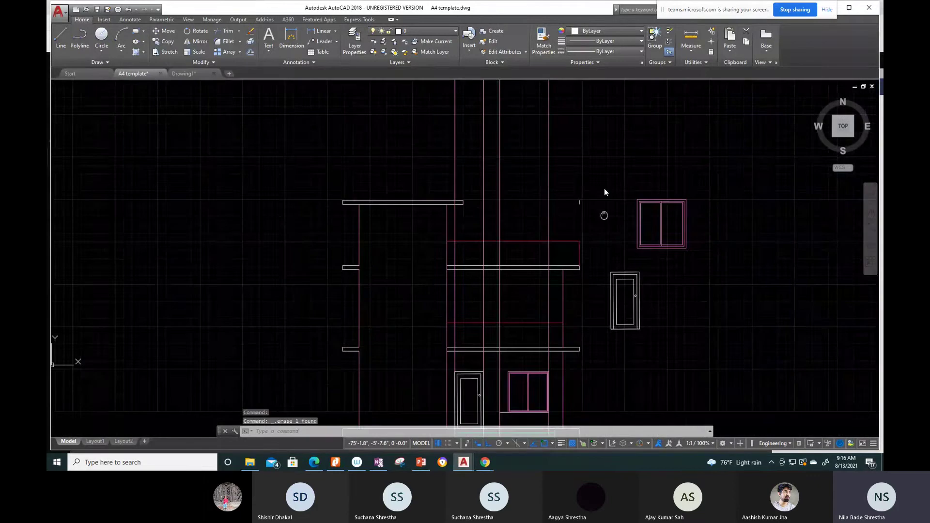
scroll(552, 271, "up", 5)
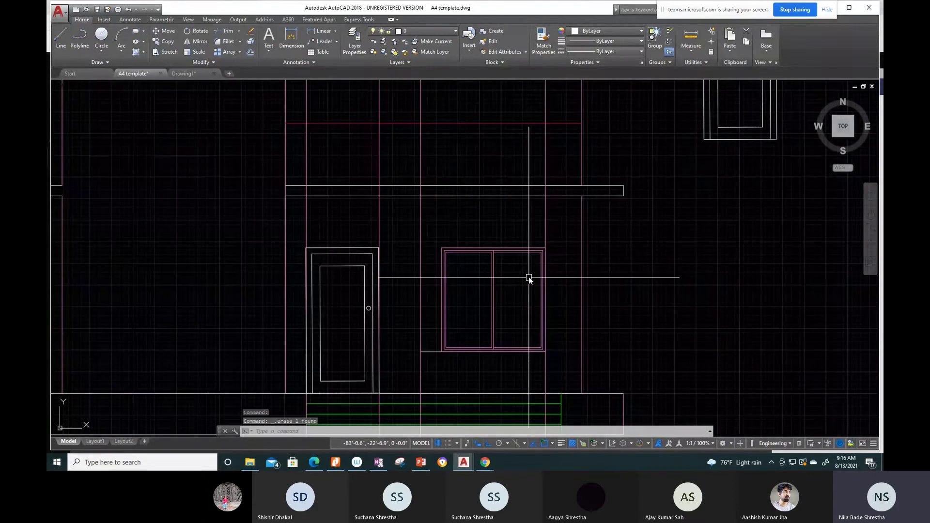
left_click(528, 277)
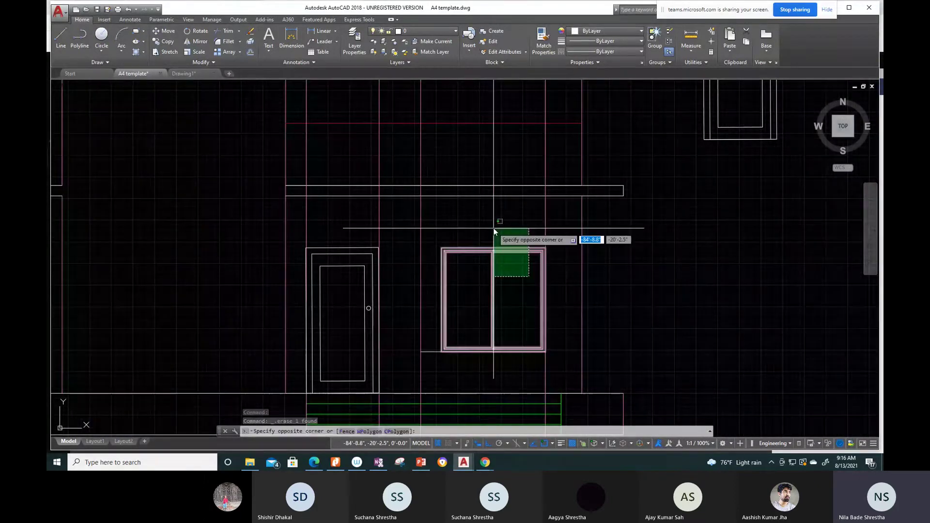
left_click(494, 231)
key("Delete")
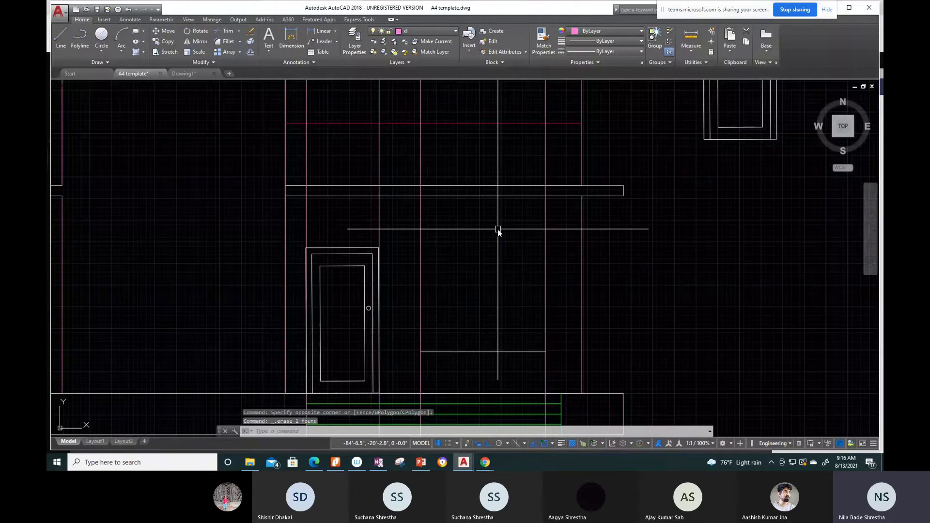
scroll(689, 226, "down", 3)
middle_click_drag(789, 165, 739, 284)
type("co")
key("Return")
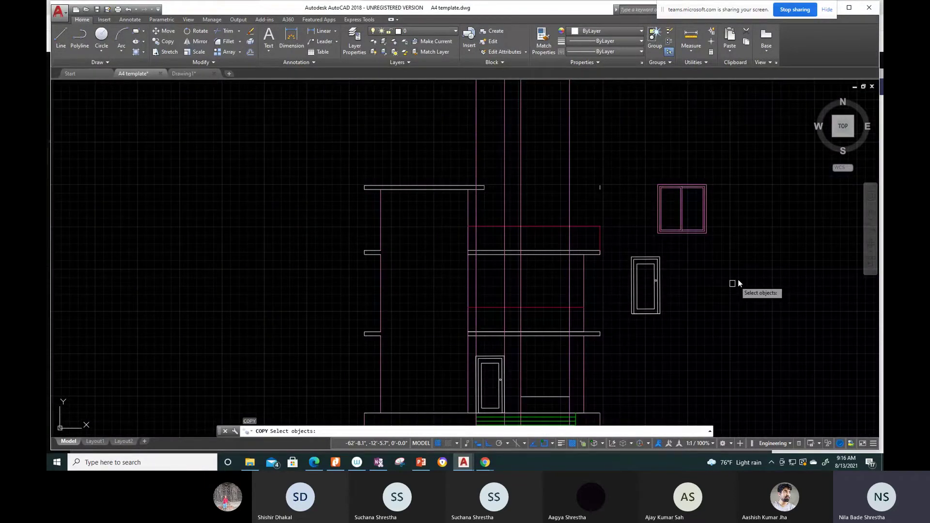
Step: Select the resized window and set its corner as the copy base point
left_click(741, 264)
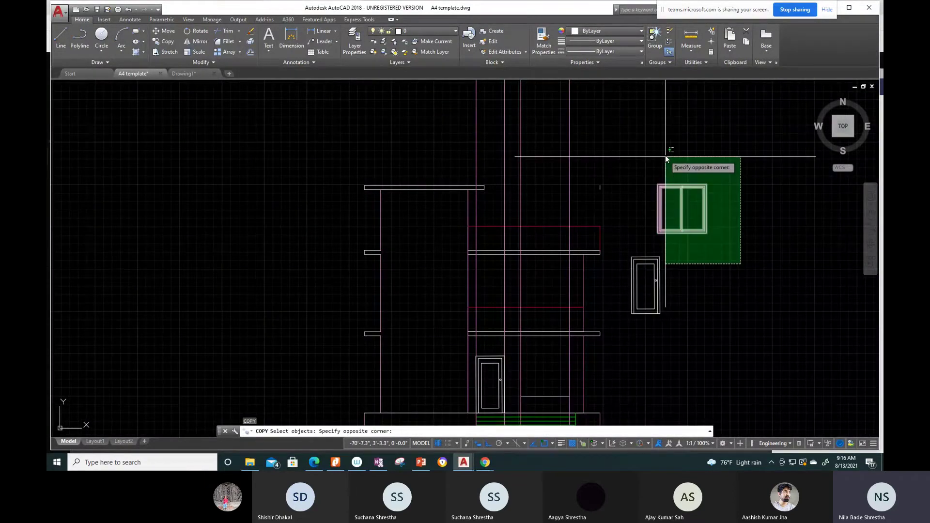
left_click(664, 142)
key("Return")
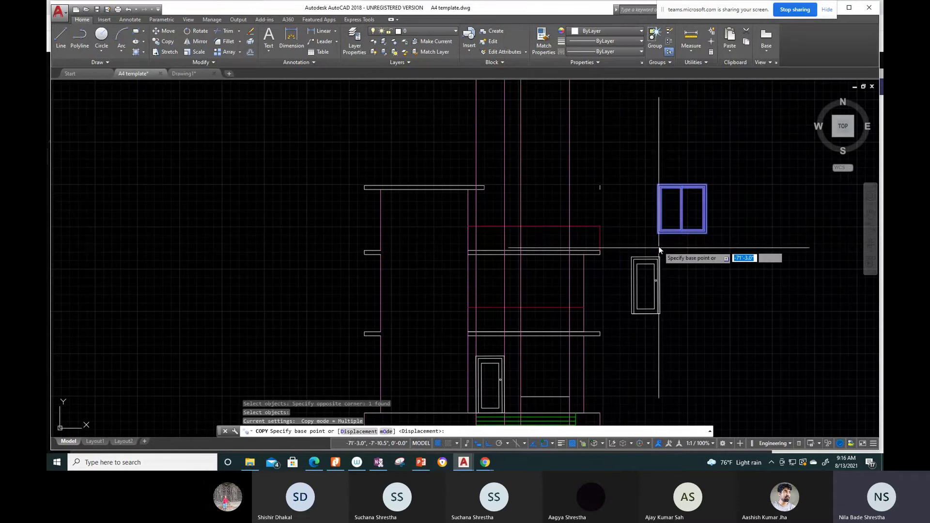
scroll(661, 248, "up", 5)
left_click(651, 190)
Step: Place the window copy in the opening beside the ground-floor door
scroll(602, 280, "down", 5)
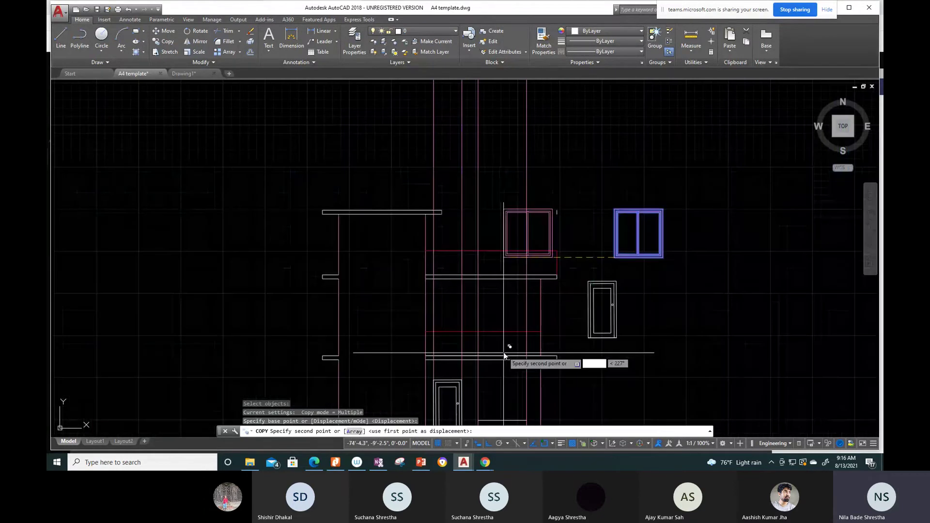
middle_click_drag(504, 353, 567, 233)
scroll(532, 328, "up", 4)
scroll(532, 328, "up", 2)
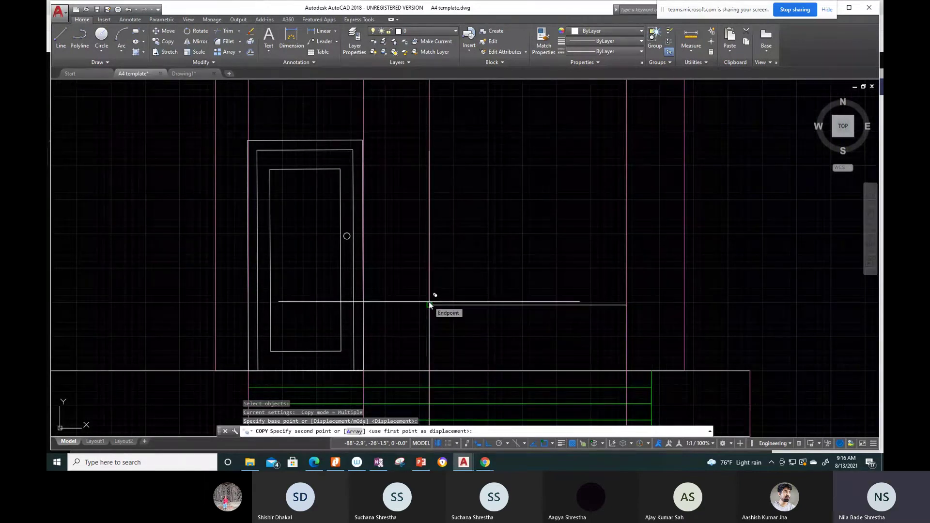
scroll(428, 304, "up", 2)
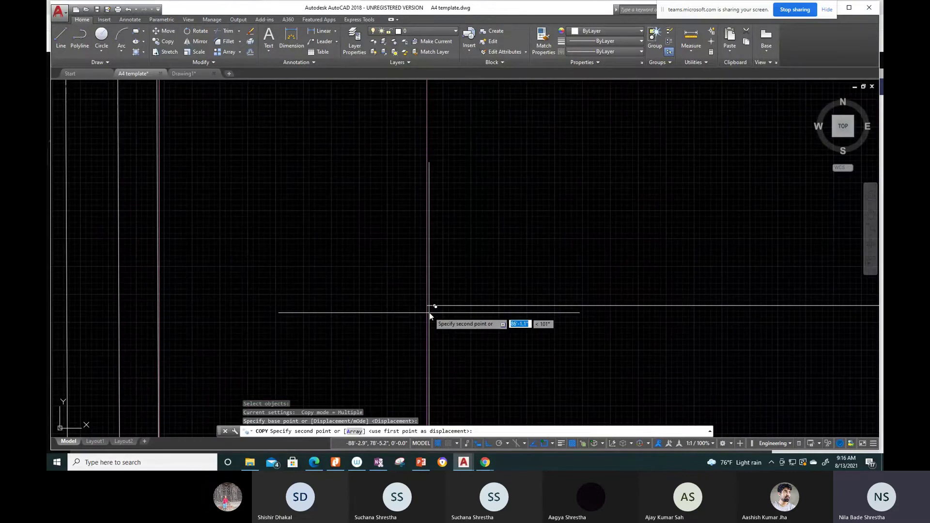
left_click(426, 306)
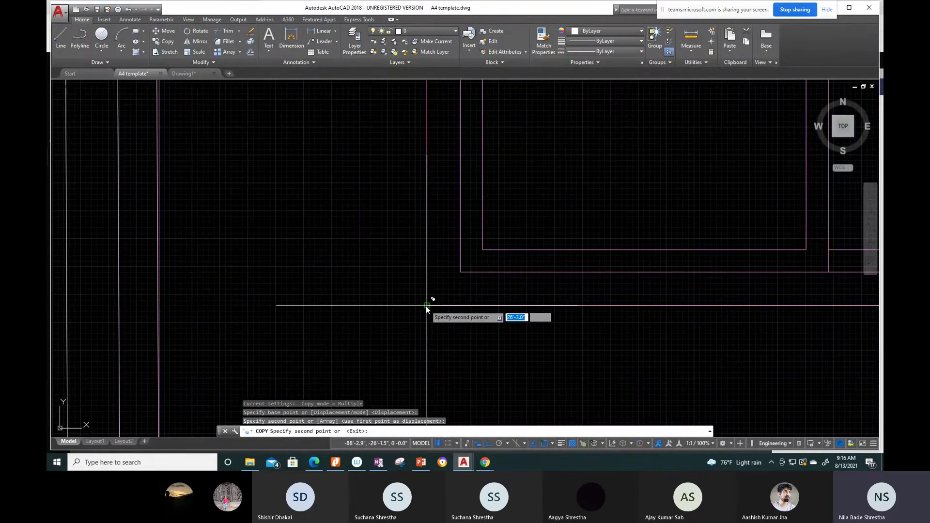
scroll(444, 317, "down", 3)
middle_click_drag(501, 301, 522, 207)
key("Escape")
scroll(400, 231, "up", 2)
scroll(383, 191, "up", 1)
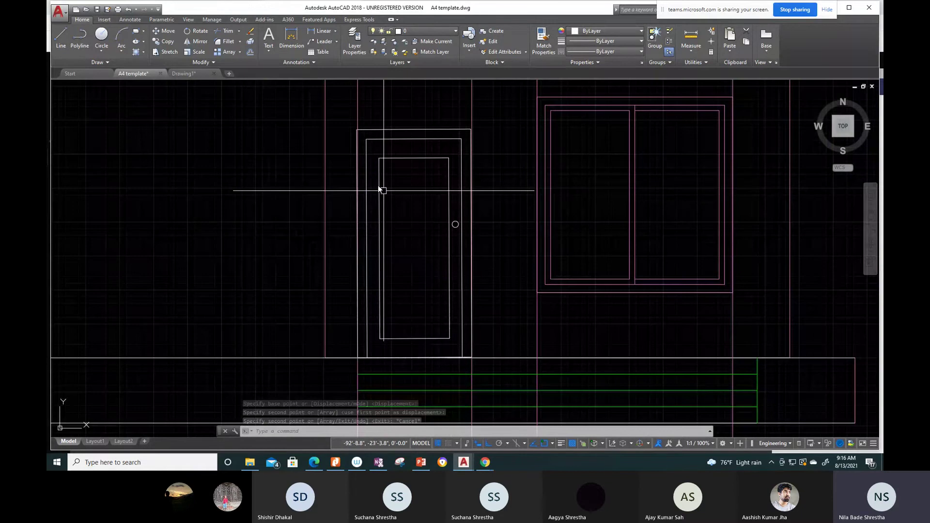
left_click(310, 32)
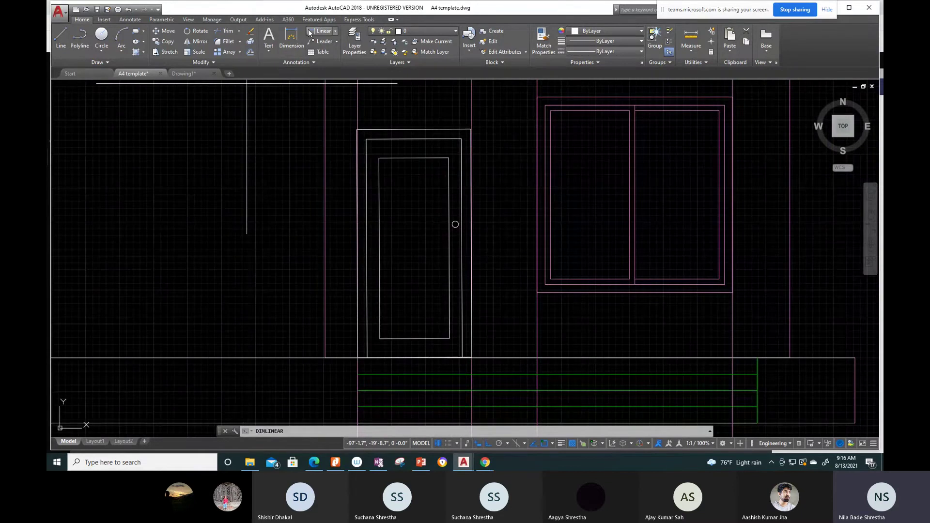
left_click(310, 32)
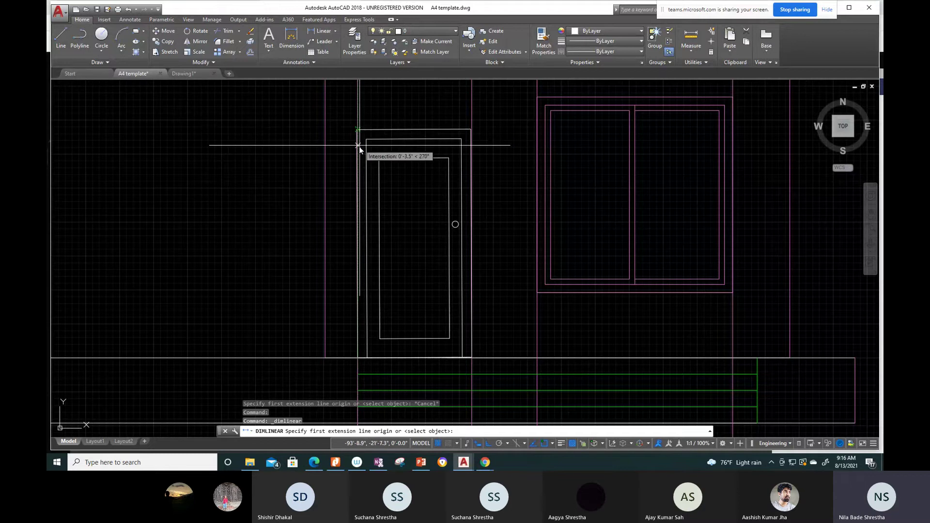
scroll(357, 140, "up", 5)
scroll(354, 135, "down", 3)
scroll(358, 136, "down", 2)
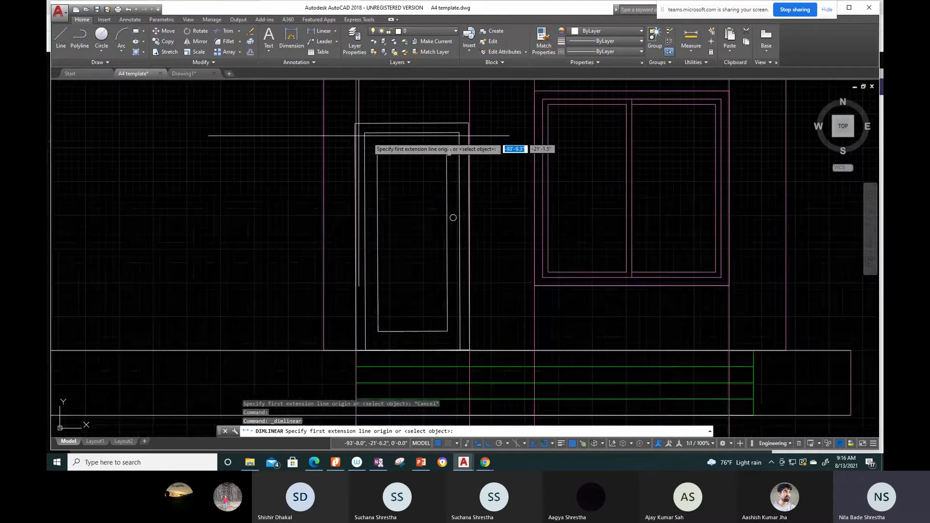
key("Escape")
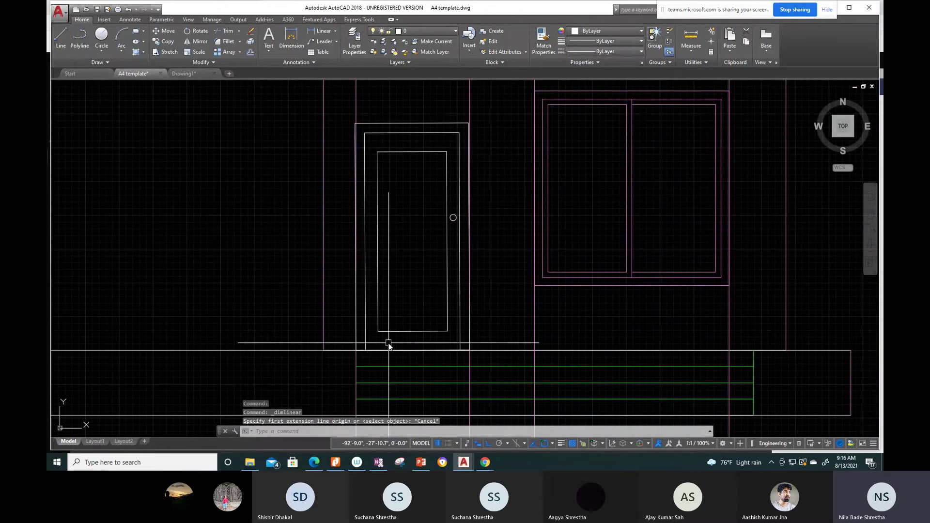
type("co")
key("Return")
left_click(379, 309)
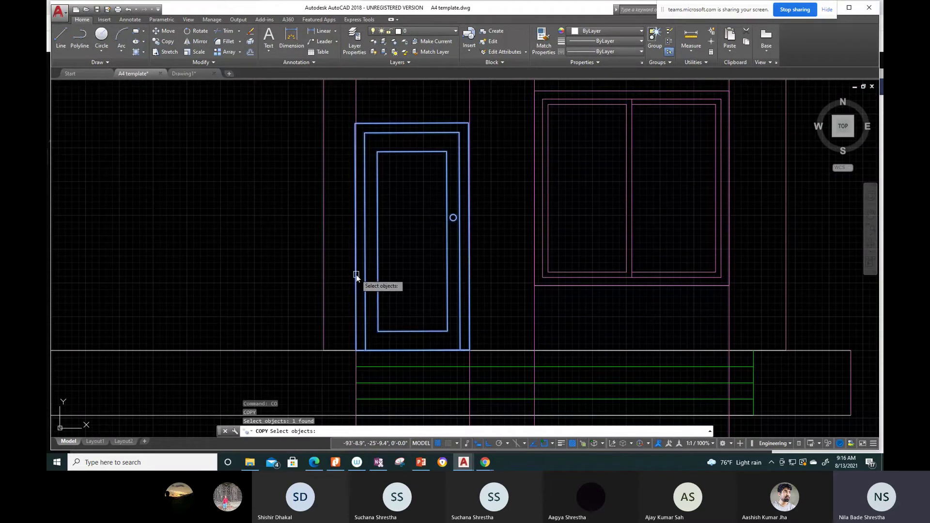
key("Return")
scroll(363, 374, "up", 8)
scroll(334, 298, "up", 2)
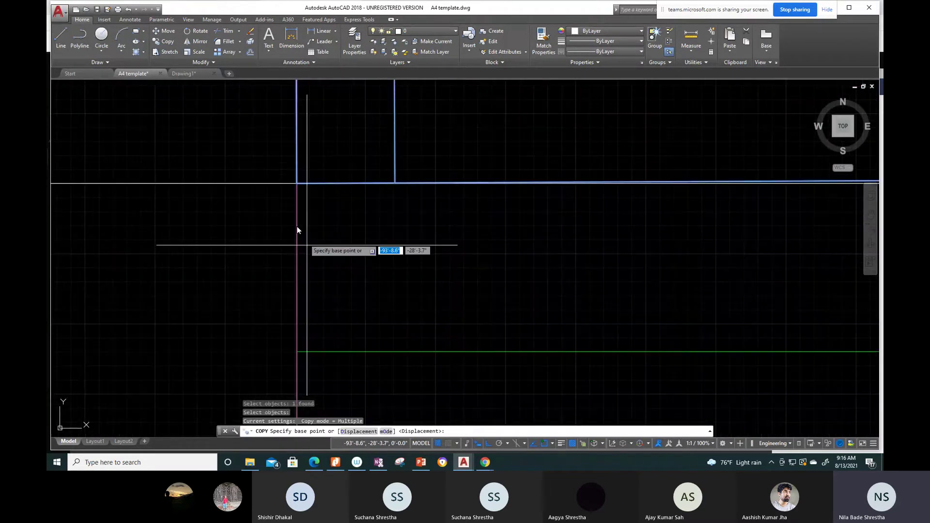
left_click(297, 183)
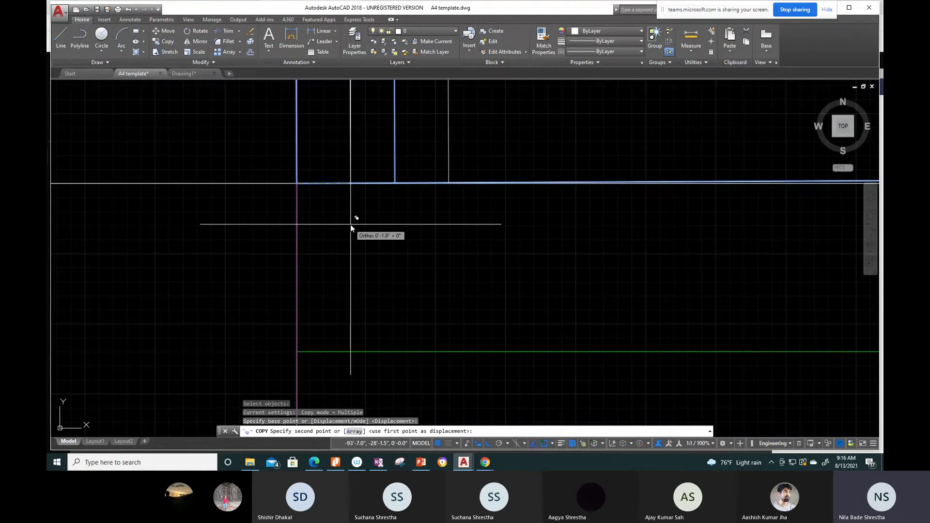
scroll(349, 211, "down", 2)
scroll(350, 211, "down", 1)
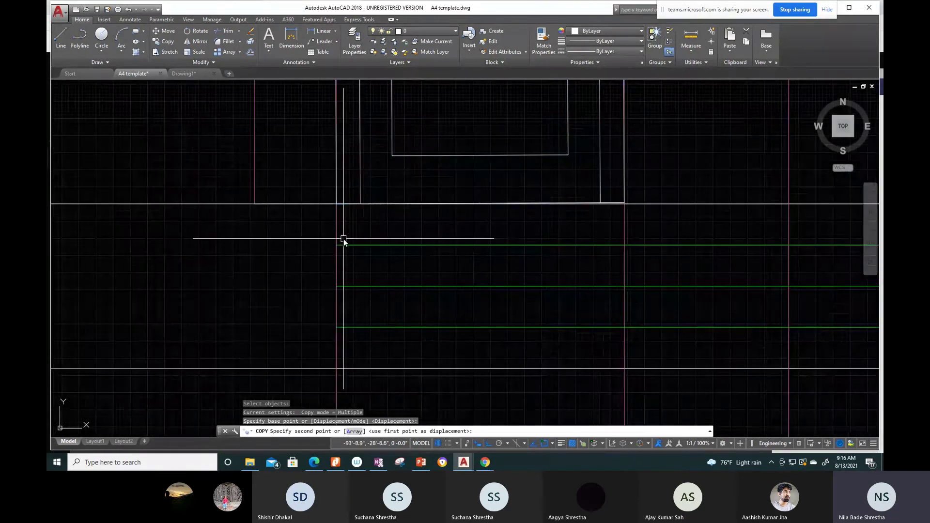
key("Escape")
left_click(403, 203)
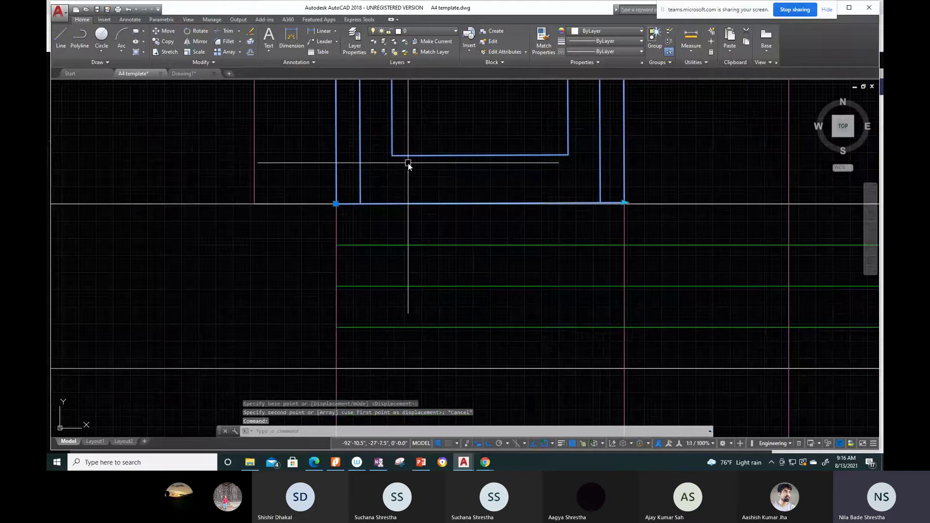
type("CO")
key("Return")
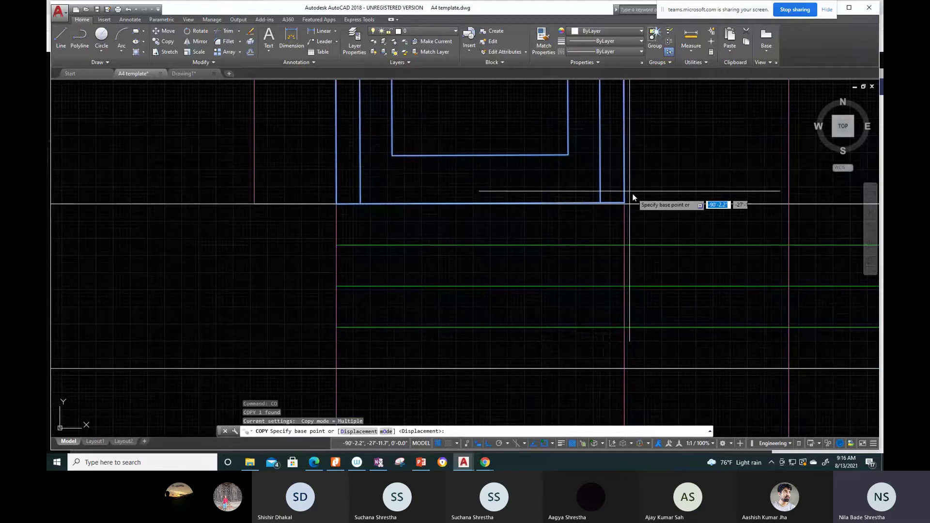
scroll(611, 218, "up", 1)
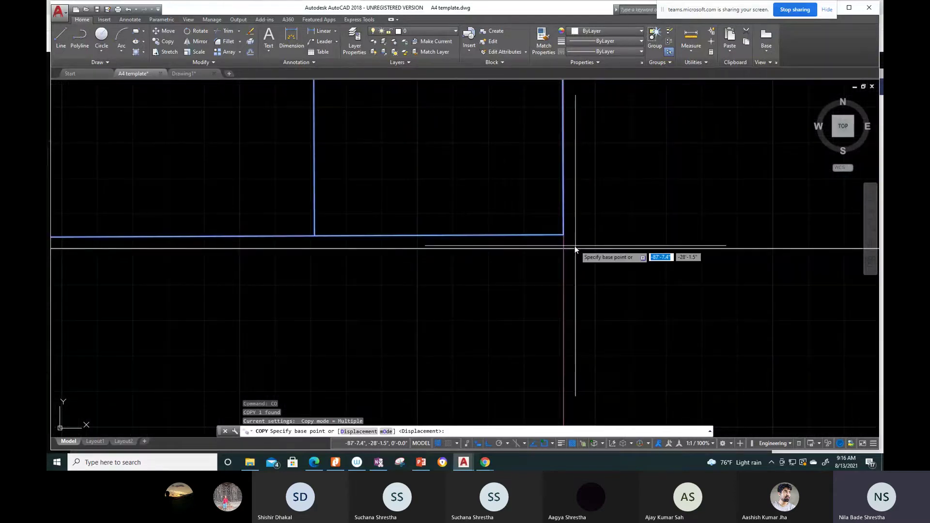
scroll(572, 281, "up", 1)
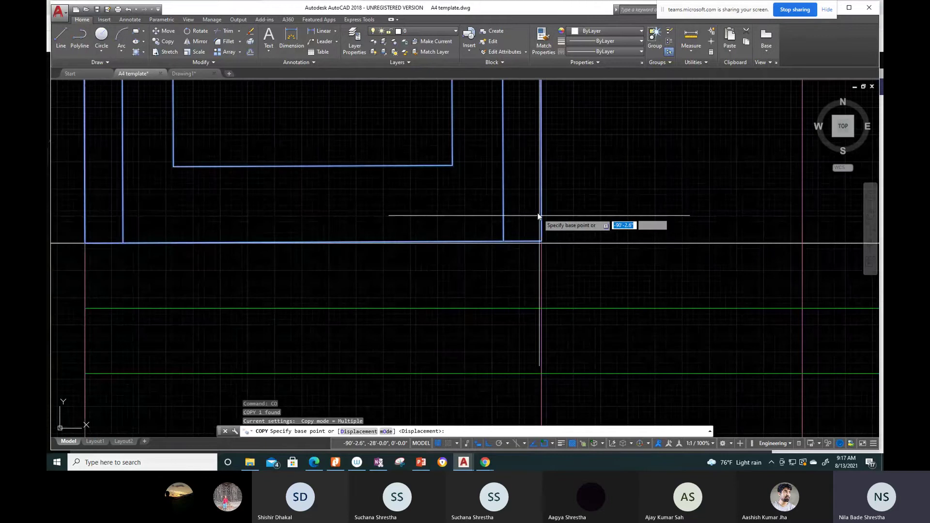
scroll(538, 213, "up", 5)
scroll(554, 333, "up", 4)
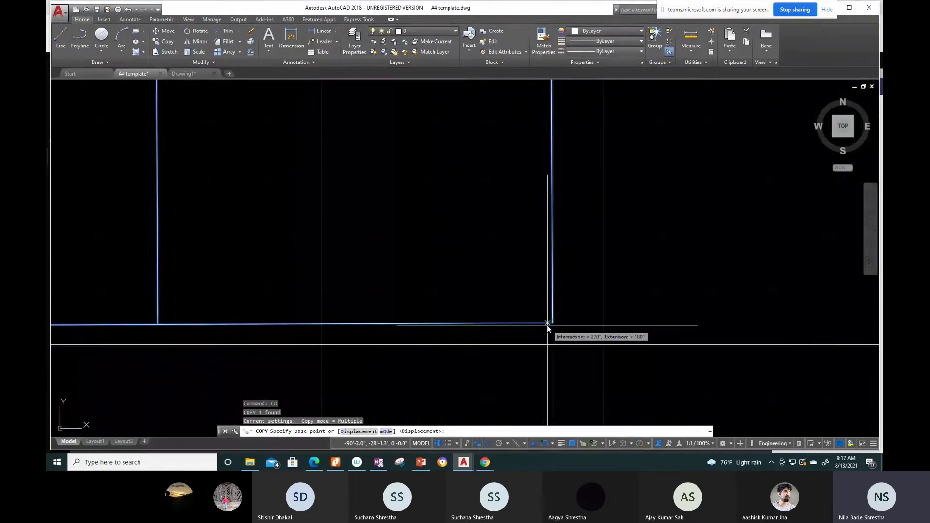
scroll(557, 324, "up", 3)
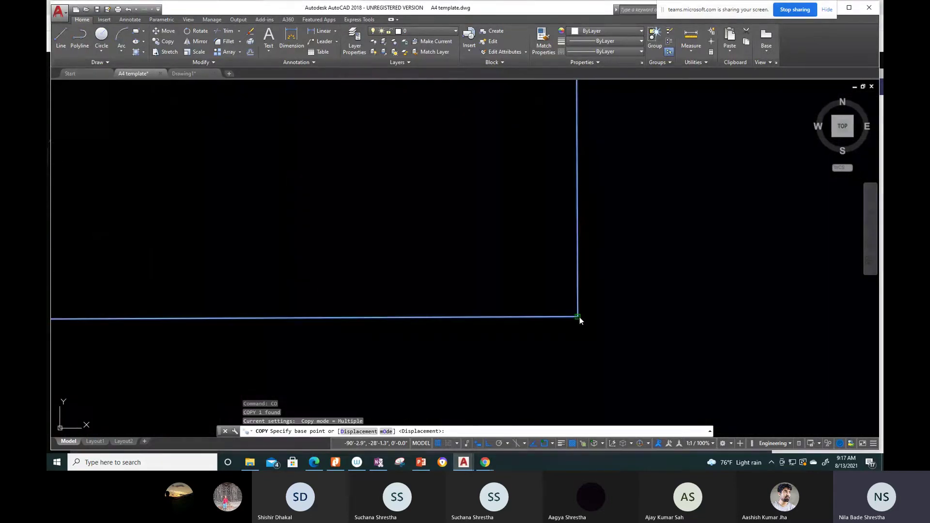
left_click(580, 317)
middle_click_drag(591, 362, 585, 252)
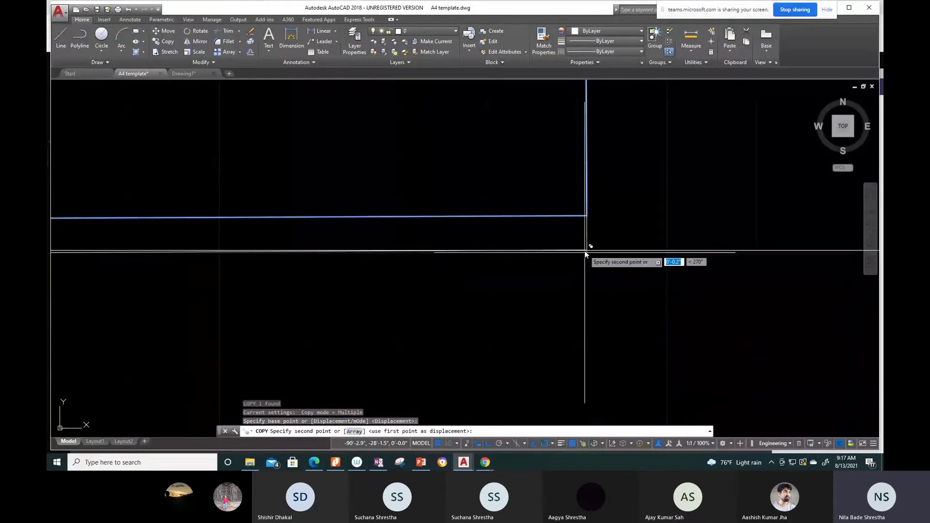
left_click(585, 253)
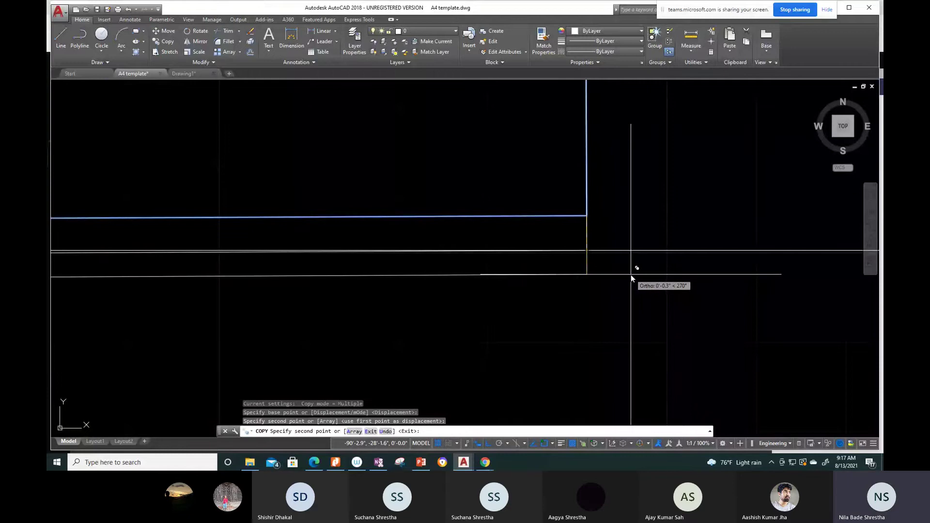
key("Escape")
scroll(563, 206, "down", 3)
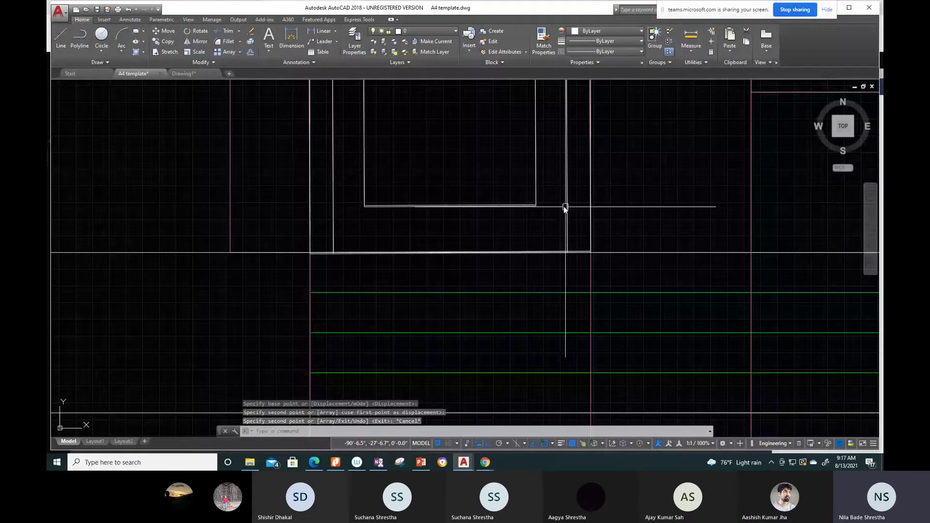
middle_click_drag(563, 205, 565, 313)
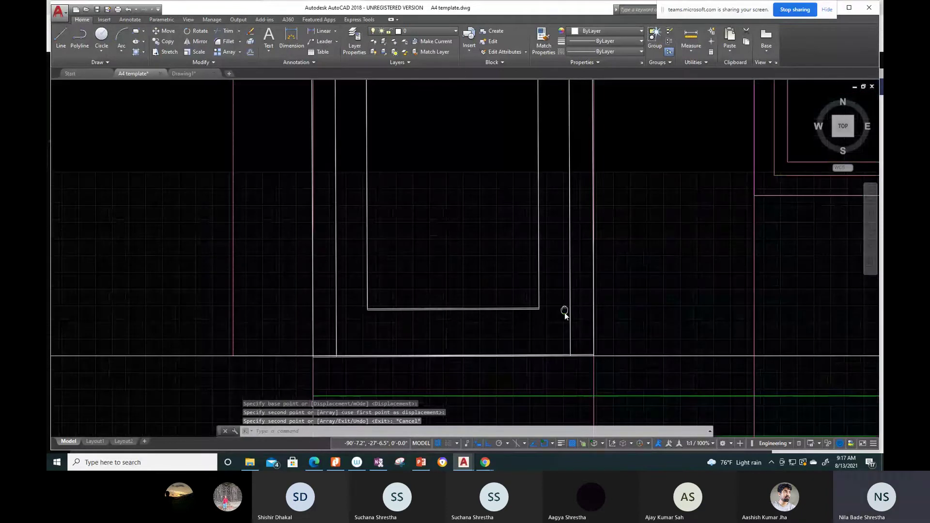
key("ctrl+z")
key("ctrl+z")
key("ctrl+z")
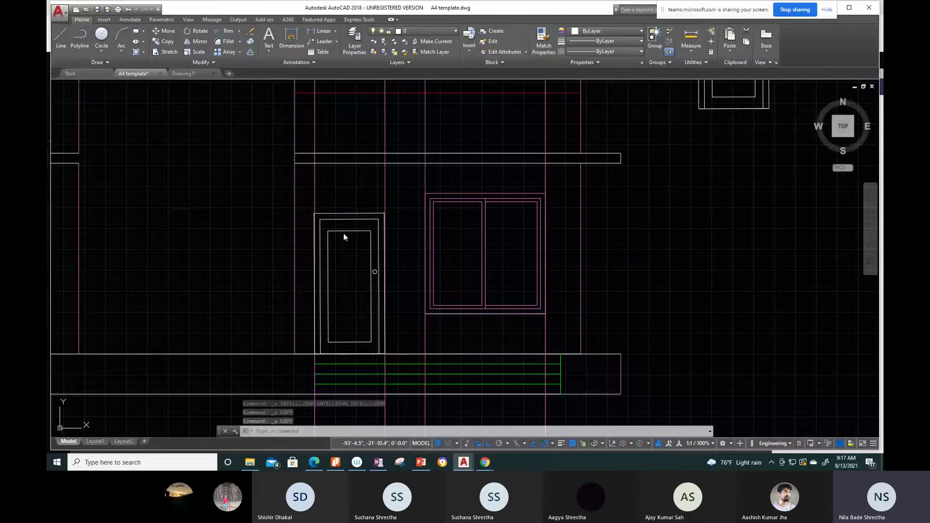
Step: Zoom to extents and move the door's outer frame rectangle onto the floor line
middle_click(292, 253)
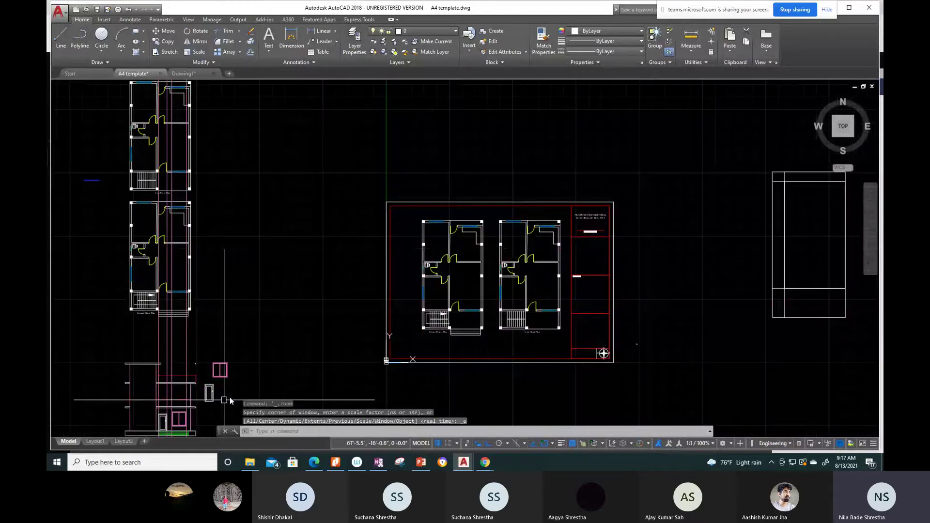
scroll(362, 305, "up", 5)
type("m")
left_click(363, 284)
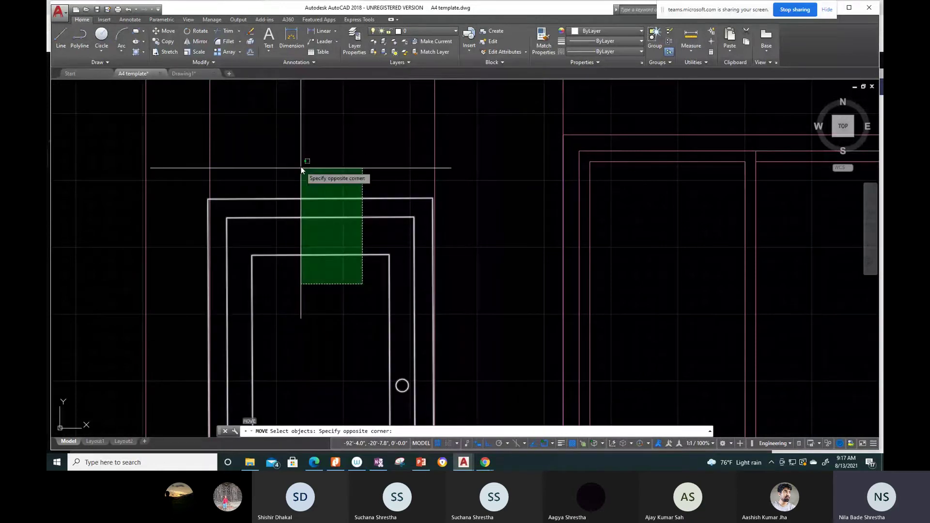
left_click(301, 168)
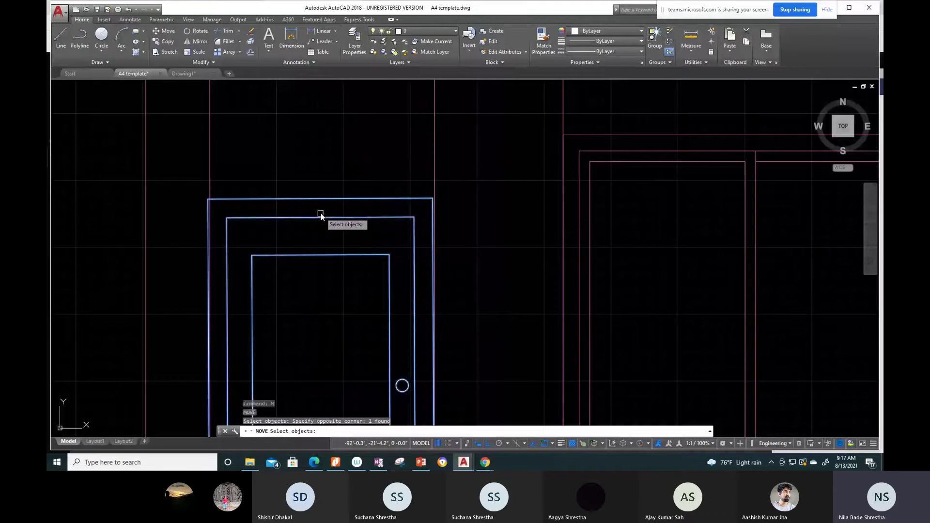
key("Return")
scroll(406, 245, "up", 5)
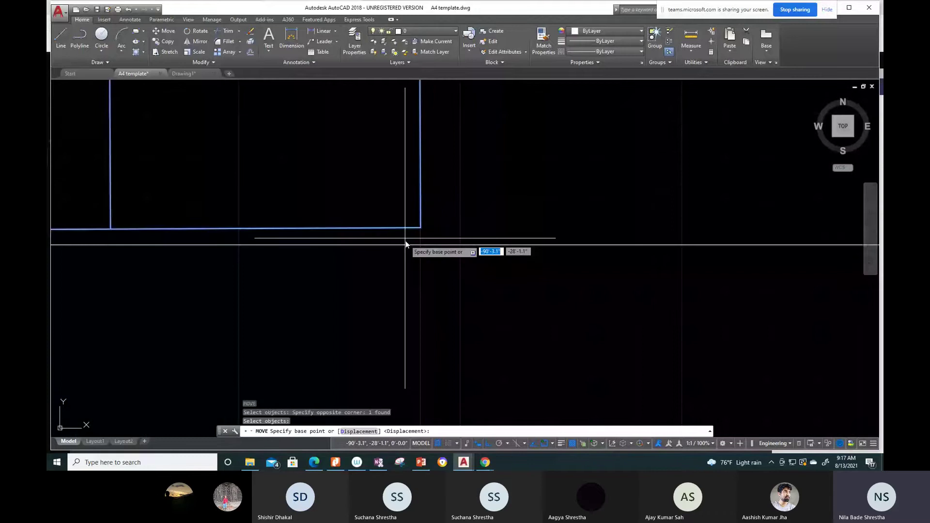
left_click(406, 241)
left_click(482, 214)
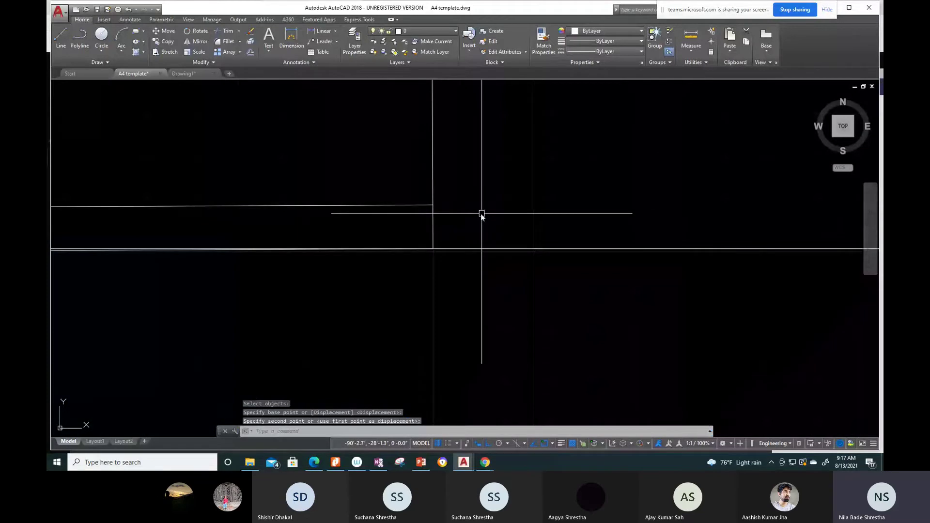
key("Escape")
Step: Pan and zoom to center the ground-floor door and window
scroll(408, 280, "down", 3)
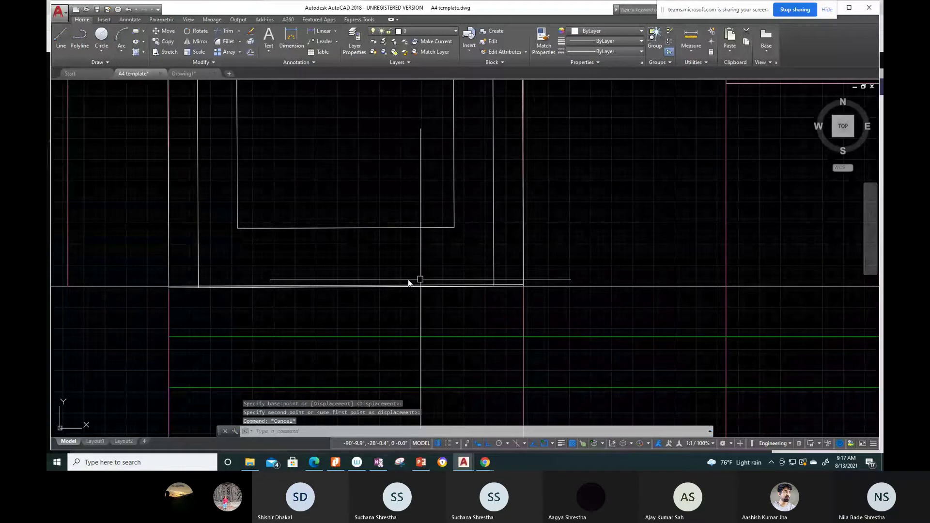
scroll(397, 362, "down", 4)
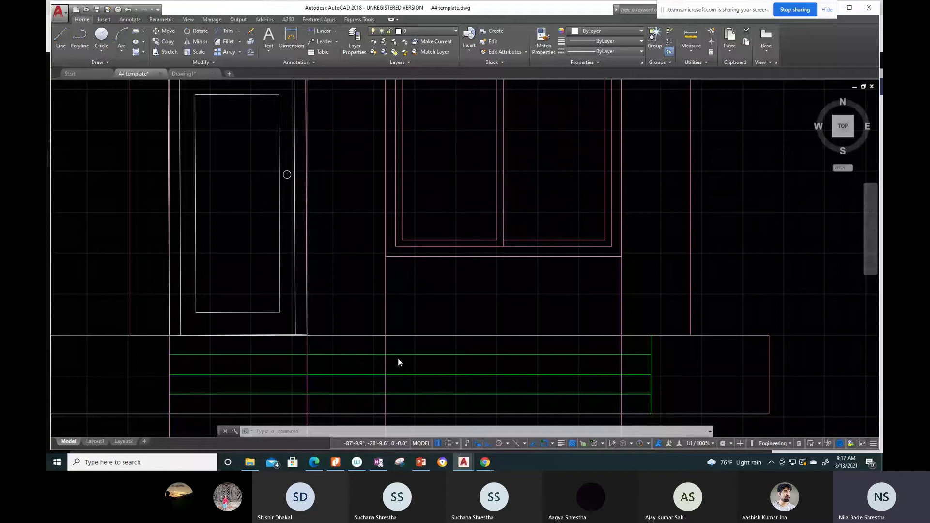
middle_click_drag(183, 82, 280, 234)
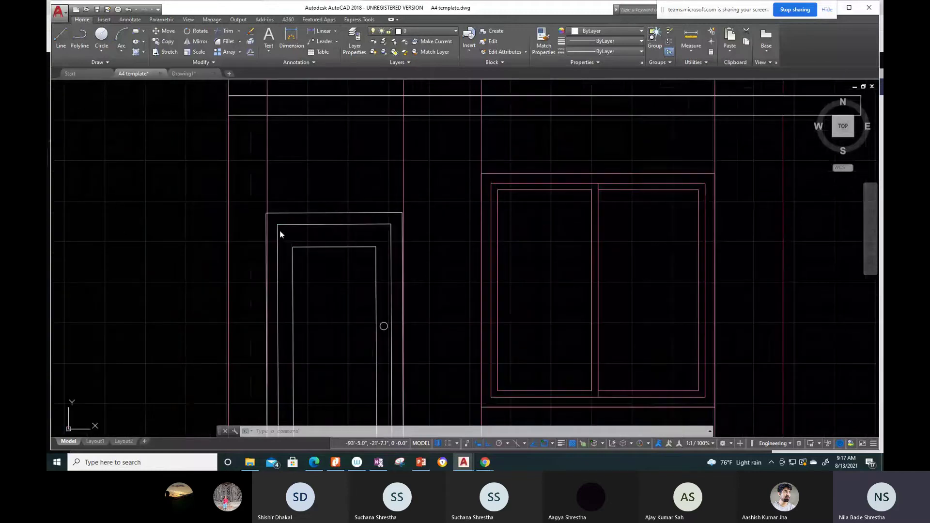
scroll(402, 249, "down", 5)
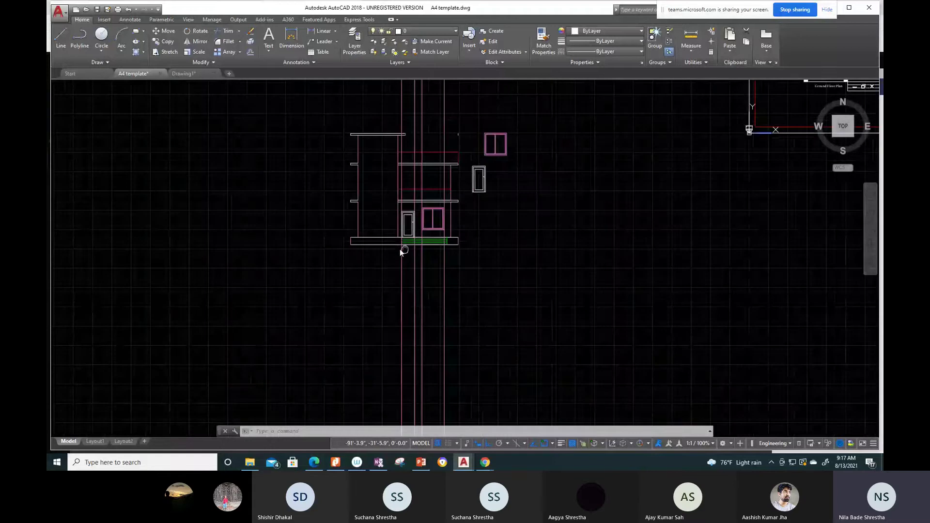
scroll(399, 249, "up", 4)
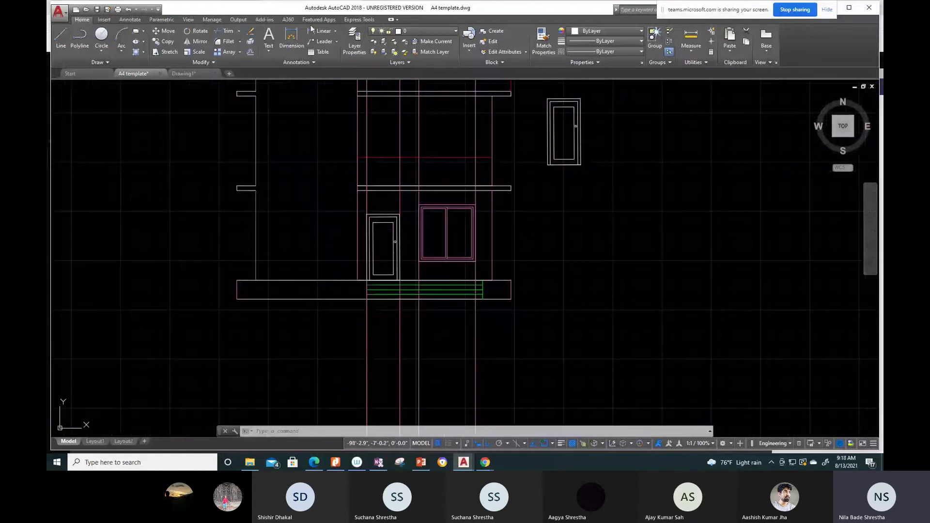
Step: Start a linear dimension at the door frame corner, then cancel it
key("Escape")
key("Escape")
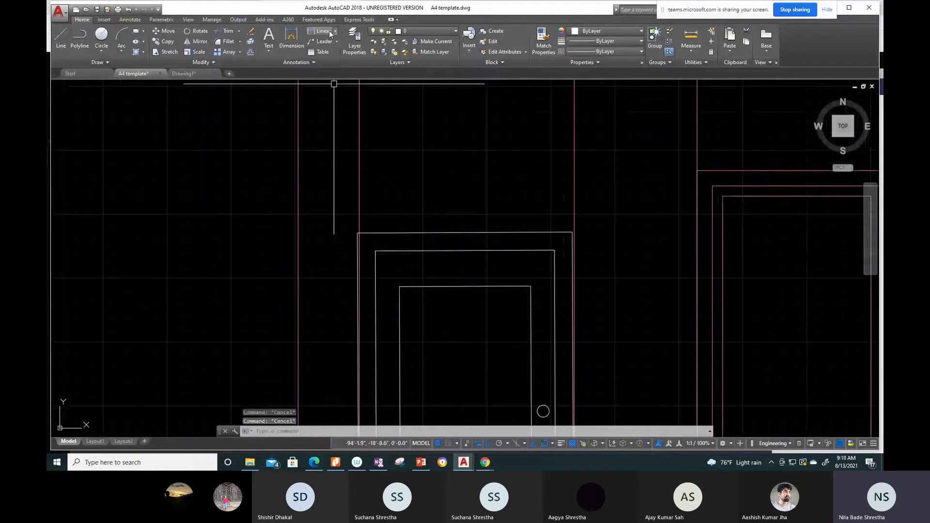
left_click(329, 30)
scroll(358, 232, "up", 4)
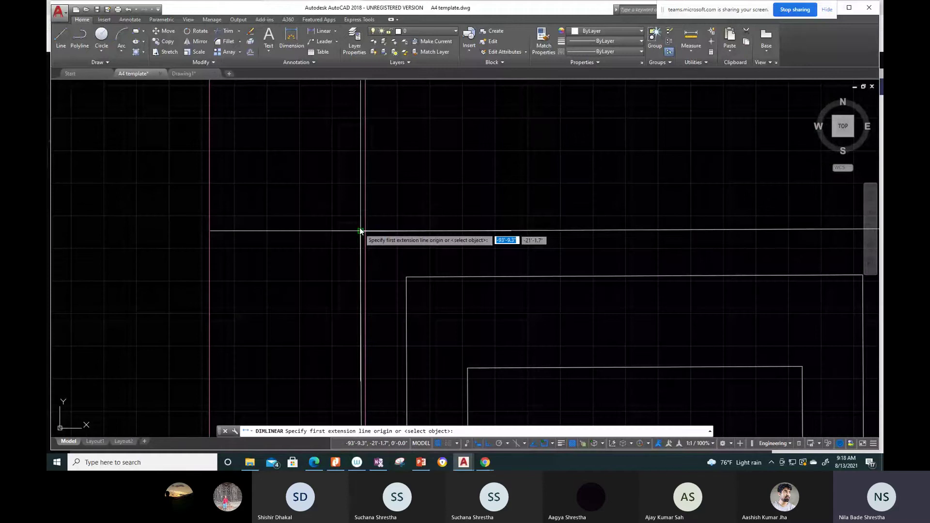
left_click(360, 230)
scroll(362, 184, "down", 3)
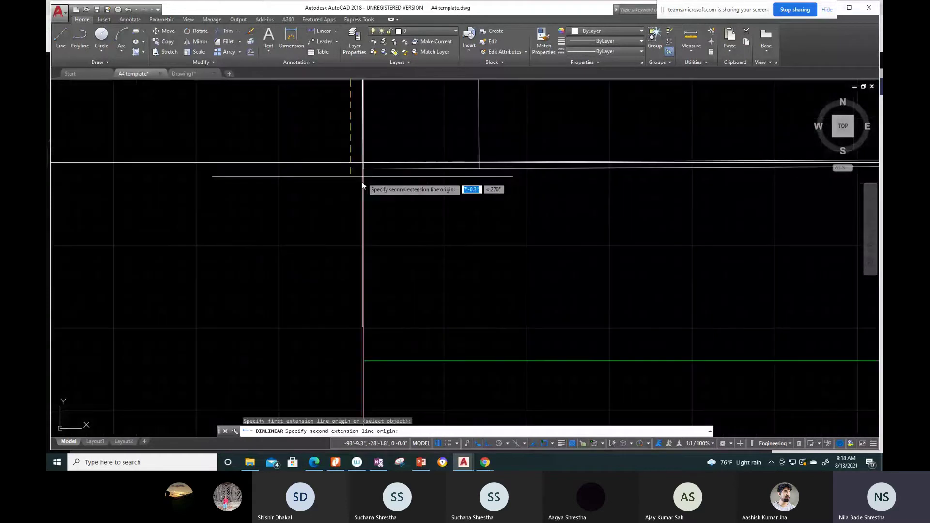
scroll(464, 220, "down", 4)
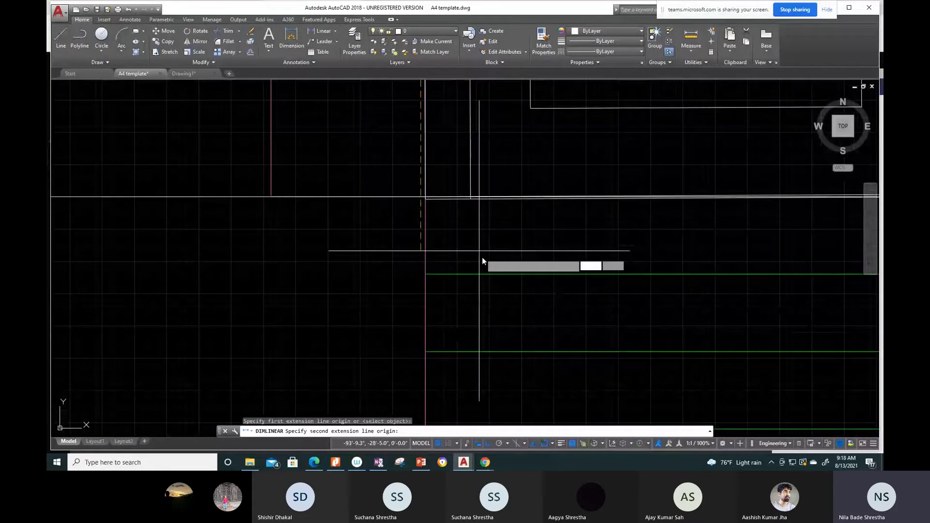
key("Escape")
Step: Pan along the elevation and check the horizontal base line at the slab
scroll(446, 283, "up", 2)
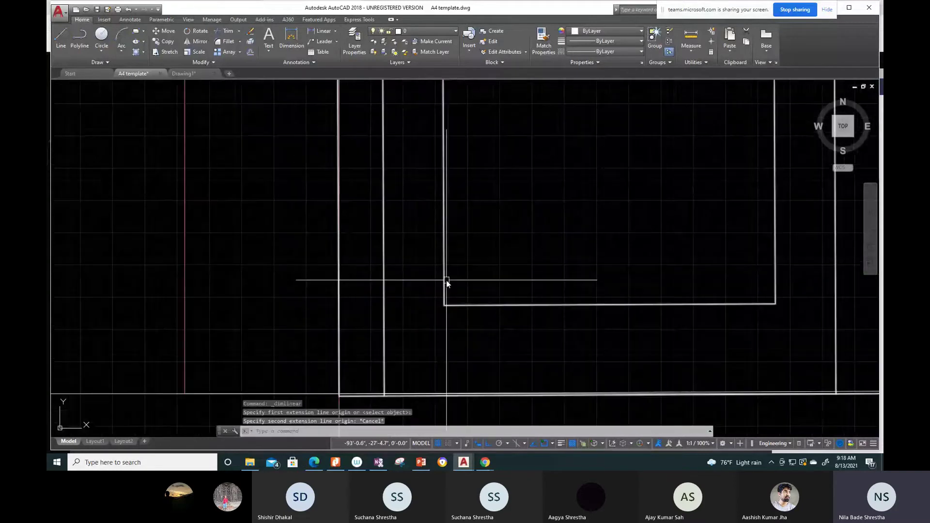
scroll(253, 370, "up", 3)
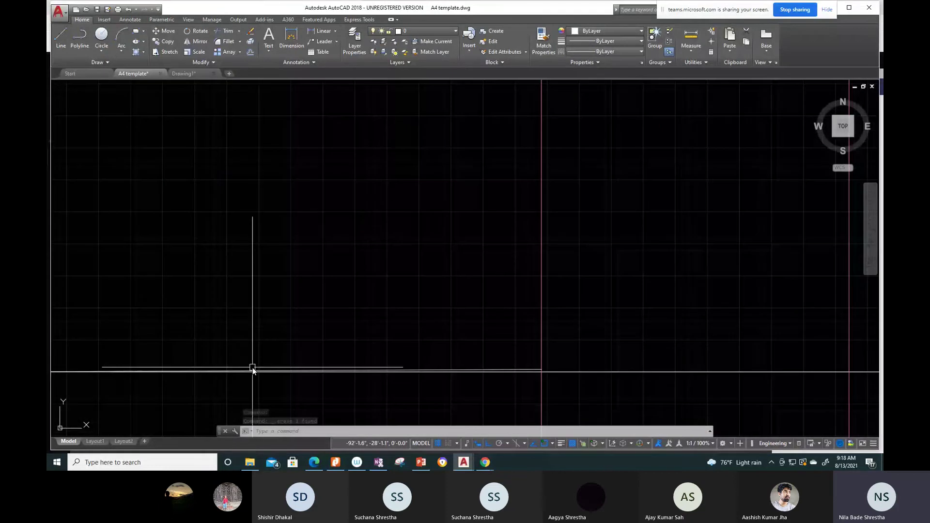
scroll(252, 369, "up", 2)
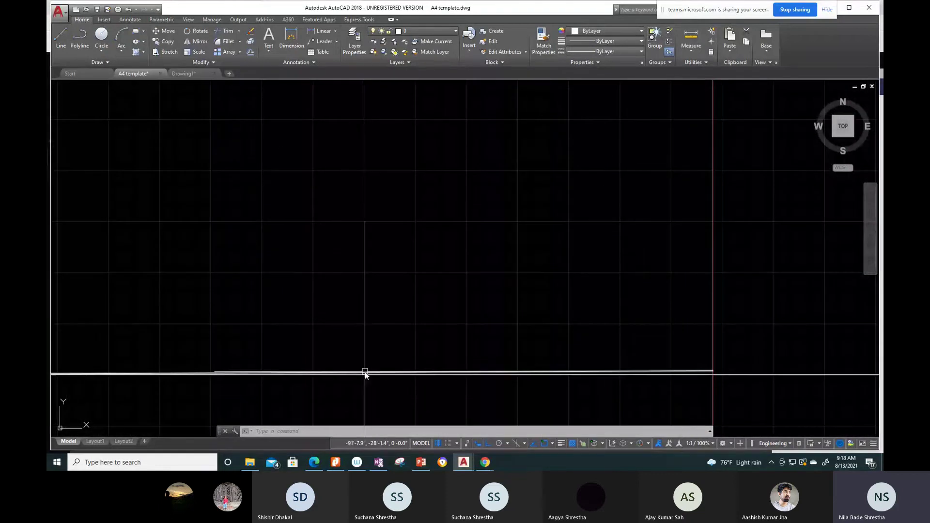
scroll(365, 374, "down", 3)
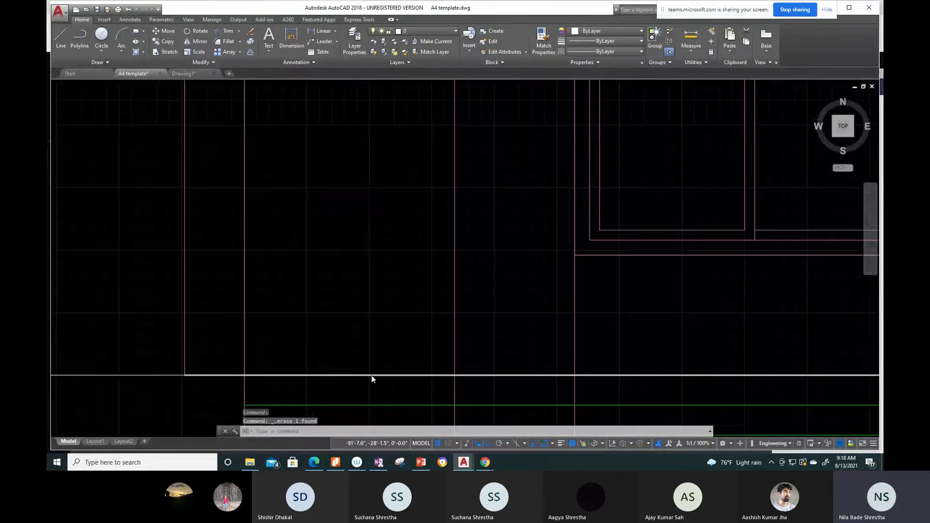
middle_click_drag(373, 378, 272, 373)
scroll(286, 384, "down", 2)
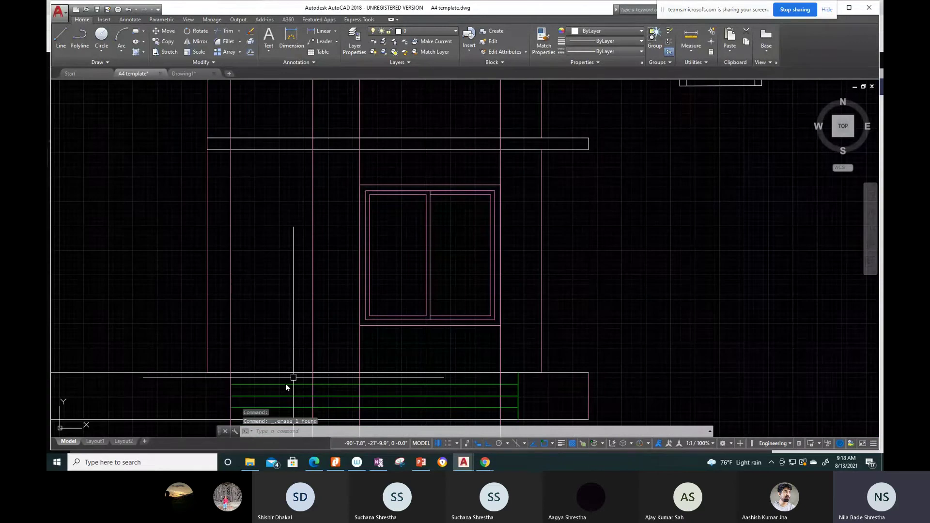
scroll(286, 384, "up", 2)
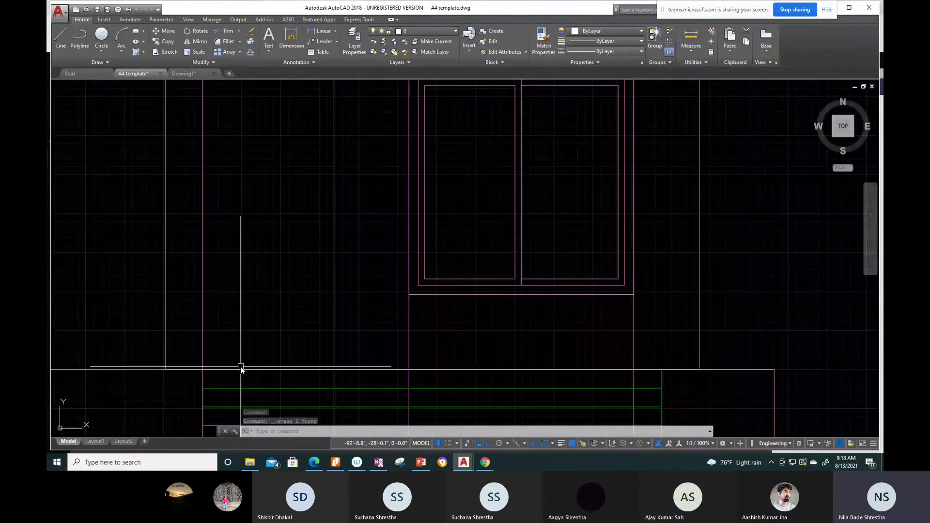
left_click(242, 370)
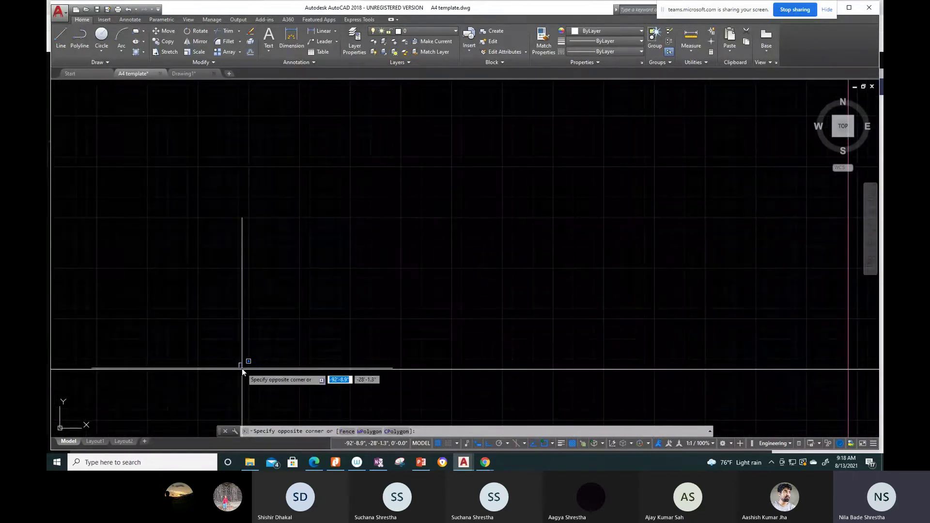
key("Escape")
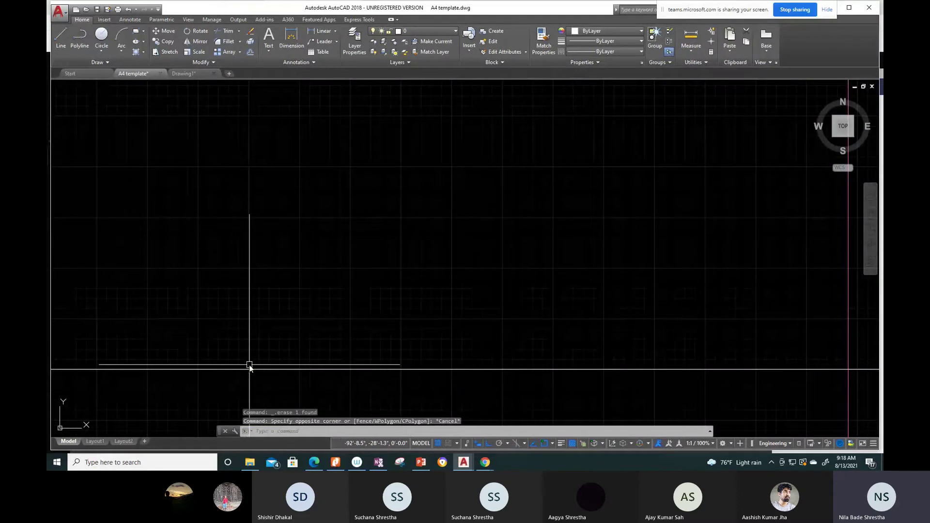
left_click(249, 365)
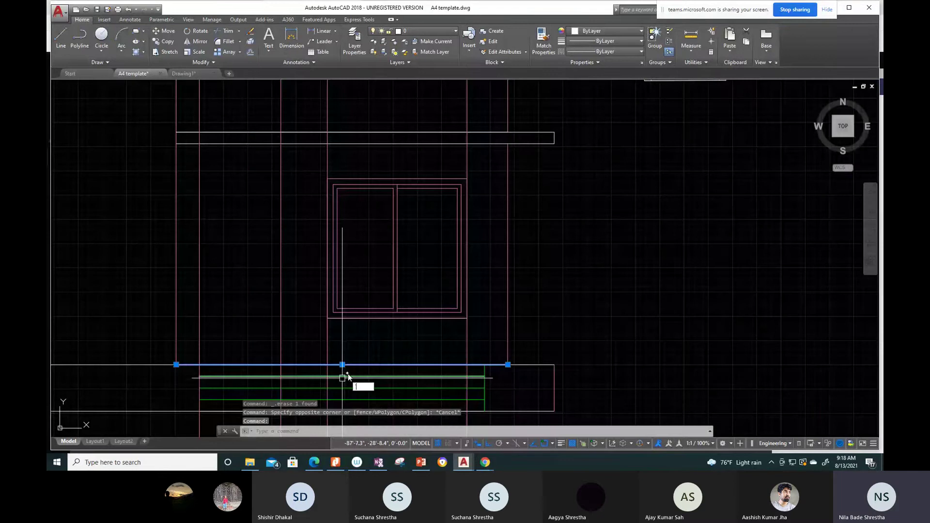
key("Escape")
key("Escape")
Step: Dimension the door from top to bottom with DLI, confirming it is 7' tall
scroll(572, 225, "down", 4)
middle_click_drag(627, 188, 597, 246)
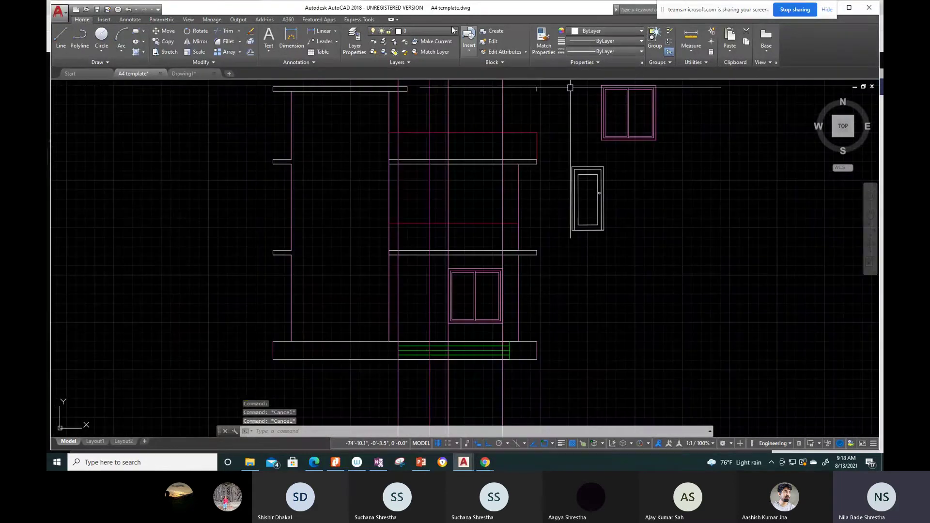
type("dli")
key("Return")
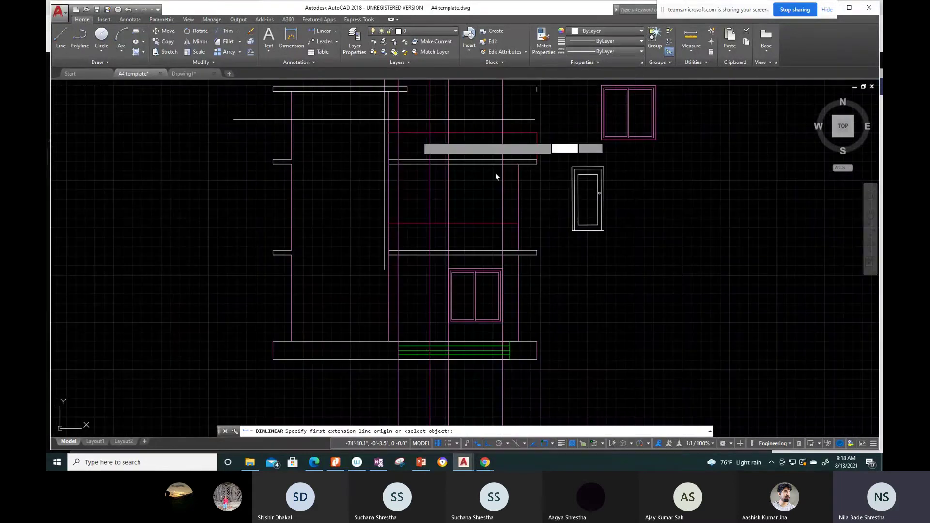
scroll(559, 168, "up", 5)
scroll(609, 158, "up", 2)
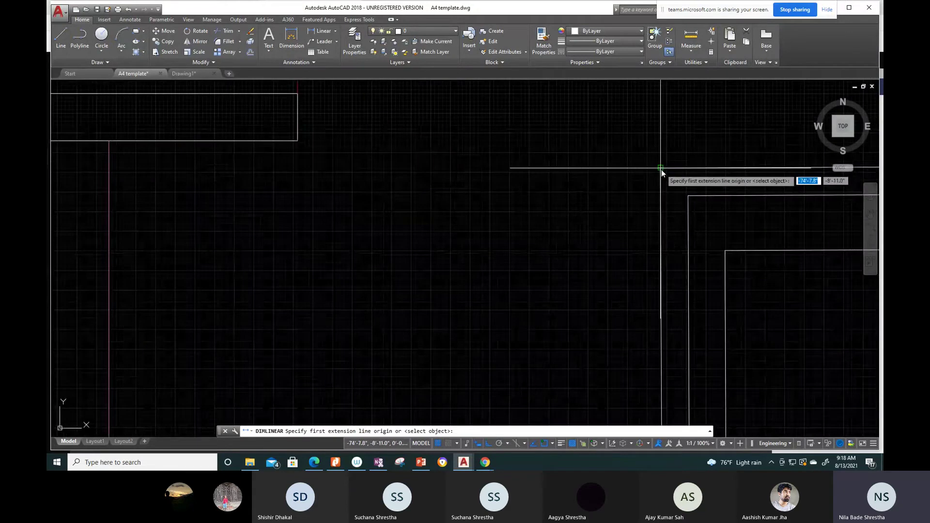
left_click(661, 169)
scroll(661, 170, "down", 2)
scroll(515, 289, "down", 4)
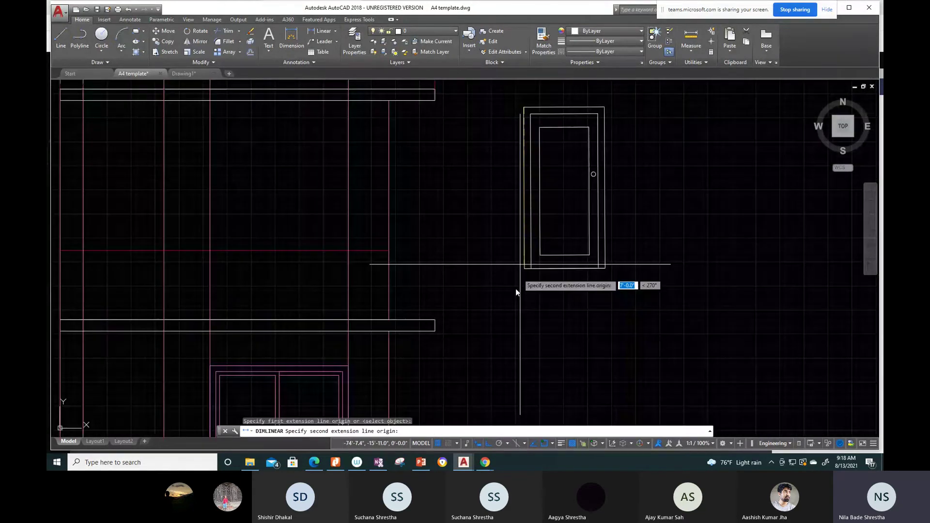
scroll(516, 289, "up", 2)
left_click(526, 231)
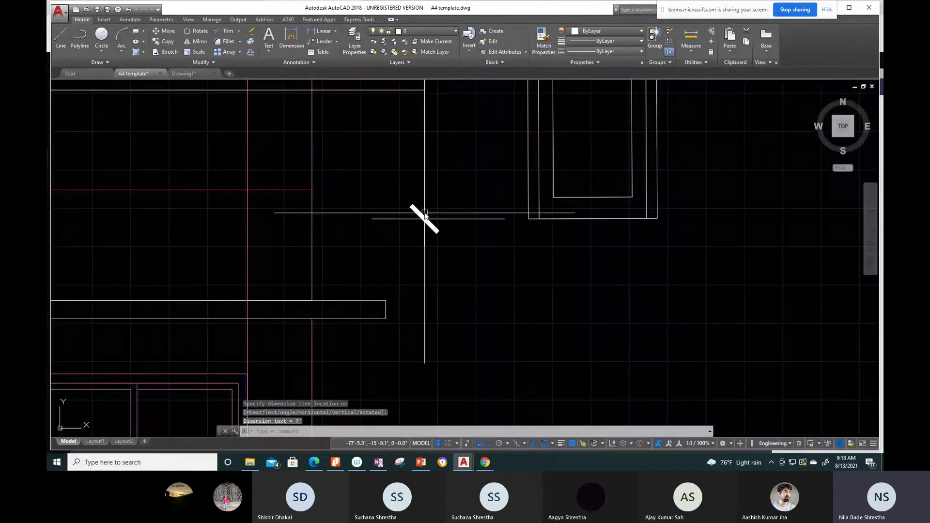
scroll(387, 175, "down", 3)
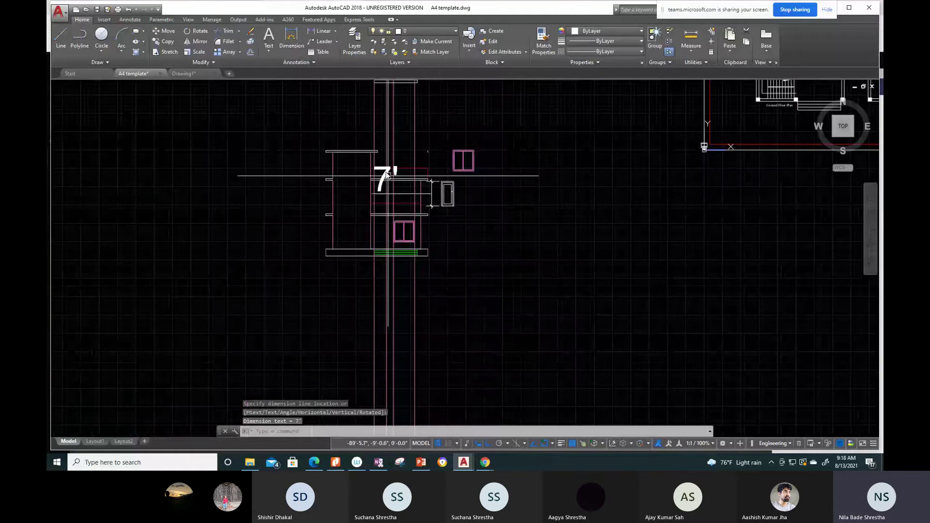
key("Escape")
Step: Delete the temporary 7' dimension
left_click(384, 177)
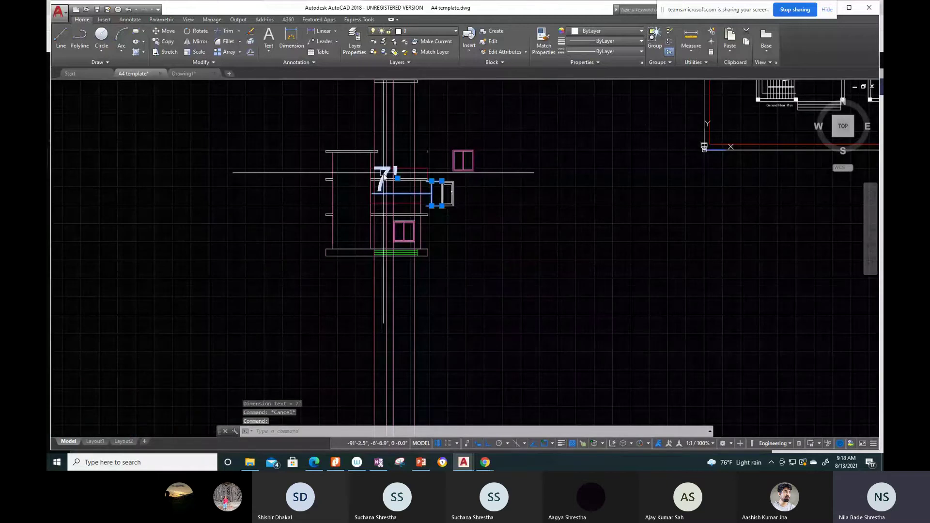
key("Delete")
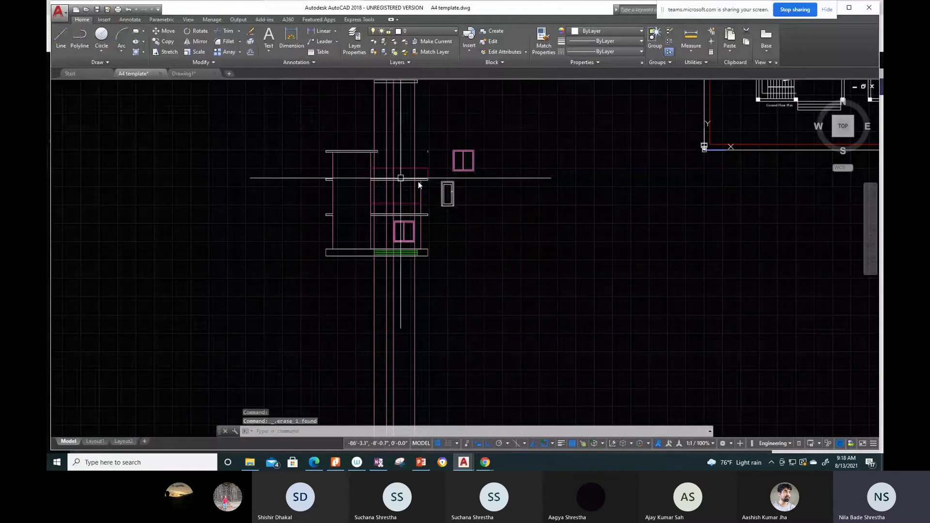
scroll(457, 214, "up", 6)
type("co")
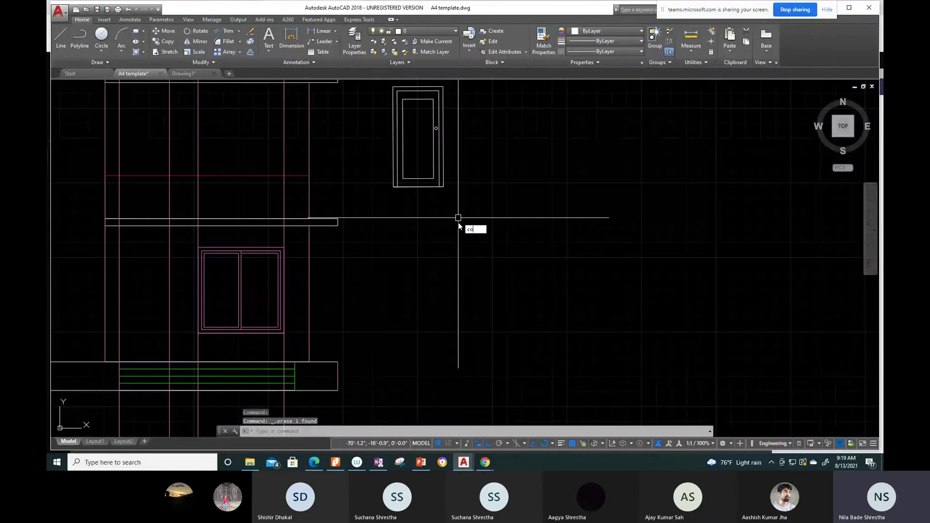
Step: Window-select the door block and set its bottom corner as the copy base point
key("Return")
left_click(475, 226)
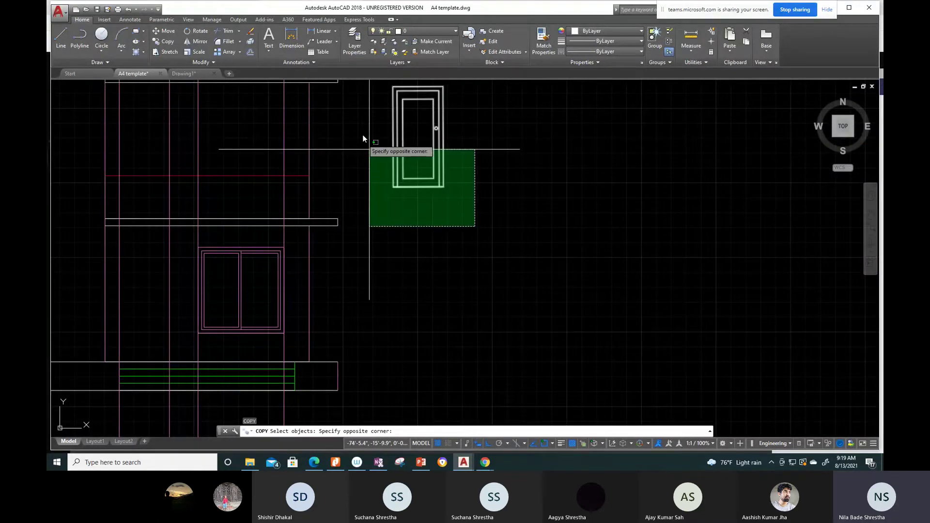
left_click(372, 85)
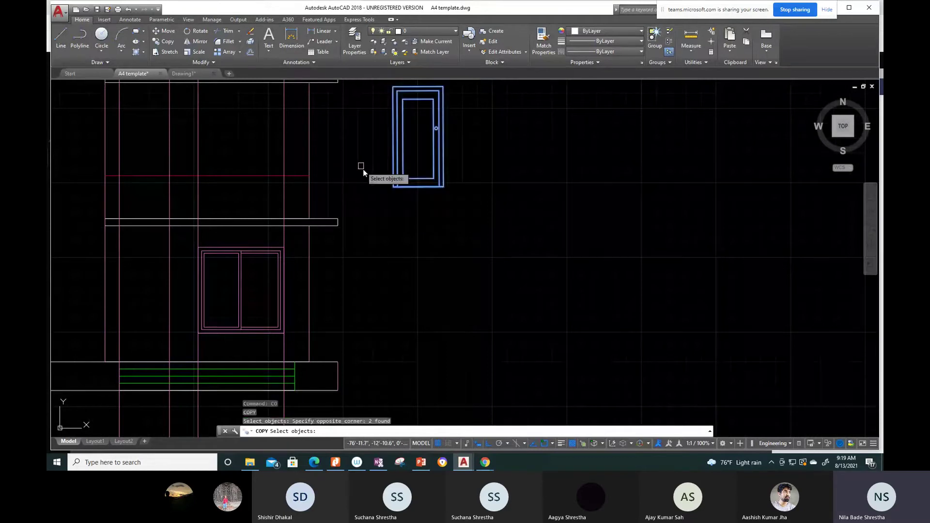
key("Return")
scroll(383, 194, "up", 4)
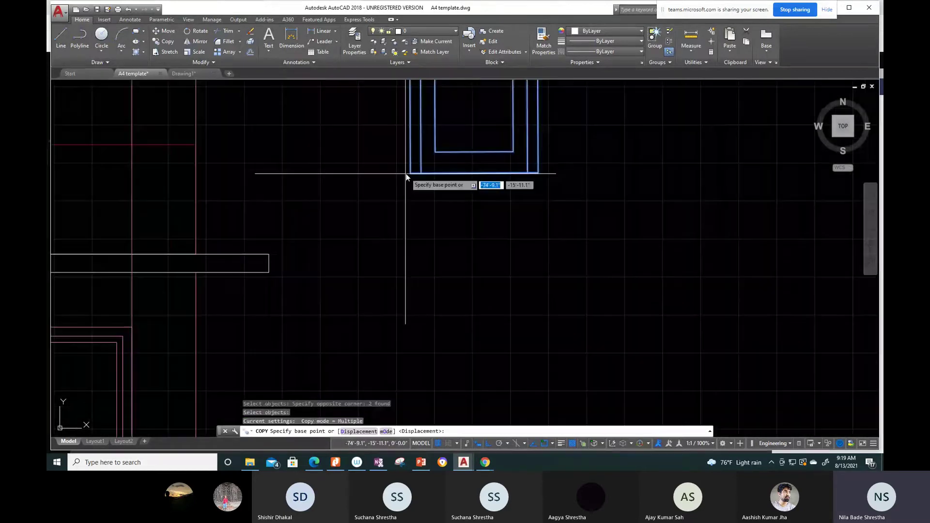
left_click(406, 173)
scroll(533, 387, "down", 3)
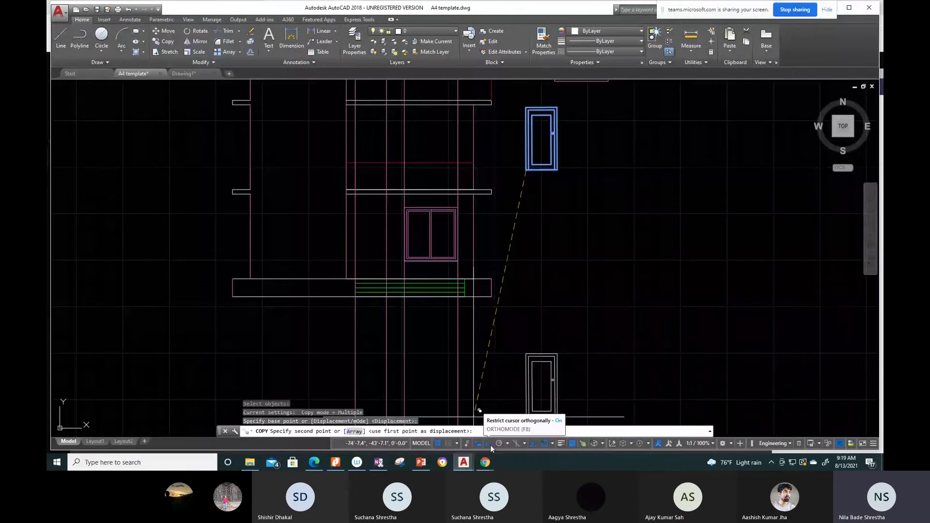
Step: With Ortho off, place the door copy on the ground floor slab beside the window
left_click(490, 446)
scroll(347, 250, "up", 4)
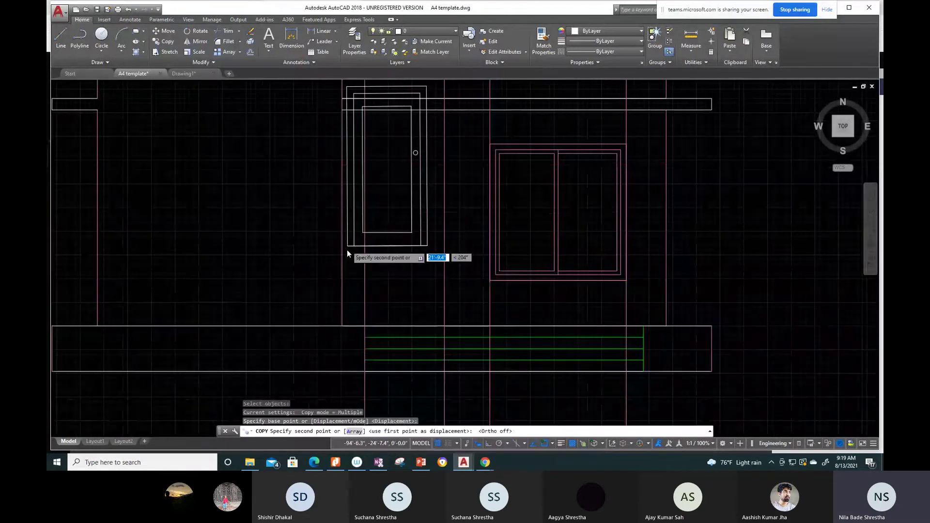
scroll(347, 249, "up", 4)
scroll(409, 381, "up", 3)
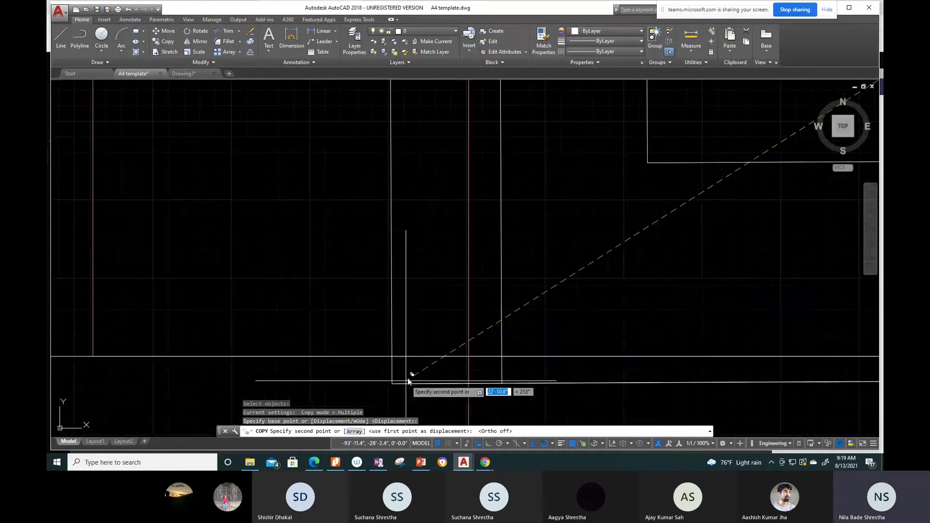
middle_click_drag(408, 381, 471, 358)
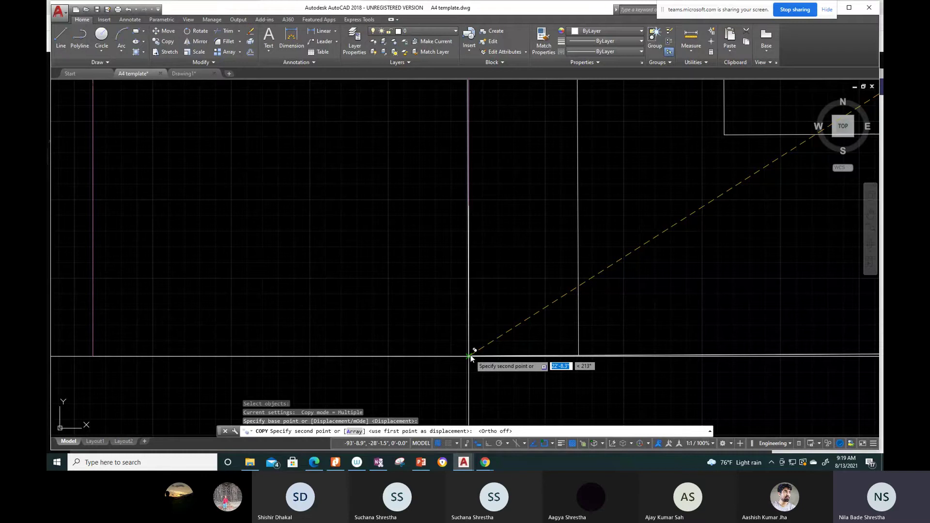
left_click(470, 357)
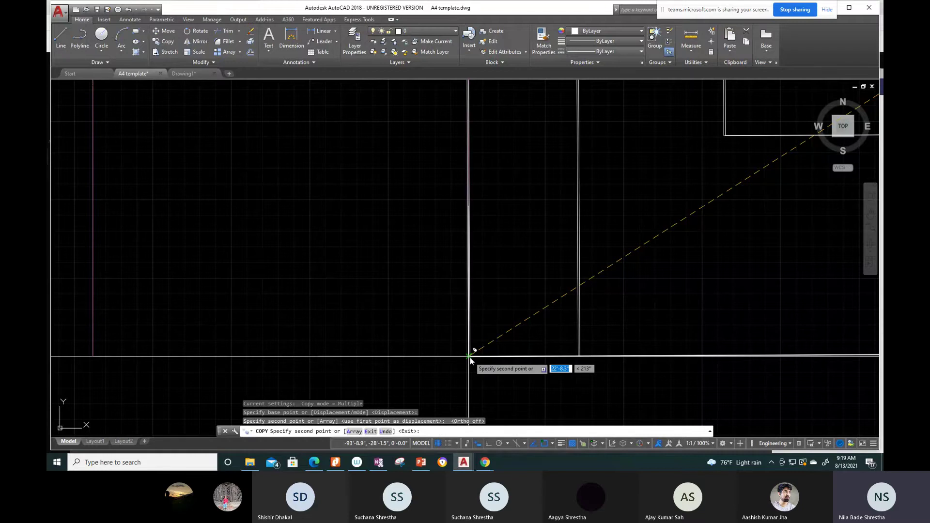
key("Escape")
scroll(642, 315, "down", 3)
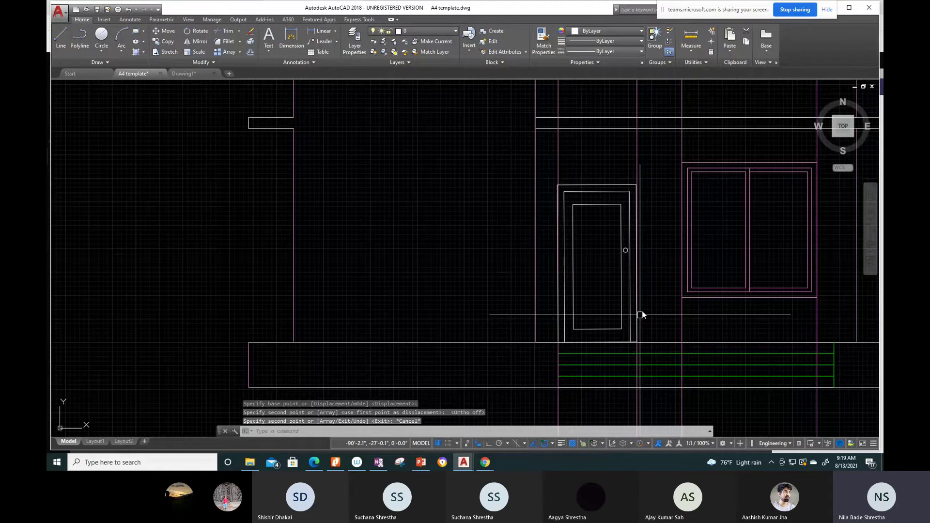
scroll(641, 314, "down", 2)
scroll(488, 323, "down", 3)
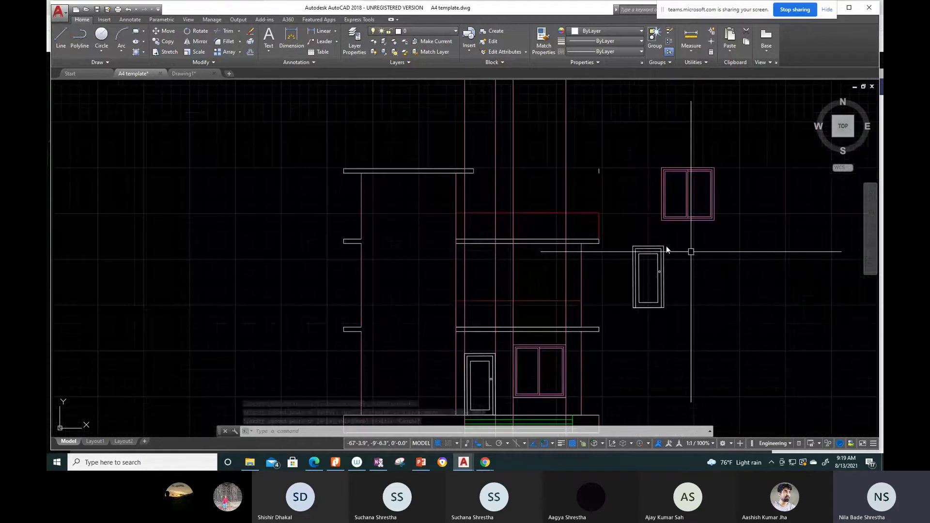
left_click(289, 34)
scroll(655, 175, "up", 5)
scroll(652, 181, "up", 1)
left_click(562, 142)
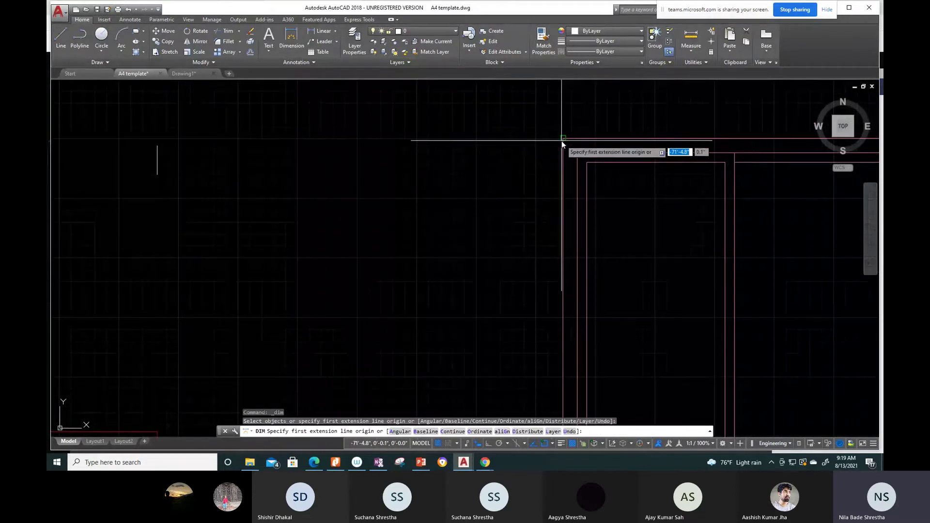
middle_click_drag(562, 140, 560, 57)
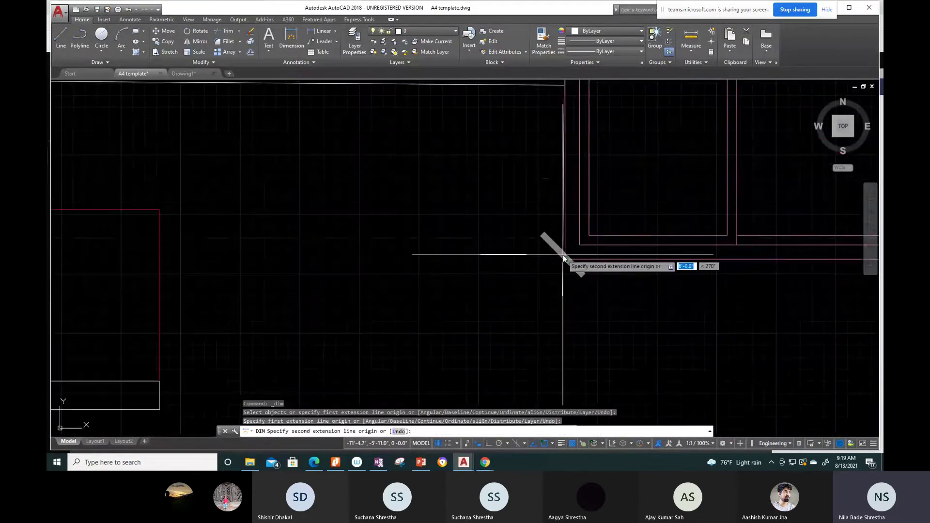
left_click(566, 260)
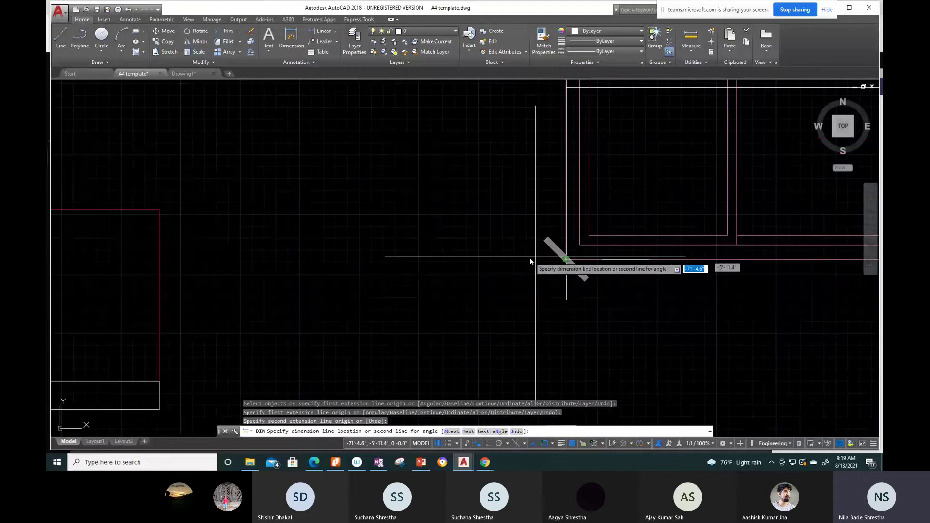
scroll(530, 258, "down", 5)
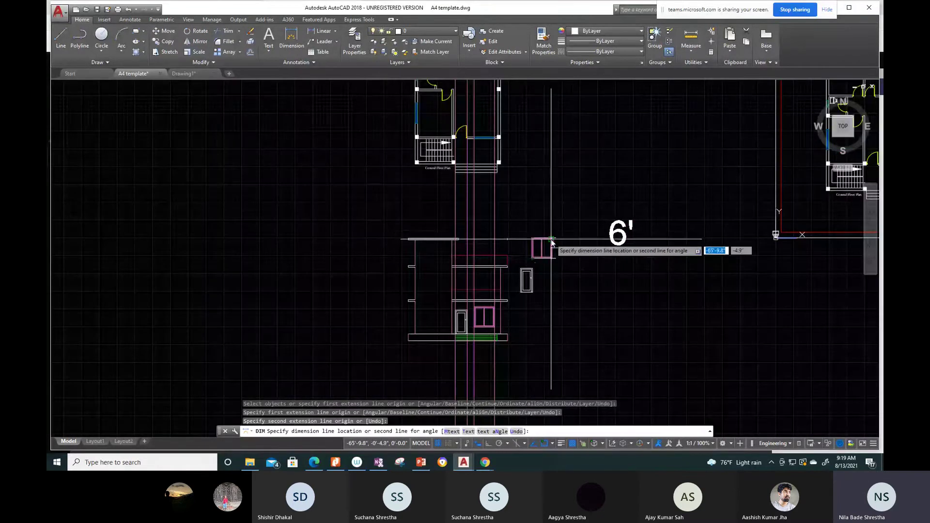
key("Escape")
scroll(342, 185, "up", 5)
scroll(342, 185, "up", 4)
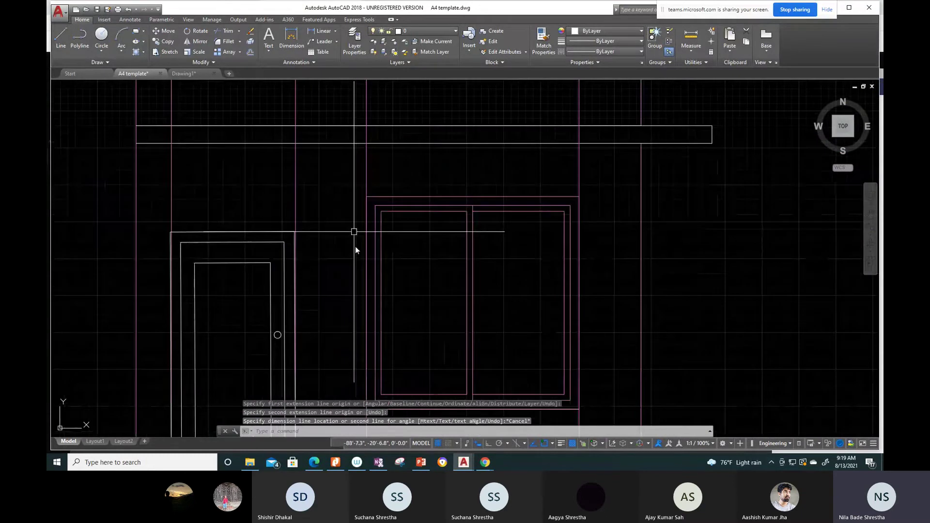
left_click(365, 278)
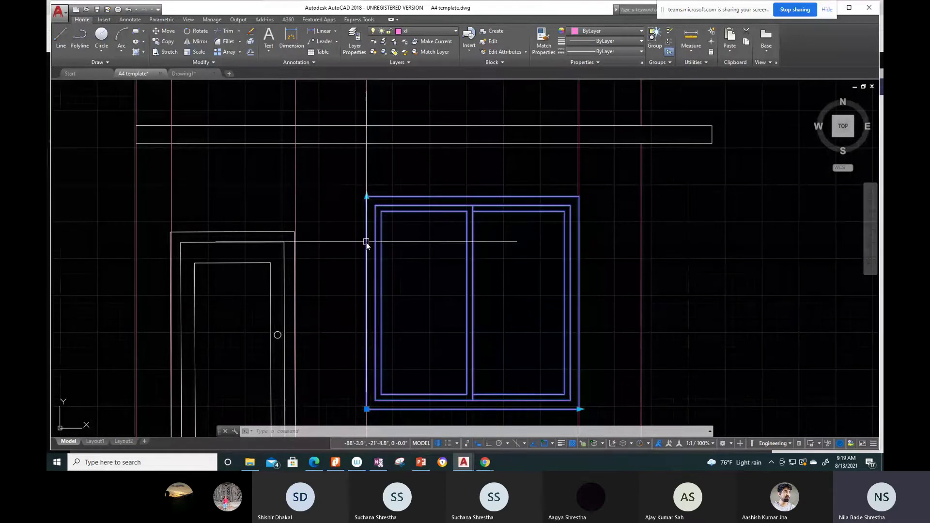
left_click(367, 196)
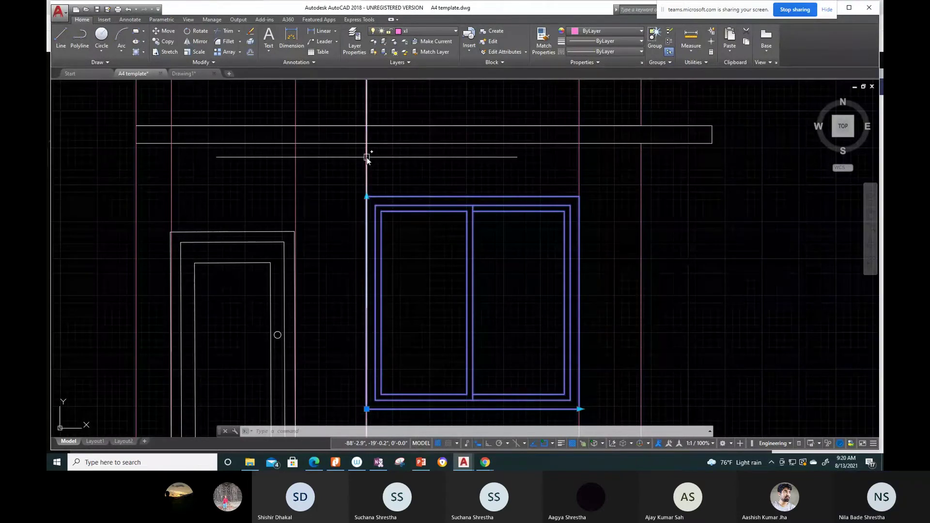
left_click(368, 198)
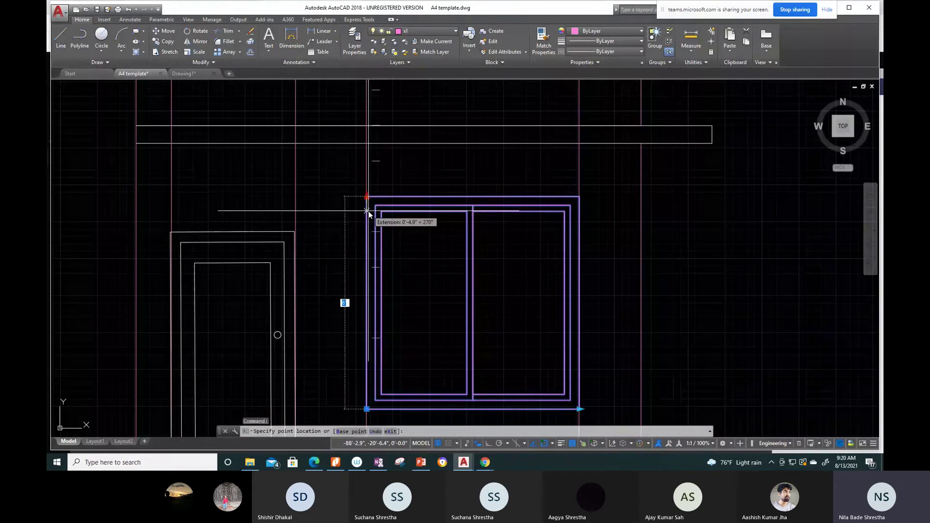
key("Escape")
scroll(481, 273, "down", 5)
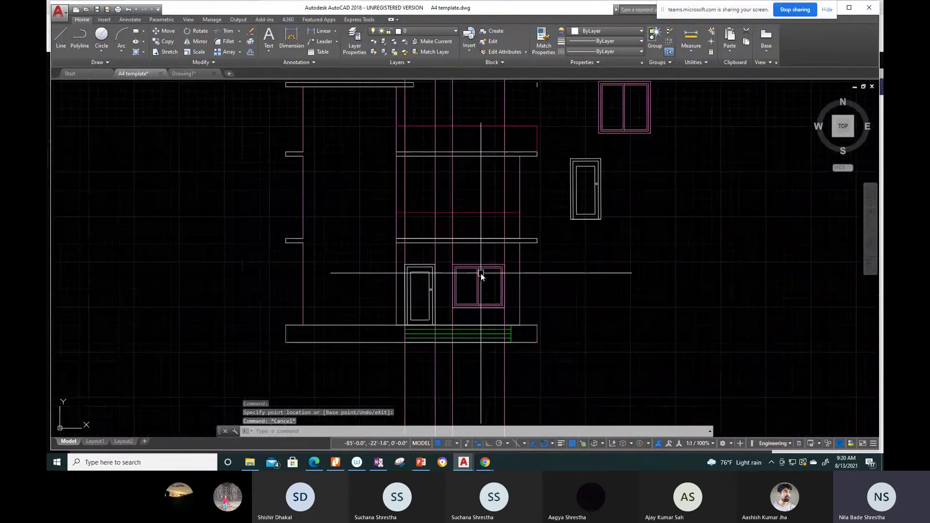
Step: Copy the ground-floor door, using its lower-left corner as the base point
middle_click_drag(481, 274, 453, 280)
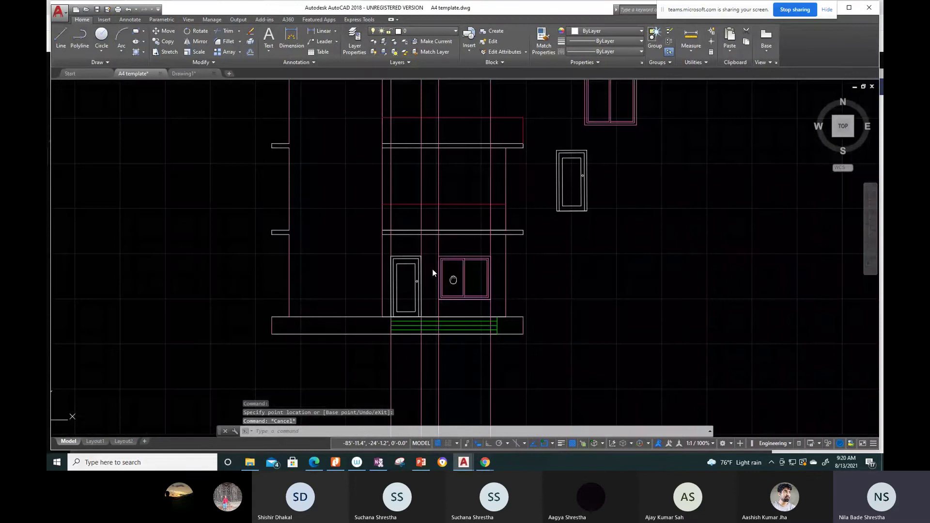
middle_click_drag(433, 270, 375, 270)
scroll(370, 243, "up", 3)
scroll(373, 260, "down", 5)
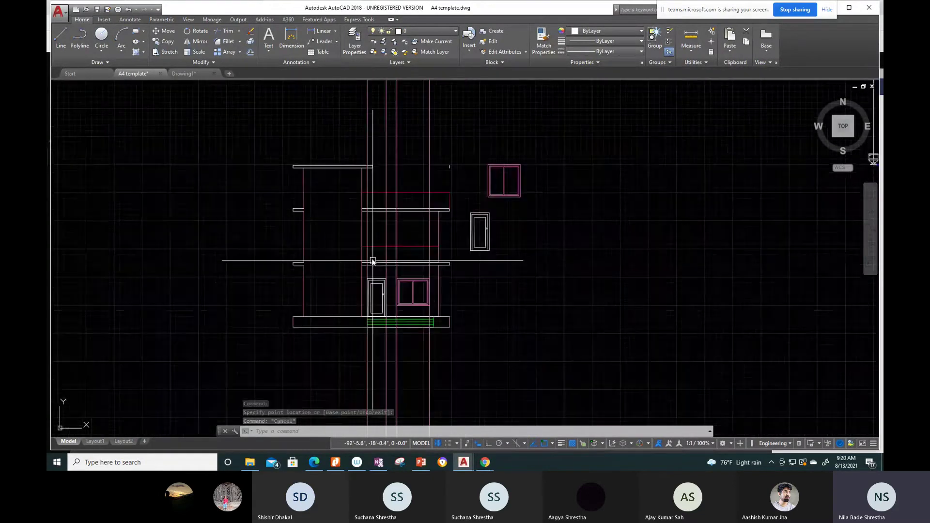
scroll(372, 261, "up", 4)
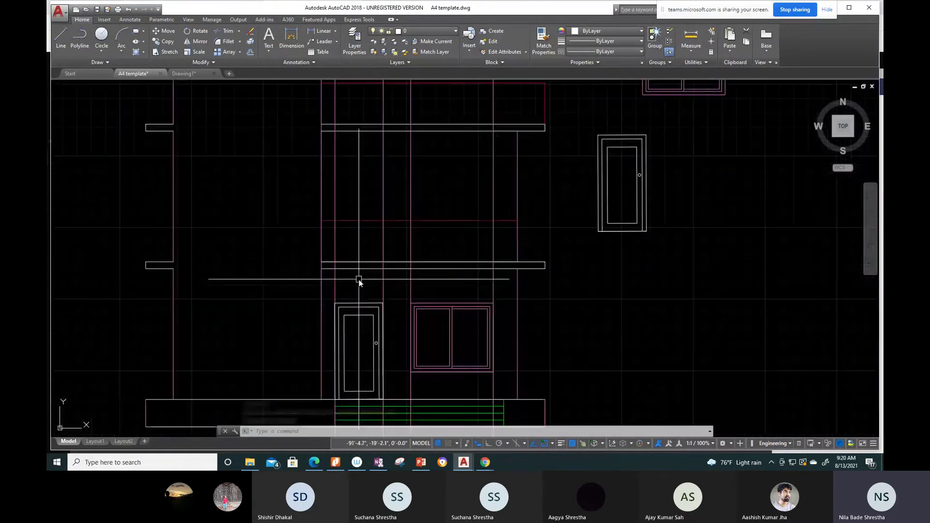
middle_click_drag(361, 337, 385, 234)
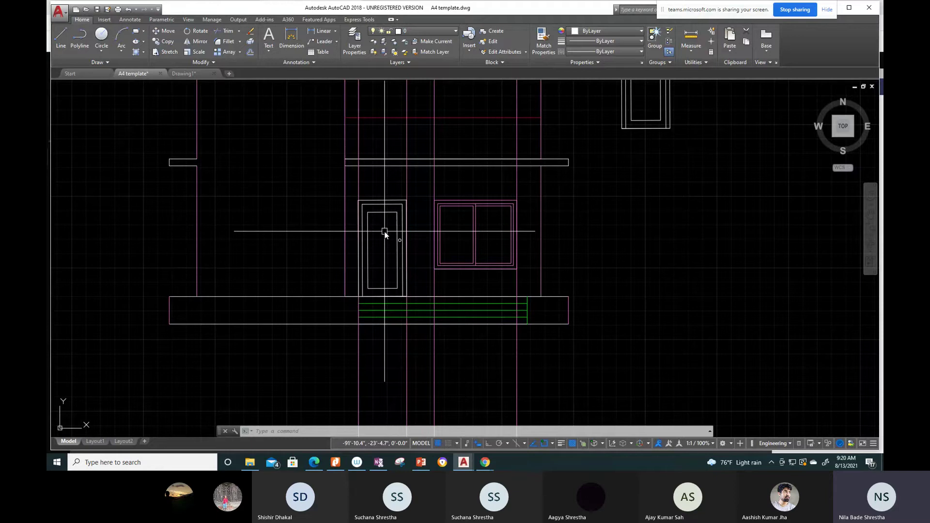
left_click(385, 231)
type("co")
key("Return")
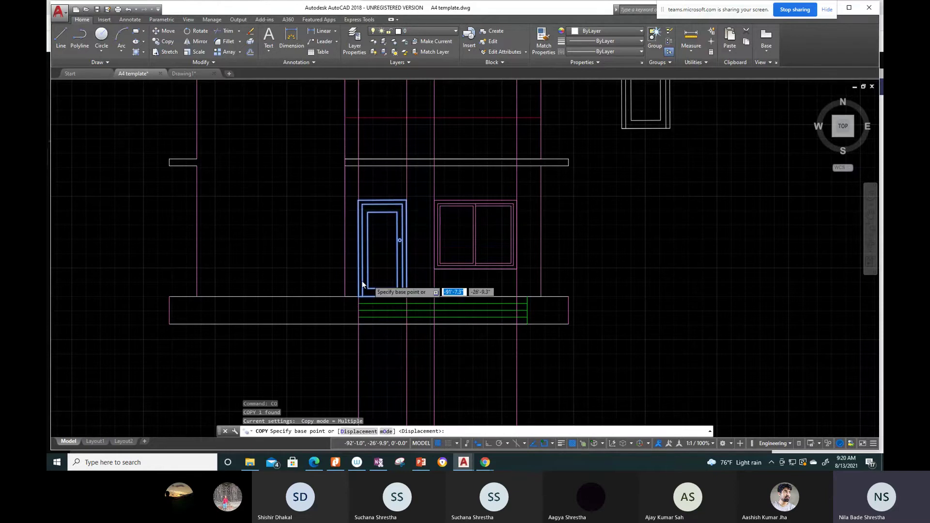
scroll(362, 285, "up", 6)
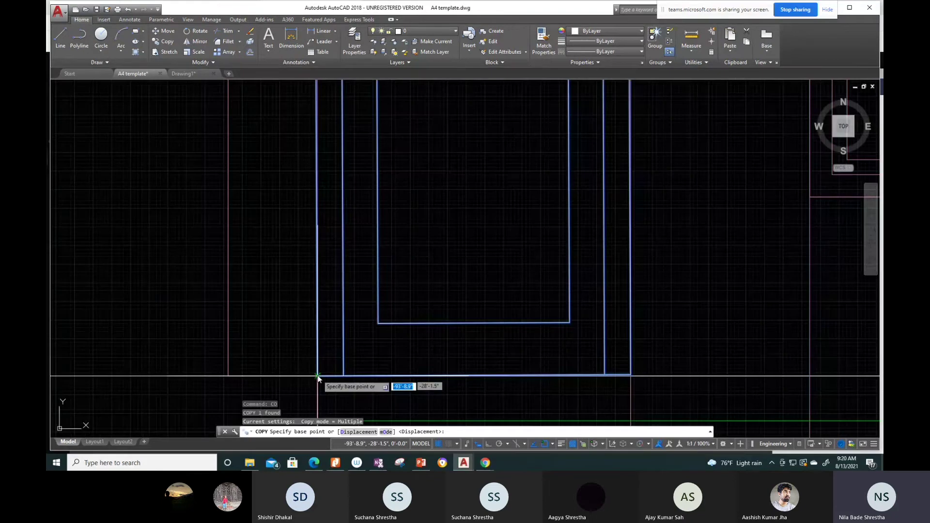
left_click(318, 376)
Step: Place the door copy at the matching point on the floor above
scroll(319, 376, "down", 5)
middle_click_drag(318, 376, 362, 275)
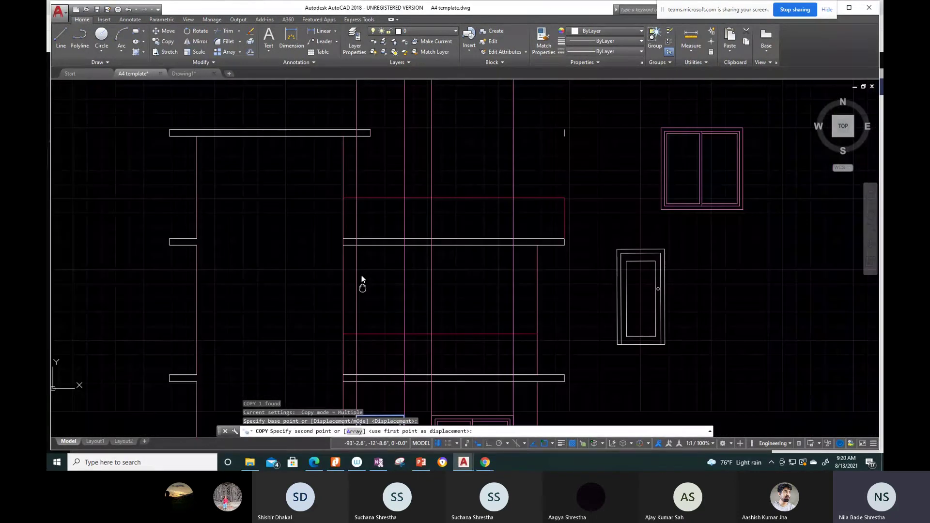
scroll(291, 380, "up", 6)
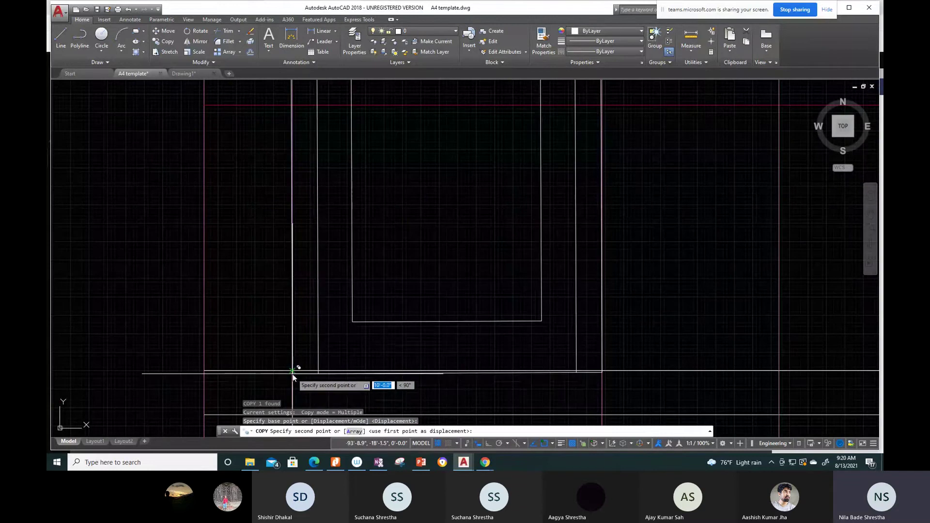
scroll(293, 377, "down", 4)
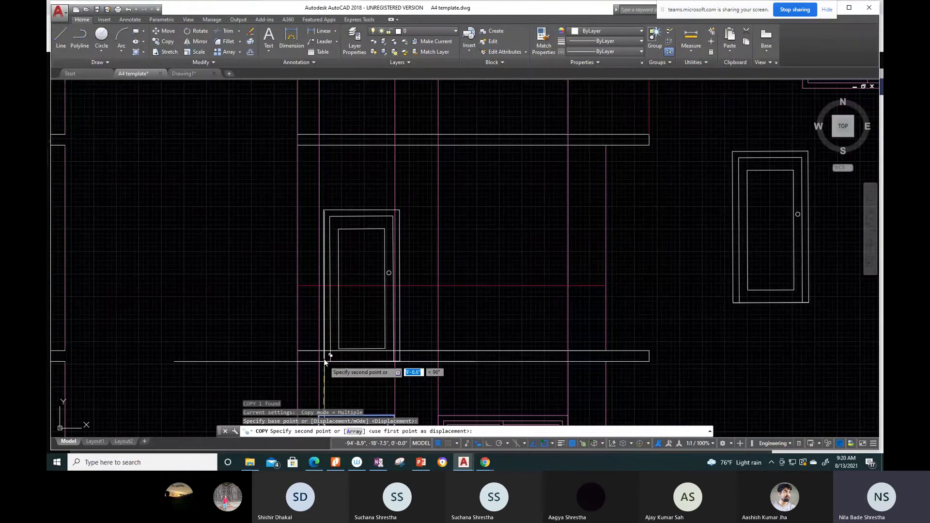
left_click(323, 359)
scroll(323, 359, "up", 3)
key("Escape")
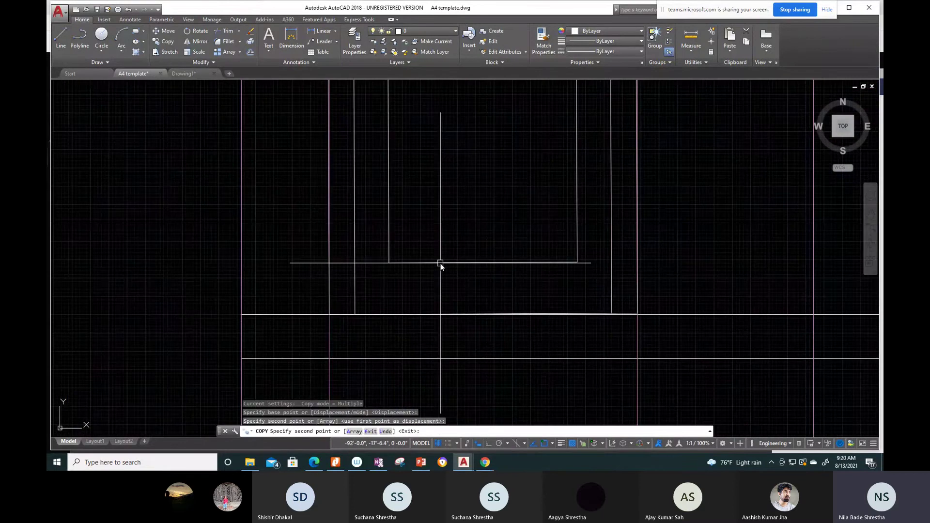
Step: Bring the stairs and ground-floor door into view and start another COPY
scroll(440, 261, "down", 4)
middle_click_drag(442, 252, 422, 356)
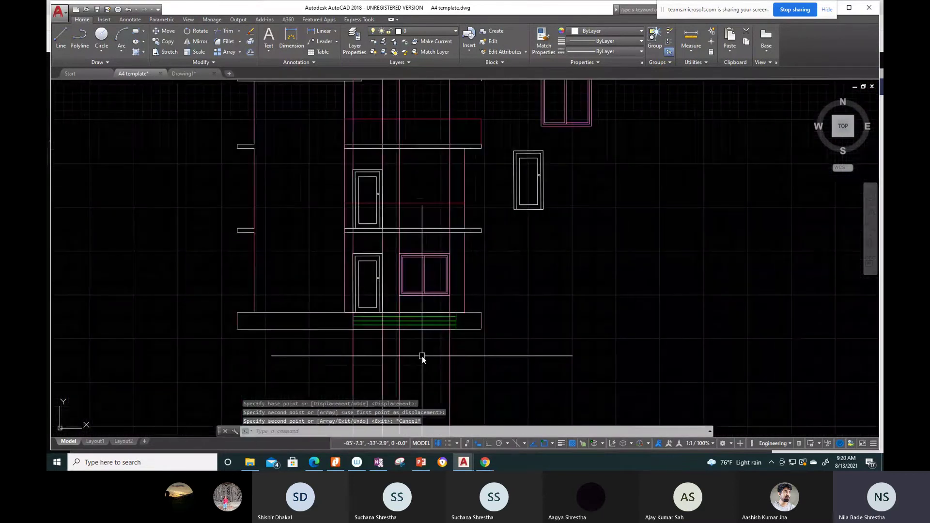
scroll(423, 356, "up", 4)
type("co")
key("Return")
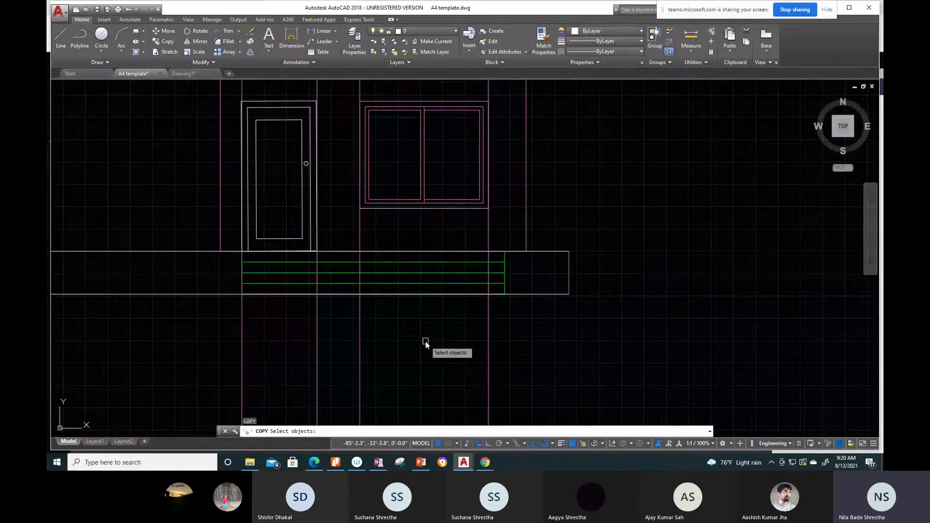
Step: Select the window and pick its lower-left corner as base point, then cancel the copy
left_click(438, 222)
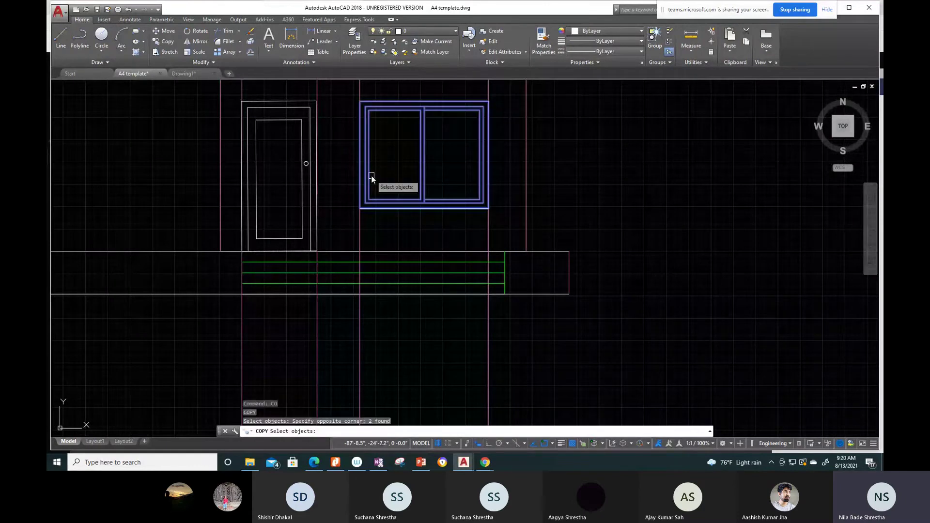
key("Return")
scroll(371, 175, "up", 4)
left_click(379, 209)
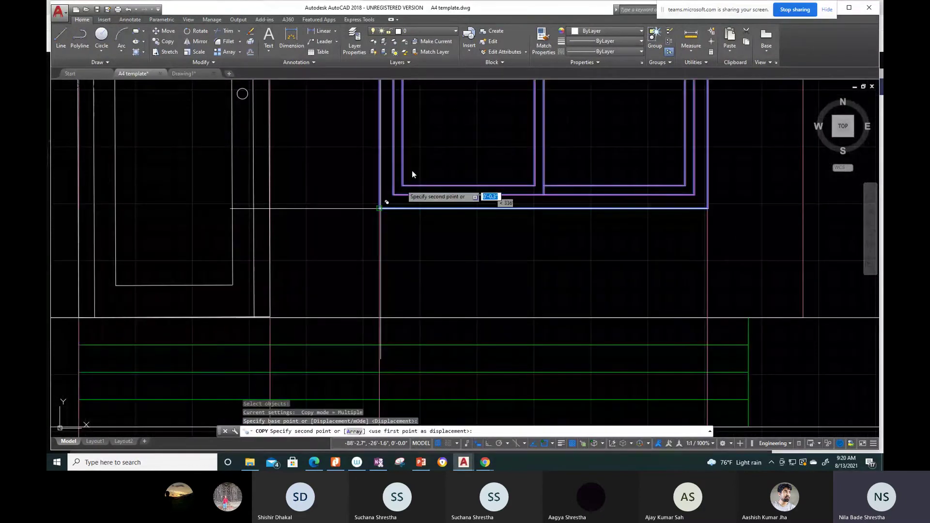
middle_click_drag(412, 170, 428, 370)
scroll(428, 371, "down", 5)
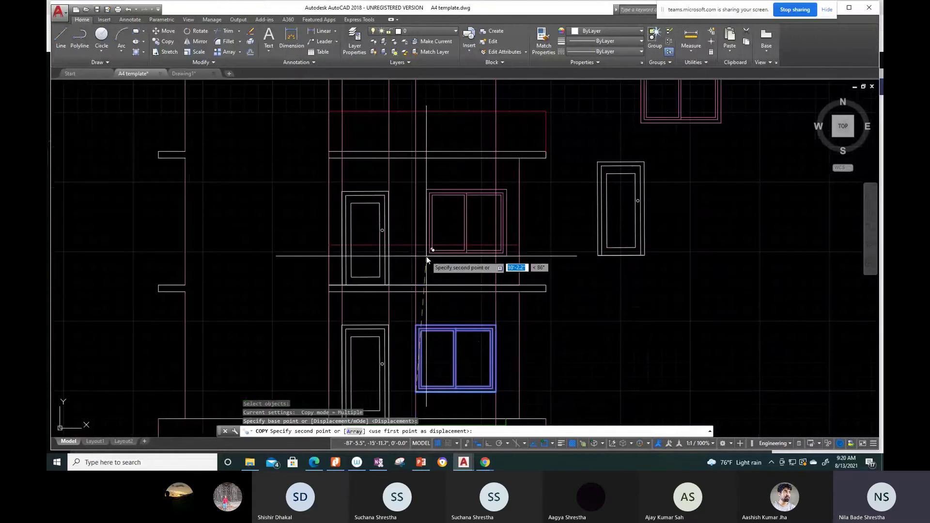
key("Escape")
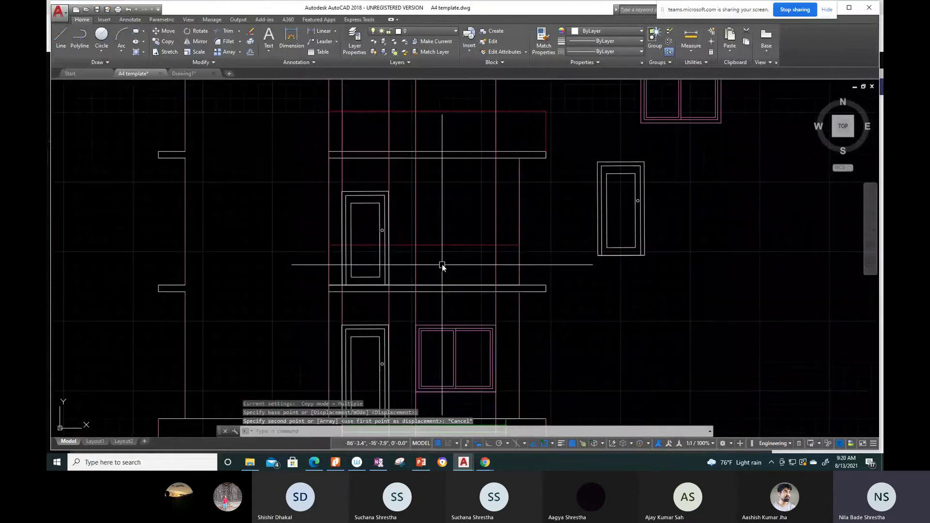
Step: Offset the first-floor slab line 2' upward
middle_click_drag(442, 266, 436, 272)
type("o")
key("Return")
type("2'")
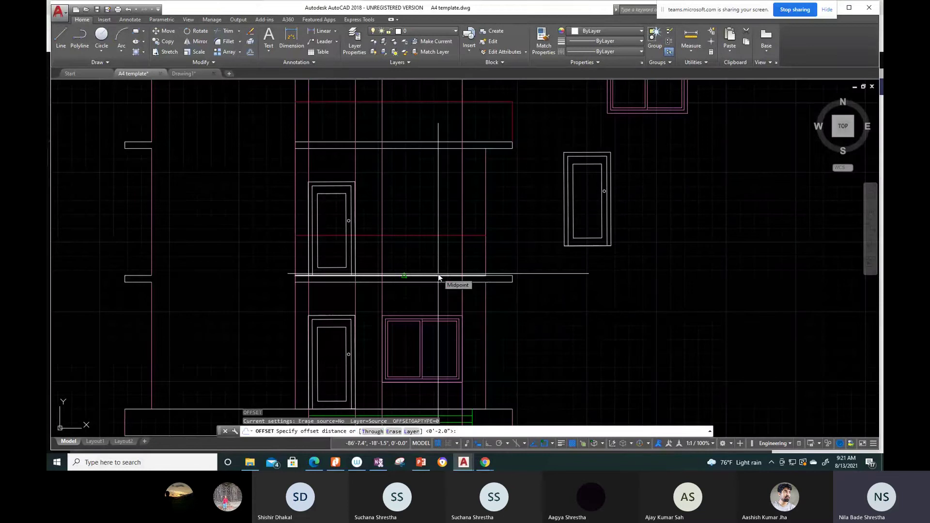
key("Return")
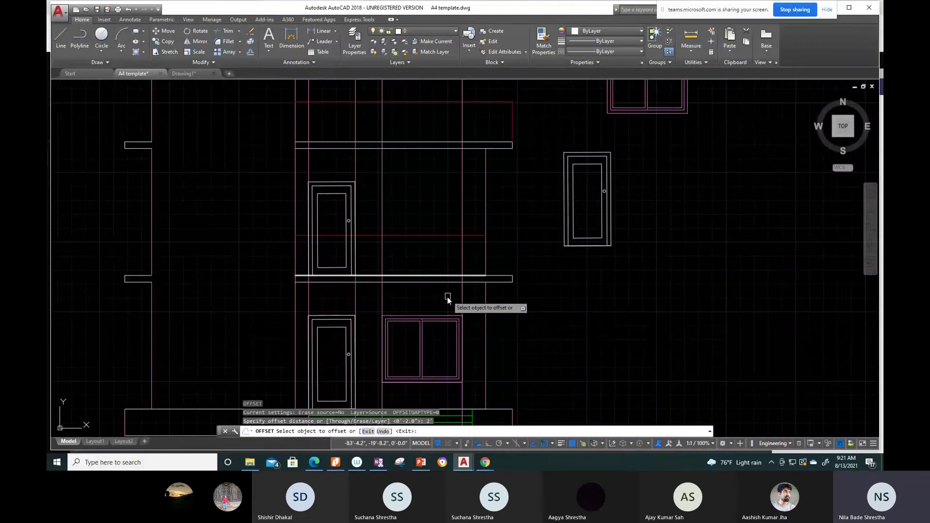
scroll(447, 297, "up", 2)
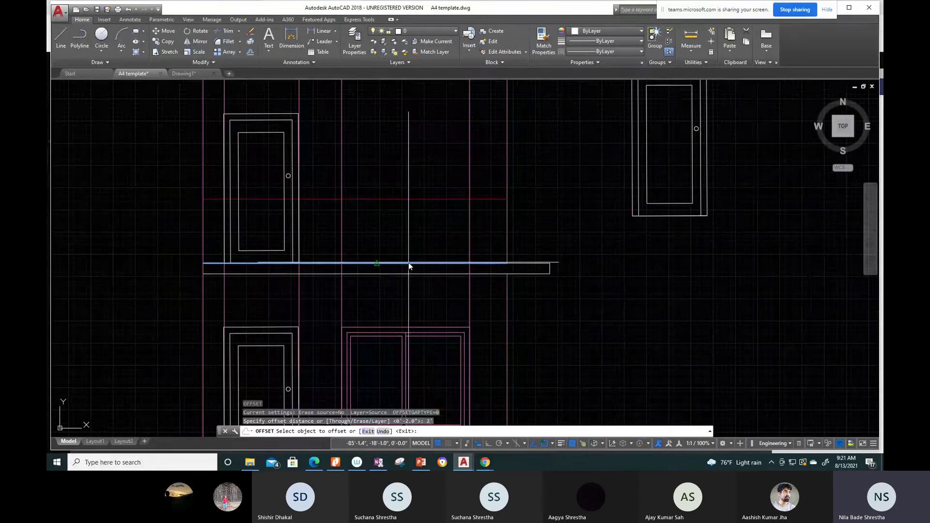
left_click(408, 262)
left_click(406, 258)
key("Escape")
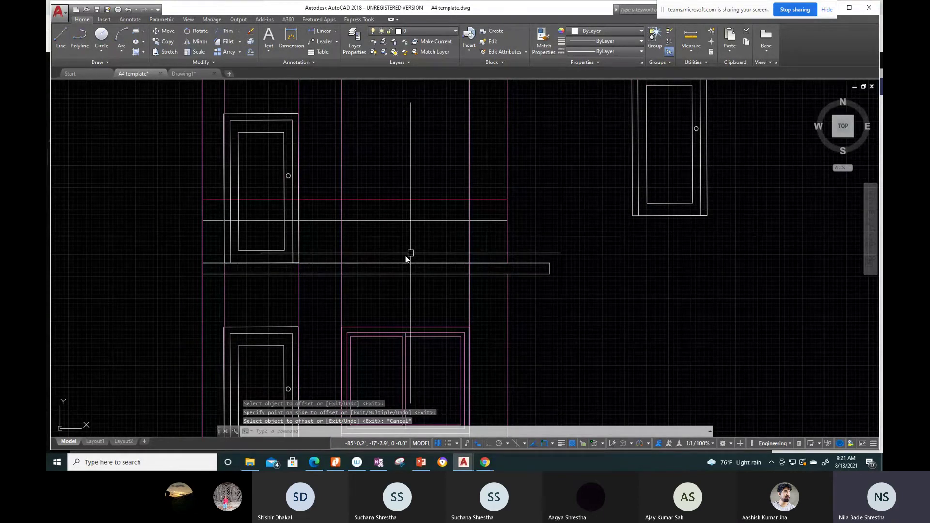
Step: Copy the ground-floor window up beside the upper-floor door
middle_click_drag(430, 383, 423, 309)
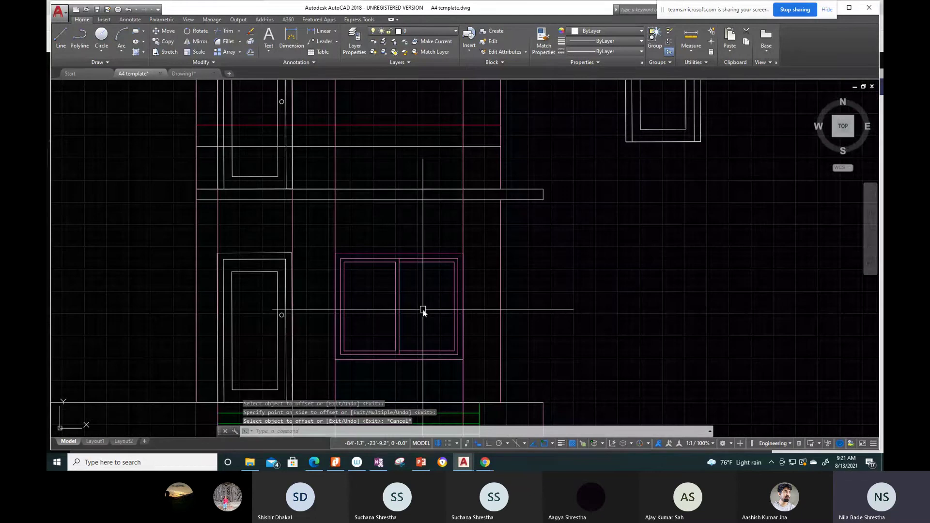
type("co")
key("Return")
left_click_drag(423, 309, 384, 240)
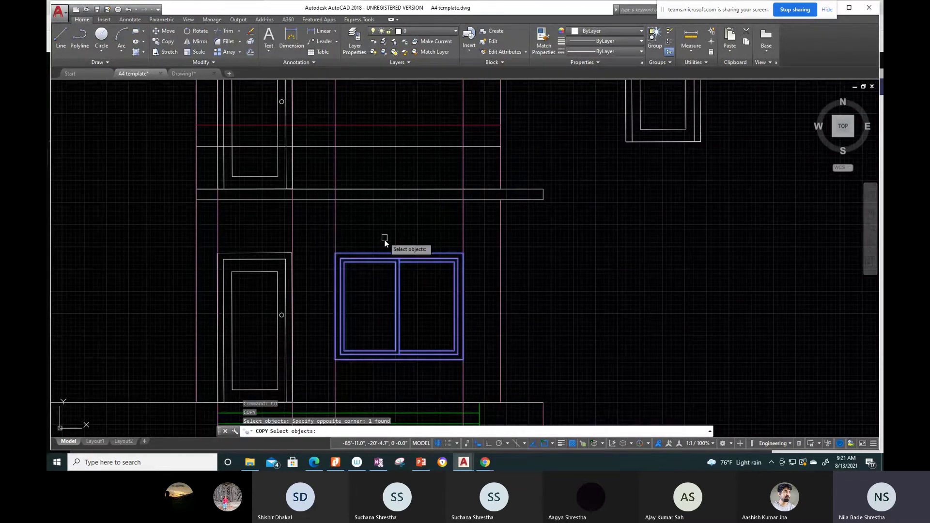
key("Return")
scroll(336, 371, "up", 6)
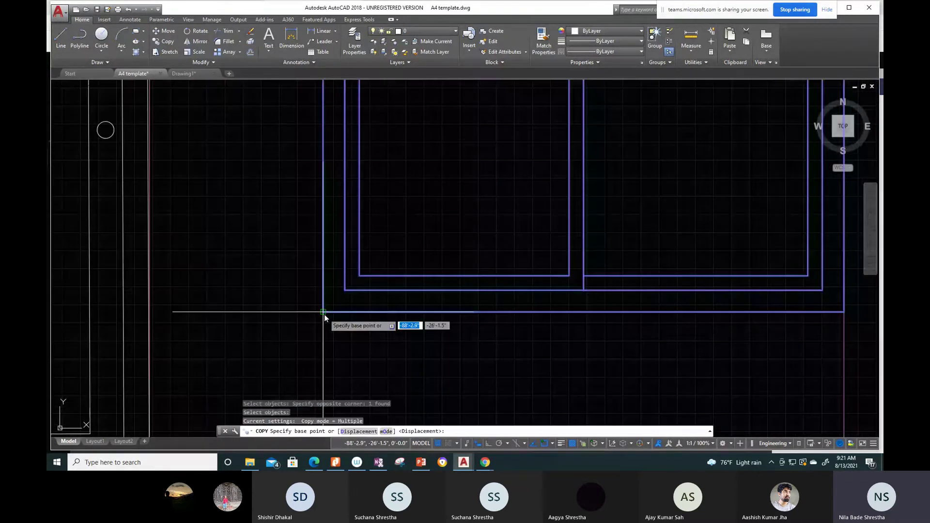
left_click(323, 312)
scroll(339, 291, "down", 8)
scroll(349, 242, "up", 6)
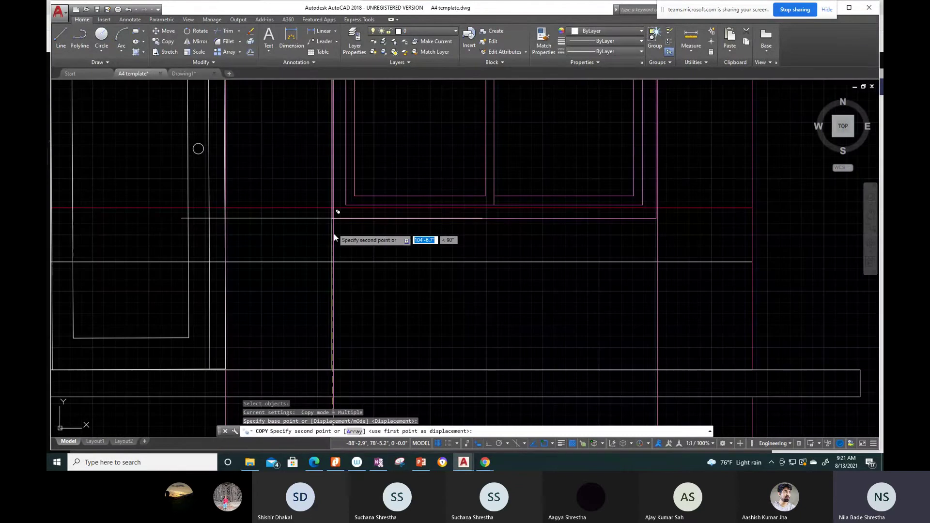
left_click(334, 236)
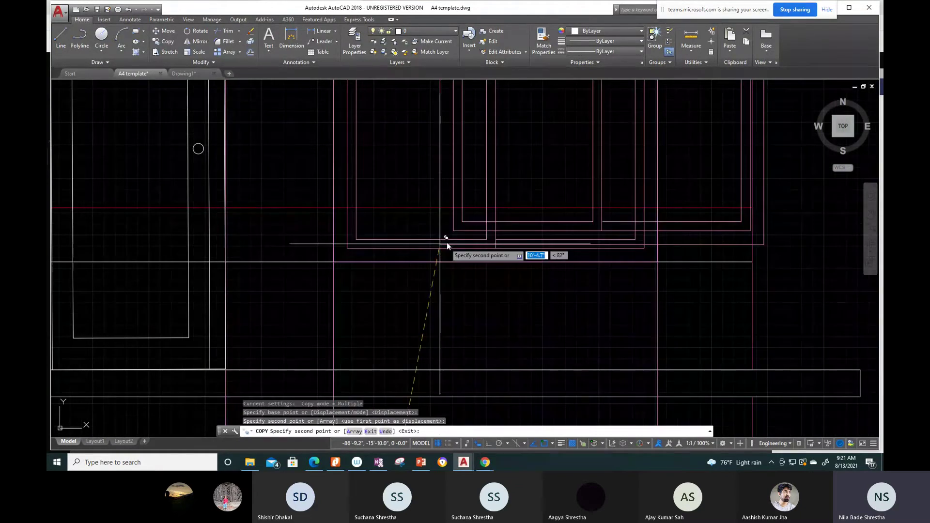
key("Escape")
Step: Erase the stray line segment
scroll(379, 243, "down", 4)
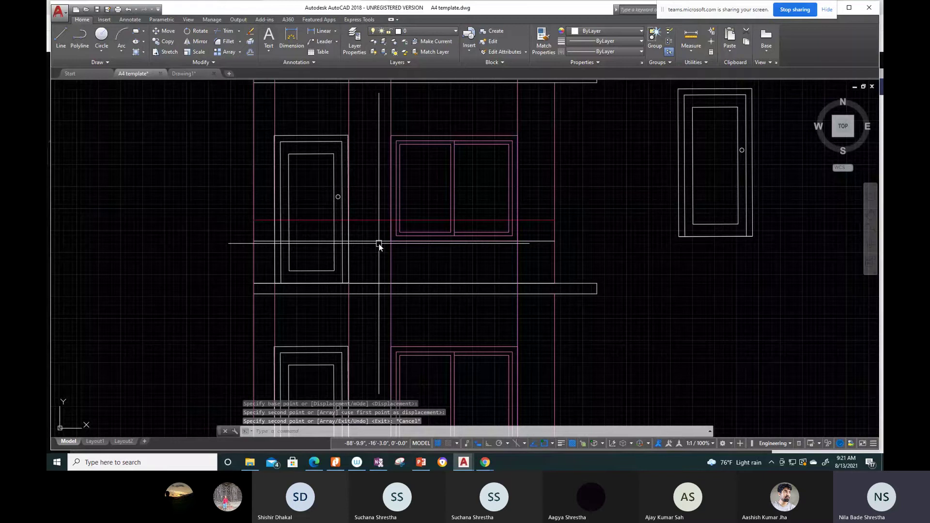
left_click(378, 243)
key("Delete")
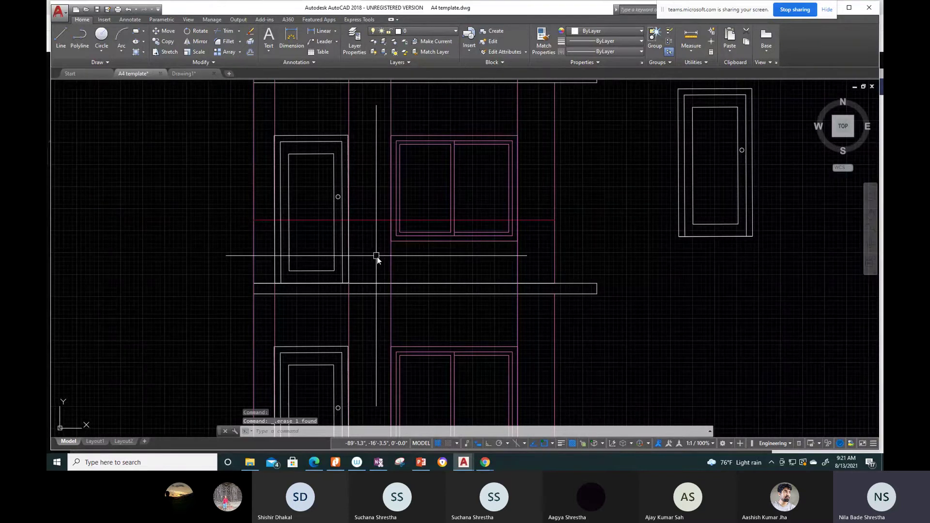
Step: Attempt to trim the unexploded door lines, then cancel the trim
scroll(377, 256, "down", 4)
scroll(356, 243, "up", 4)
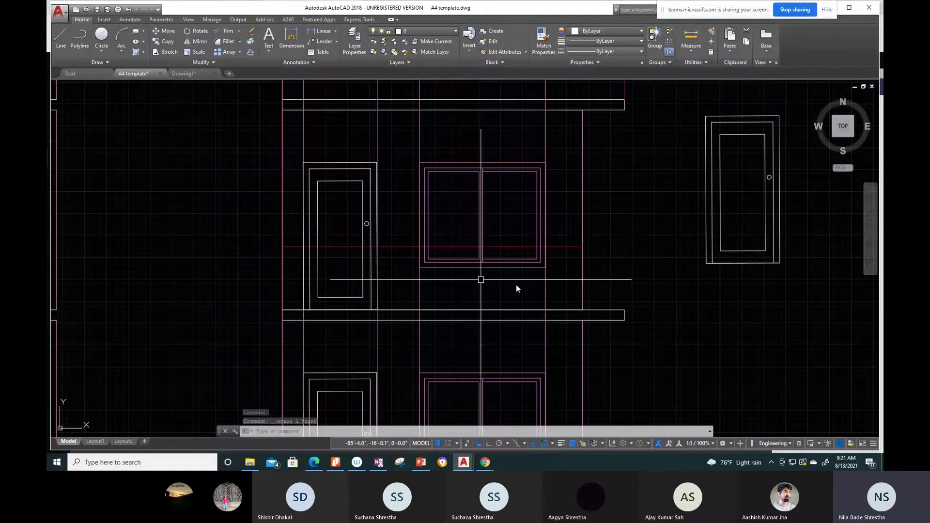
scroll(517, 289, "down", 4)
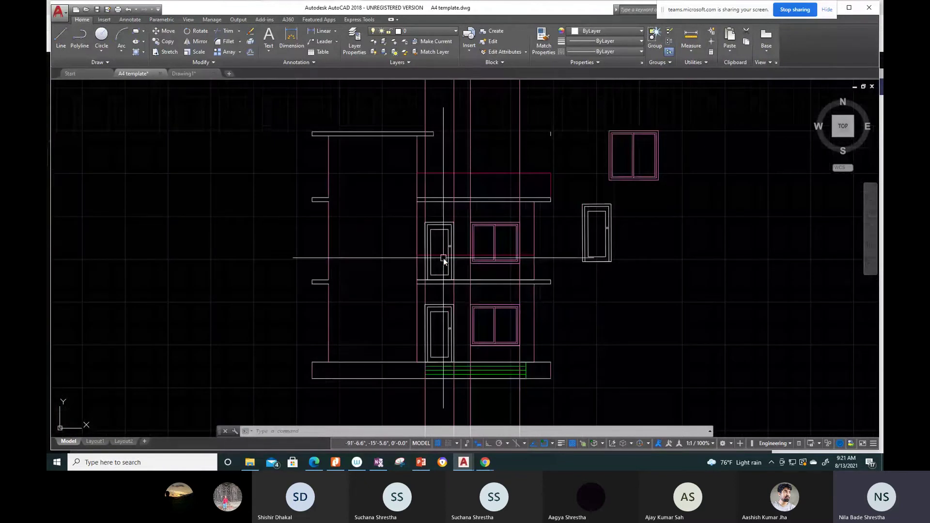
scroll(444, 259, "up", 6)
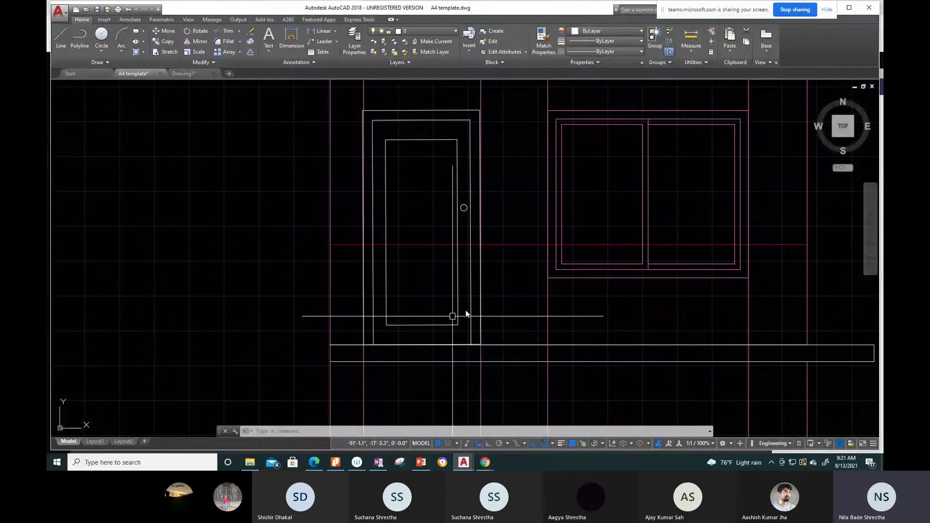
type("tr")
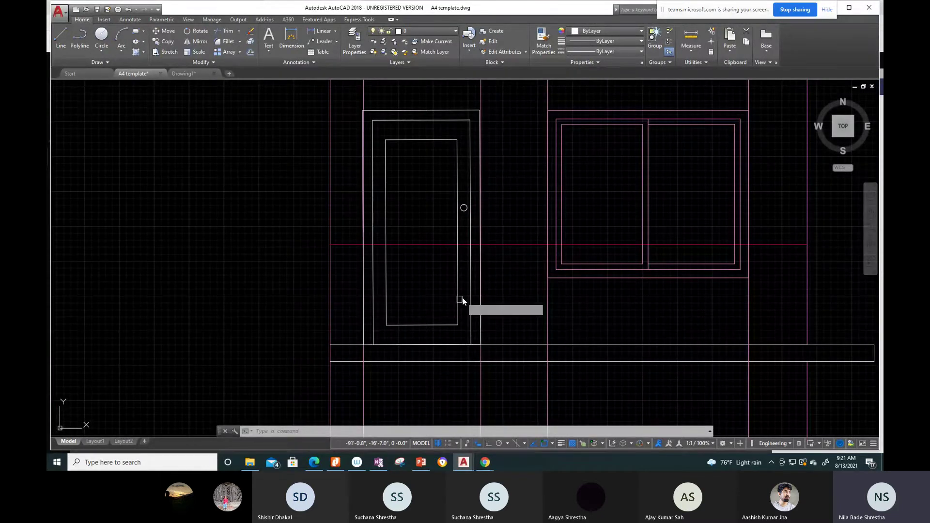
key("Return")
key("Return")
left_click(455, 284)
left_click(388, 258)
key("Escape")
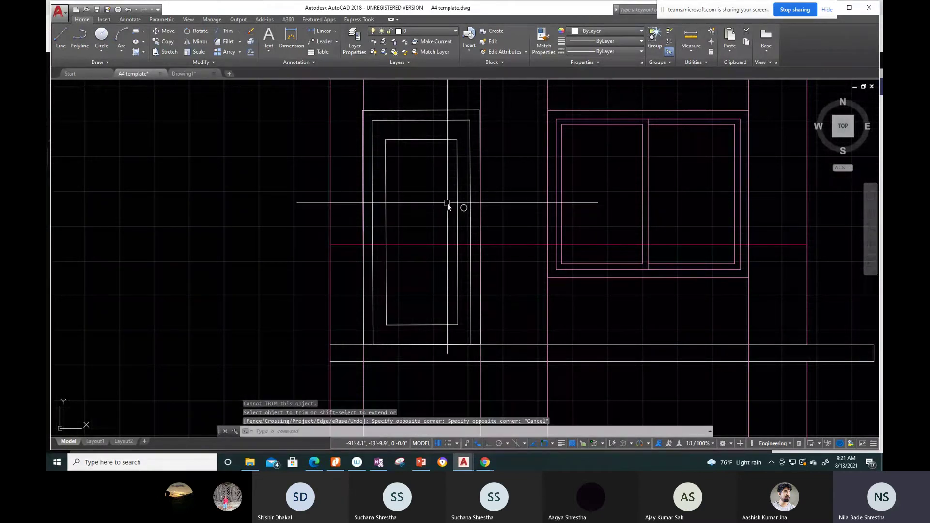
Step: Explode the upper-floor door block into separate lines
middle_click_drag(511, 268, 490, 192)
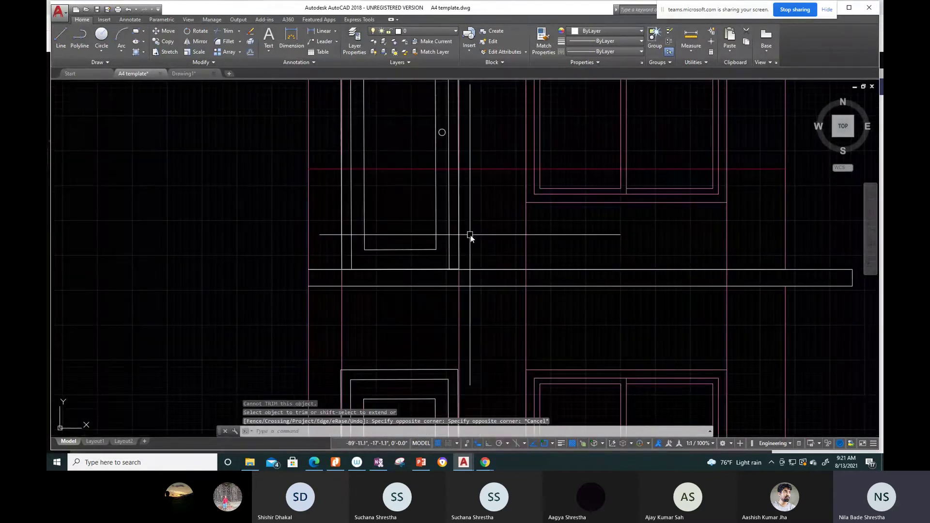
type("x")
key("Return")
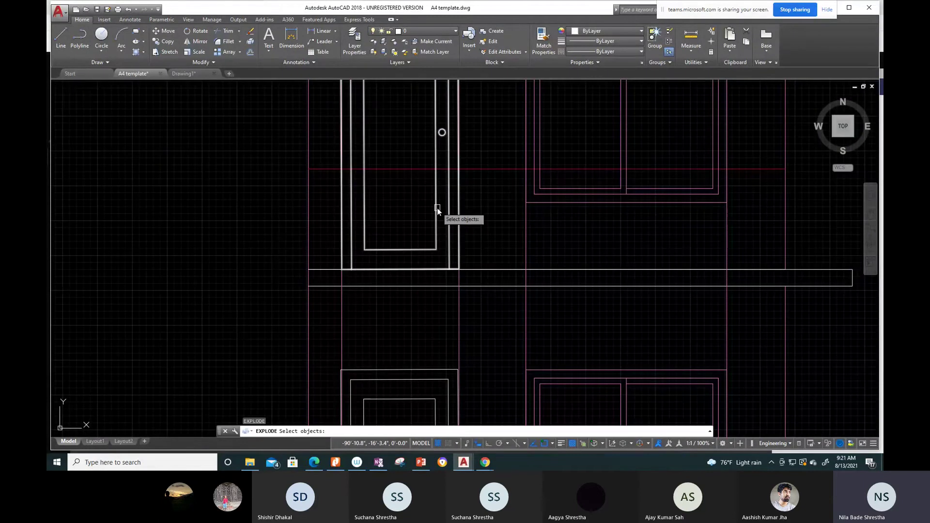
left_click(437, 208)
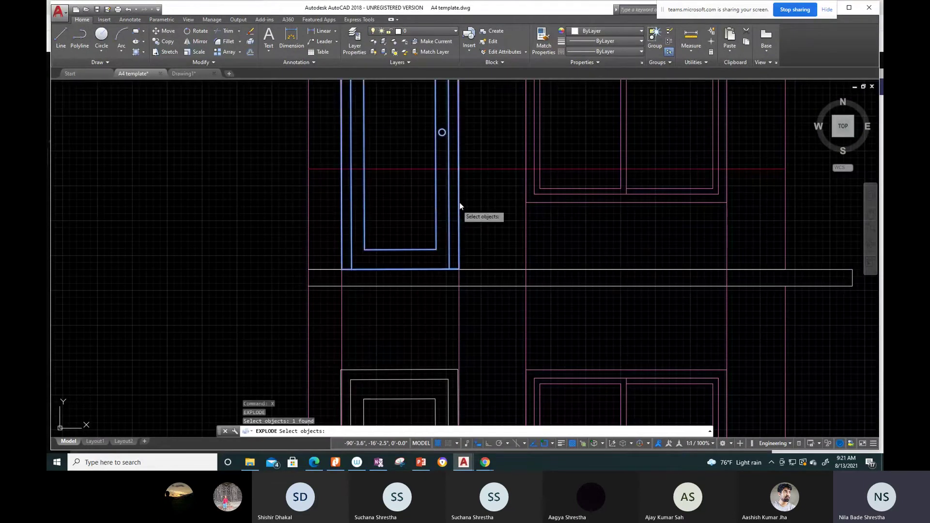
key("Return")
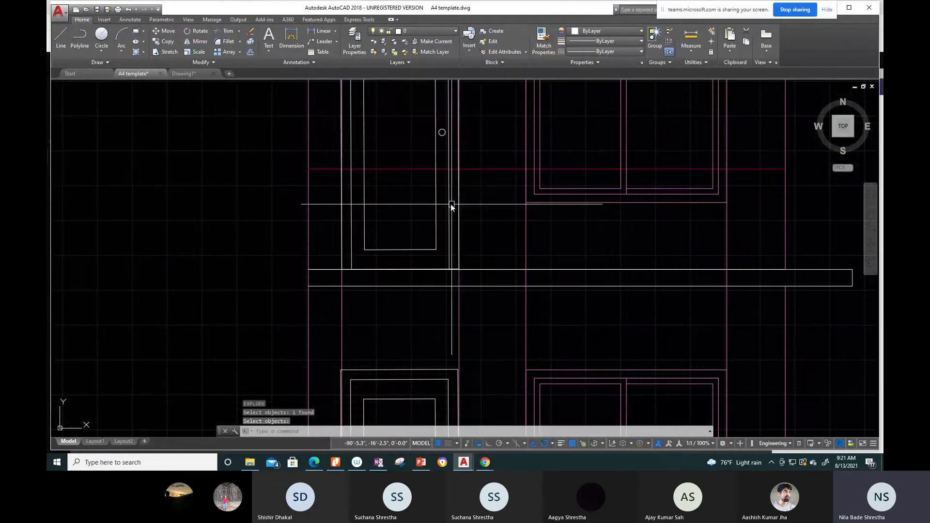
Step: Trim the door verticals below the red line and select the leftover short line
type("tr")
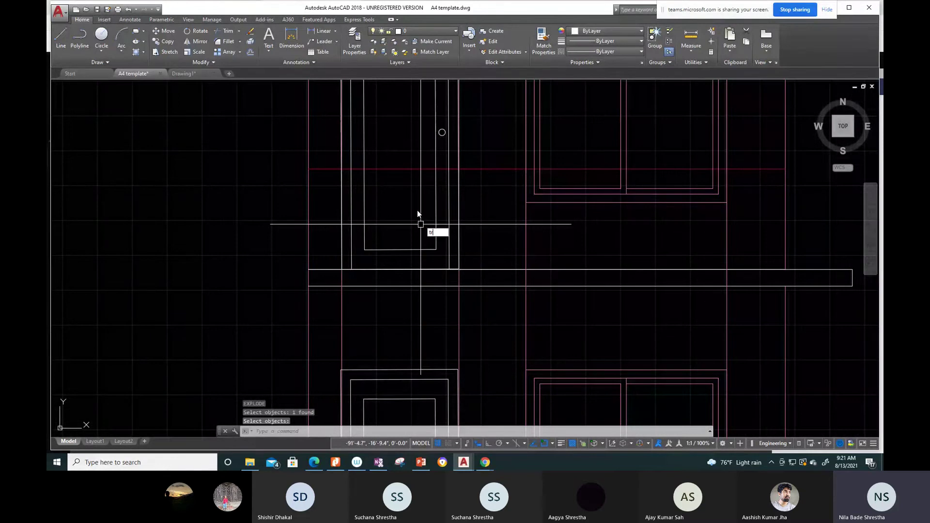
key("Return")
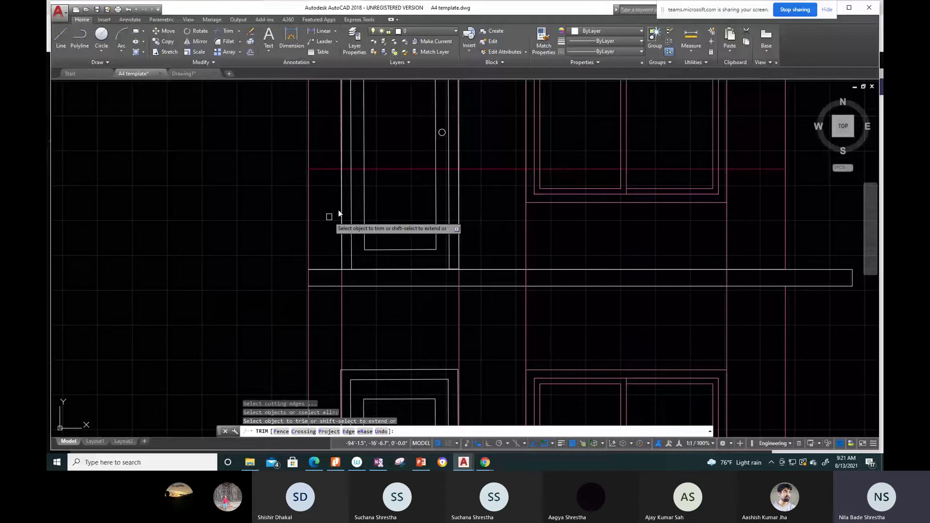
left_click_drag(339, 213, 475, 230)
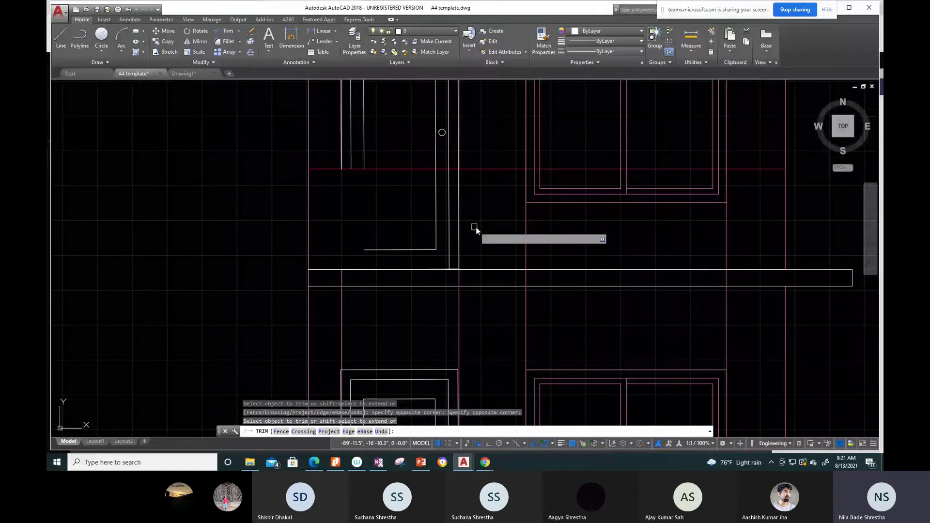
left_click_drag(475, 229, 395, 249)
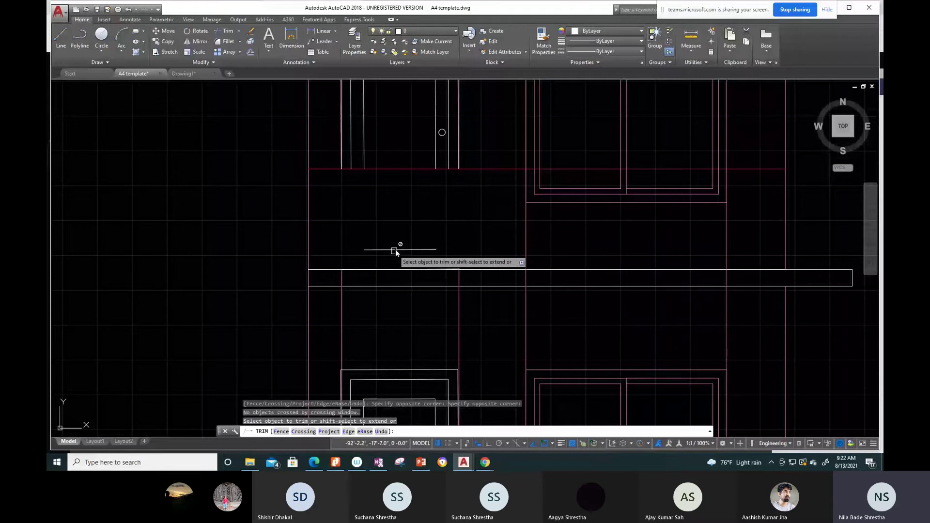
key("Escape")
left_click(395, 249)
scroll(473, 256, "down", 4)
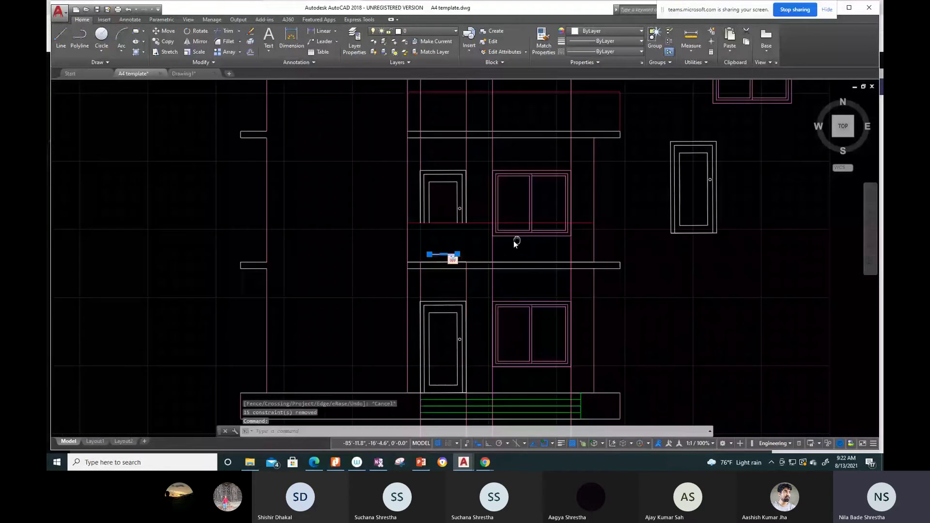
middle_click_drag(514, 242, 367, 262)
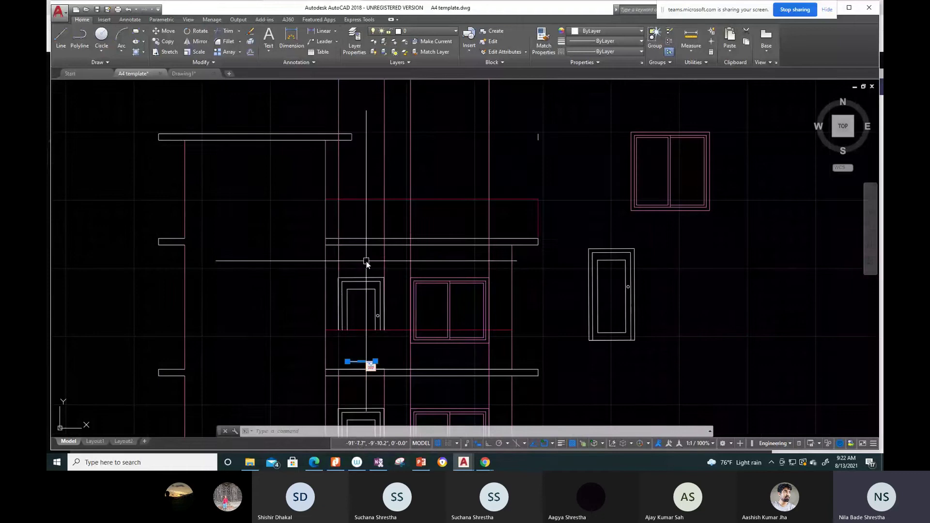
Step: Delete the leftover door frame lines and the short stray line
key("Escape")
left_click(384, 262)
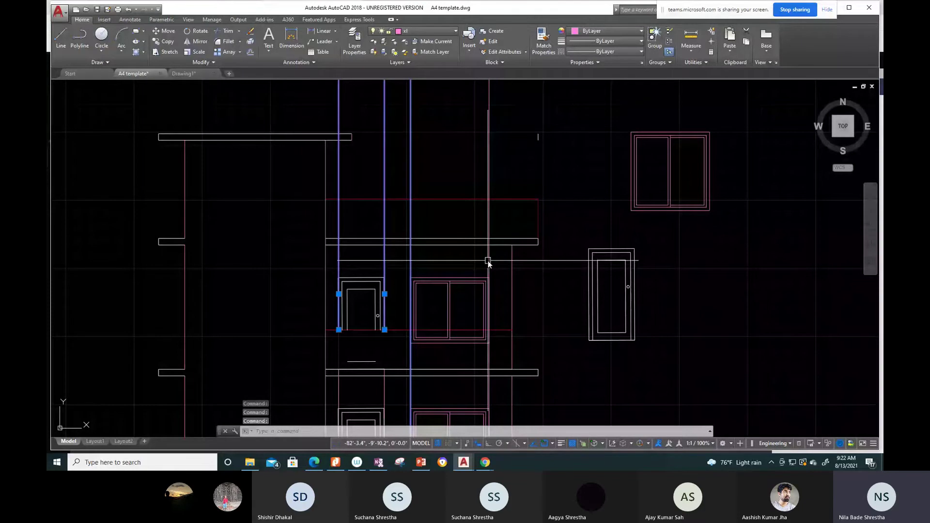
key("Delete")
scroll(487, 261, "up", 2)
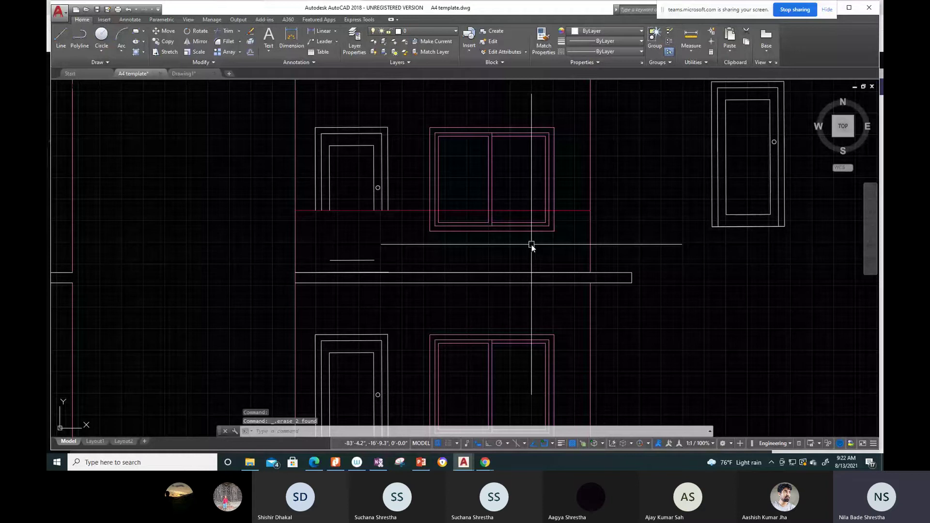
left_click(356, 261)
key("Delete")
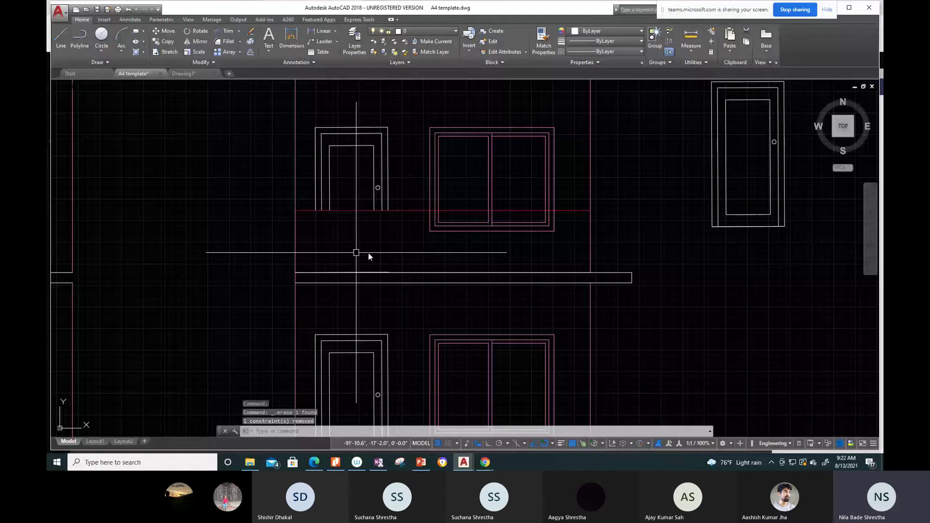
Step: After a failed trim, explode the upper-floor window block into lines
type("tr")
key("Return")
scroll(368, 253, "down", 2)
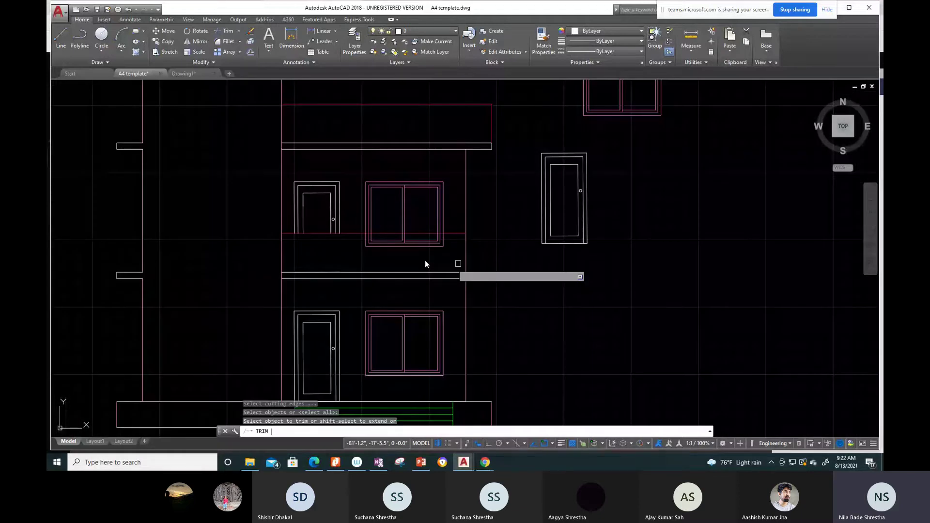
left_click(426, 262)
key("Escape")
scroll(417, 244, "up", 4)
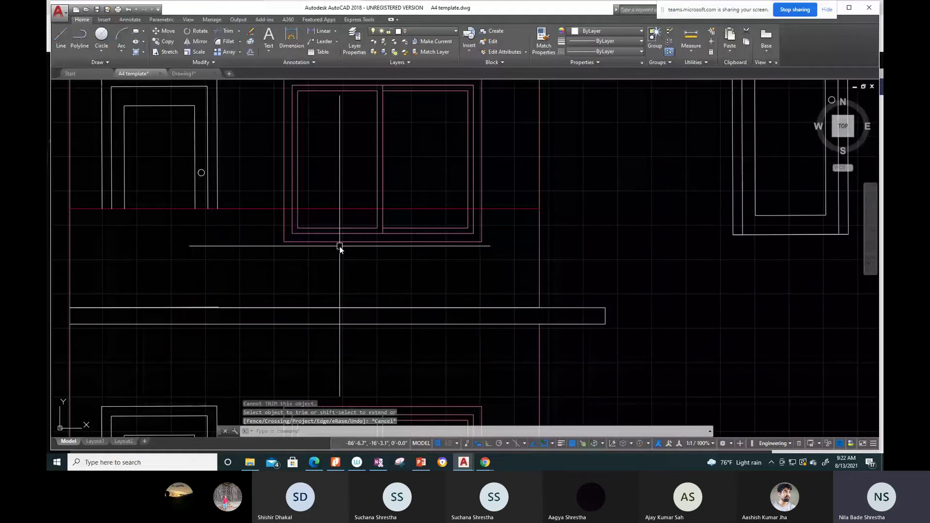
type("x")
key("Return")
left_click(489, 267)
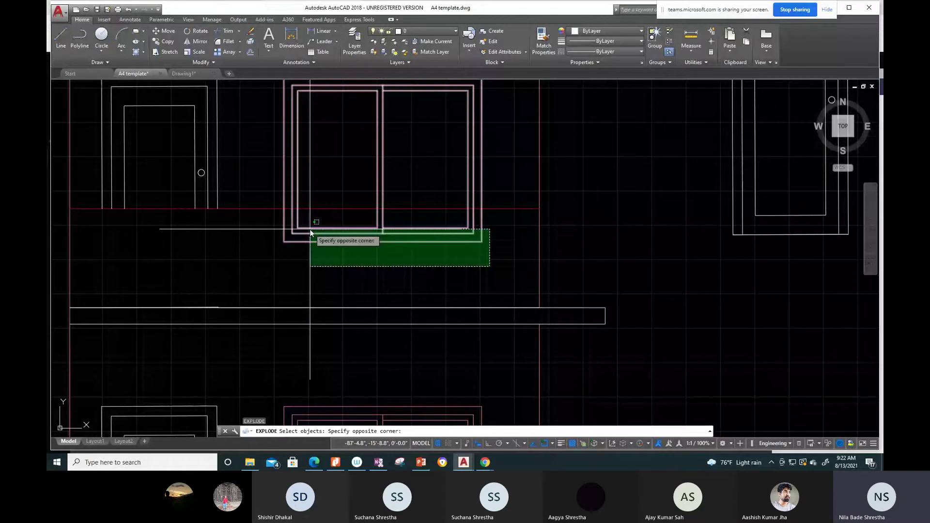
left_click(310, 232)
key("Return")
Step: Trim the window verticals below the red line
type("tr")
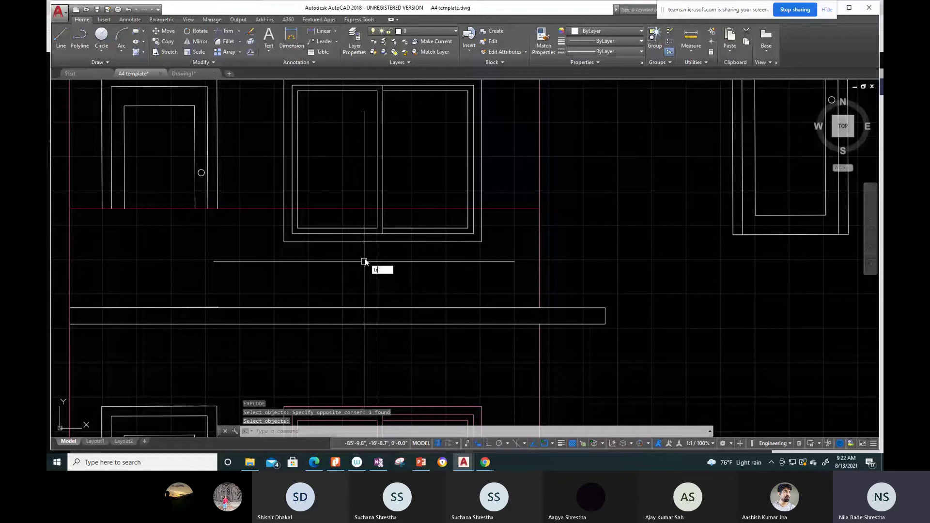
key("Return")
key("Return")
left_click_drag(365, 261, 322, 273)
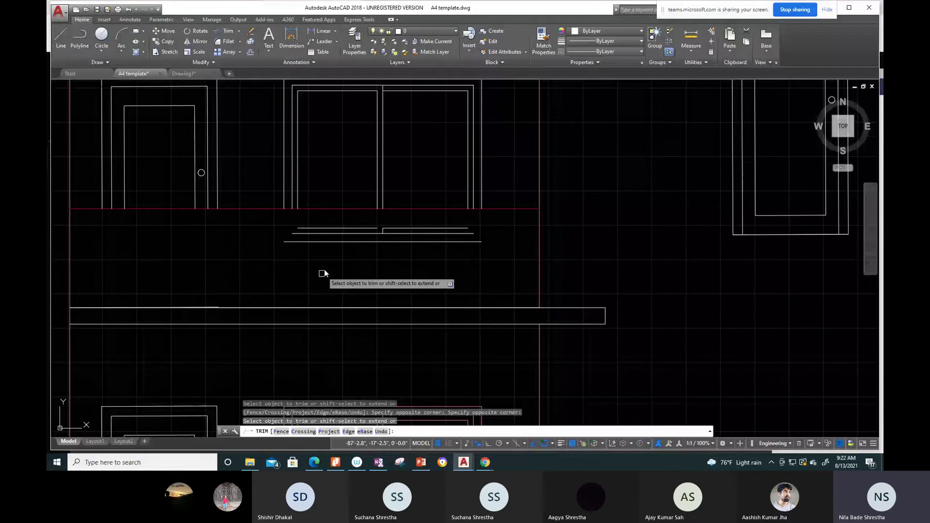
key("Escape")
scroll(431, 285, "down", 4)
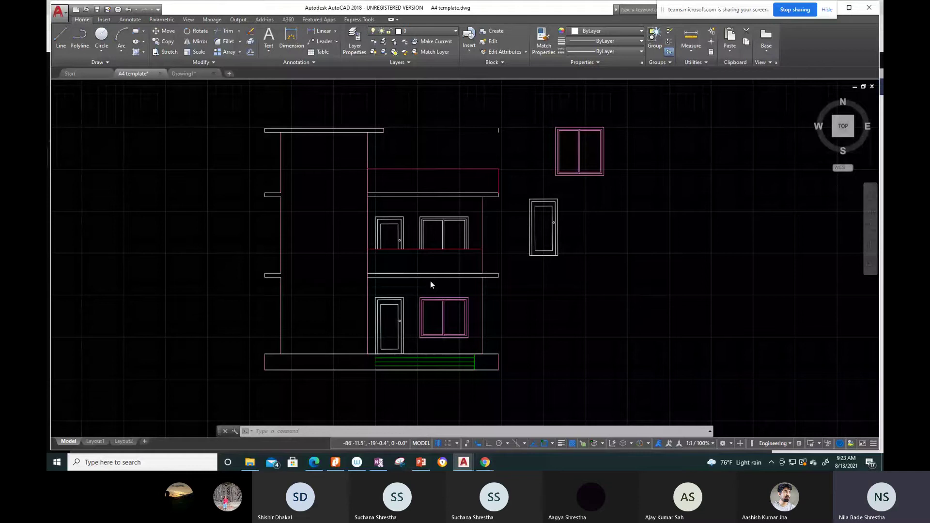
scroll(431, 283, "up", 2)
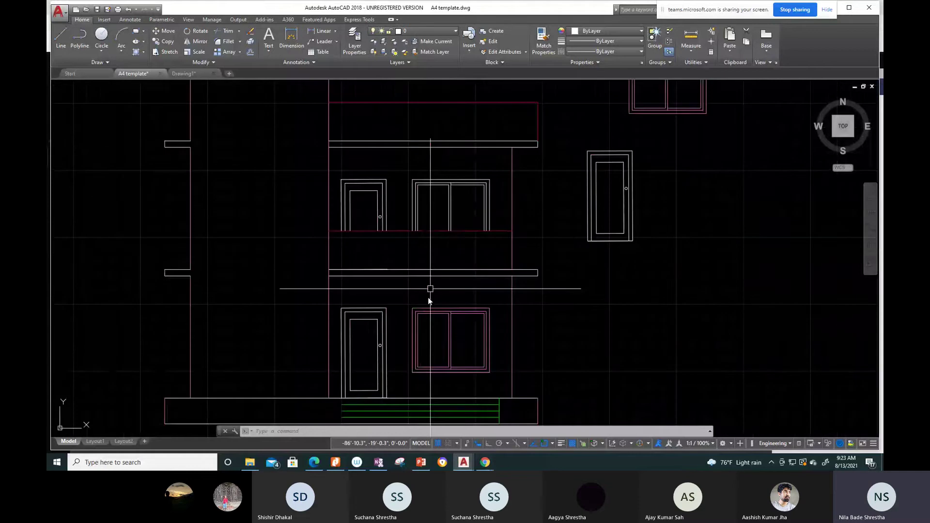
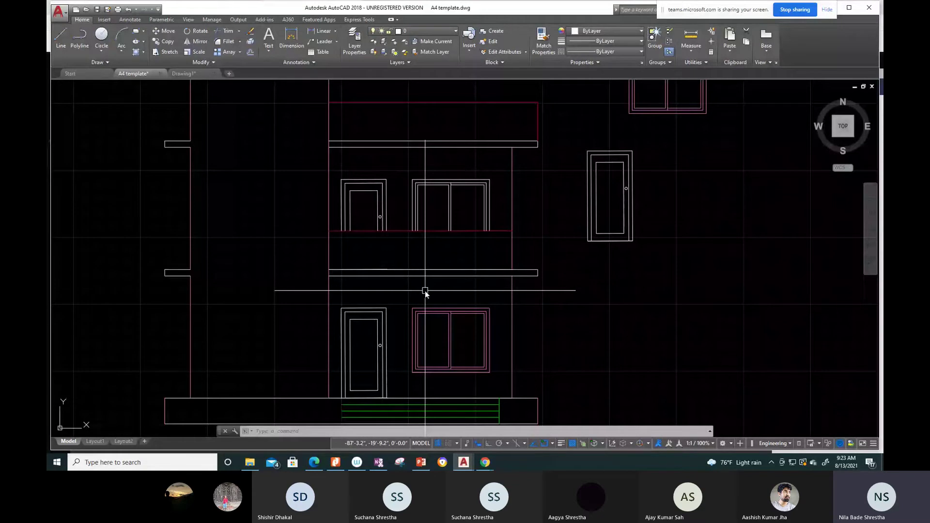
Step: Copy the ground-floor window's magenta properties onto the upper-floor window with MATCHPROP
middle_click_drag(426, 291, 399, 404)
left_click(381, 223)
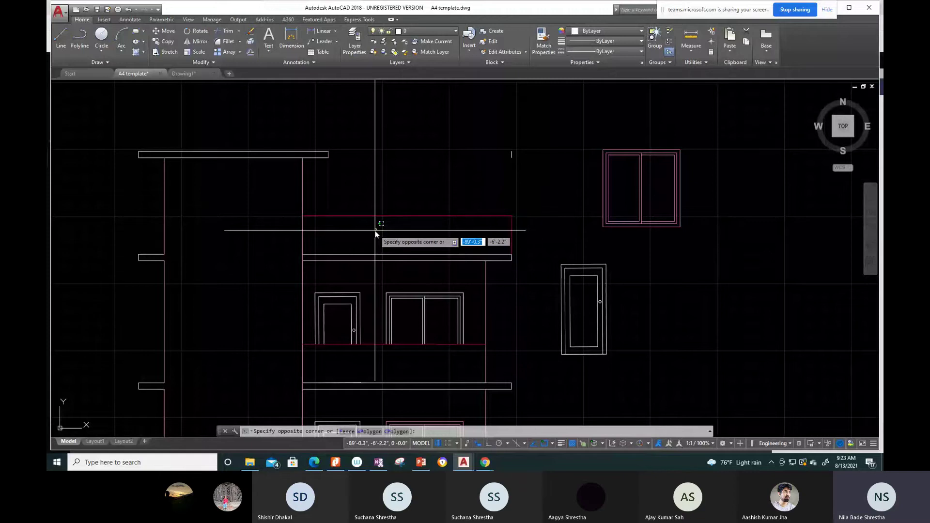
key("Escape")
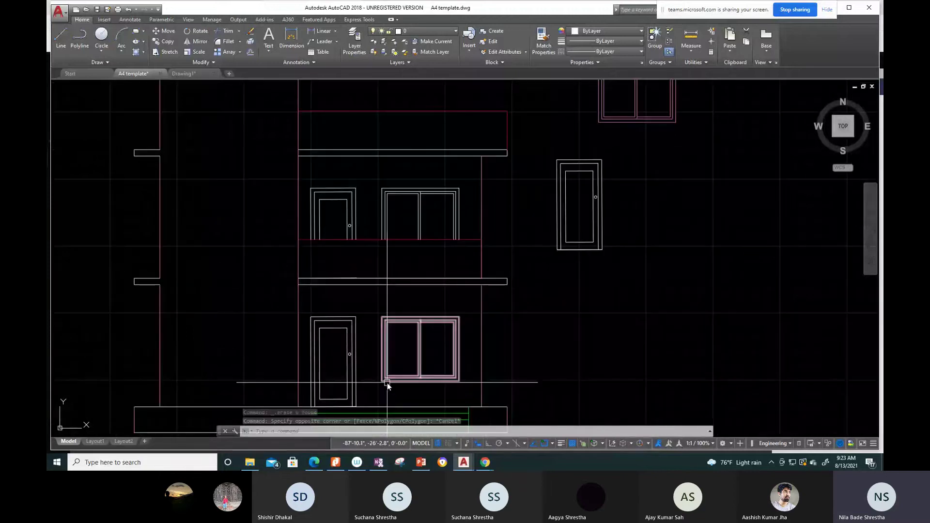
scroll(589, 273, "down", 2)
type("ma")
key("Return")
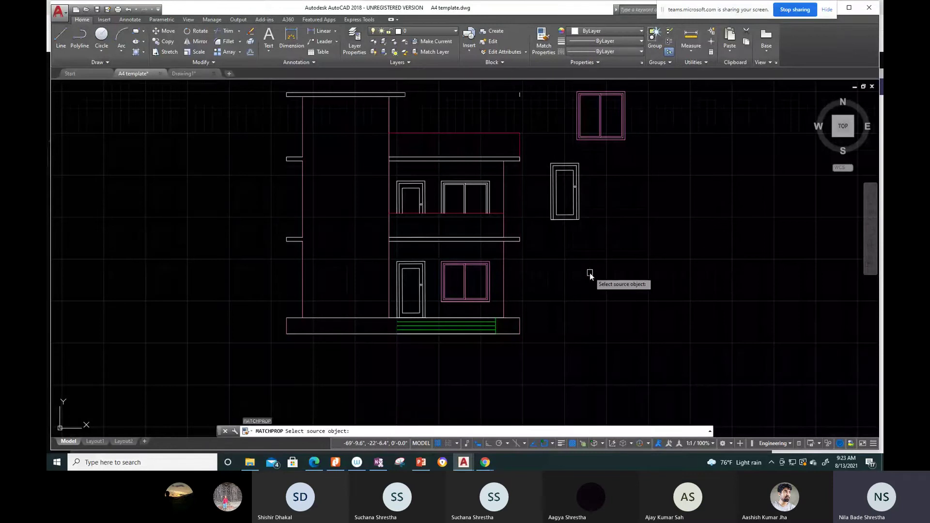
left_click(473, 272)
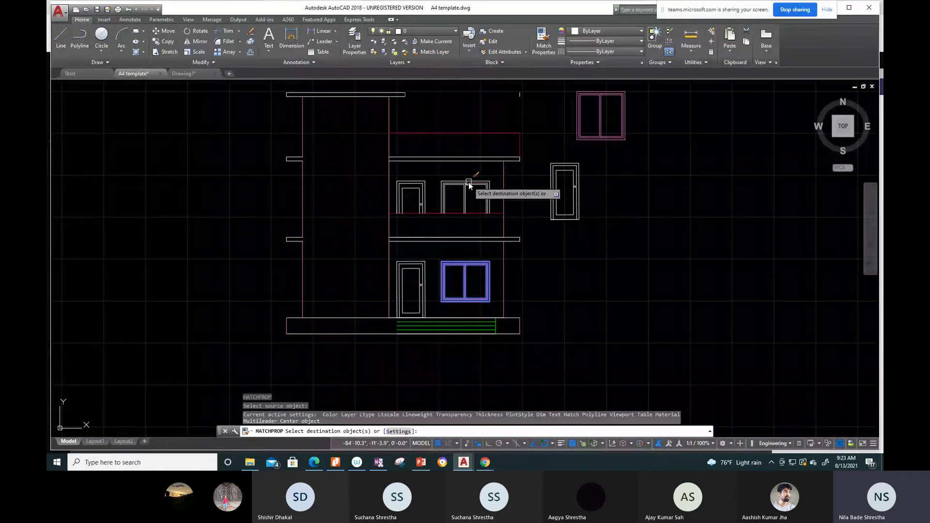
left_click(469, 182)
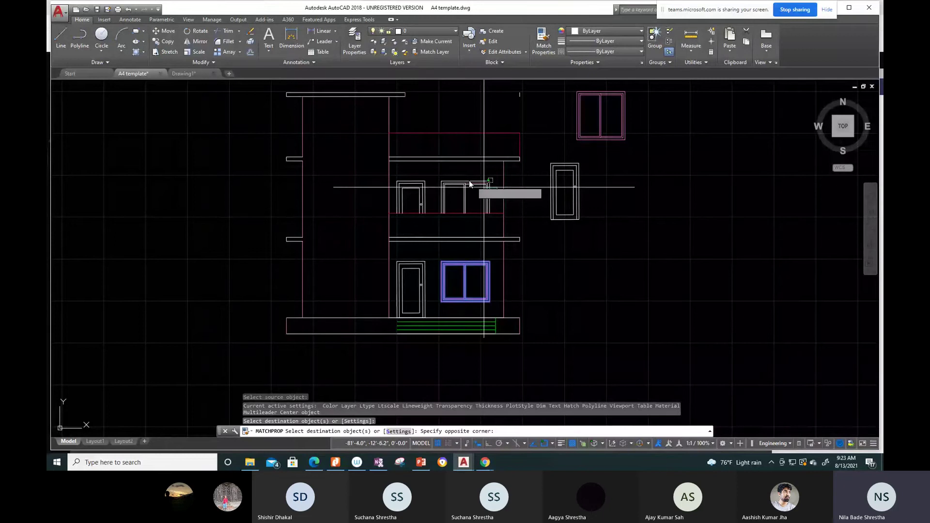
left_click(438, 170)
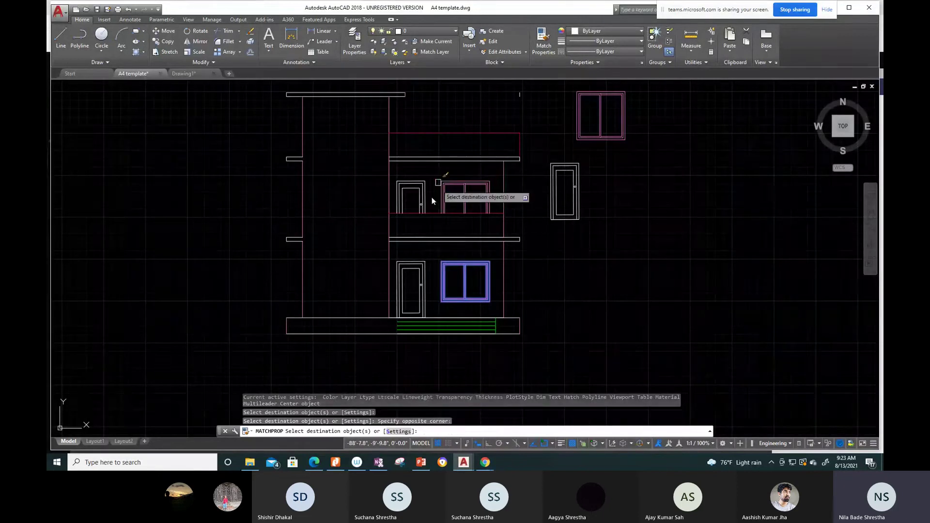
Step: Give the upper-floor door the same magenta properties, then end property matching
left_click(432, 196)
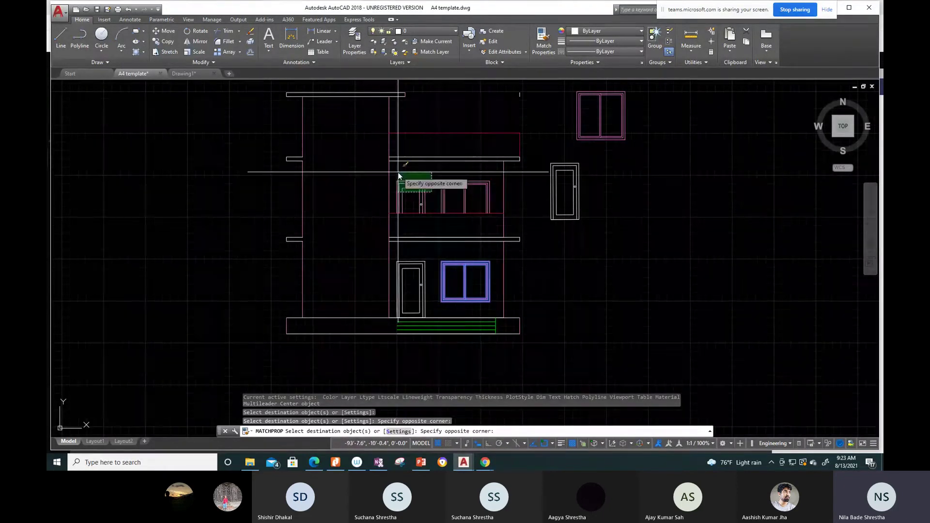
left_click(397, 173)
left_click(395, 248)
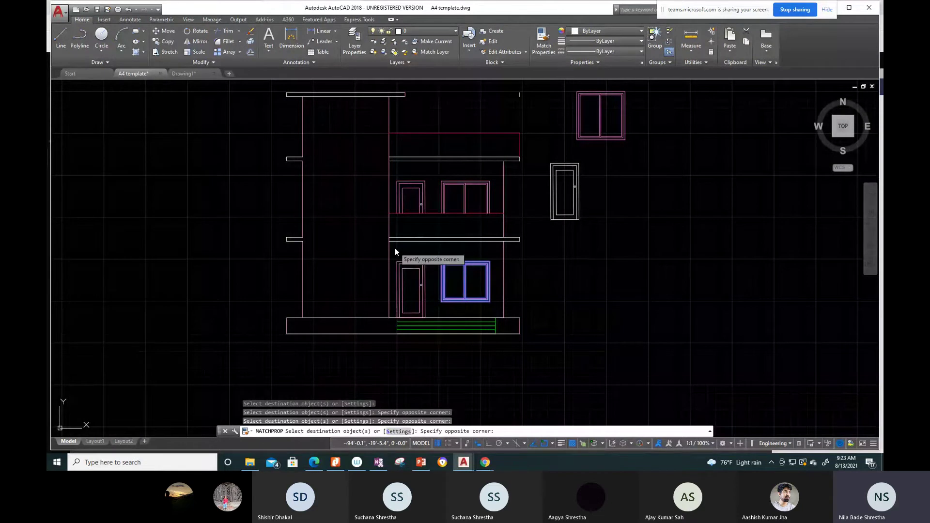
left_click(450, 285)
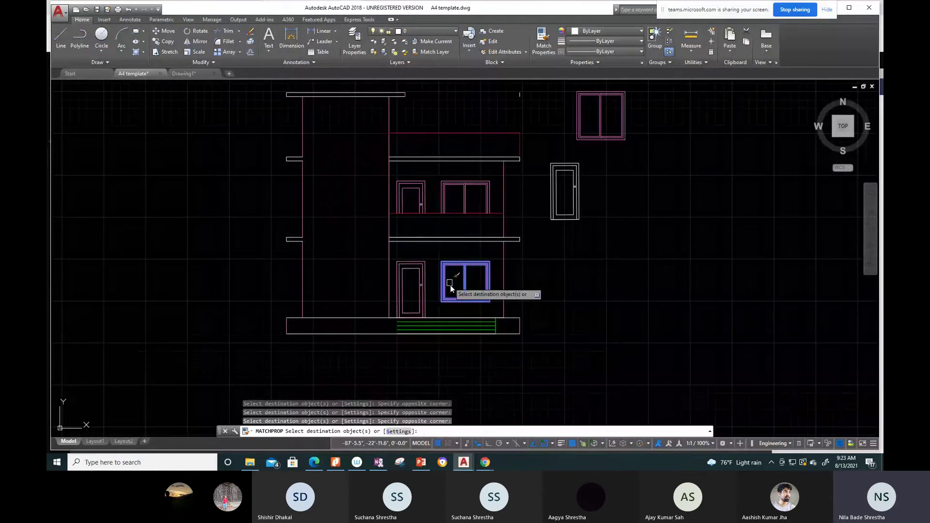
key("Escape")
middle_click_drag(566, 275, 572, 361)
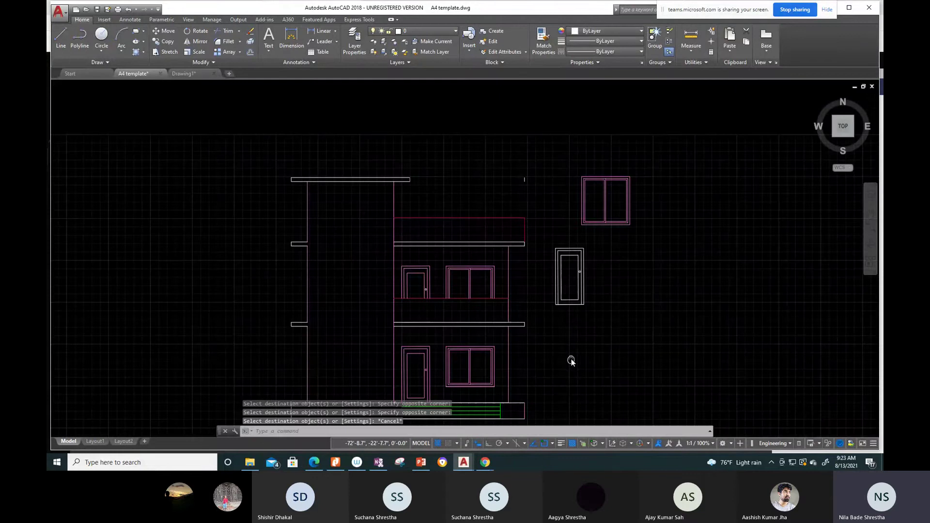
scroll(455, 348, "up", 4)
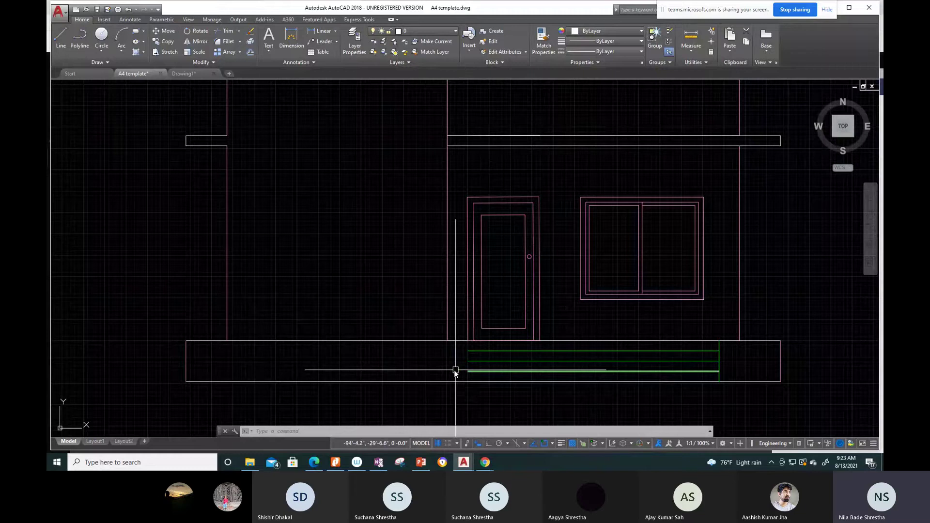
Step: Draw a vertical line down from the plinth corner to close the green plinth lines
type("l")
key("Return")
scroll(459, 341, "up", 2)
left_click(472, 341)
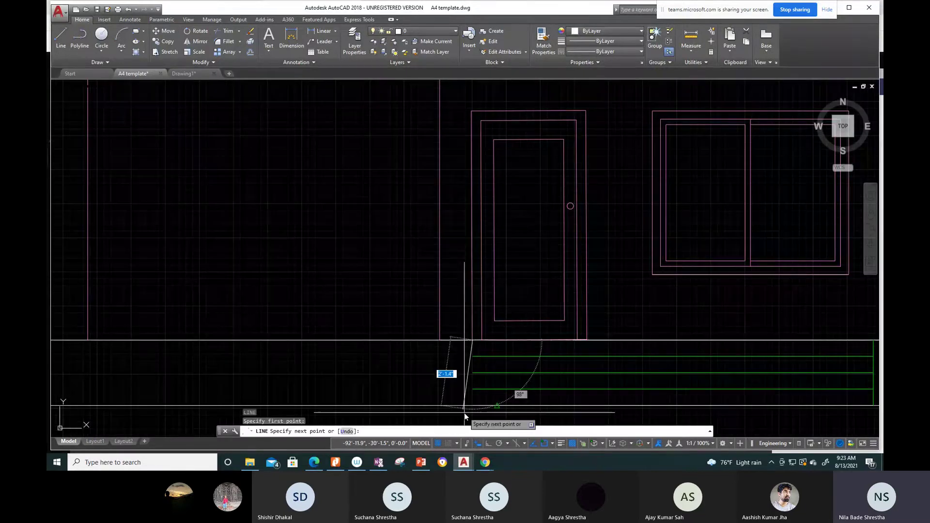
left_click(473, 406)
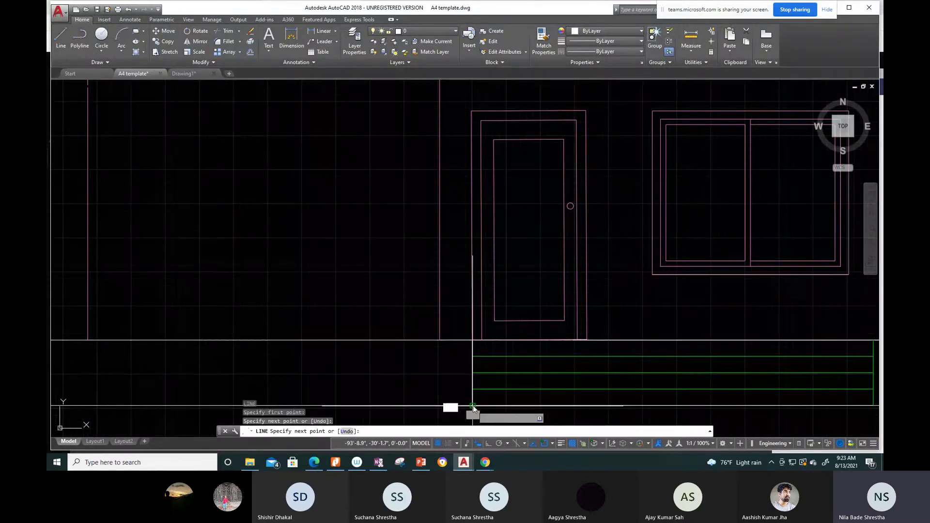
key("Escape")
middle_click_drag(529, 374, 353, 348)
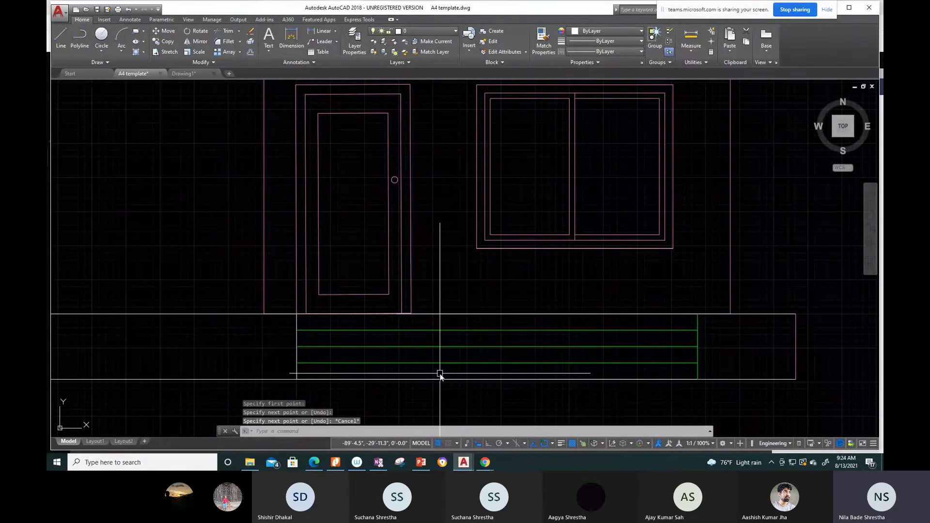
Step: Pick a green plinth line as a MATCHPROP source, then cancel the command
type("ma")
key("Return")
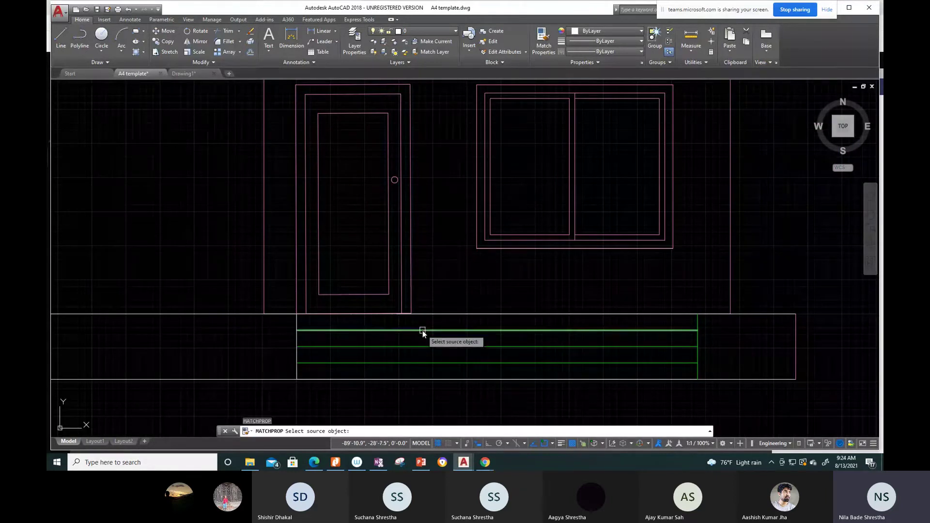
left_click(423, 331)
key("Escape")
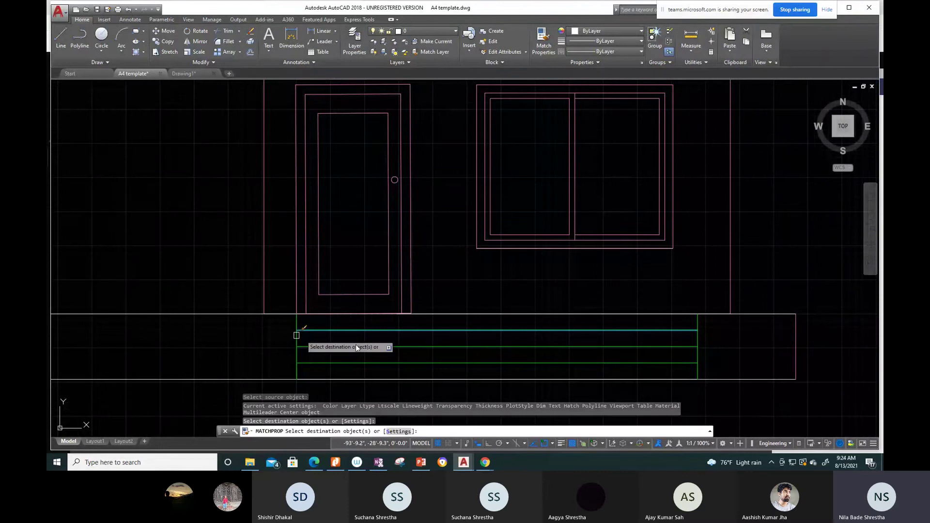
scroll(368, 339, "down", 5)
scroll(433, 292, "up", 1)
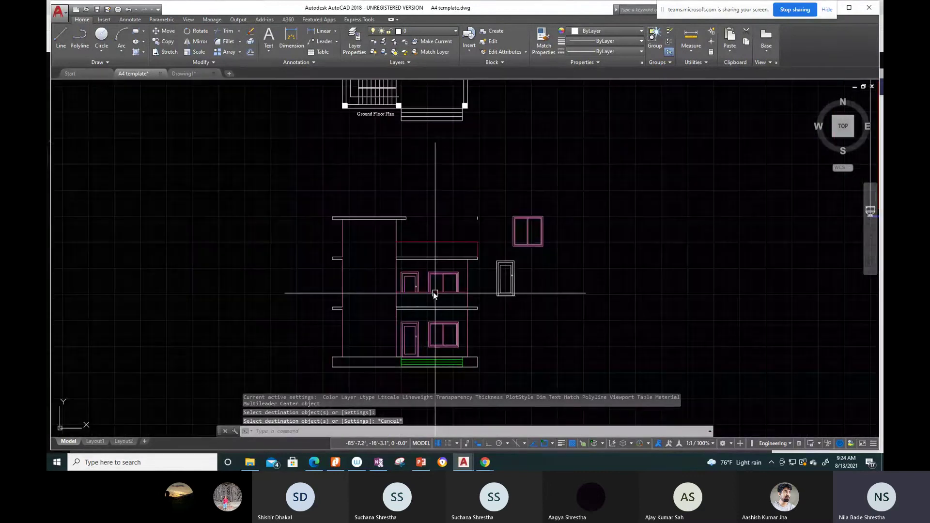
scroll(433, 295, "up", 3)
scroll(416, 304, "up", 2)
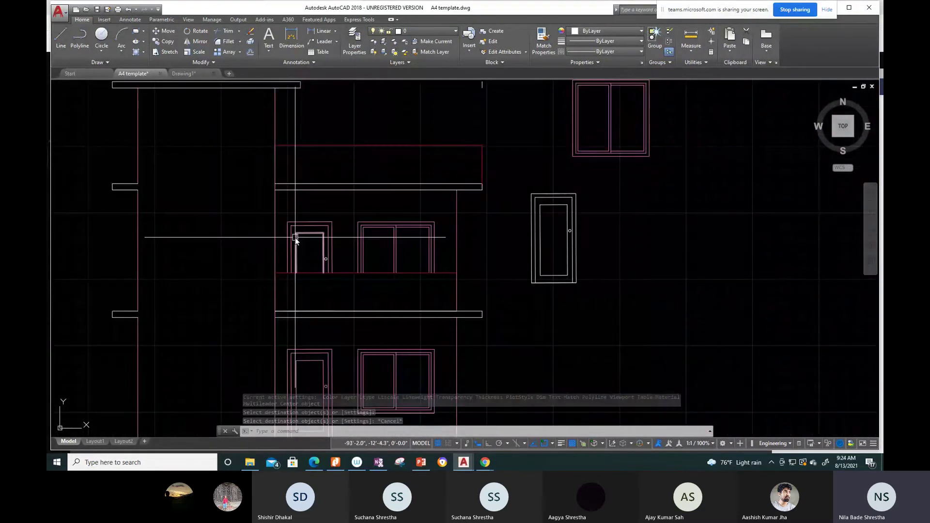
scroll(295, 237, "up", 2)
mouse_move(353, 274)
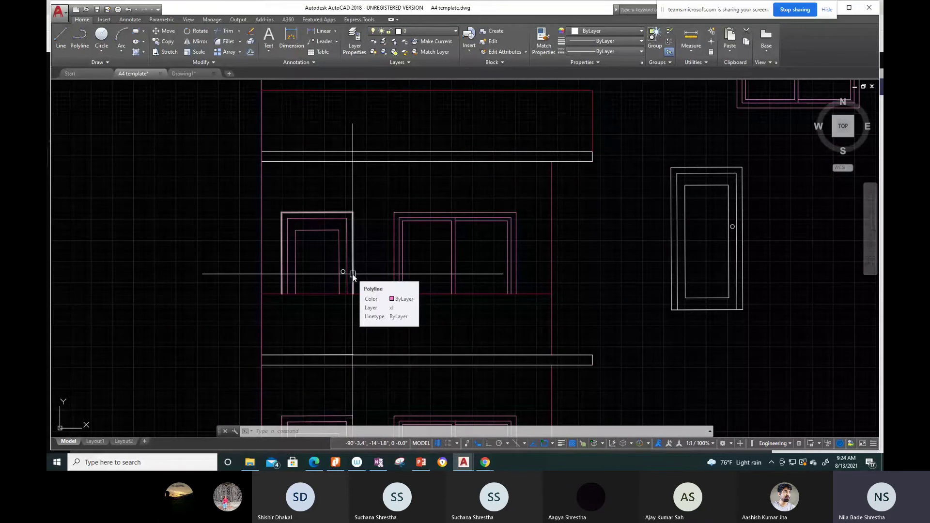
Step: Fill the upper-floor door and both upper window panes with SOLID hatch at 56 transparency
type("h")
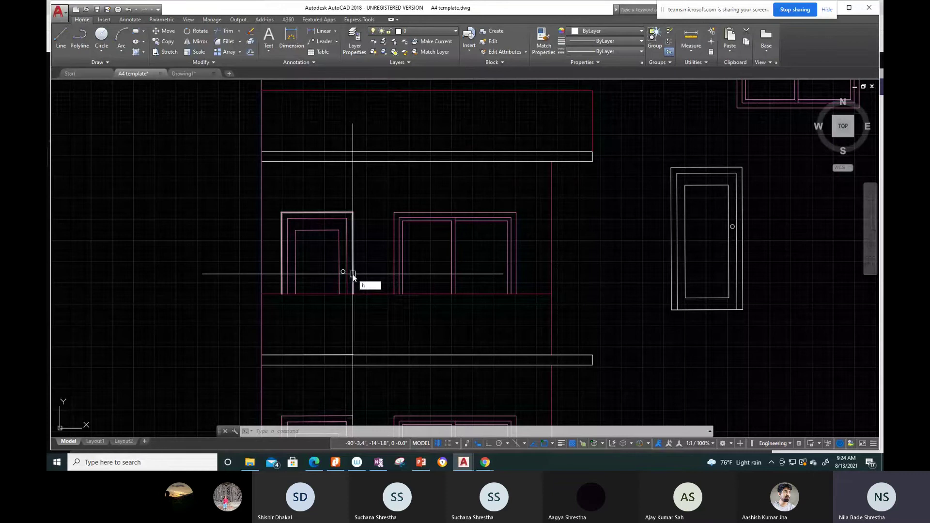
key("Return")
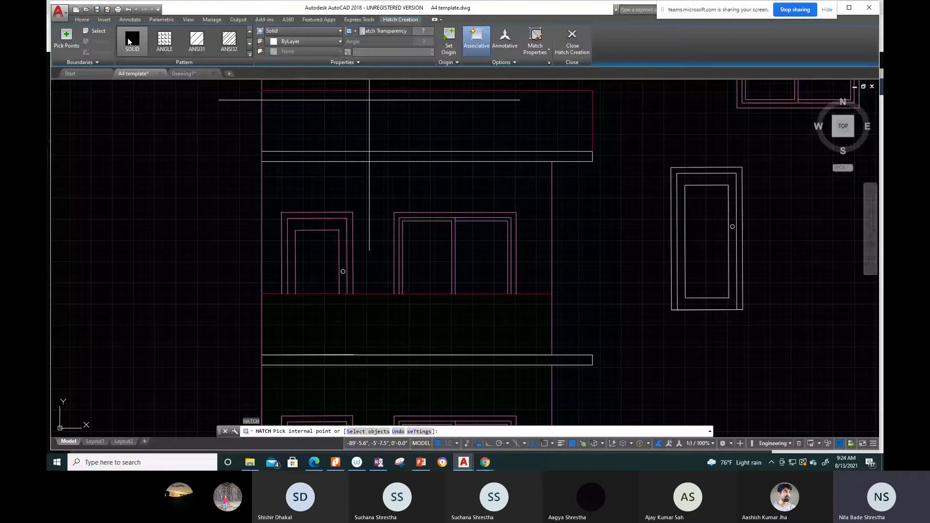
left_click(128, 42)
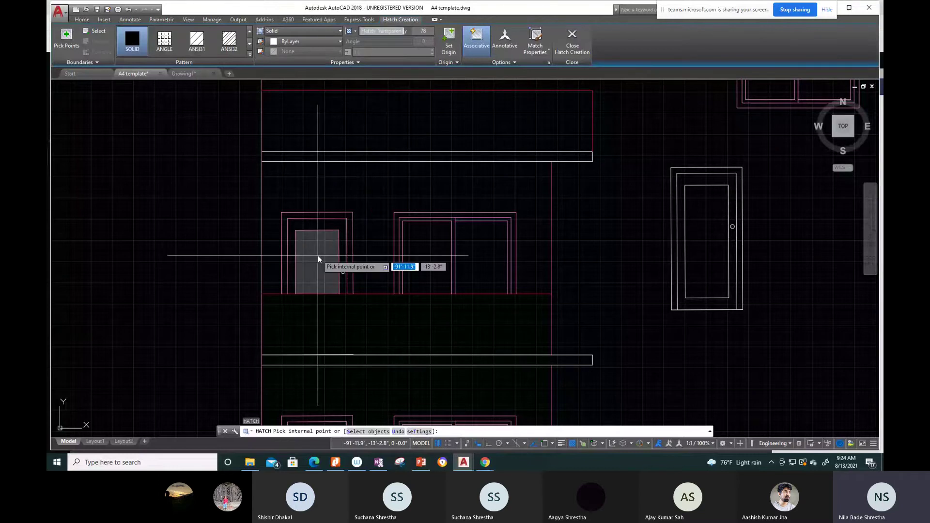
left_click_drag(403, 31, 392, 31)
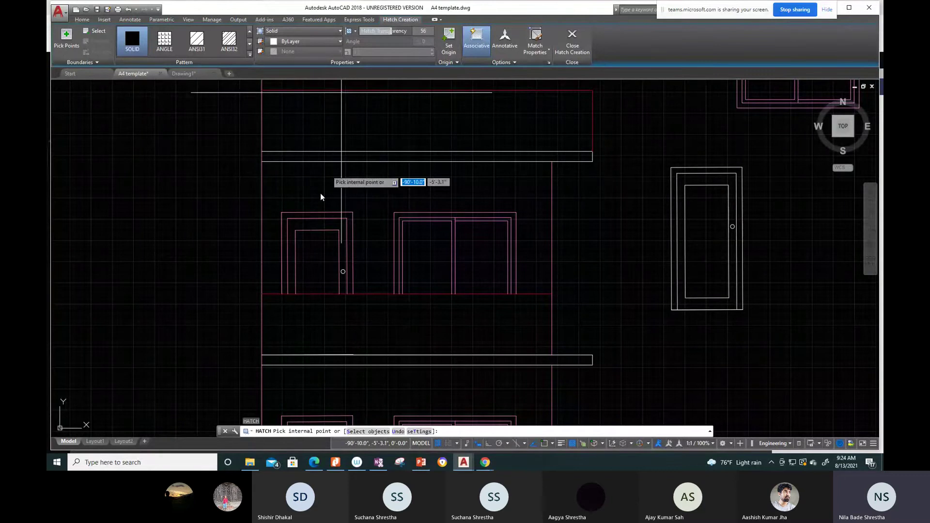
left_click(313, 257)
left_click(428, 258)
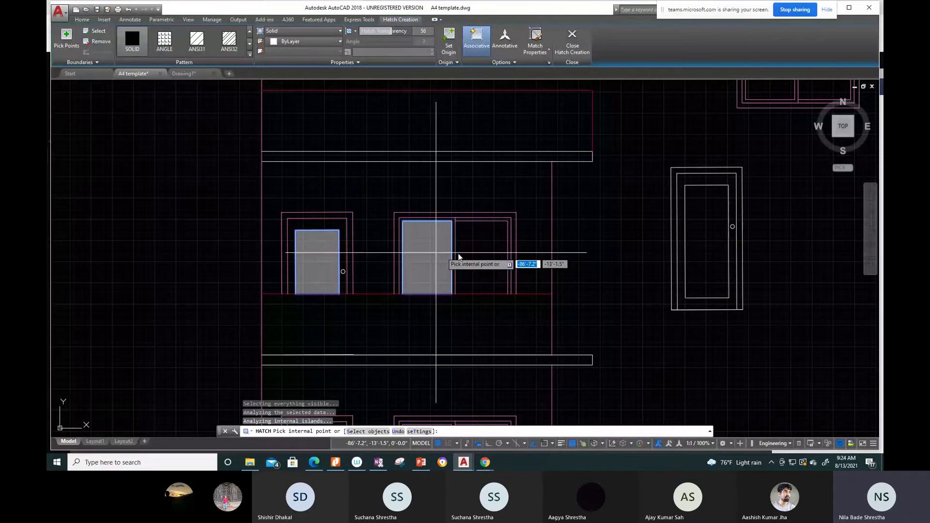
left_click(474, 264)
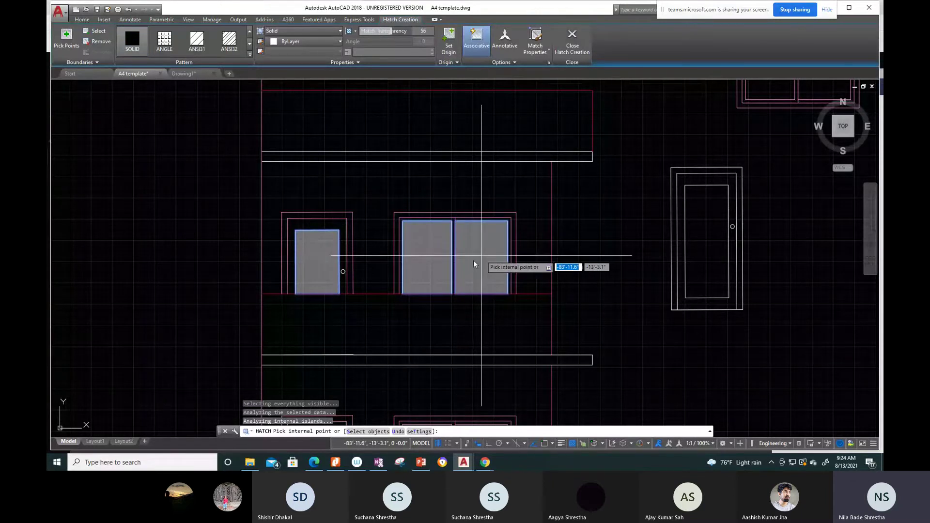
Step: Fill the ground-floor window panes and door interior with the same solid hatch
middle_click_drag(338, 276, 324, 295)
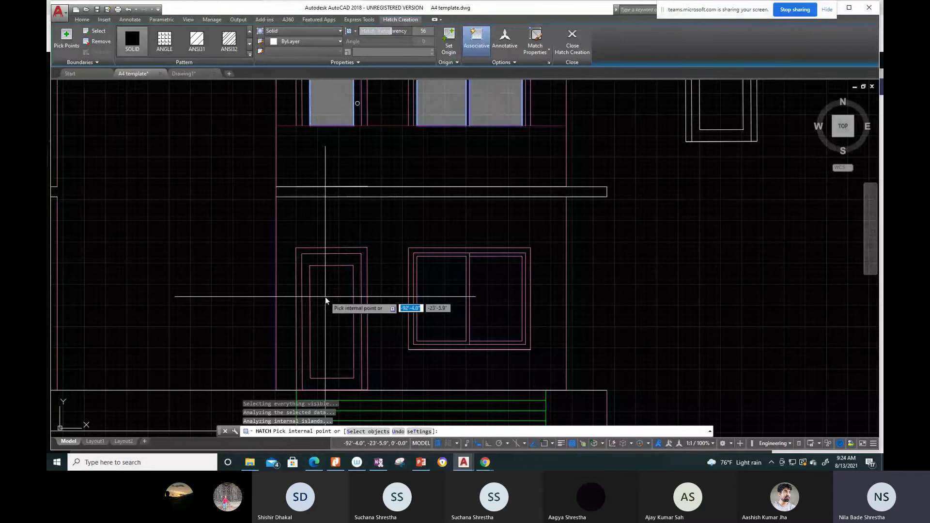
left_click(456, 297)
middle_click_drag(315, 168, 354, 209)
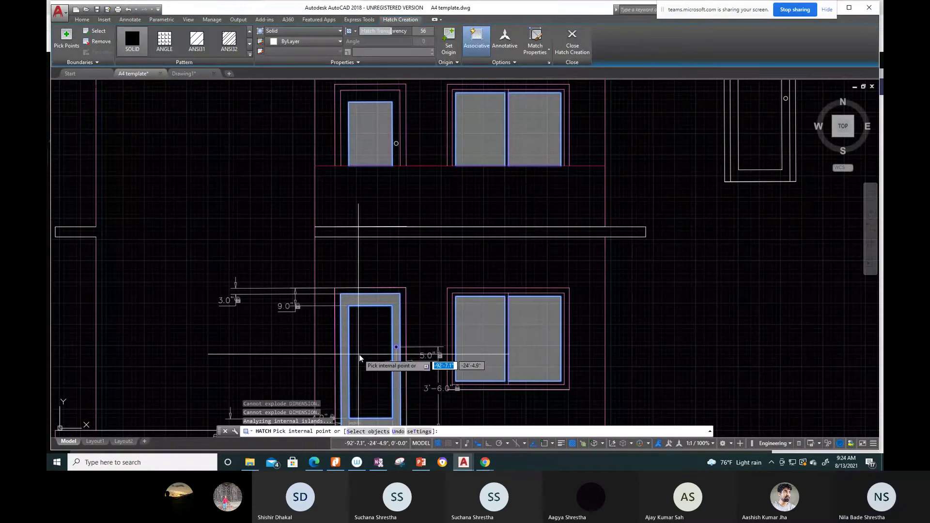
left_click(362, 353)
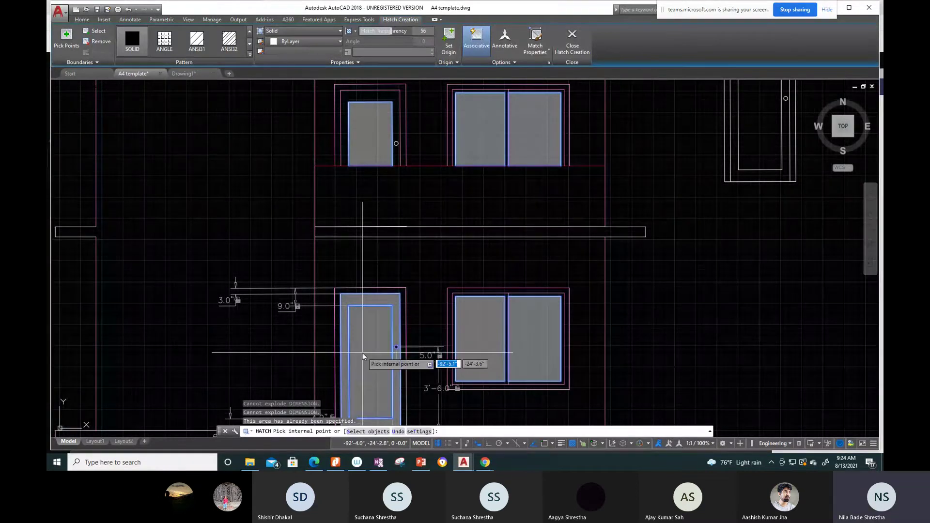
left_click(363, 353)
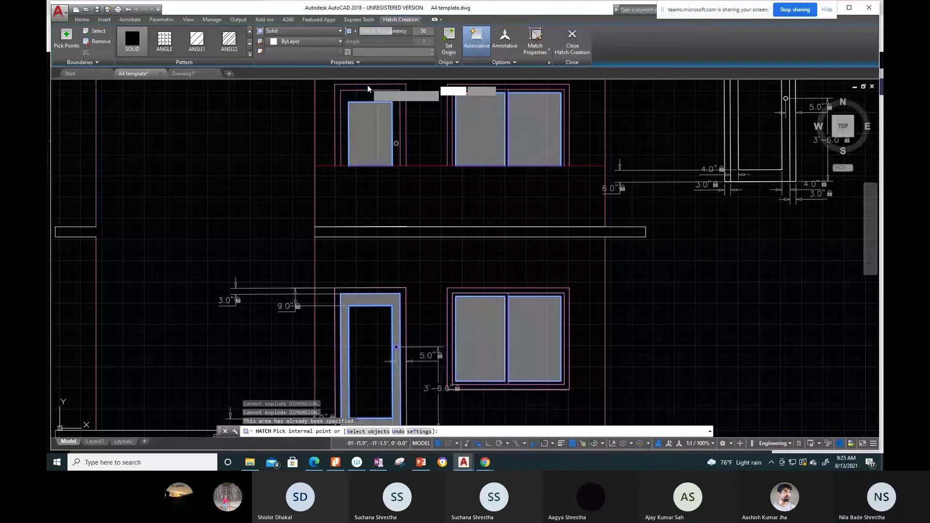
key("Escape")
scroll(376, 362, "down", 4)
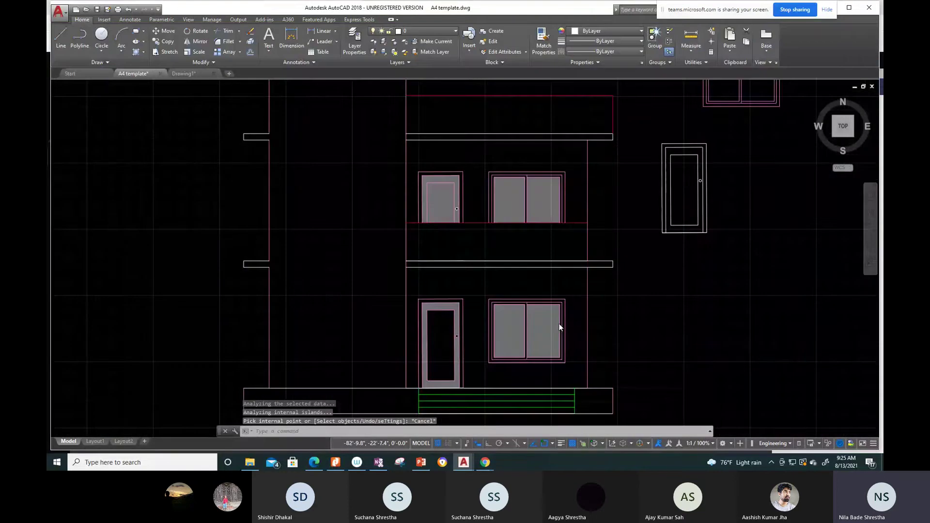
Step: Fill the ground-floor door's inner panel with a solid hatch
scroll(484, 334, "up", 3)
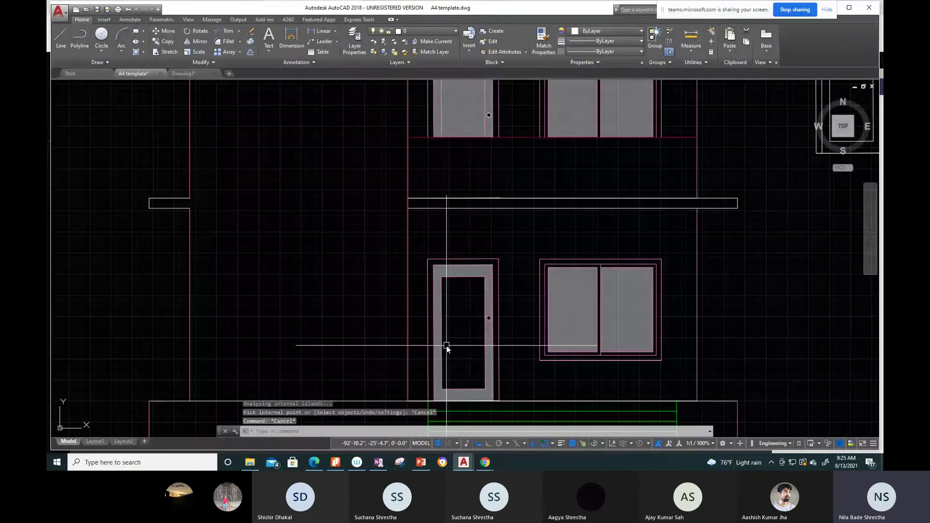
type("h")
key("Return")
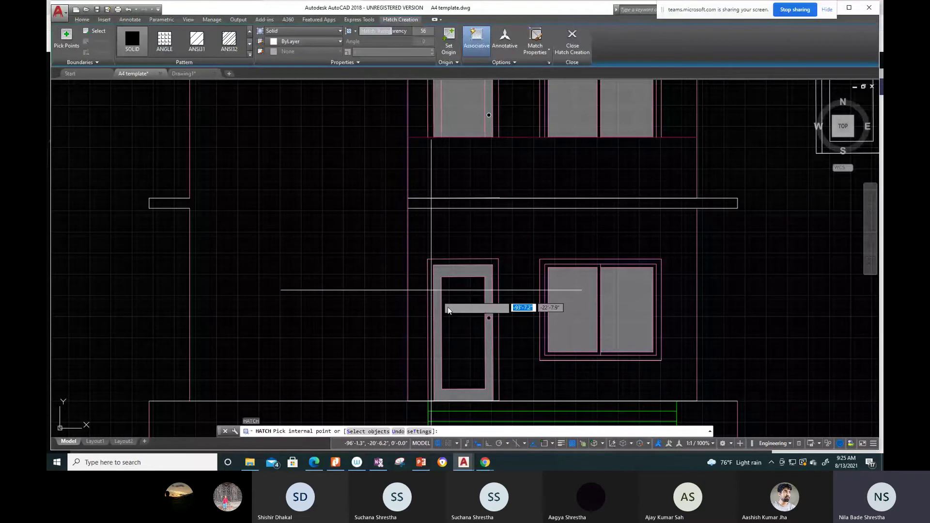
left_click(448, 306)
key("Escape")
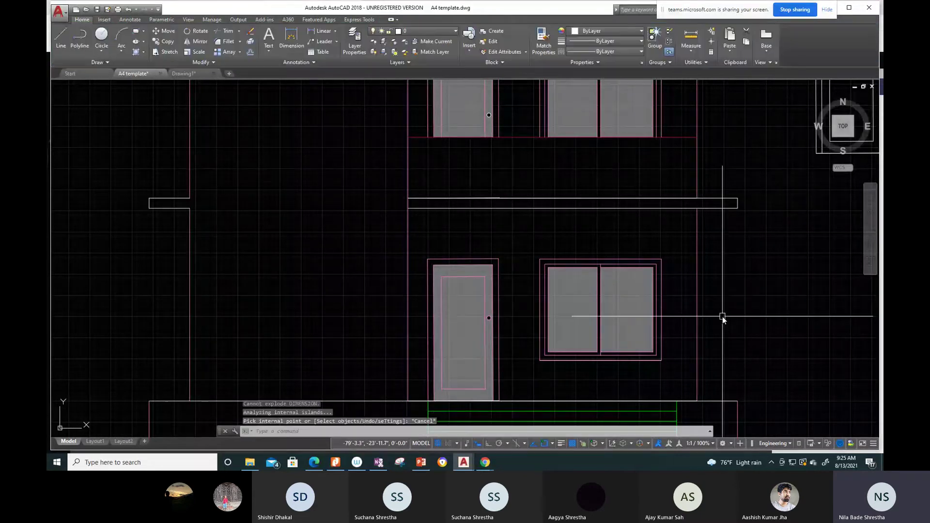
scroll(723, 316, "down", 6)
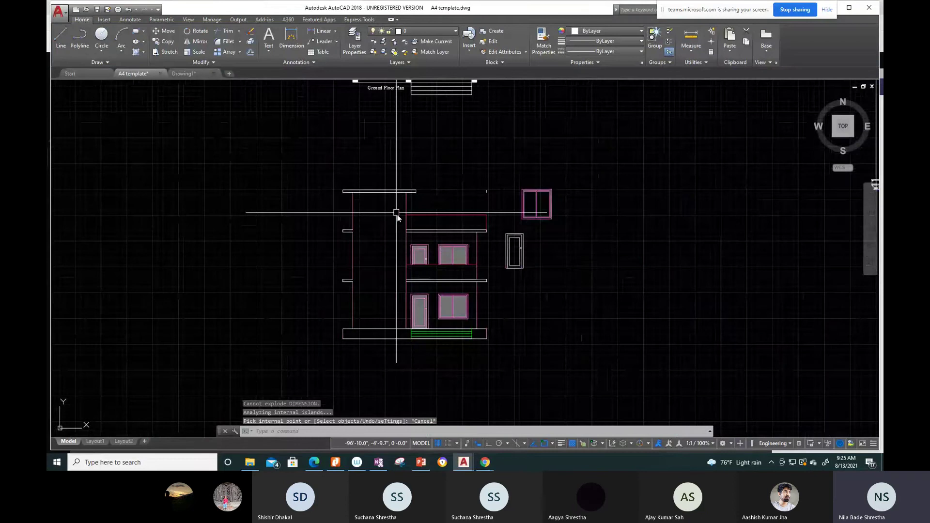
scroll(397, 213, "up", 2)
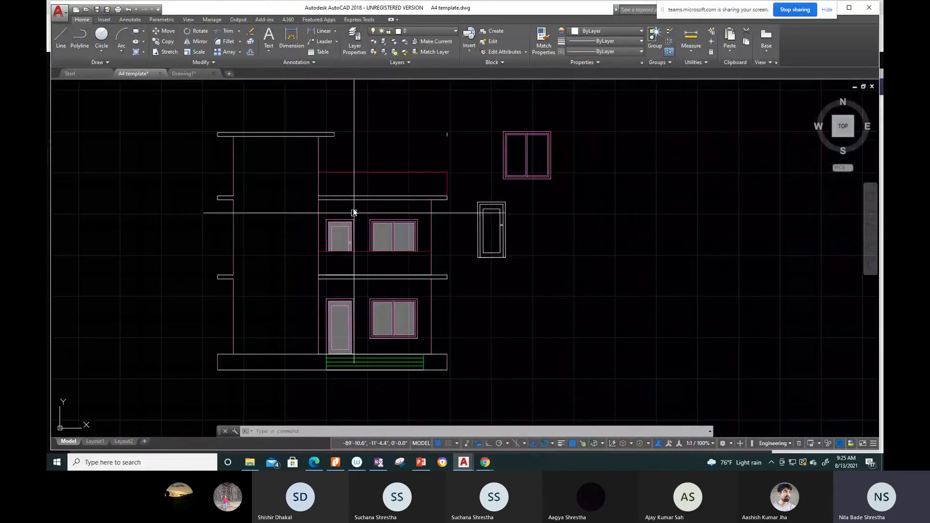
scroll(354, 180, "up", 2)
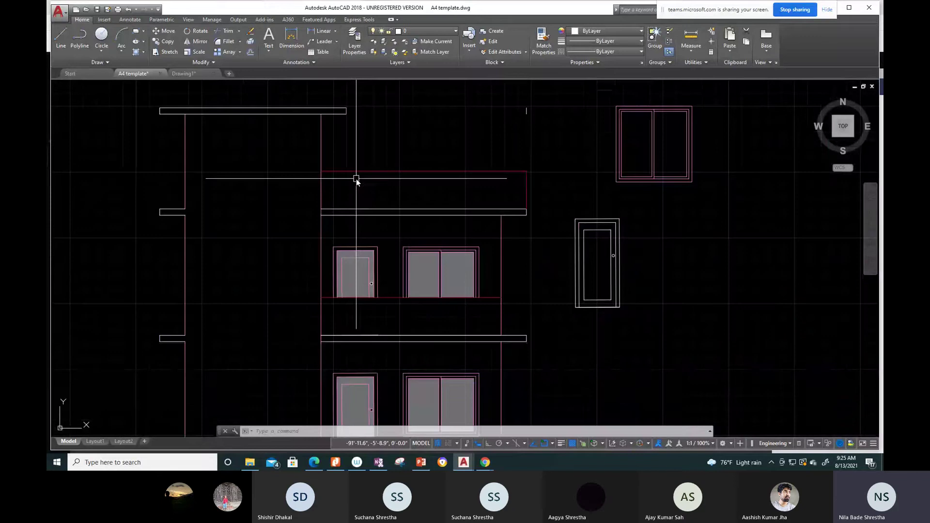
Step: Set up a new hatch using the GR_INVCUR blue-yellow gradient at 31 transparency
type("h")
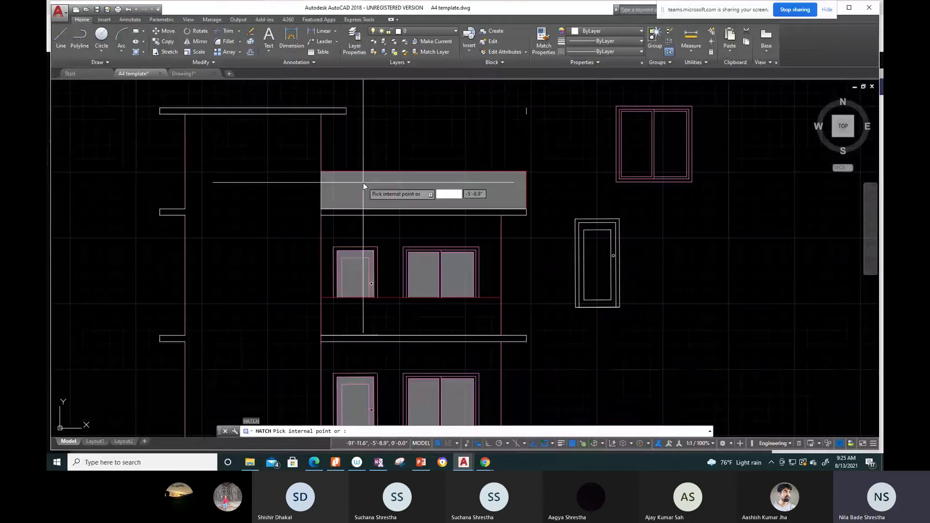
key("Return")
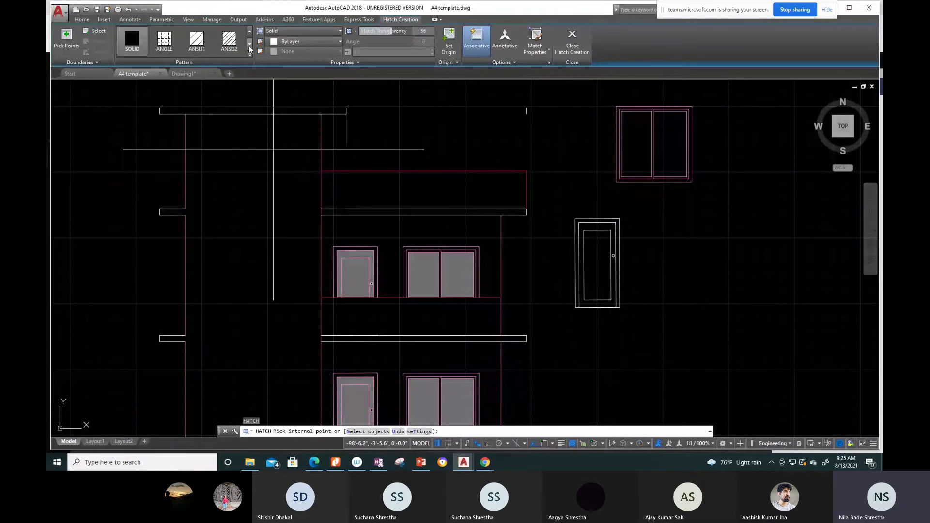
left_click(250, 45)
left_click(249, 44)
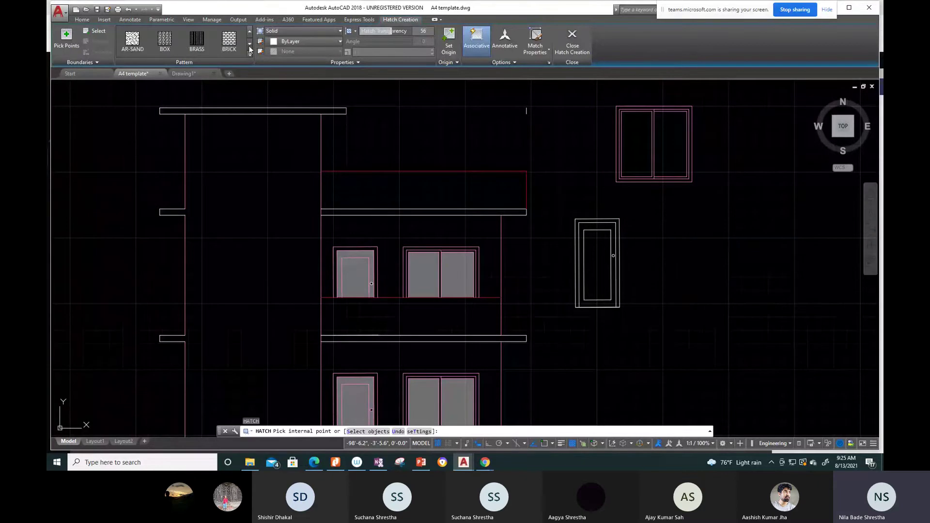
left_click(250, 47)
left_click(250, 48)
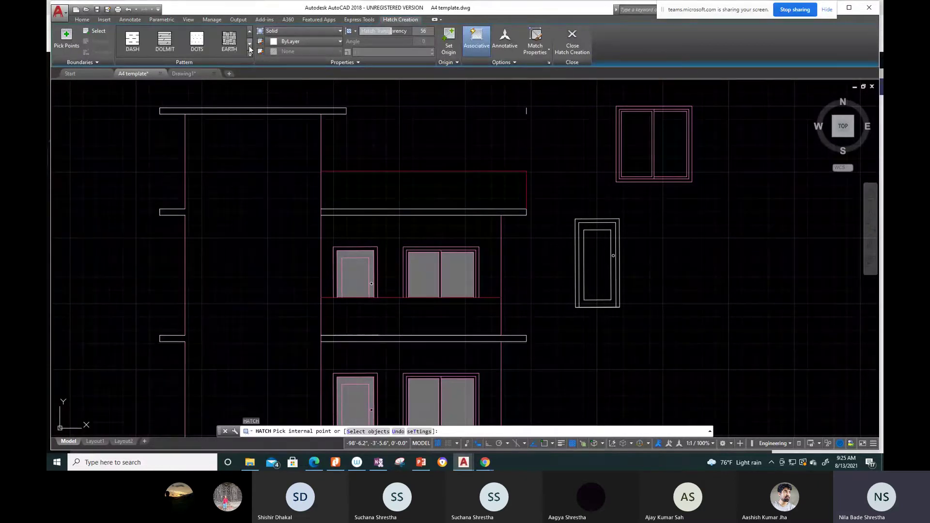
left_click(250, 48)
left_click(250, 48)
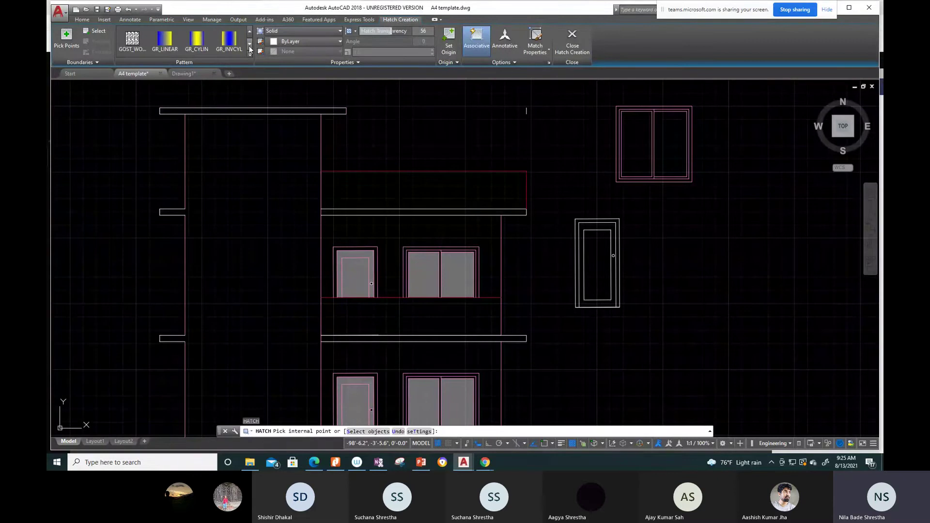
left_click(250, 48)
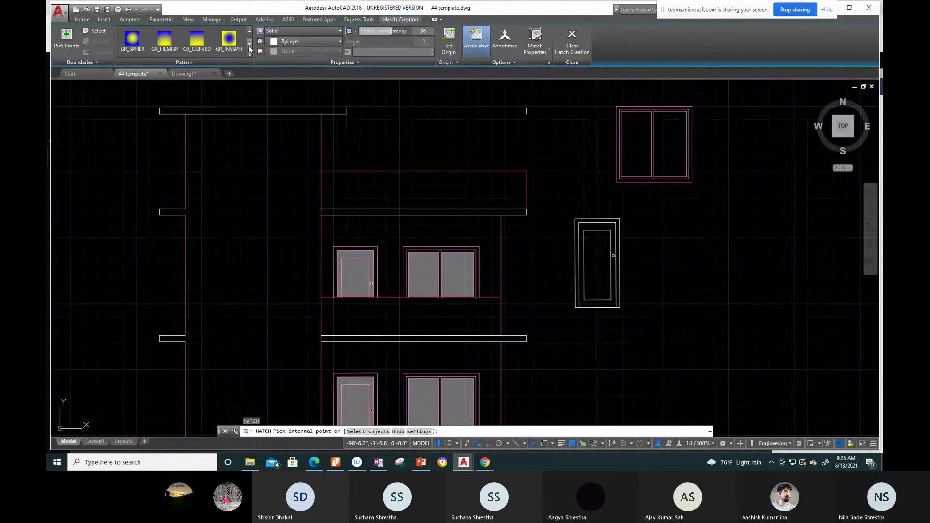
left_click(250, 47)
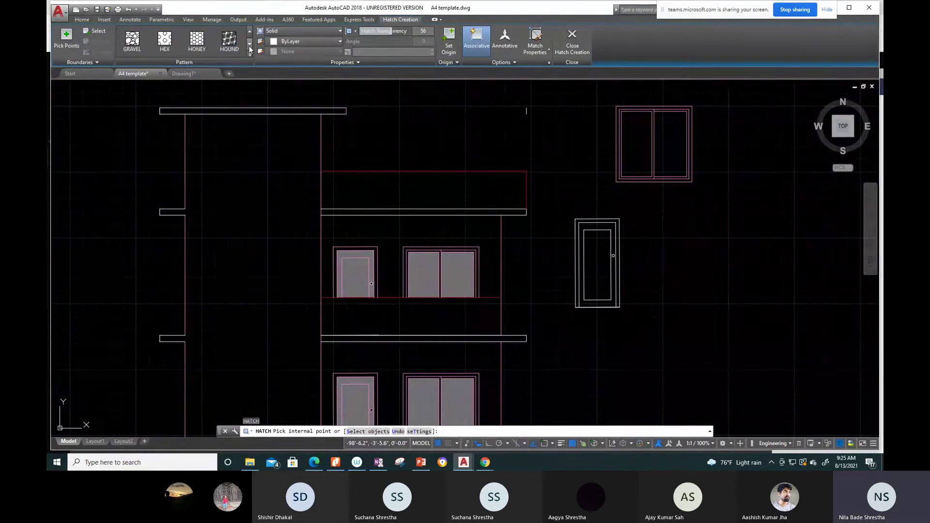
left_click(249, 31)
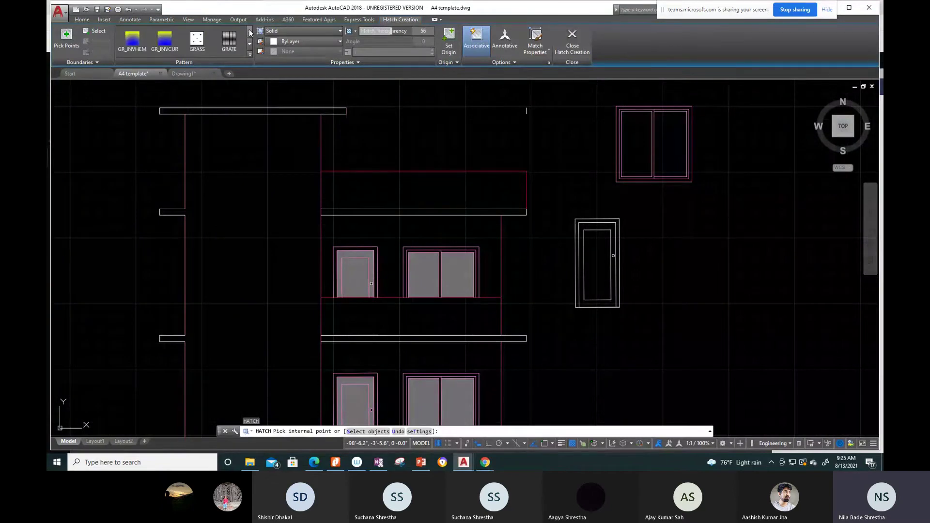
left_click(164, 42)
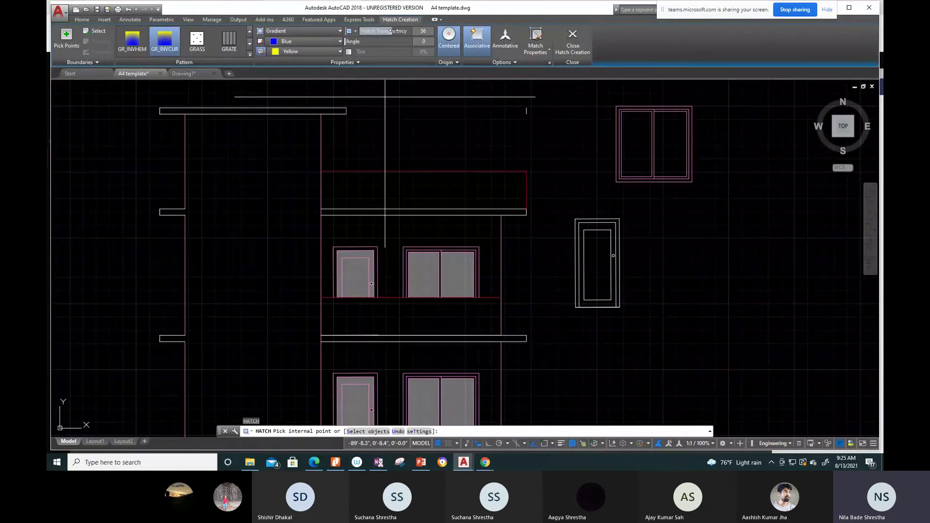
left_click_drag(393, 31, 378, 31)
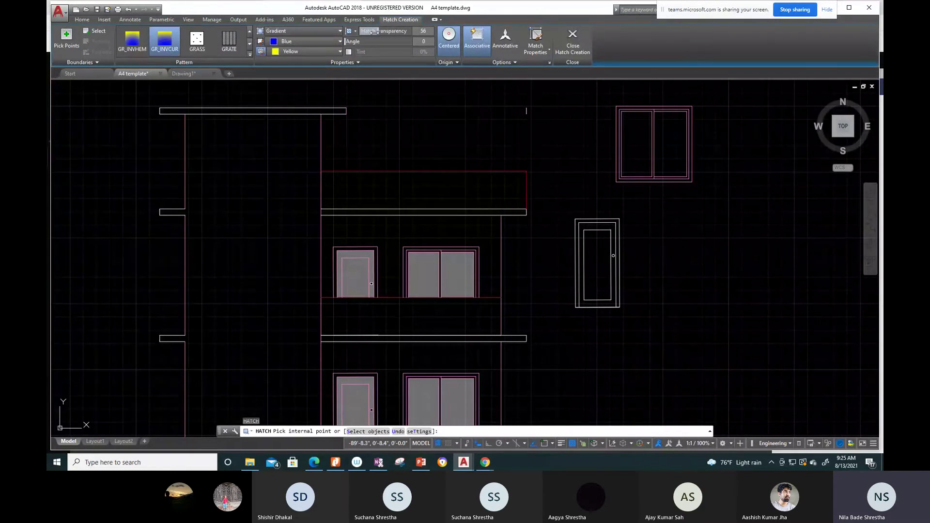
Step: Apply the gradient to the parapet strip and balcony panel, then recentre the elevation
left_click(380, 183)
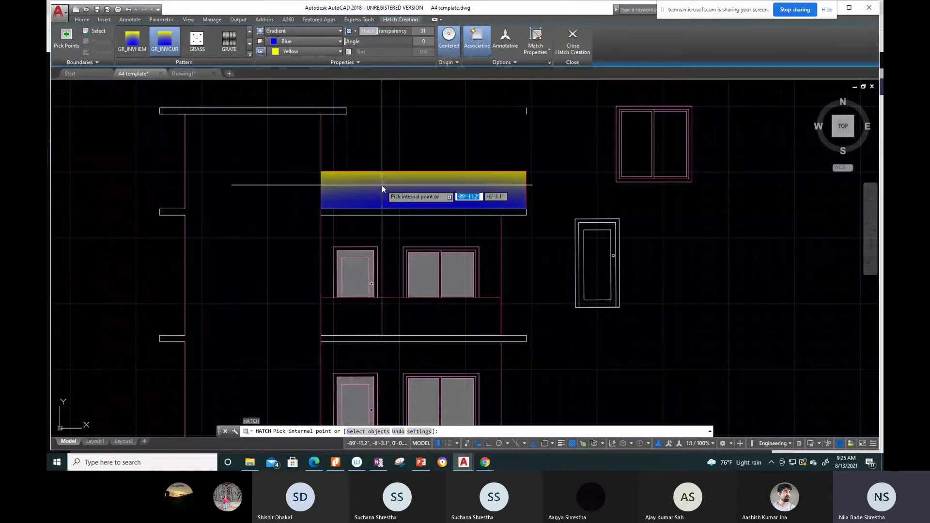
left_click(408, 316)
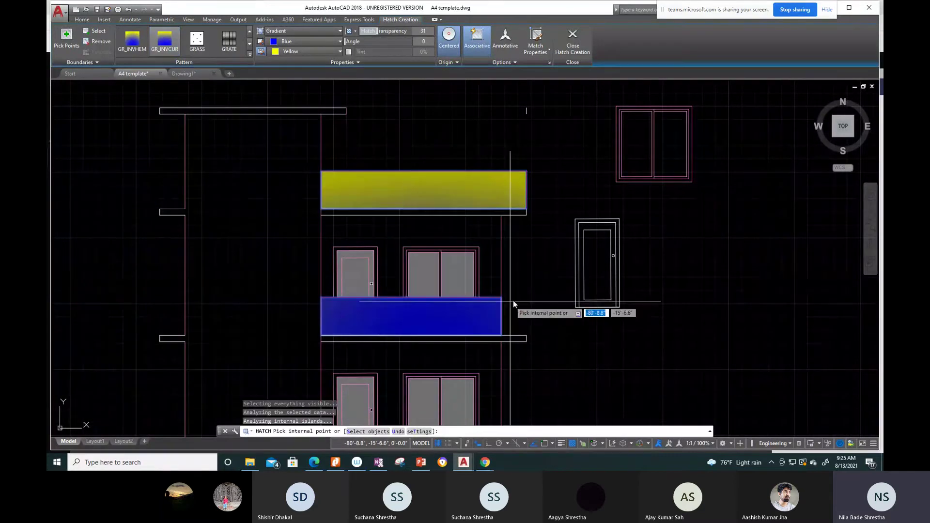
key("Escape")
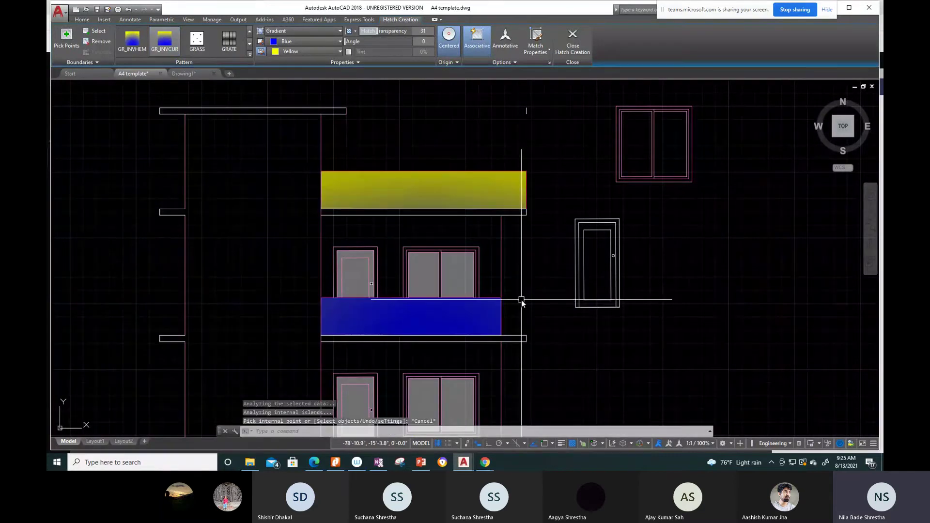
scroll(519, 300, "down", 5)
middle_click_drag(585, 330, 539, 309)
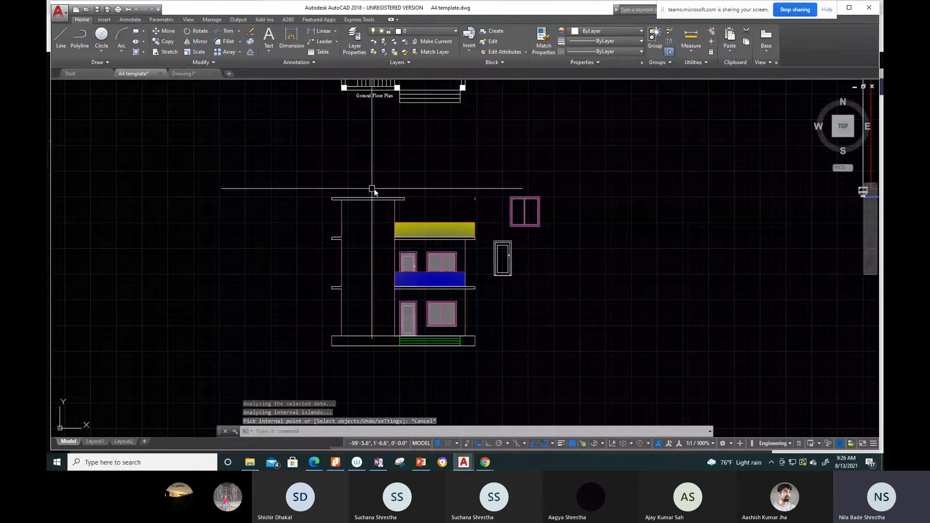
middle_click_drag(418, 247, 461, 239)
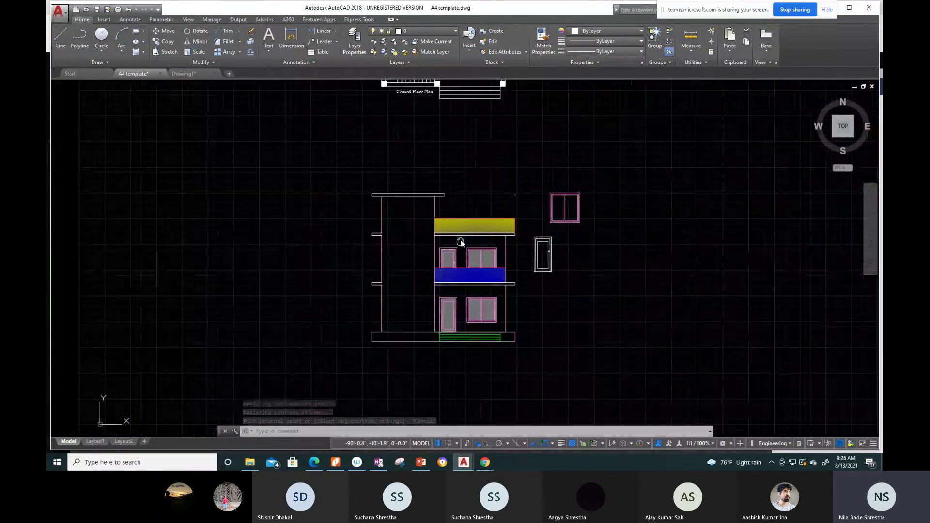
scroll(461, 240, "up", 2)
scroll(449, 209, "up", 2)
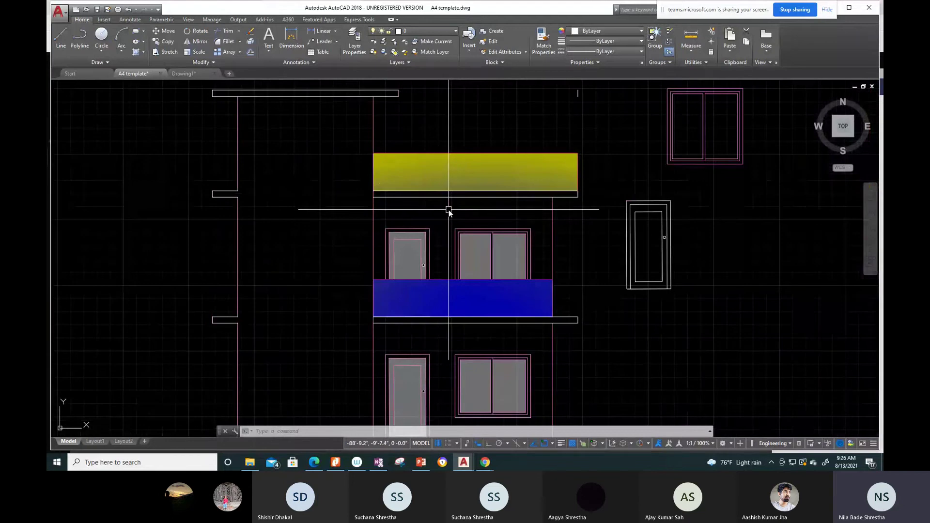
key("Escape")
key("Escape")
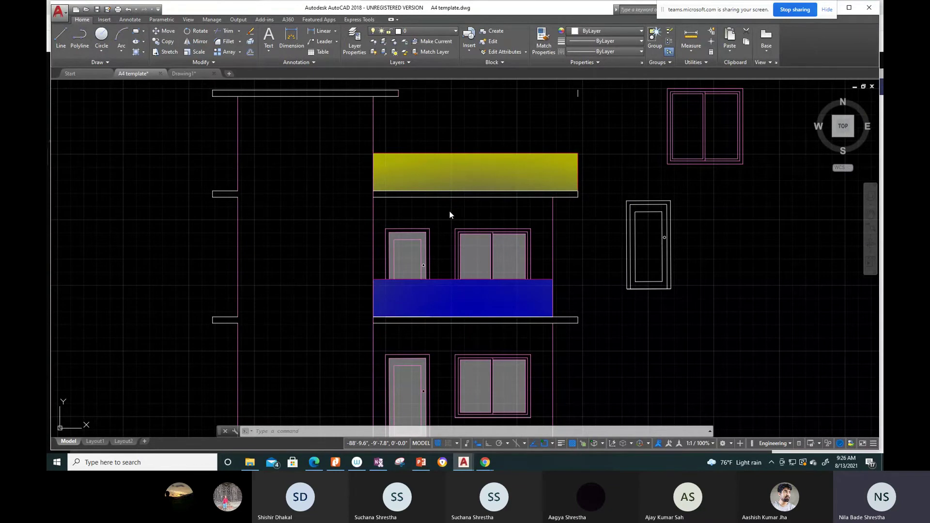
Step: Offset the slab's lower edge line 1.6 units downward, above the upper-floor windows
key("Escape")
type("0")
key("Return")
type("o")
key("Return")
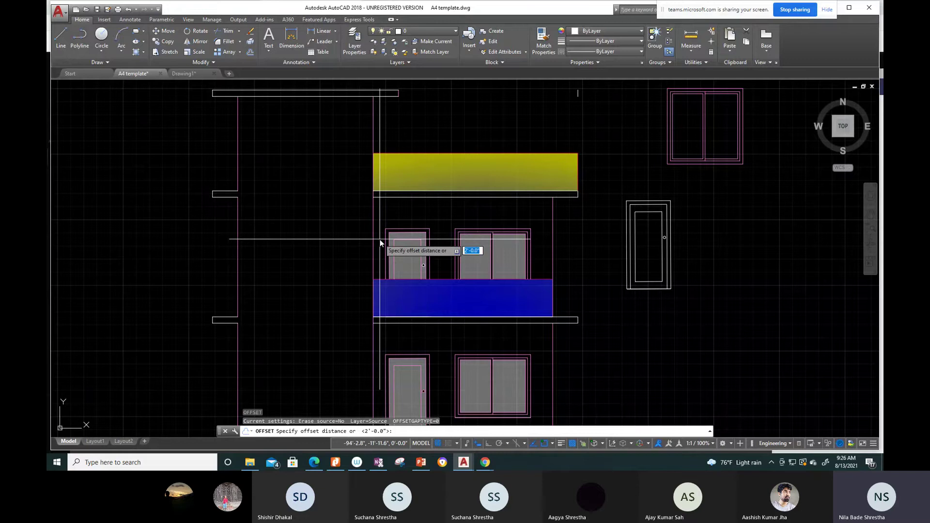
type("1.6")
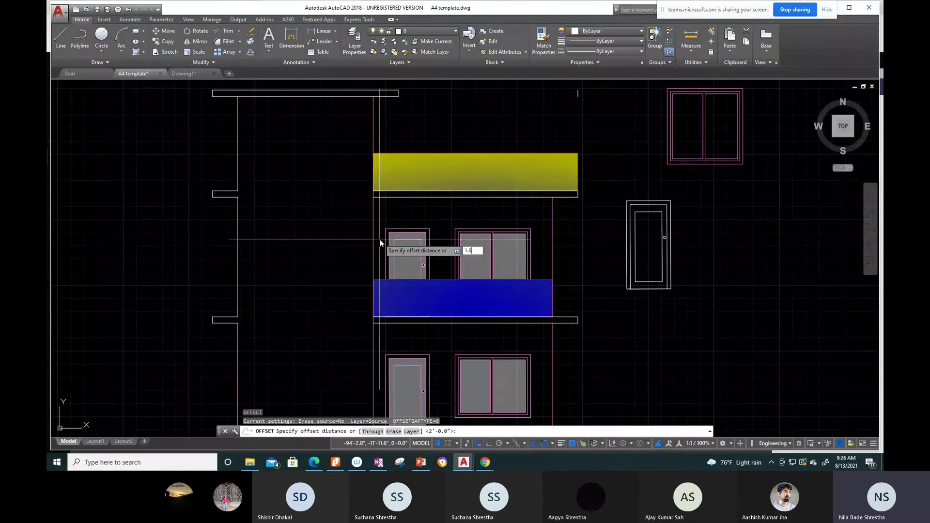
key("Return")
left_click(452, 195)
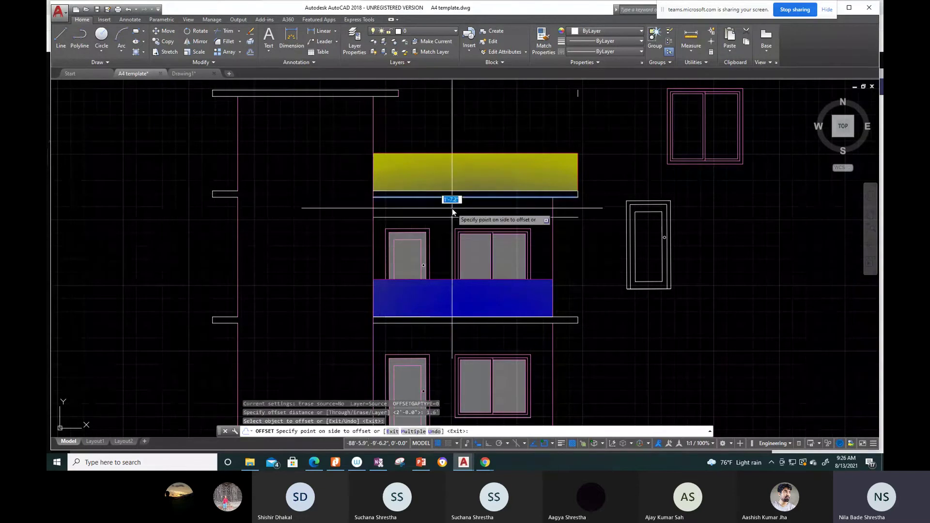
left_click(452, 210)
key("Escape")
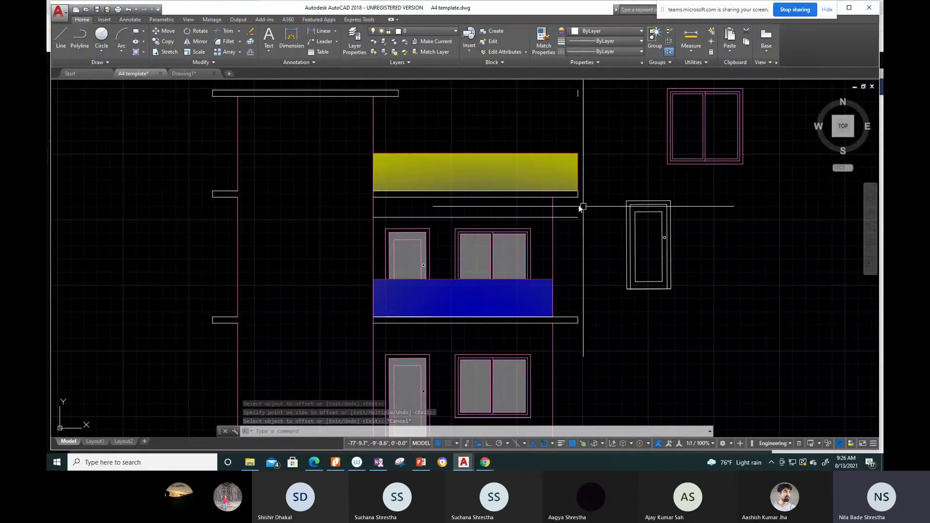
scroll(572, 213, "up", 2)
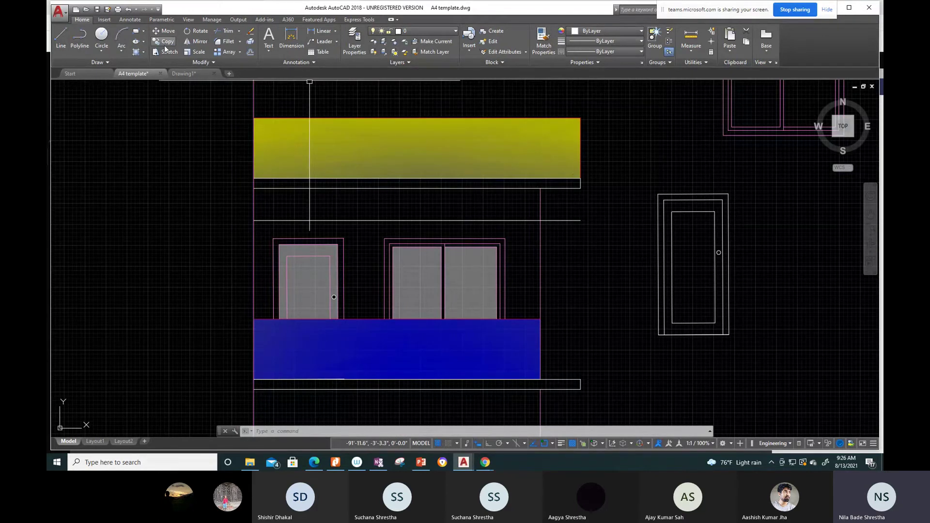
Step: Start an arc at the slab's right end, then cancel the unfinished attempt
left_click(121, 49)
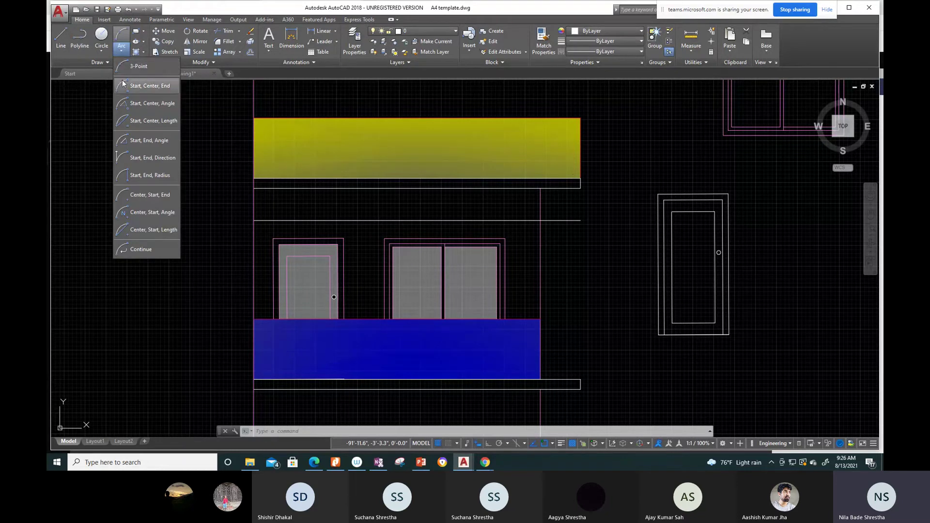
mouse_move(145, 86)
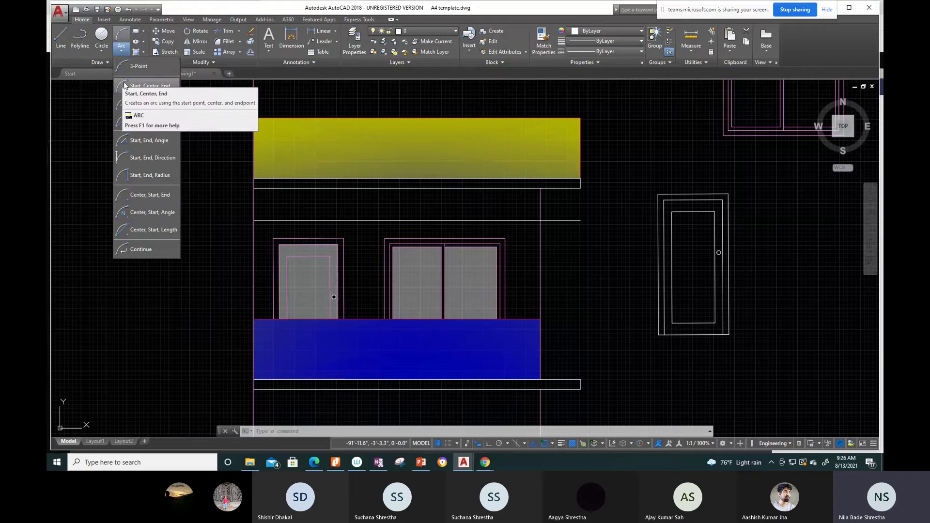
left_click(125, 86)
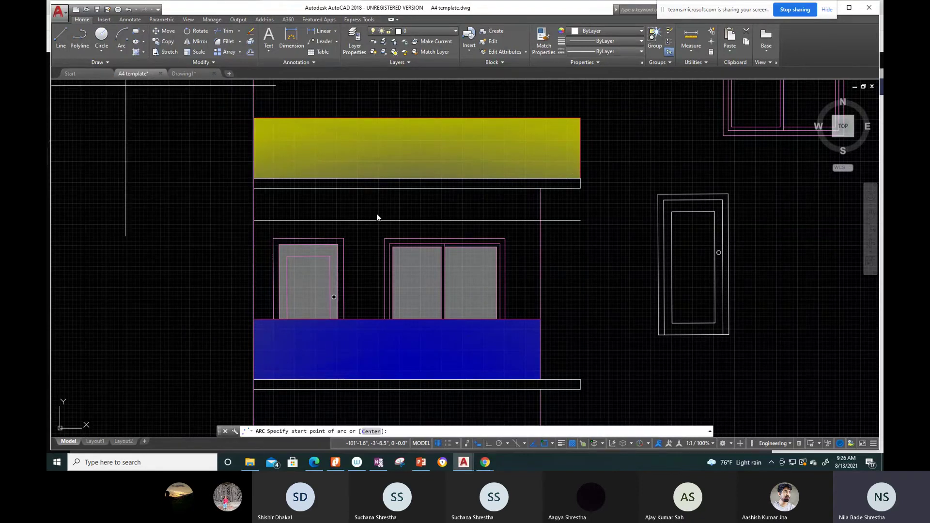
left_click(560, 196)
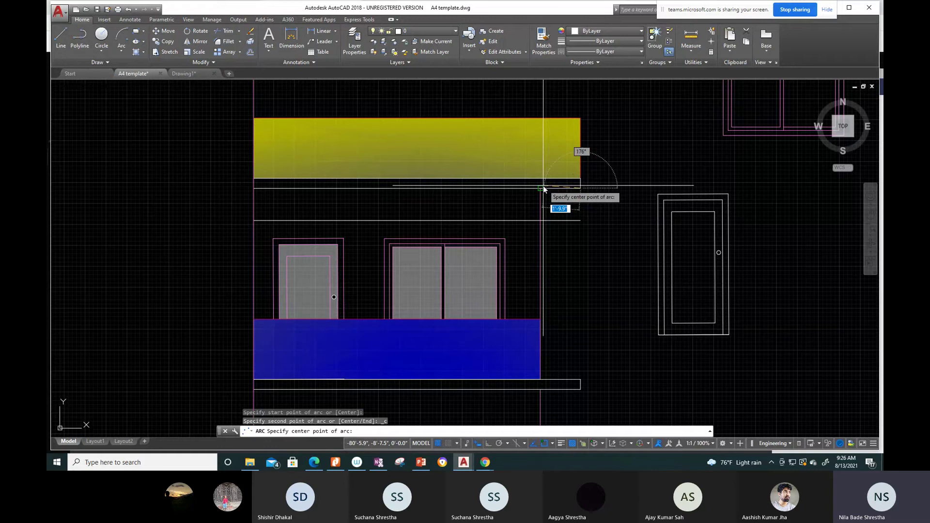
left_click(543, 187)
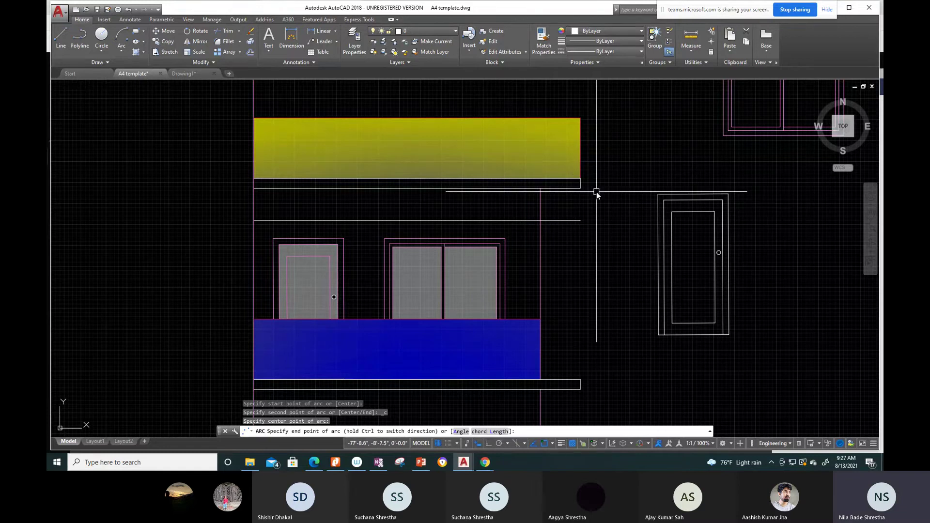
key("Escape")
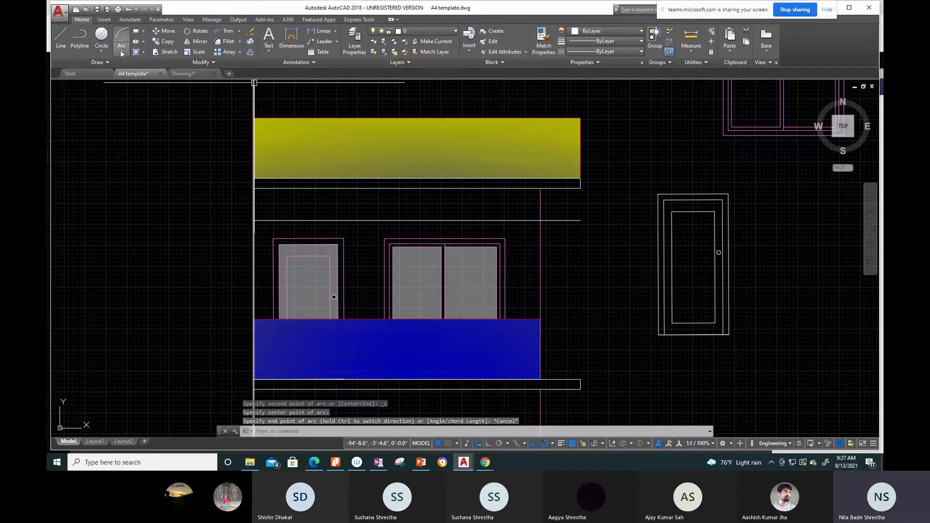
Step: Draw a Start, Center, End arc rounding the right end of the slab band
left_click(121, 52)
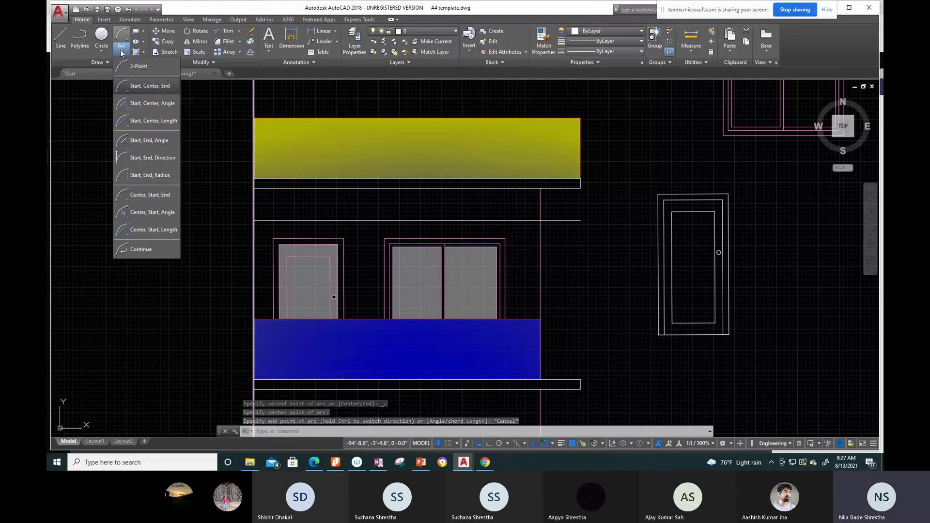
left_click(145, 86)
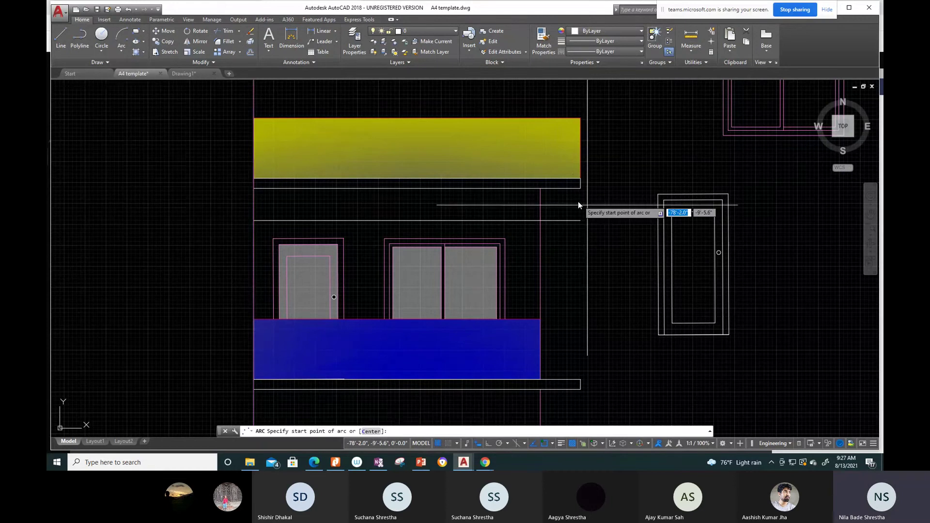
left_click(540, 221)
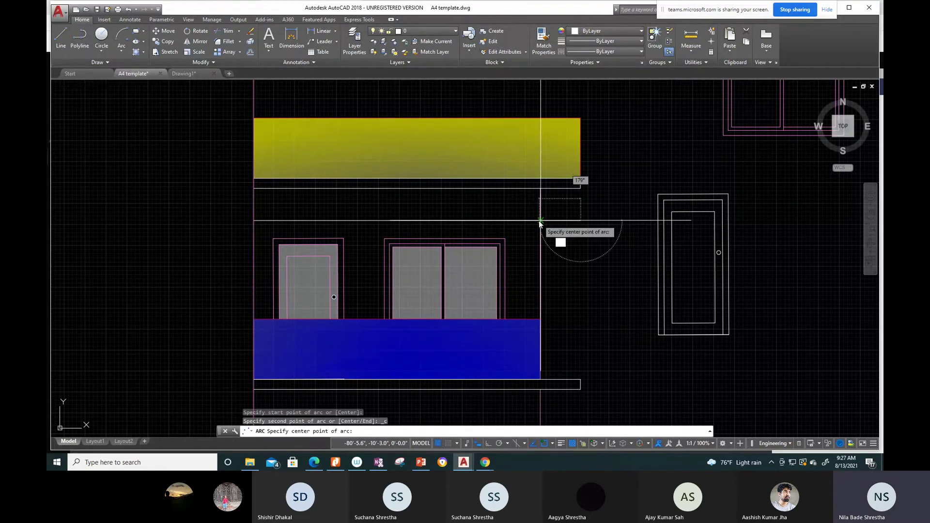
left_click(541, 221)
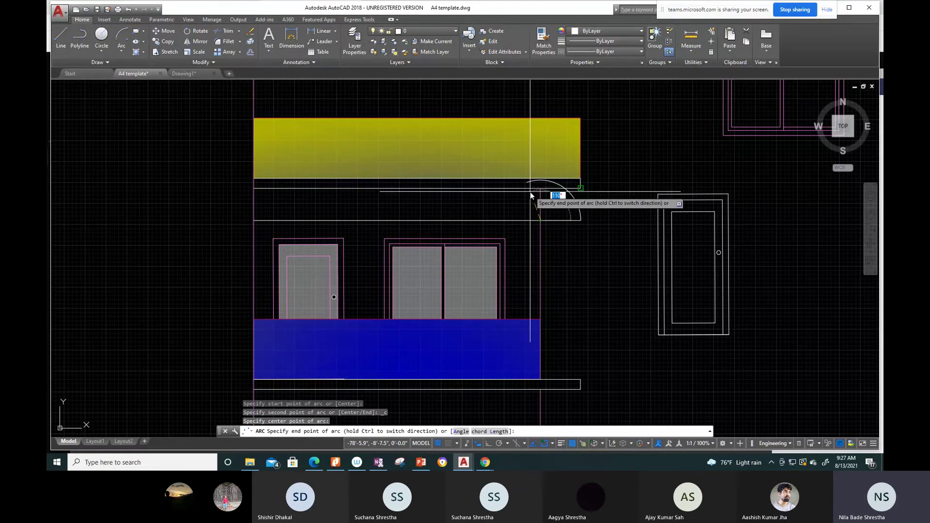
left_click(530, 192)
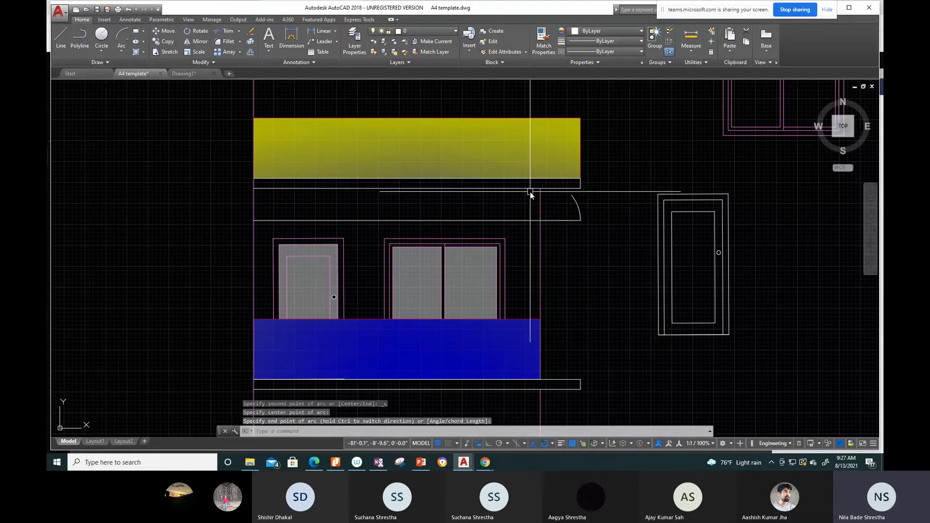
key("Escape")
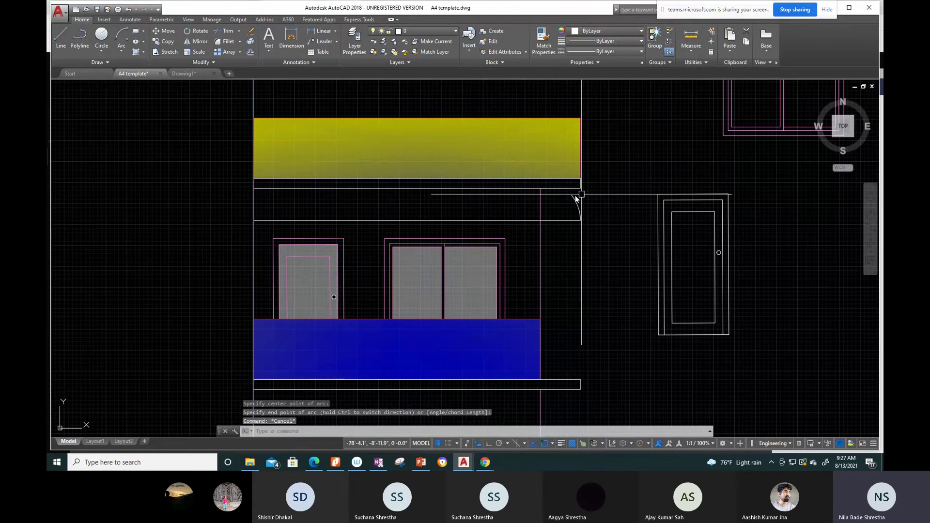
Step: Try extending the new end arc with EXTEND, cancelling each attempt
type("EX")
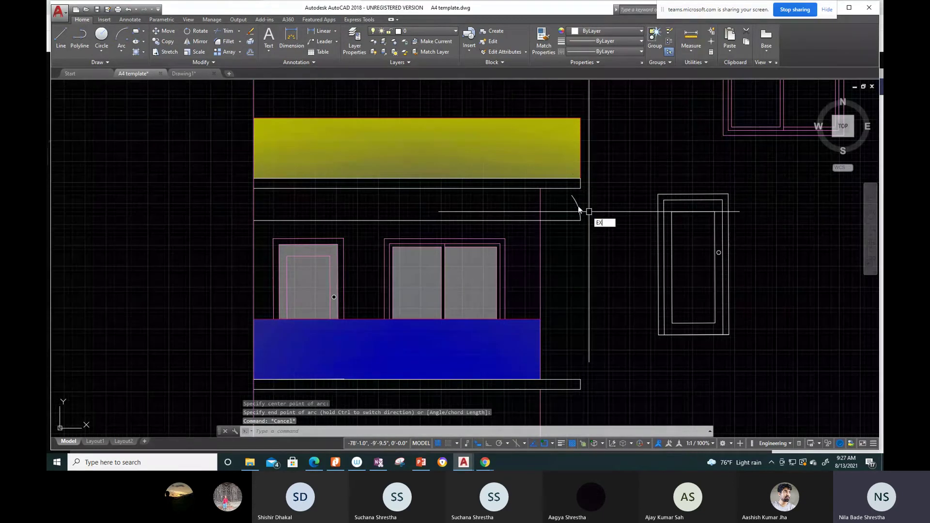
key("Return")
key("Return")
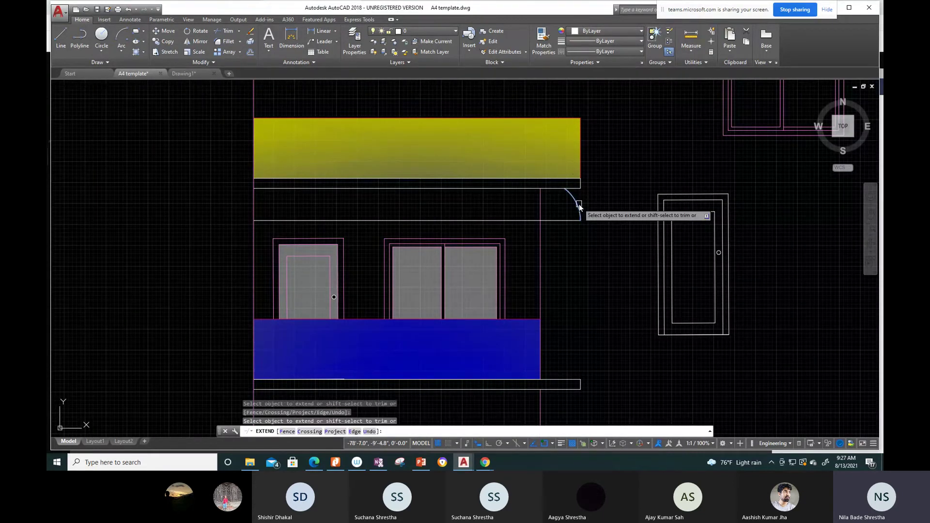
left_click(580, 204)
key("Escape")
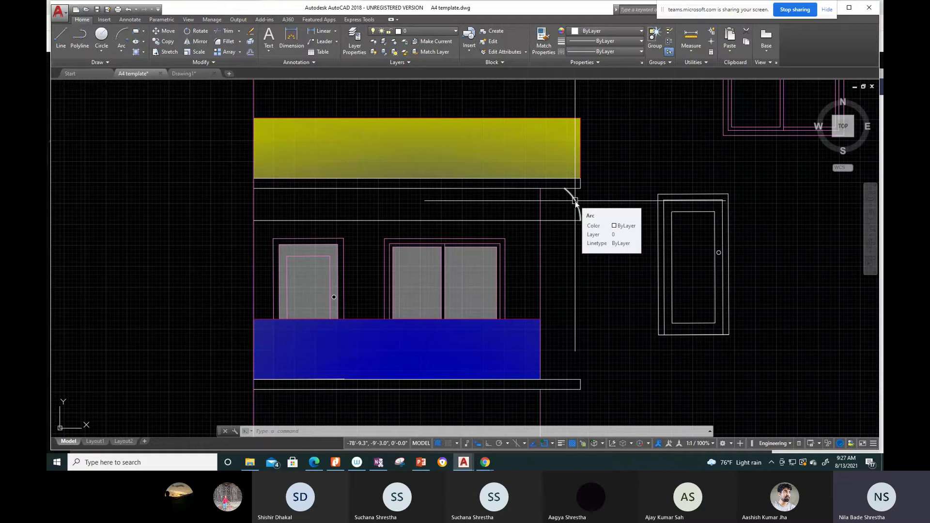
left_click(575, 202)
key("Escape")
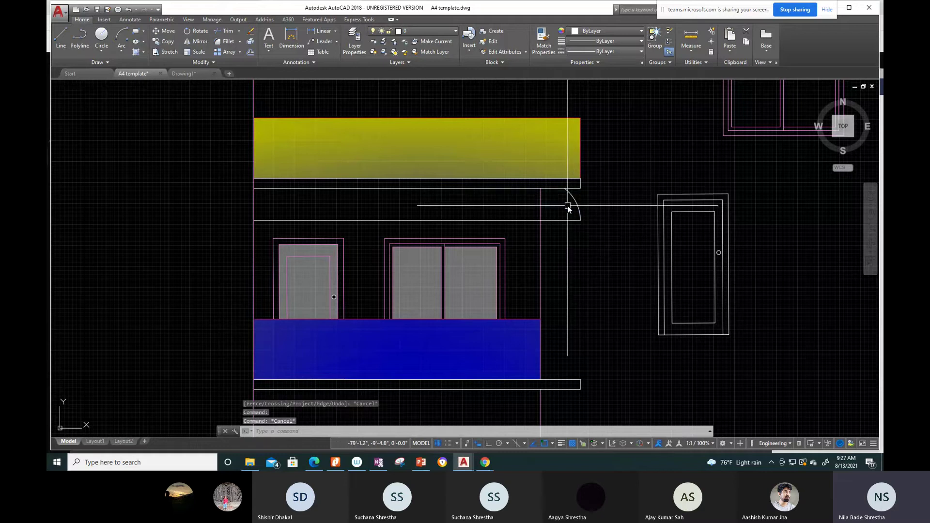
type("ex")
key("Return")
scroll(545, 199, "up", 2)
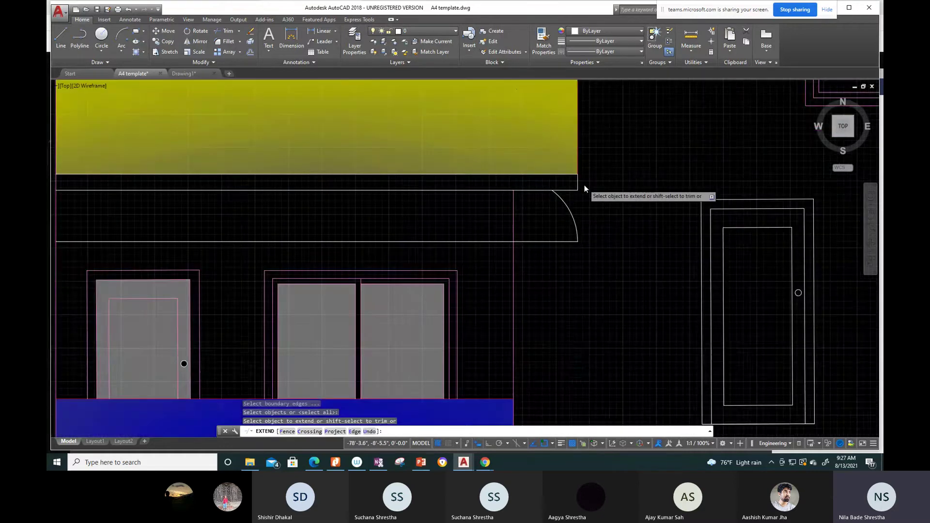
scroll(560, 199, "up", 2)
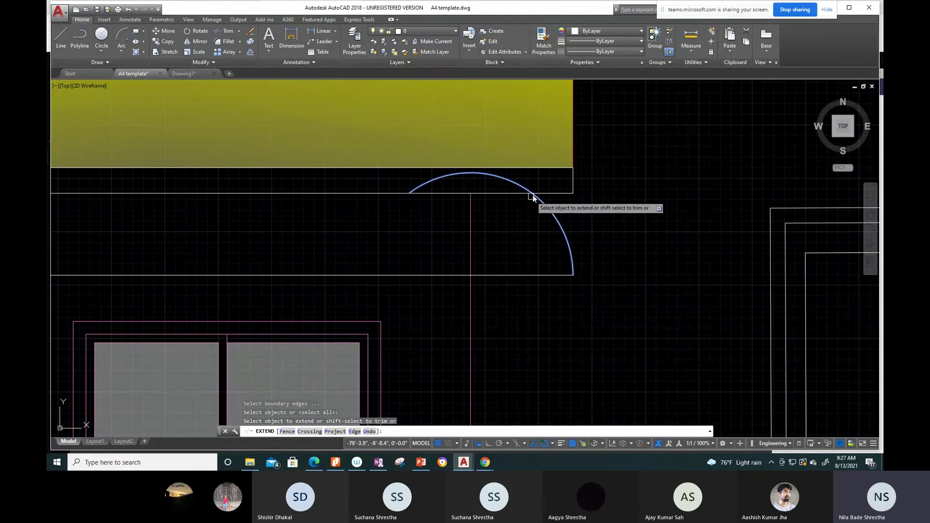
key("Escape")
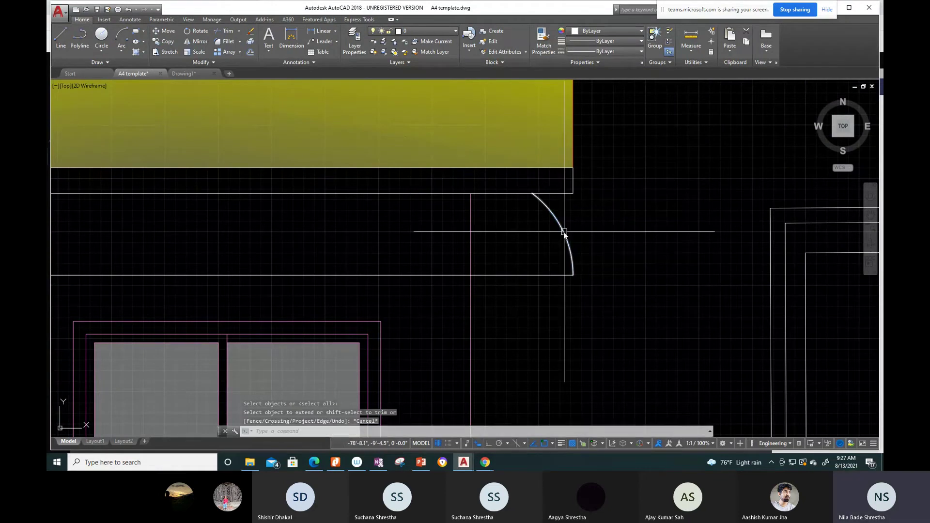
scroll(507, 220, "down", 2)
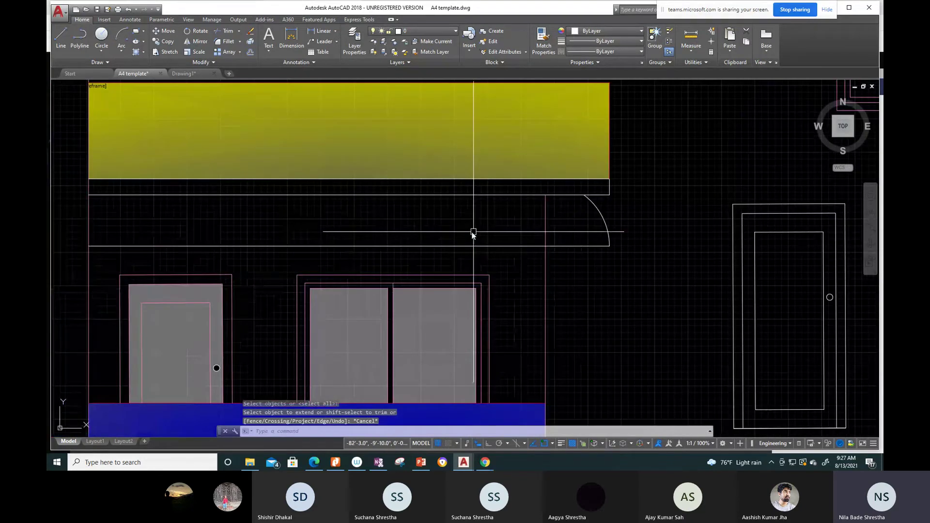
scroll(473, 233, "down", 2)
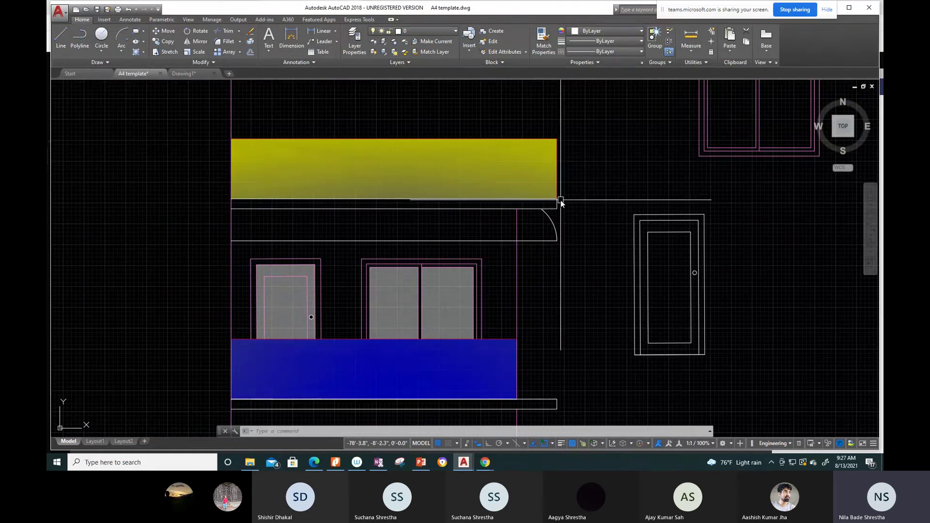
scroll(561, 200, "up", 2)
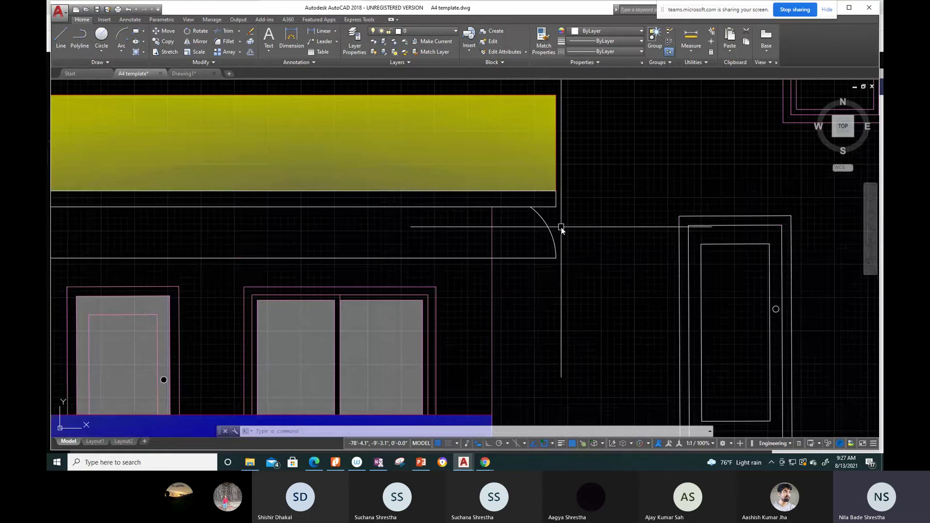
Step: Trim the excess line at the slab end and the lower part of the end arc
type("tr")
key("Return")
key("Return")
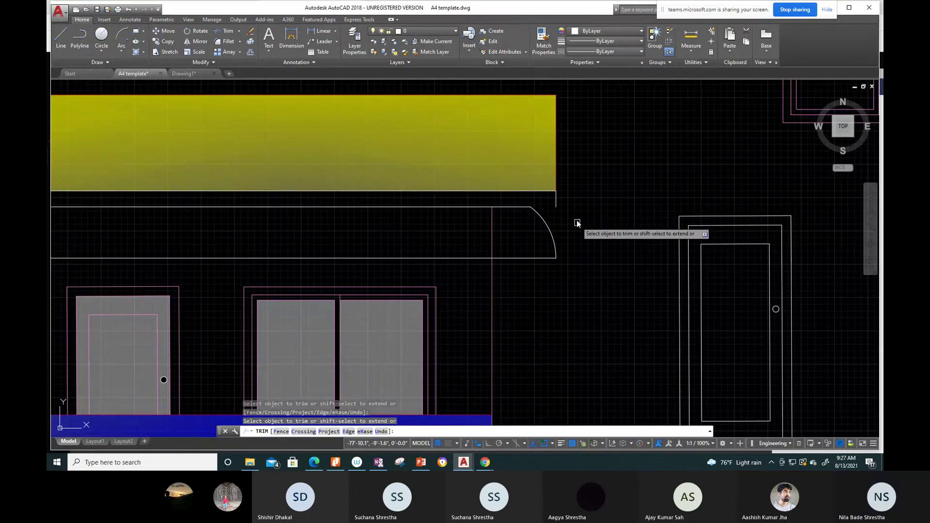
left_click(560, 214)
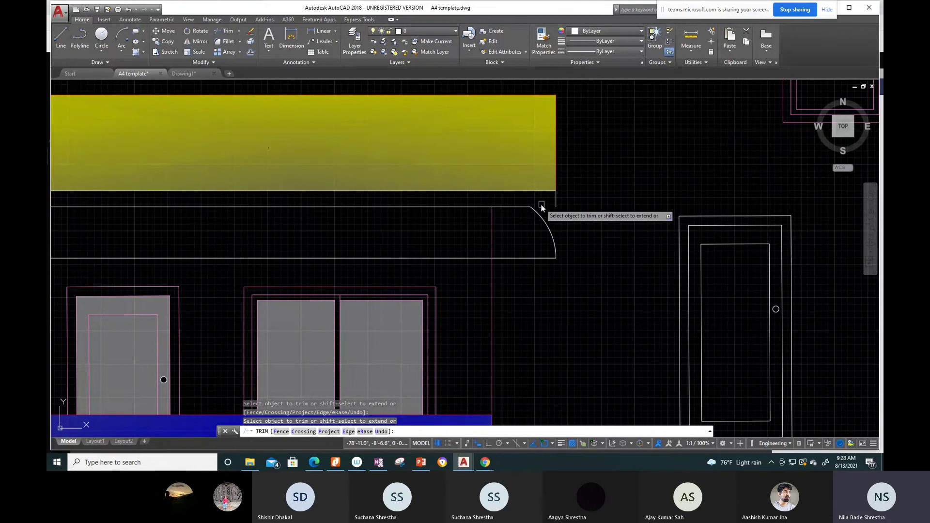
scroll(635, 263, "down", 2)
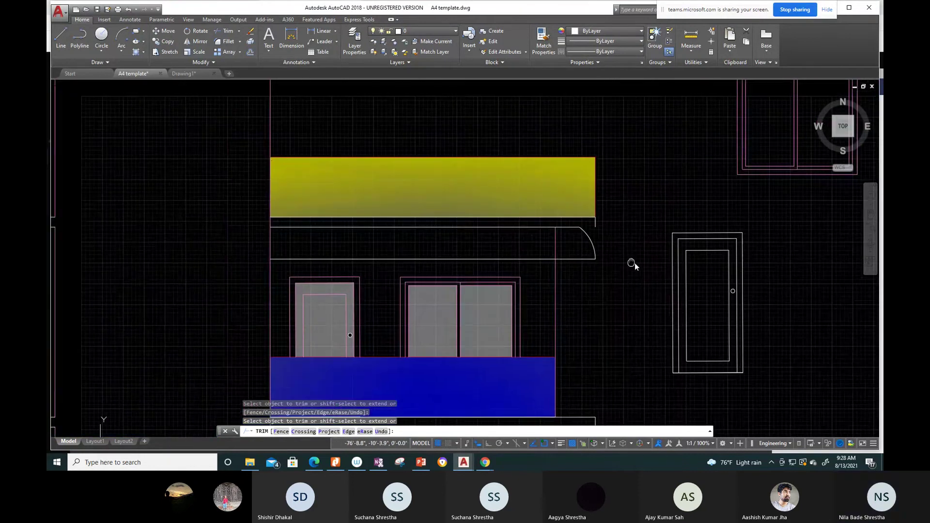
middle_click_drag(632, 263, 638, 266)
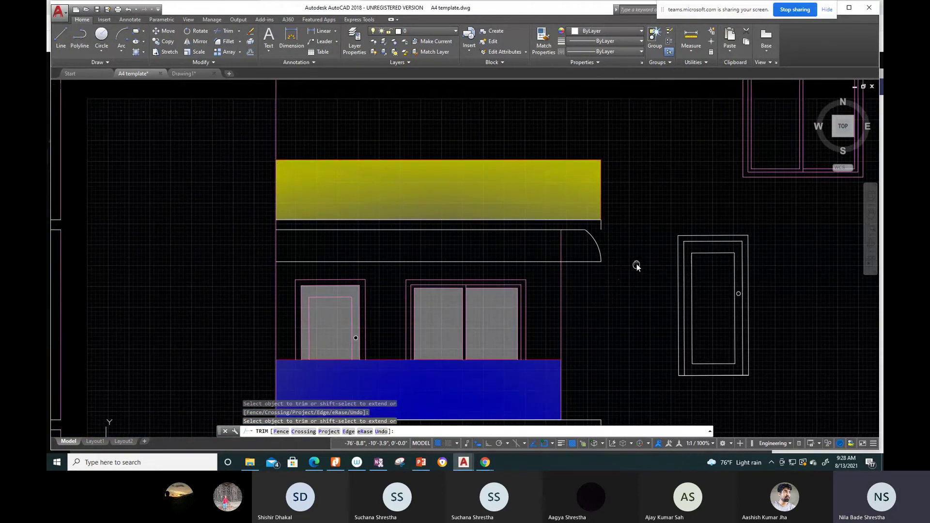
scroll(465, 281, "down", 4)
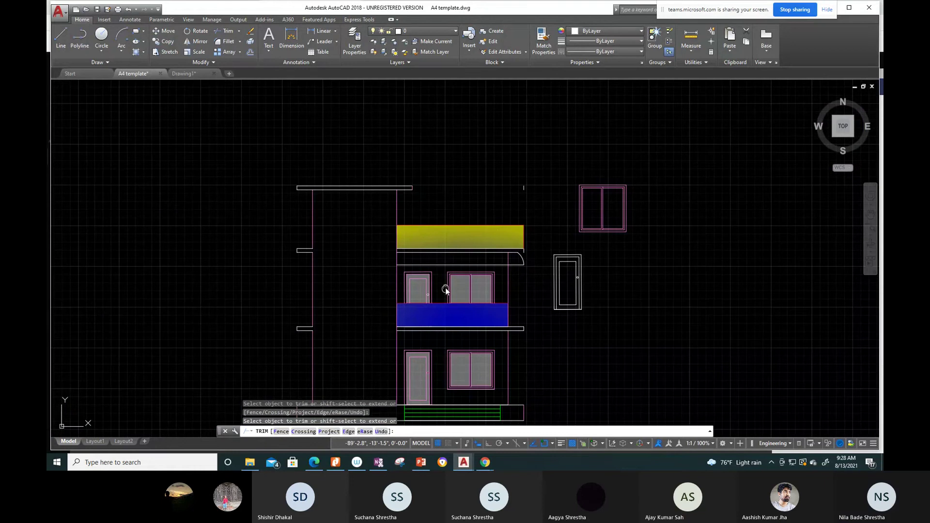
scroll(522, 264, "up", 2)
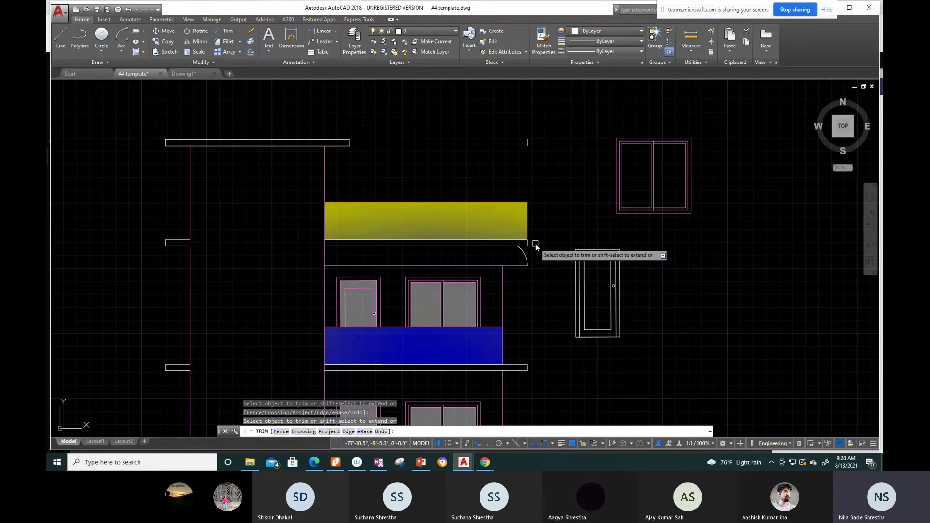
left_click(525, 255)
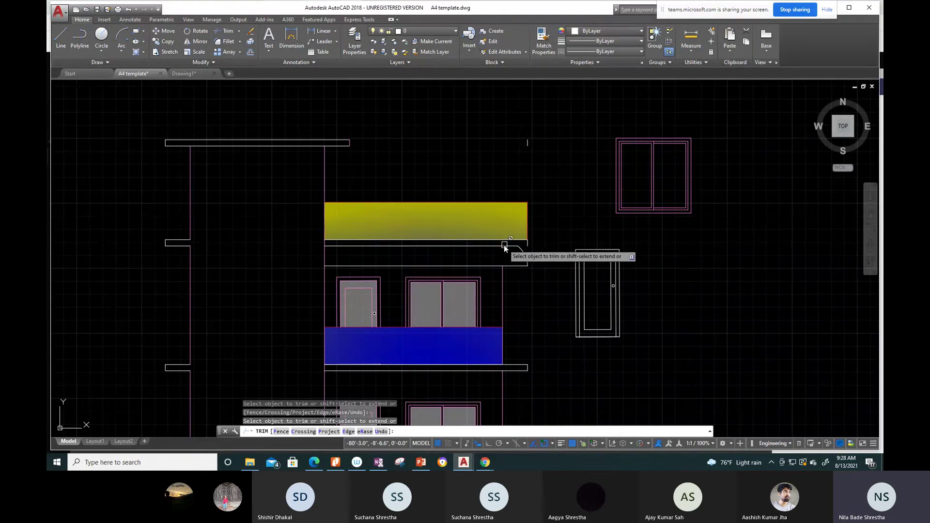
left_click(499, 249)
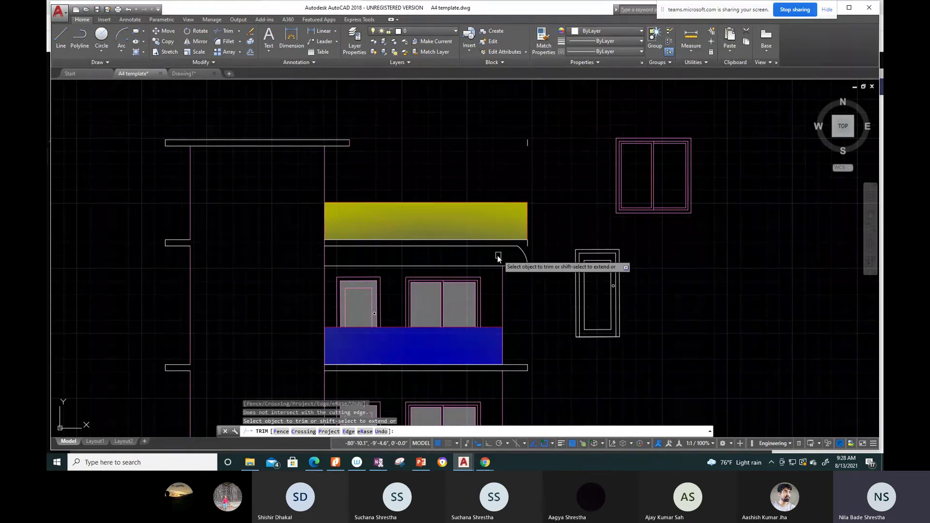
key("Escape")
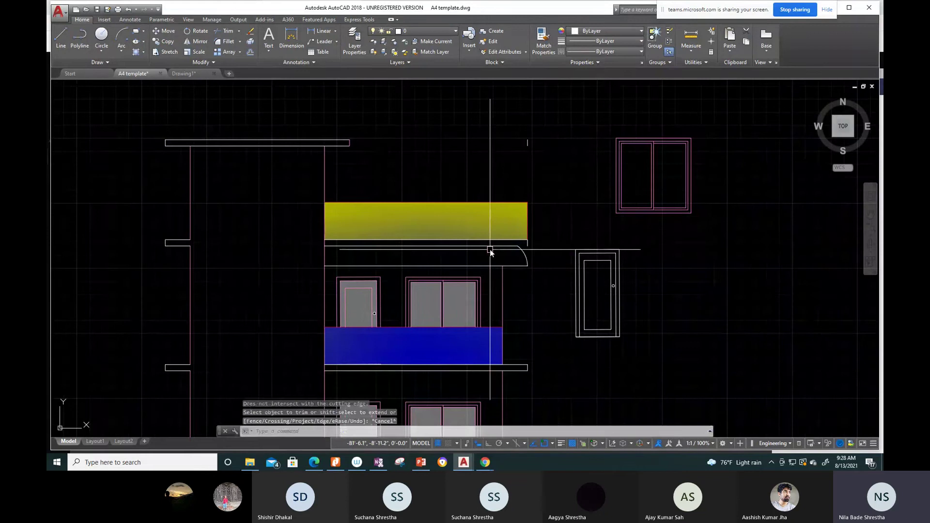
Step: Delete the canopy's extra top line near the curved slab end
left_click(506, 247)
key("Delete")
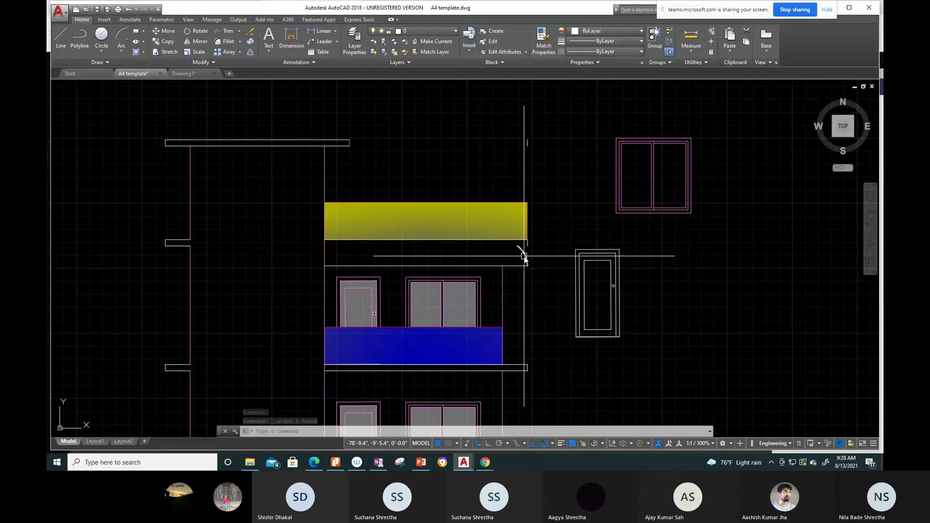
scroll(524, 257, "up", 4)
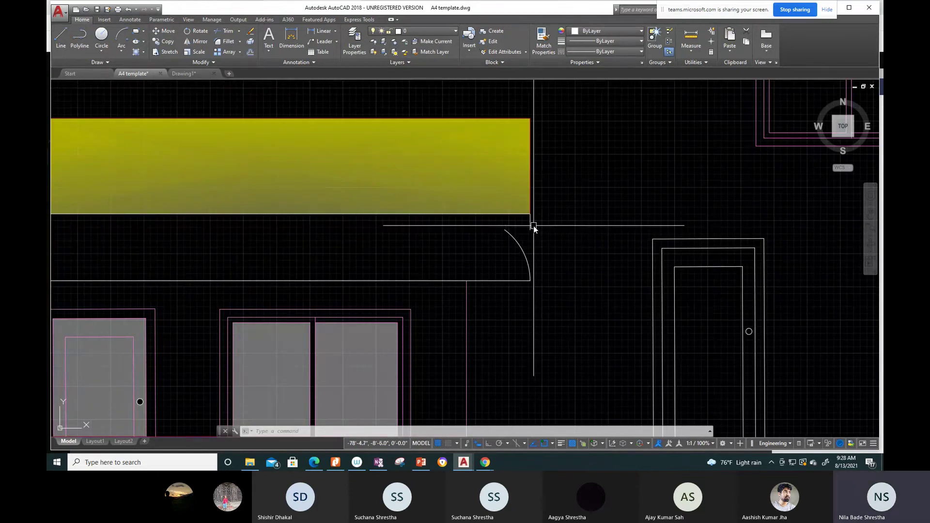
scroll(529, 228, "down", 4)
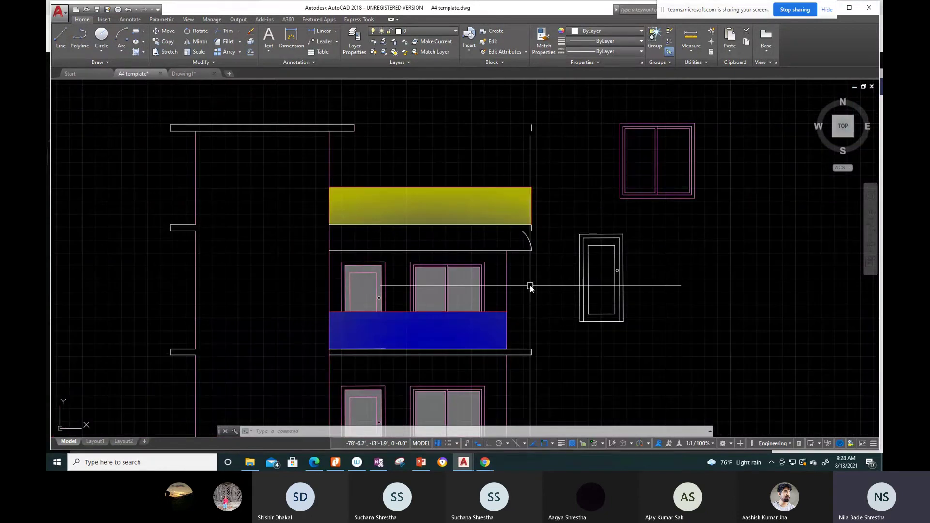
key("Escape")
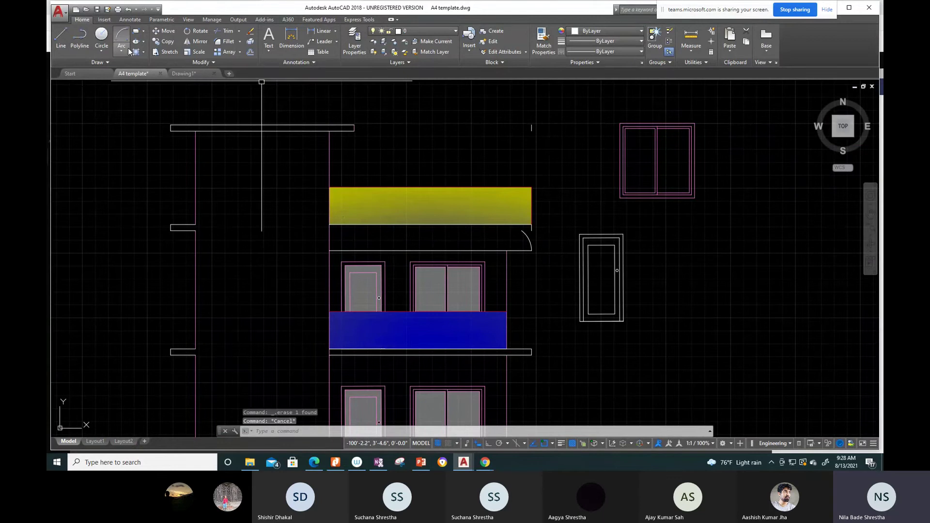
Step: Draw a Start, Center, End arc from the slab corner up to the yellow band's corner
left_click(121, 51)
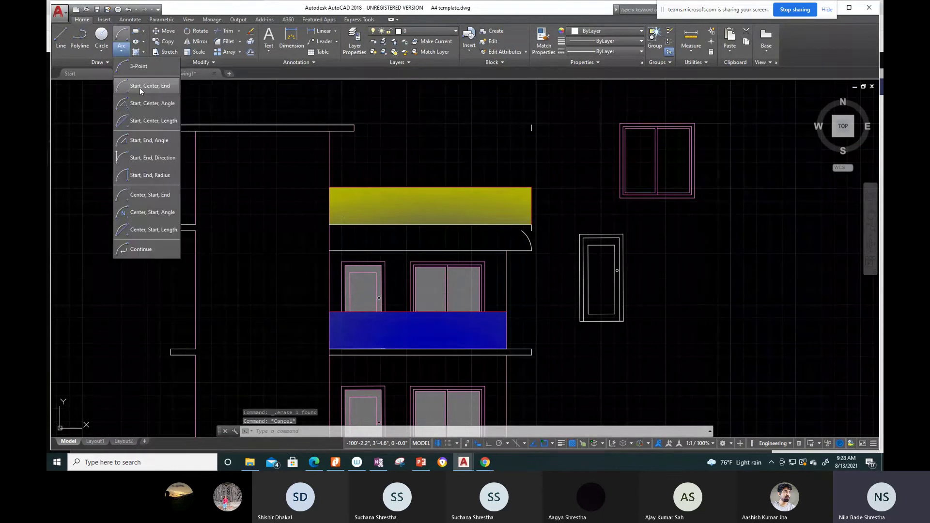
left_click(139, 88)
scroll(499, 268, "up", 4)
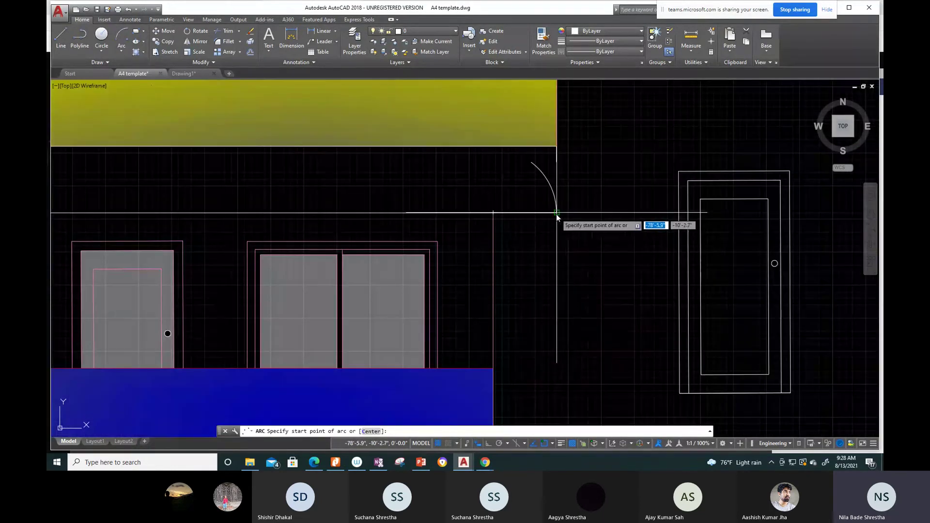
left_click(556, 214)
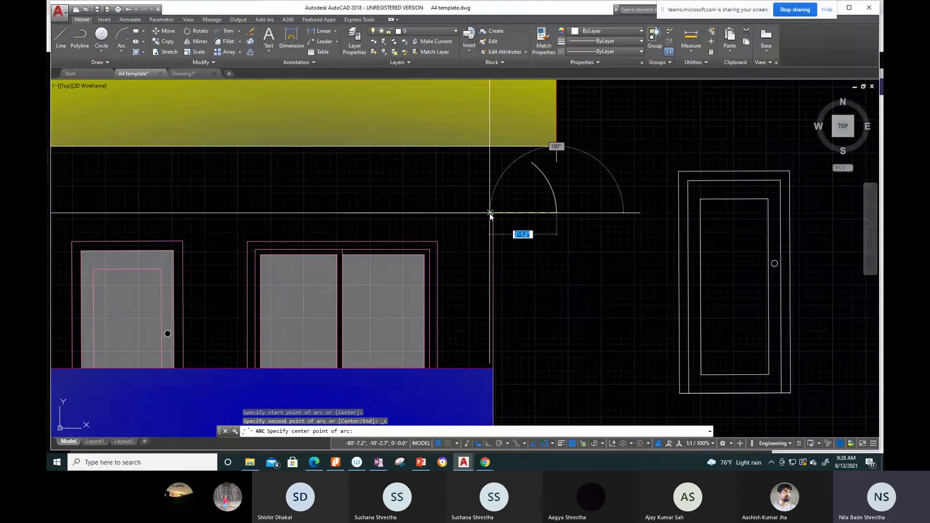
left_click(490, 213)
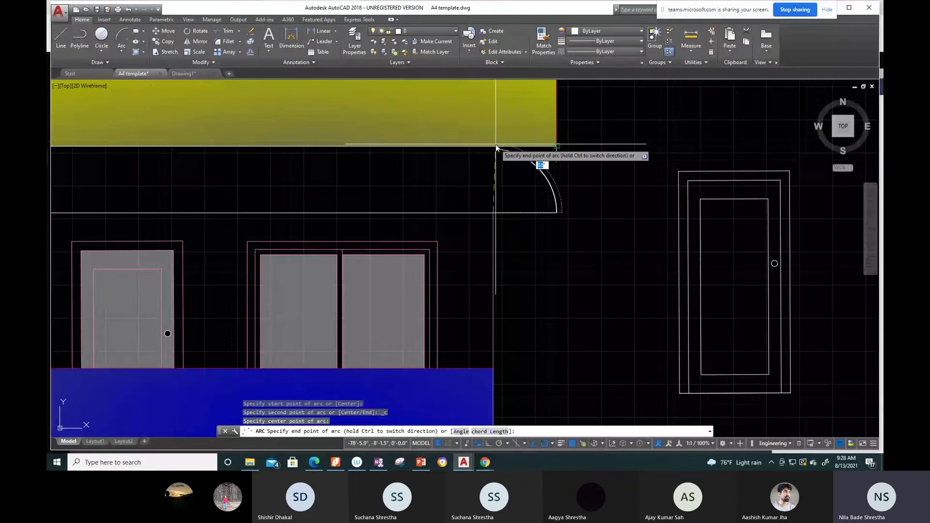
left_click(556, 146)
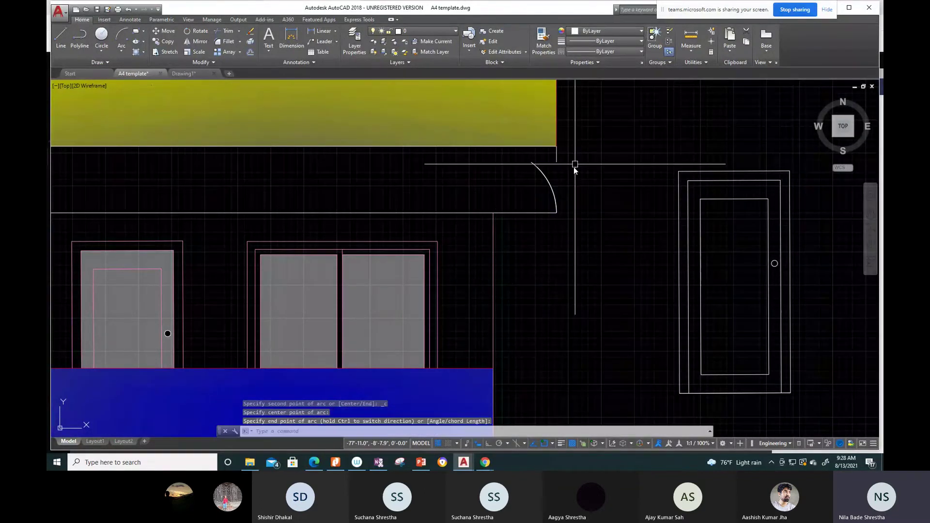
key("Escape")
Step: Delete both arcs at the slab's right end and bring up the arc methods list
left_click(552, 192)
key("Delete")
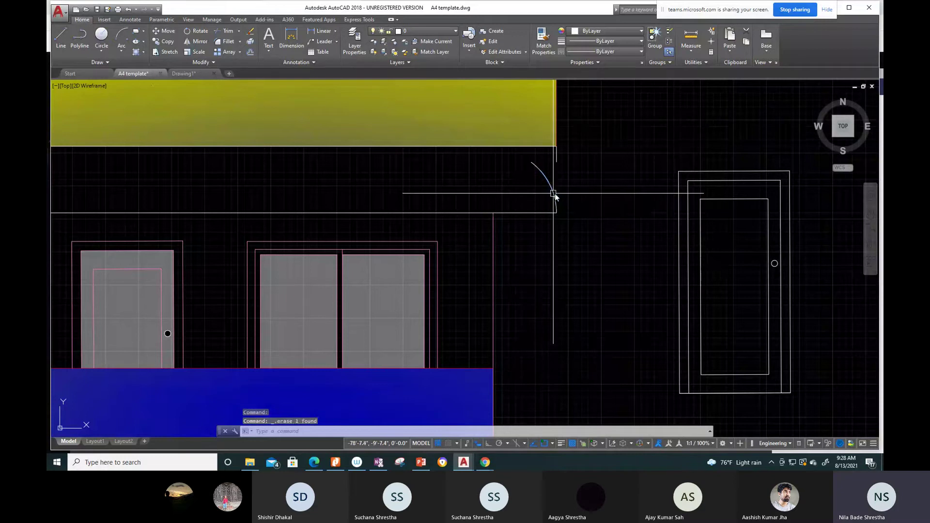
key("Delete")
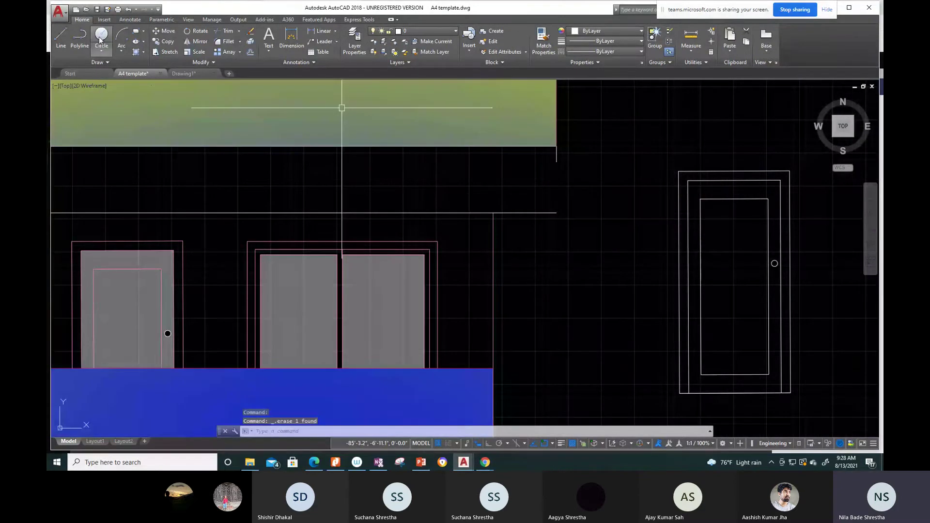
left_click(122, 48)
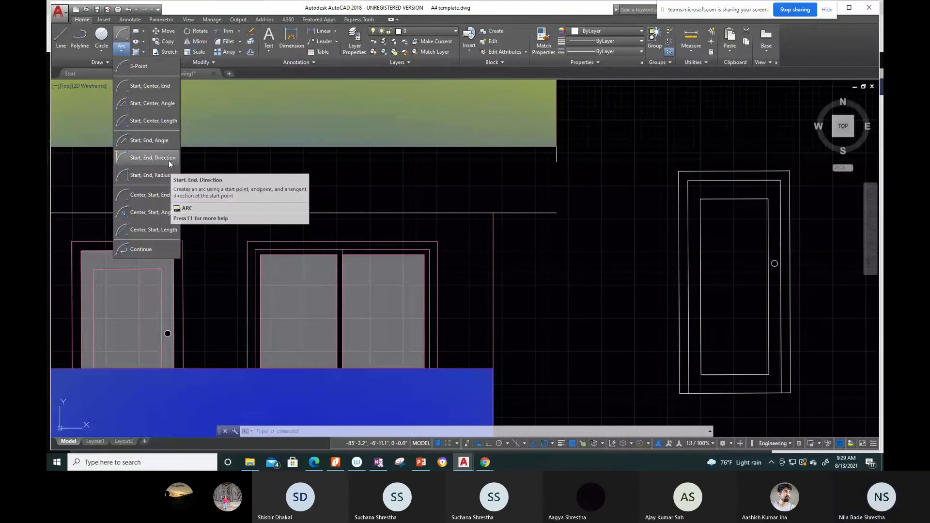
left_click(161, 176)
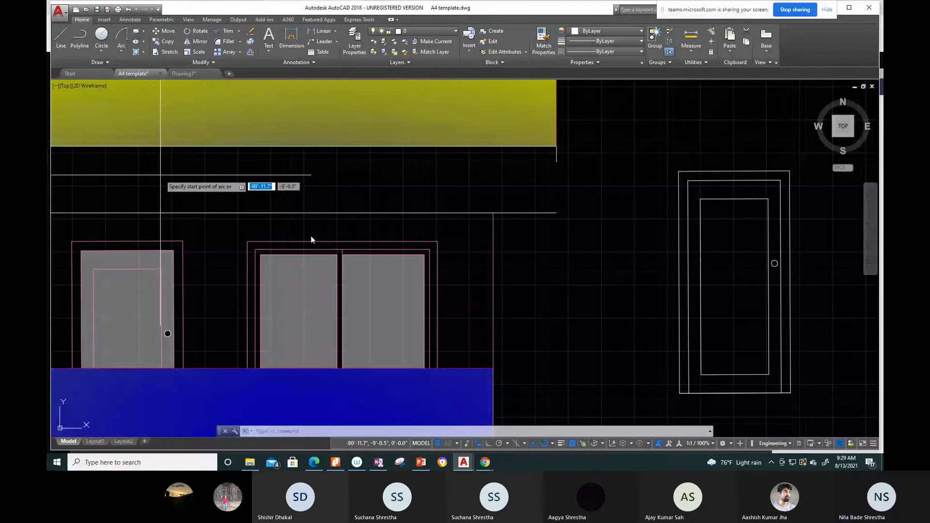
left_click(564, 225)
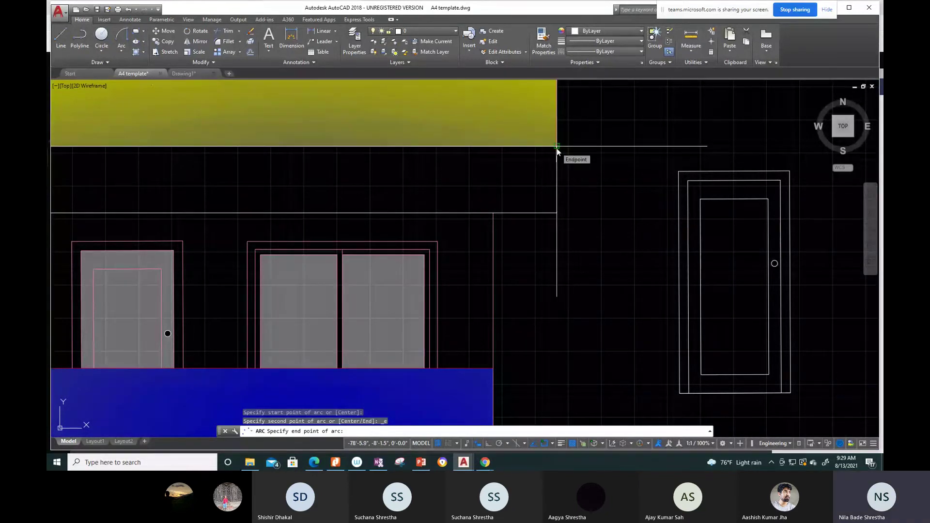
left_click(557, 146)
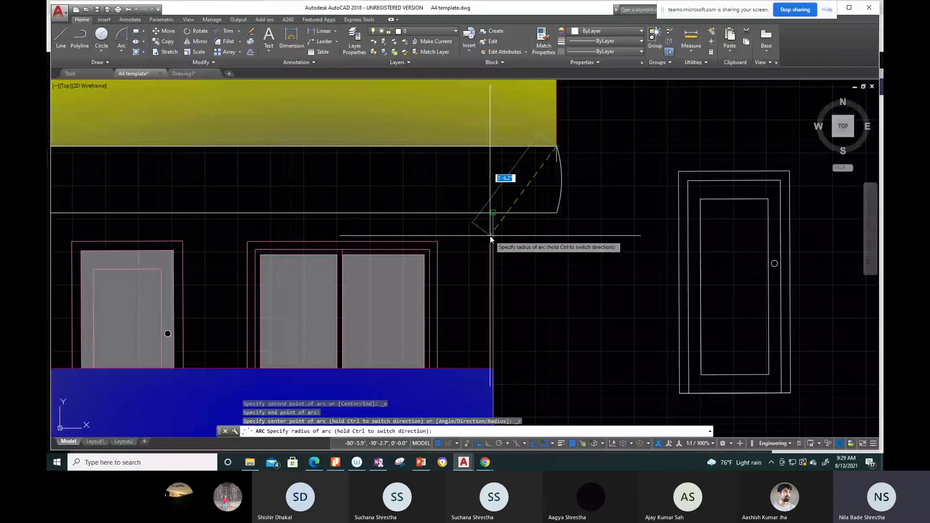
key("Escape")
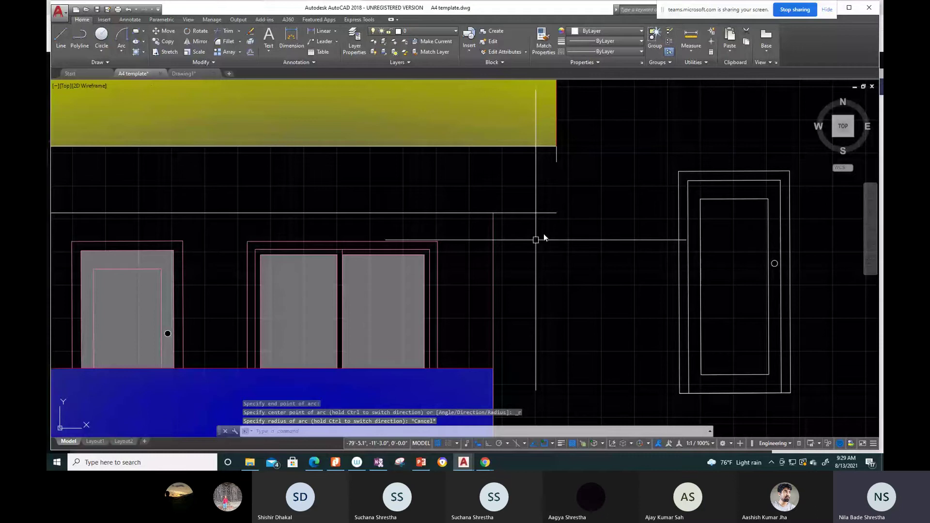
middle_click_drag(544, 234, 543, 252)
type("l")
key("Return")
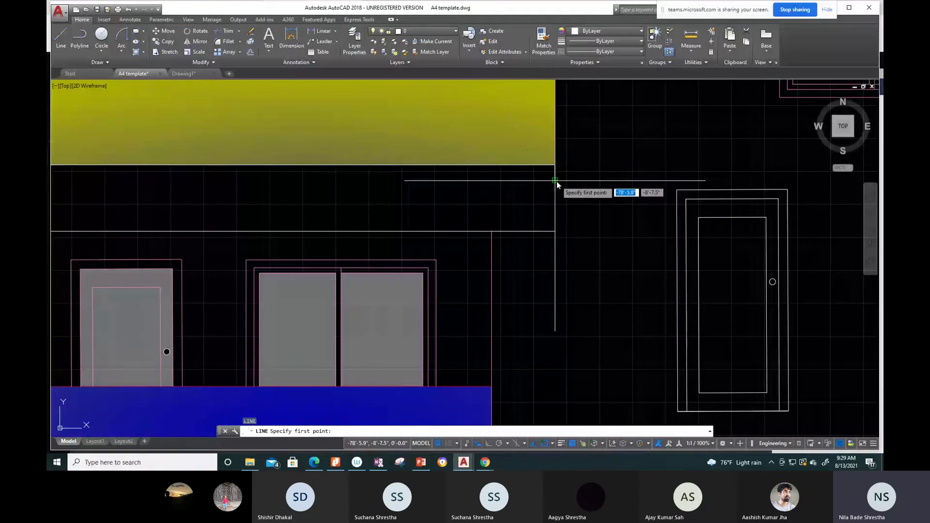
Step: Offset the yellow parapet band's bottom edge 6 inches downward to form the slab line
key("Escape")
middle_click_drag(53, 202, 187, 193)
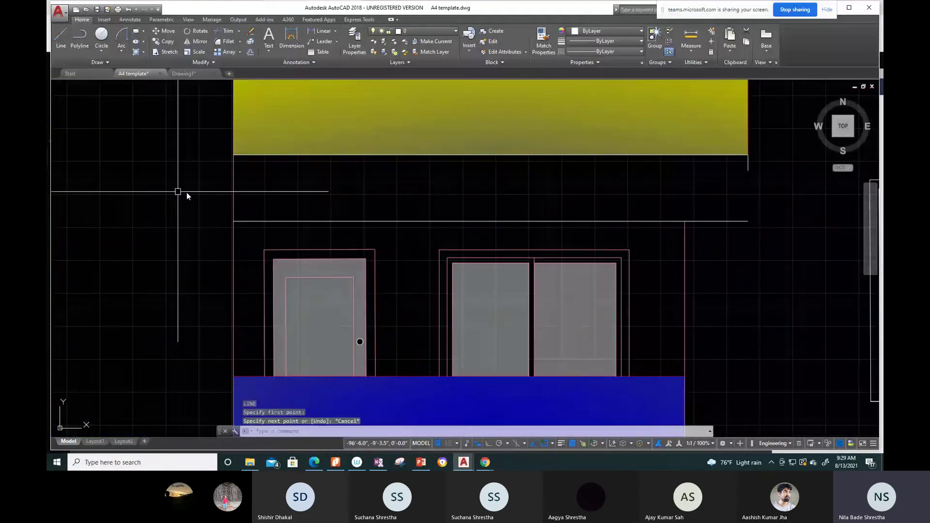
type("o")
key("Return")
type("6")
key("Return")
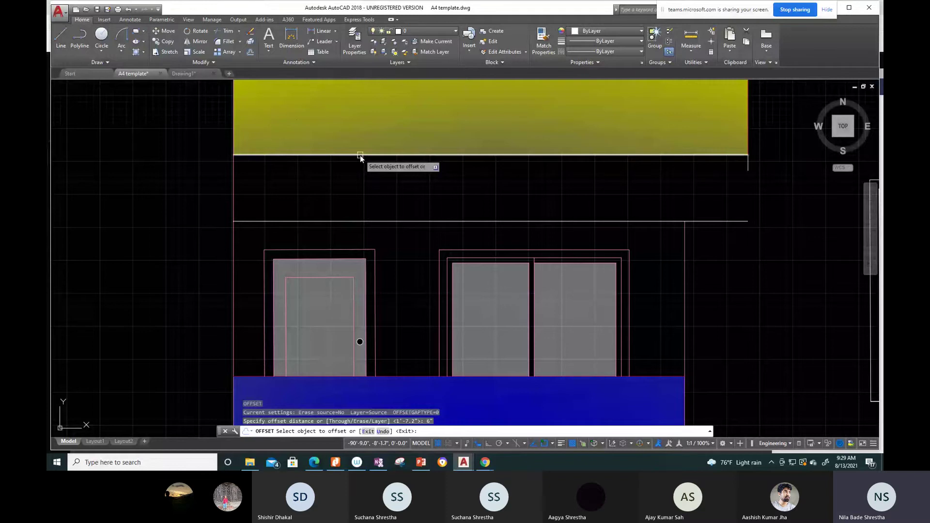
left_click(360, 155)
left_click(360, 194)
key("Escape")
middle_click_drag(360, 194, 306, 194)
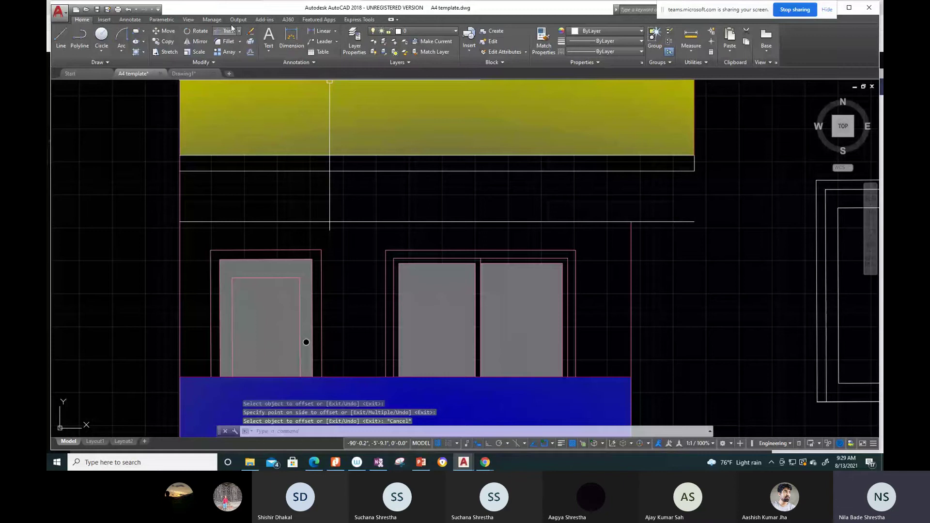
type("a")
key("Return")
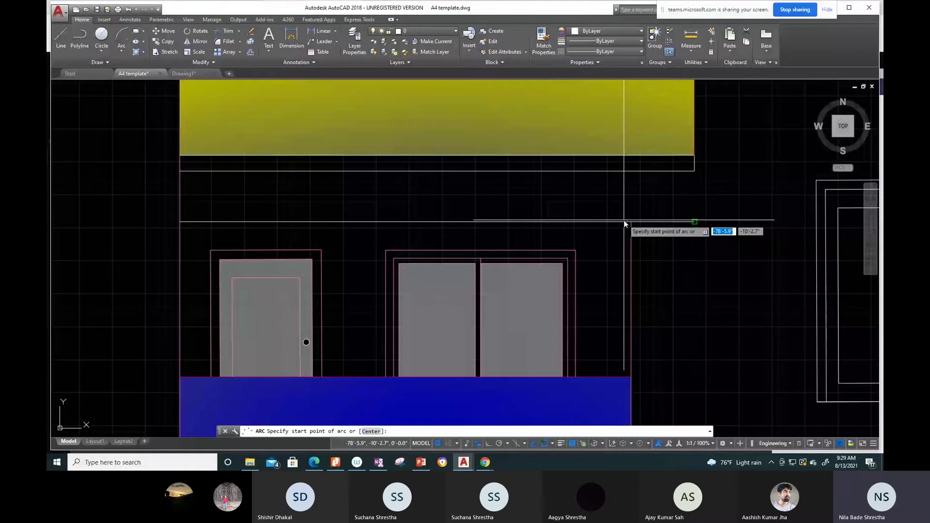
Step: Draw a start-center-end arc rounding the slab's right end about its corner
left_click(624, 224)
left_click(120, 54)
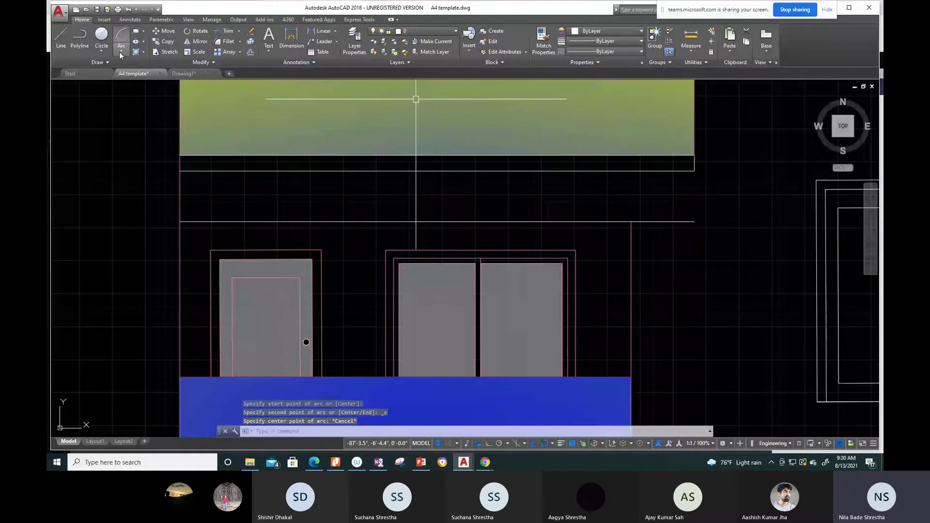
left_click(694, 221)
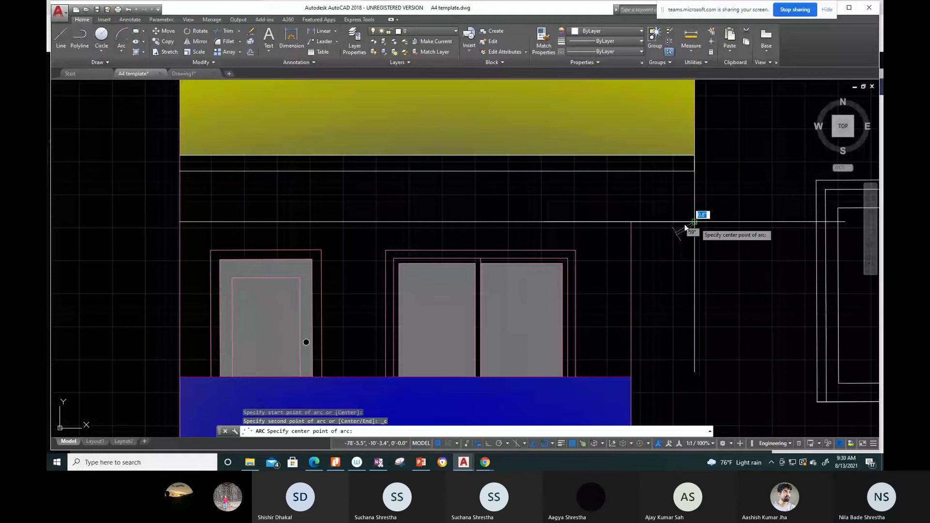
left_click(631, 222)
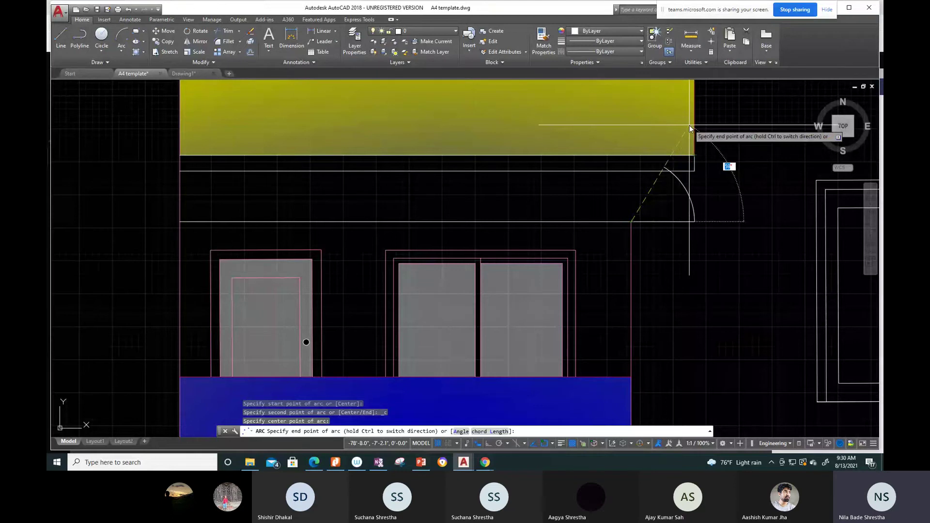
key("Escape")
Step: Start and cancel TRIM, then zoom and pan to recentre the elevation
scroll(676, 191, "up", 4)
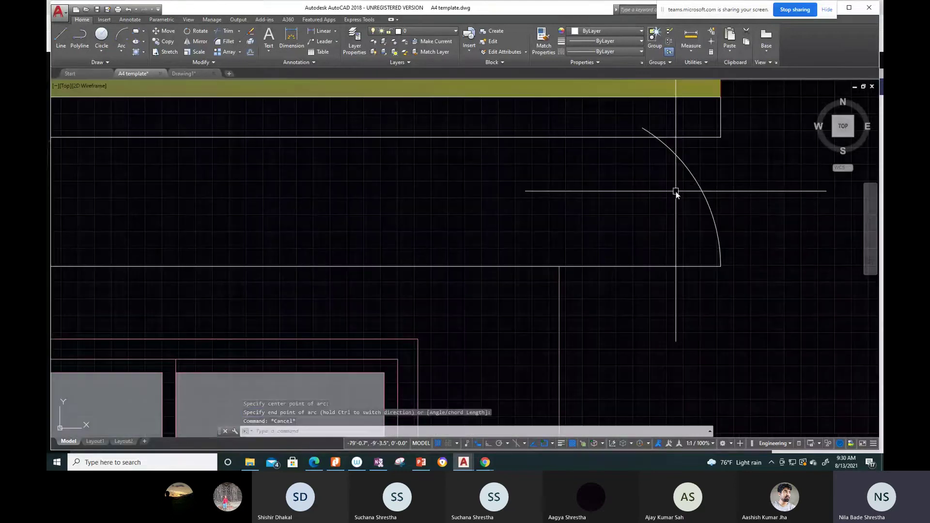
type("tr")
key("Return")
key("Escape")
scroll(650, 230, "down", 5)
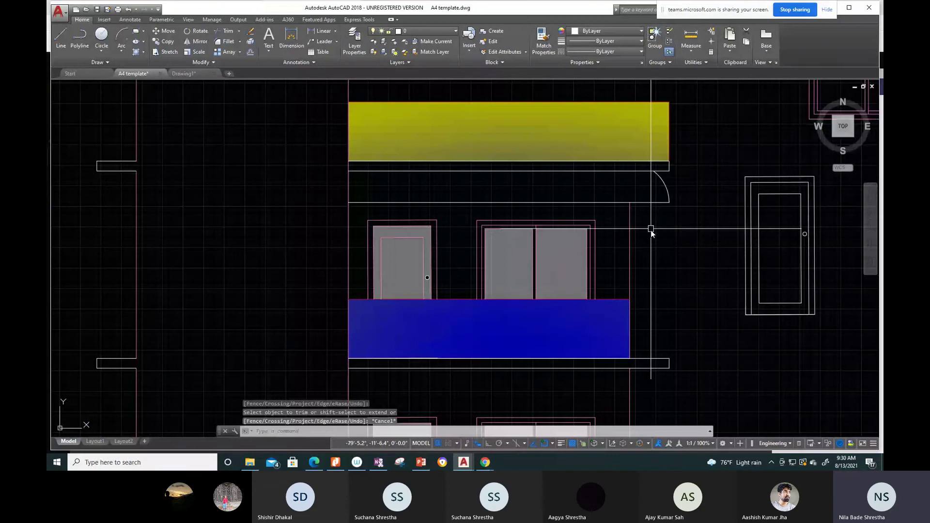
middle_click_drag(717, 223, 756, 234)
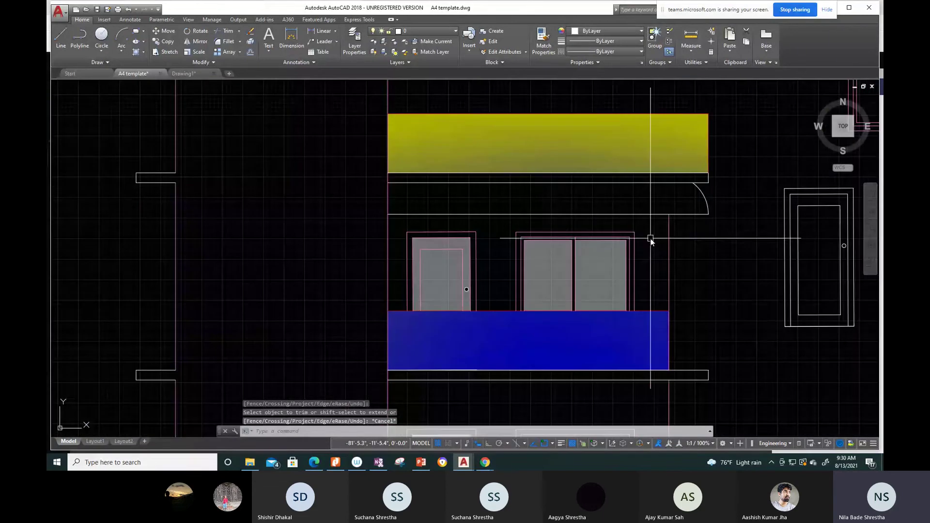
scroll(649, 235, "down", 4)
middle_click_drag(647, 231, 719, 233)
scroll(625, 159, "up", 2)
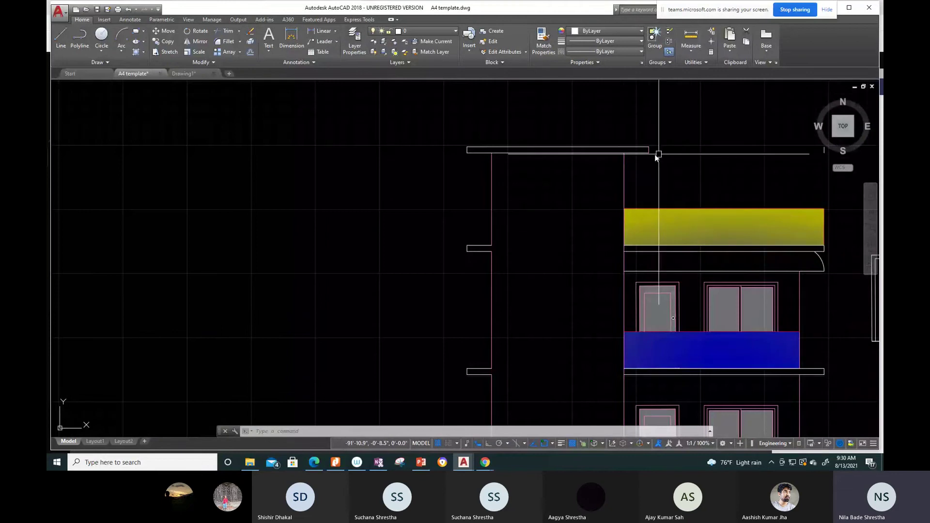
mouse_move(564, 207)
middle_mouse_down()
mouse_move(505, 198)
mouse_move(495, 108)
middle_mouse_up()
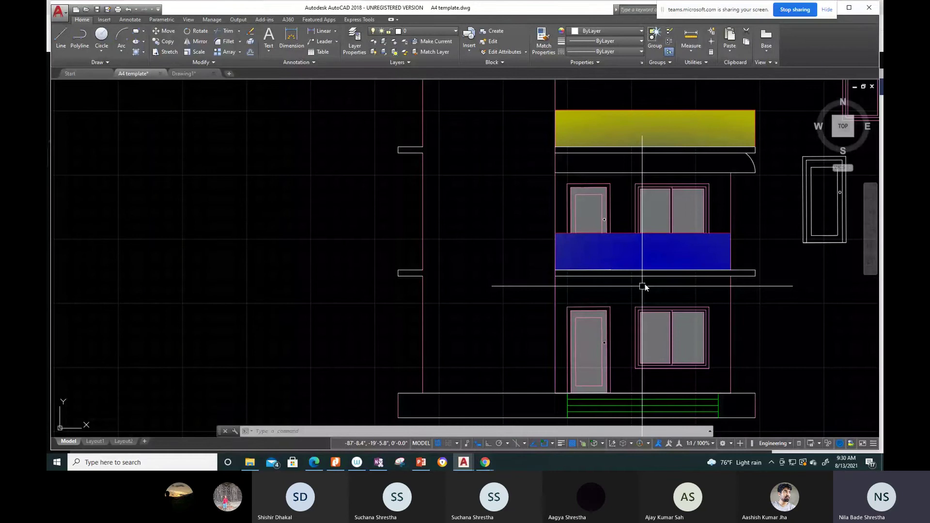
Step: Offset the lower floor slab's bottom line 1.6 downward
key("Escape")
key("Escape")
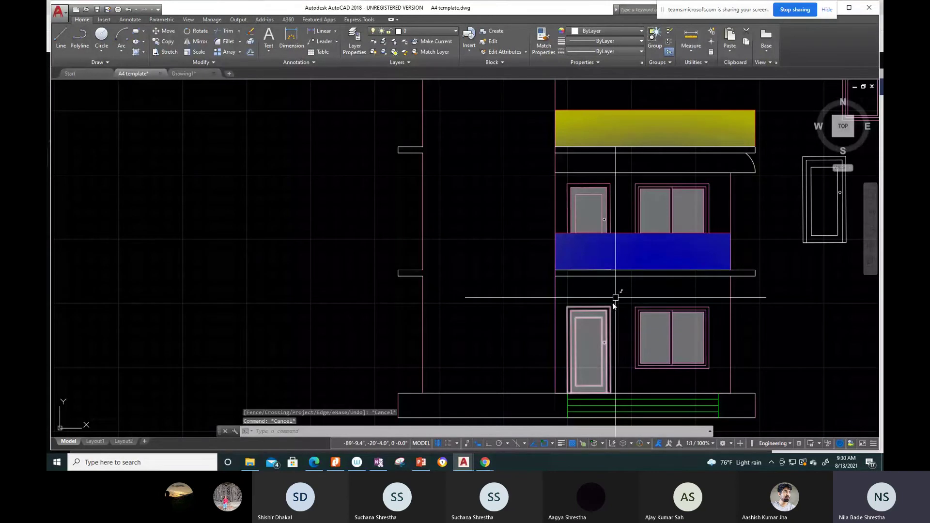
type("o")
key("Return")
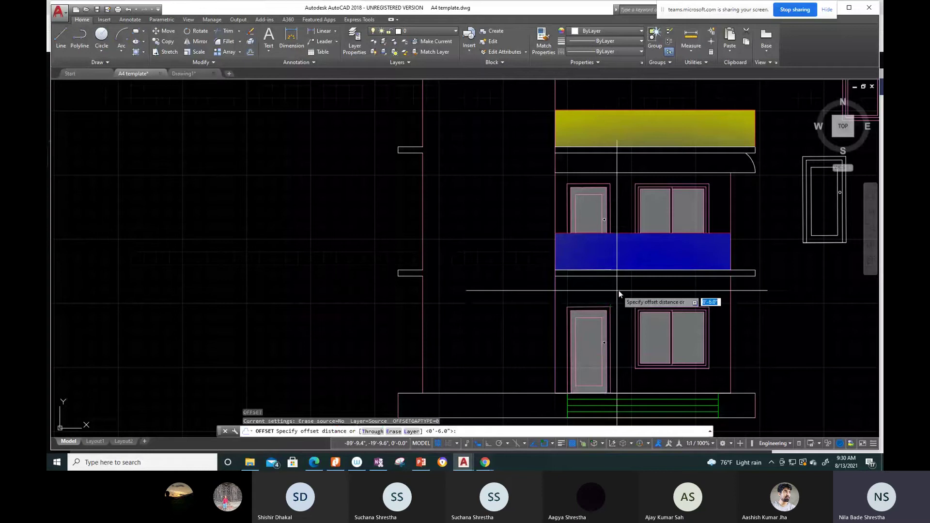
type("1.6")
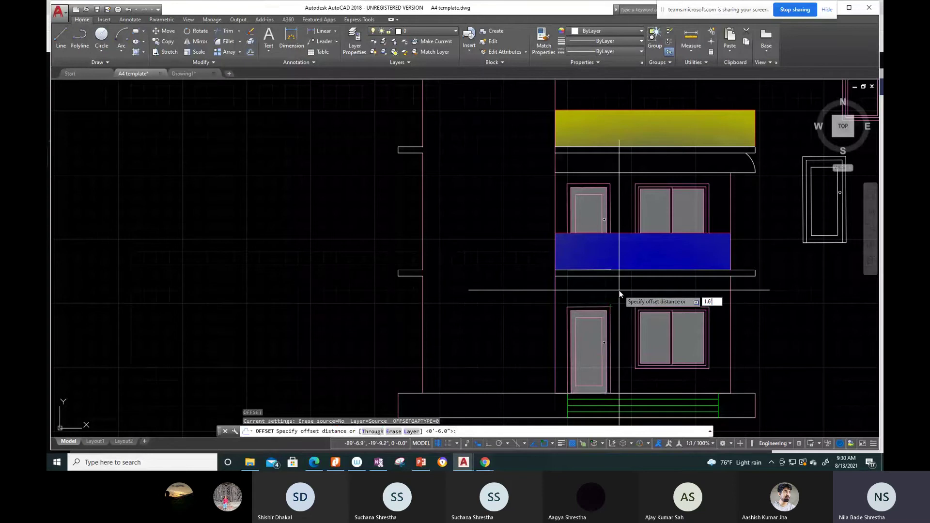
key("Return")
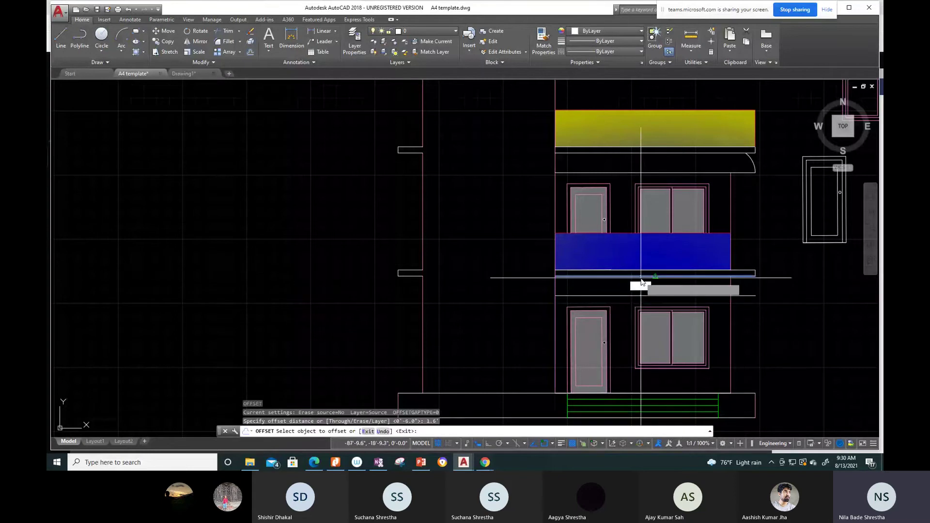
left_click(641, 276)
left_click(636, 290)
key("Escape")
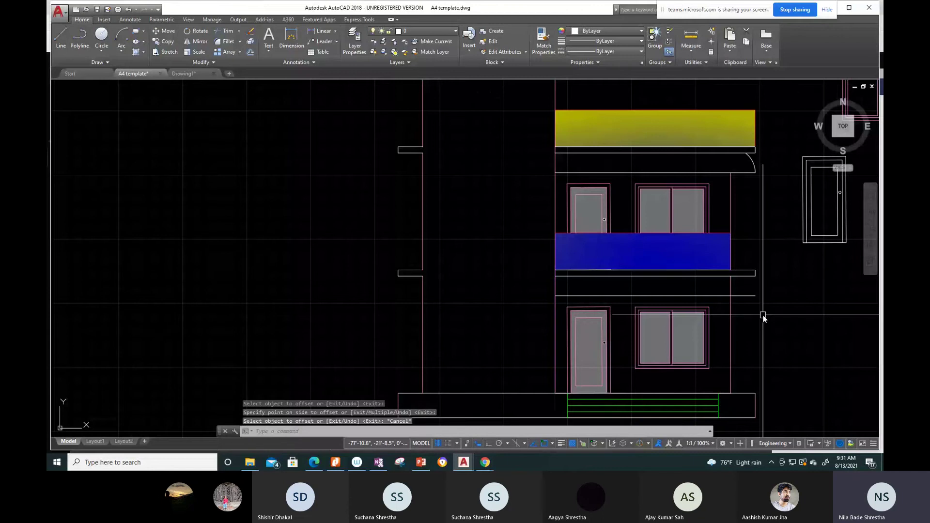
Step: Copy the curved slab end down onto the new offset line
middle_click_drag(776, 205, 751, 189)
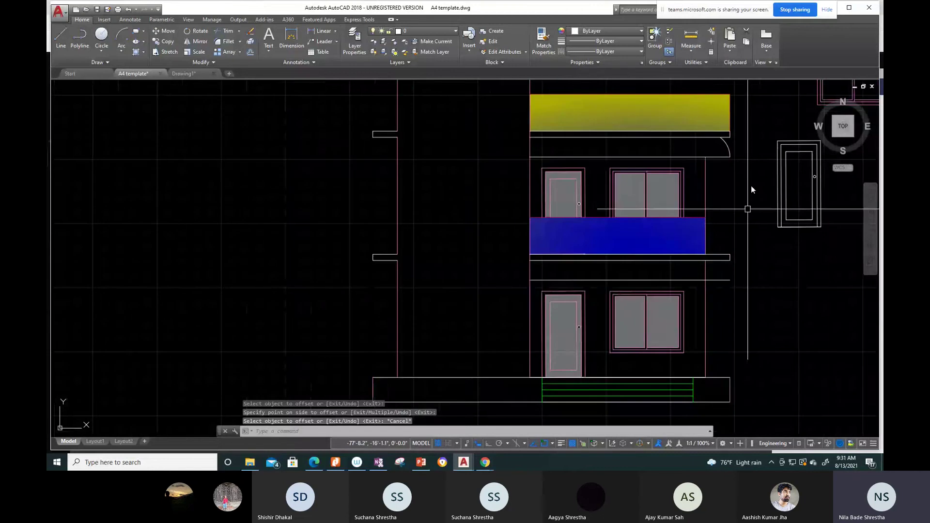
scroll(751, 185, "up", 4)
type("co")
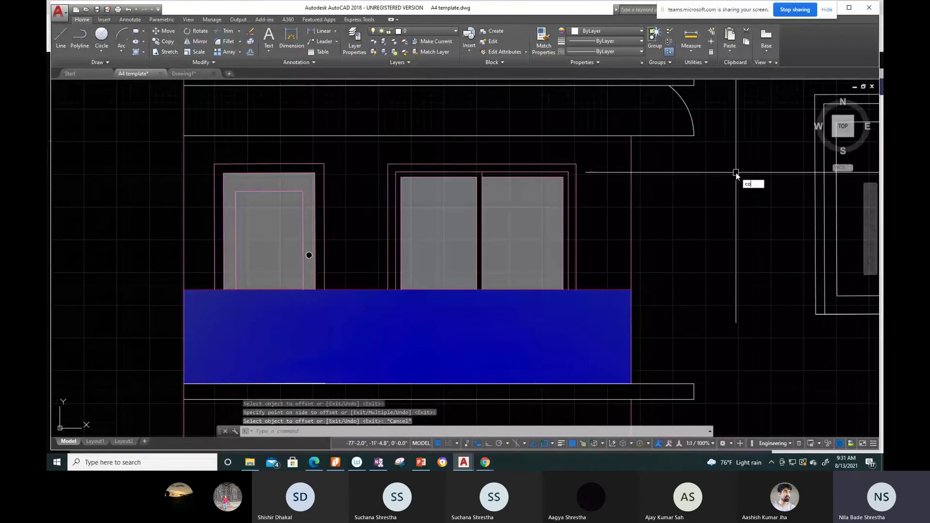
key("Return")
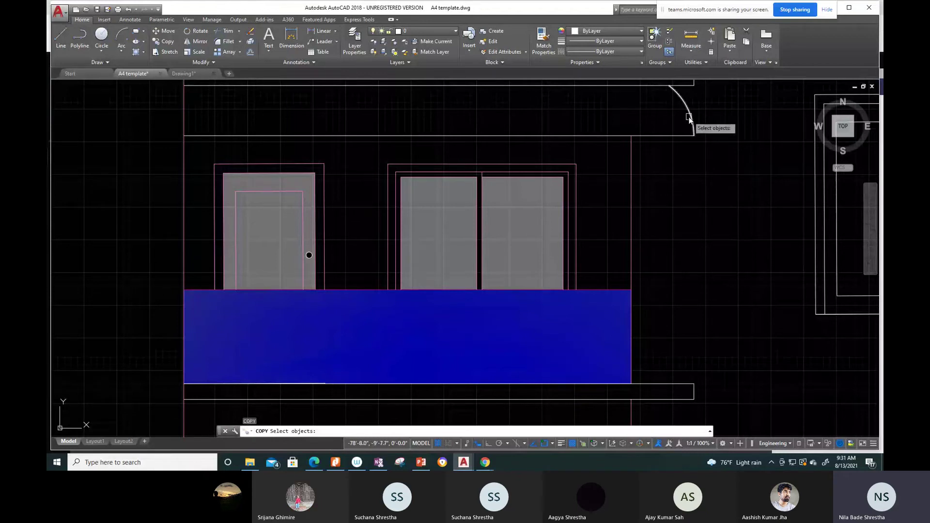
key("Return")
left_click(693, 136)
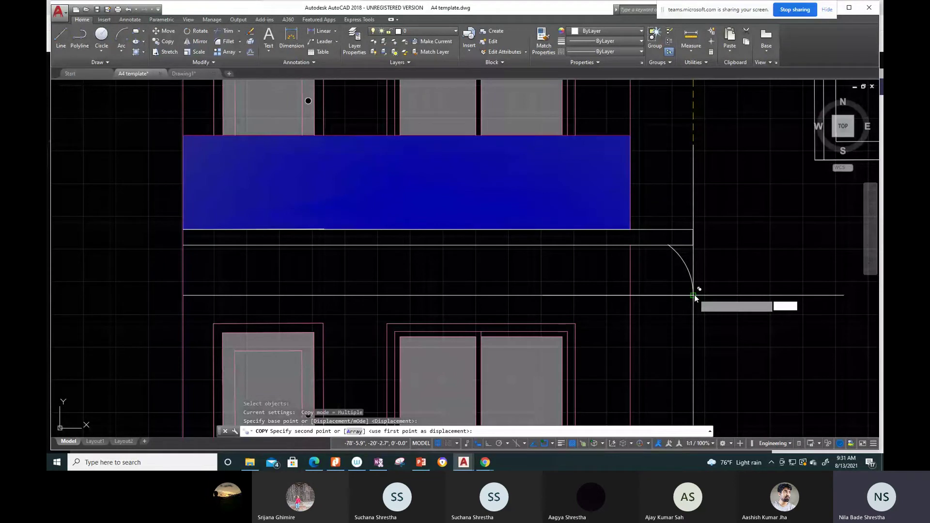
left_click(693, 295)
key("Escape")
scroll(760, 341, "down", 4)
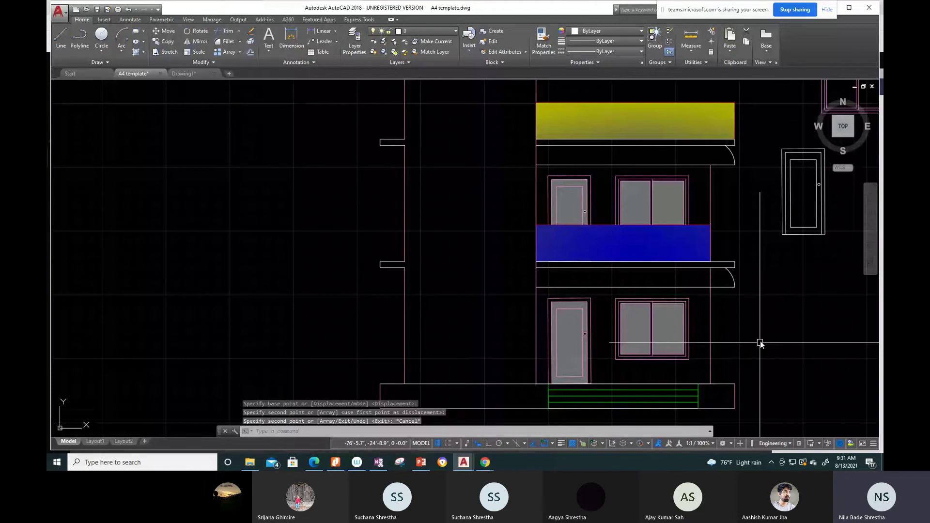
Step: Start a TRIM and cancel it without changes
type("tr")
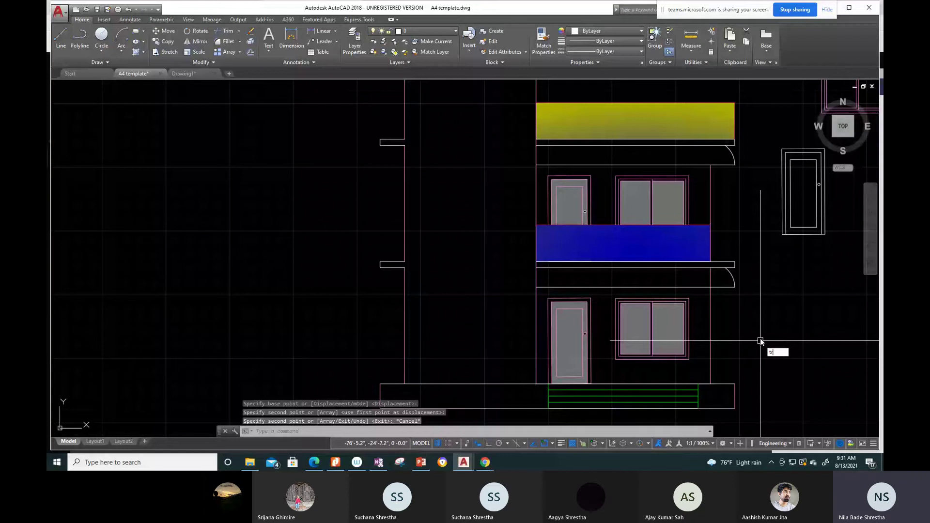
key("Return")
key("Escape")
scroll(804, 297, "down", 4)
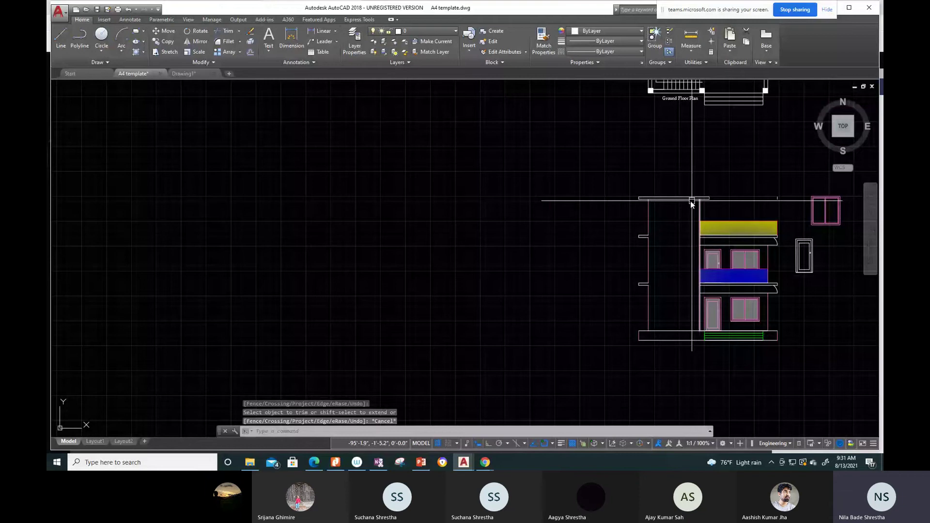
Step: Offset a line 1' below the top roof slab and browse the Arc drop-down methods
scroll(692, 203, "up", 4)
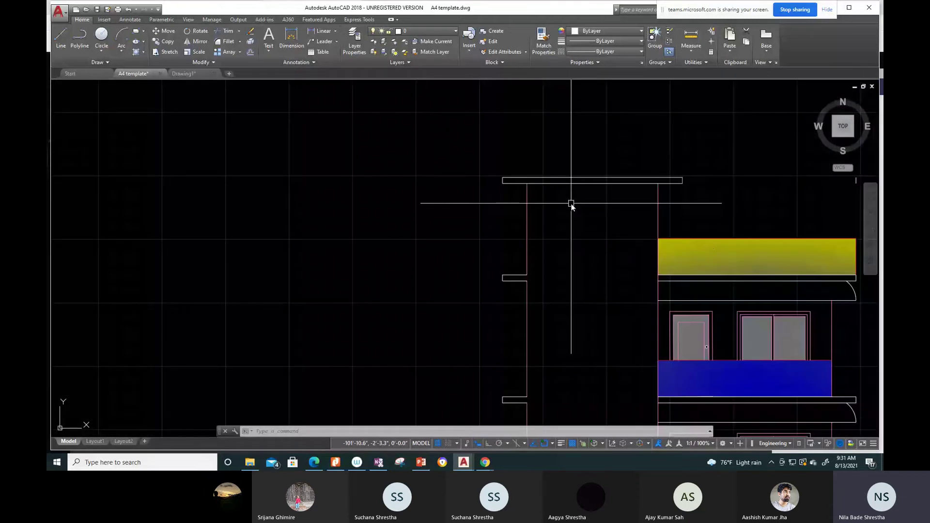
left_click(572, 204)
key("Escape")
type("1'")
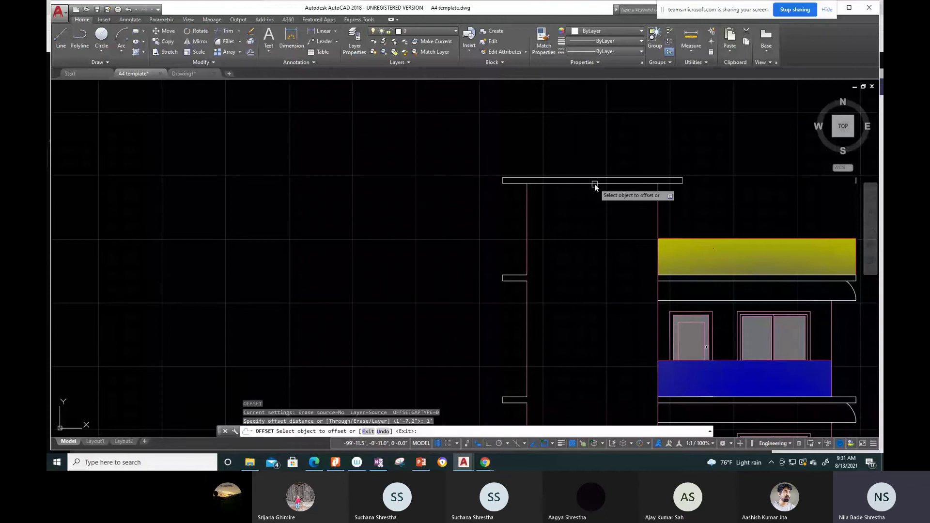
scroll(671, 210, "up", 2)
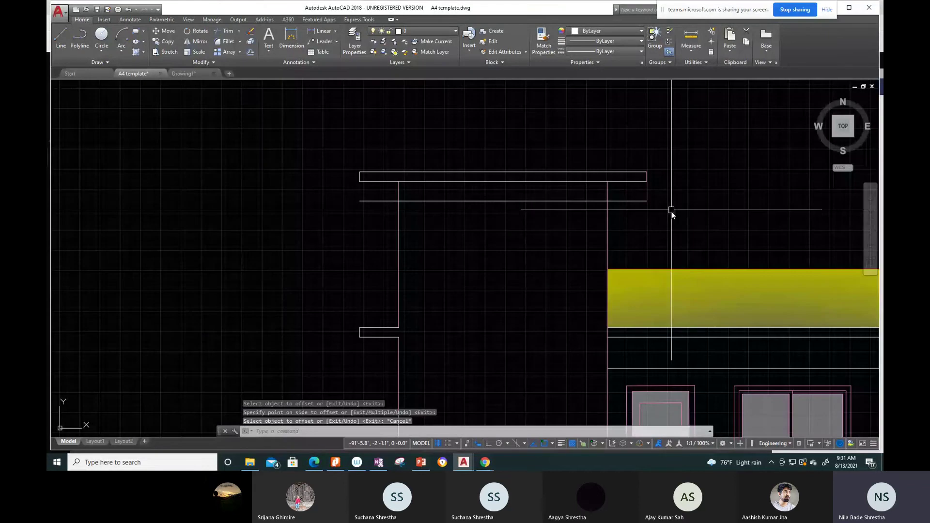
left_click(121, 51)
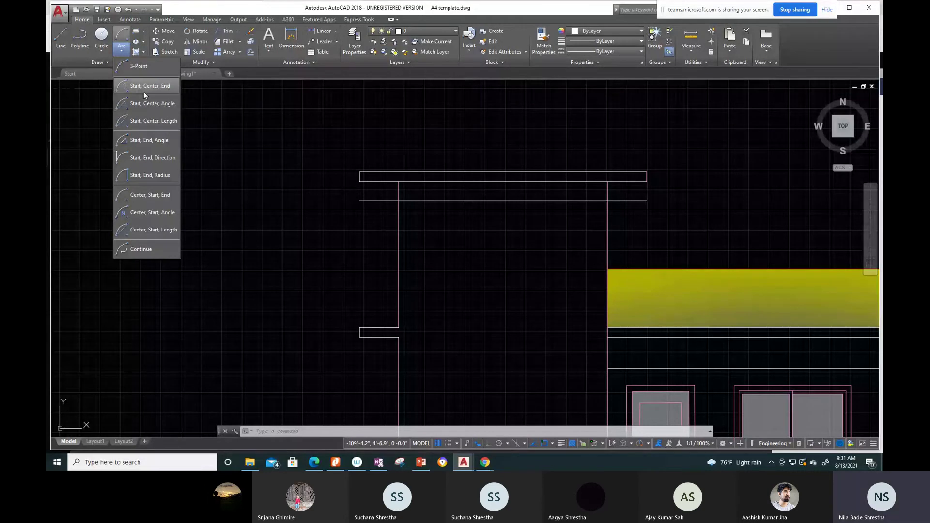
Step: Draw a start-center-end arc curving the top roof slab's right end
left_click(144, 92)
scroll(649, 184, "up", 4)
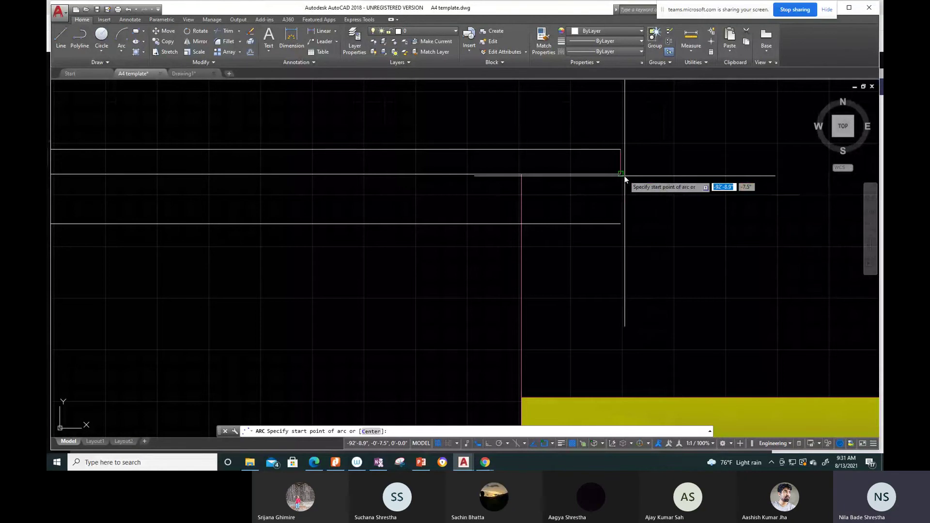
left_click(622, 223)
left_click(522, 224)
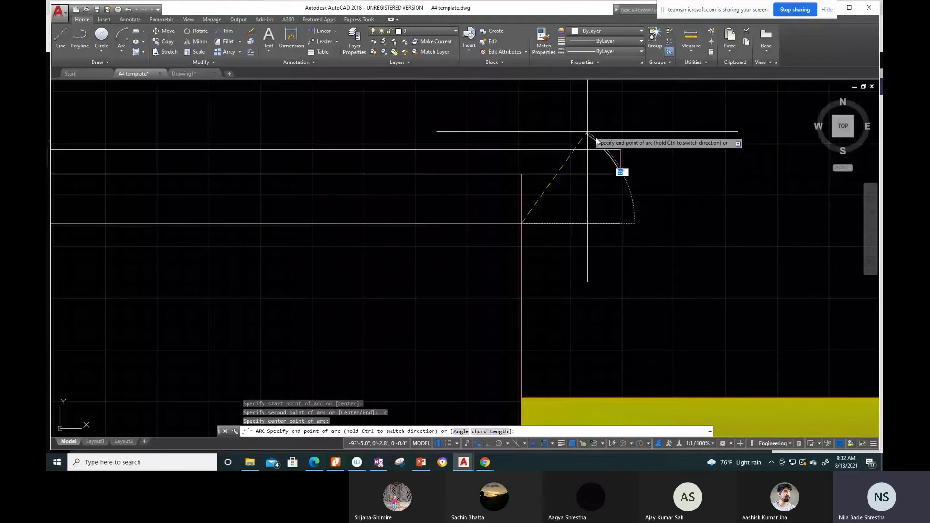
key("Escape")
scroll(726, 179, "down", 1)
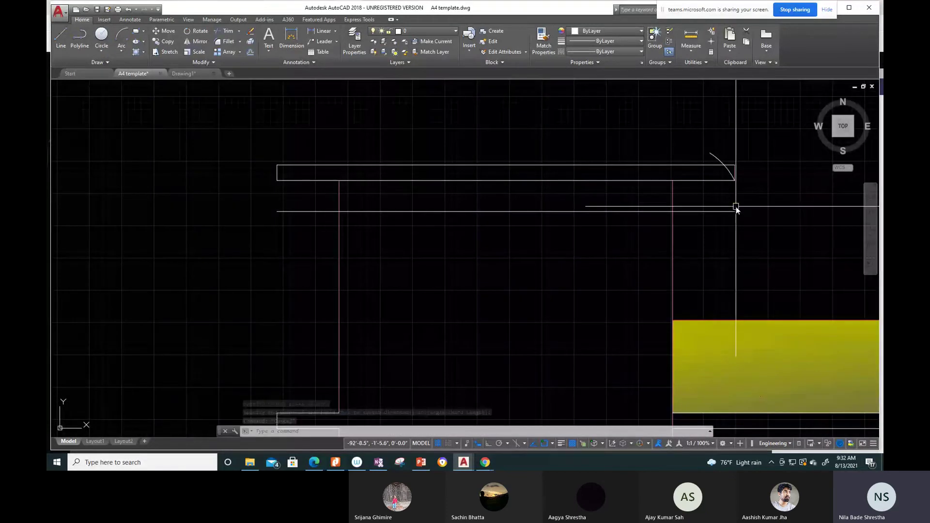
scroll(736, 207, "down", 2)
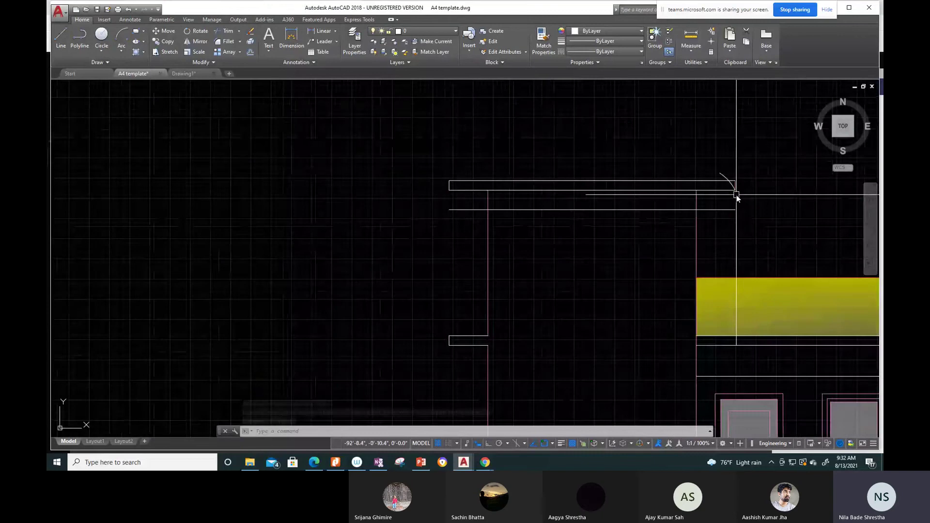
scroll(737, 195, "up", 2)
Step: Erase the extra line below the slab and trim the slab line and end edge to the arc
key("Delete")
scroll(734, 178, "up", 4)
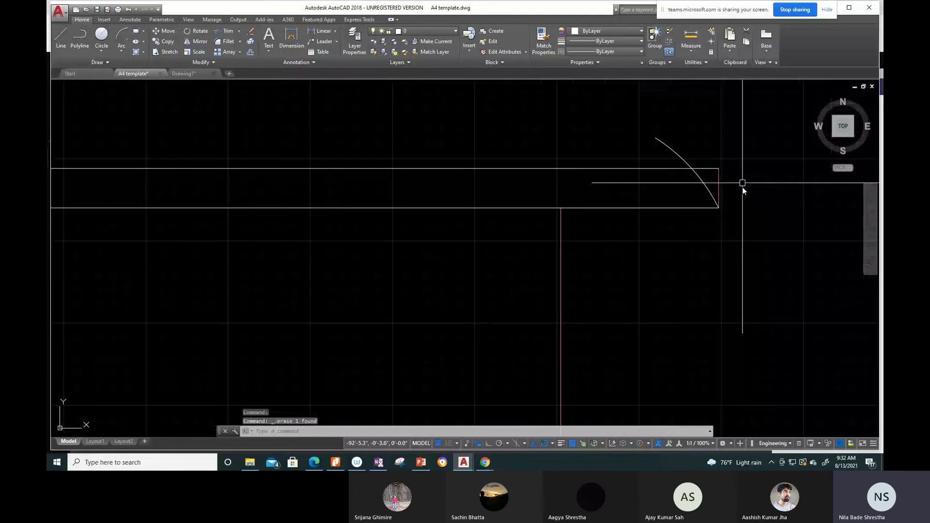
type("tr")
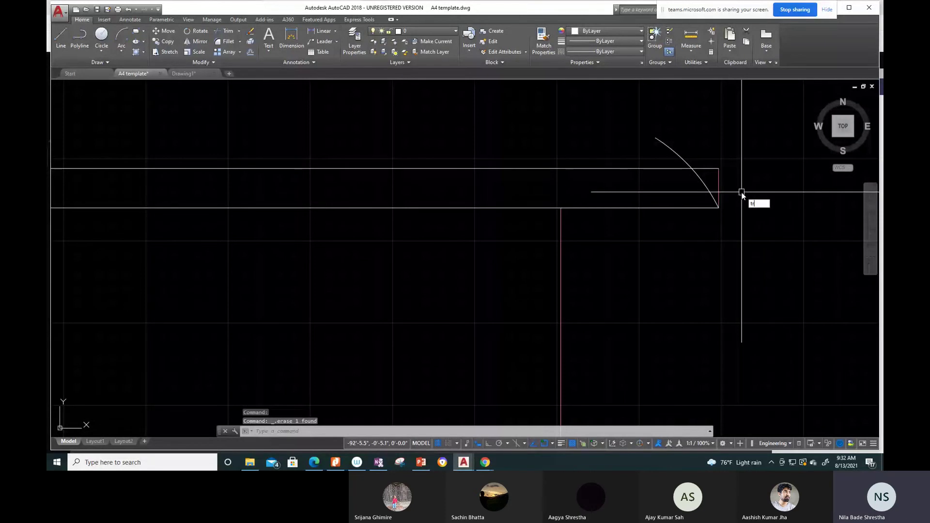
key("Return")
key("Escape")
left_click(720, 186)
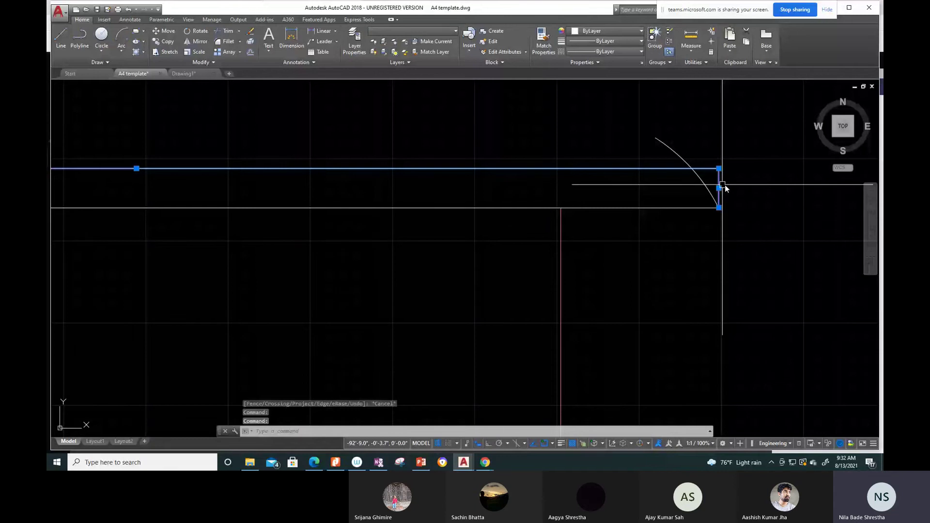
key("Return")
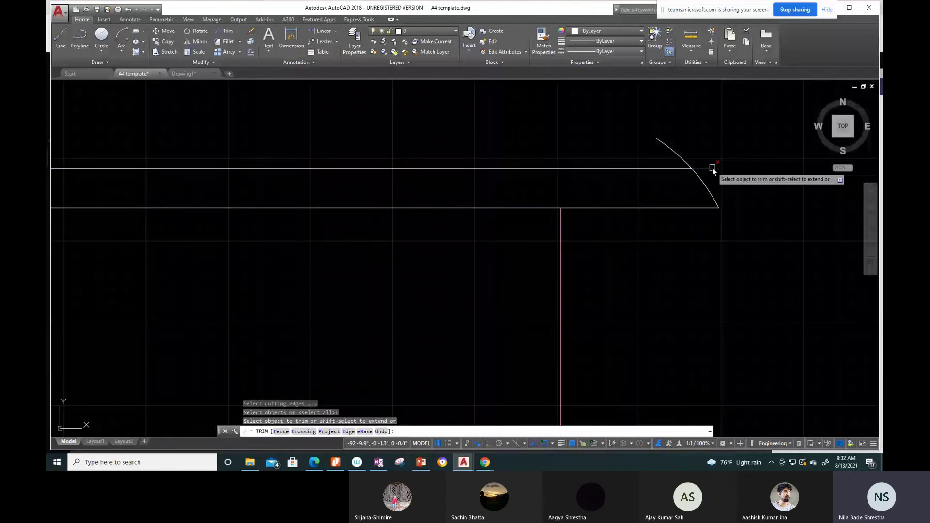
scroll(800, 180, "down", 4)
key("Escape")
scroll(795, 175, "up", 3)
scroll(789, 170, "down", 5)
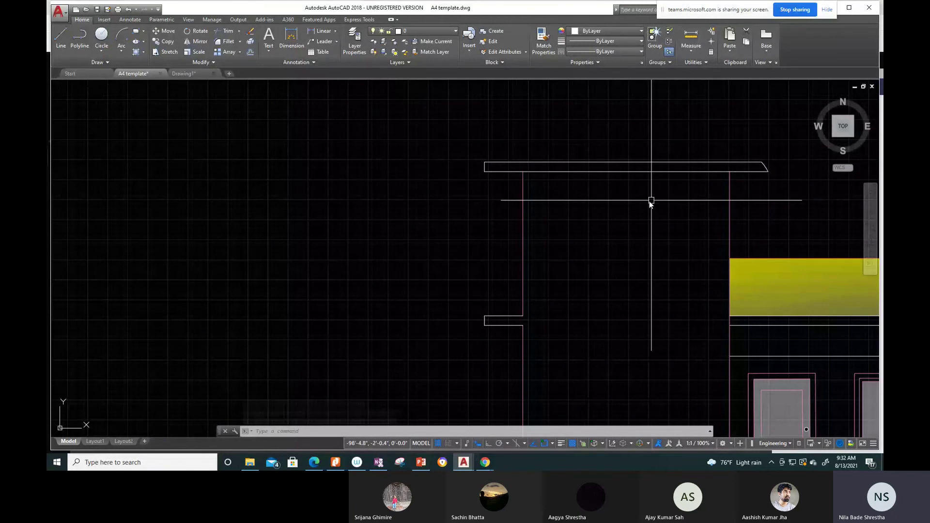
Step: Mirror the top slab's curved end about a vertical axis, keeping the original
type("mi")
key("Return")
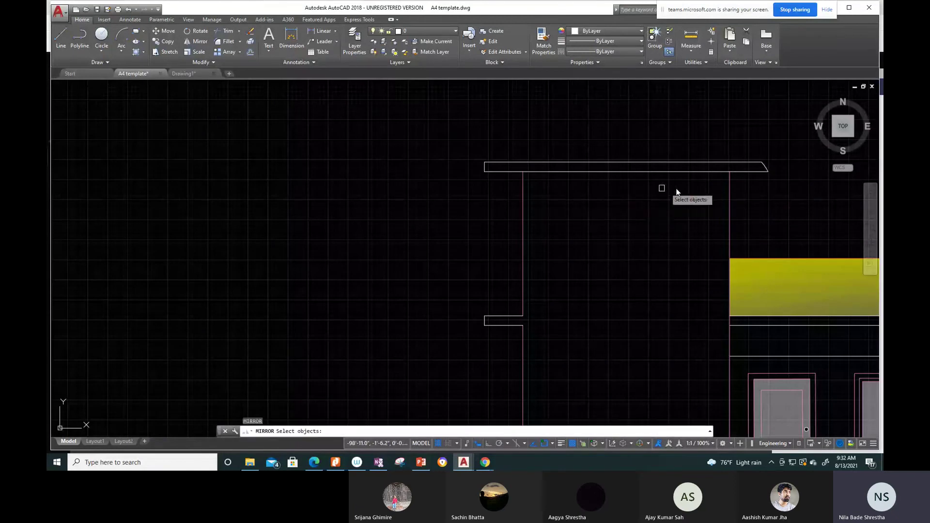
scroll(755, 167, "up", 2)
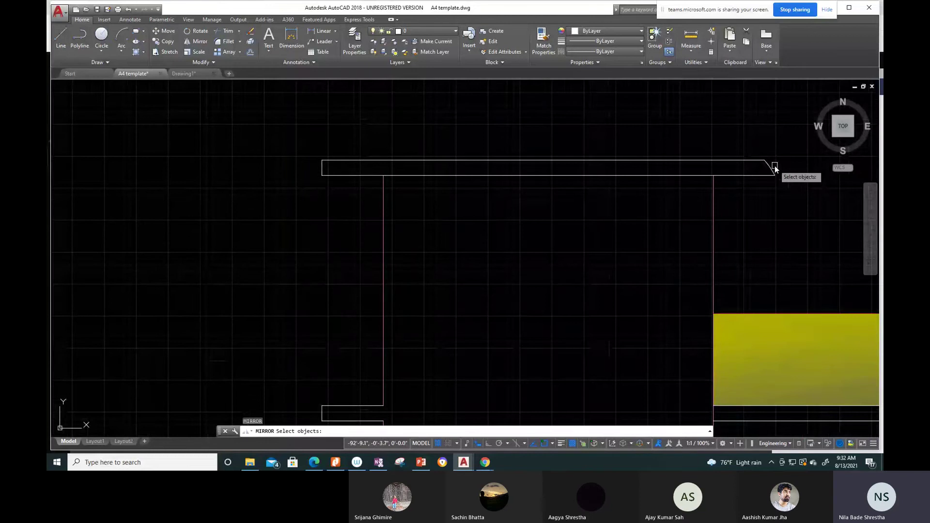
left_click(774, 165)
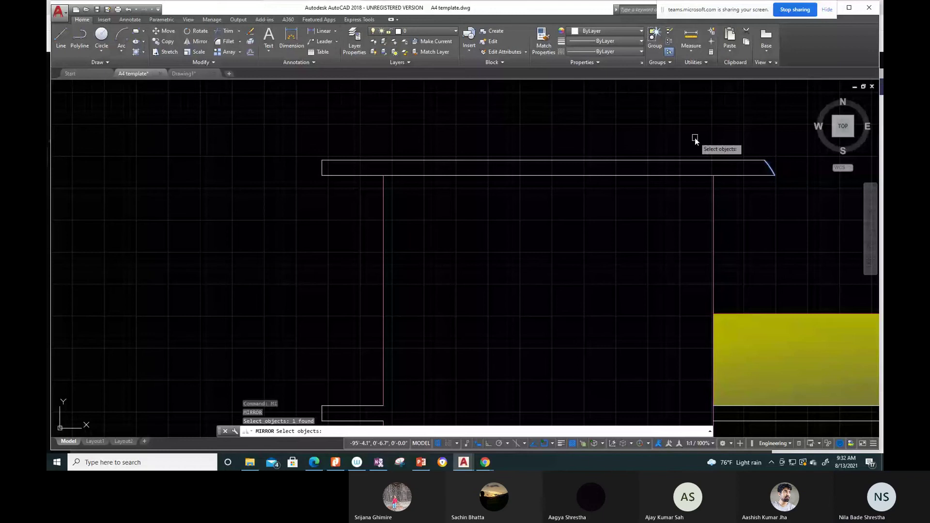
key("Return")
left_click(548, 176)
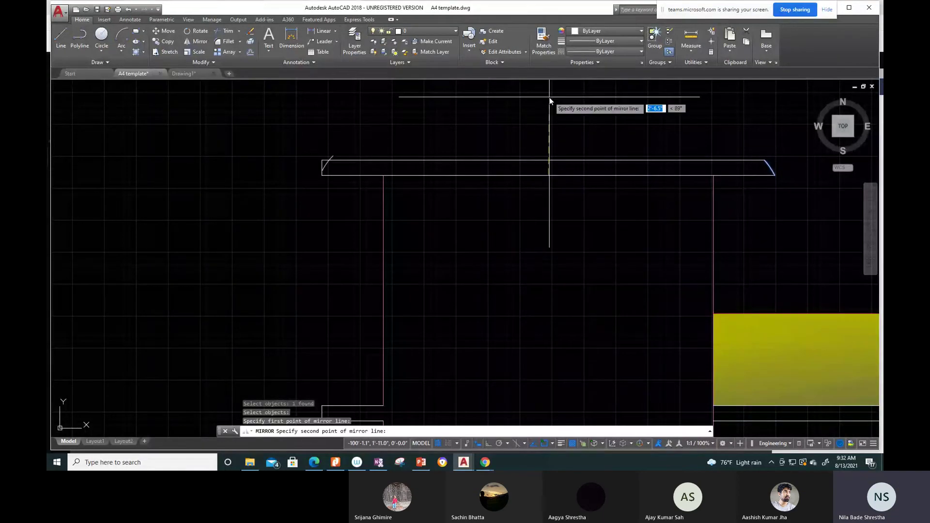
key("F8")
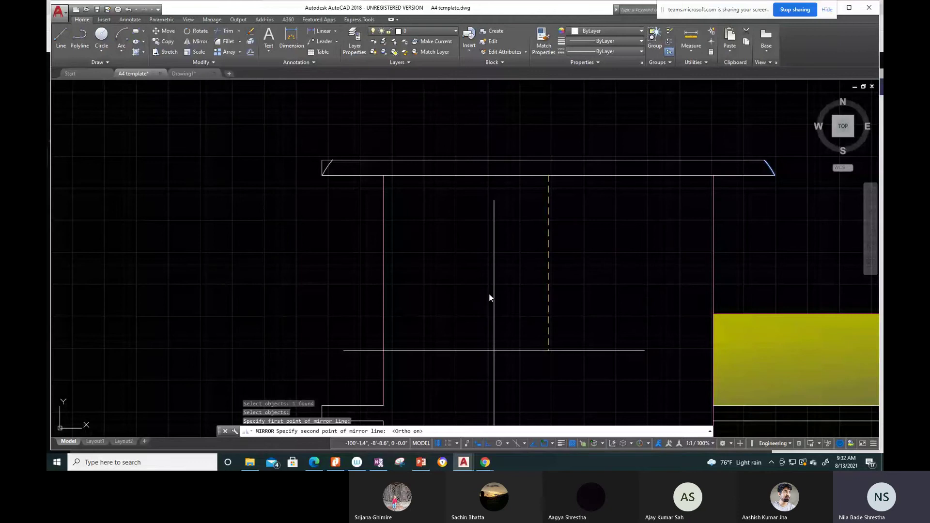
left_click(532, 97)
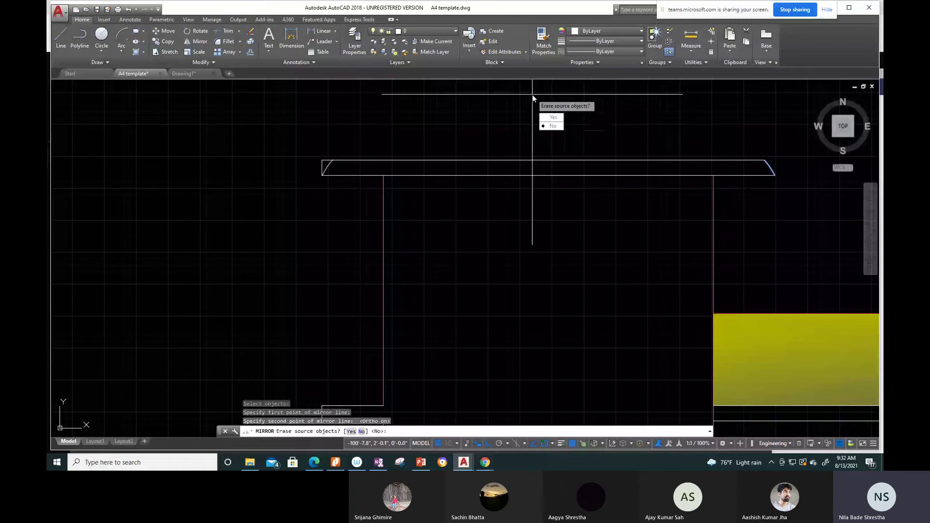
type("n")
key("Return")
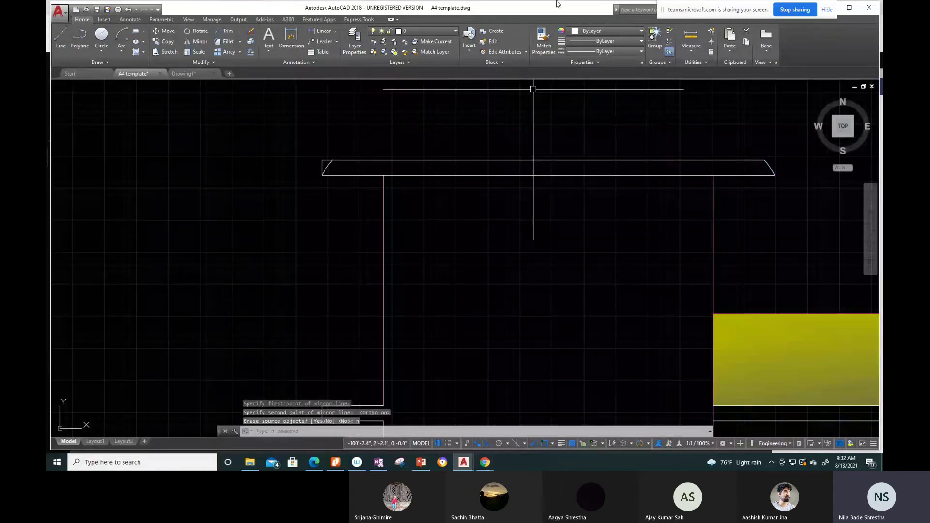
scroll(333, 169, "up", 3)
Step: Trim the top line's short overhang beyond the slanted left end
type("tr")
key("Return")
key("Return")
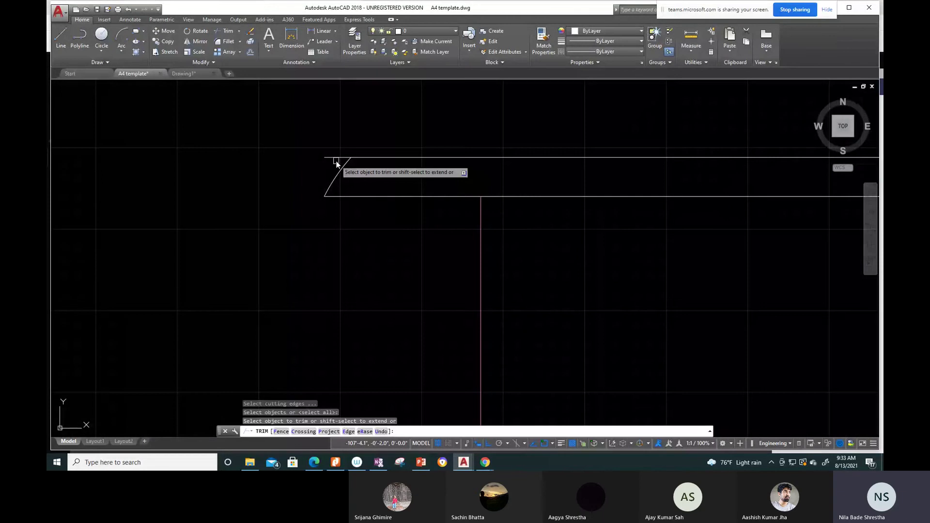
left_click(336, 160)
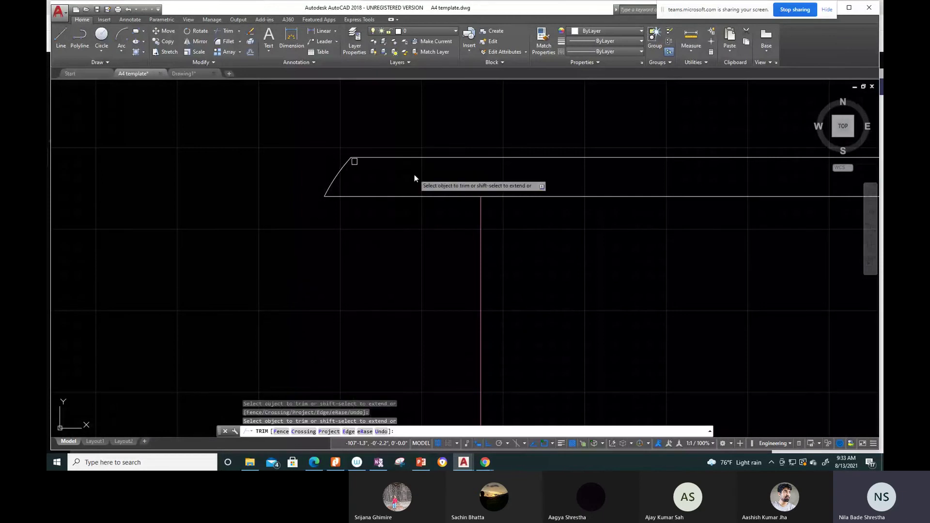
key("Escape")
scroll(436, 189, "down", 3)
scroll(459, 202, "down", 2)
scroll(460, 242, "up", 1)
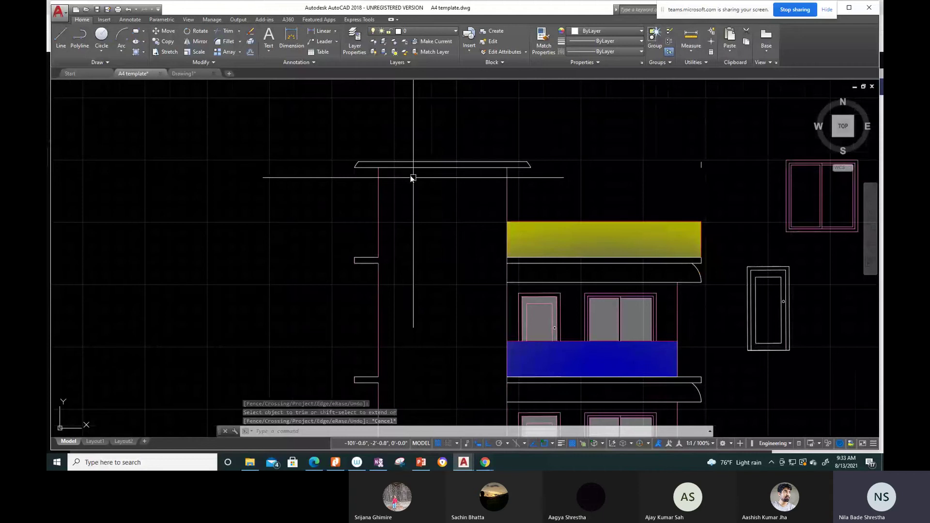
Step: Delete the stray leftover line near the left wall
left_click(356, 268)
key("Delete")
scroll(359, 353, "up", 6)
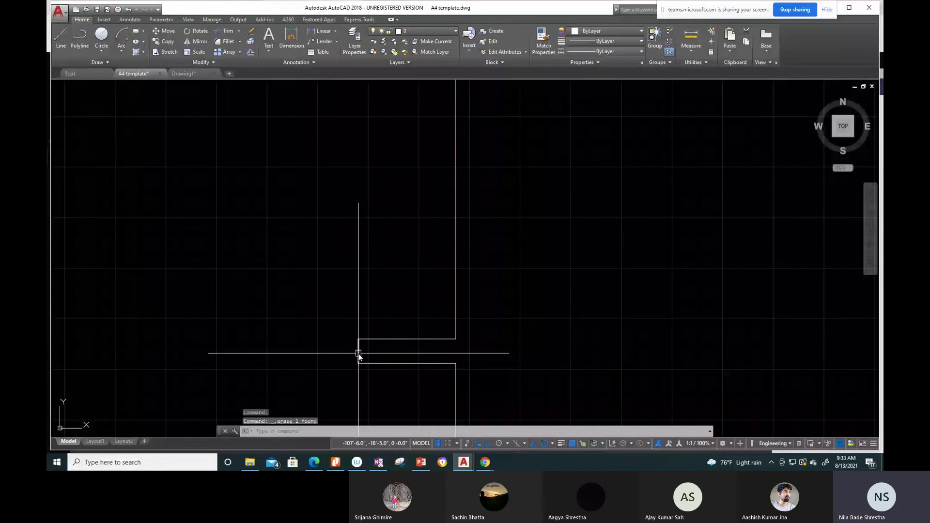
scroll(358, 353, "up", 2)
Step: Copy the slanted slab edge down to the lower notch with Ortho turned off
type("c")
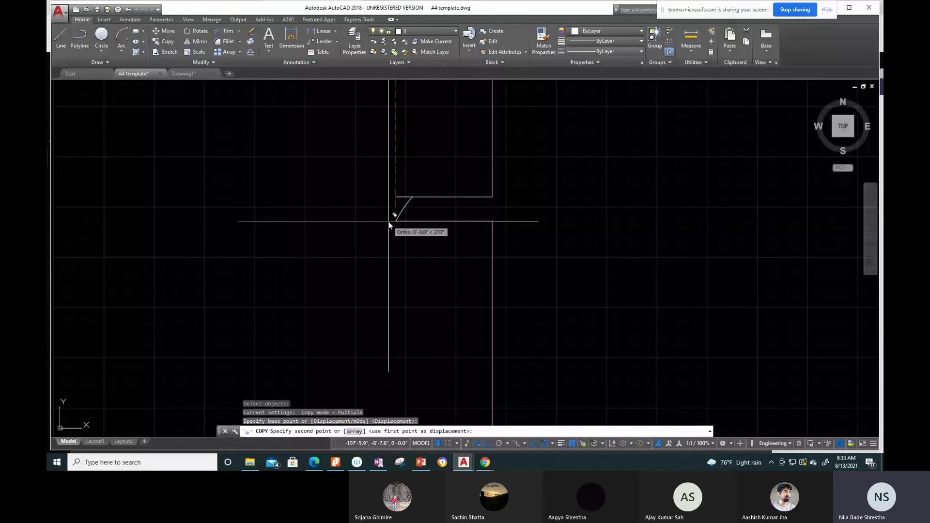
scroll(389, 225, "up", 4)
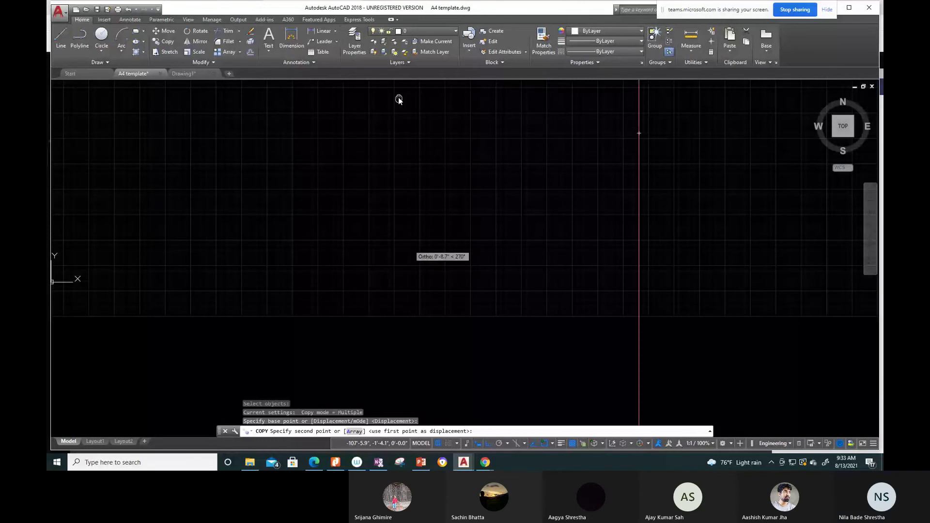
left_click(398, 100)
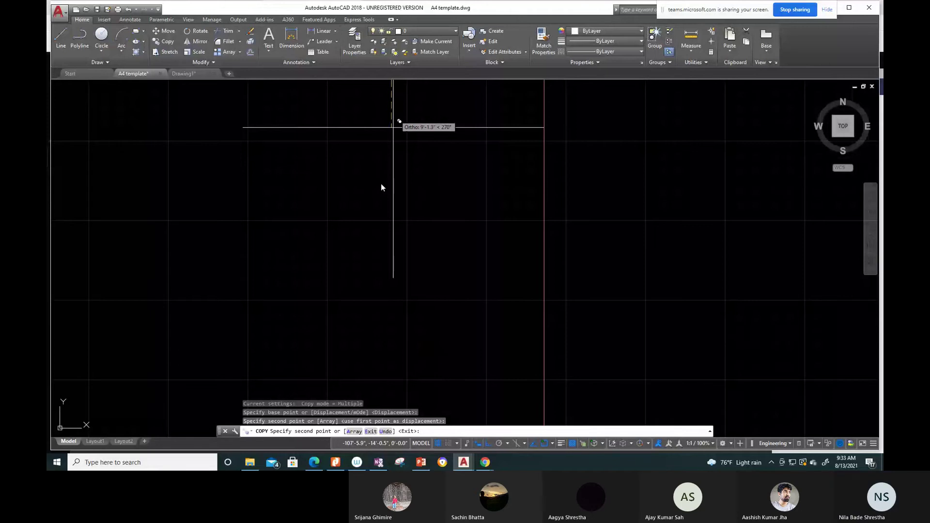
middle_click_drag(381, 183, 410, 186)
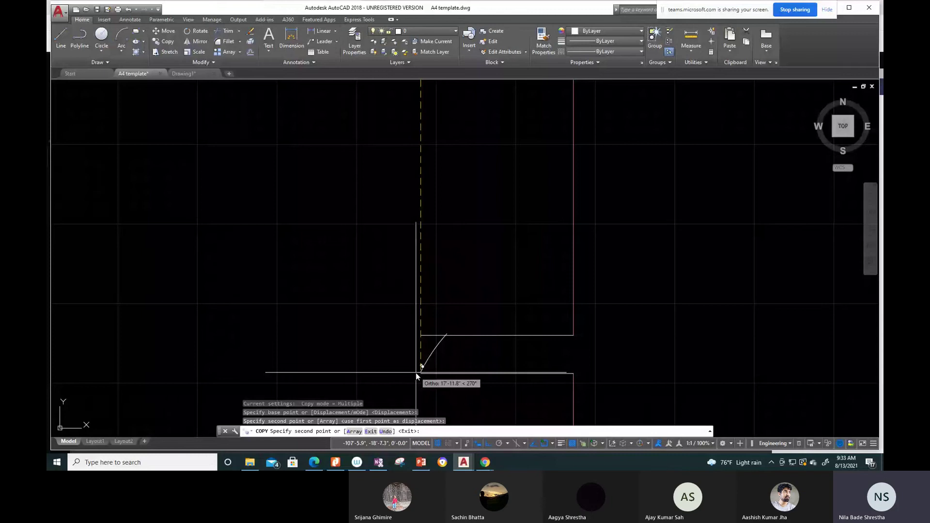
key("F8")
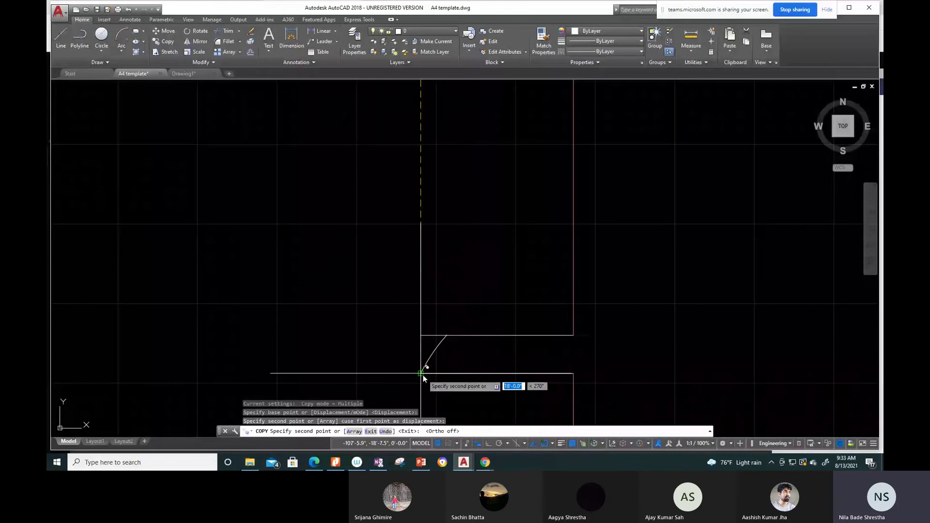
middle_click_drag(423, 375, 366, 238)
key("Escape")
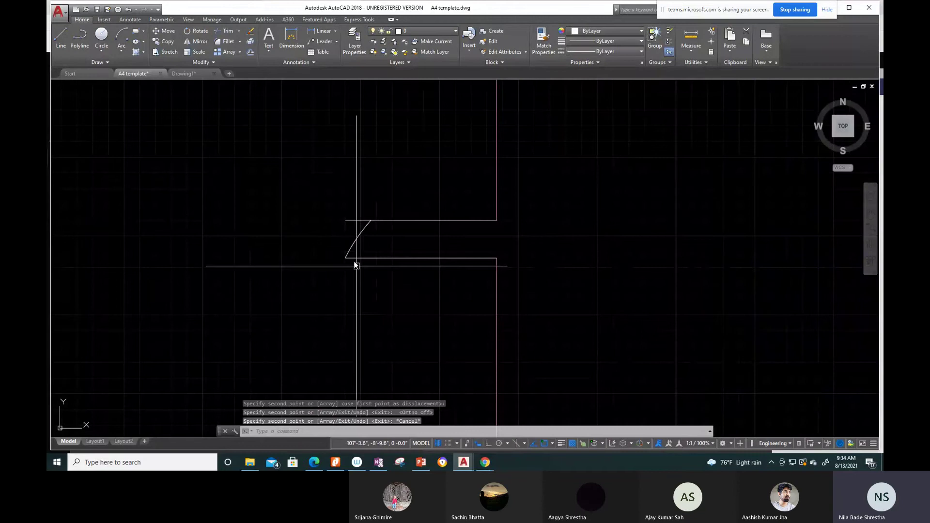
type("tr")
key("Return")
key("Return")
Step: Trim away the crossing construction lines and the stub left of the notch
left_click(368, 210)
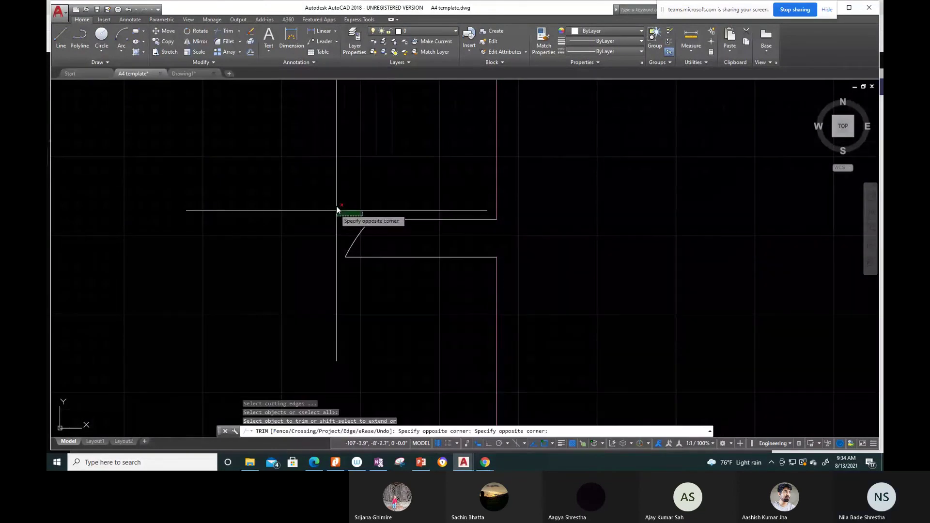
left_click(338, 210)
middle_click_drag(387, 242, 385, 229)
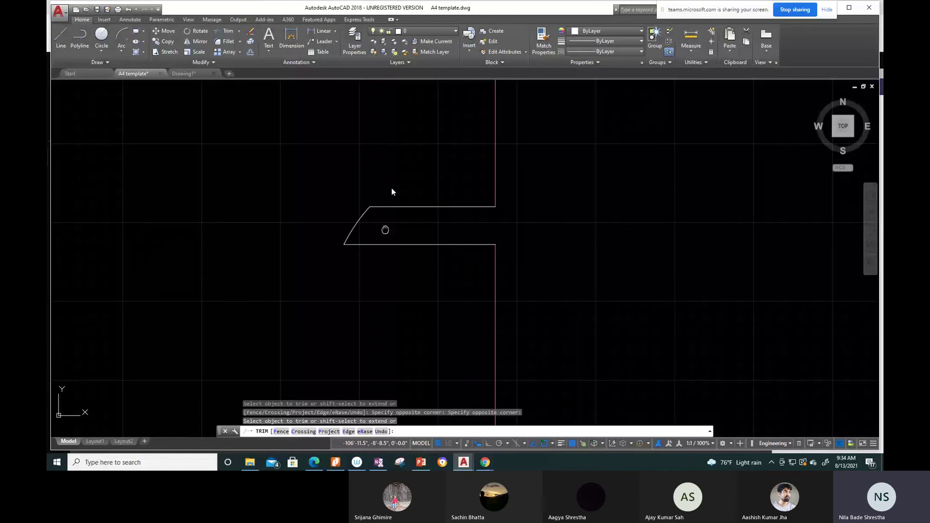
scroll(392, 192, "down", 3)
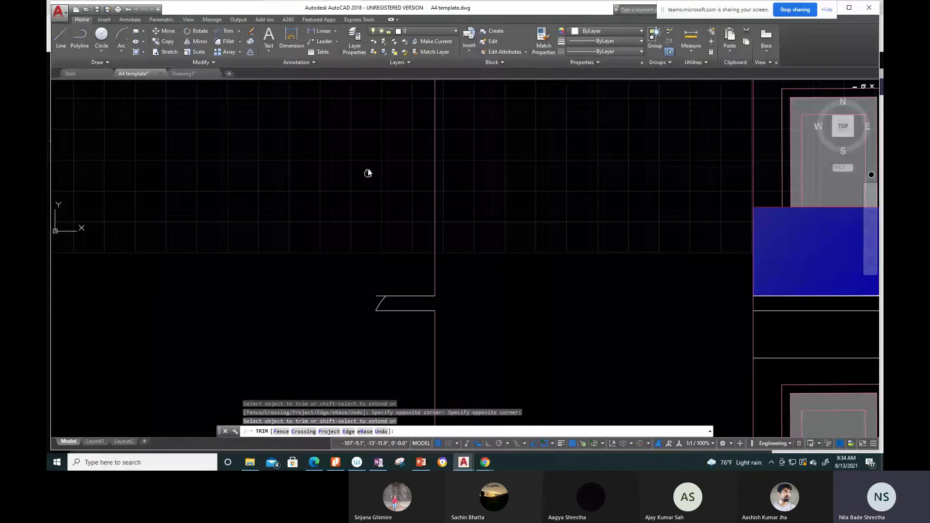
scroll(377, 305, "up", 4)
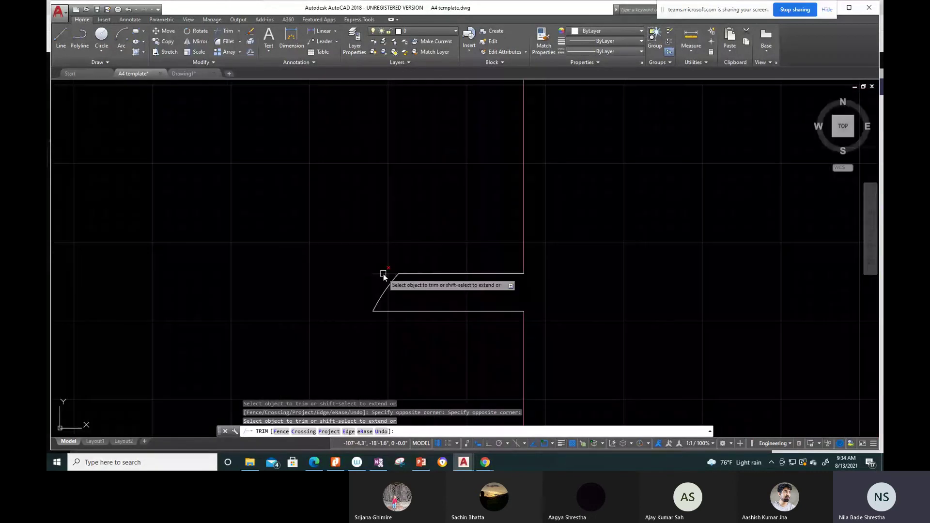
left_click(383, 275)
key("Escape")
scroll(572, 271, "down", 5)
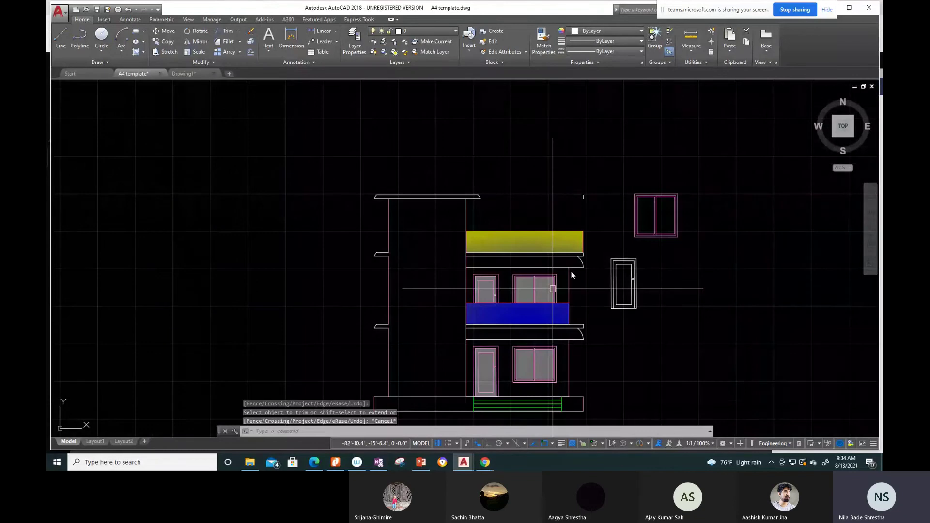
scroll(572, 271, "up", 2)
key("Escape")
Step: Copy the upper slab's curved end onto the balcony slab corners
scroll(407, 150, "up", 2)
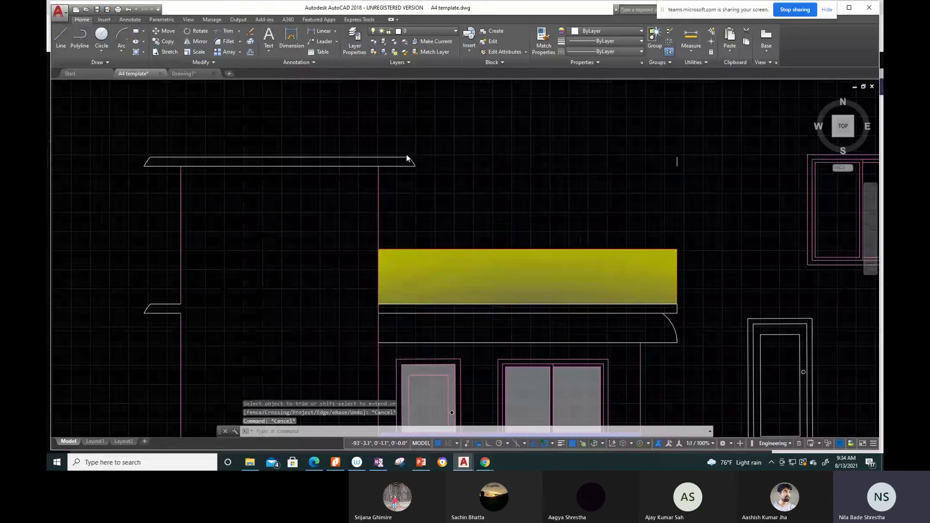
scroll(407, 157, "up", 4)
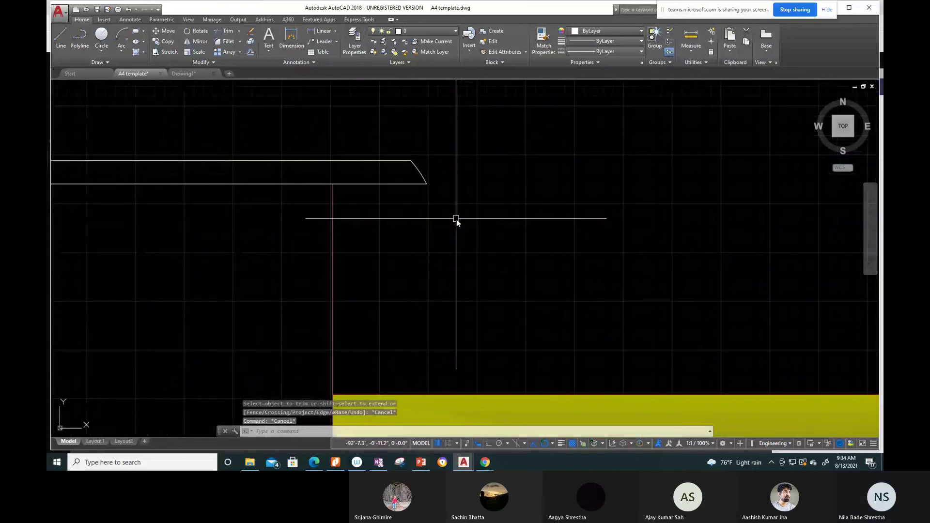
type("co")
key("Return")
left_click(419, 173)
key("Return")
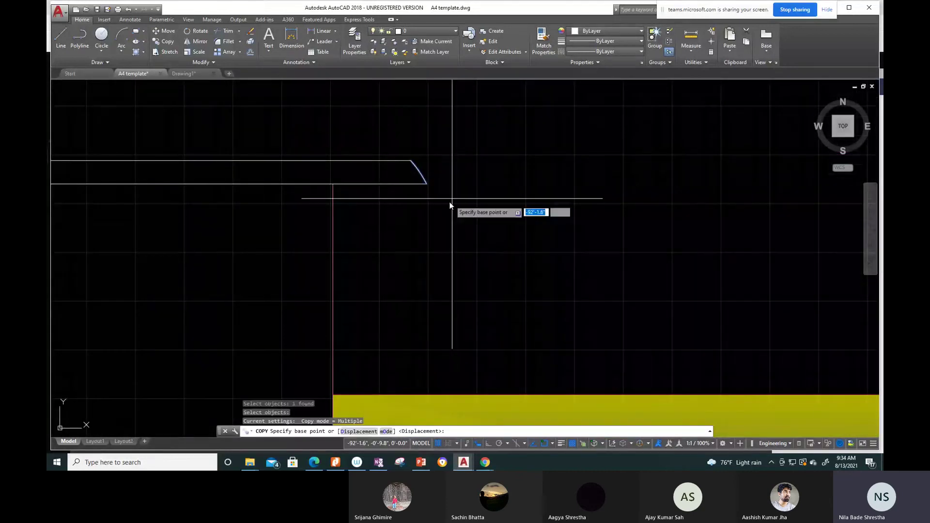
left_click(426, 184)
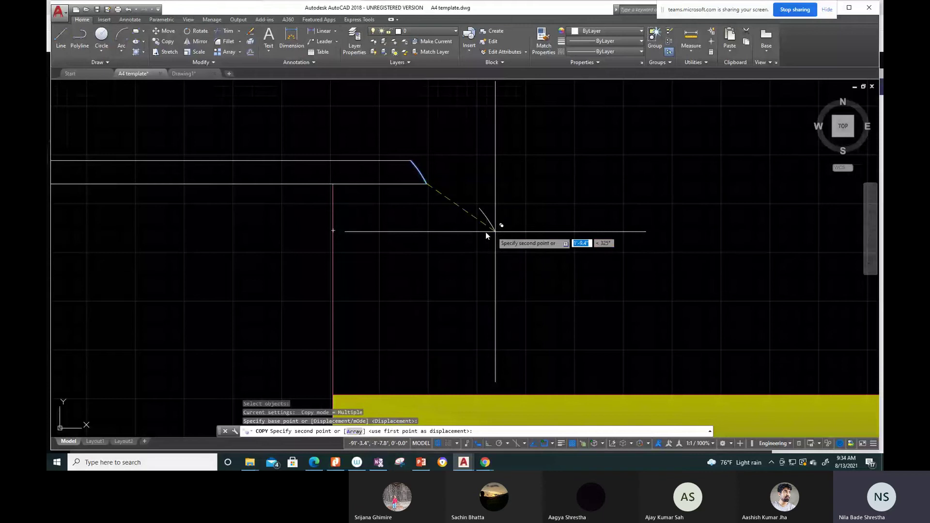
scroll(485, 231, "up", 5)
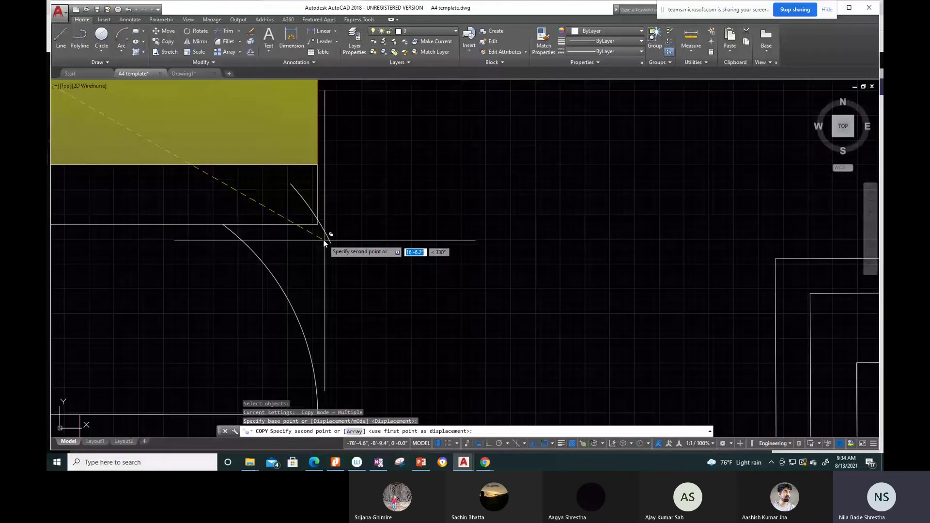
left_click(324, 241)
scroll(335, 210, "up", 2)
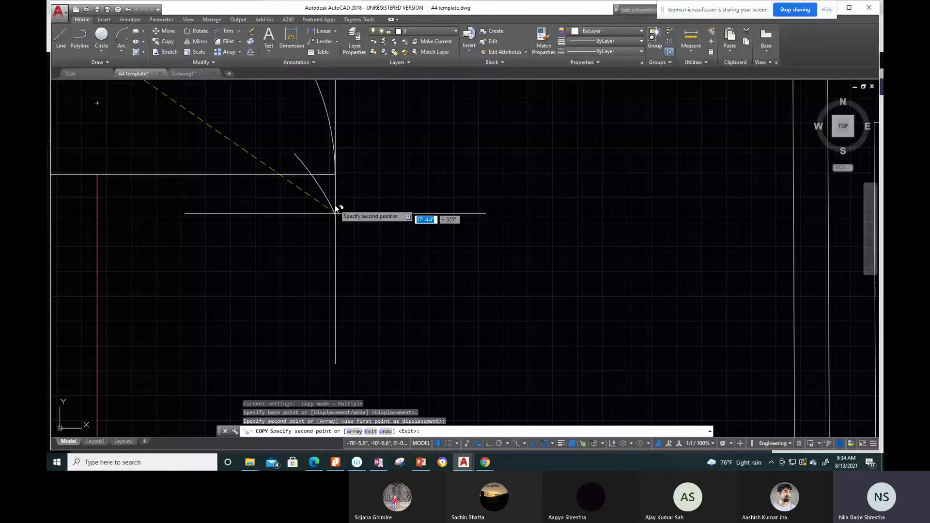
left_click(335, 205)
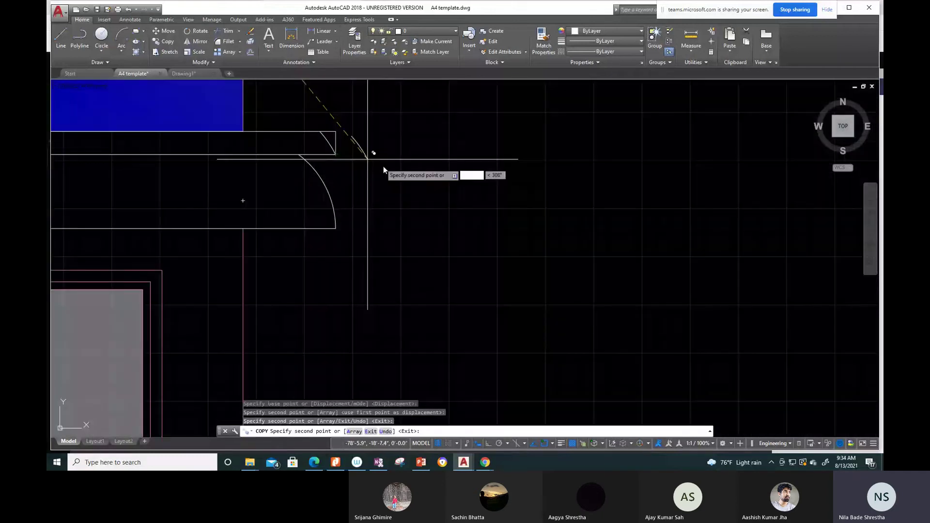
Step: Delete the unwanted copied line and restart TRIM
key("Escape")
left_click(350, 141)
key("Delete")
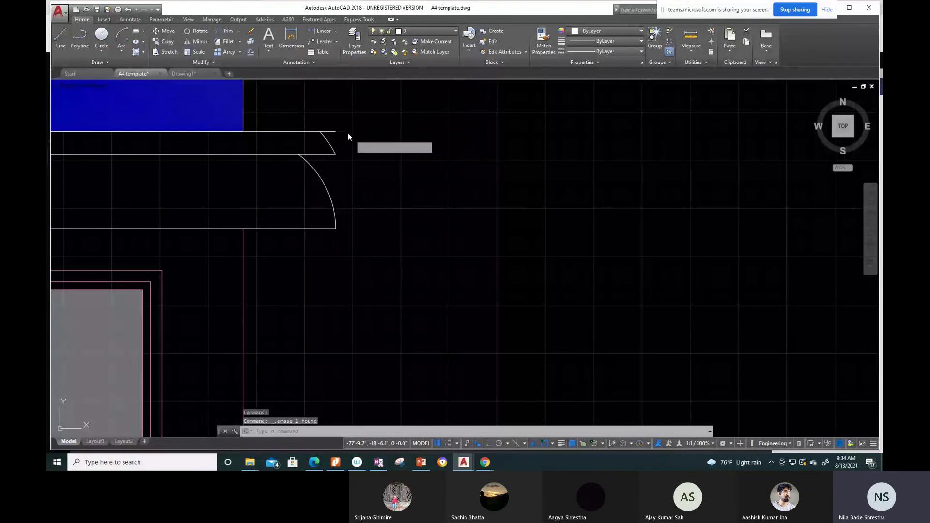
type("tr")
key("Return")
key("Return")
scroll(334, 131, "down", 3)
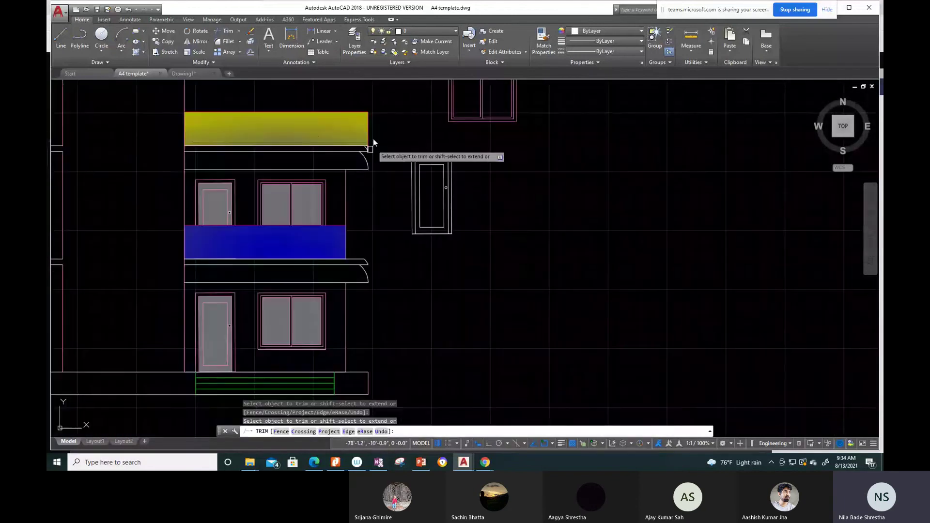
Step: Cancel the pending trim and delete the stray vertical line at the slab end
scroll(373, 139, "up", 4)
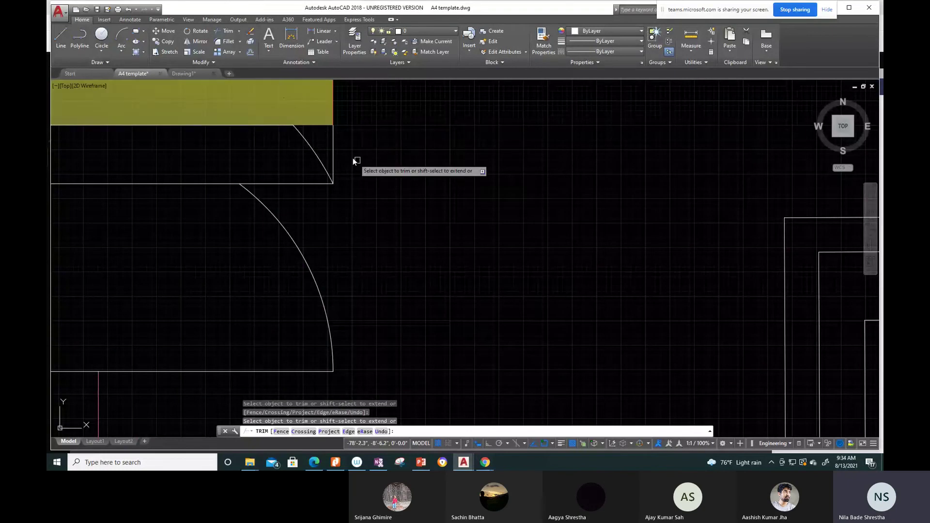
key("Escape")
left_click(334, 154)
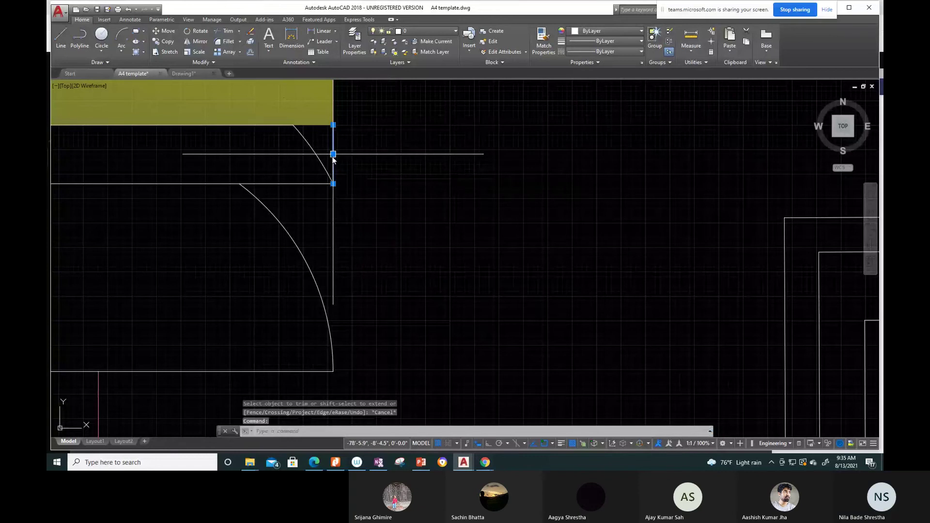
key("Delete")
Step: Grip-stretch the yellow gradient fill's right corners so the parapet's right edge is vertical
scroll(333, 160, "down", 5)
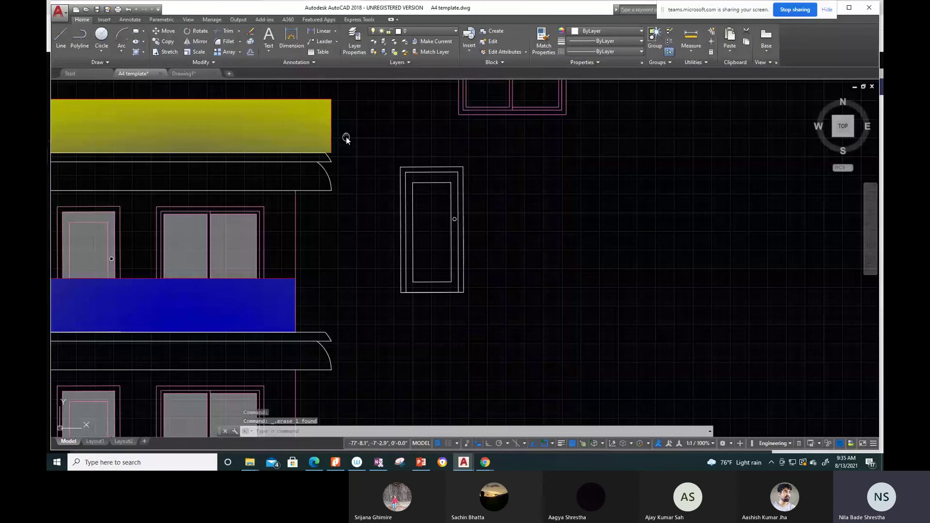
scroll(347, 140, "up", 5)
left_click(377, 126)
left_click(393, 148)
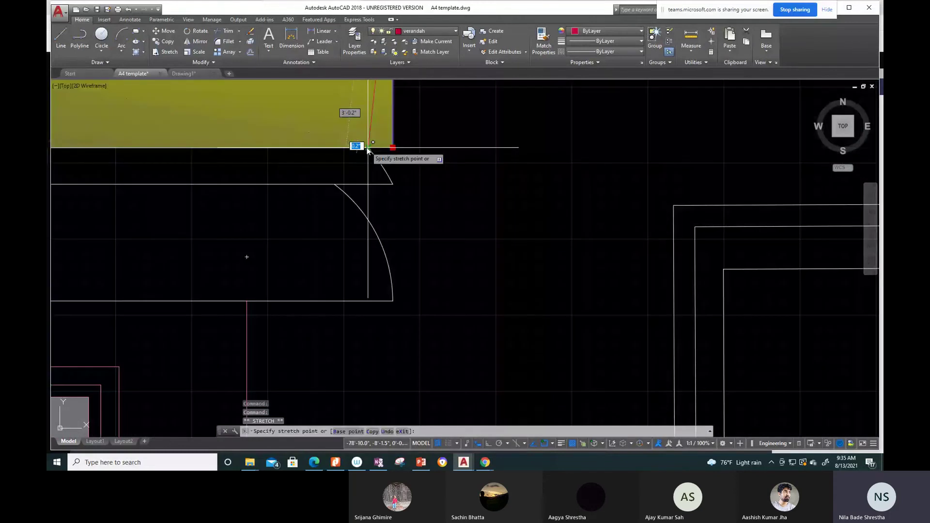
left_click(367, 150)
scroll(443, 213, "down", 2)
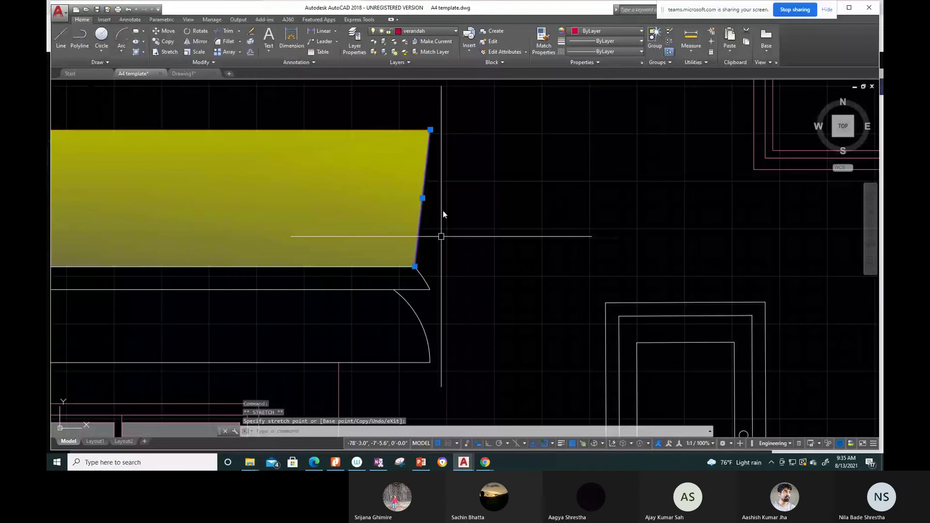
left_click(430, 130)
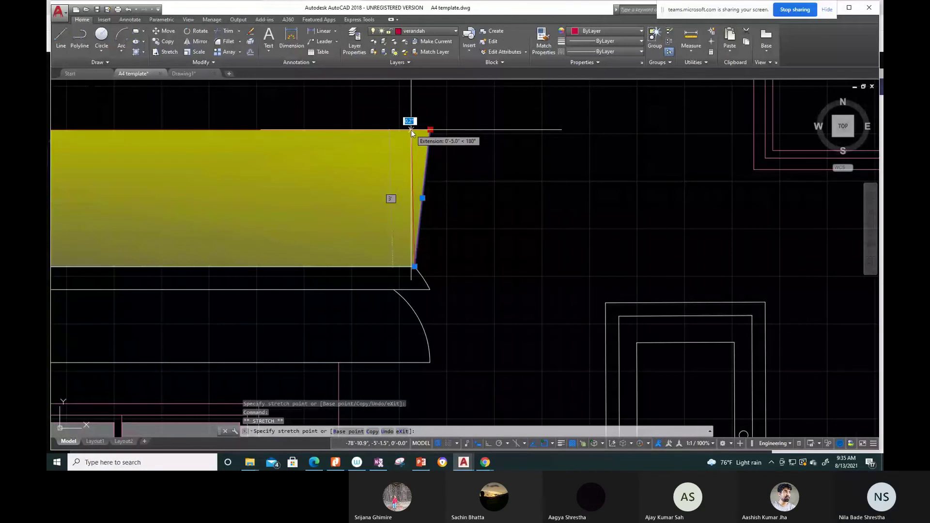
left_click(416, 128)
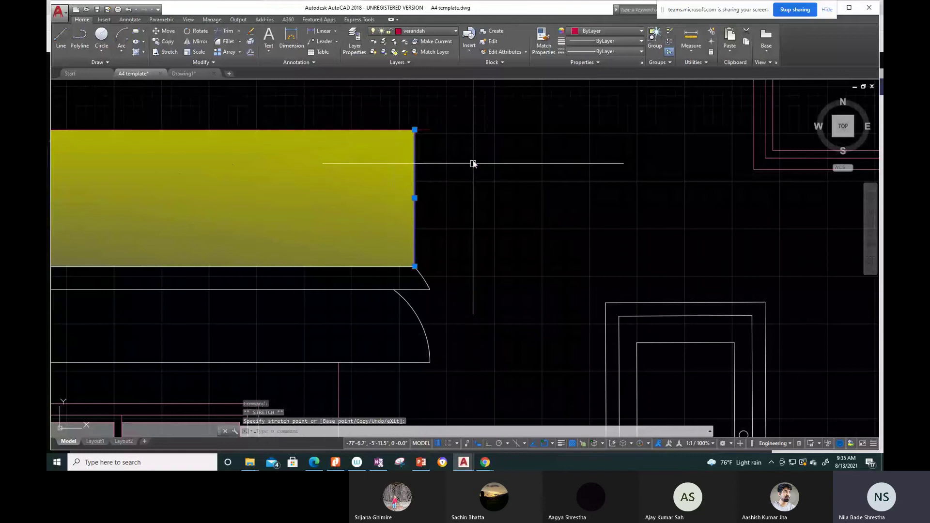
key("Escape")
Step: Start TRIM, select cutting edges near the parapet's right end, then cancel it
scroll(473, 163, "down", 5)
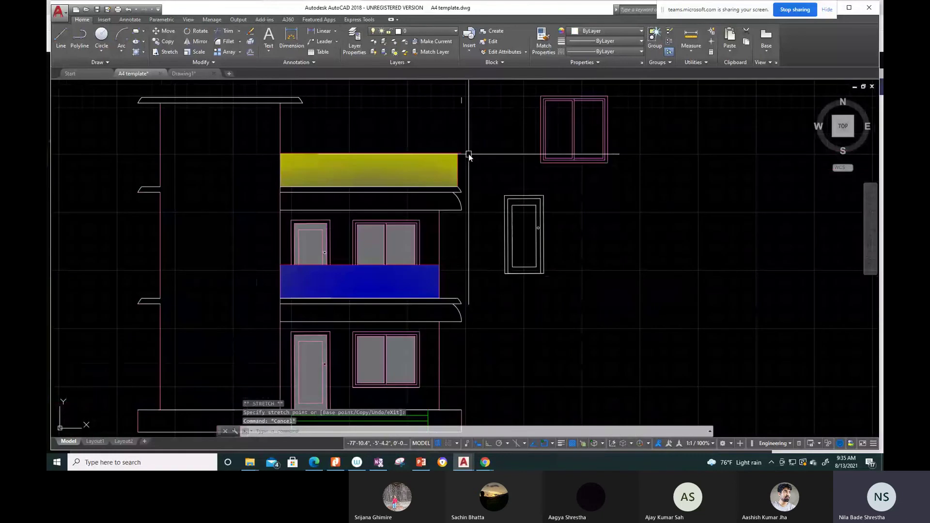
scroll(469, 154, "up", 3)
type("tr")
key("Return")
key("Return")
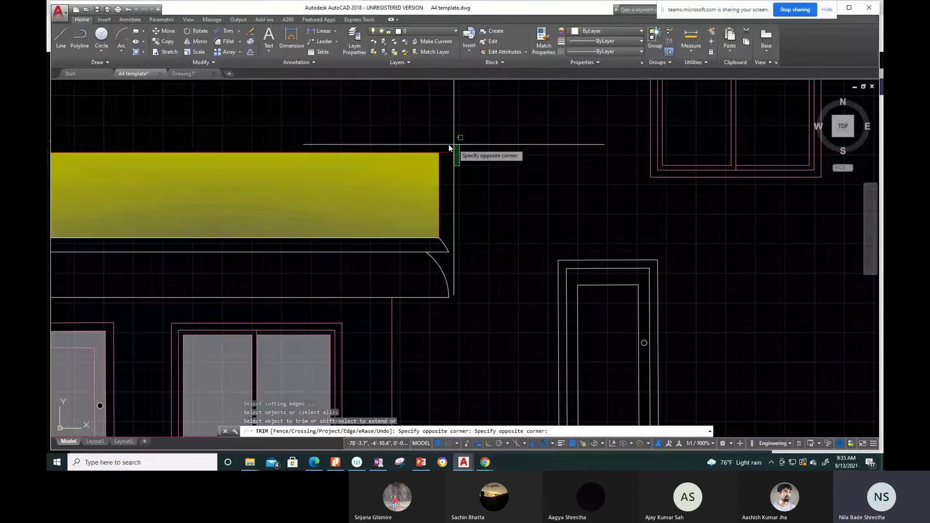
left_click_drag(449, 144, 513, 182)
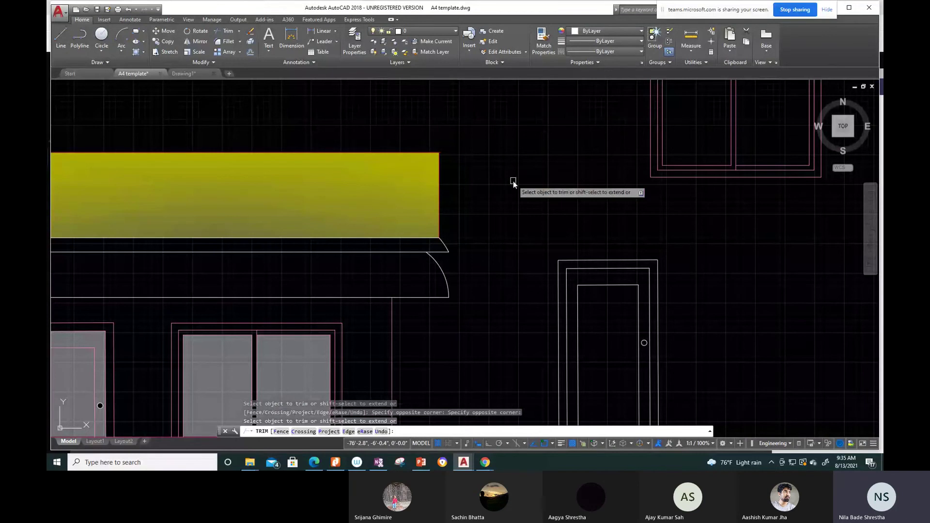
key("Escape")
scroll(513, 182, "down", 3)
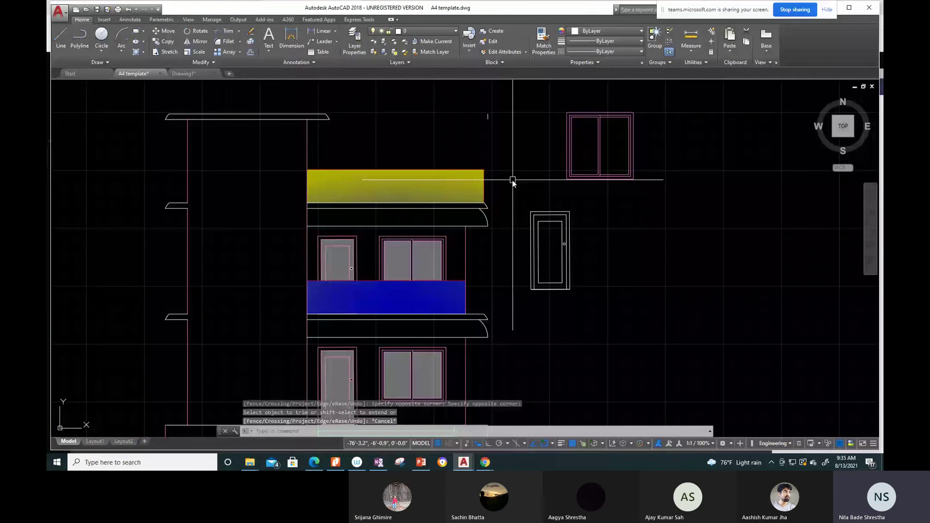
scroll(497, 324, "up", 2)
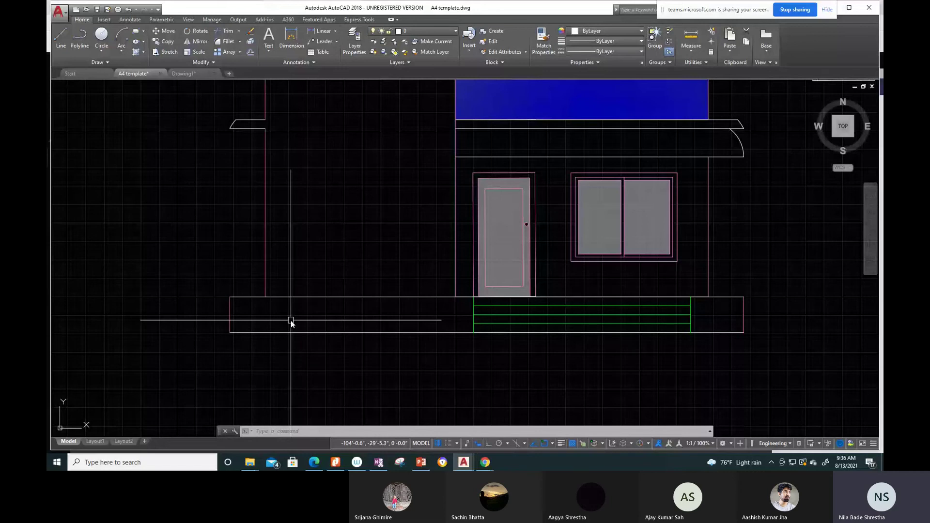
Step: Offset the plinth's bottom line 1' upward to split it into two bands
type("o")
key("Return")
type("1'")
key("Return")
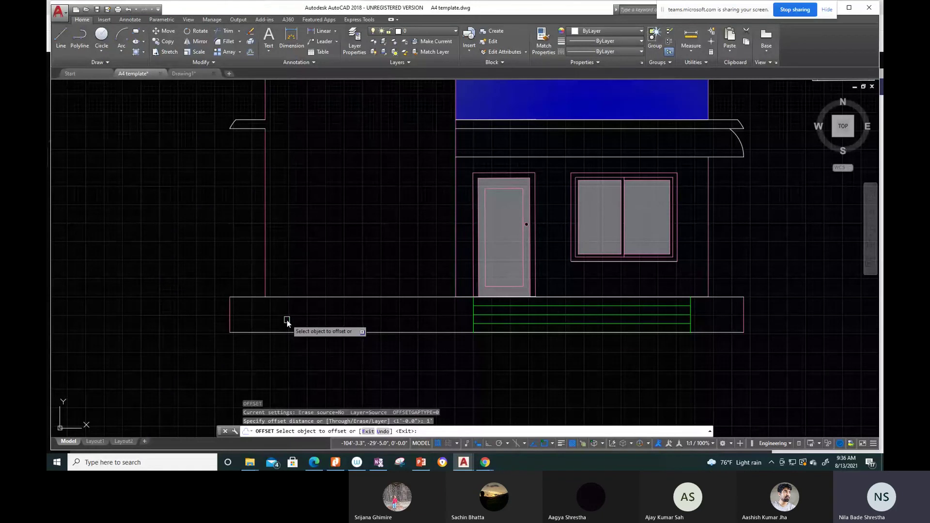
left_click(289, 332)
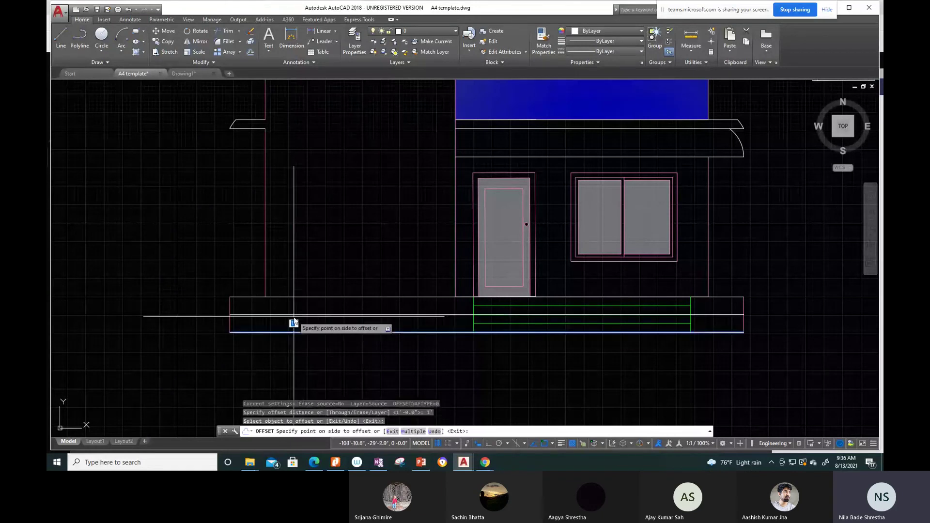
left_click(294, 322)
key("Escape")
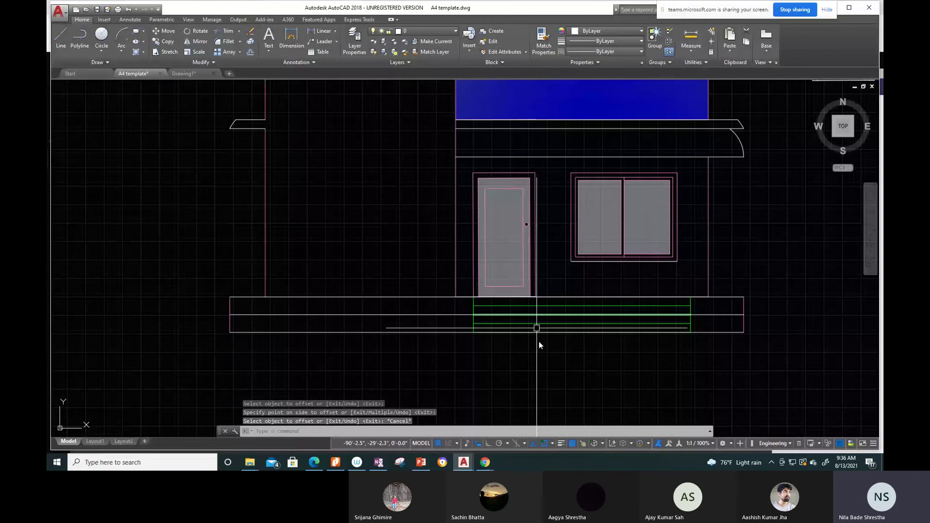
Step: Start TRIM with all objects as edges, then exit without changes
type("tr")
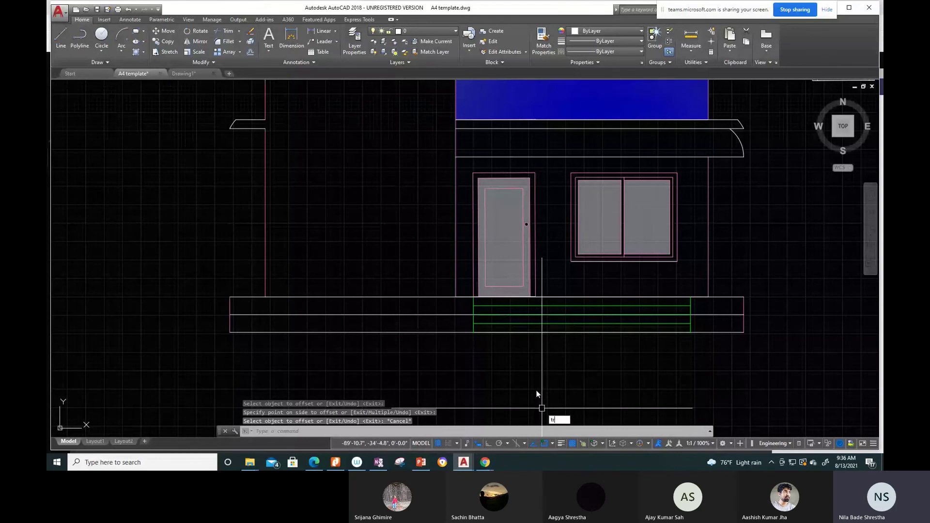
key("Return")
key("Return")
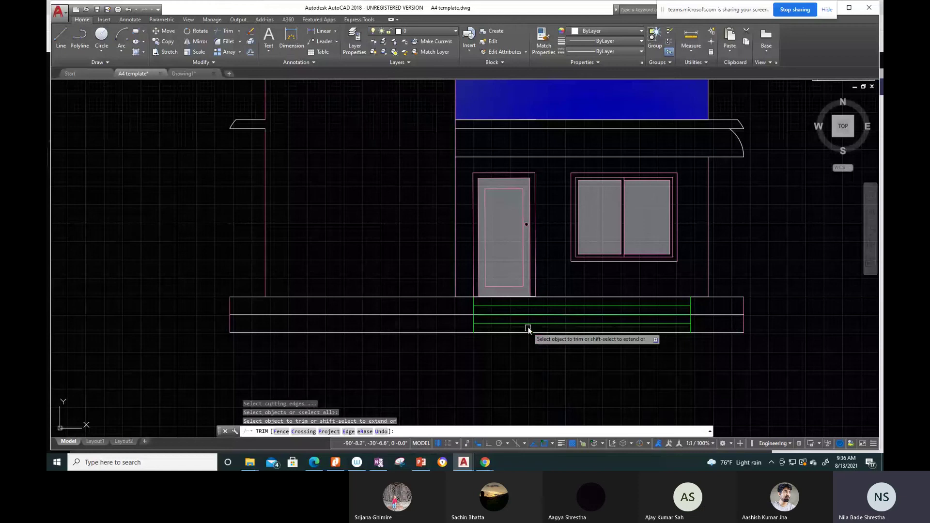
key("Escape")
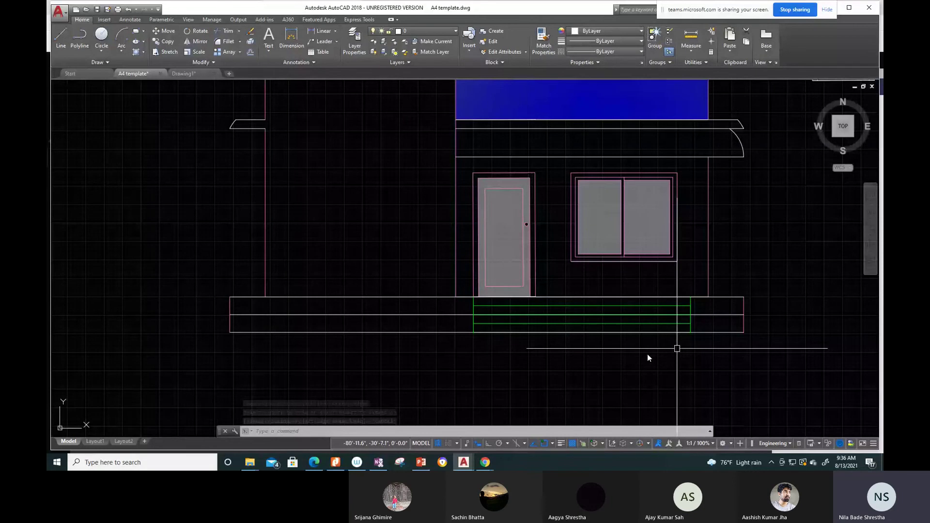
Step: Start a hatch and choose the AR-CONC concrete pattern from the pattern gallery
type("h")
key("Return")
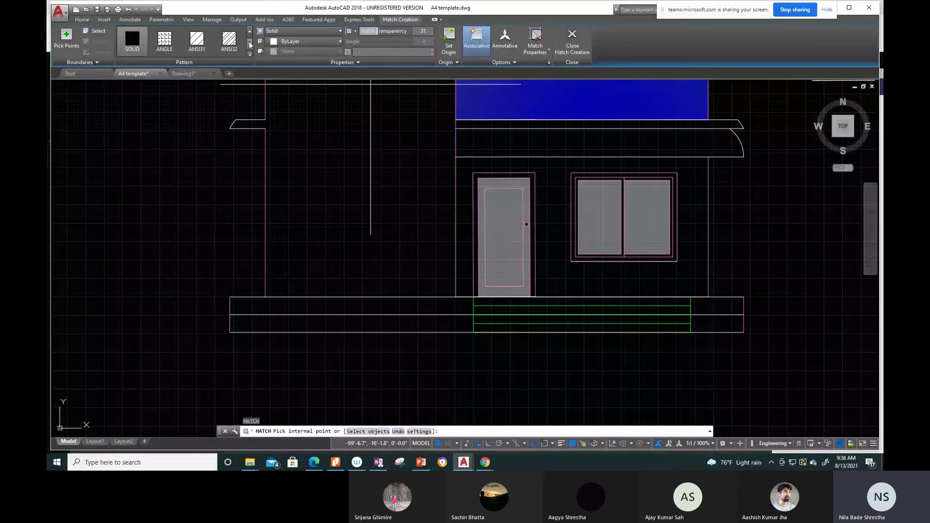
left_click(250, 46)
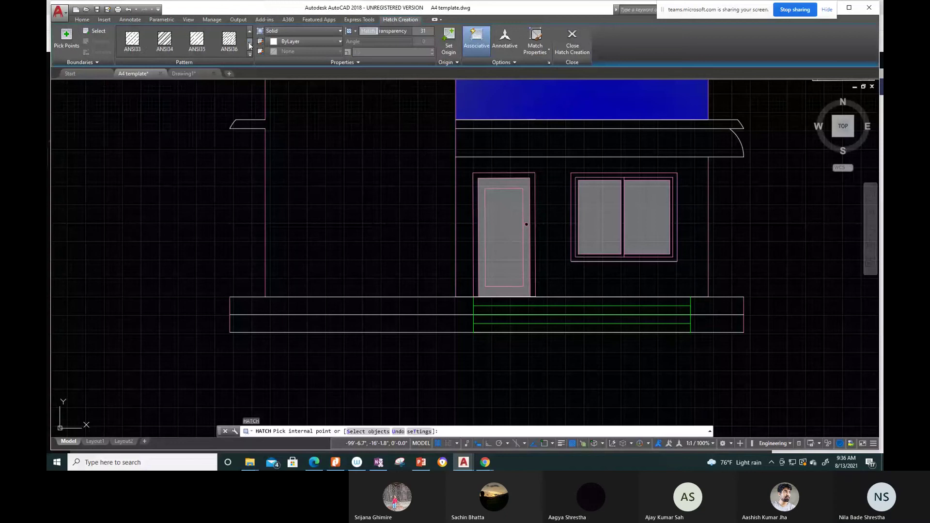
left_click(250, 45)
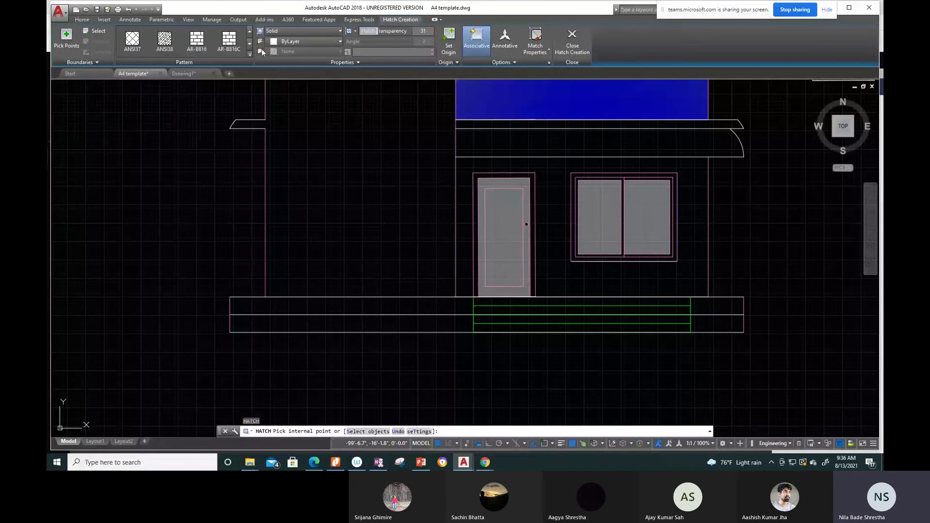
left_click(250, 45)
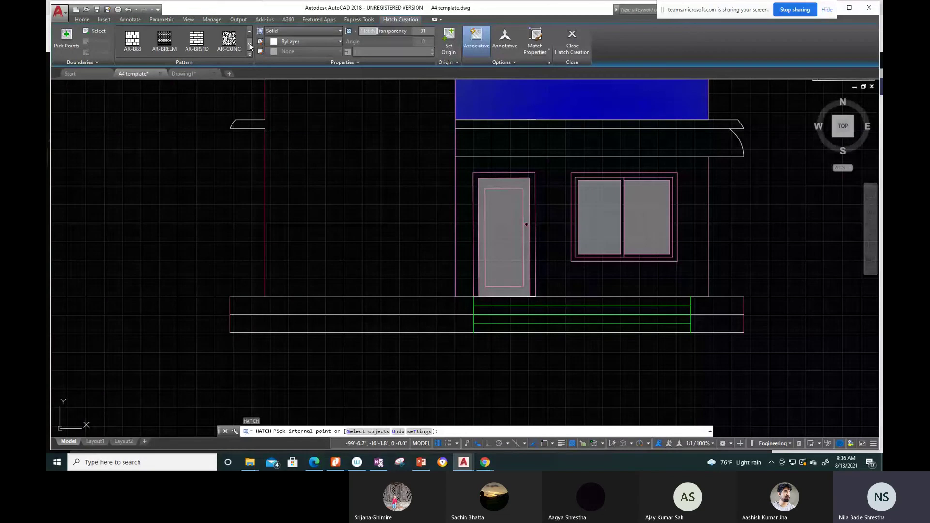
left_click(250, 45)
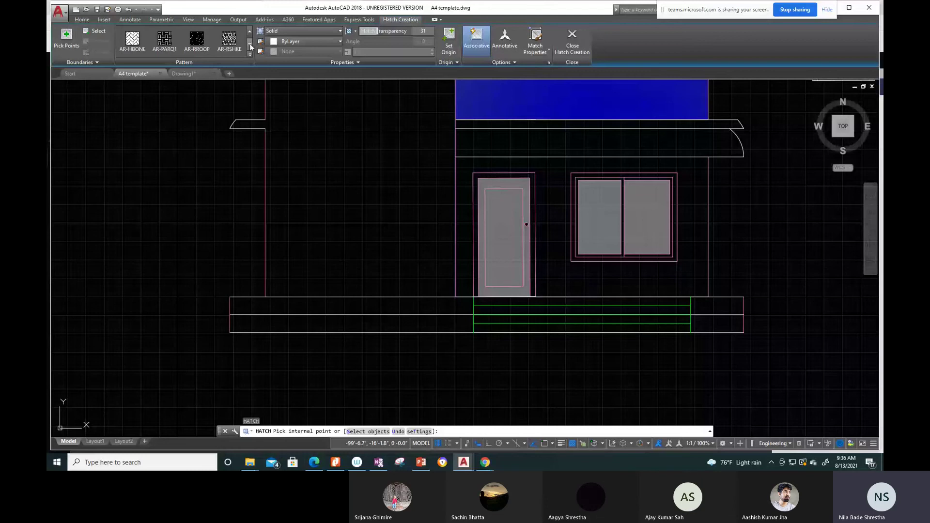
left_click(250, 46)
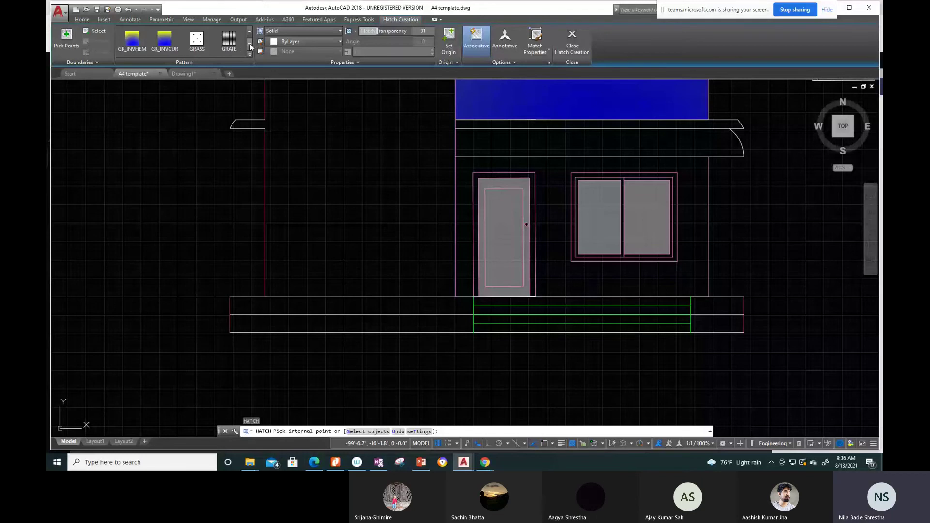
left_click(250, 45)
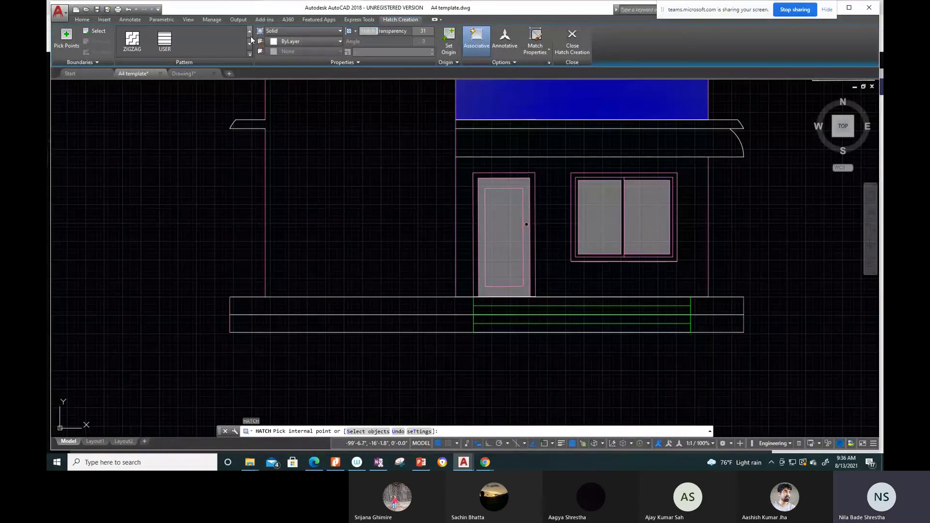
left_click(251, 34)
left_click(251, 34)
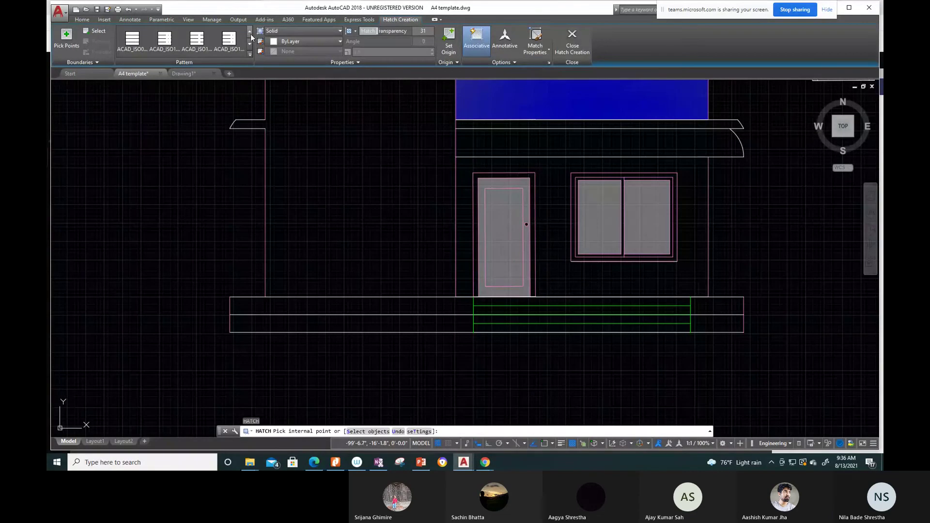
left_click(251, 34)
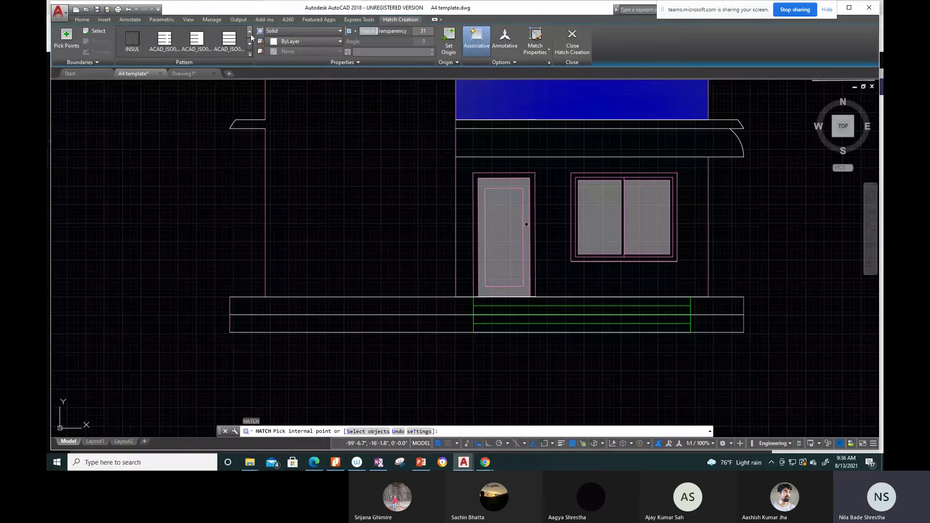
left_click(251, 34)
left_click(250, 54)
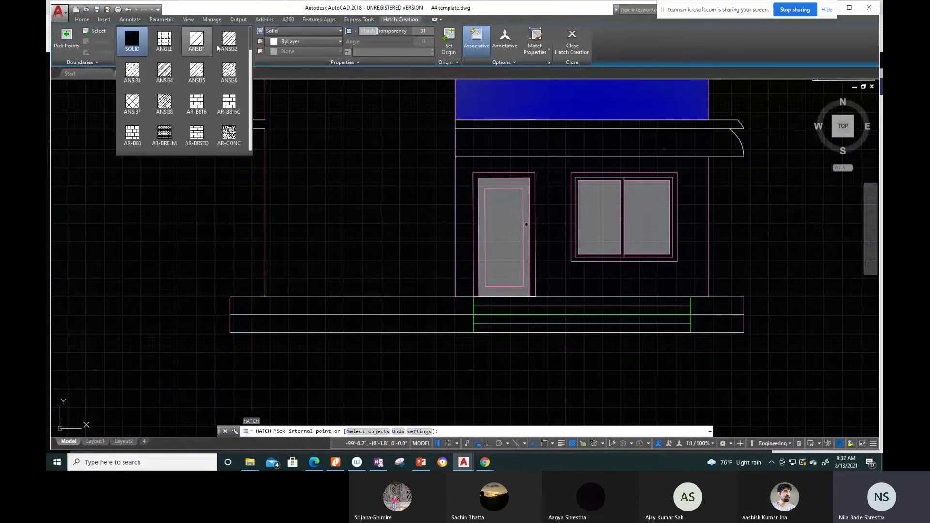
left_click(230, 137)
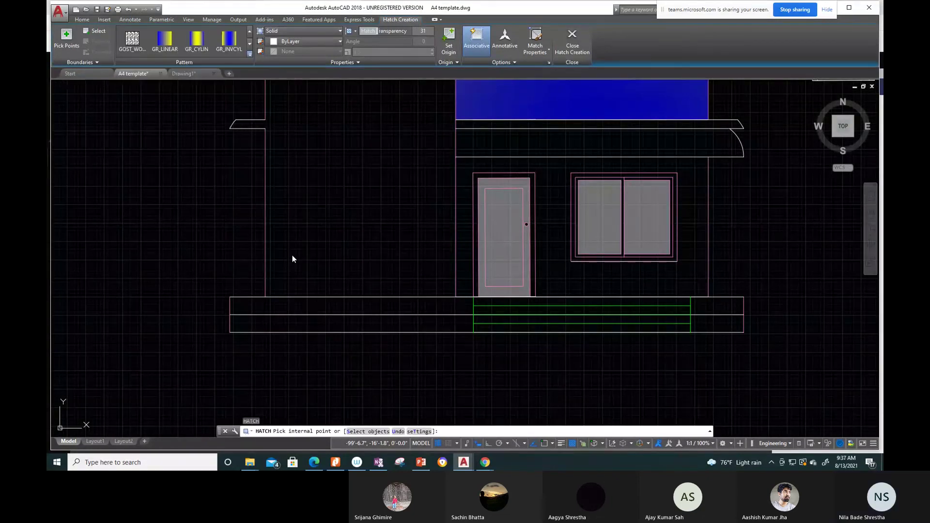
Step: Fill the upper and lower plinth bands left and right of the stairs with concrete
left_click(308, 303)
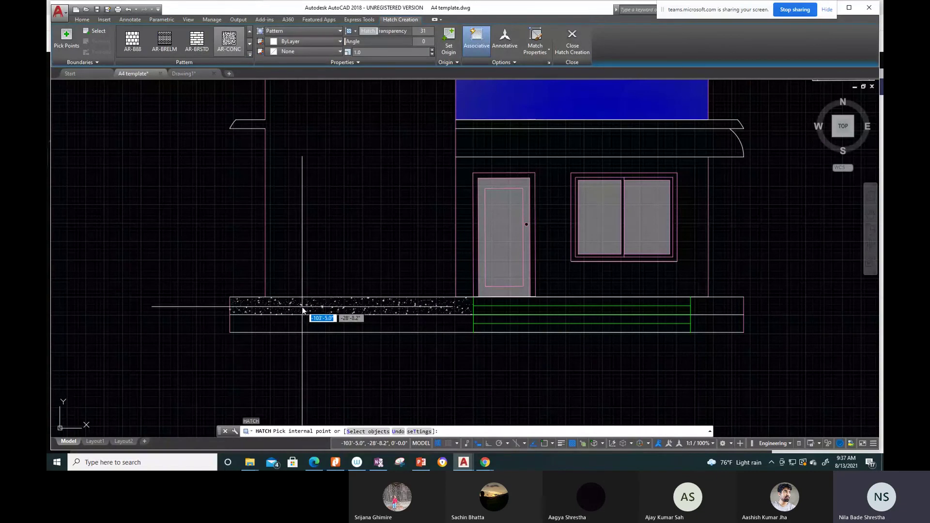
left_click(302, 324)
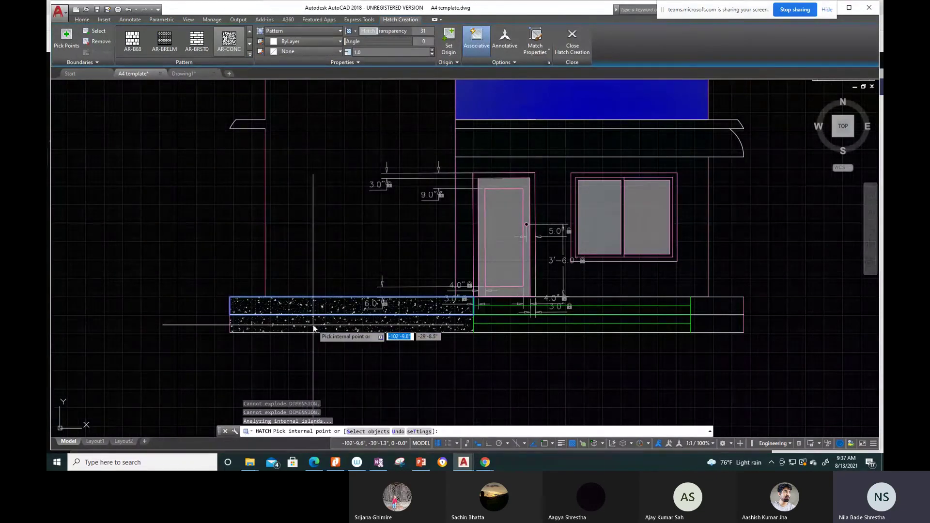
left_click(313, 327)
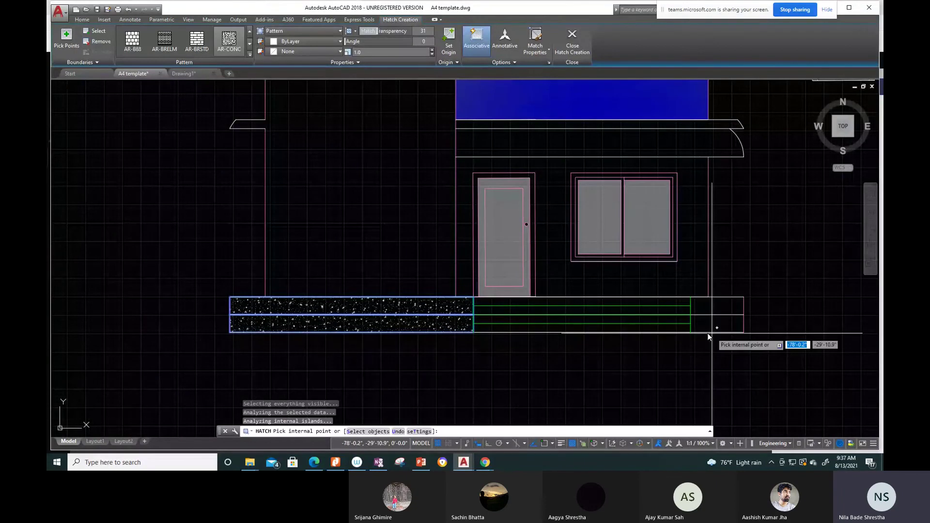
left_click(713, 306)
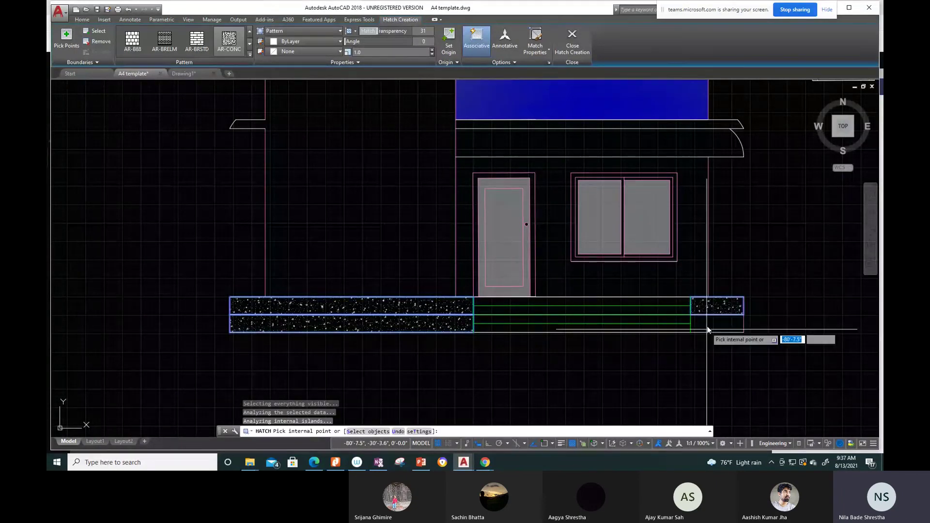
left_click(708, 323)
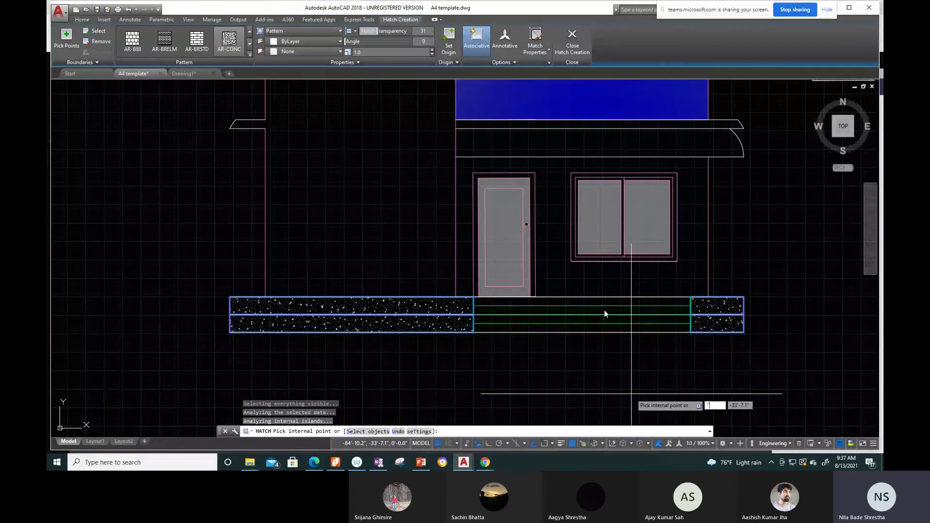
scroll(433, 219, "down", 4)
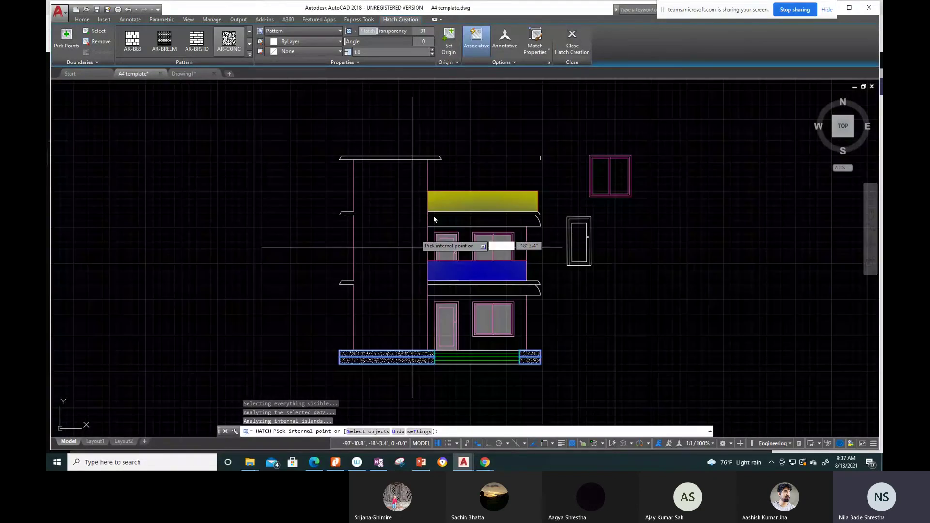
middle_click_drag(433, 219, 455, 191)
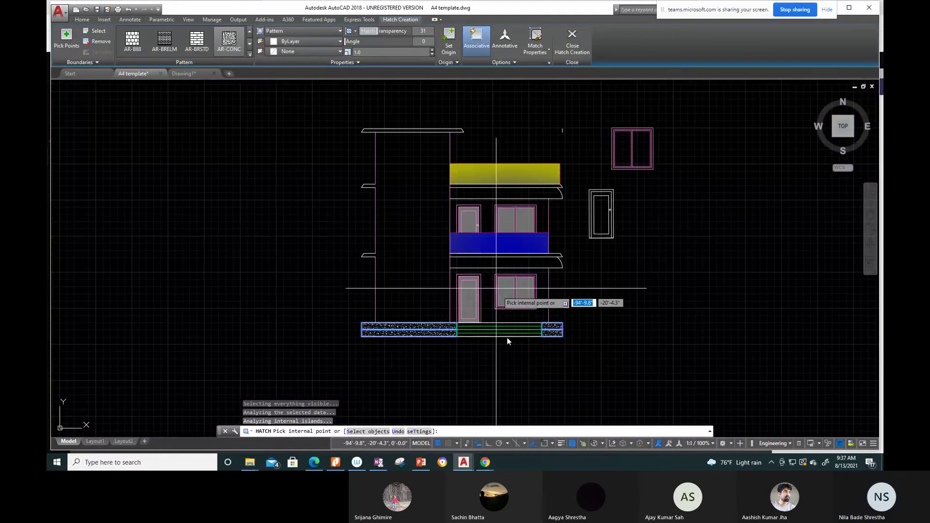